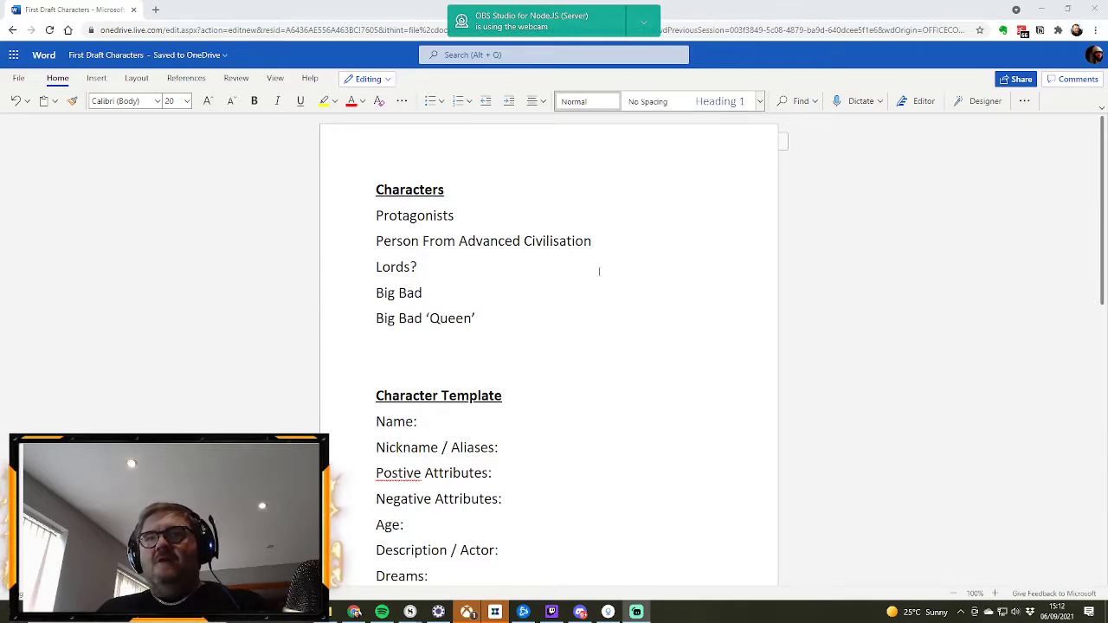
Step: Correct the misspelled "Postive" to "Positive" in the Character Template's attributes line
{"action": "scroll", "coordinate": [537, 265], "scroll_direction": "down", "scroll_amount": 3}
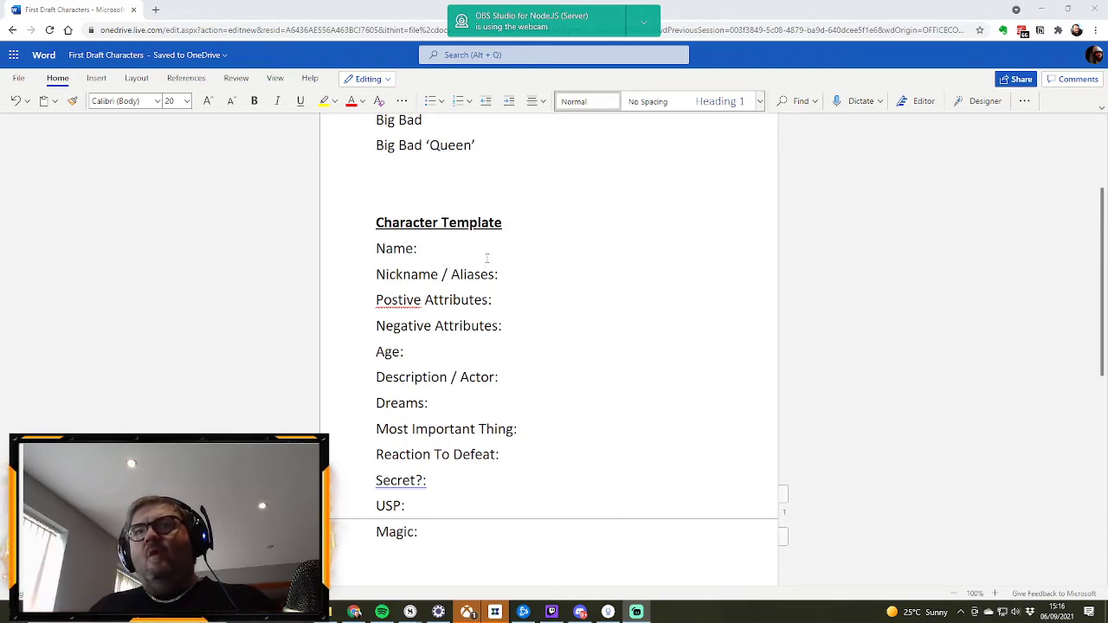
{"action": "scroll", "coordinate": [487, 258], "scroll_direction": "down", "scroll_amount": 1}
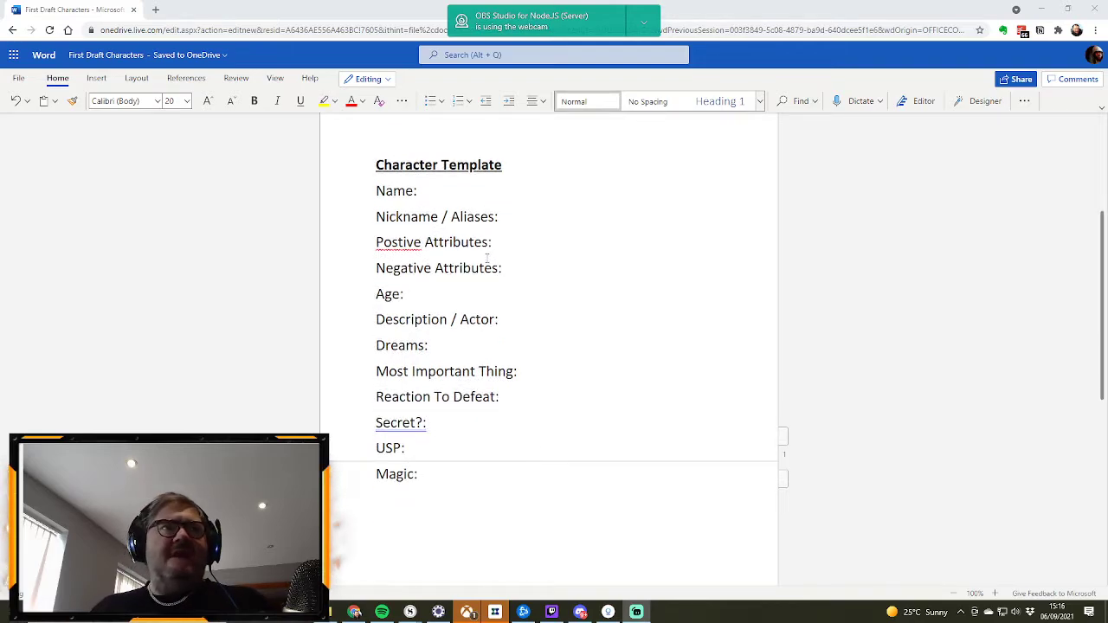
{"action": "scroll", "coordinate": [486, 258], "scroll_direction": "up", "scroll_amount": 1}
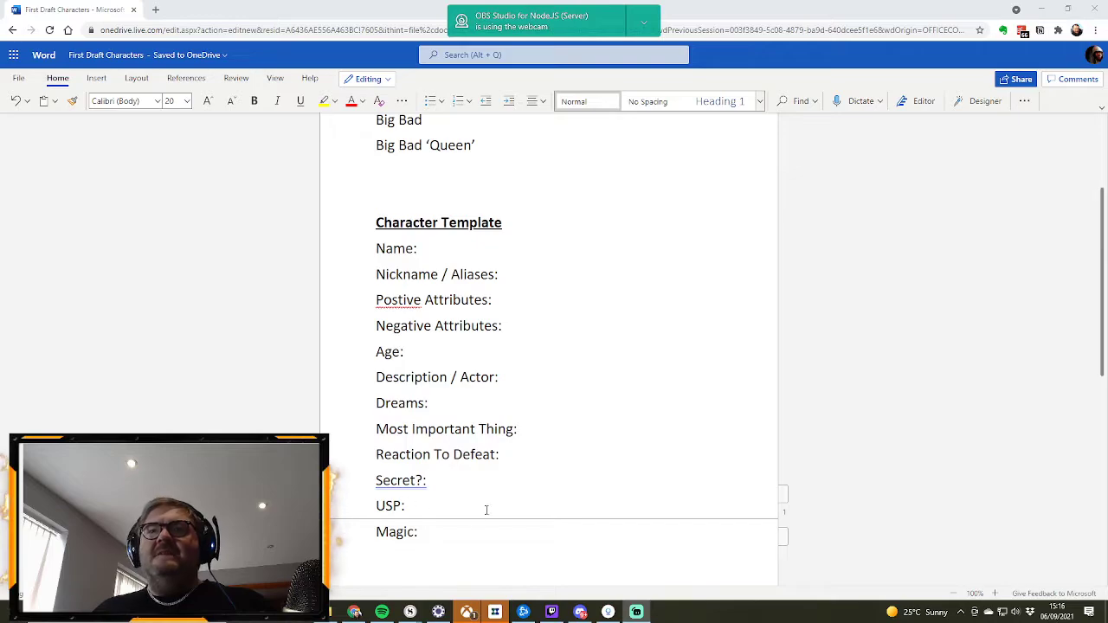
{"action": "scroll", "coordinate": [483, 340], "scroll_direction": "up", "scroll_amount": 3}
{"action": "scroll", "coordinate": [447, 294], "scroll_direction": "down", "scroll_amount": 3}
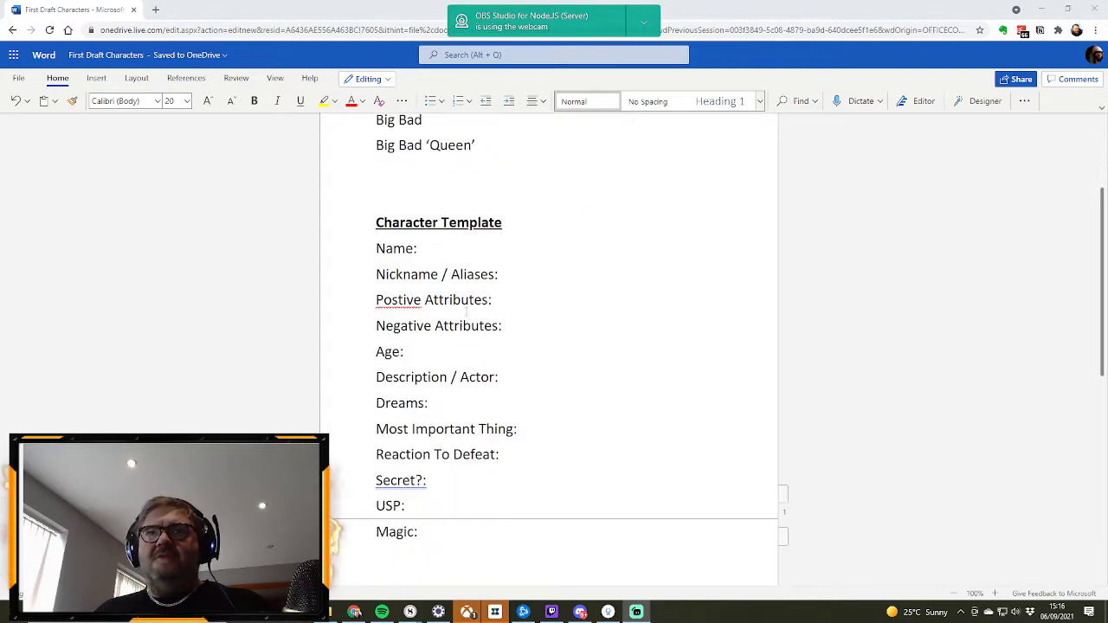
{"action": "scroll", "coordinate": [467, 310], "scroll_direction": "down", "scroll_amount": 1}
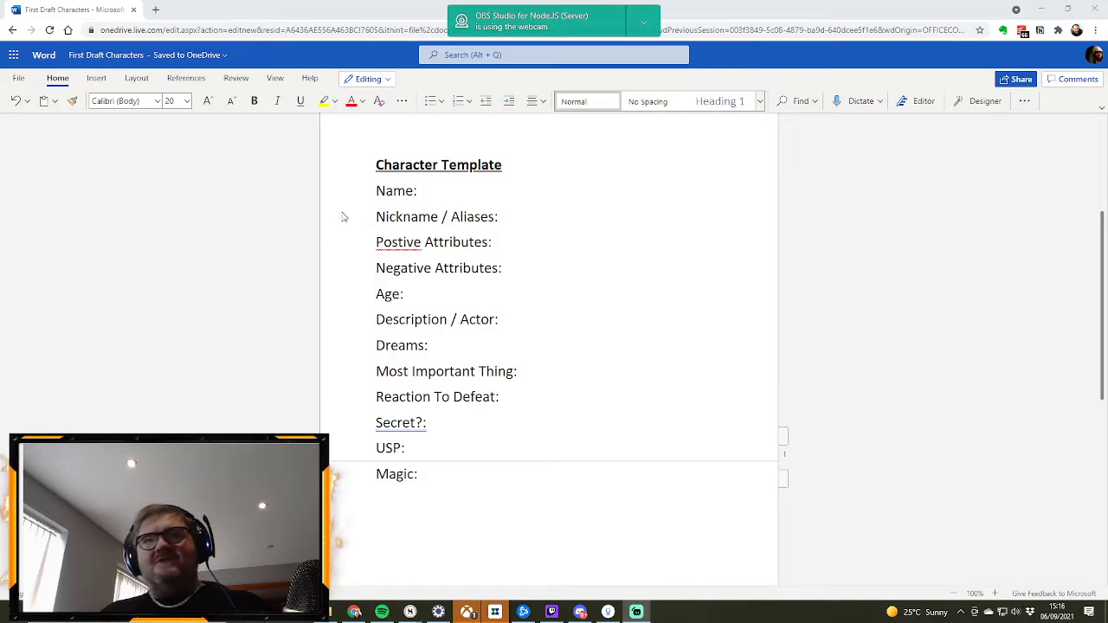
{"action": "right_click", "coordinate": [394, 245]}
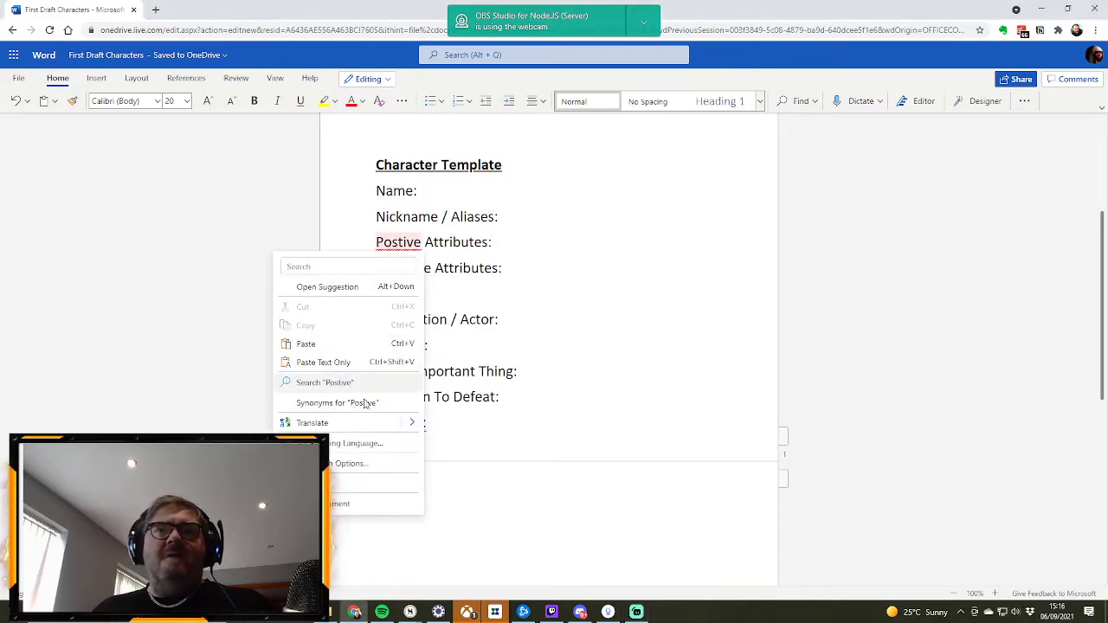
{"action": "left_click", "coordinate": [427, 254]}
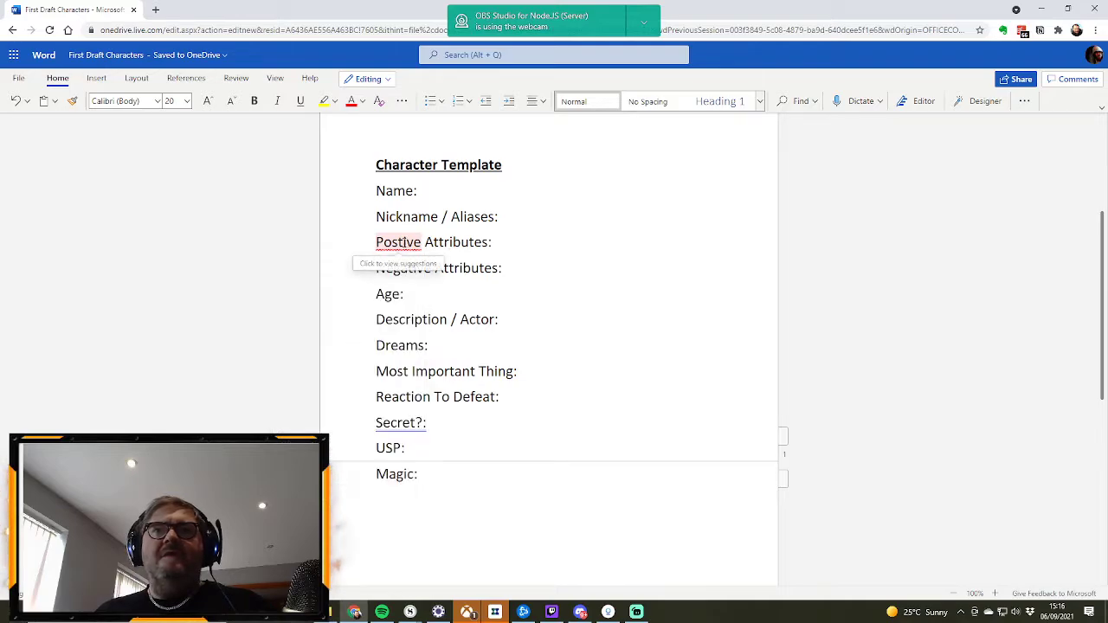
{"action": "double_click", "coordinate": [406, 245]}
{"action": "left_click", "coordinate": [389, 247]}
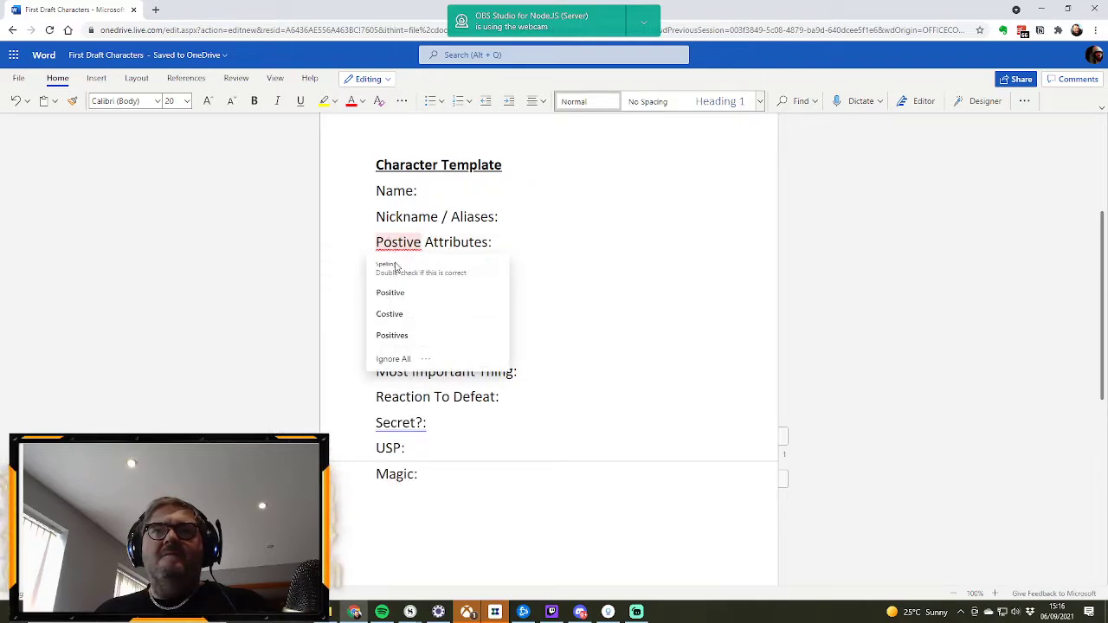
{"action": "left_click", "coordinate": [386, 291]}
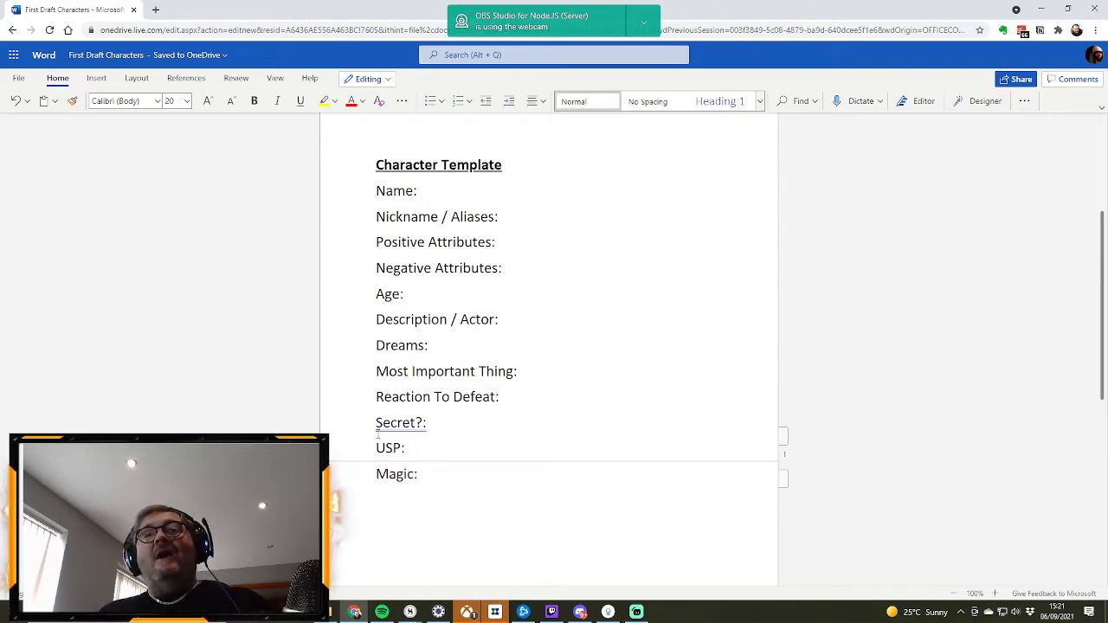
Step: Copy the whole Character Template block, from its heading to Magic, and paste the copy between the Characters list and the original template
{"action": "left_click", "coordinate": [462, 432]}
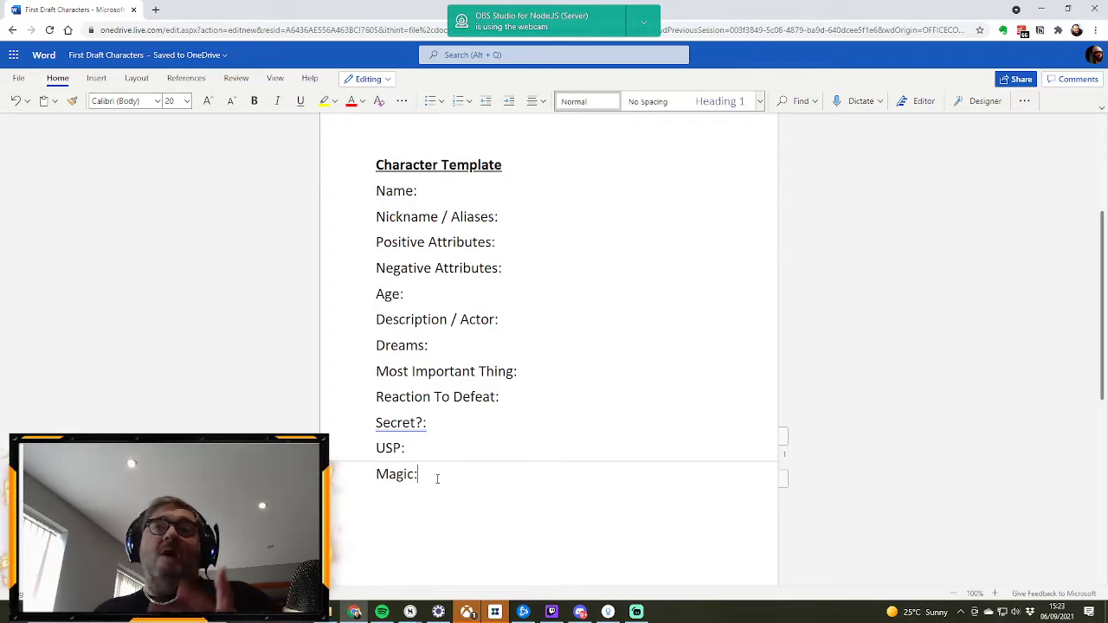
{"action": "left_click_drag", "start_coordinate": [437, 479], "coordinate": [361, 165]}
{"action": "key", "text": "ctrl+c"}
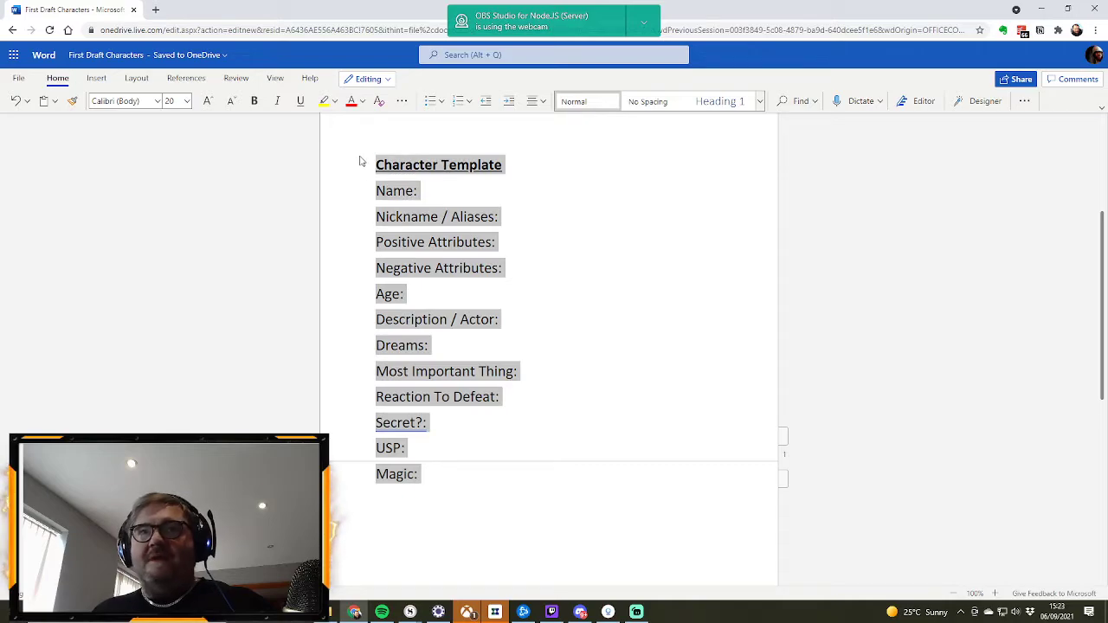
{"action": "scroll", "coordinate": [563, 290], "scroll_direction": "up", "scroll_amount": 3}
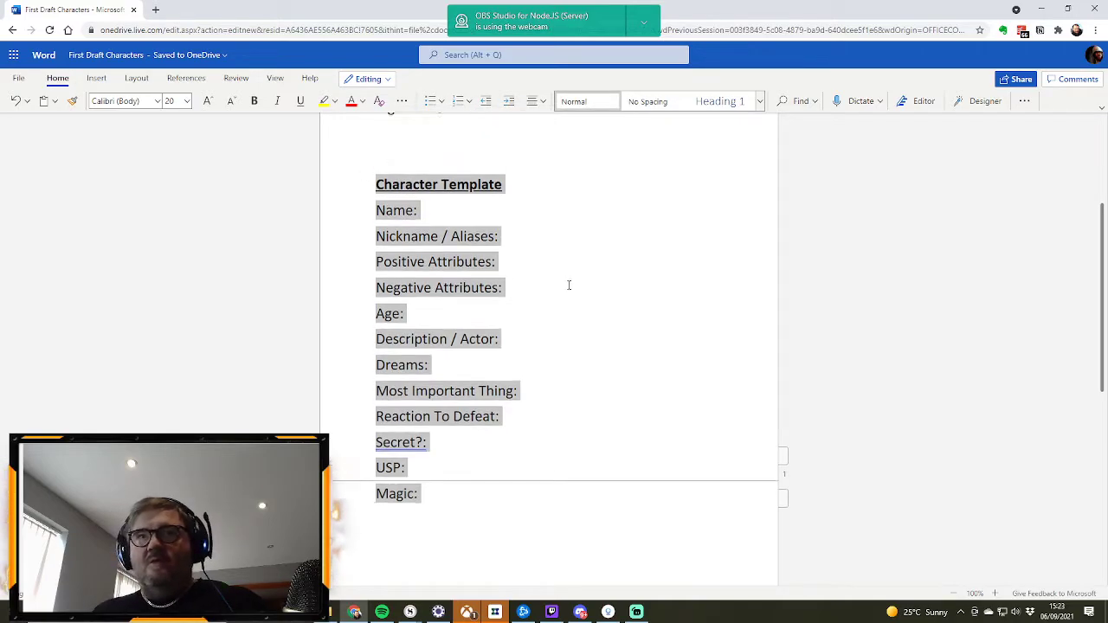
{"action": "left_click", "coordinate": [436, 304]}
{"action": "left_click", "coordinate": [406, 288]}
{"action": "type", "text": "-"}
{"action": "key", "text": "Return"}
{"action": "key", "text": "ctrl+v"}
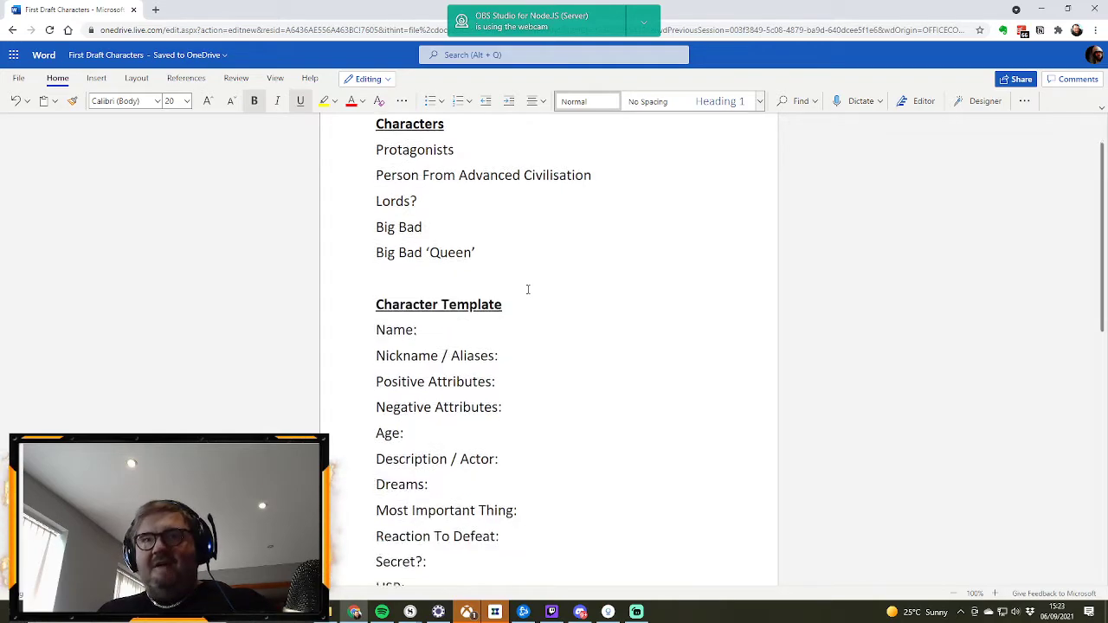
Step: Delete the "Character Template" heading from the pasted copy beneath the Characters list
{"action": "scroll", "coordinate": [524, 324], "scroll_direction": "up", "scroll_amount": 2}
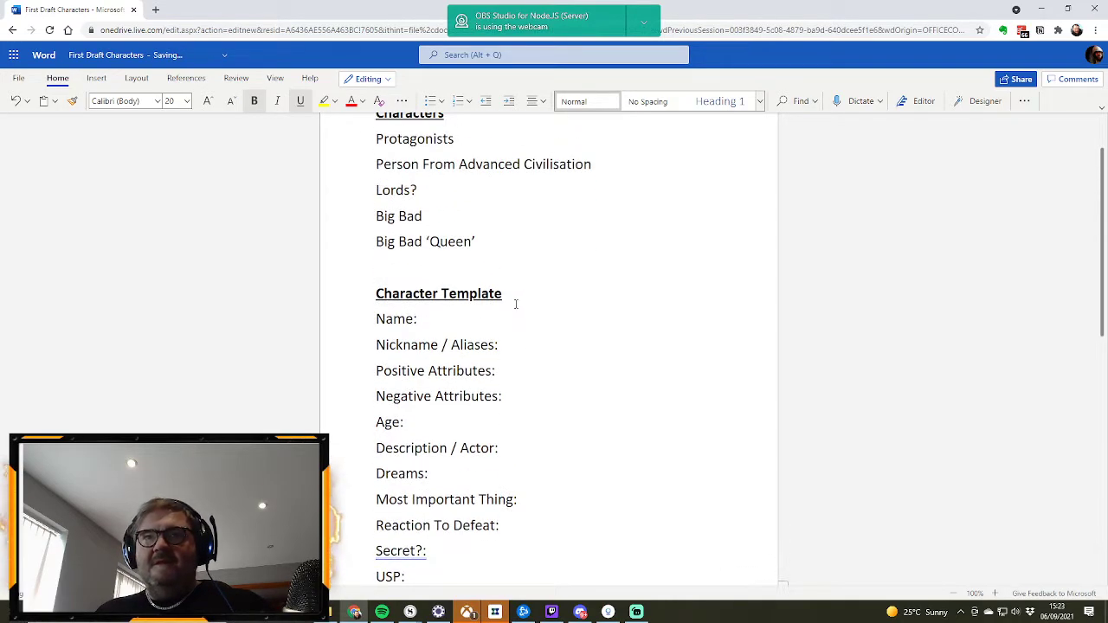
{"action": "left_click_drag", "start_coordinate": [510, 293], "coordinate": [363, 292]}
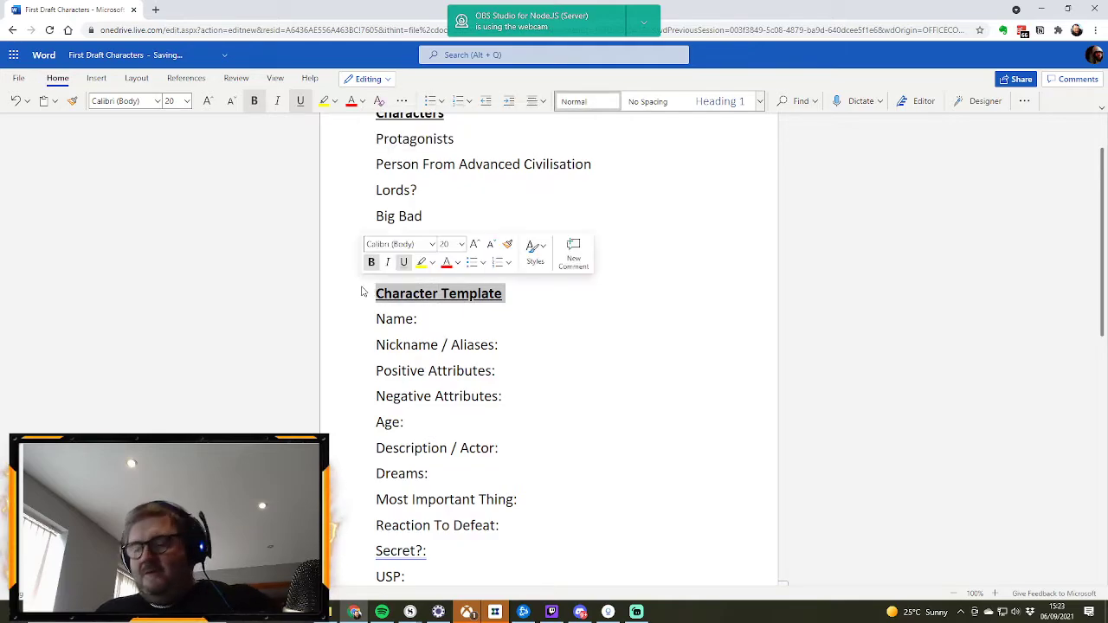
{"action": "key", "text": "BackSpace"}
Step: Add a full stop after "Protagonists" in the Characters list
{"action": "scroll", "coordinate": [581, 312], "scroll_direction": "up", "scroll_amount": 1}
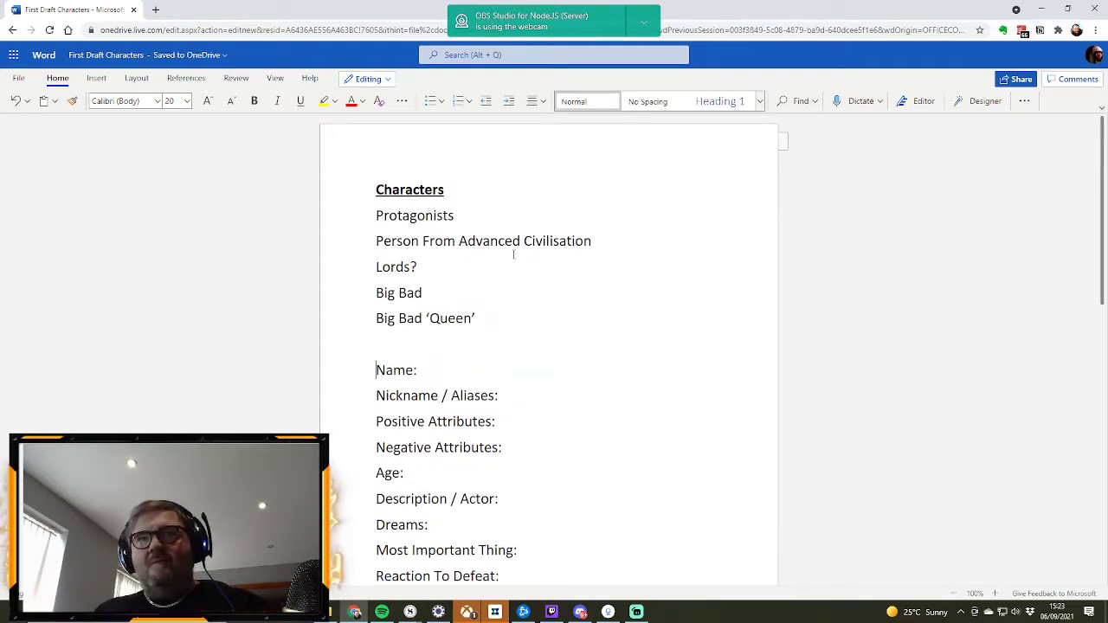
{"action": "left_click", "coordinate": [457, 216]}
{"action": "type", "text": "."}
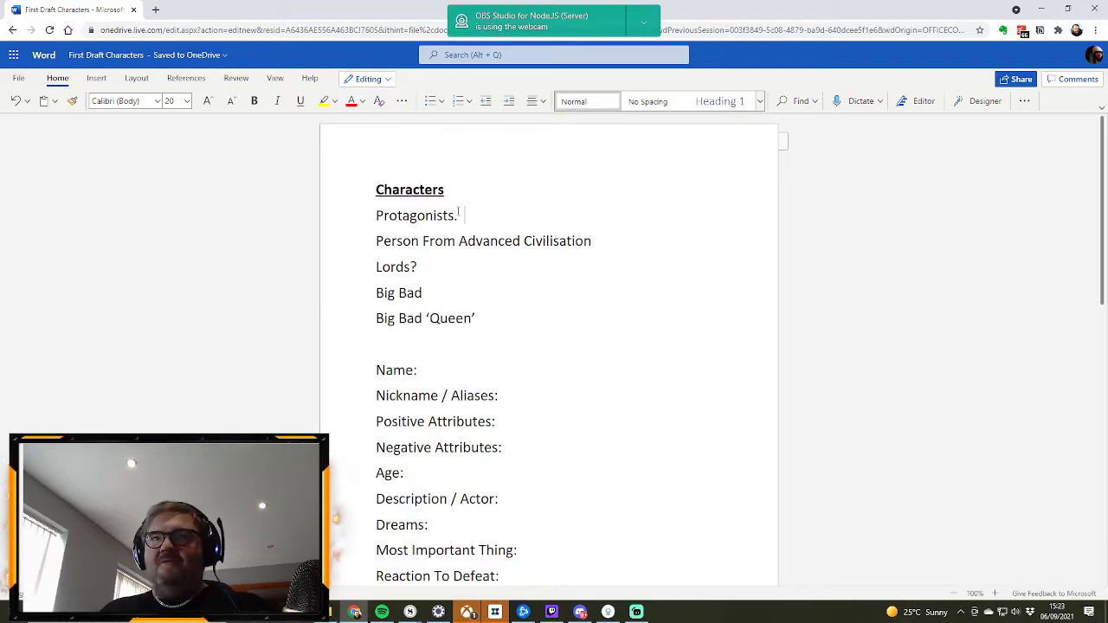
{"action": "left_click", "coordinate": [455, 217]}
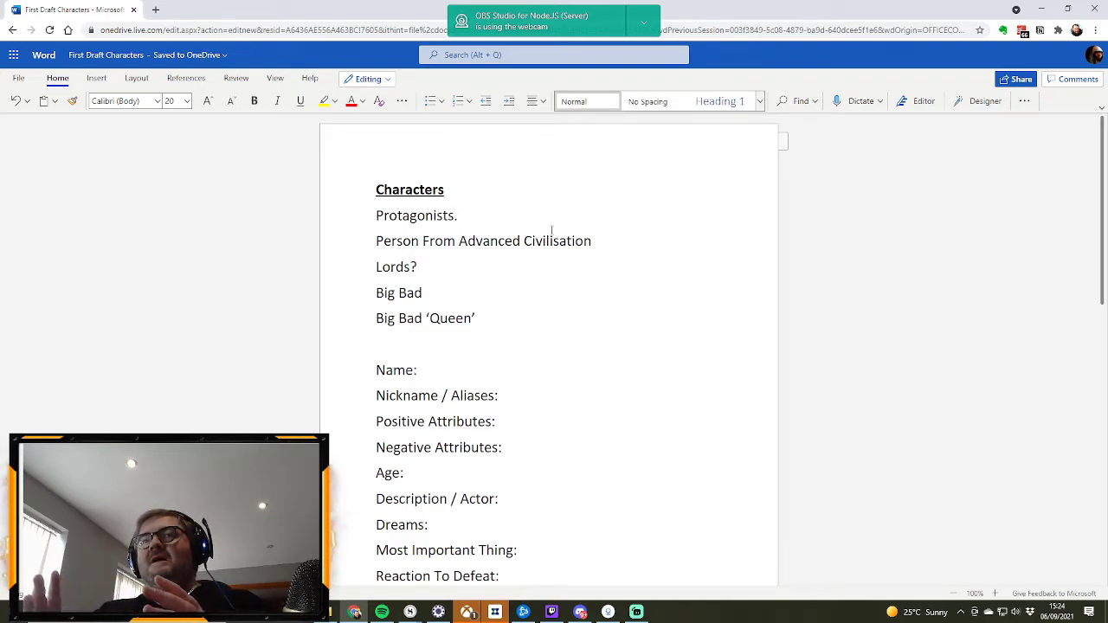
{"action": "type", "text": "."}
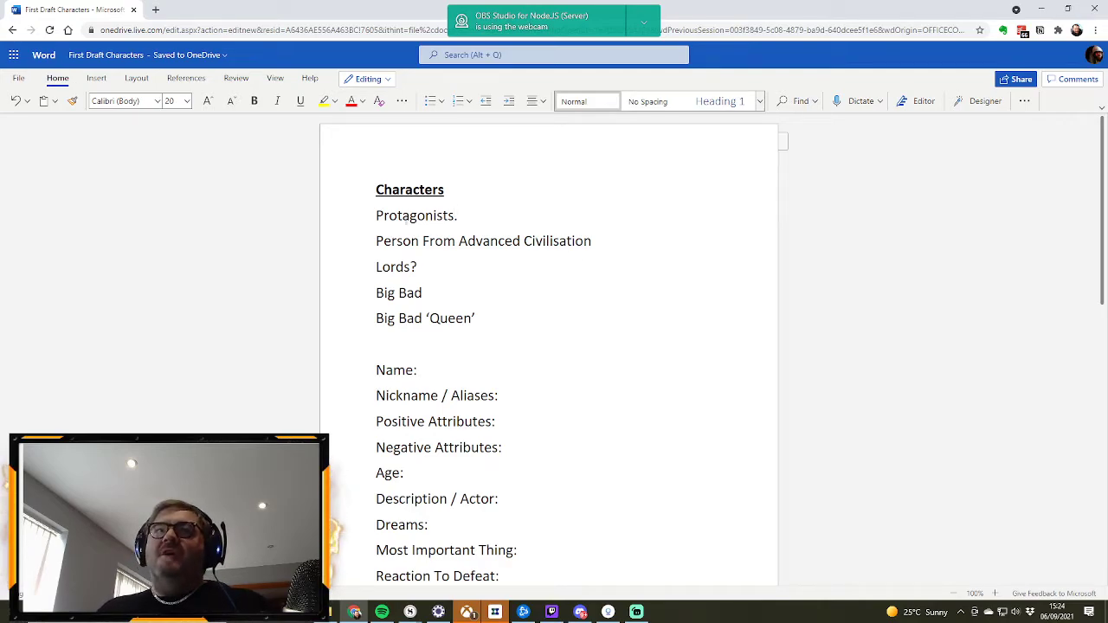
Step: Insert "(4 or 5)" before the full stop on the Protagonists line, keeping a single space before the bracket
{"action": "triple_click", "coordinate": [423, 216]}
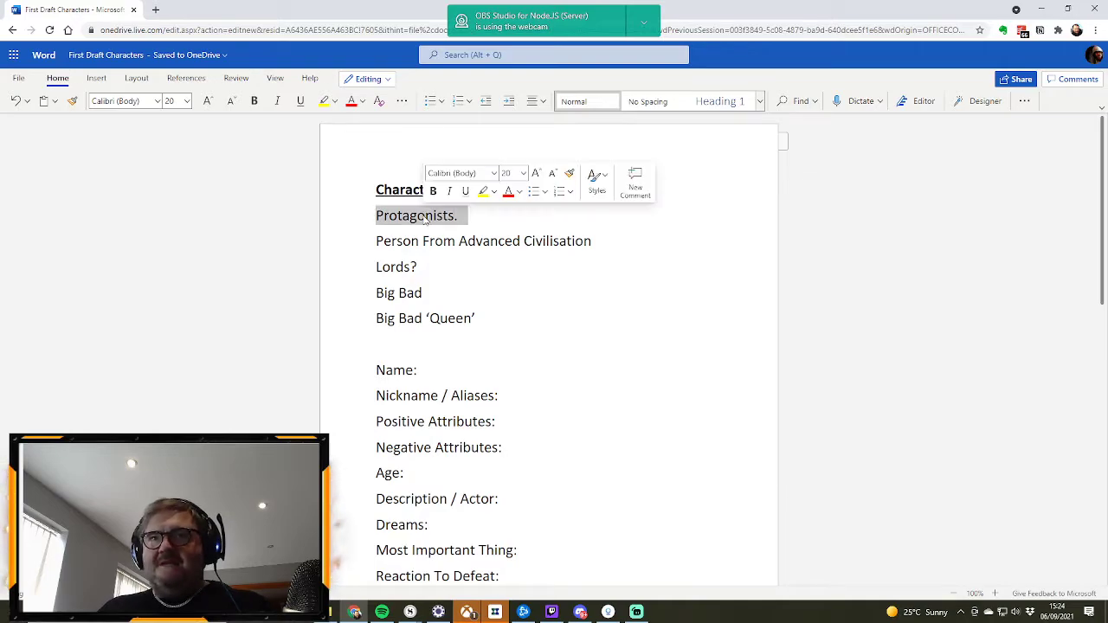
{"action": "left_click", "coordinate": [468, 223]}
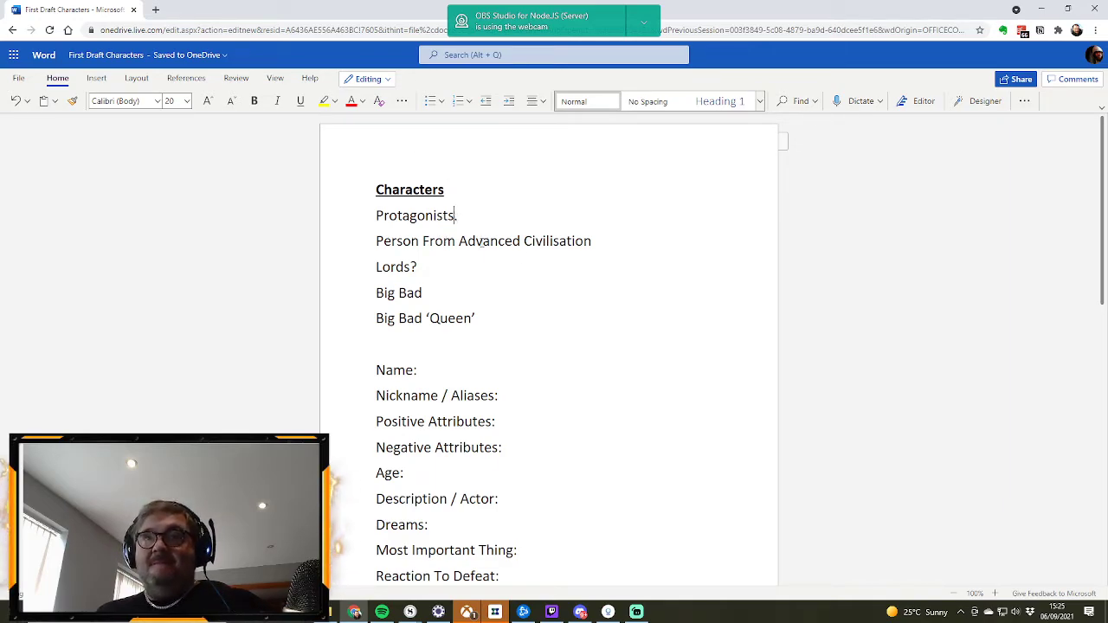
{"action": "type", "text": "(4 or 5)"}
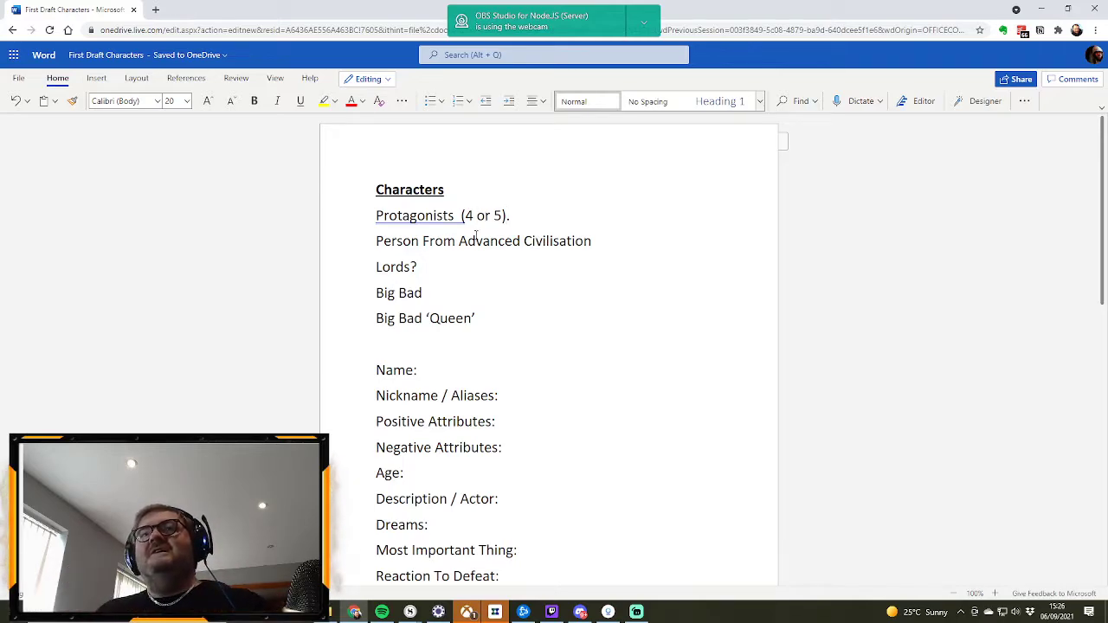
{"action": "left_click", "coordinate": [462, 220]}
{"action": "key", "text": "BackSpace"}
{"action": "left_click", "coordinate": [529, 219]}
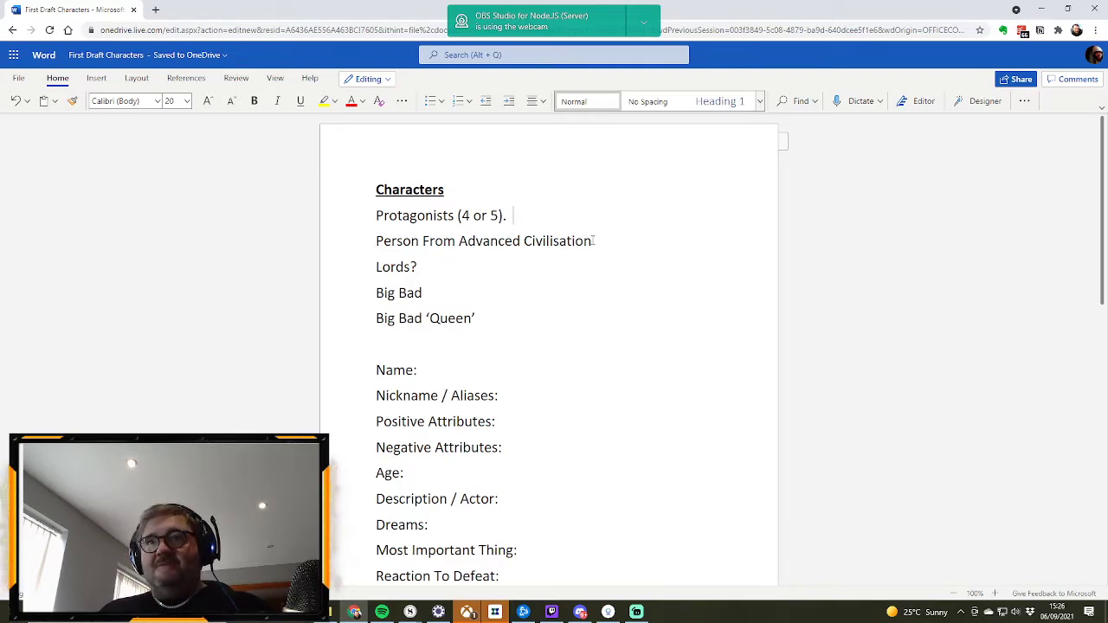
Step: Review the Person From Advanced Civilisation, Lords? and Big Bad entries along with the blank character profile below them
{"action": "left_click_drag", "start_coordinate": [593, 241], "coordinate": [378, 249]}
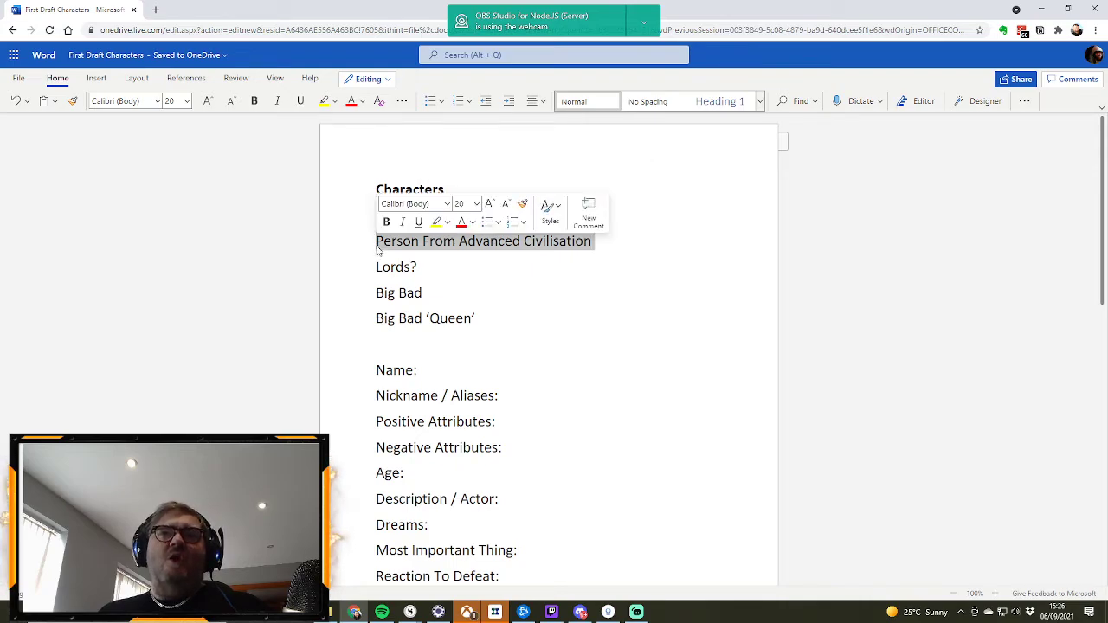
{"action": "left_click", "coordinate": [541, 267]}
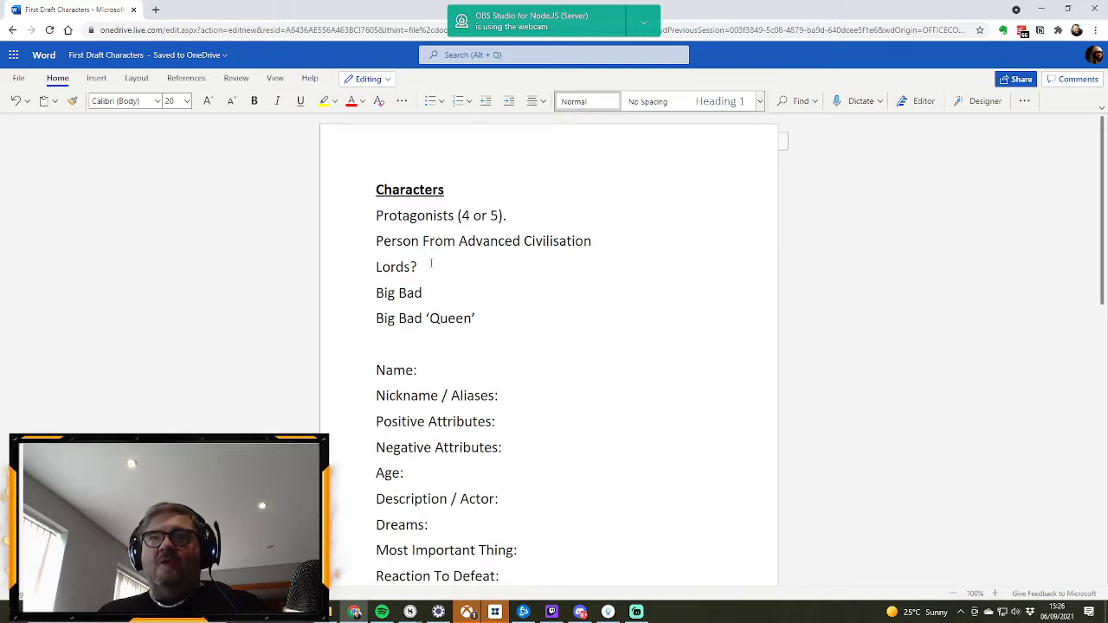
{"action": "left_click_drag", "start_coordinate": [431, 264], "coordinate": [370, 259]}
{"action": "left_click", "coordinate": [544, 262]}
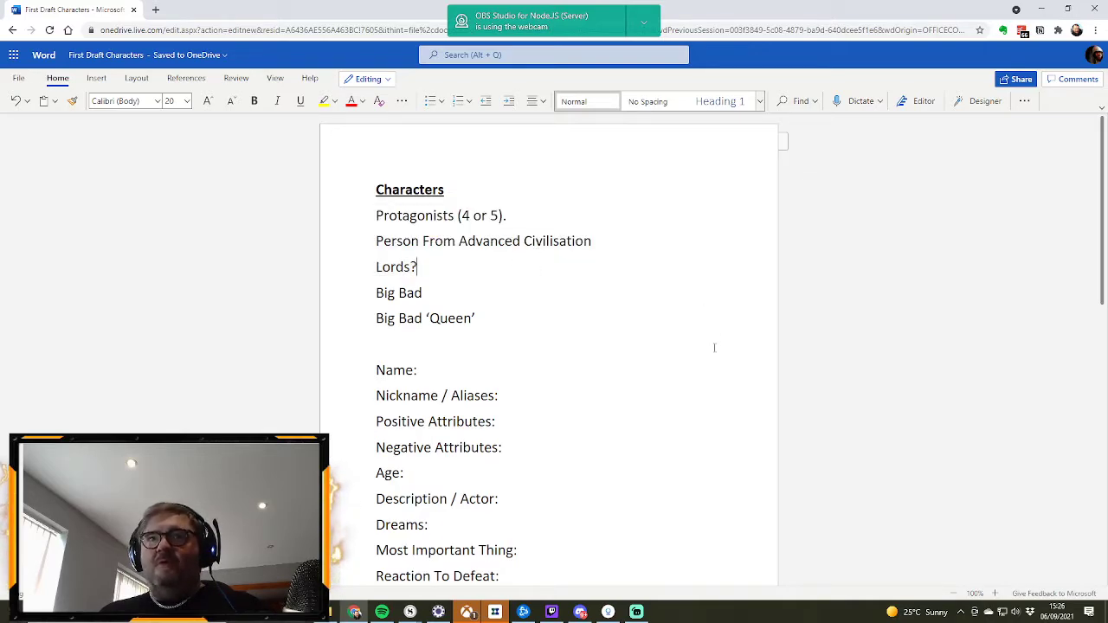
{"action": "scroll", "coordinate": [588, 295], "scroll_direction": "down", "scroll_amount": 1}
{"action": "scroll", "coordinate": [577, 285], "scroll_direction": "up", "scroll_amount": 1}
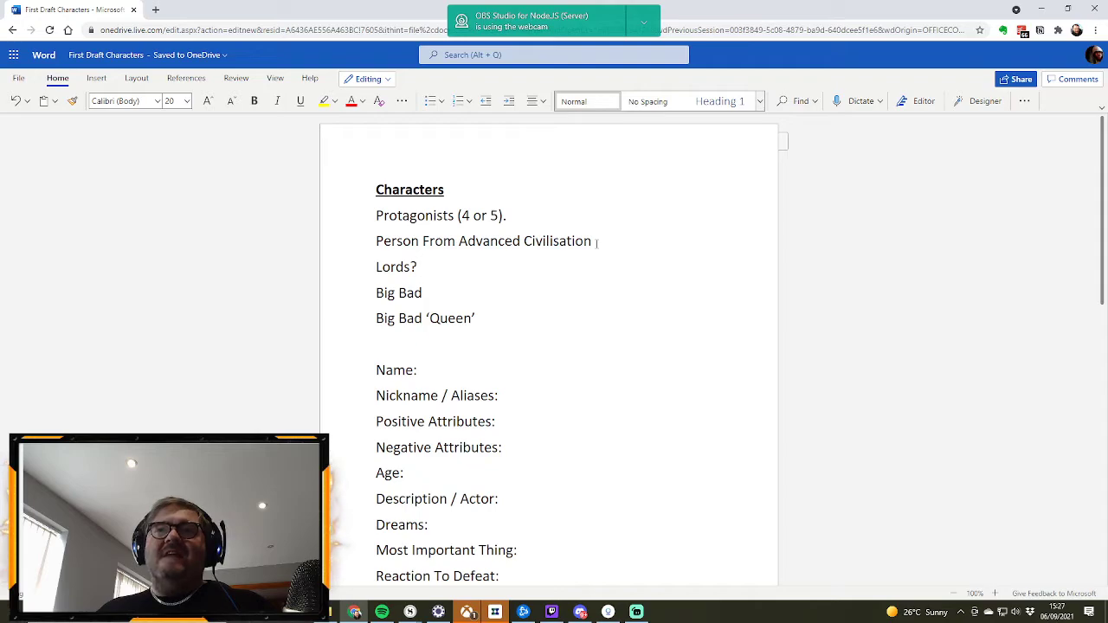
{"action": "left_click_drag", "start_coordinate": [596, 243], "coordinate": [371, 241]}
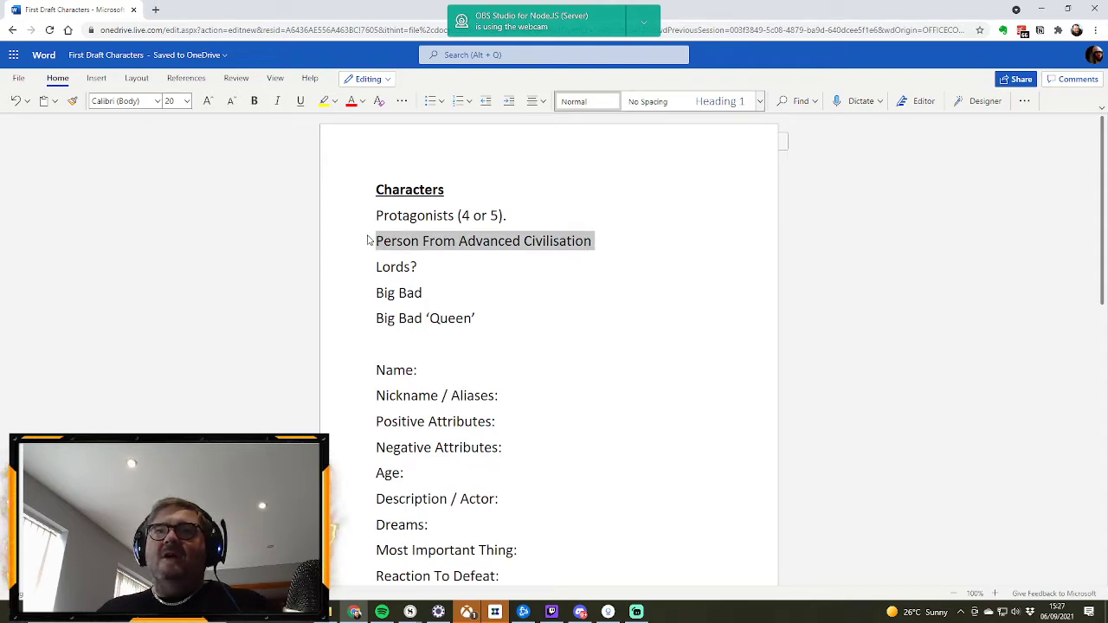
{"action": "left_click", "coordinate": [575, 278]}
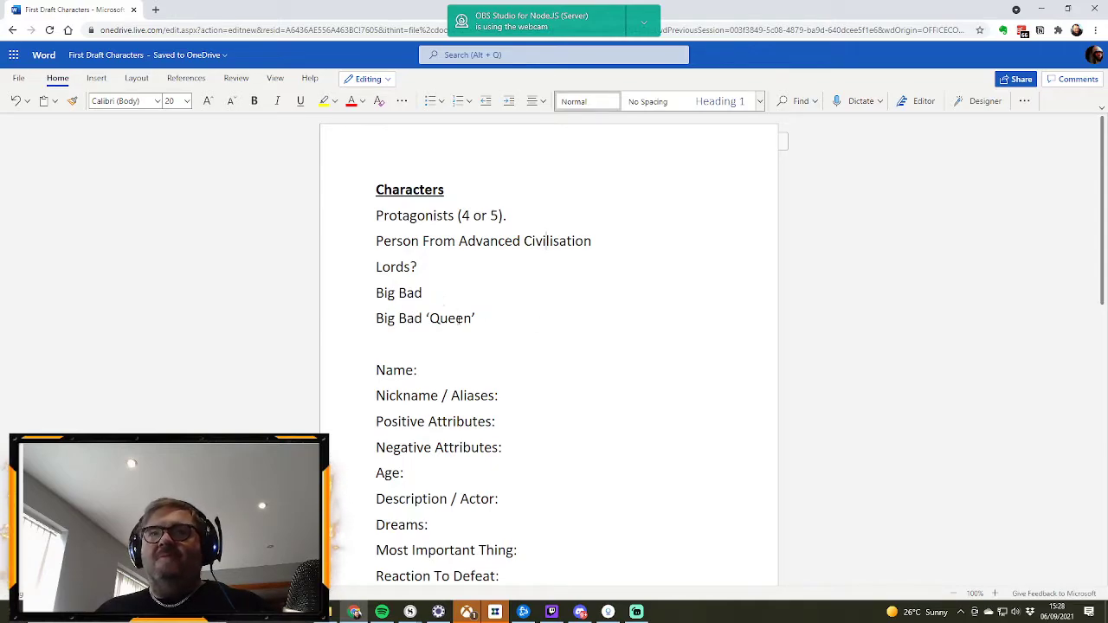
{"action": "scroll", "coordinate": [459, 319], "scroll_direction": "down", "scroll_amount": 1}
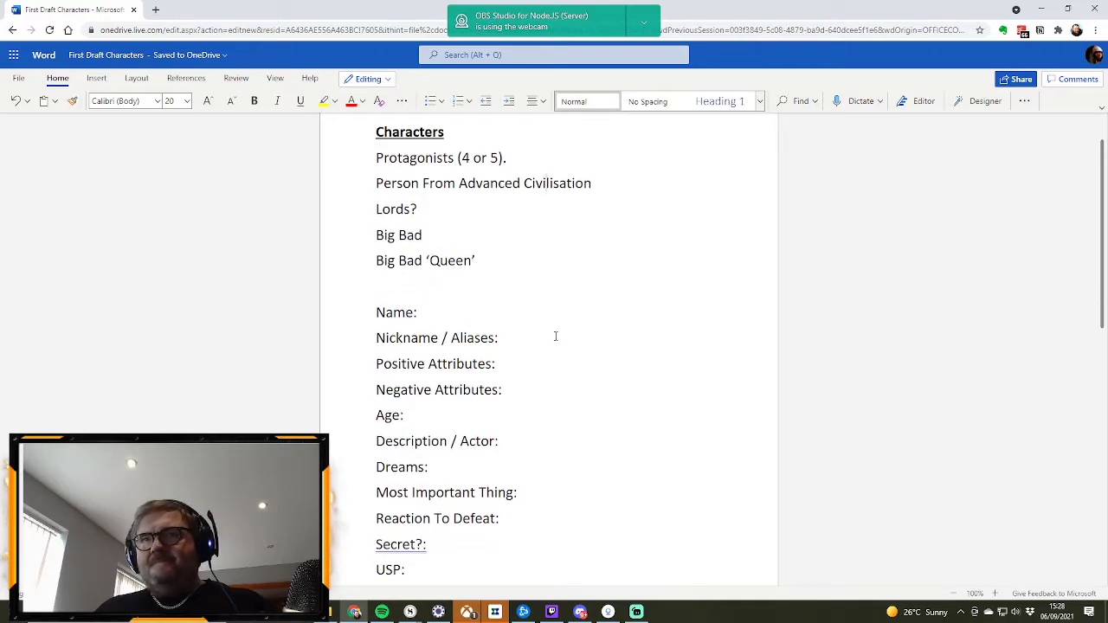
{"action": "scroll", "coordinate": [519, 318], "scroll_direction": "up", "scroll_amount": 1}
{"action": "scroll", "coordinate": [520, 319], "scroll_direction": "down", "scroll_amount": 1}
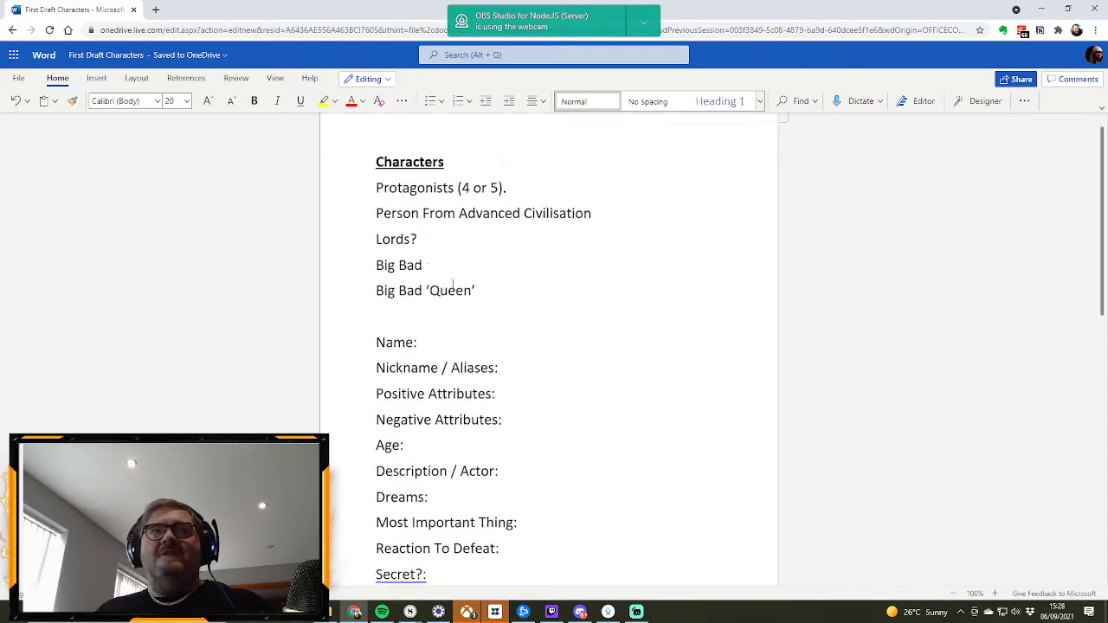
{"action": "left_click", "coordinate": [433, 237]}
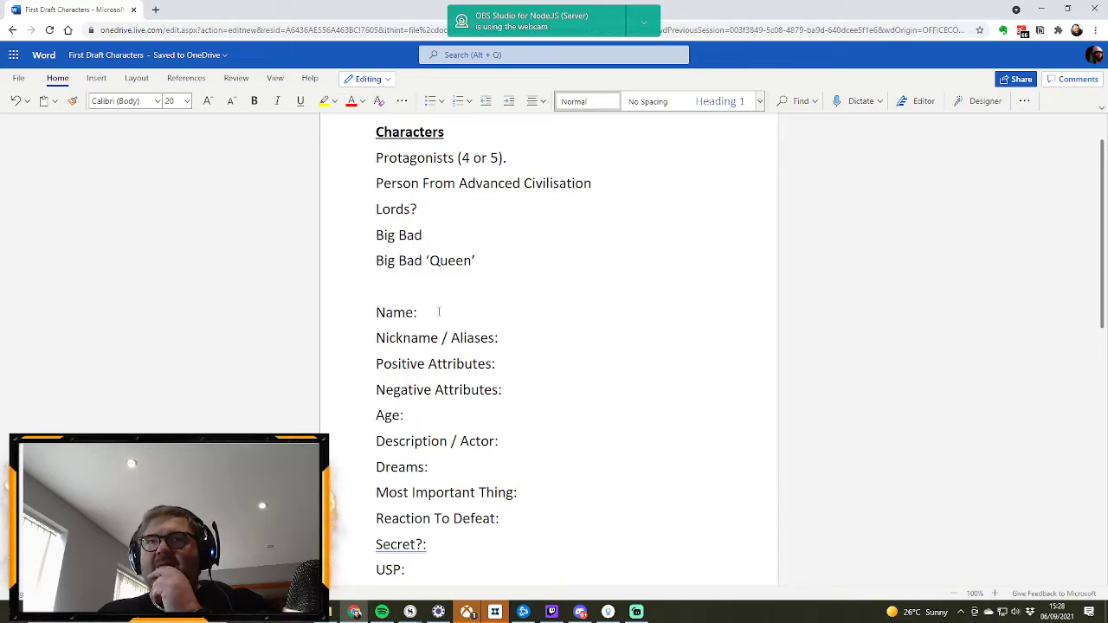
Step: Enter "Effective" under Positive Attributes in the first character profile and place the cursor after the Name label
{"action": "left_click", "coordinate": [504, 365]}
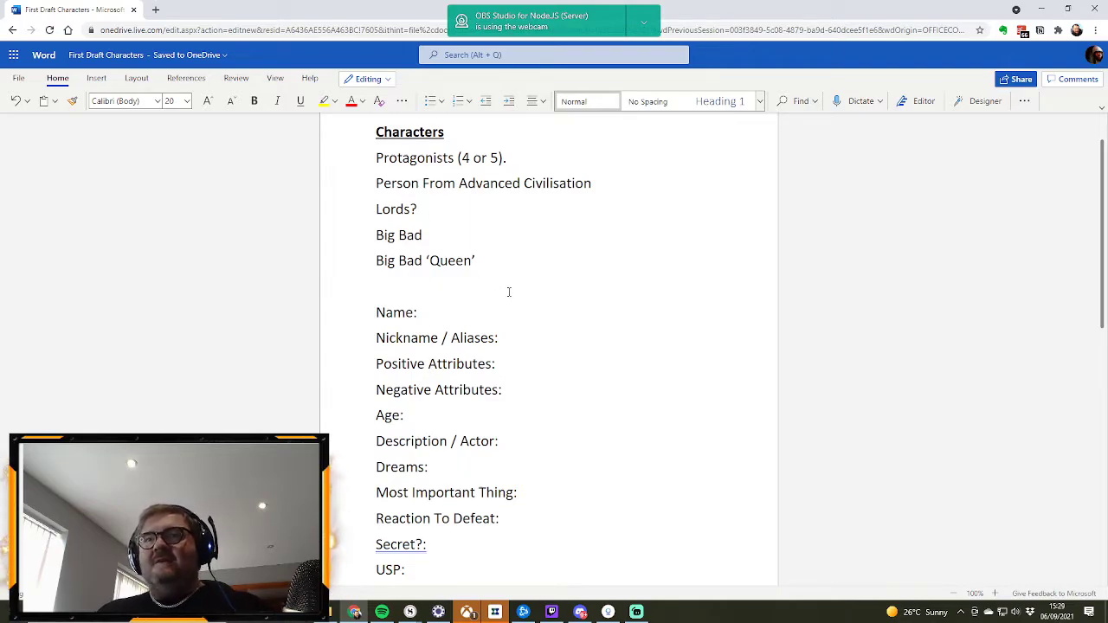
{"action": "left_click", "coordinate": [510, 361]}
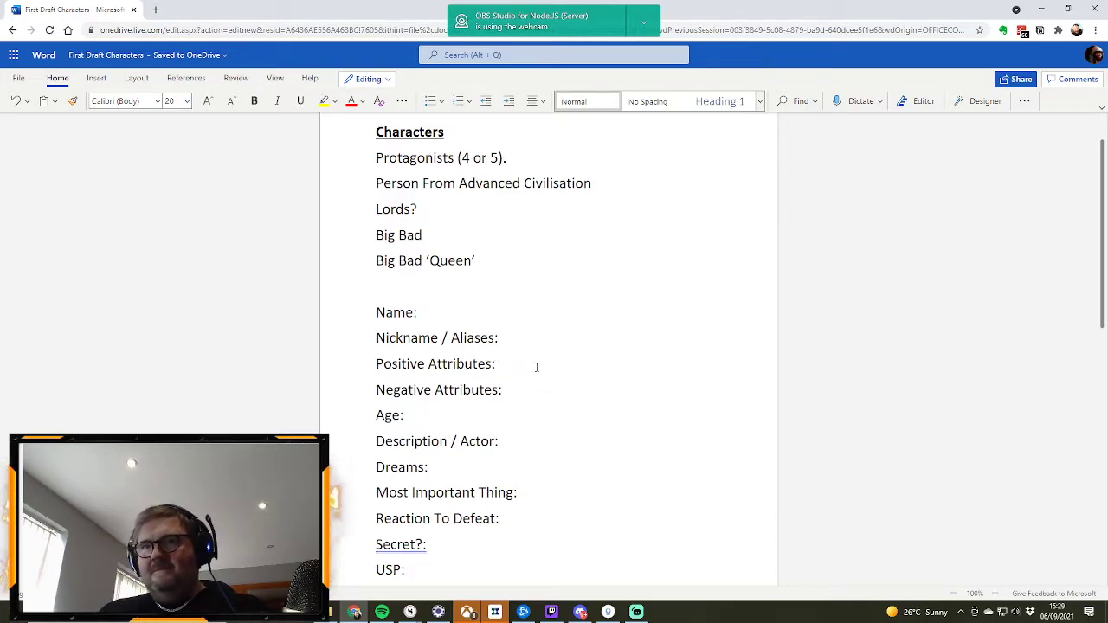
{"action": "type", "text": "Effective"}
{"action": "left_click", "coordinate": [452, 319]}
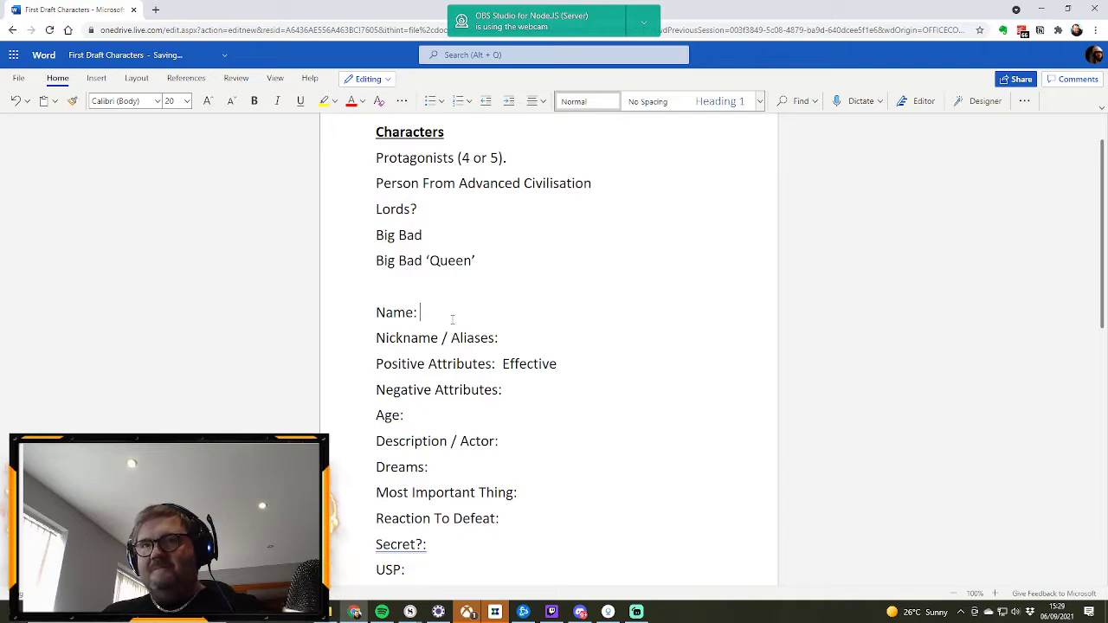
Step: Add a comma after "Effective" under Positive Attributes and start the Nickname / Aliases entry with "The"
{"action": "left_click", "coordinate": [563, 362]}
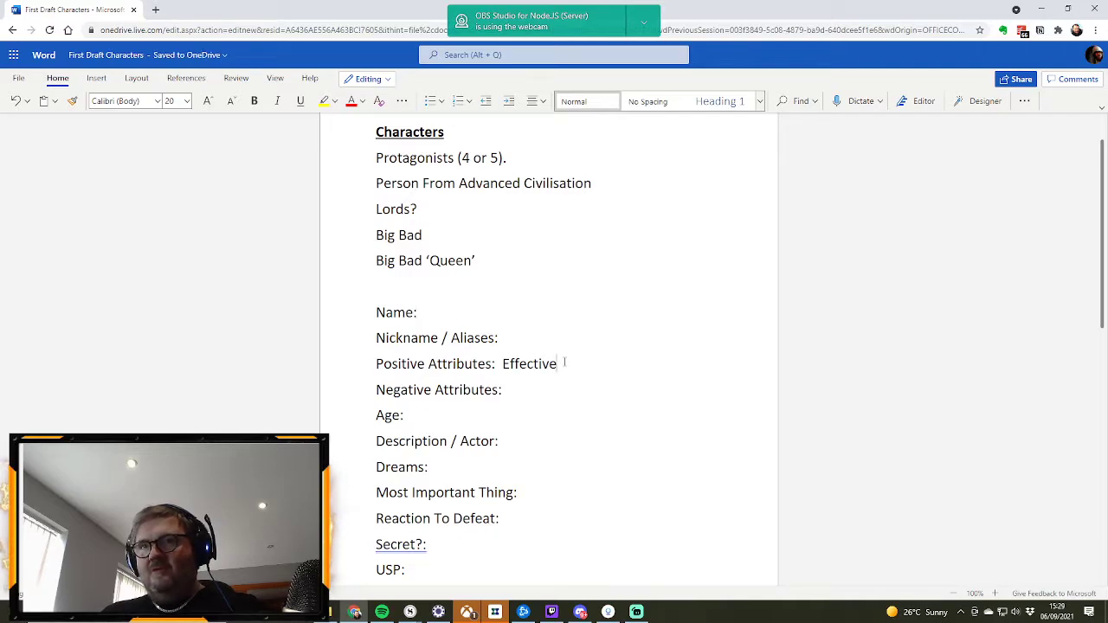
{"action": "type", "text": ","}
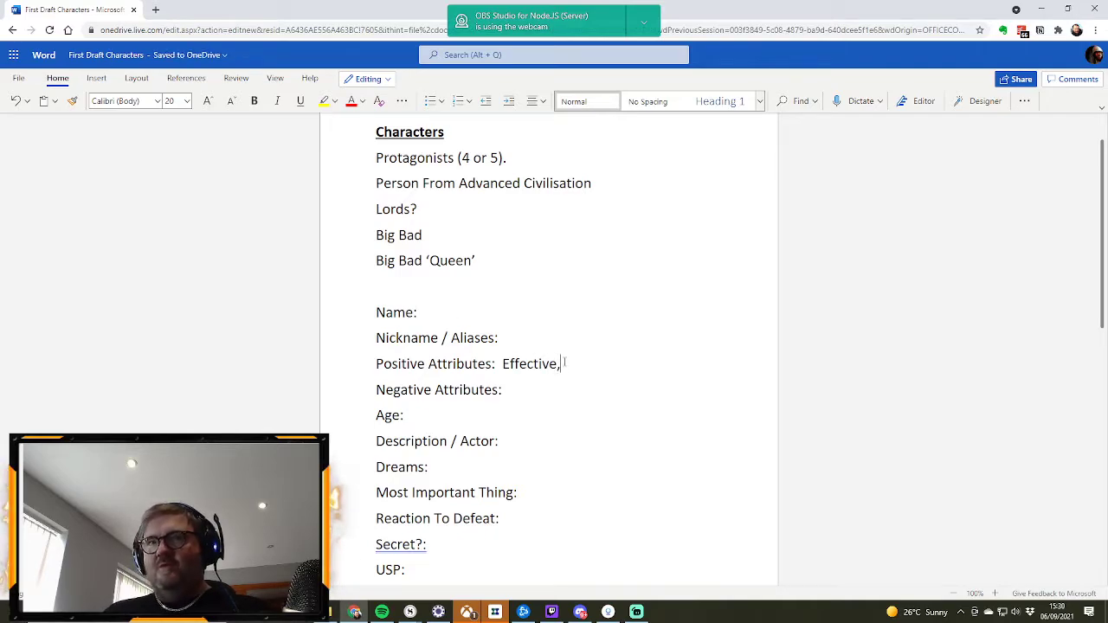
{"action": "left_click", "coordinate": [535, 344]}
{"action": "type", "text": "The"}
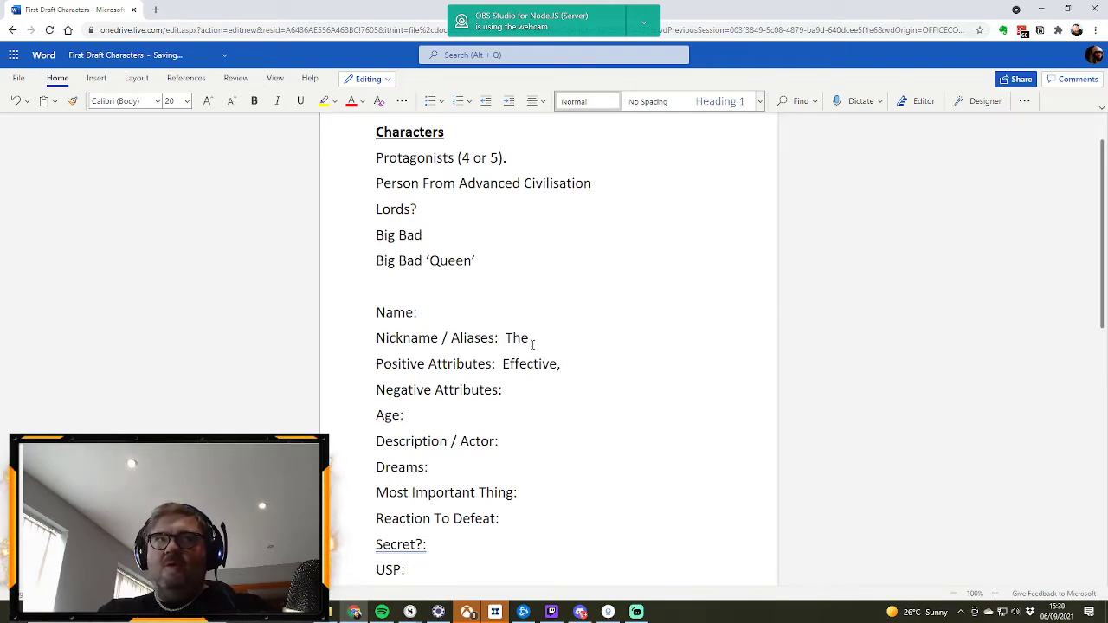
Step: Enter "Swarm" as the Name in the first character profile
{"action": "left_click", "coordinate": [155, 9]}
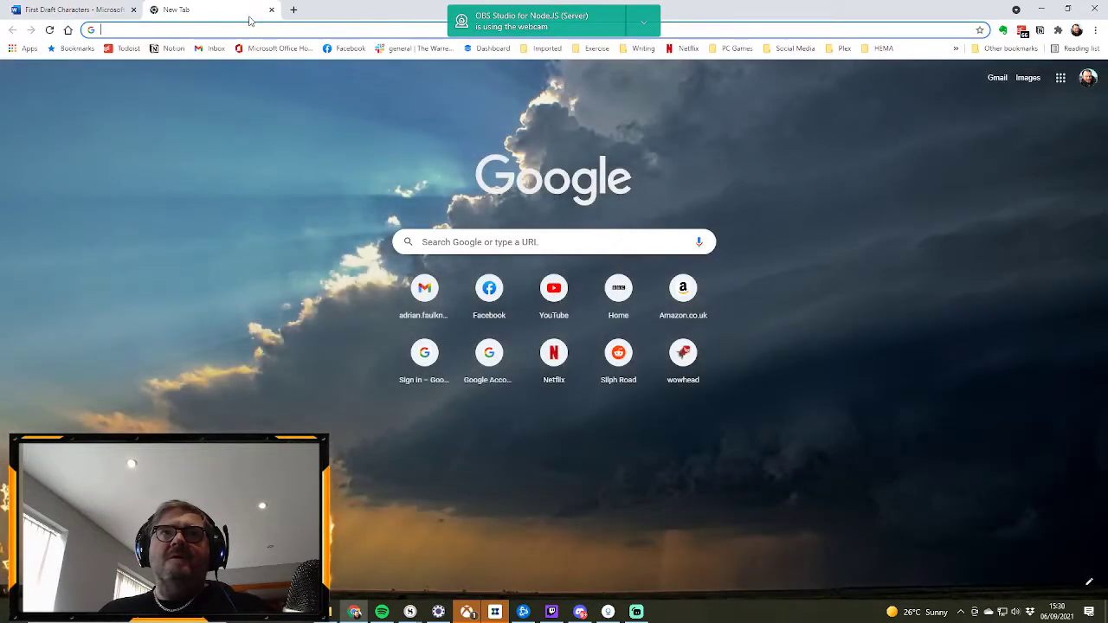
{"action": "left_click", "coordinate": [271, 9]}
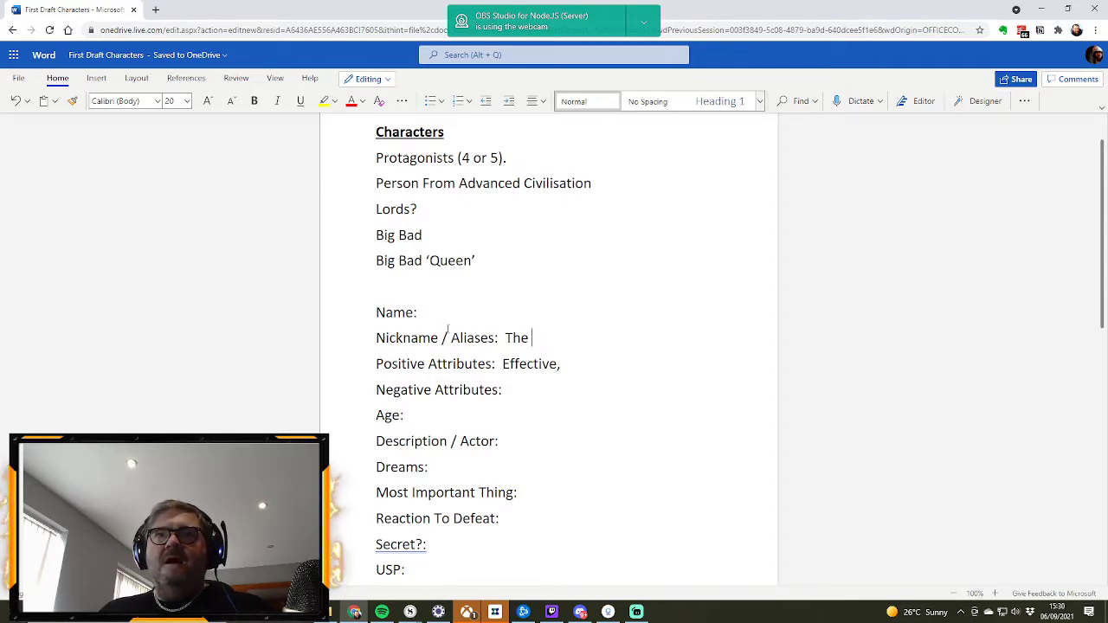
{"action": "type", "text": "Swarm"}
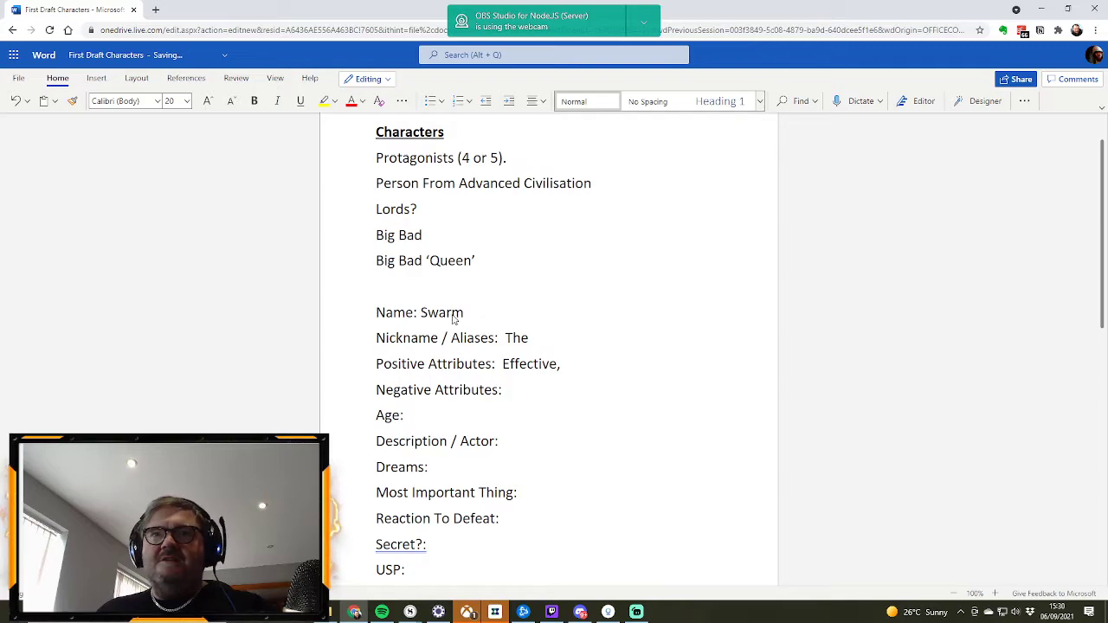
Step: Look up the definitions and synonyms of "Swarm" from the Name line
{"action": "double_click", "coordinate": [450, 313]}
{"action": "right_click", "coordinate": [449, 317]}
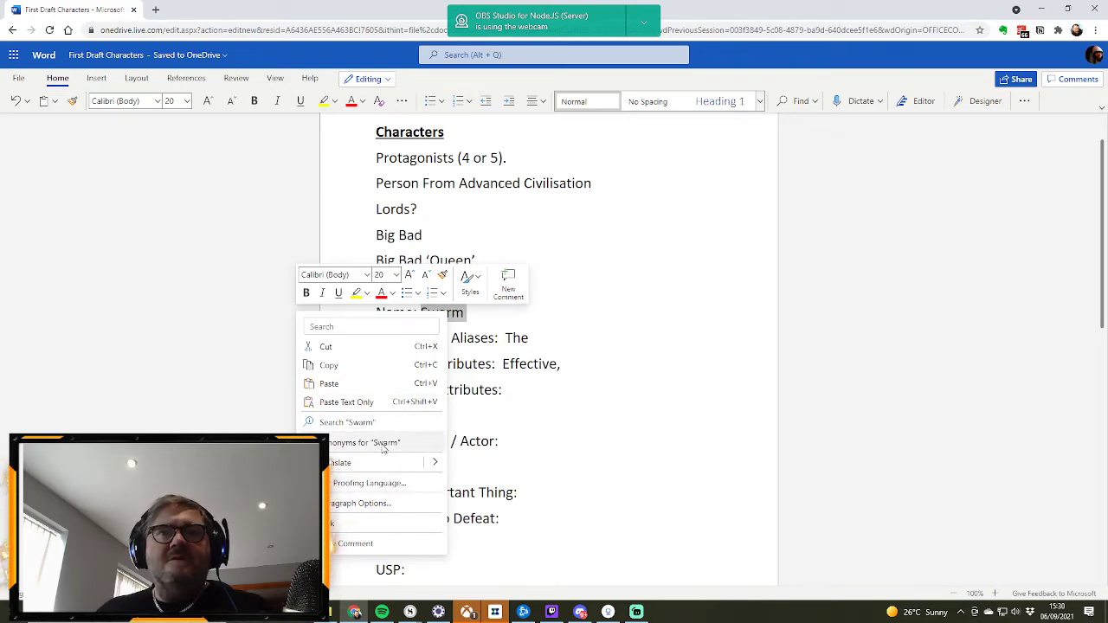
{"action": "left_click", "coordinate": [390, 424]}
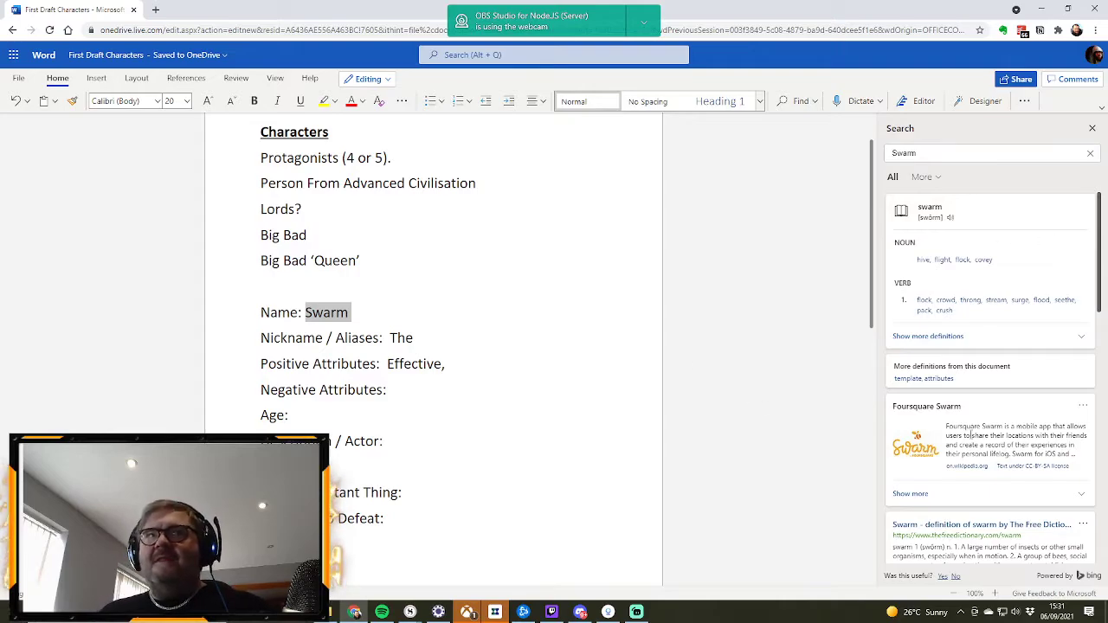
Step: Add "Large Numbers" after "Effective," under Positive Attributes
{"action": "left_click", "coordinate": [450, 361]}
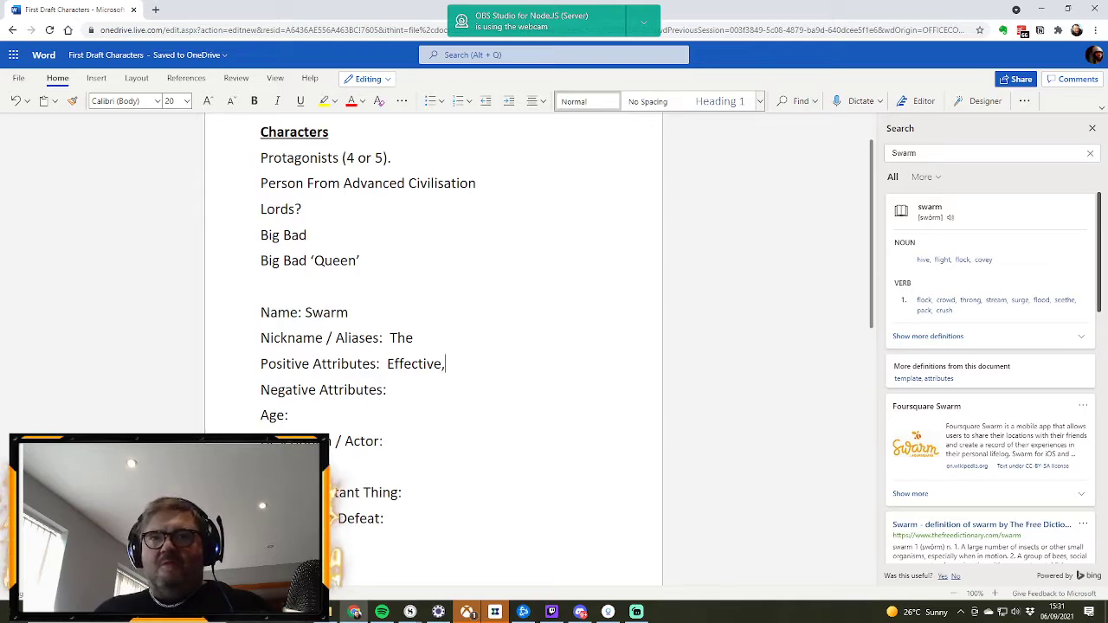
{"action": "left_click", "coordinate": [392, 389]}
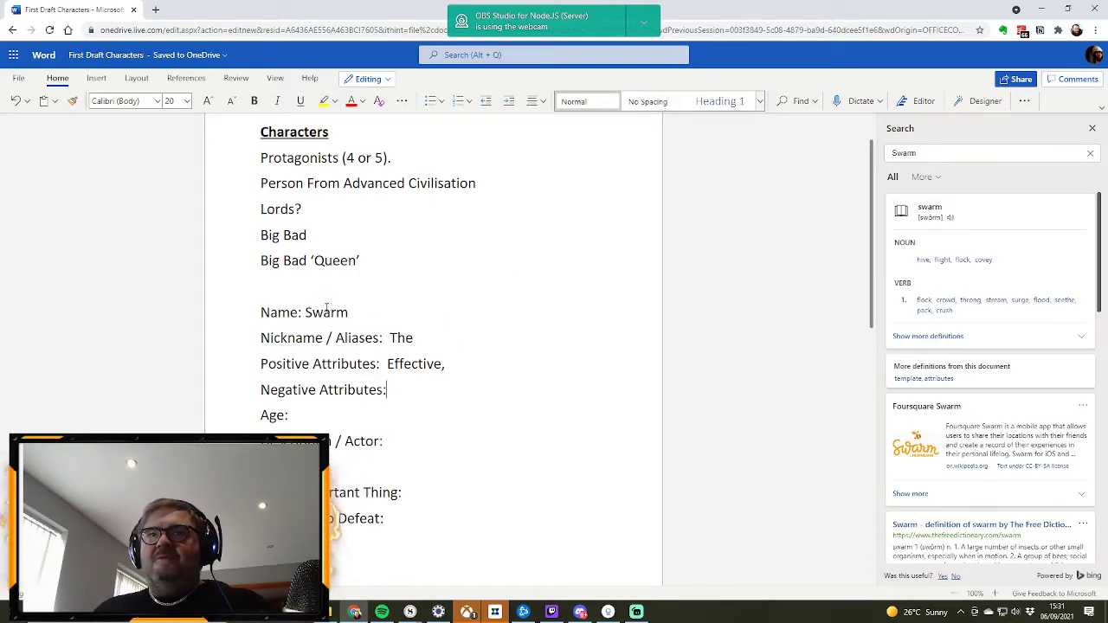
{"action": "left_click", "coordinate": [460, 364]}
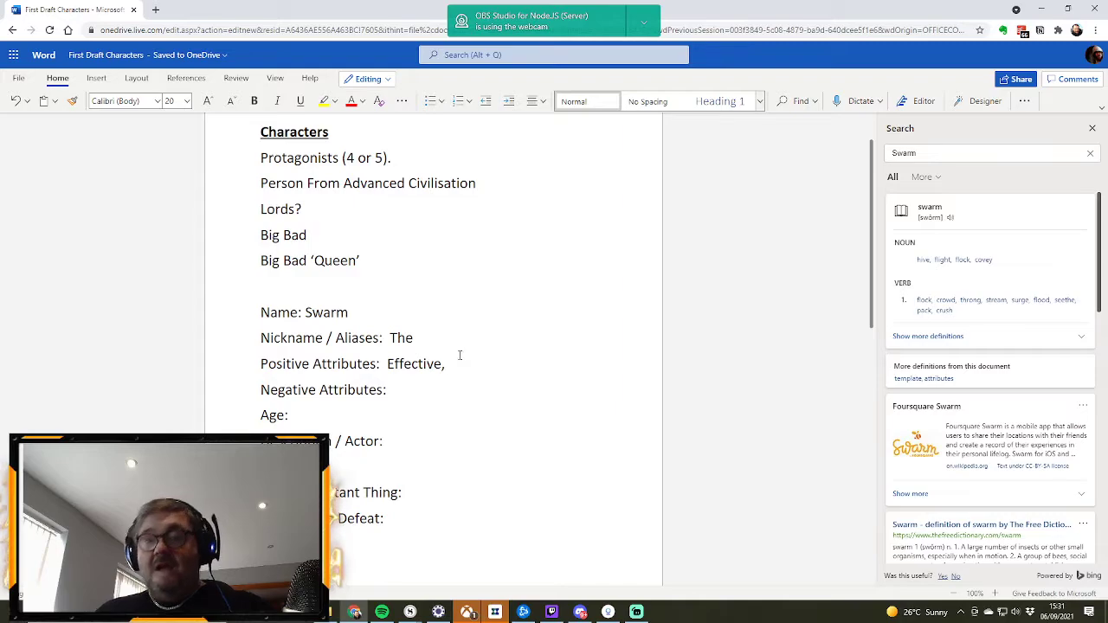
{"action": "type", "text": "Large Numbers"}
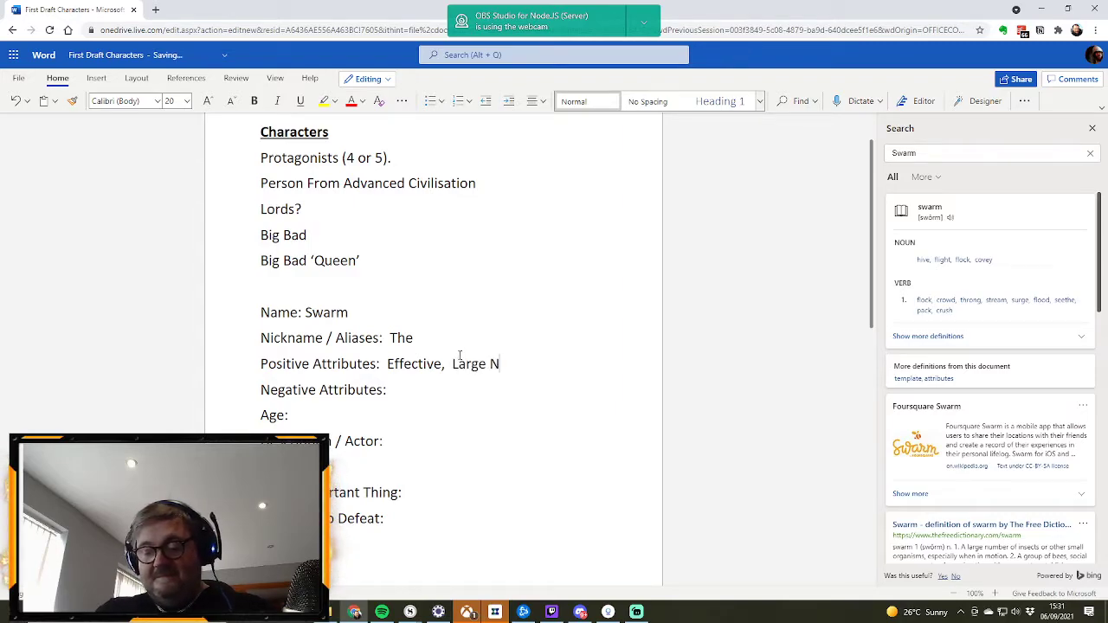
Step: Fill in Negative Attributes with "Mindless, Need to be instructed", correcting any spelling slip
{"action": "left_click", "coordinate": [412, 389]}
{"action": "type", "text": "Mindless"}
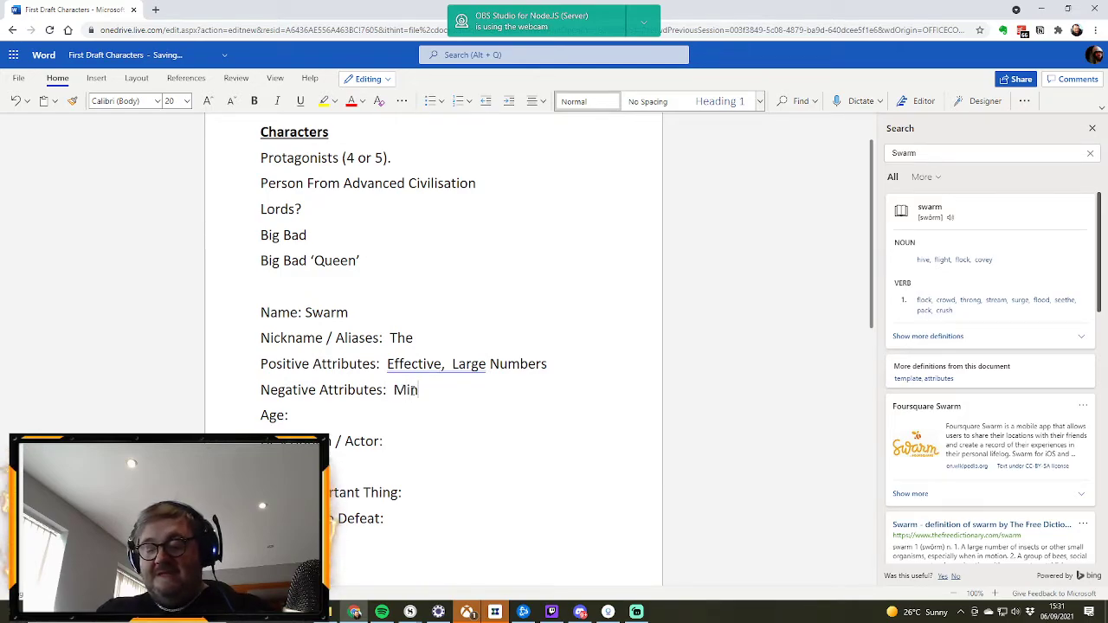
{"action": "key", "text": "BackSpace"}
{"action": "key", "text": "BackSpace"}
{"action": "key", "text": "BackSpace"}
{"action": "key", "text": "BackSpace"}
{"action": "type", "text": "les"}
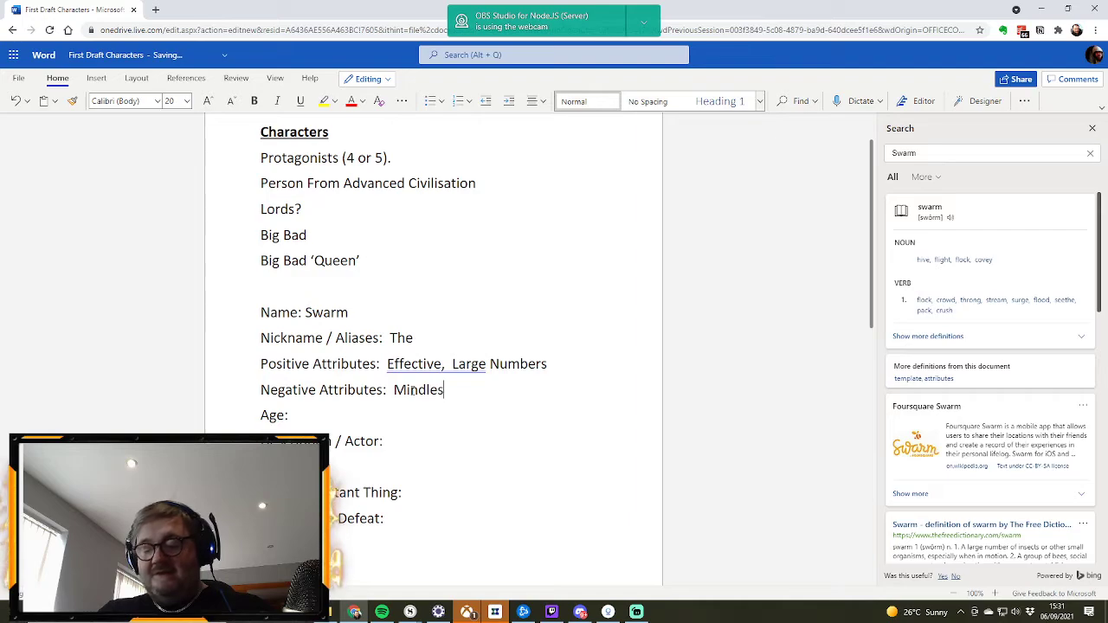
{"action": "type", "text": "s, "}
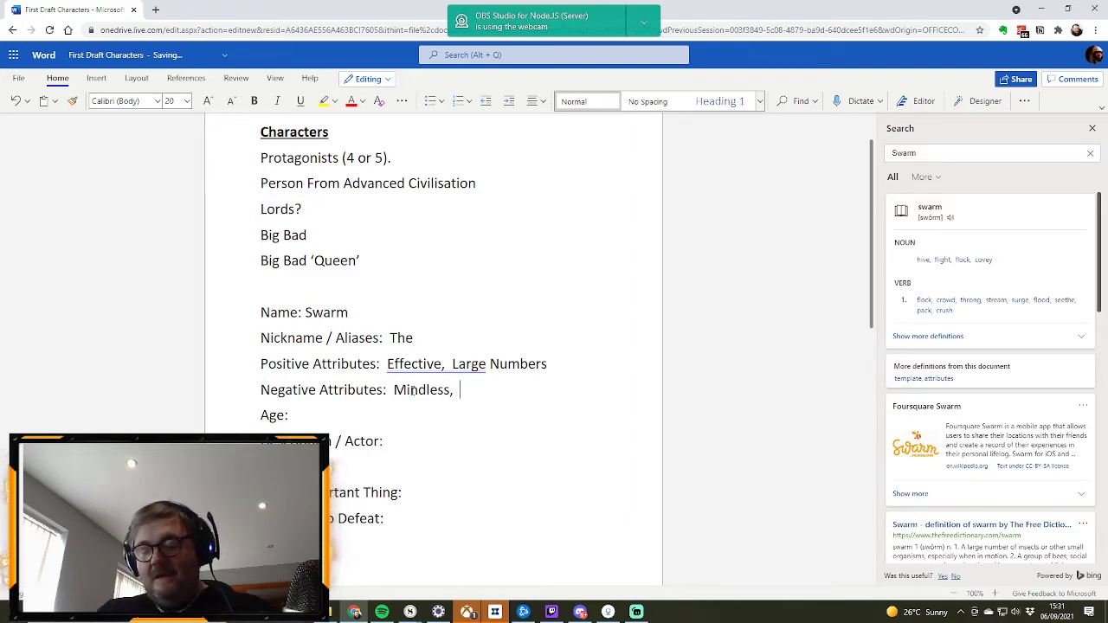
{"action": "type", "text": "Need ot b"}
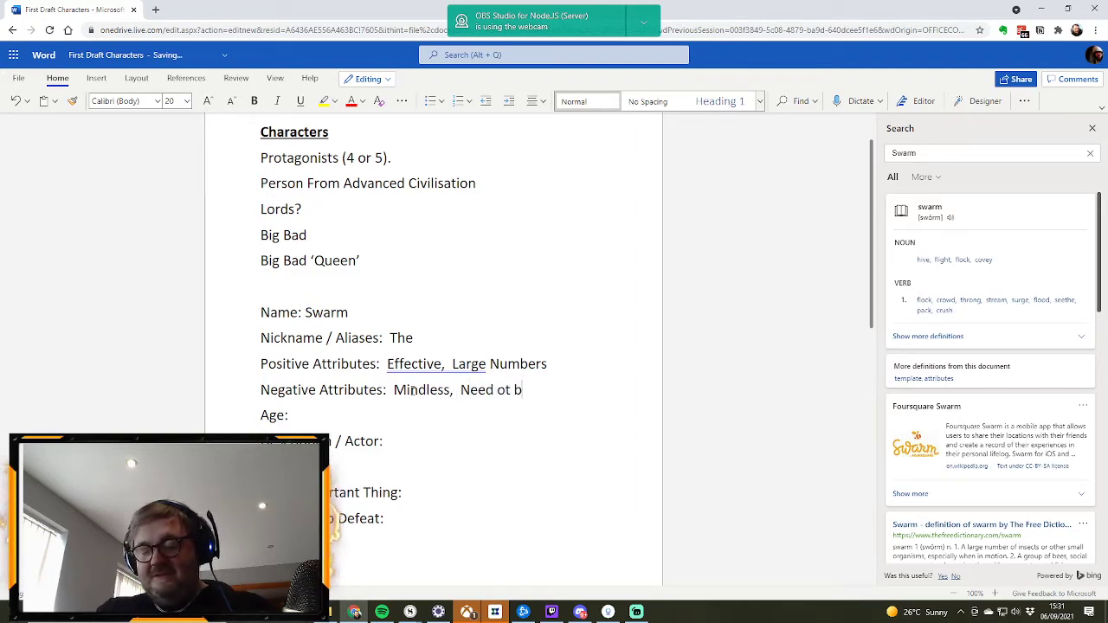
{"action": "type", "text": "e instructed"}
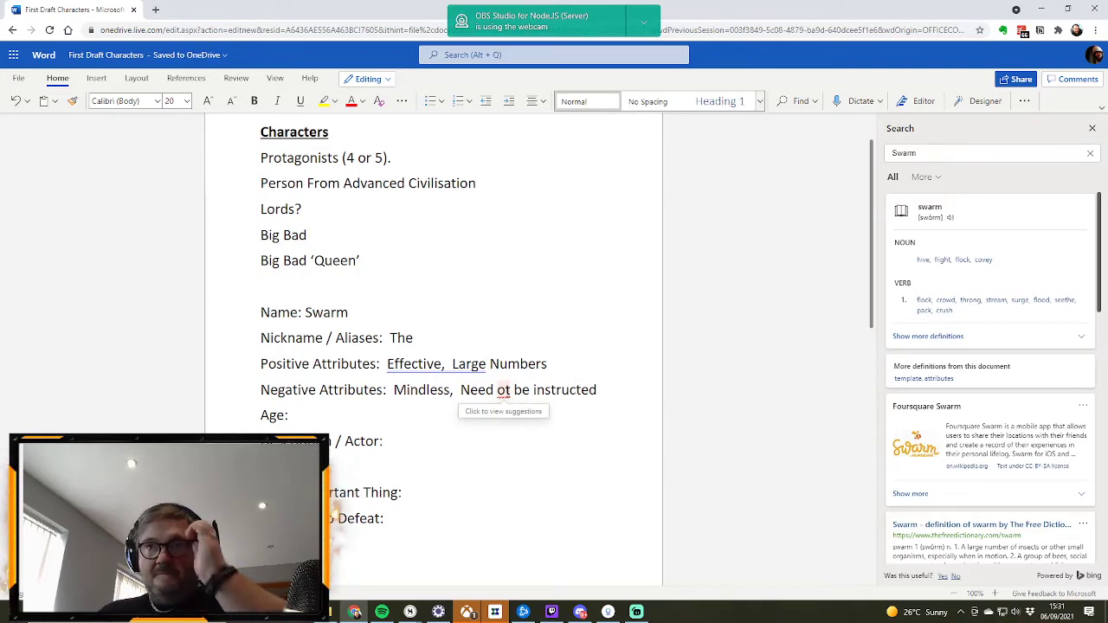
{"action": "double_click", "coordinate": [507, 394]}
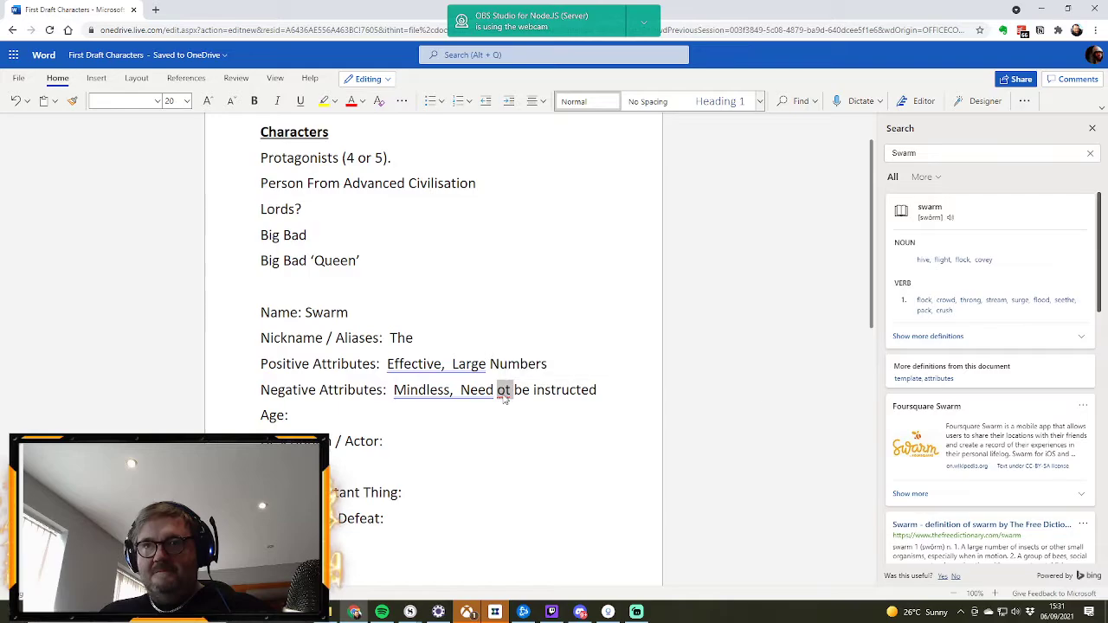
{"action": "left_click", "coordinate": [507, 394]}
{"action": "left_click", "coordinate": [519, 442]}
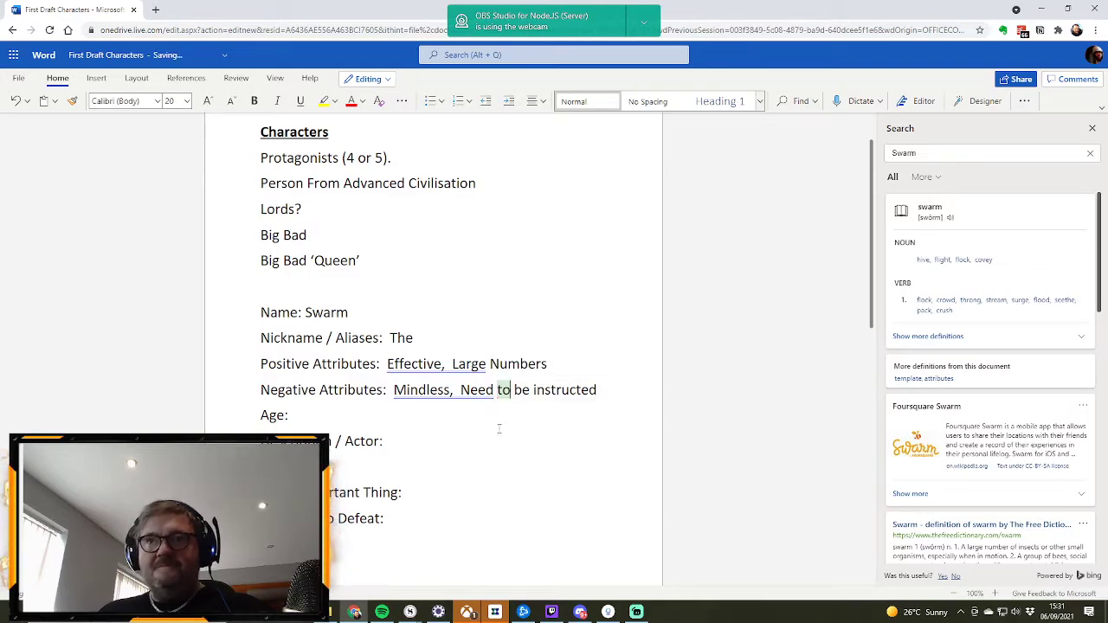
Step: Enter "Crab meets insect" under Description / Actor in the first character profile
{"action": "left_click", "coordinate": [411, 442]}
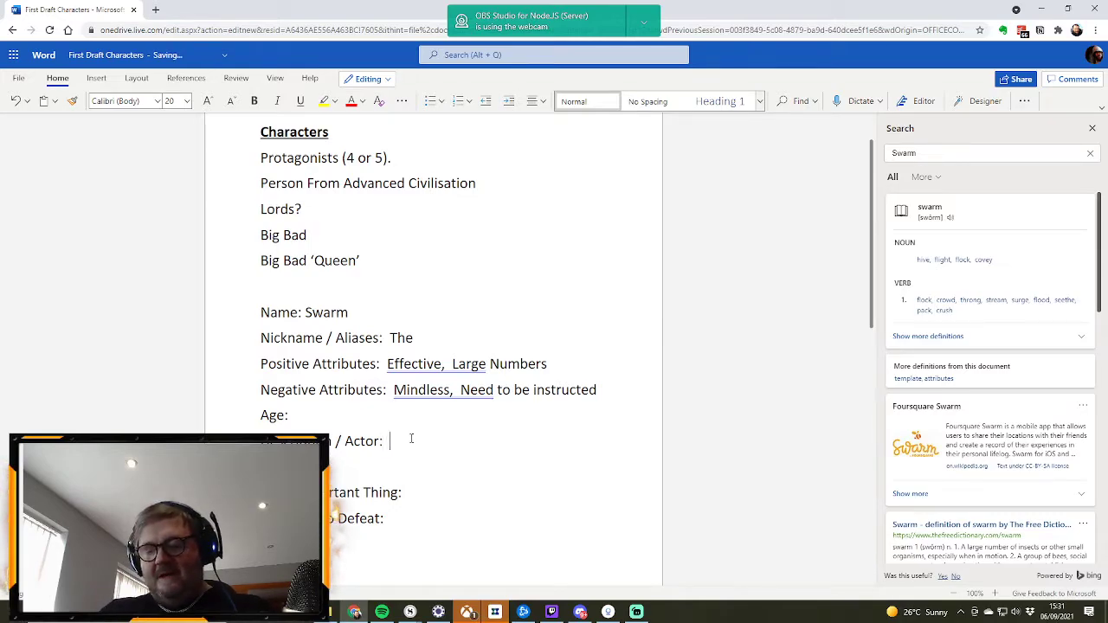
{"action": "type", "text": "Cr"}
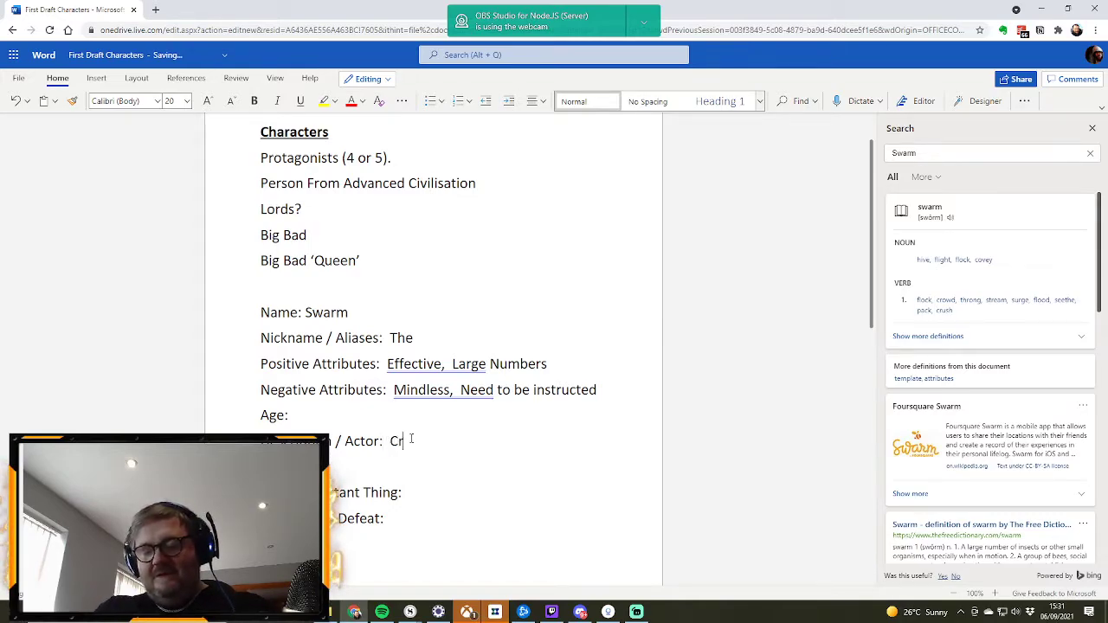
{"action": "type", "text": "ab meet"}
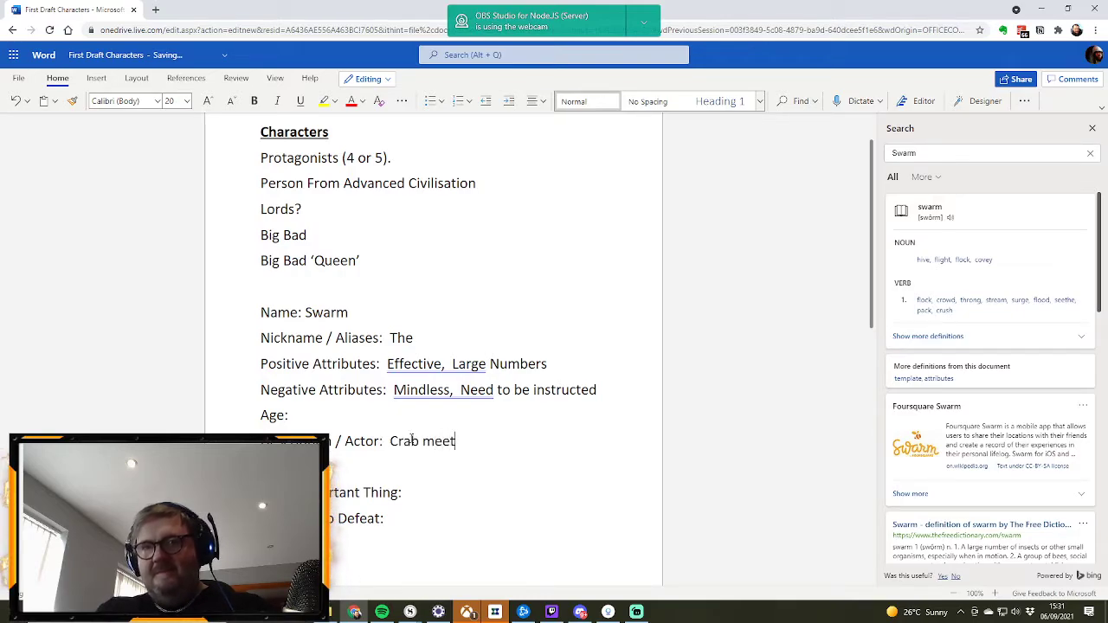
{"action": "type", "text": "s insect"}
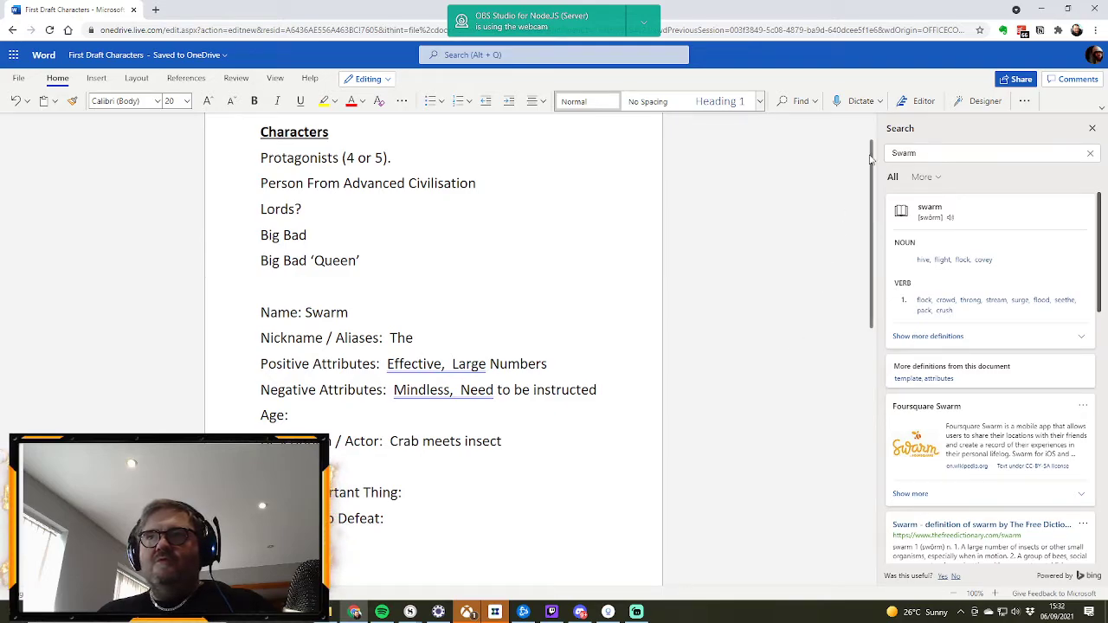
Step: Look up the word "drove" to check its definitions and synonyms
{"action": "double_click", "coordinate": [909, 152]}
{"action": "type", "text": "drove"}
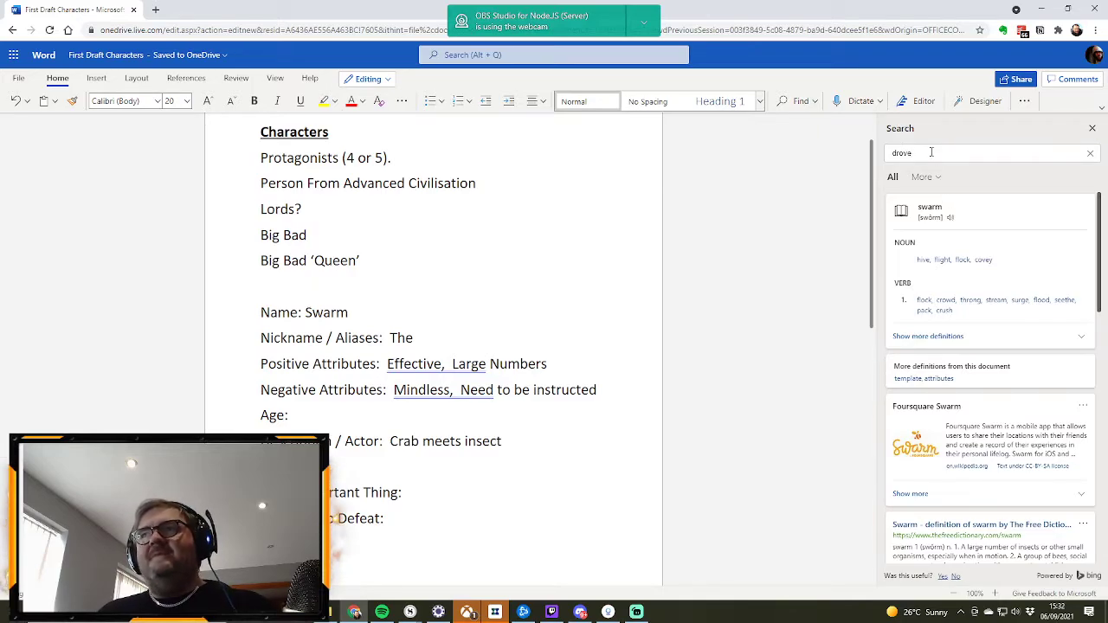
{"action": "key", "text": "Return"}
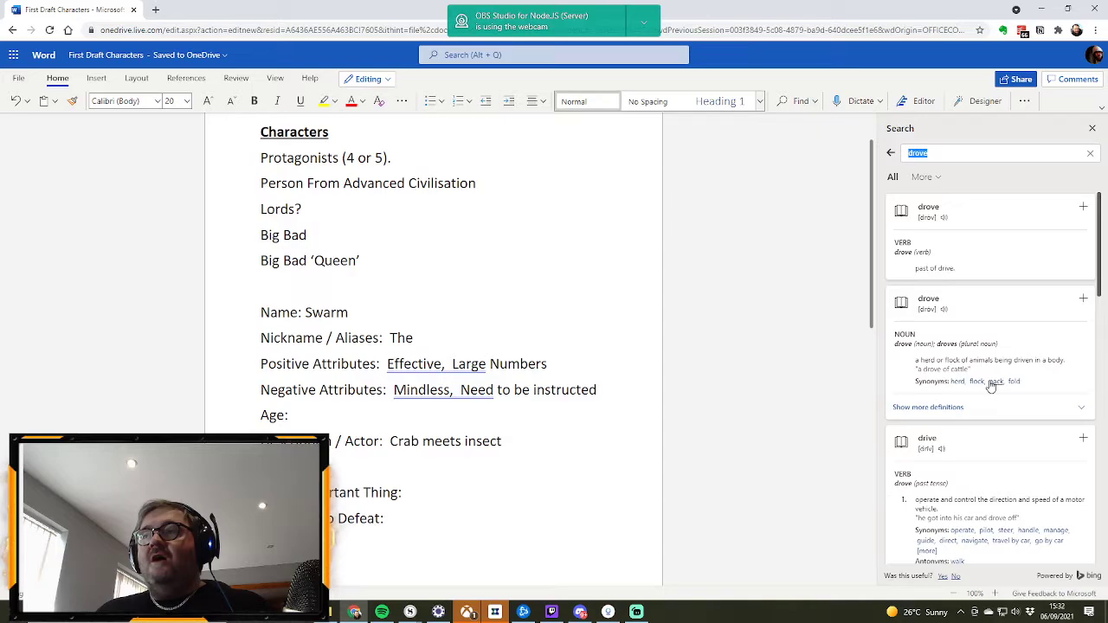
Step: Complete the Nickname / Aliases entry as "The Drove"
{"action": "left_click", "coordinate": [421, 337]}
{"action": "double_click", "coordinate": [340, 314]}
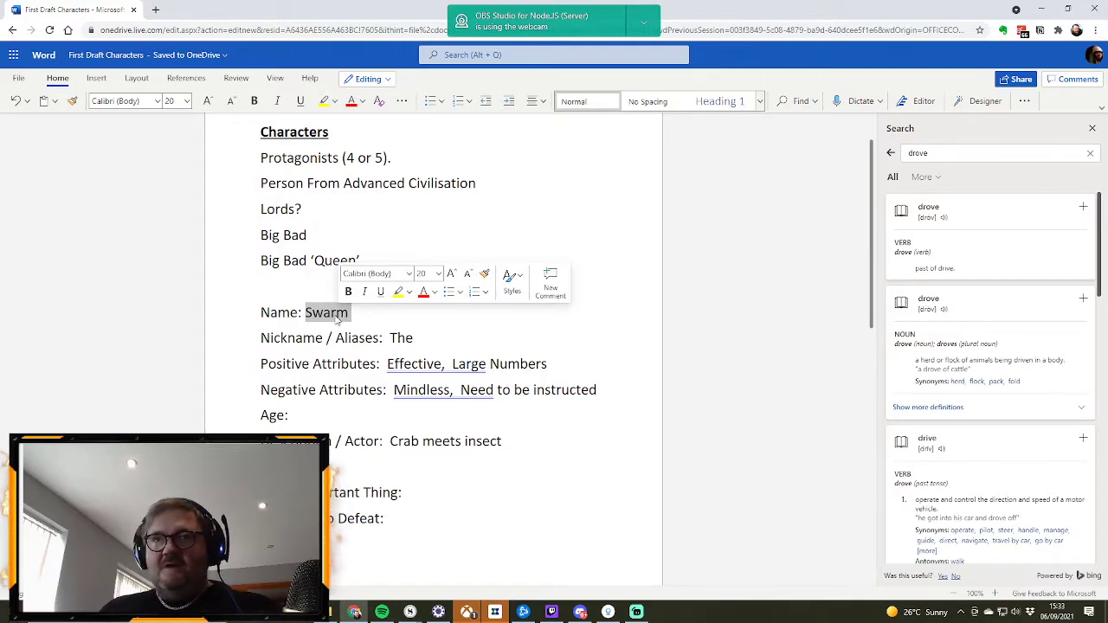
{"action": "left_click", "coordinate": [418, 335]}
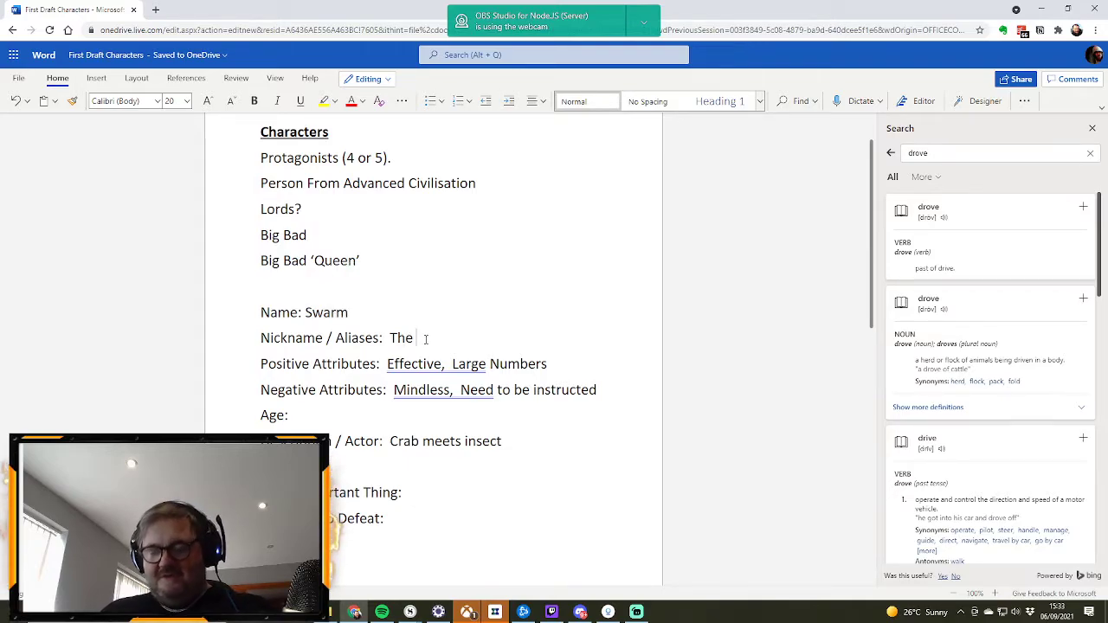
{"action": "type", "text": "Drove"}
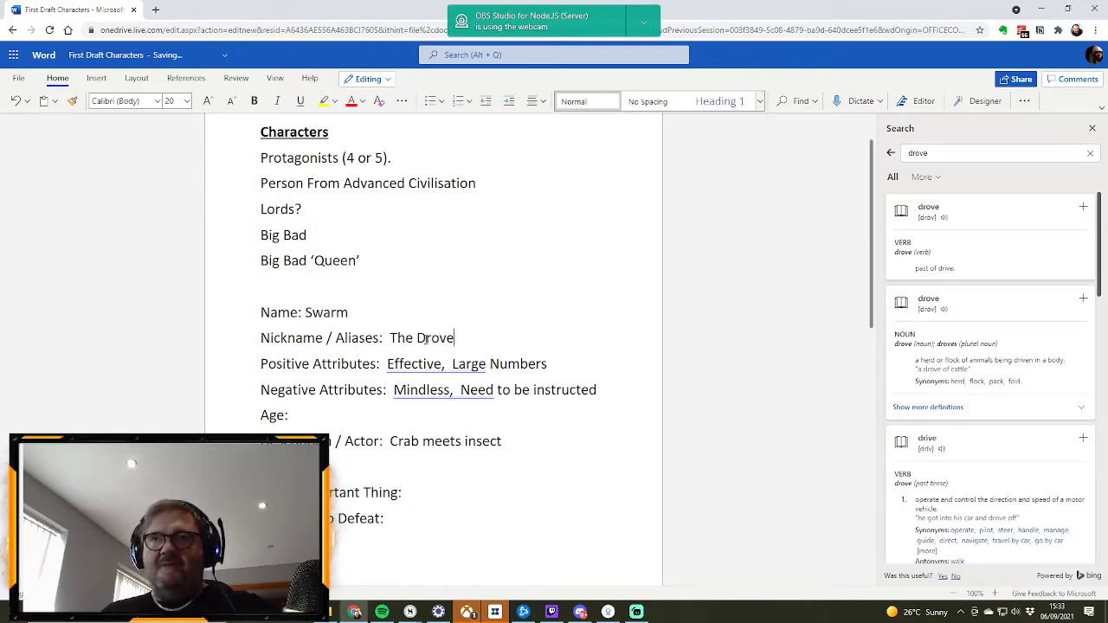
Step: Replace the first character profile's name "Swarm" with "Kal’fesian’ft", correcting typing slips
{"action": "double_click", "coordinate": [327, 313]}
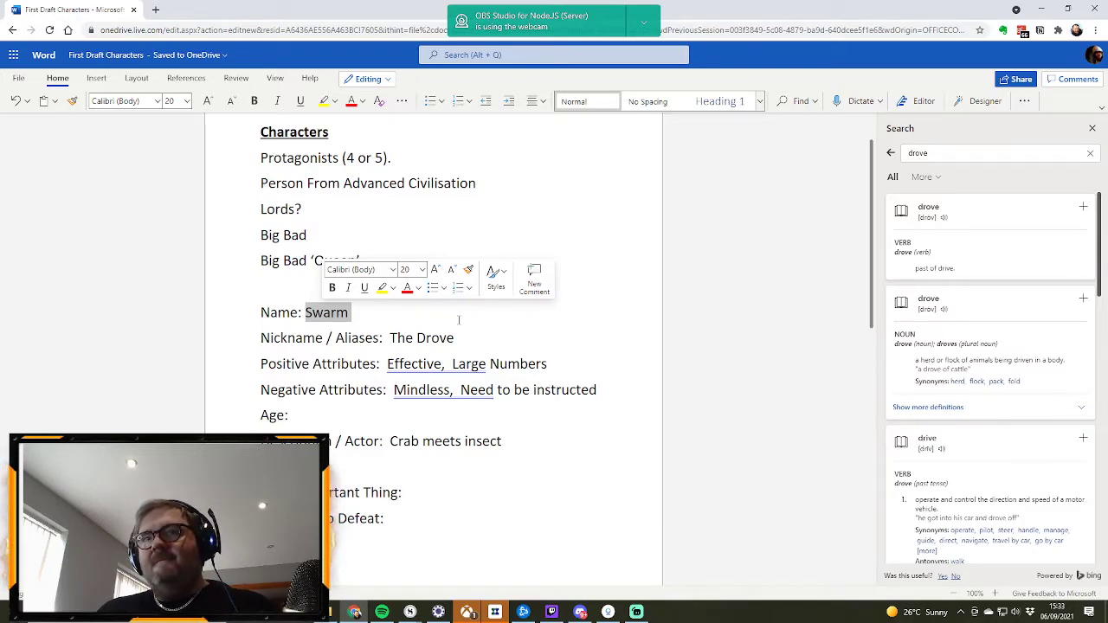
{"action": "key", "text": "BackSpace"}
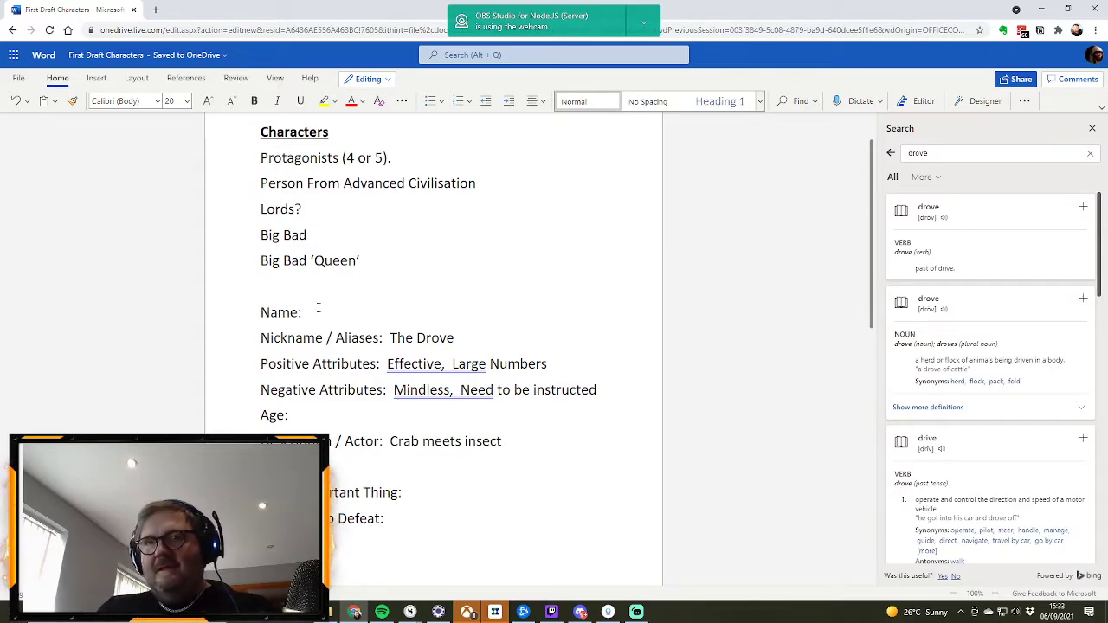
{"action": "type", "text": "K"}
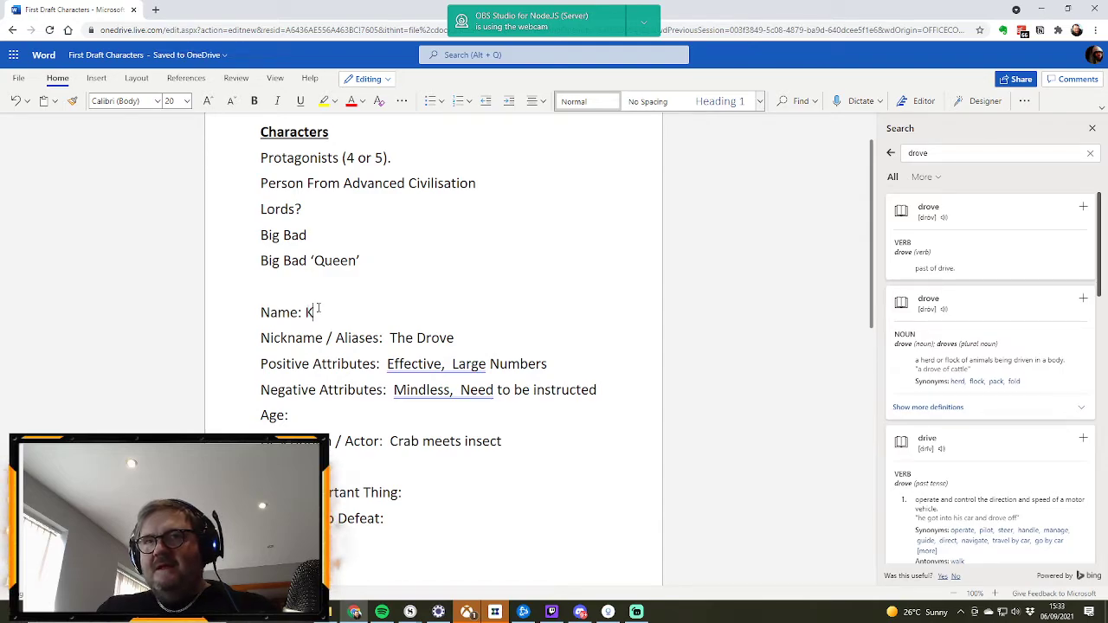
{"action": "type", "text": "al"}
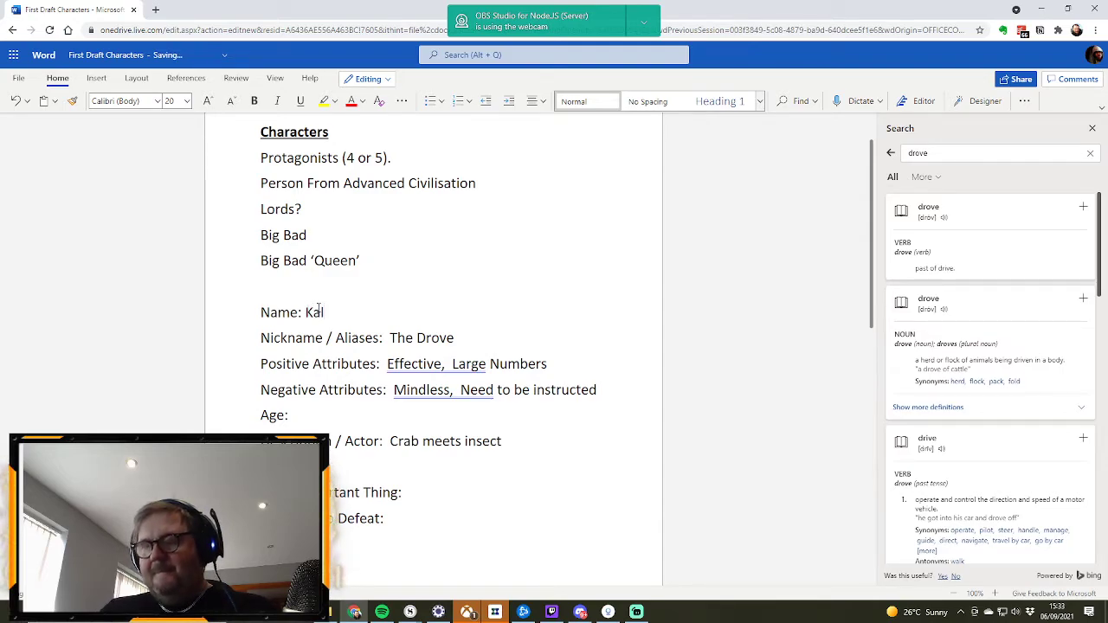
{"action": "type", "text": "'"}
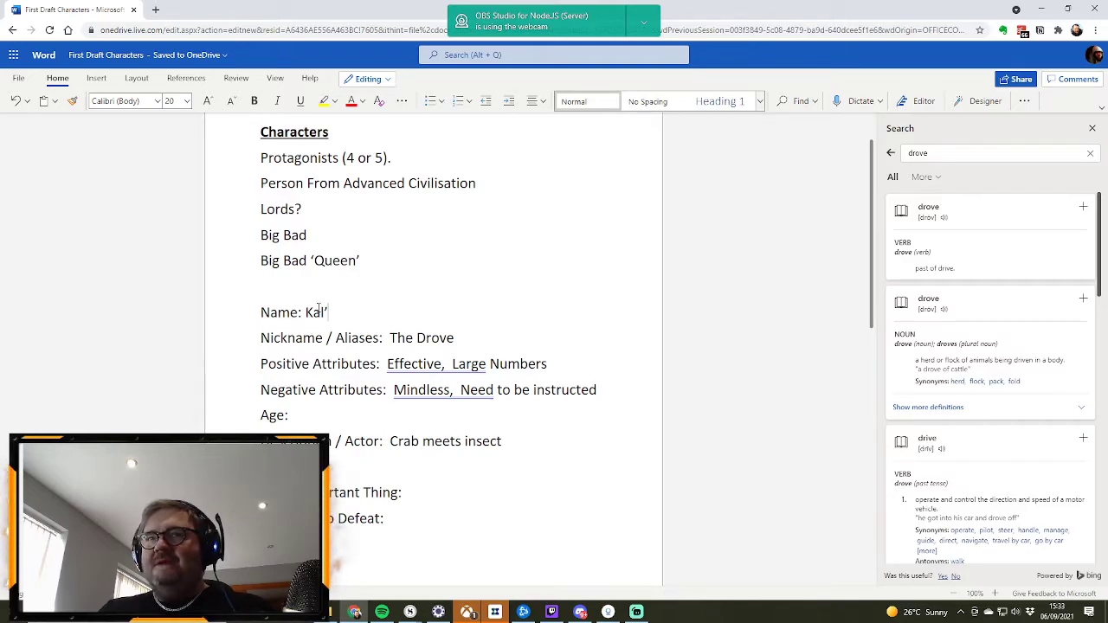
{"action": "type", "text": "fdsd"}
{"action": "key", "text": "BackSpace"}
{"action": "key", "text": "BackSpace"}
{"action": "key", "text": "BackSpace"}
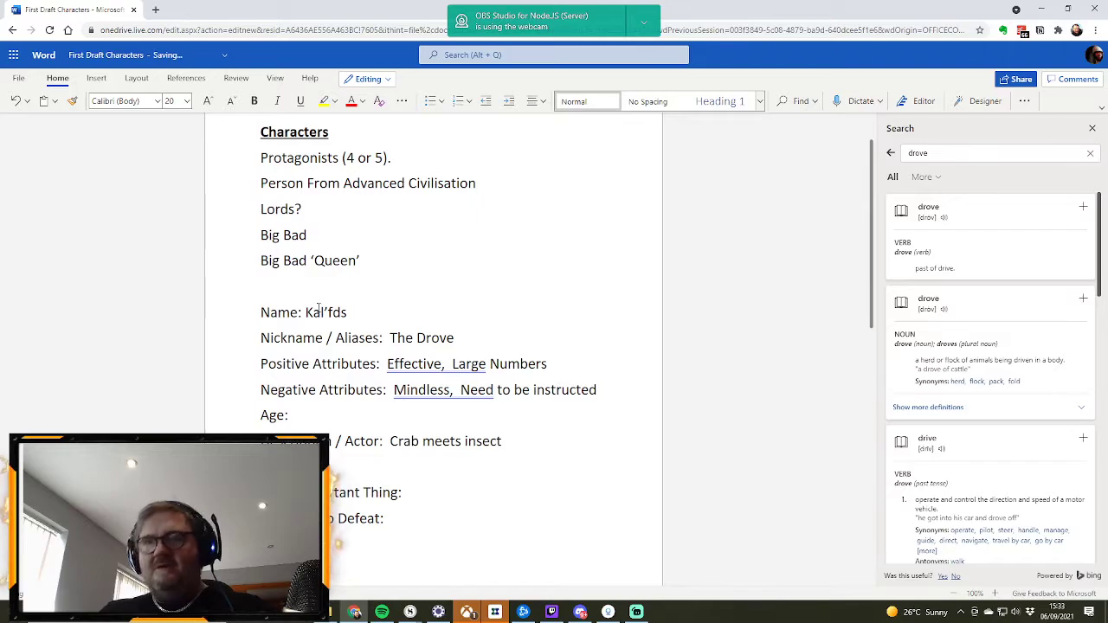
{"action": "type", "text": "esia"}
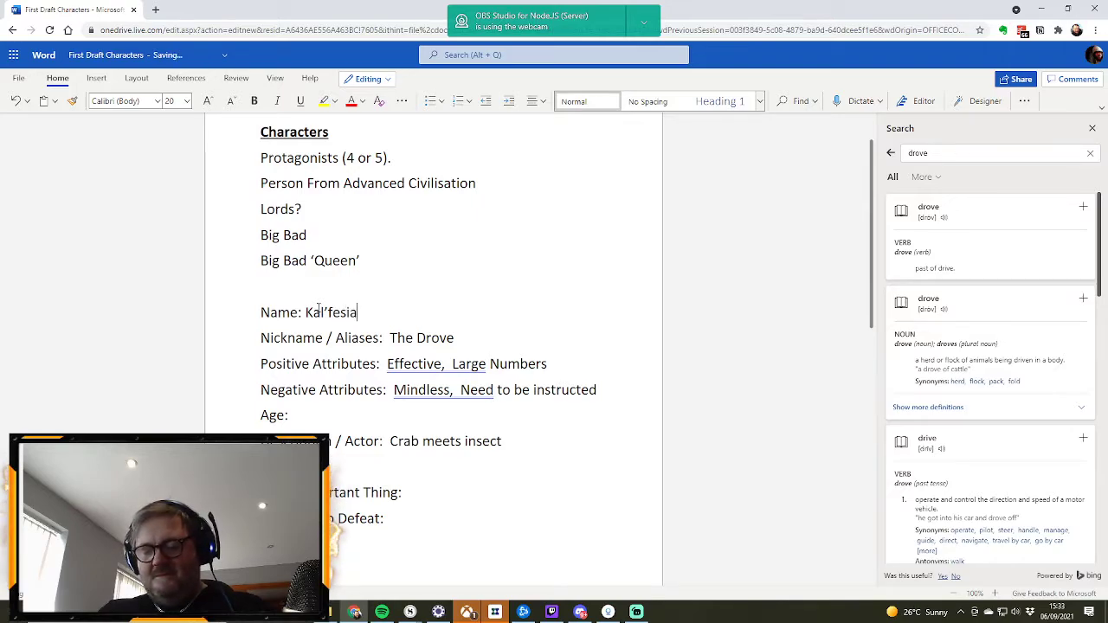
{"action": "type", "text": "n'ft"}
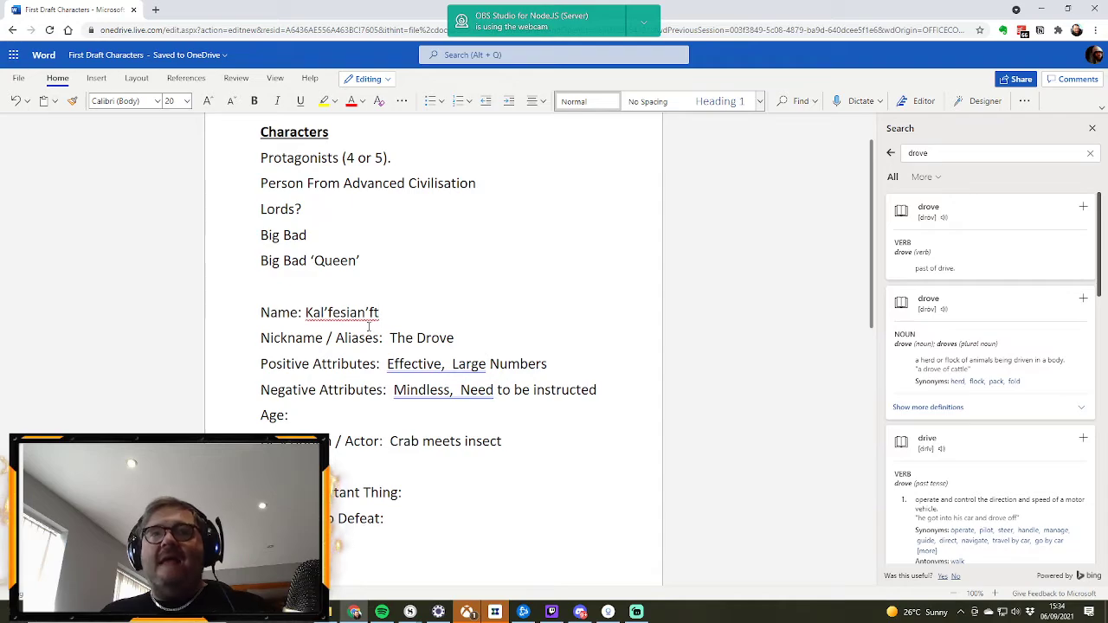
Step: Change the part of the name after "Kal’" so that the character is called "Kal’assia"
{"action": "left_click_drag", "start_coordinate": [389, 315], "coordinate": [329, 318]}
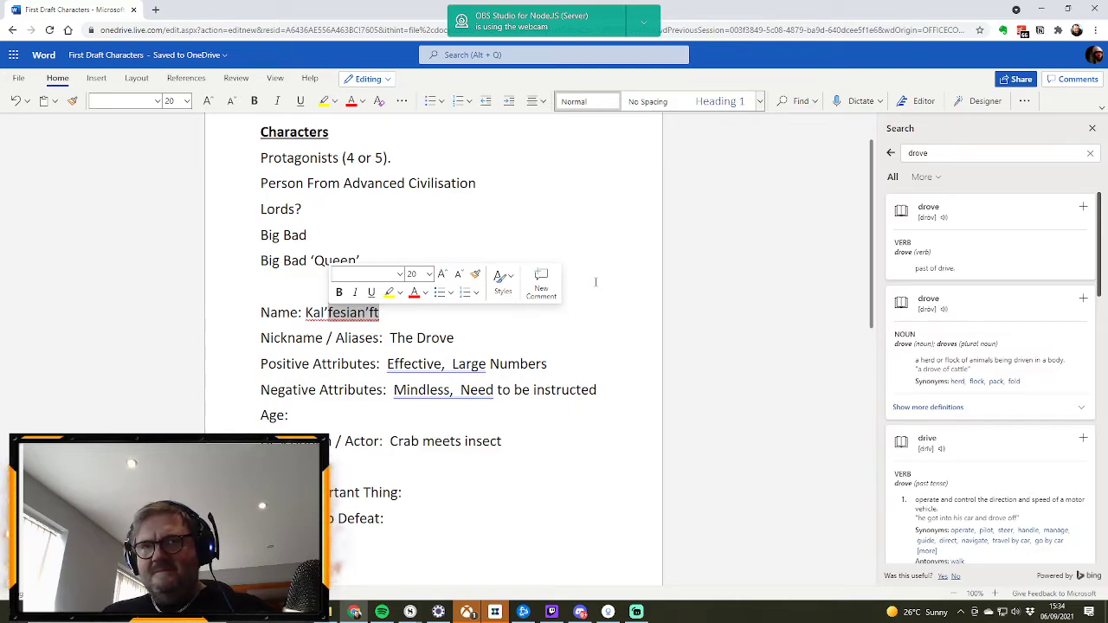
{"action": "type", "text": "asia"}
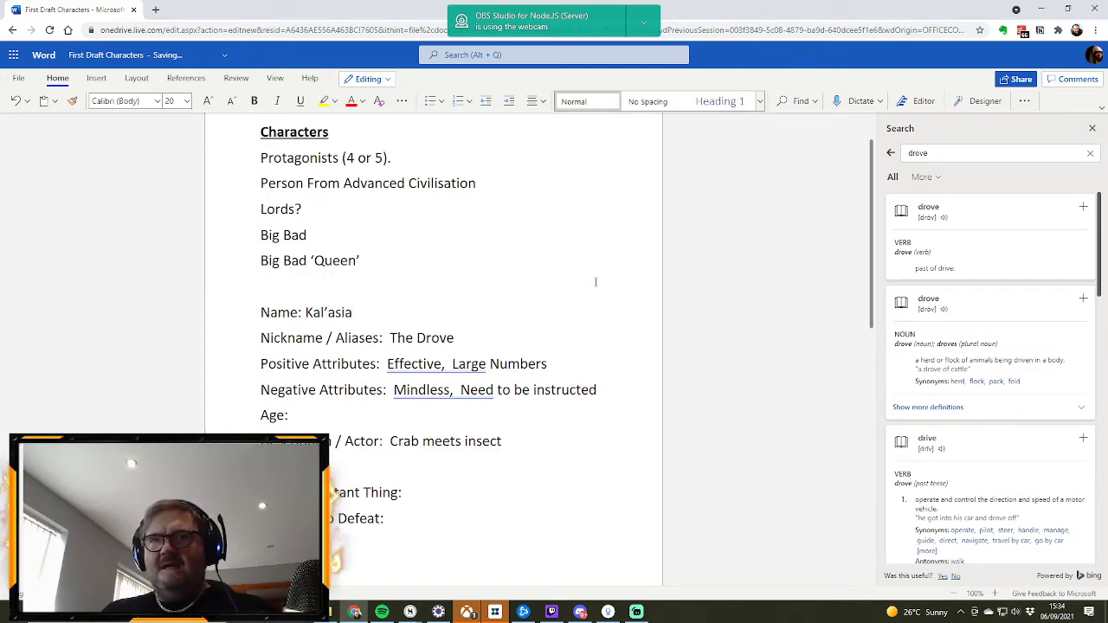
{"action": "key", "text": "BackSpace"}
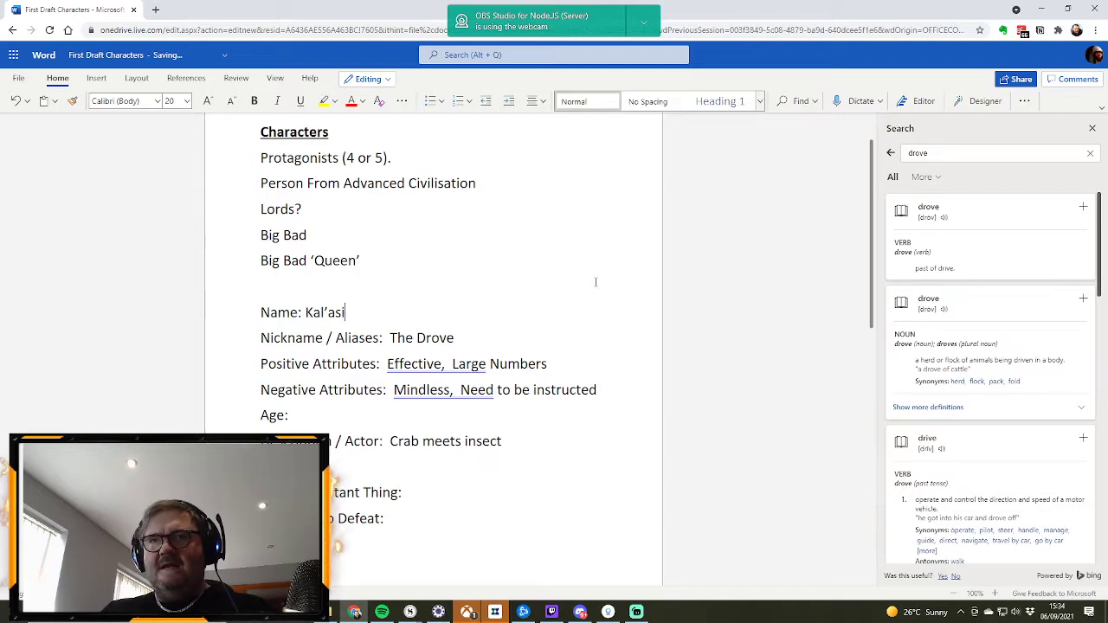
{"action": "key", "text": "BackSpace"}
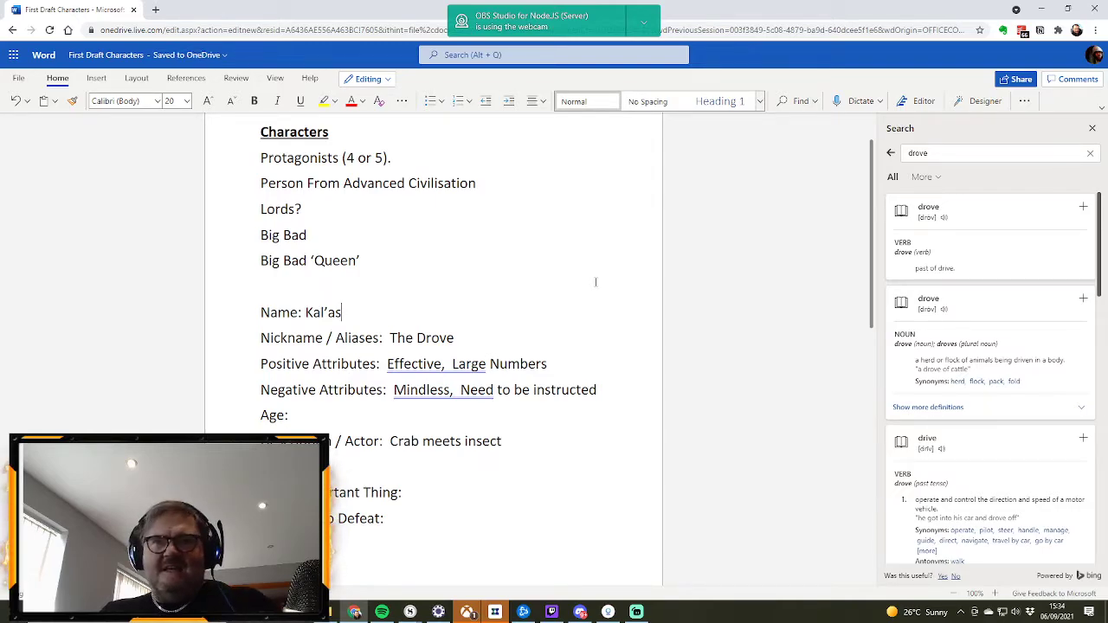
{"action": "type", "text": "sia"}
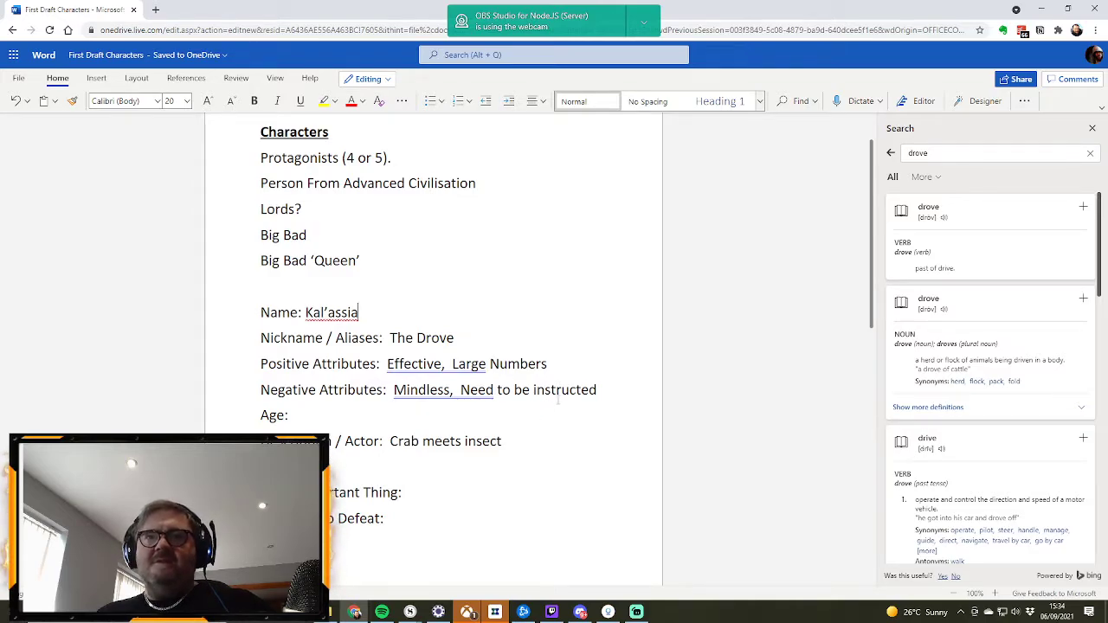
Step: Fill in Dreams with "No" and Most Important Thing with "Consume" in the Kal’assia profile
{"action": "left_click", "coordinate": [423, 470]}
{"action": "type", "text": "To"}
{"action": "left_click", "coordinate": [420, 491]}
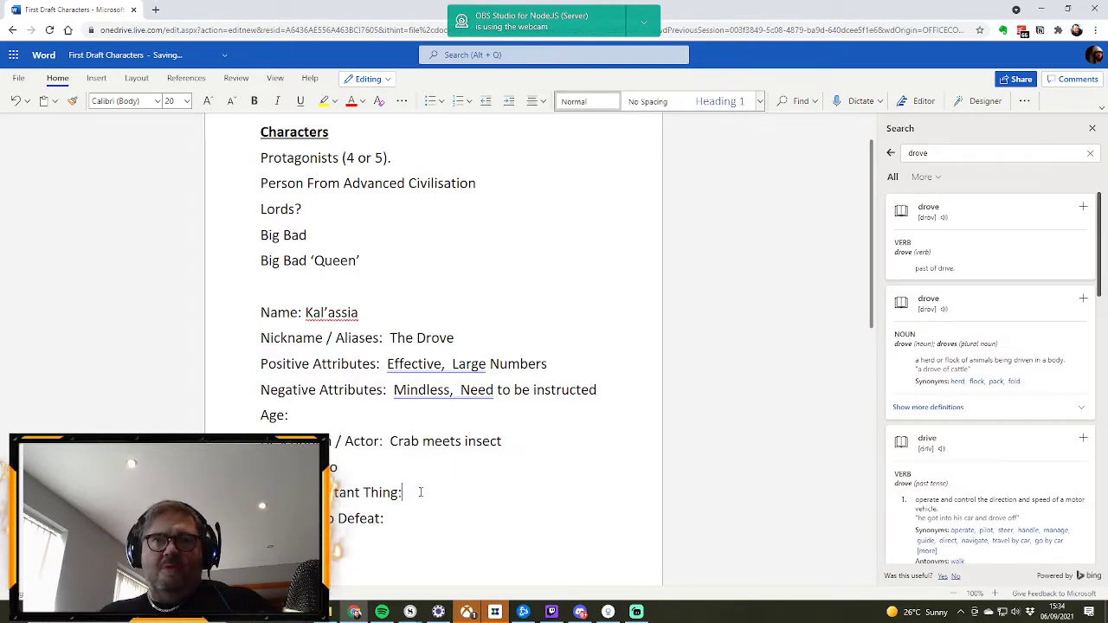
{"action": "type", "text": "Consumer"}
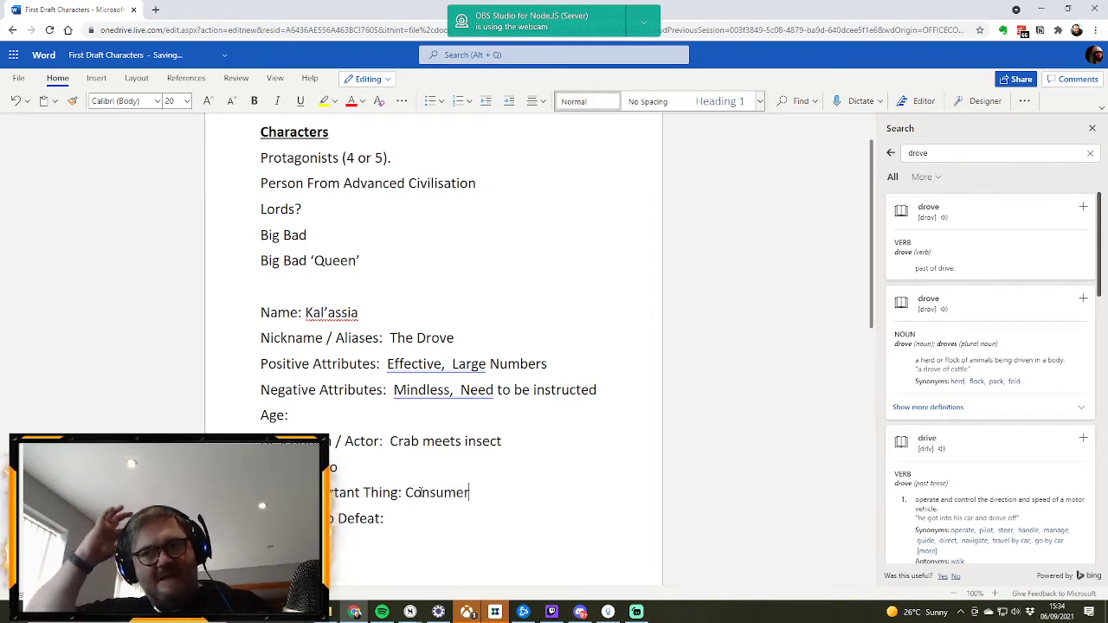
{"action": "key", "text": "BackSpace"}
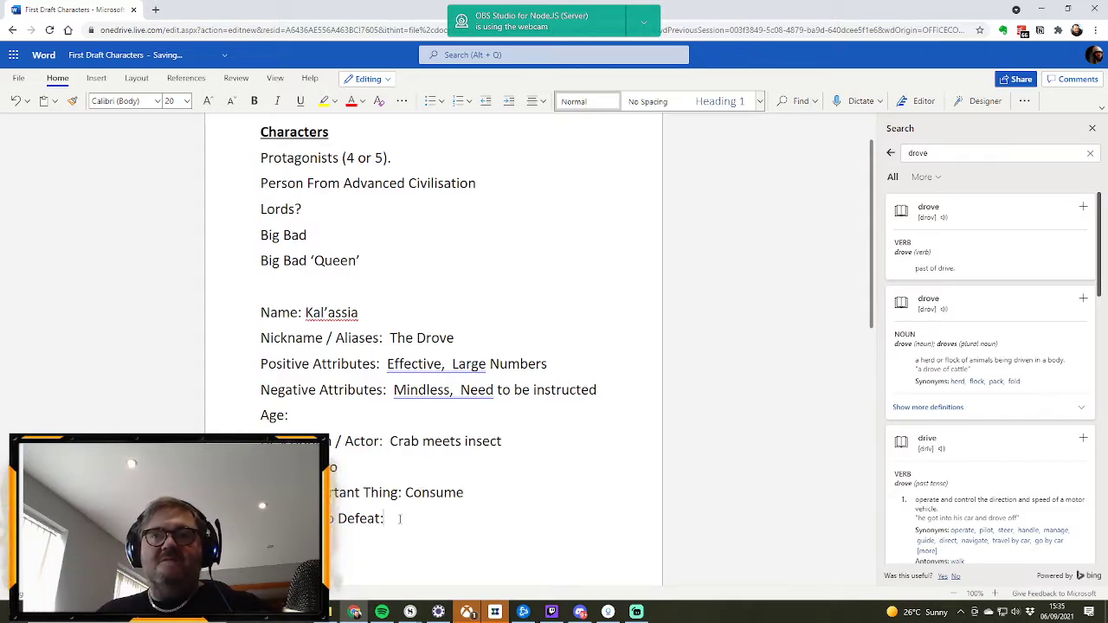
Step: Enter "Sacrifice is worthy" as the Kal’assia profile's Reaction To Defeat
{"action": "left_click", "coordinate": [400, 515]}
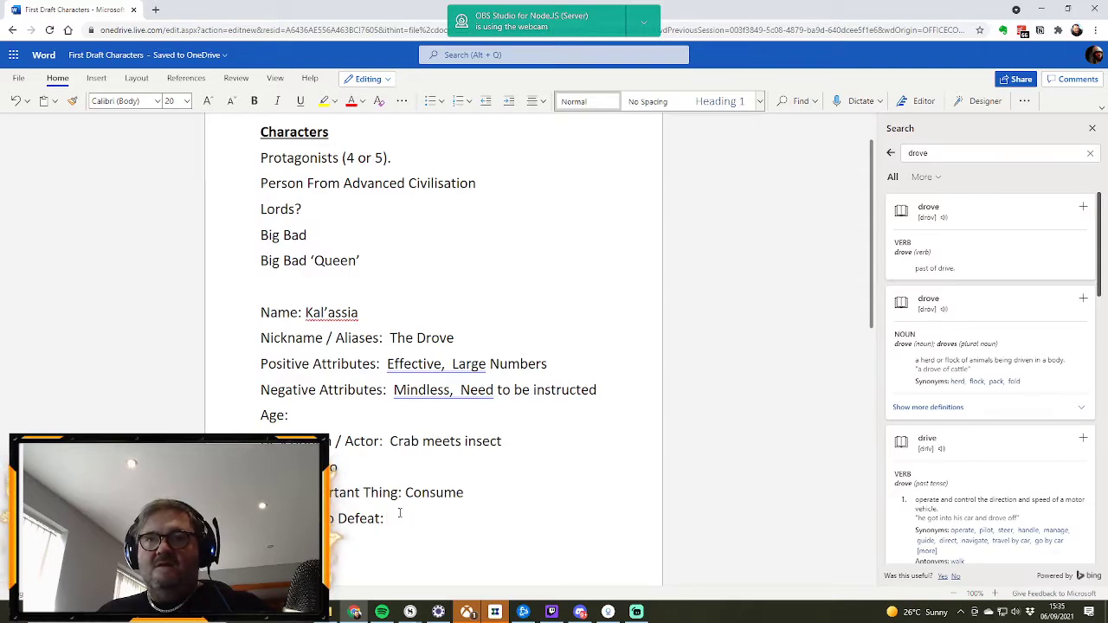
{"action": "type", "text": "Sacr"}
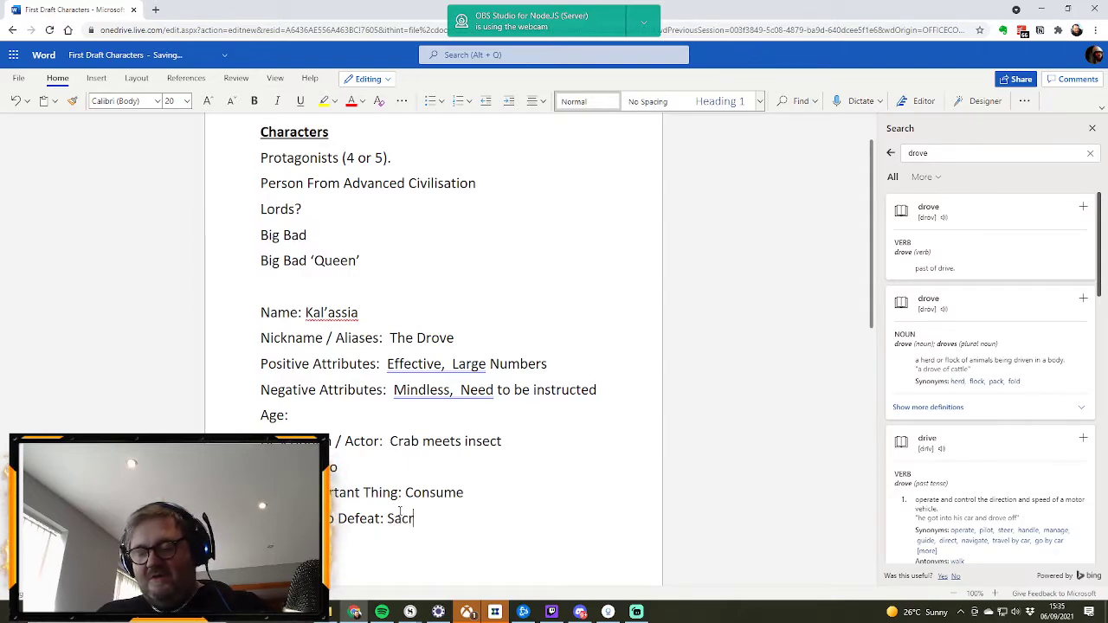
{"action": "type", "text": "ifice is worthy"}
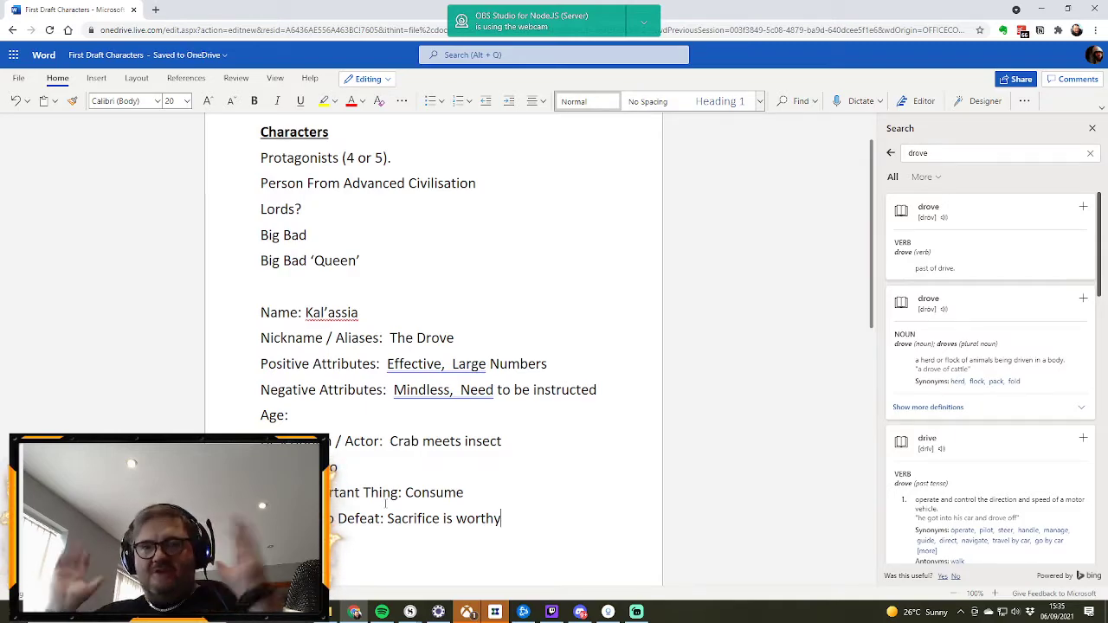
Step: Answer the Secret? field with "No" and enter "--" as the Age in the Kal’assia profile
{"action": "scroll", "coordinate": [364, 538], "scroll_direction": "down", "scroll_amount": 1}
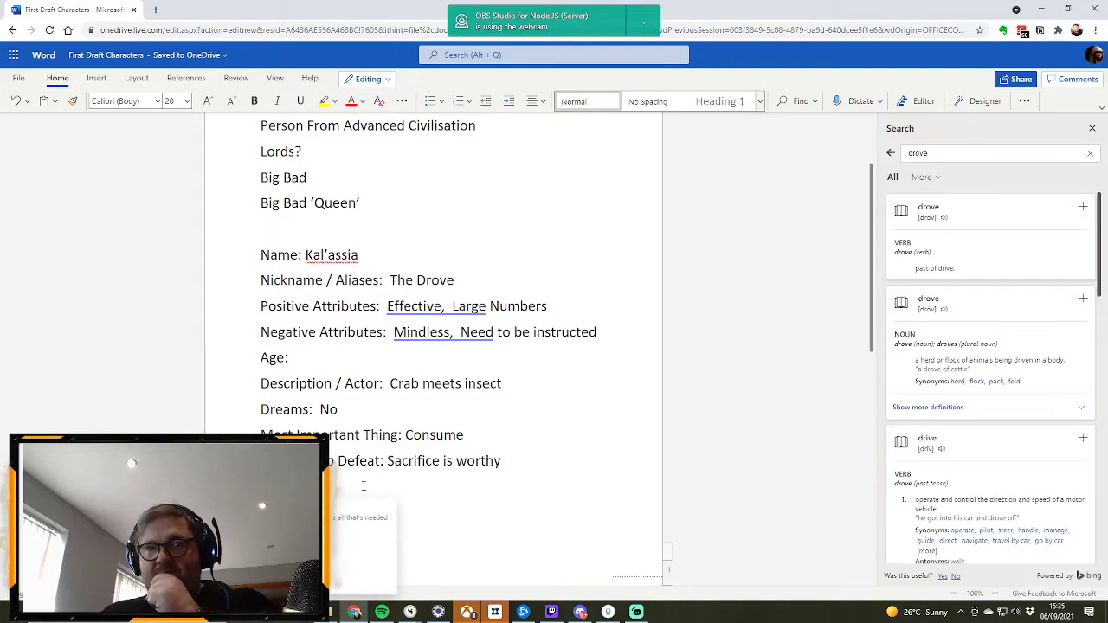
{"action": "key", "text": "Return"}
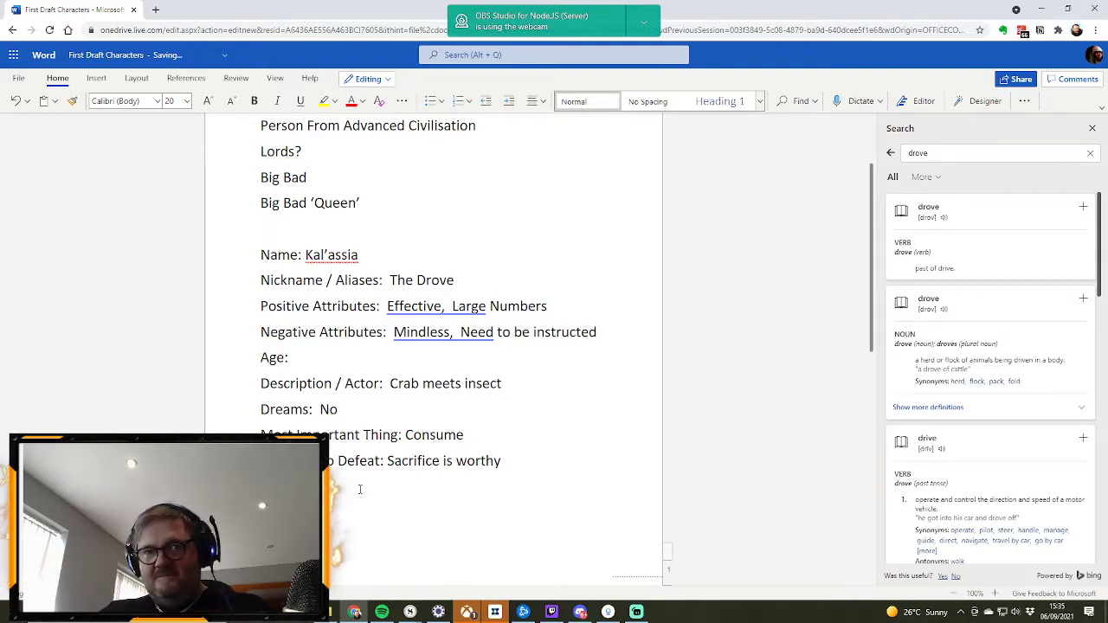
{"action": "type", "text": "o"}
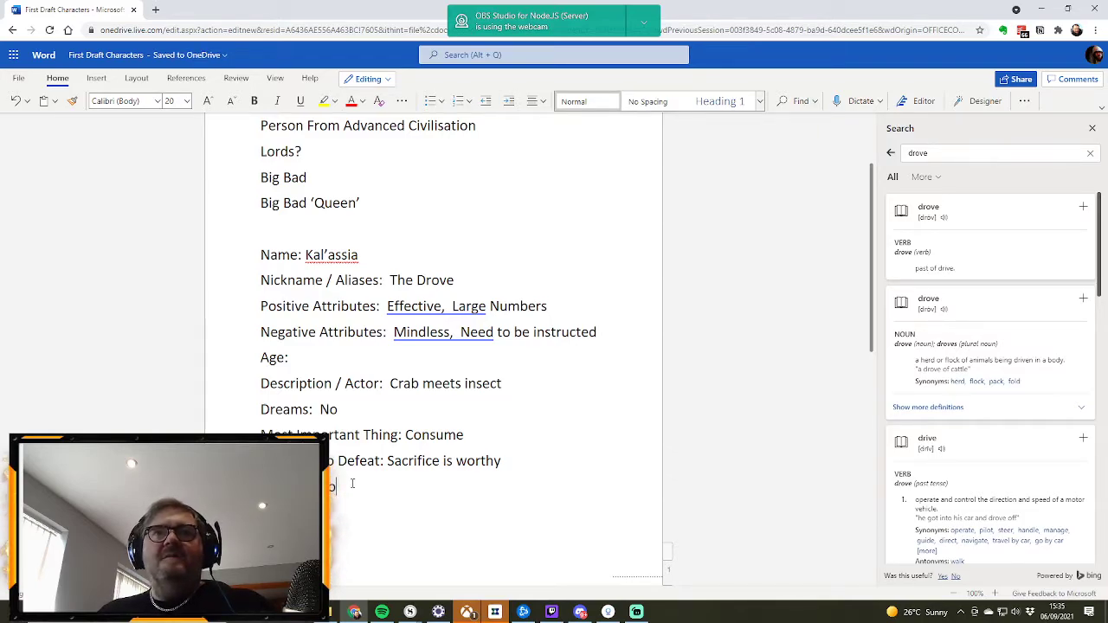
{"action": "left_click", "coordinate": [306, 357]}
{"action": "type", "text": "--"}
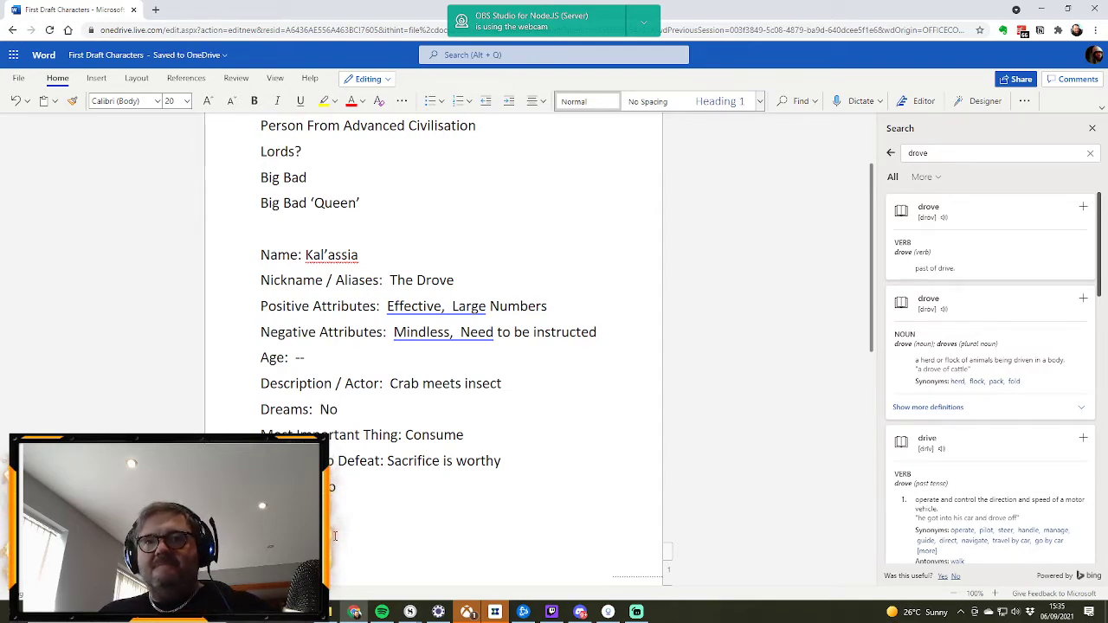
Step: Try to start the second profile by pasting a copy of the completed Kal’assia profile below it
{"action": "left_click_drag", "start_coordinate": [338, 487], "coordinate": [262, 259]}
{"action": "key", "text": "ctrl+c"}
{"action": "scroll", "coordinate": [509, 424], "scroll_direction": "up", "scroll_amount": 1}
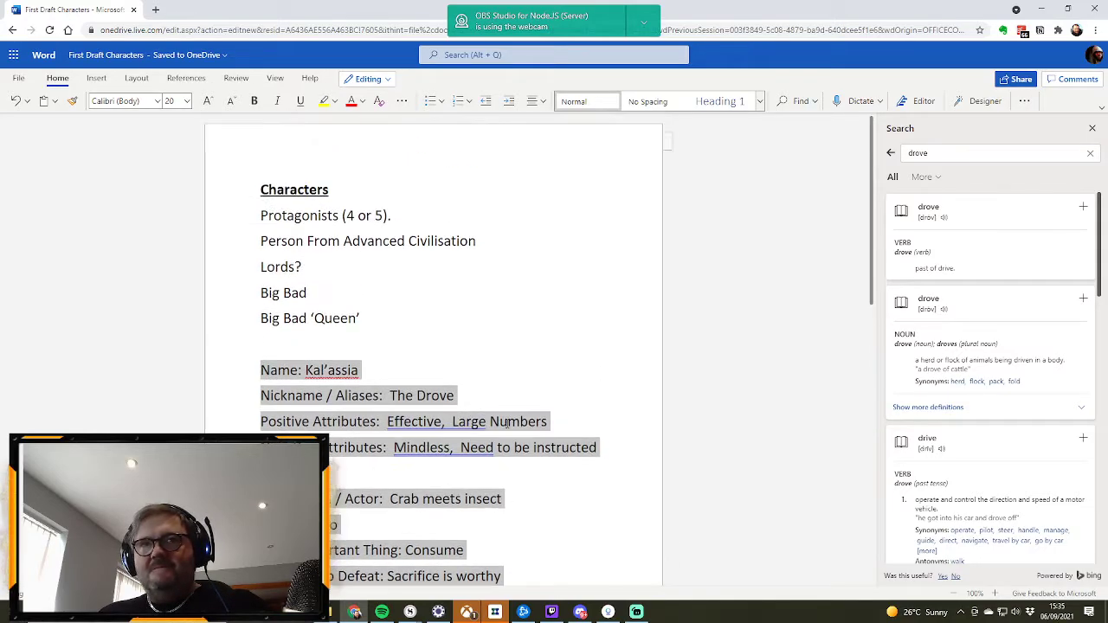
{"action": "scroll", "coordinate": [374, 418], "scroll_direction": "down", "scroll_amount": 2}
{"action": "scroll", "coordinate": [374, 418], "scroll_direction": "up", "scroll_amount": 1}
{"action": "scroll", "coordinate": [374, 419], "scroll_direction": "down", "scroll_amount": 2}
{"action": "left_click", "coordinate": [350, 381]}
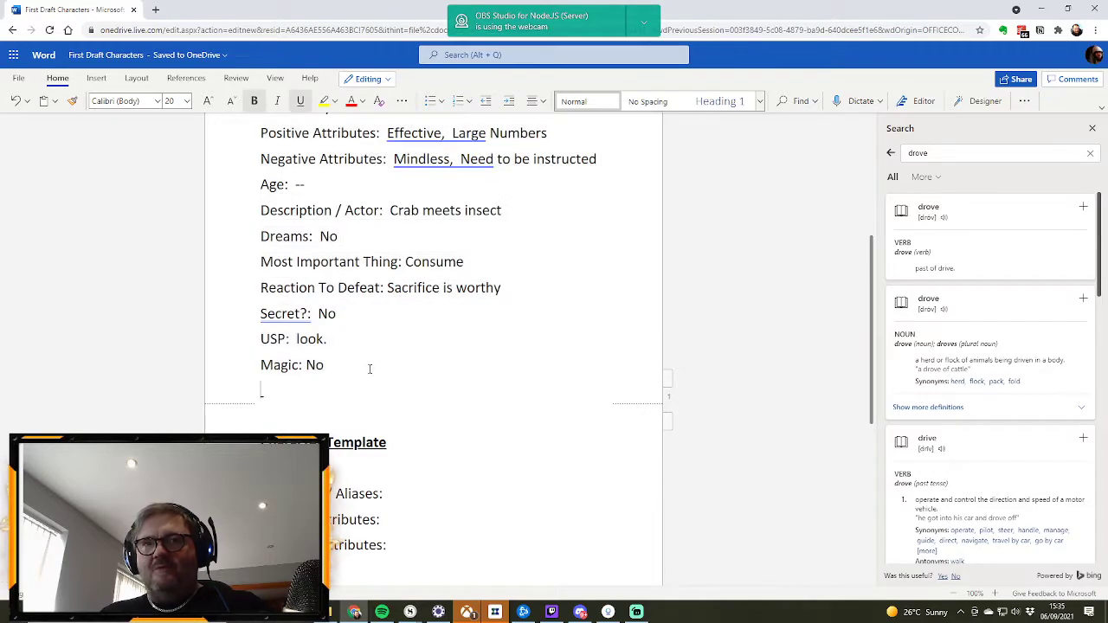
{"action": "key", "text": "ctrl+v"}
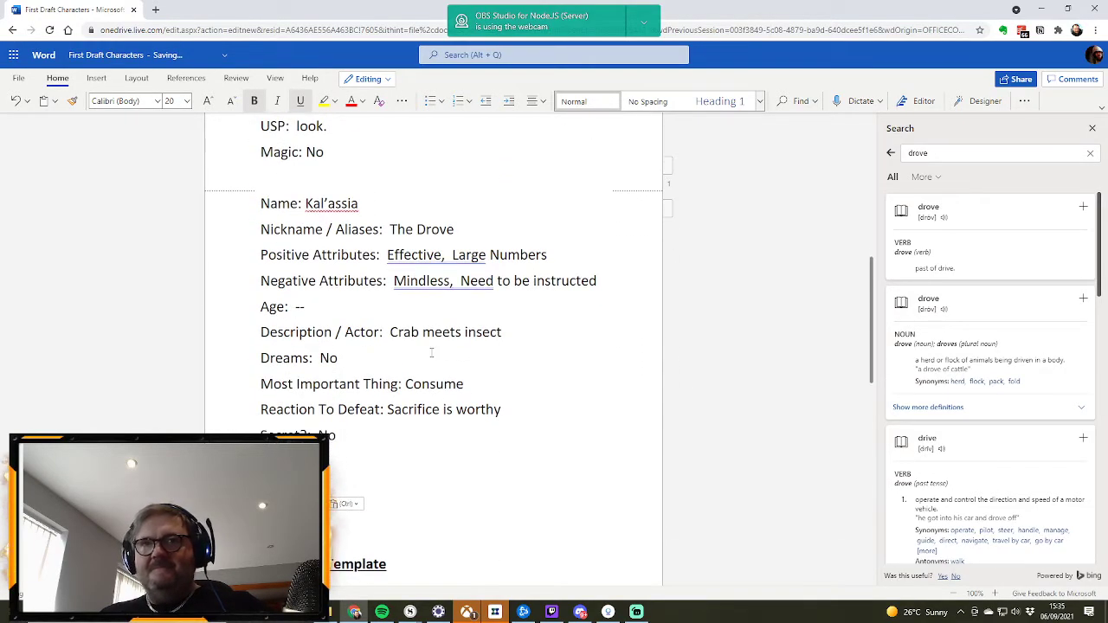
Step: Copy the blank Character Template fields into the space below the Kal’assia profile and remove the extra empty line
{"action": "scroll", "coordinate": [398, 257], "scroll_direction": "down", "scroll_amount": 4}
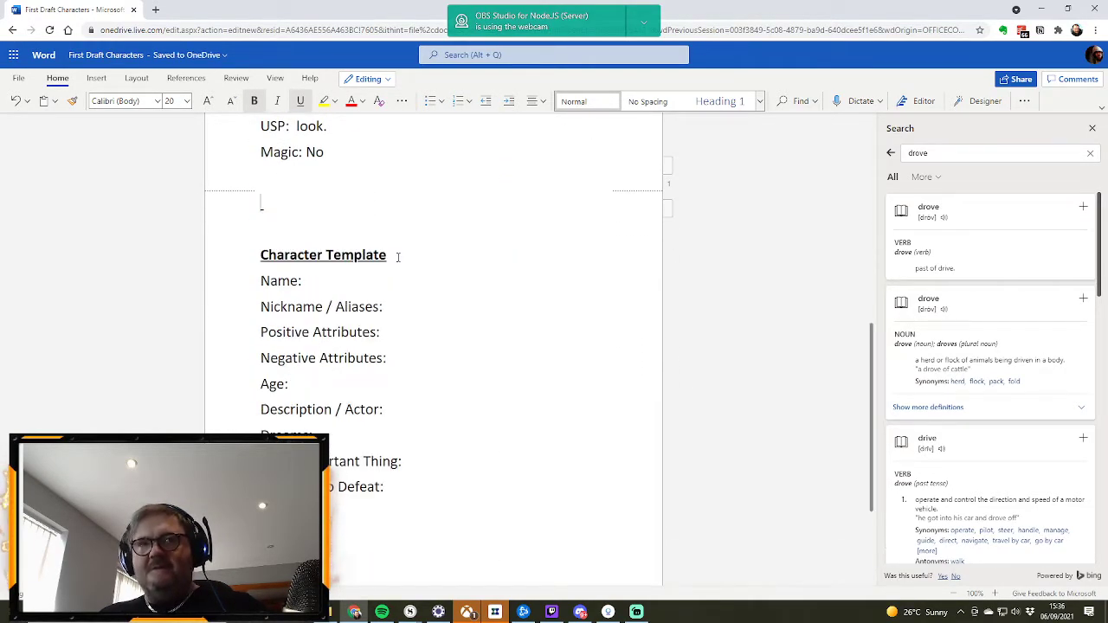
{"action": "left_click_drag", "start_coordinate": [305, 395], "coordinate": [265, 238]}
{"action": "key", "text": "ctrl+c"}
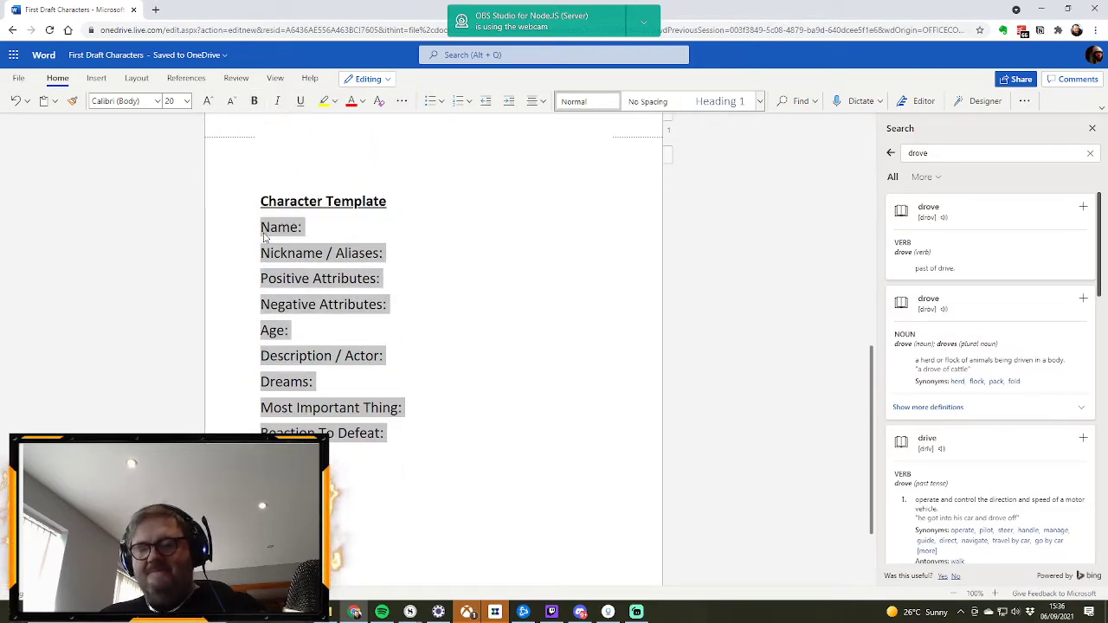
{"action": "scroll", "coordinate": [319, 312], "scroll_direction": "up", "scroll_amount": 2}
{"action": "left_click", "coordinate": [265, 316]}
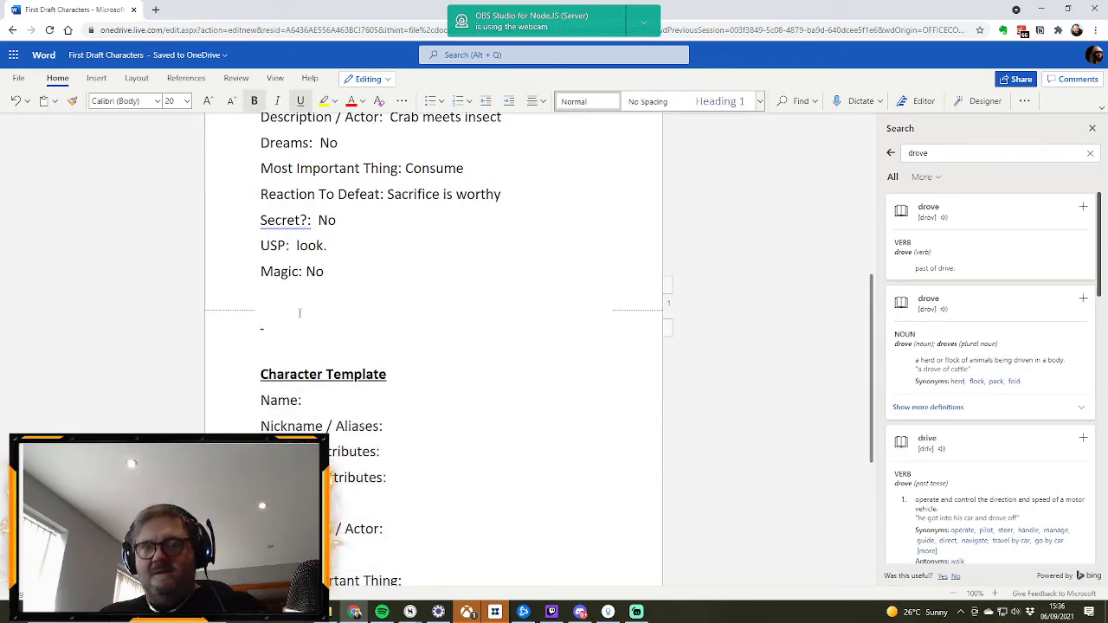
{"action": "key", "text": "ctrl+v"}
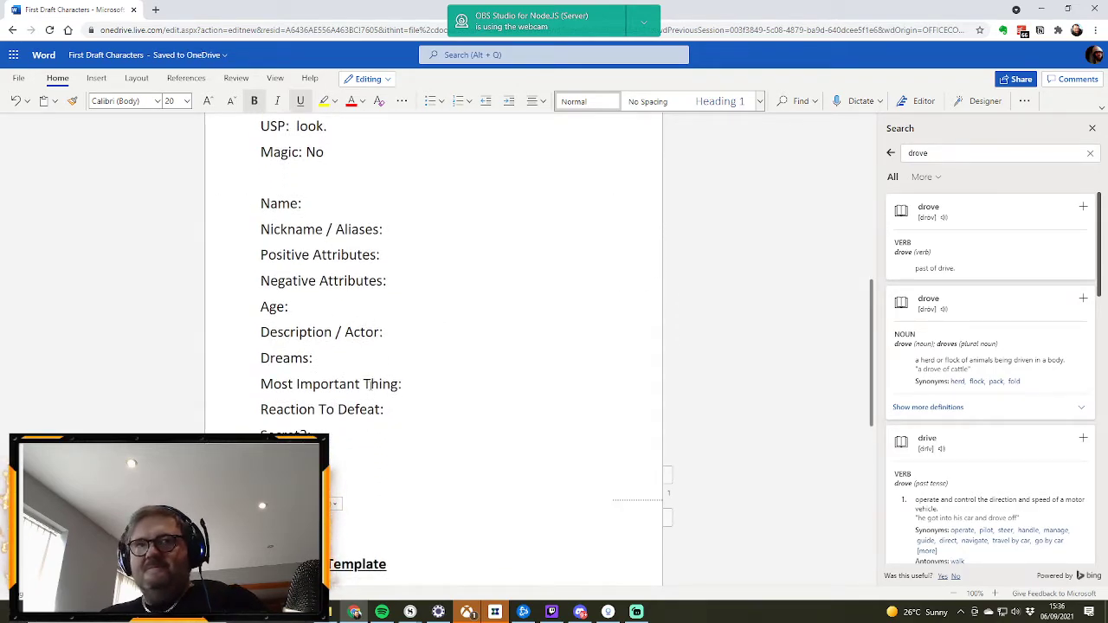
{"action": "key", "text": "BackSpace"}
Step: Enter ‘Queen’ in single quotes as the Nickname / Aliases of the new second profile
{"action": "left_click", "coordinate": [422, 231]}
{"action": "type", "text": "'"}
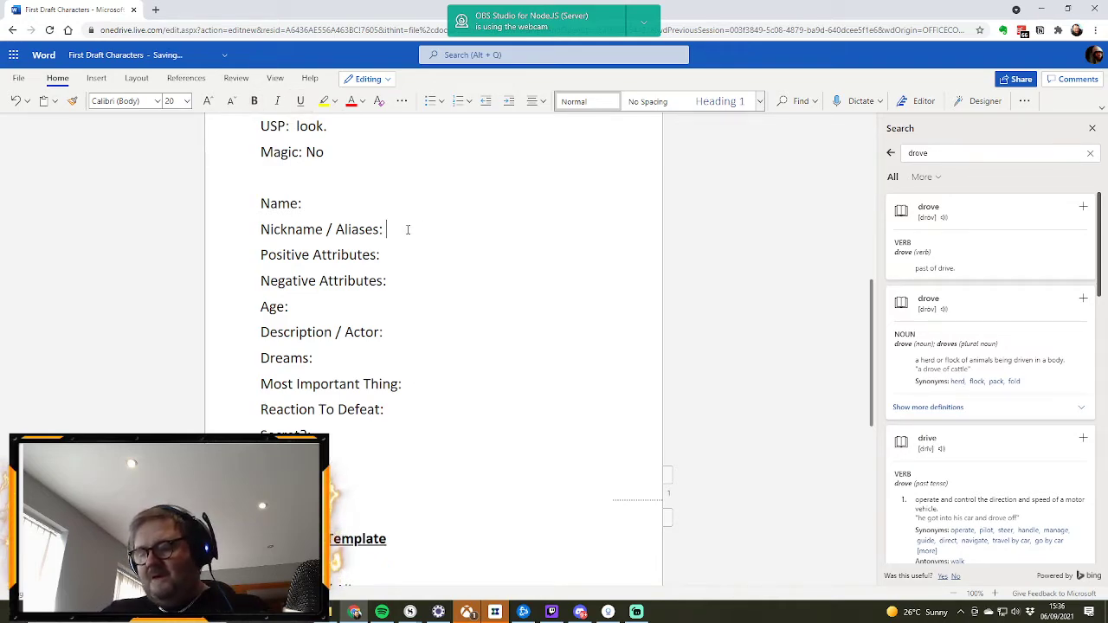
{"action": "type", "text": "Queen@"}
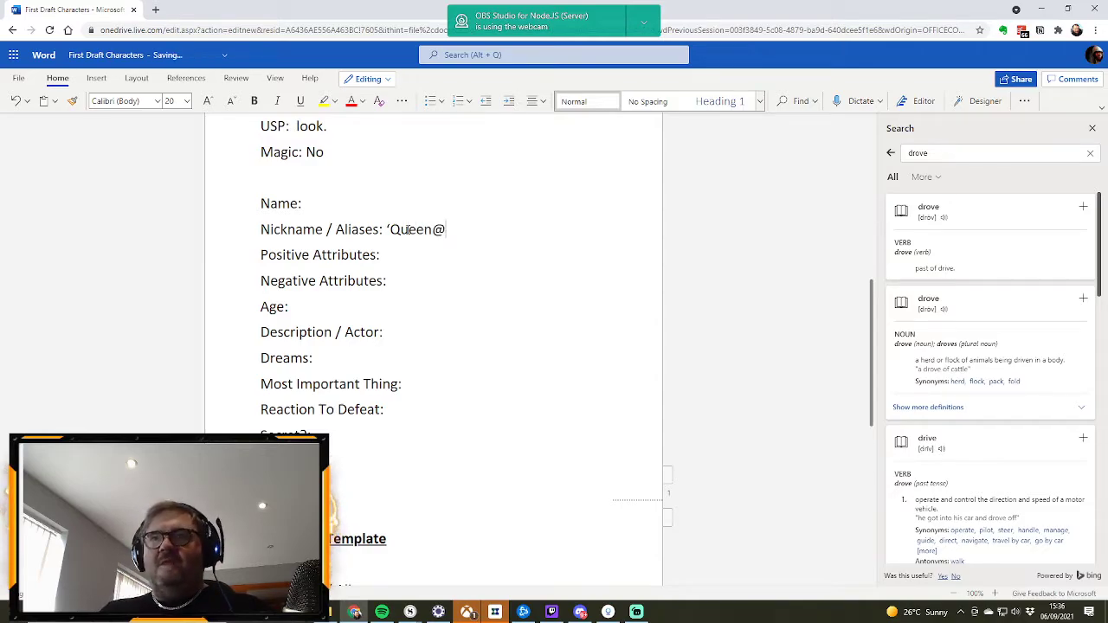
{"action": "key", "text": "BackSpace"}
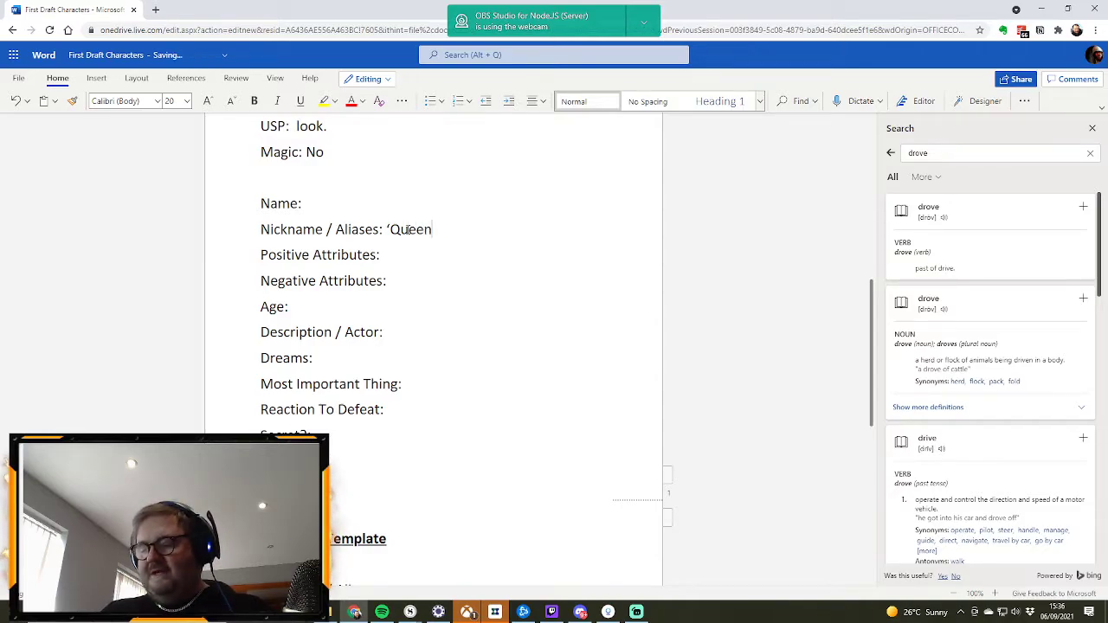
{"action": "type", "text": "'"}
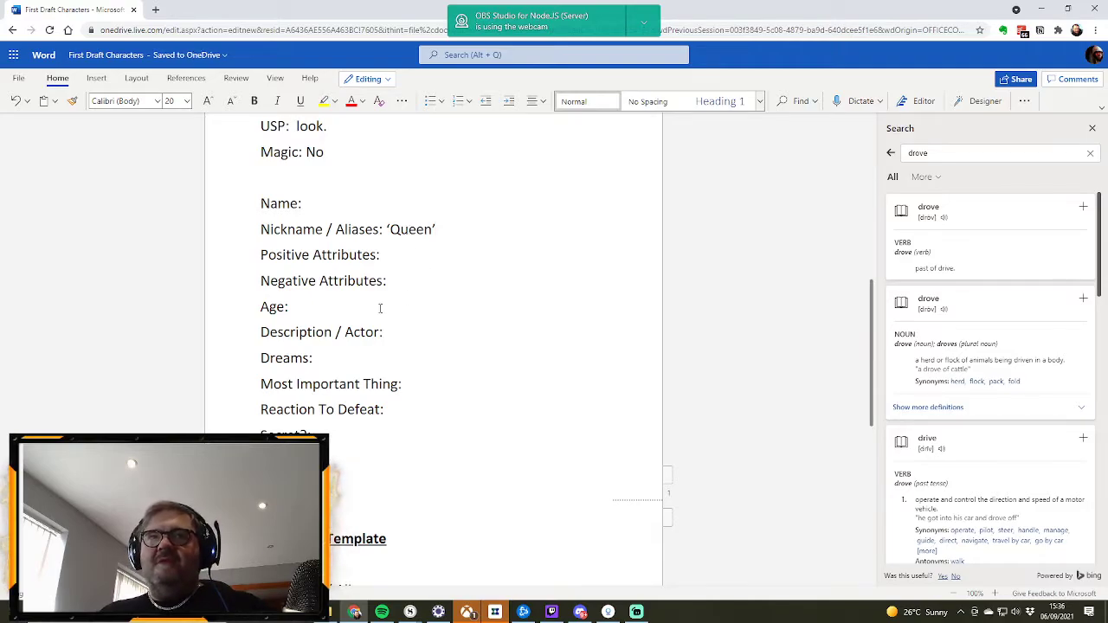
Step: Enter "Diablo, Legend, Alien Queen. Humunoid" as the Description / Actor of the ‘Queen’ profile
{"action": "left_click", "coordinate": [393, 331]}
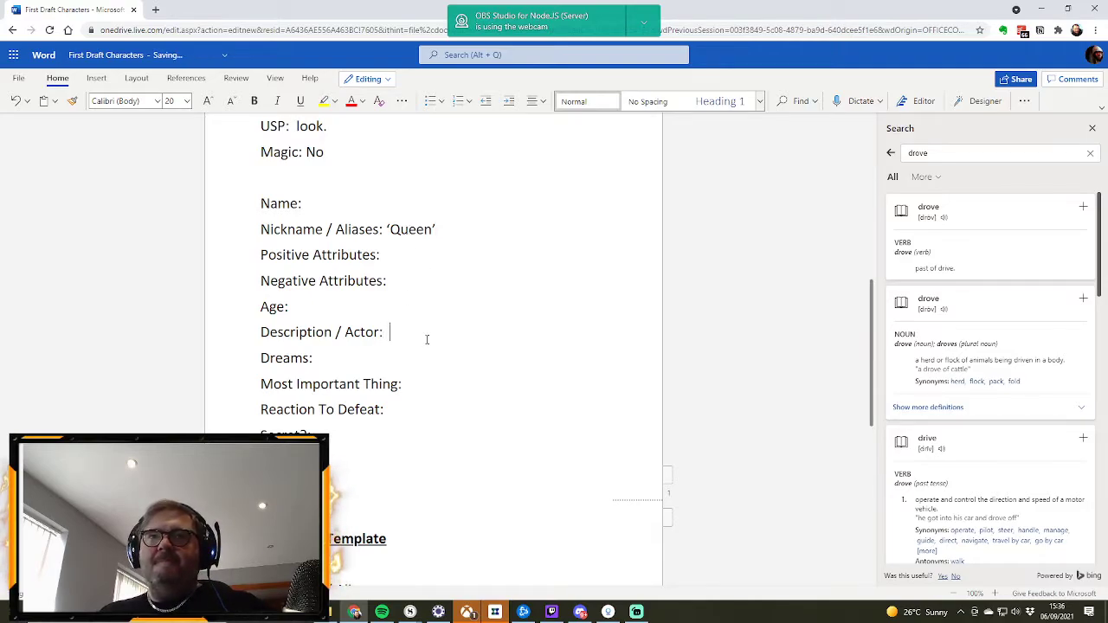
{"action": "type", "text": "Diab"}
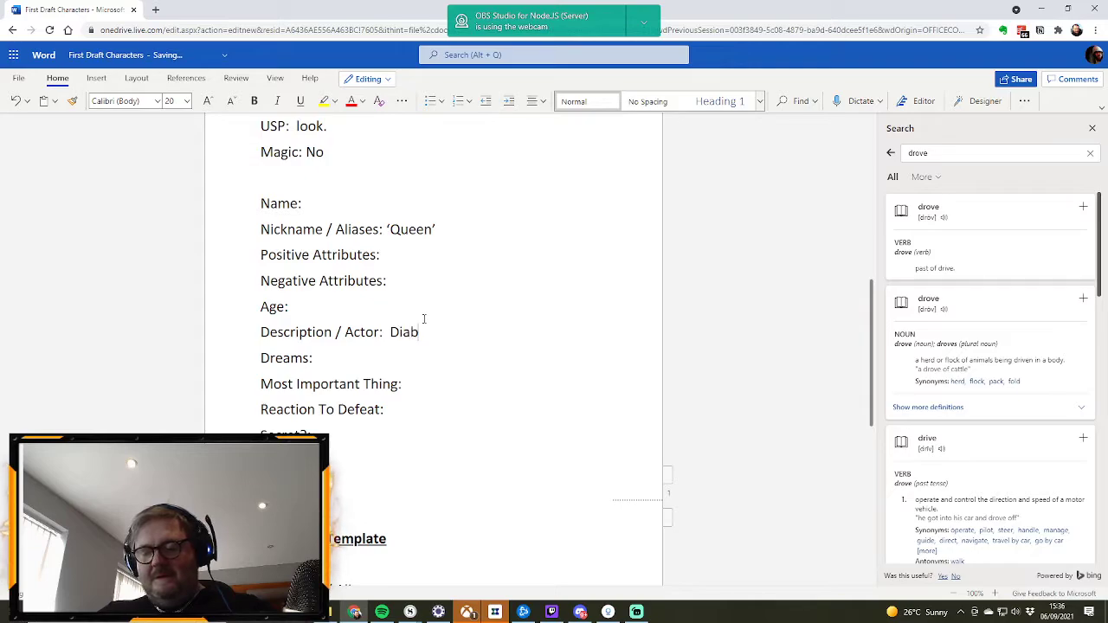
{"action": "type", "text": "lo, Legend"}
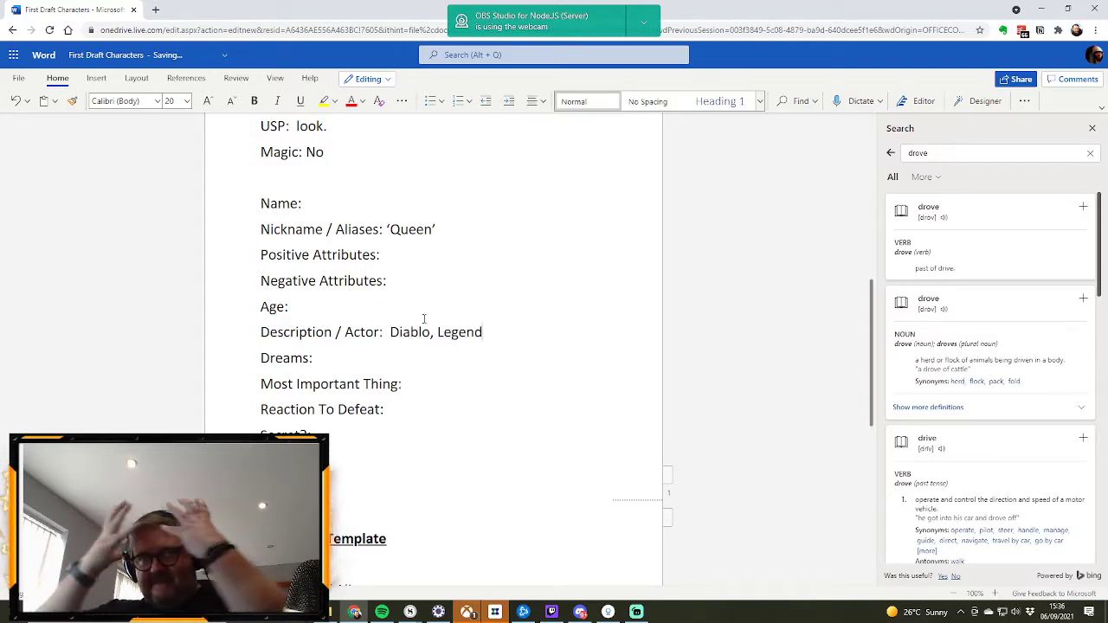
{"action": "type", "text": ", Alien Queen"}
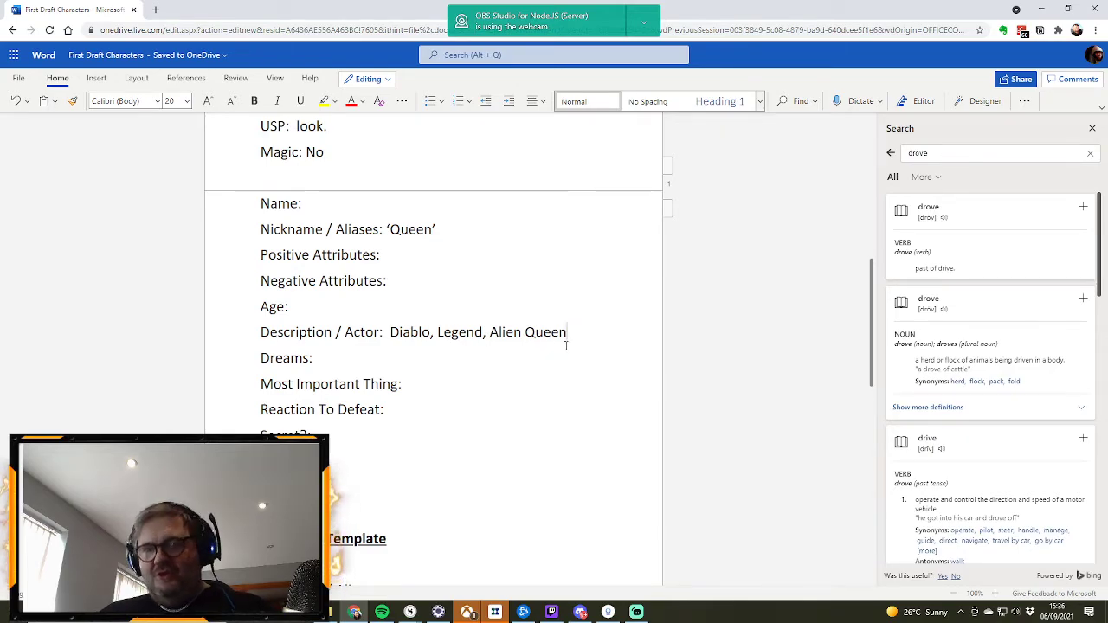
{"action": "type", "text": ". Humo"}
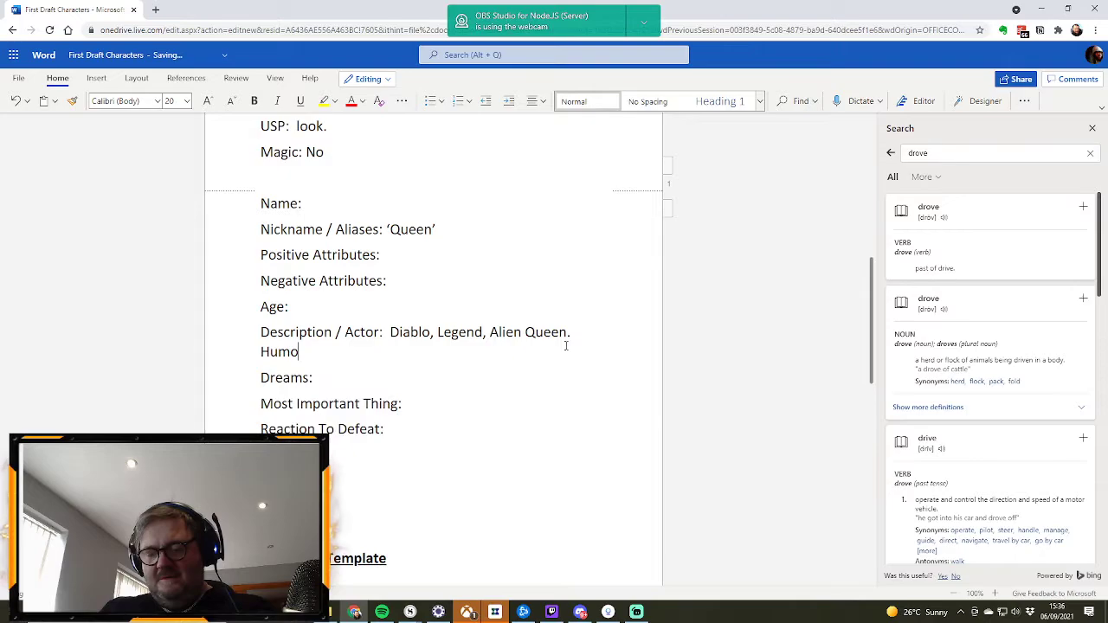
{"action": "key", "text": "BackSpace"}
{"action": "type", "text": "un"}
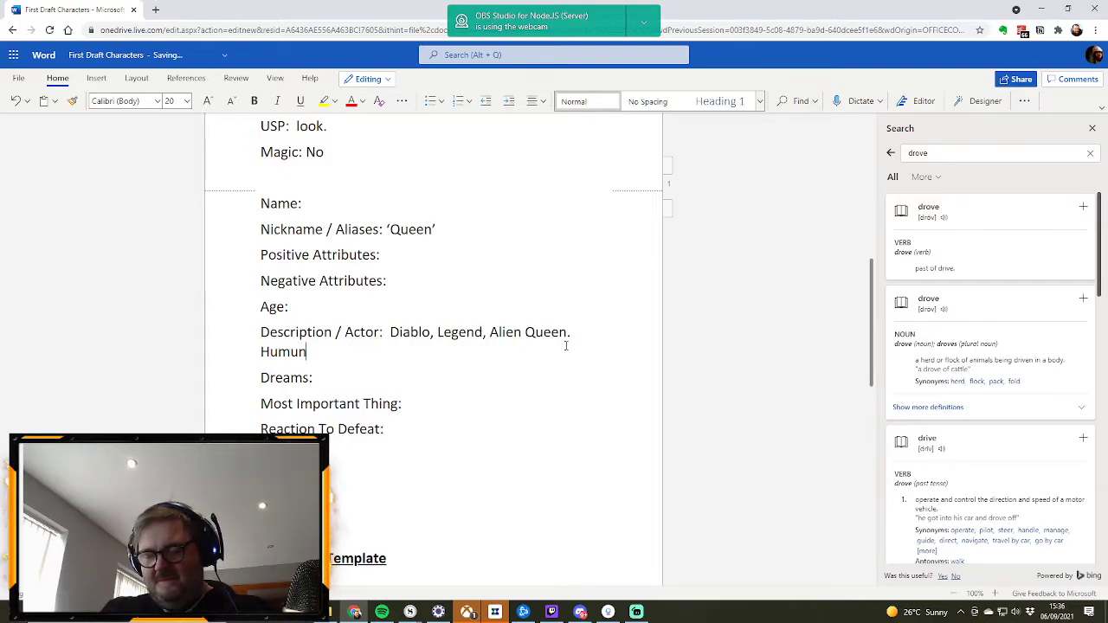
{"action": "type", "text": "oid"}
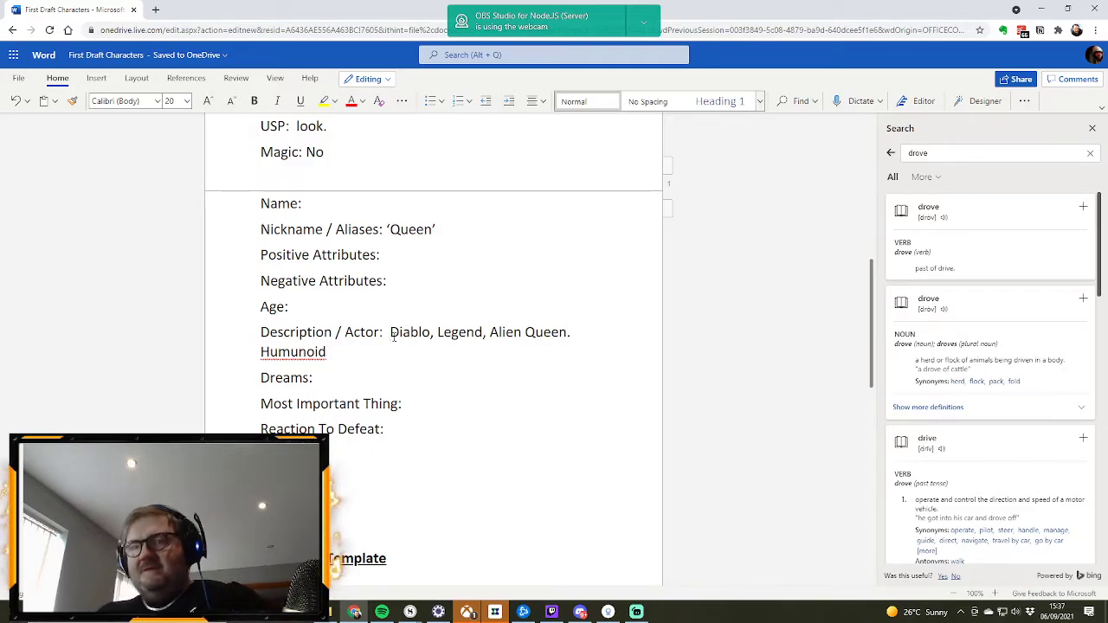
Step: Move the Description / Actor references onto their own line and enter "Spider body, human torso" after the field label
{"action": "key", "text": "Return"}
{"action": "left_click", "coordinate": [398, 331]}
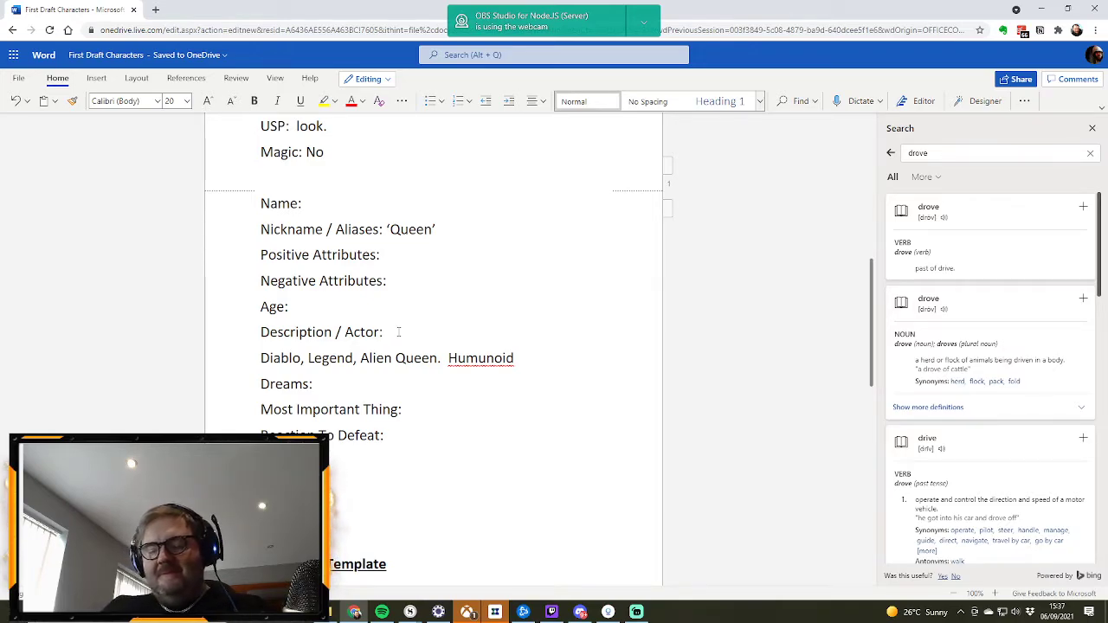
{"action": "type", "text": "Spiderbody, g"}
{"action": "key", "text": "BackSpace"}
{"action": "type", "text": "h"}
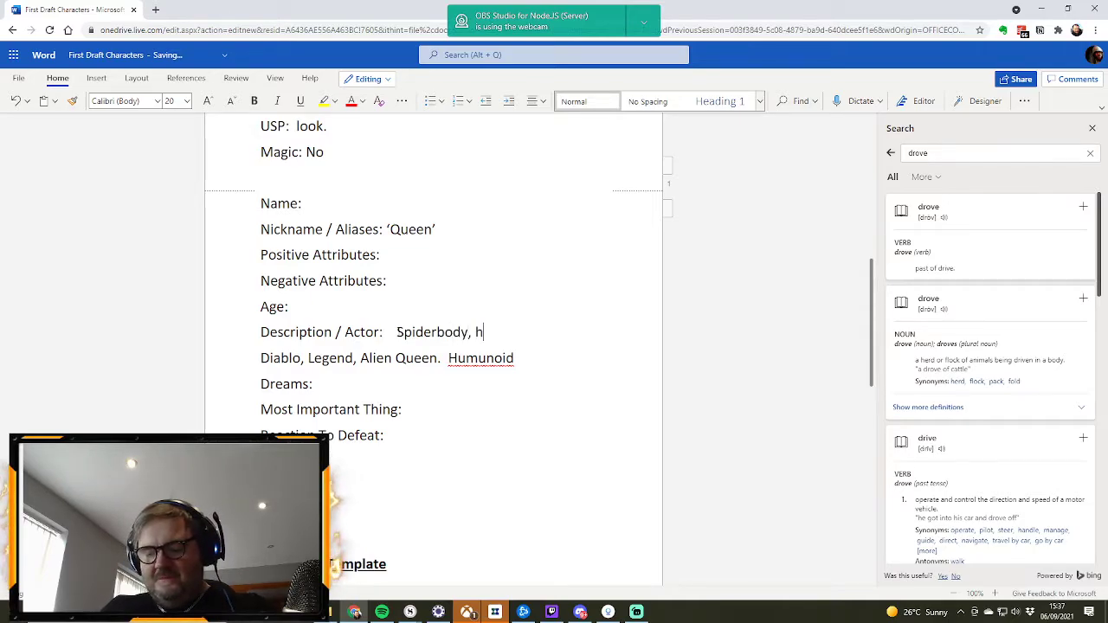
{"action": "type", "text": "uman torso"}
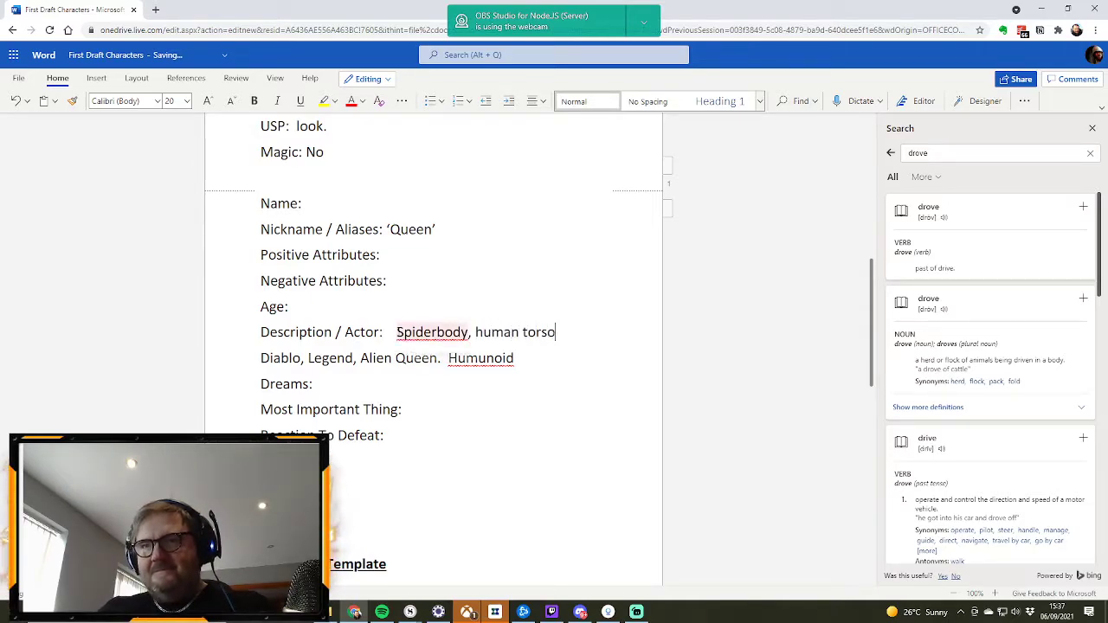
{"action": "left_click", "coordinate": [437, 332]}
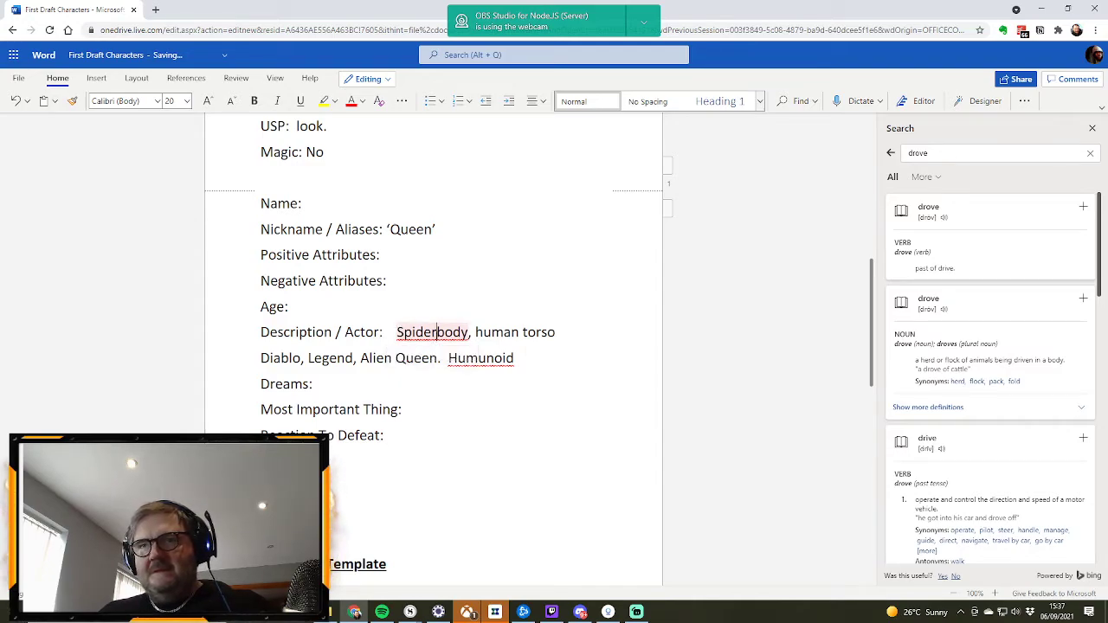
{"action": "left_click", "coordinate": [417, 402]}
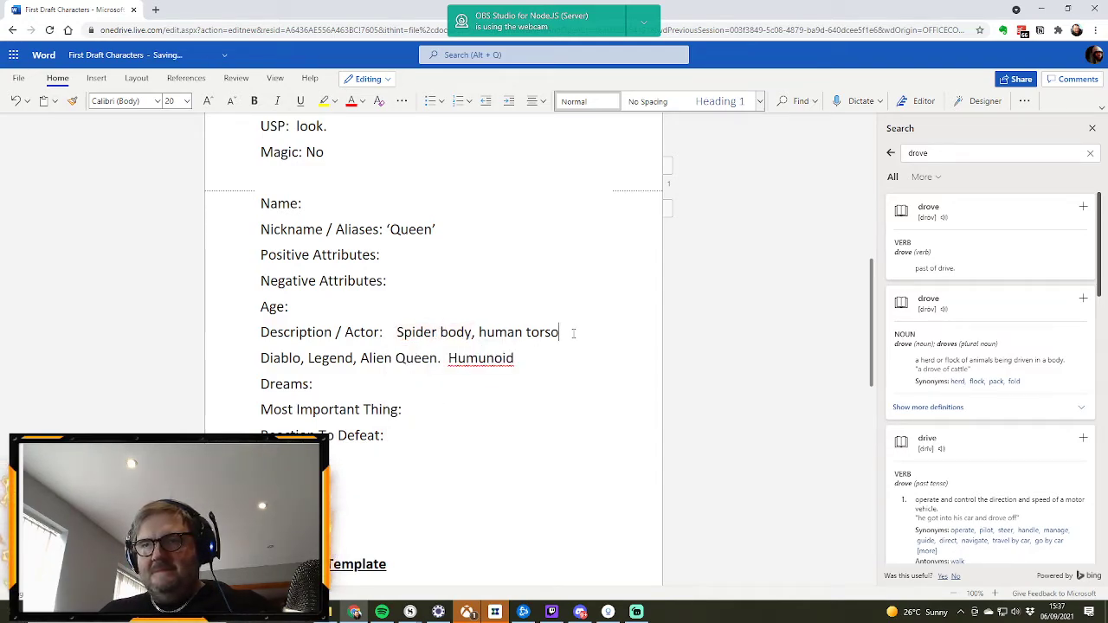
Step: Extend the ‘Queen’ description after "human torso" with ", Demonic Head (horns, fanned skull)"
{"action": "left_click", "coordinate": [562, 331]}
{"action": "type", "text": ","}
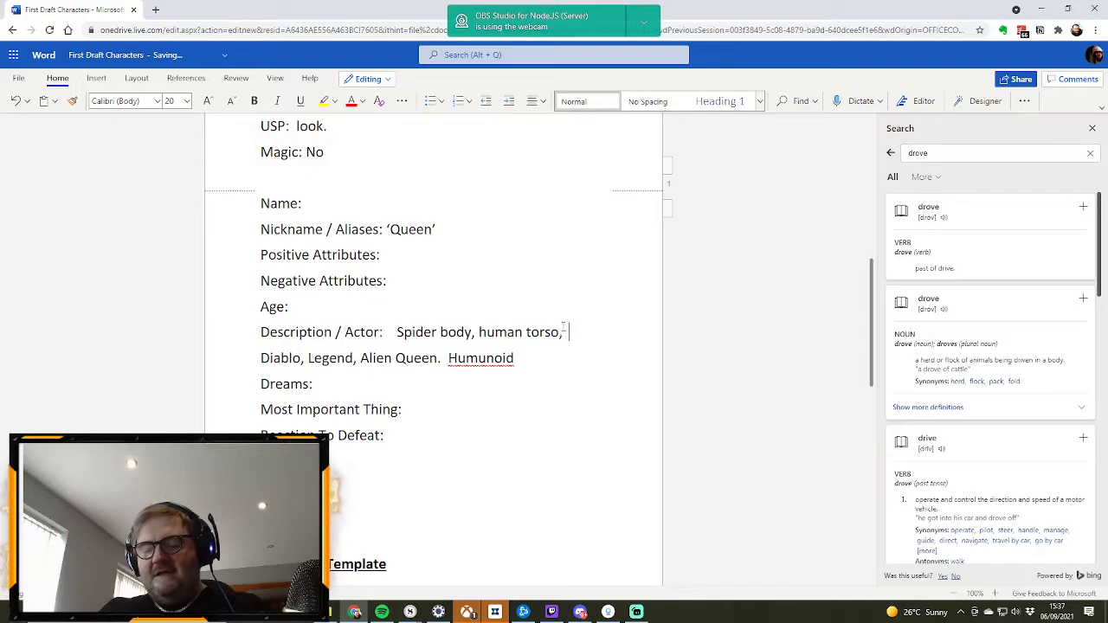
{"action": "type", "text": " Demonic H"}
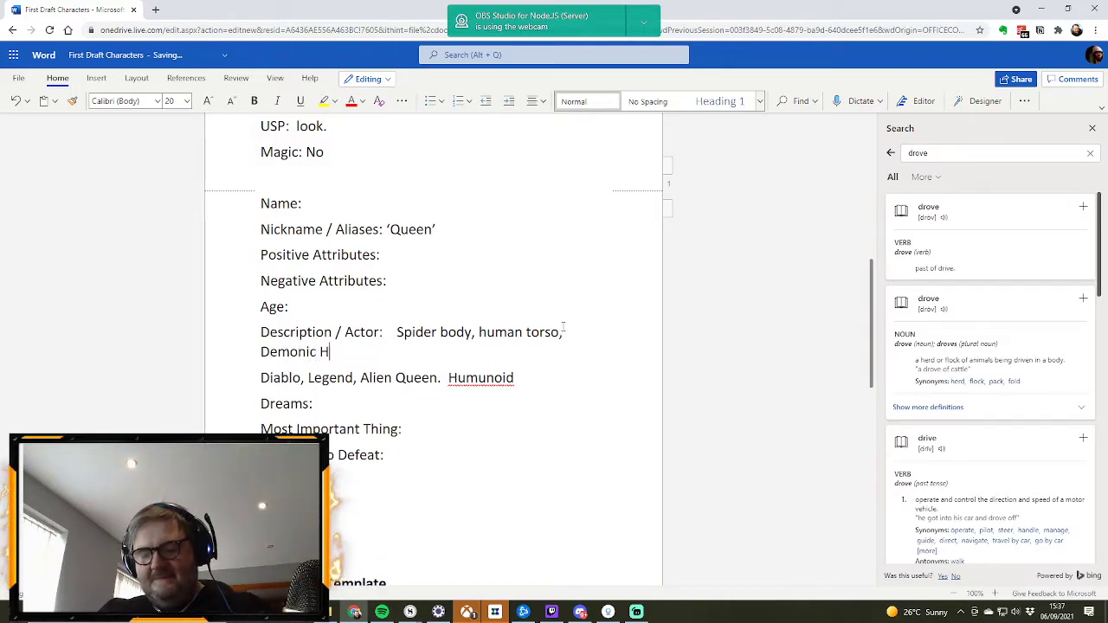
{"action": "type", "text": "ead ("}
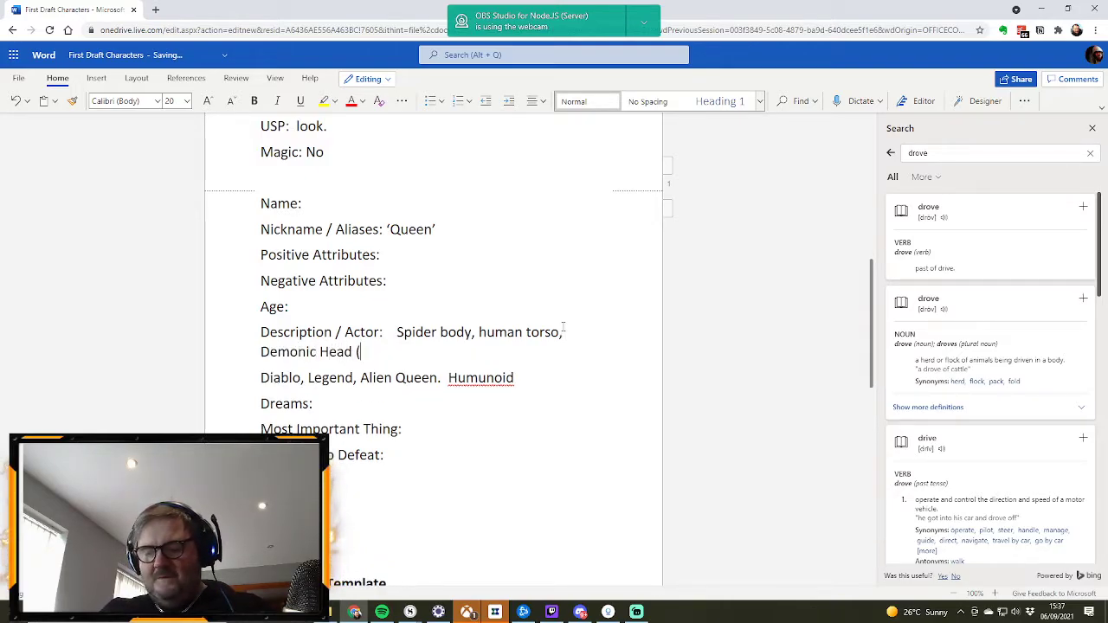
{"action": "type", "text": "horns"}
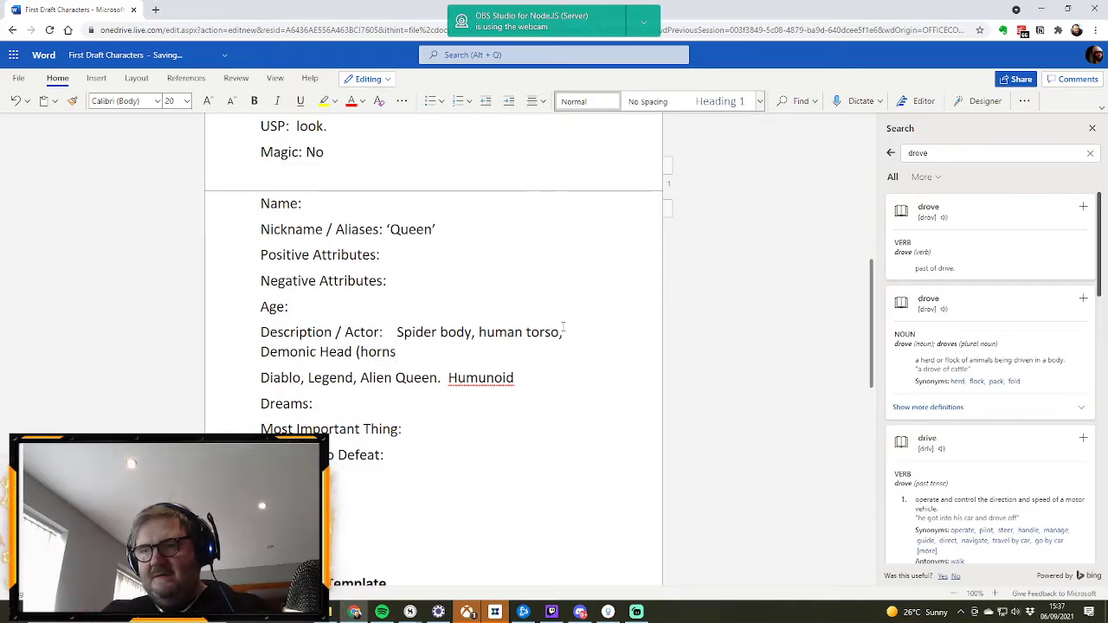
{"action": "type", "text": ", fan"}
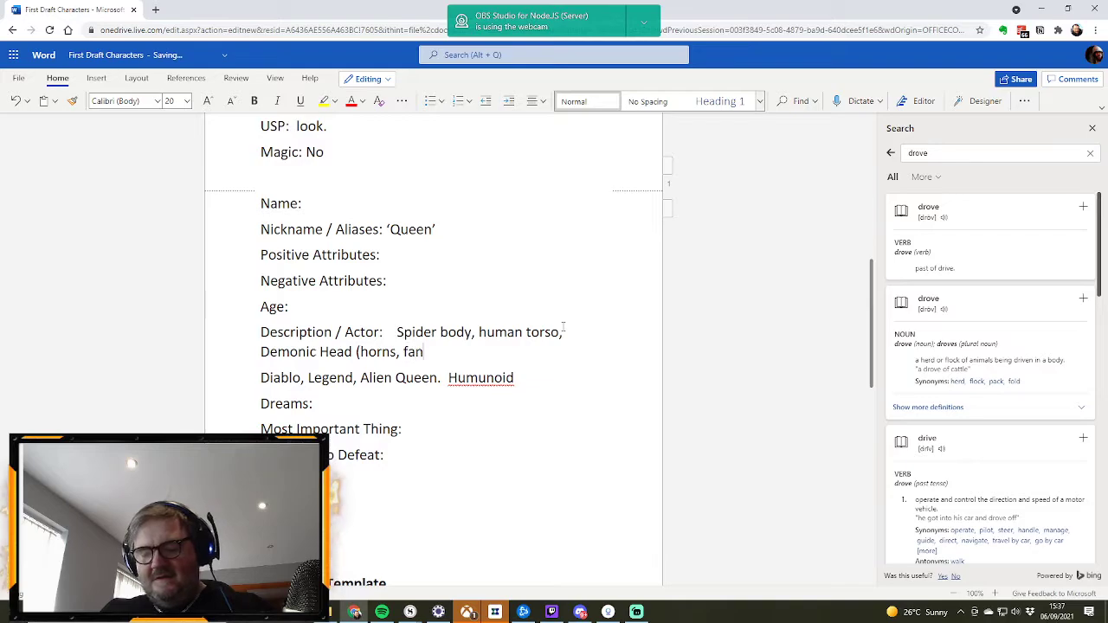
{"action": "type", "text": "ned skull)"}
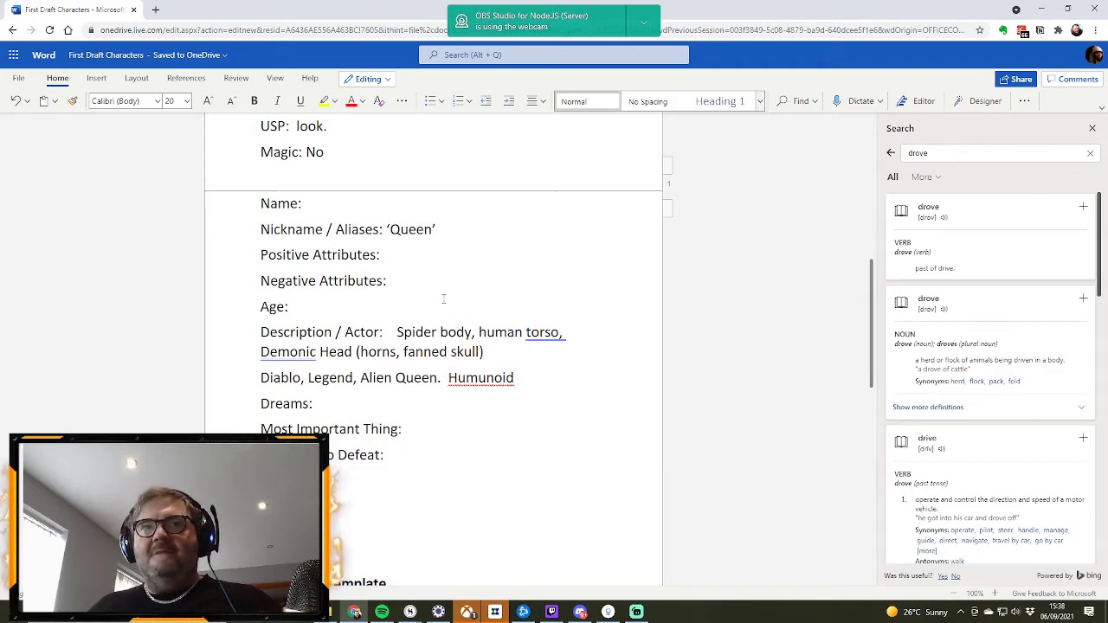
Step: Enter "Intelligent, Cunning, Know how to manipulate people" as the Positive Attributes of the ‘Queen’ profile
{"action": "left_click", "coordinate": [411, 255]}
{"action": "type", "text": "Intelligent"}
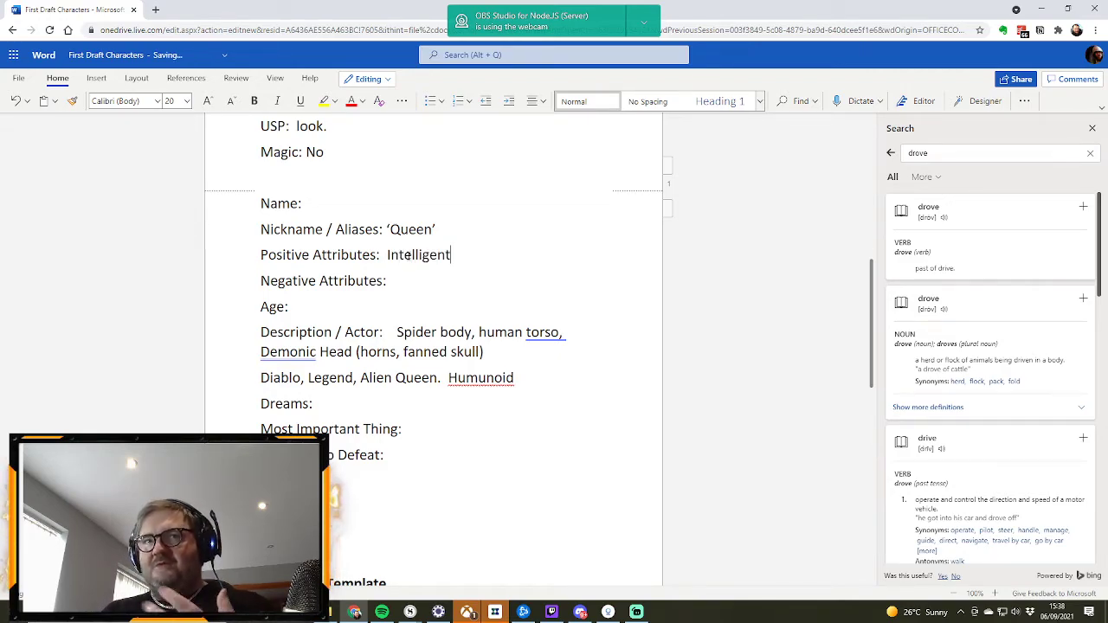
{"action": "type", "text": ",,  Cunn"}
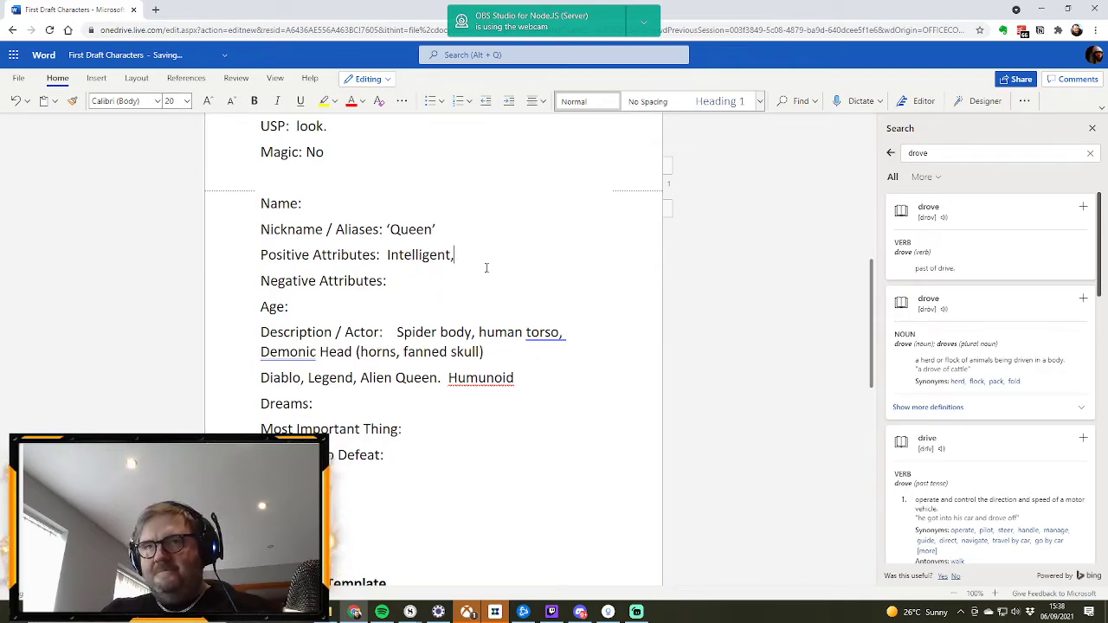
{"action": "type", "text": "ing,"}
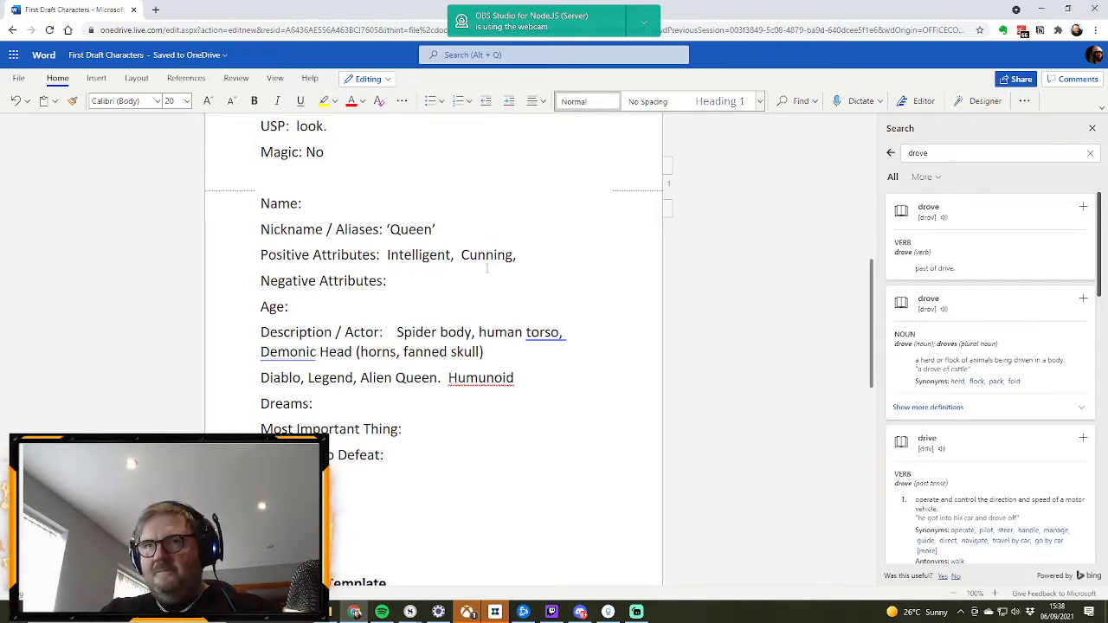
{"action": "type", "text": "  Know"}
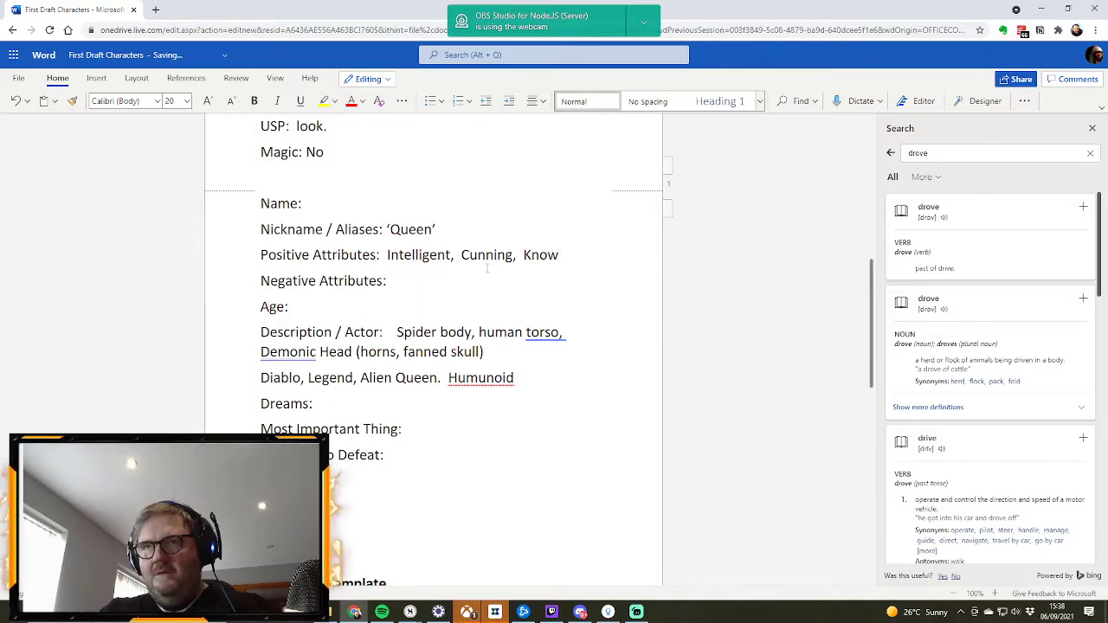
{"action": "type", "text": " how "}
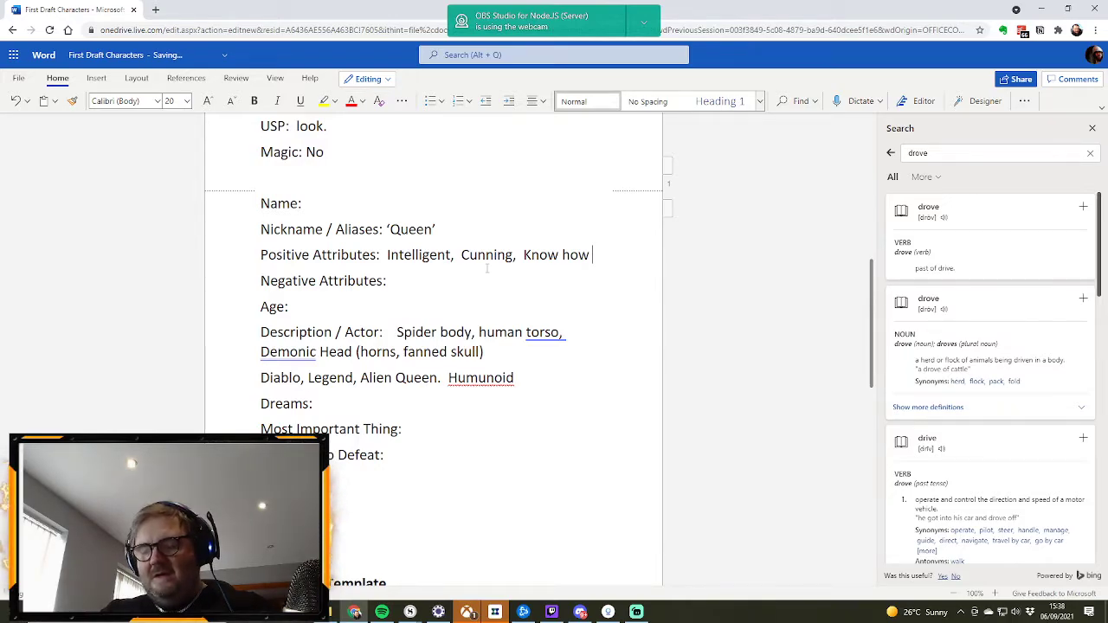
{"action": "type", "text": "to manip"}
{"action": "type", "text": "e people"}
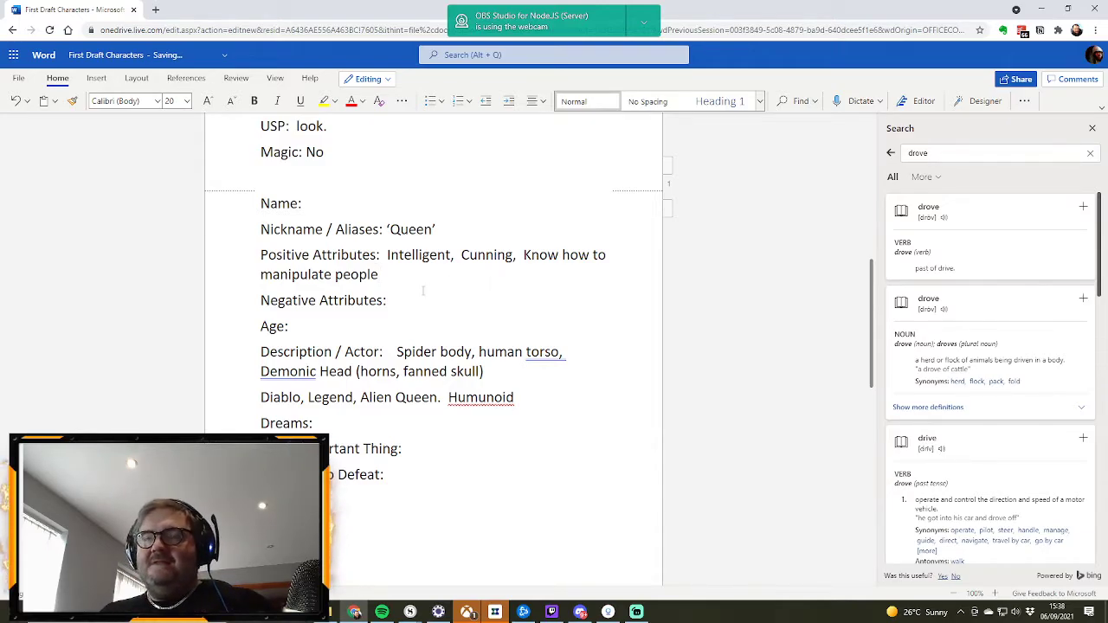
Step: Enter "Jai’assia" as the Name of the ‘Queen’ profile
{"action": "scroll", "coordinate": [335, 221], "scroll_direction": "up", "scroll_amount": 3}
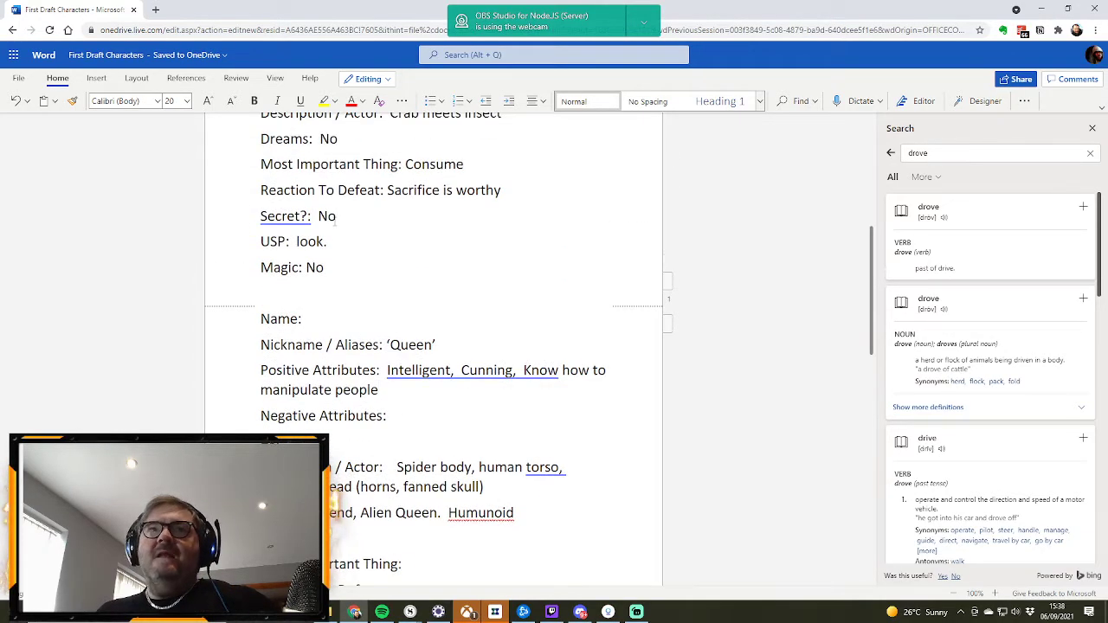
{"action": "scroll", "coordinate": [335, 221], "scroll_direction": "up", "scroll_amount": 8}
{"action": "scroll", "coordinate": [345, 225], "scroll_direction": "down", "scroll_amount": 8}
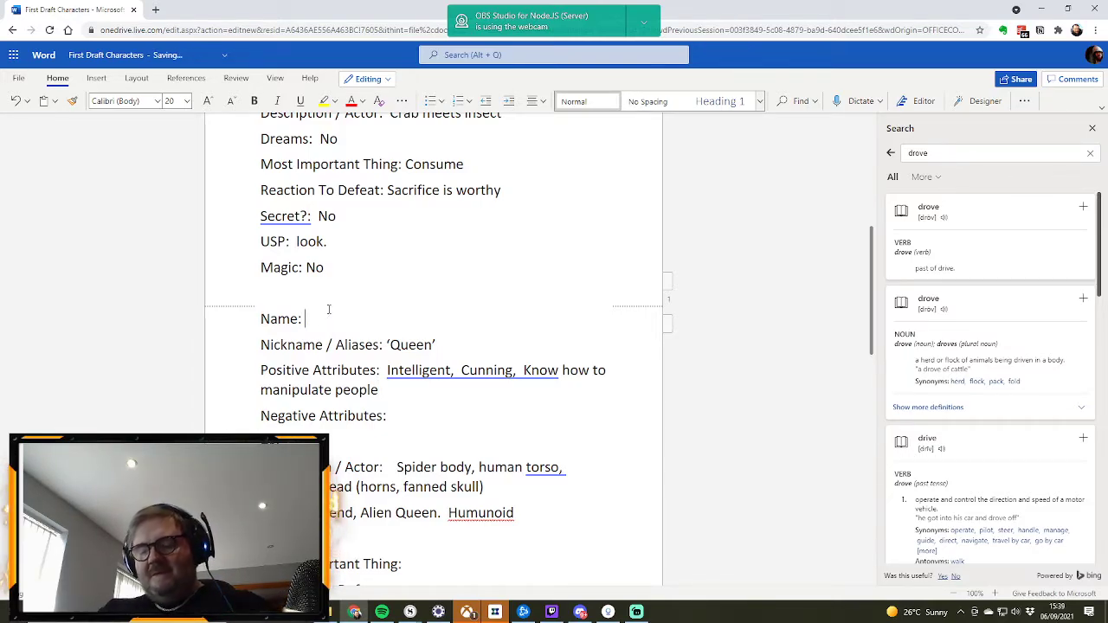
{"action": "type", "text": "J"}
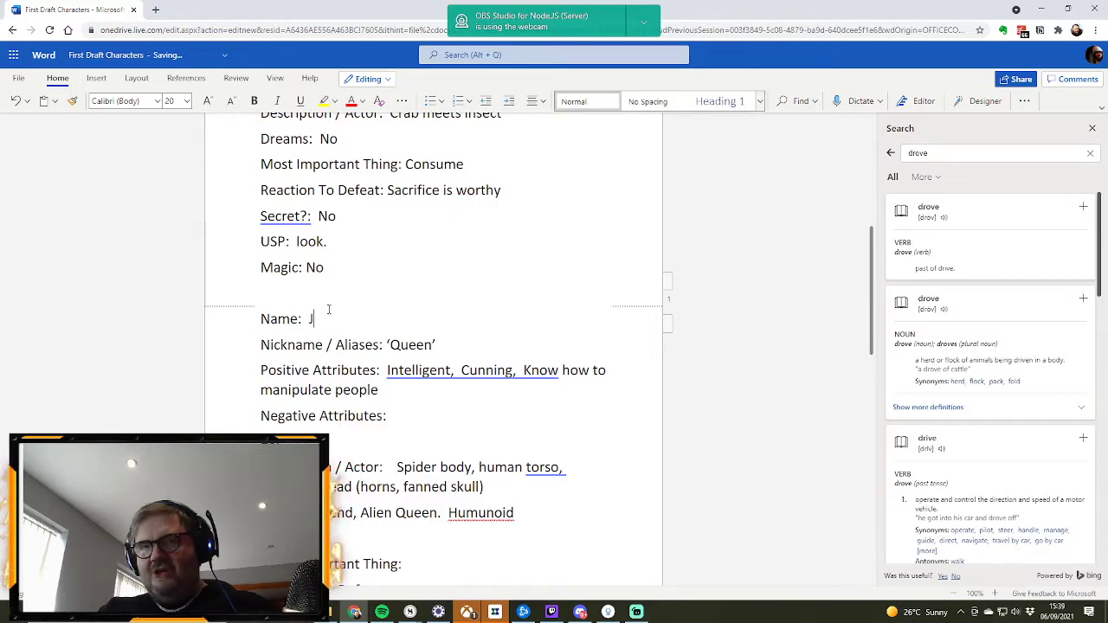
{"action": "type", "text": "ai"}
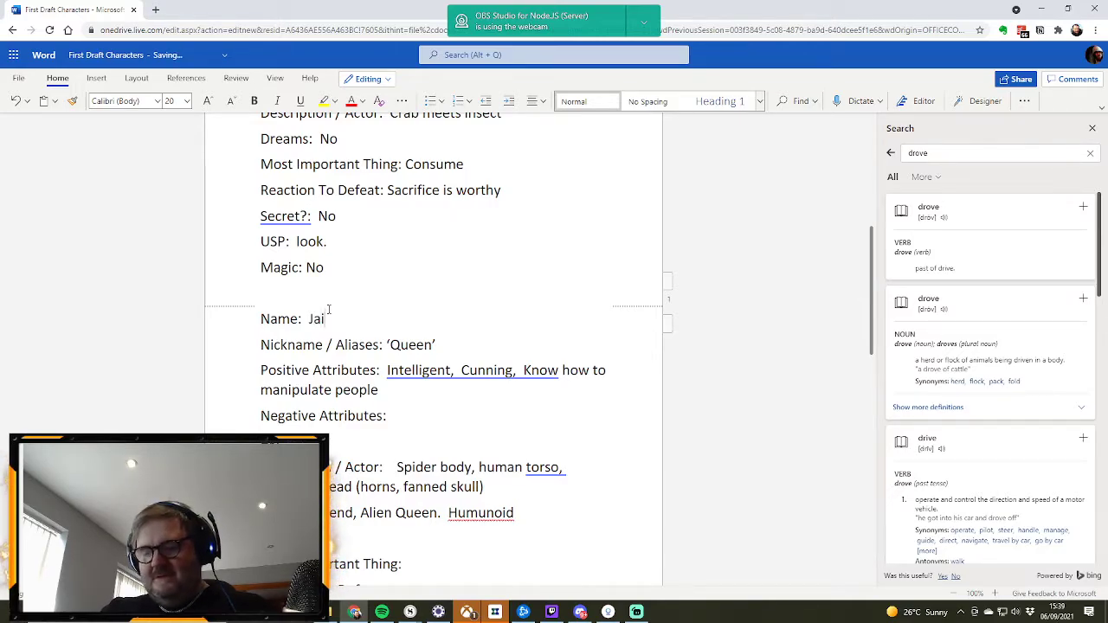
{"action": "type", "text": "'assian"}
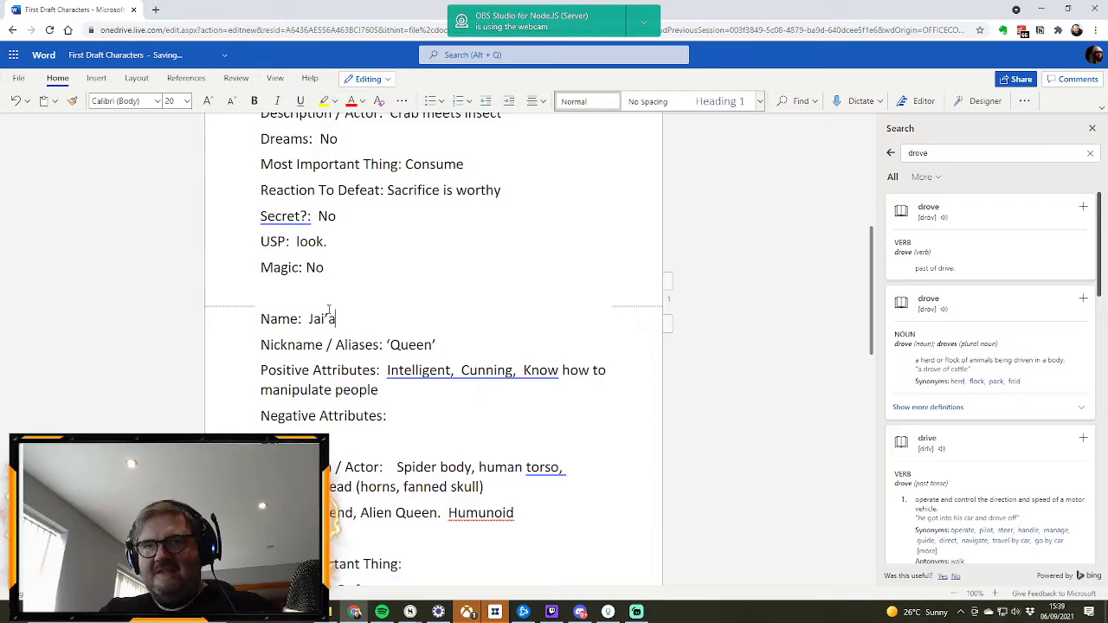
{"action": "key", "text": "BackSpace"}
Step: Compare the ‘Queen’ character's name with the Kal’assia name and profile above it
{"action": "scroll", "coordinate": [379, 274], "scroll_direction": "up", "scroll_amount": 3}
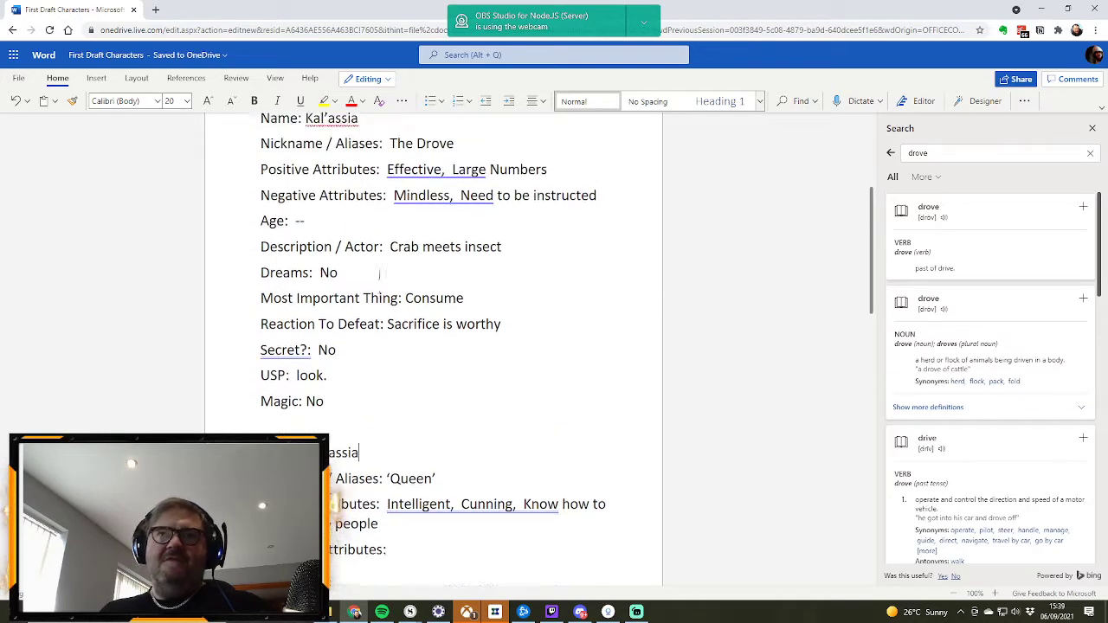
{"action": "scroll", "coordinate": [379, 273], "scroll_direction": "up", "scroll_amount": 1}
{"action": "scroll", "coordinate": [388, 401], "scroll_direction": "down", "scroll_amount": 1}
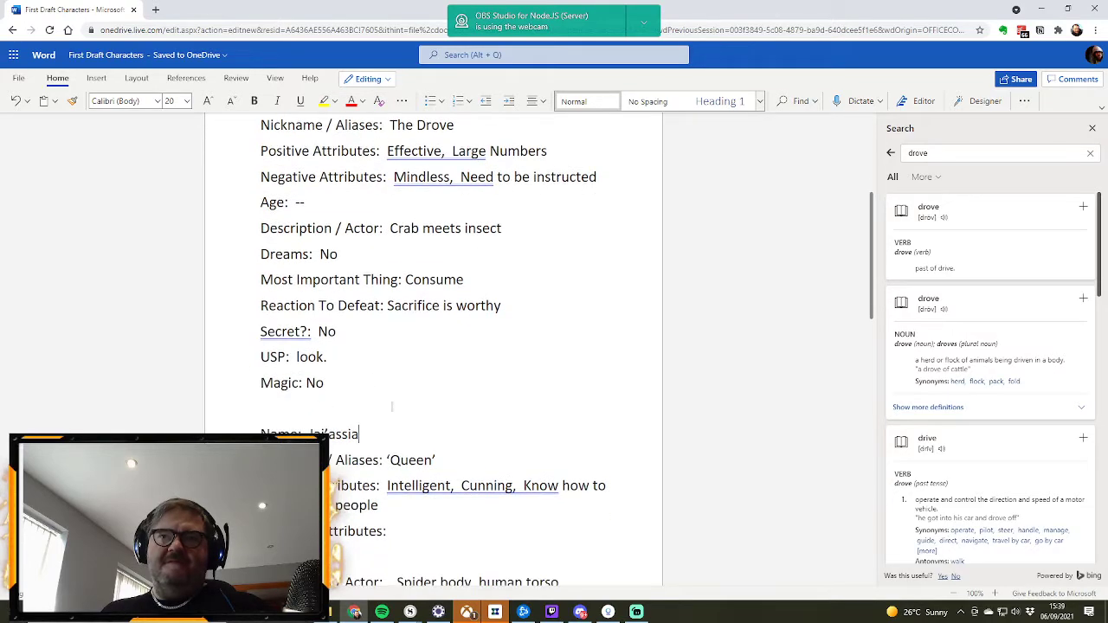
{"action": "scroll", "coordinate": [391, 440], "scroll_direction": "up", "scroll_amount": 3}
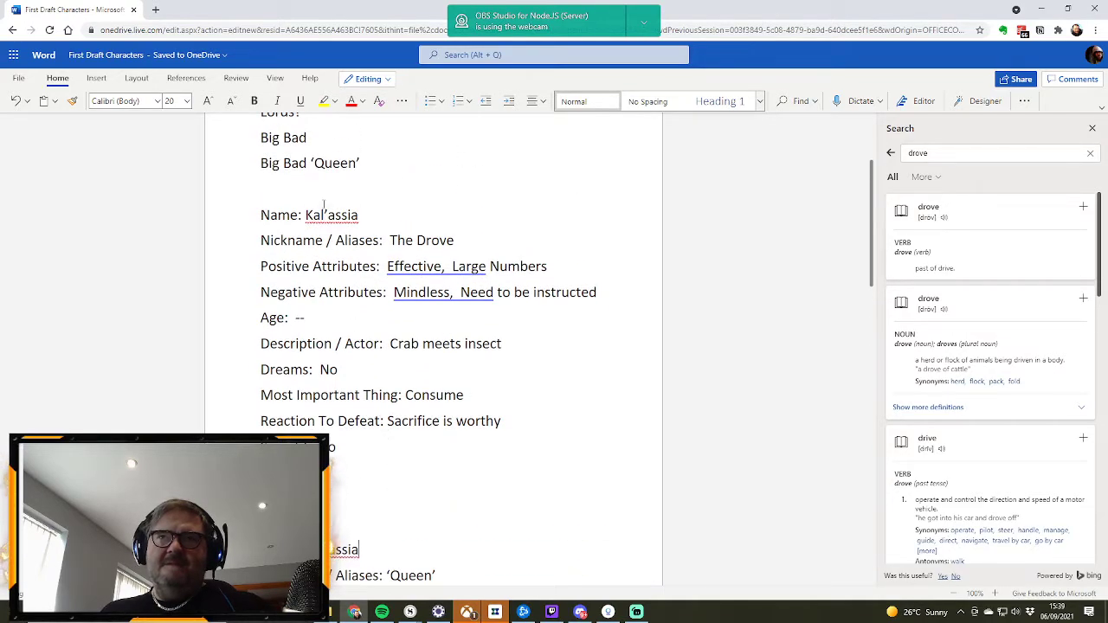
{"action": "double_click", "coordinate": [319, 230]}
{"action": "scroll", "coordinate": [424, 405], "scroll_direction": "down", "scroll_amount": 3}
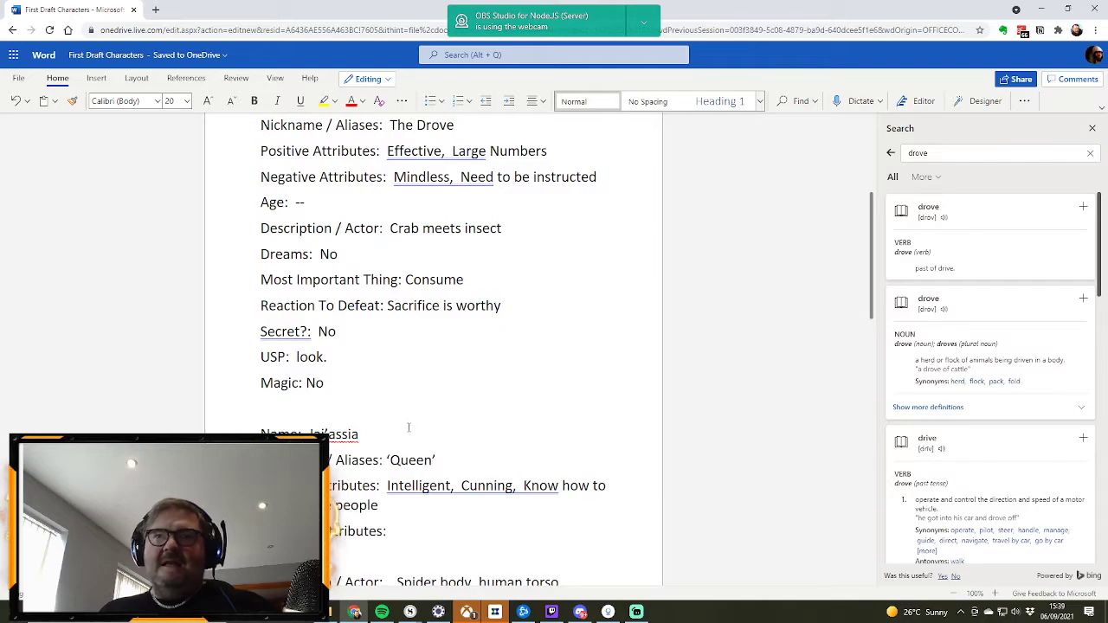
{"action": "scroll", "coordinate": [346, 285], "scroll_direction": "up", "scroll_amount": 3}
{"action": "scroll", "coordinate": [351, 424], "scroll_direction": "down", "scroll_amount": 3}
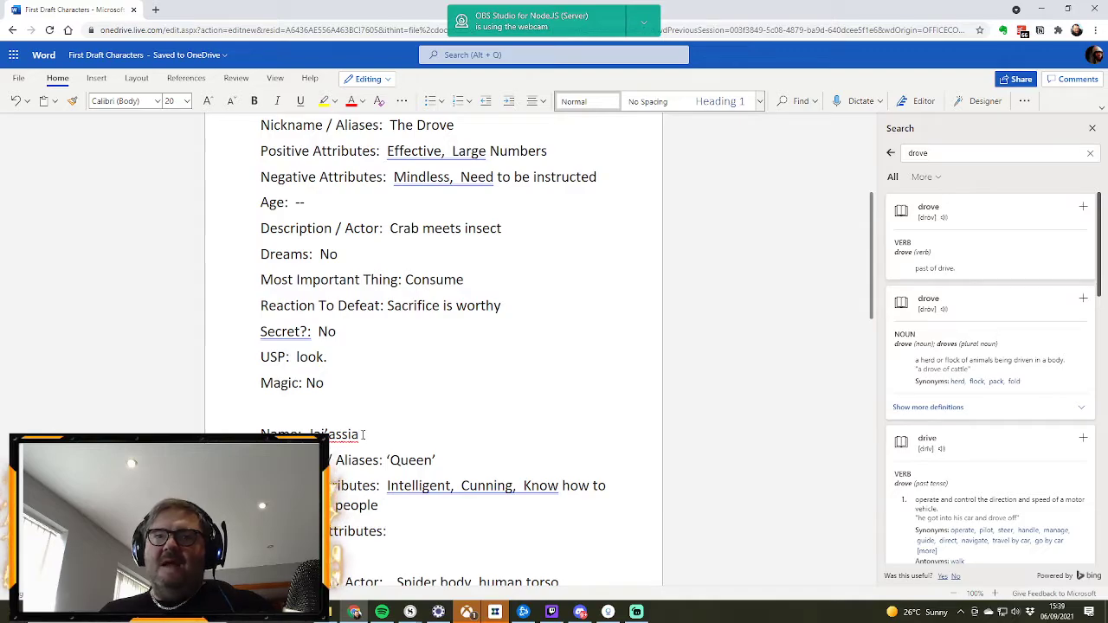
{"action": "scroll", "coordinate": [362, 435], "scroll_direction": "up", "scroll_amount": 3}
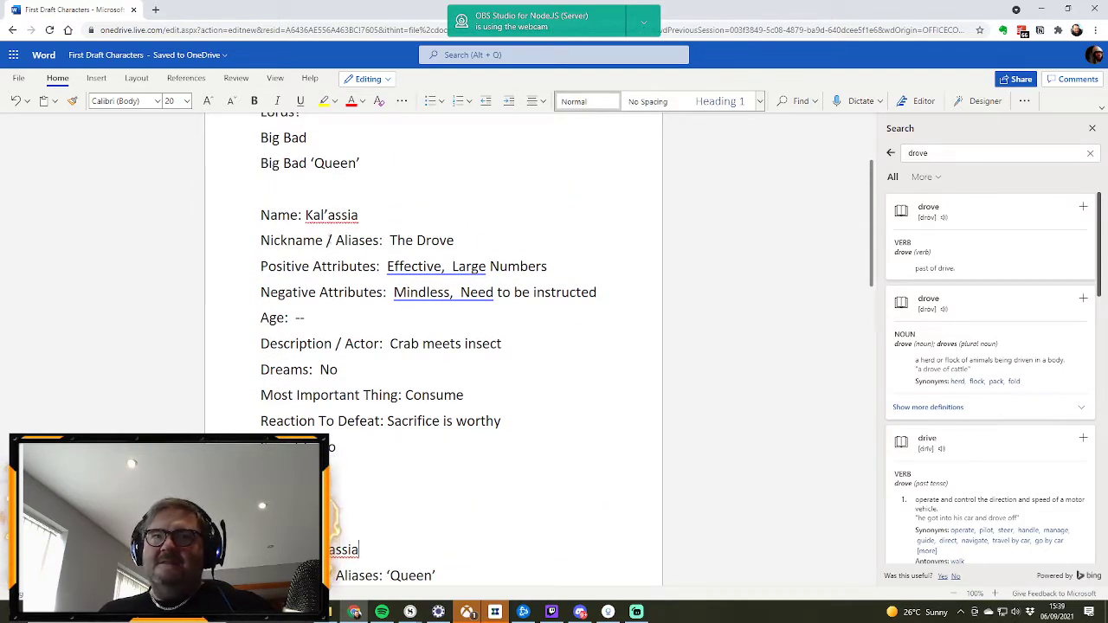
Step: Replace the Nickname / Aliases entry of the Jai’assia profile with "The spiders"
{"action": "scroll", "coordinate": [332, 228], "scroll_direction": "down", "scroll_amount": 3}
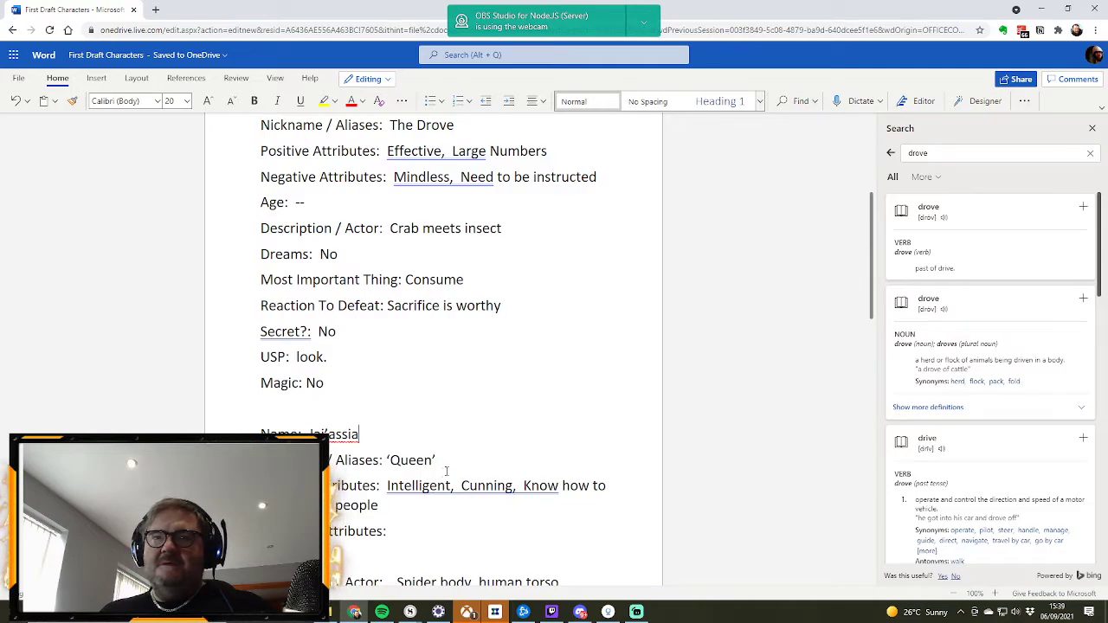
{"action": "left_click_drag", "start_coordinate": [441, 461], "coordinate": [388, 464]}
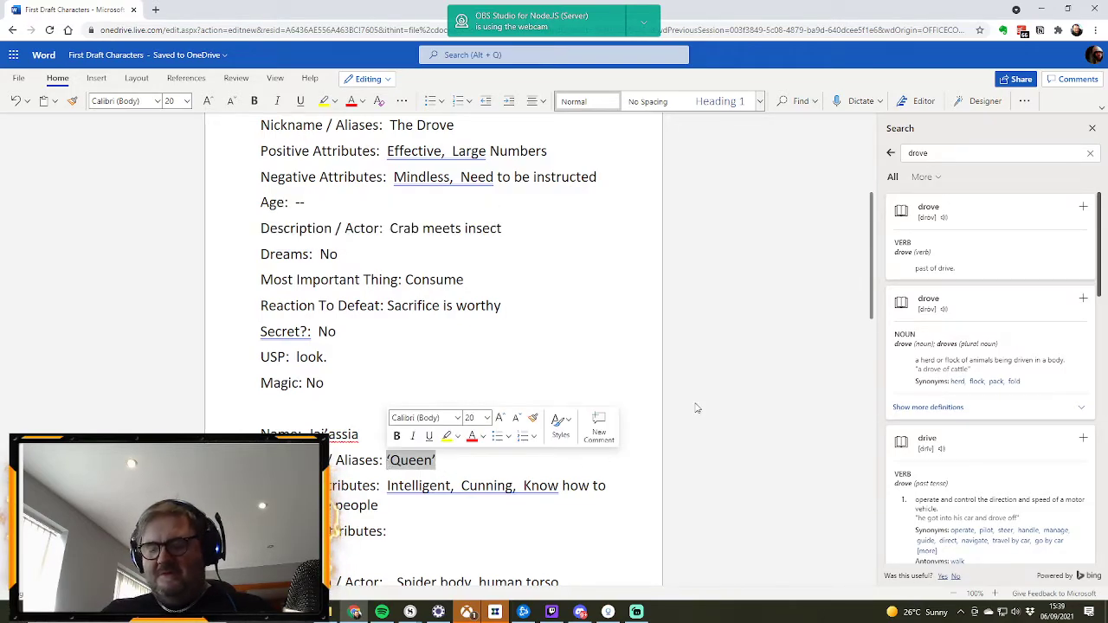
{"action": "type", "text": "The spiders"}
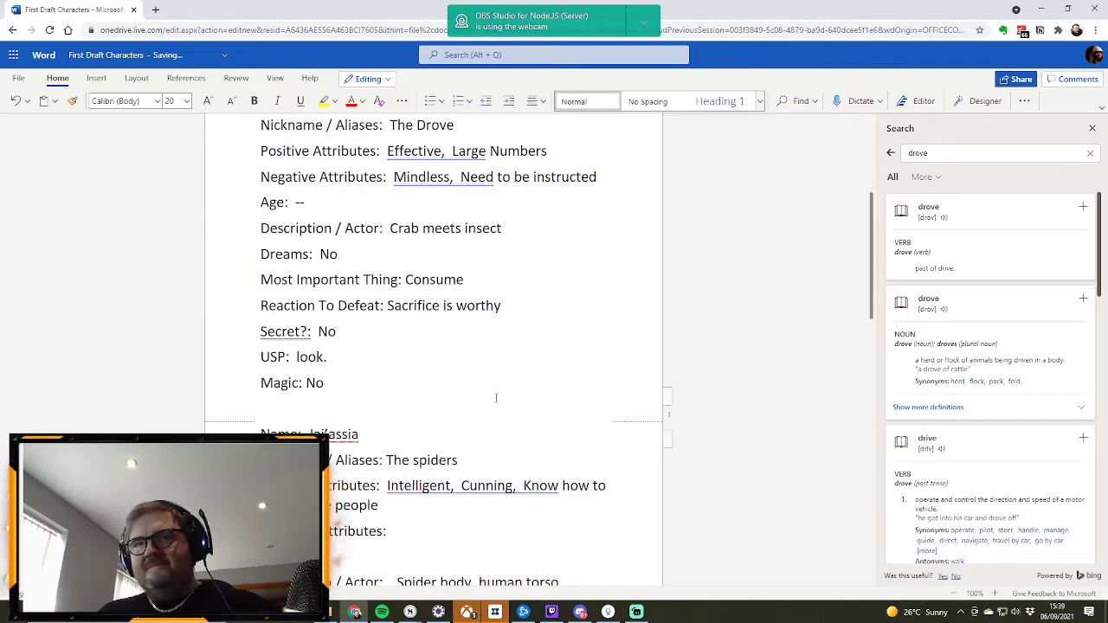
Step: Extend the Kal’assia description after "Crab meets insect" with ". multiple legs. No head. Pincers"
{"action": "scroll", "coordinate": [496, 397], "scroll_direction": "up", "scroll_amount": 3}
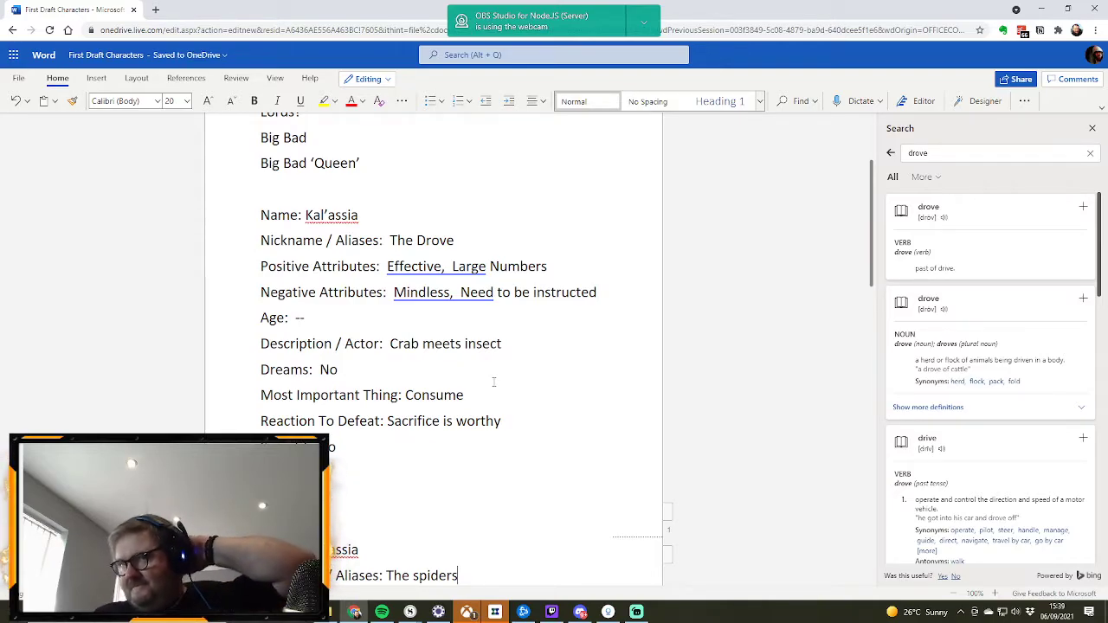
{"action": "left_click", "coordinate": [508, 345]}
{"action": "type", "text": ". multiple legs"}
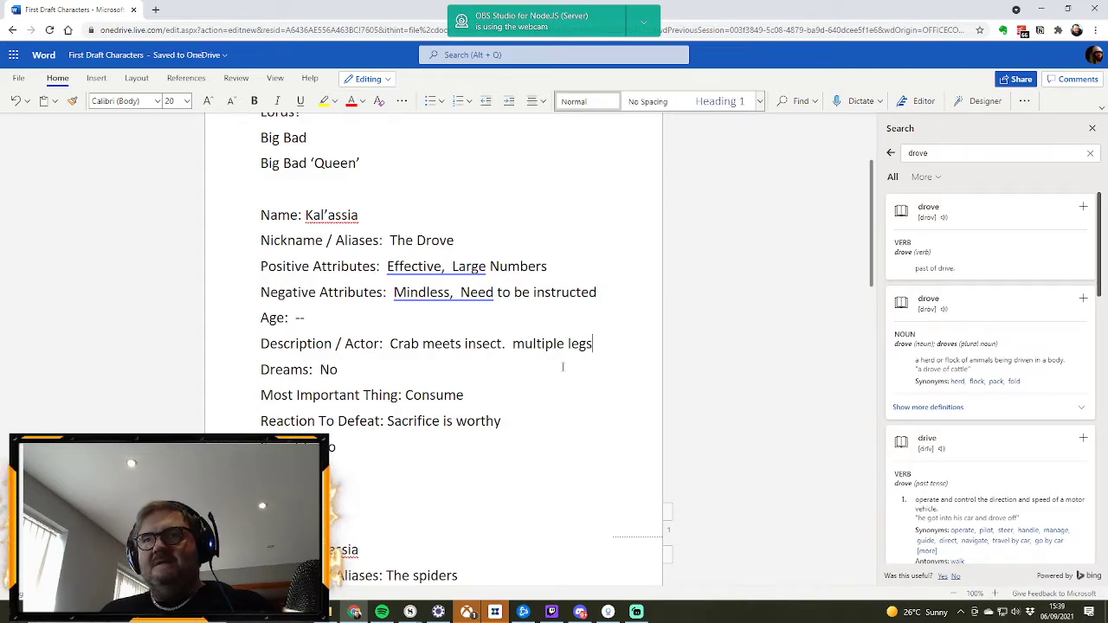
{"action": "scroll", "coordinate": [537, 358], "scroll_direction": "down", "scroll_amount": 4}
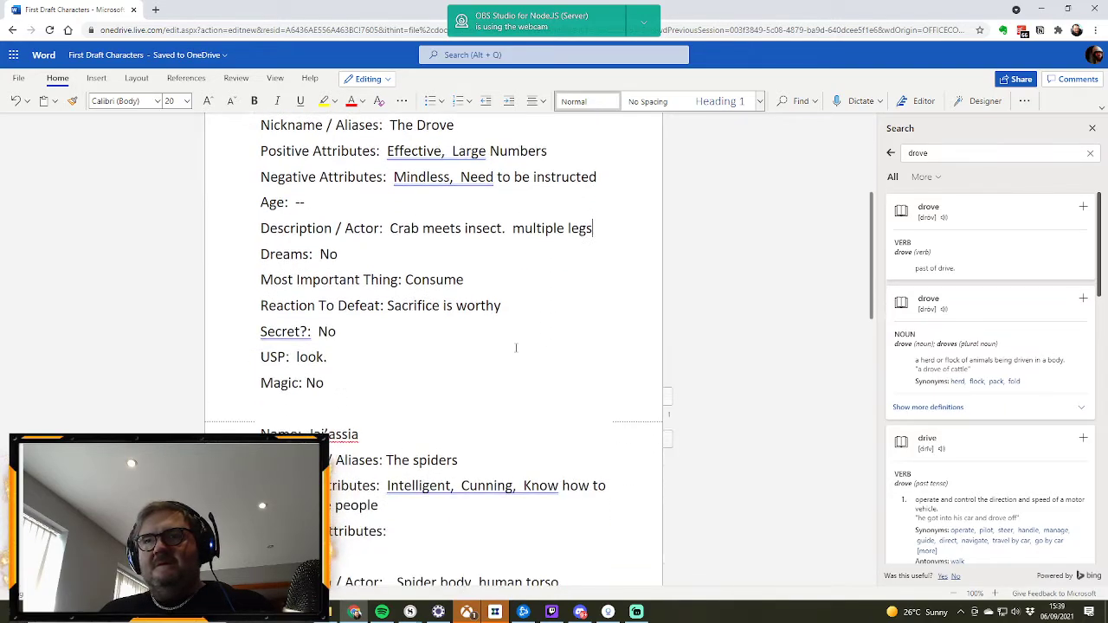
{"action": "scroll", "coordinate": [525, 268], "scroll_direction": "up", "scroll_amount": 3}
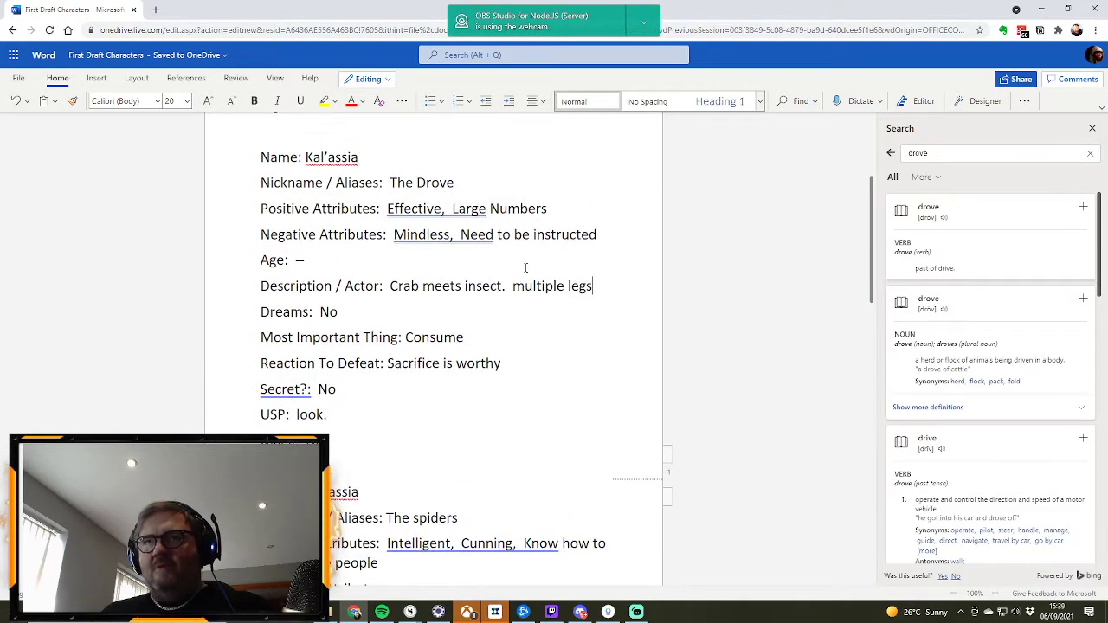
{"action": "scroll", "coordinate": [531, 317], "scroll_direction": "down", "scroll_amount": 2}
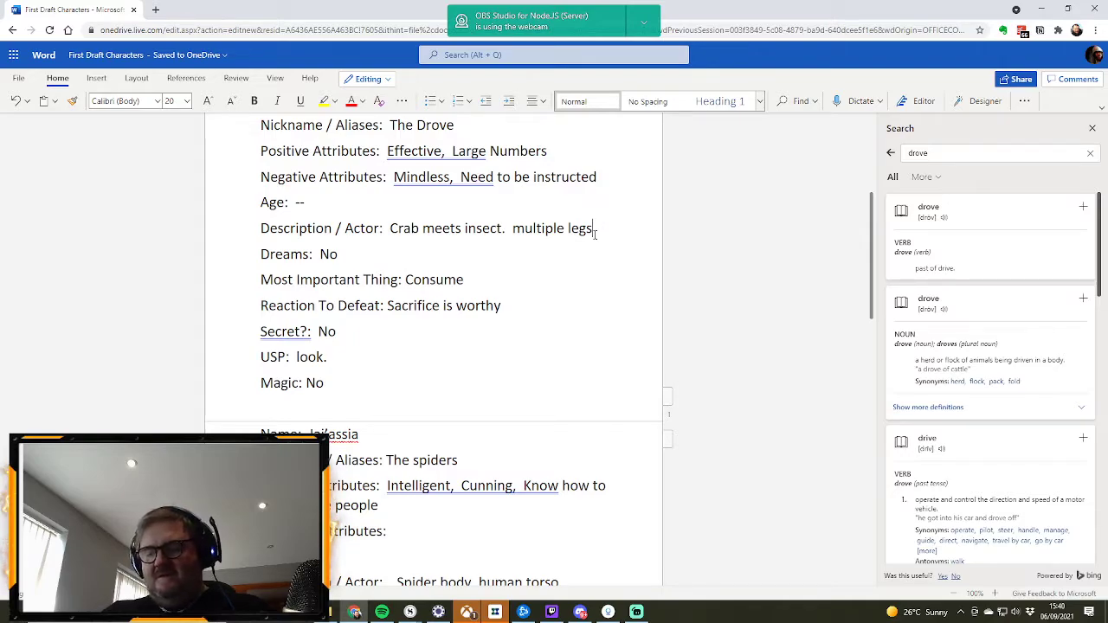
{"action": "type", "text": "."}
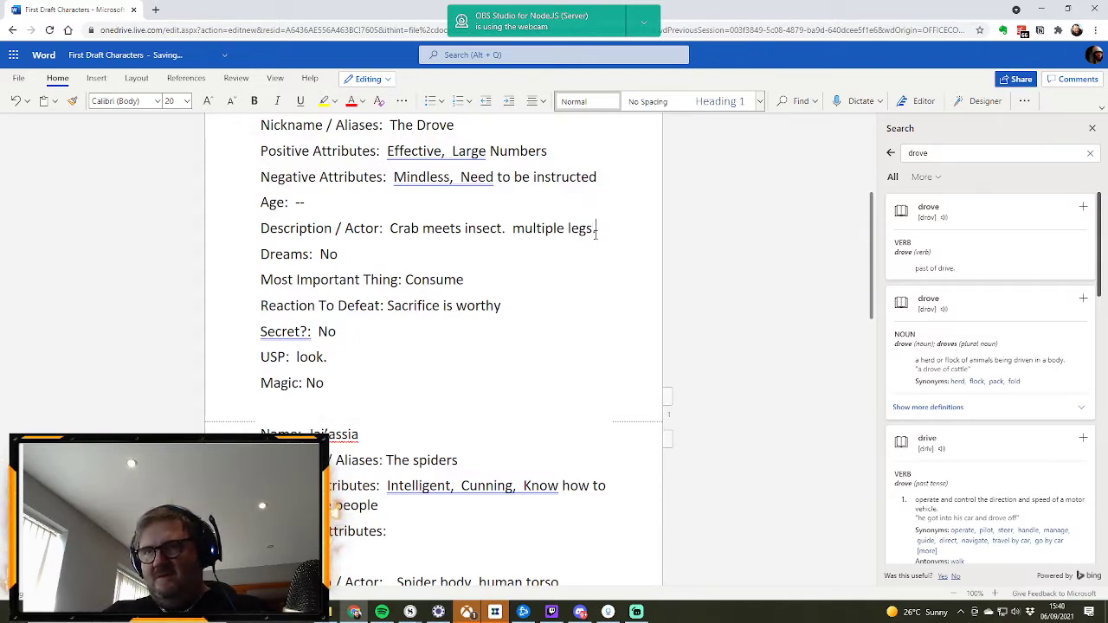
{"action": "type", "text": " No hea"}
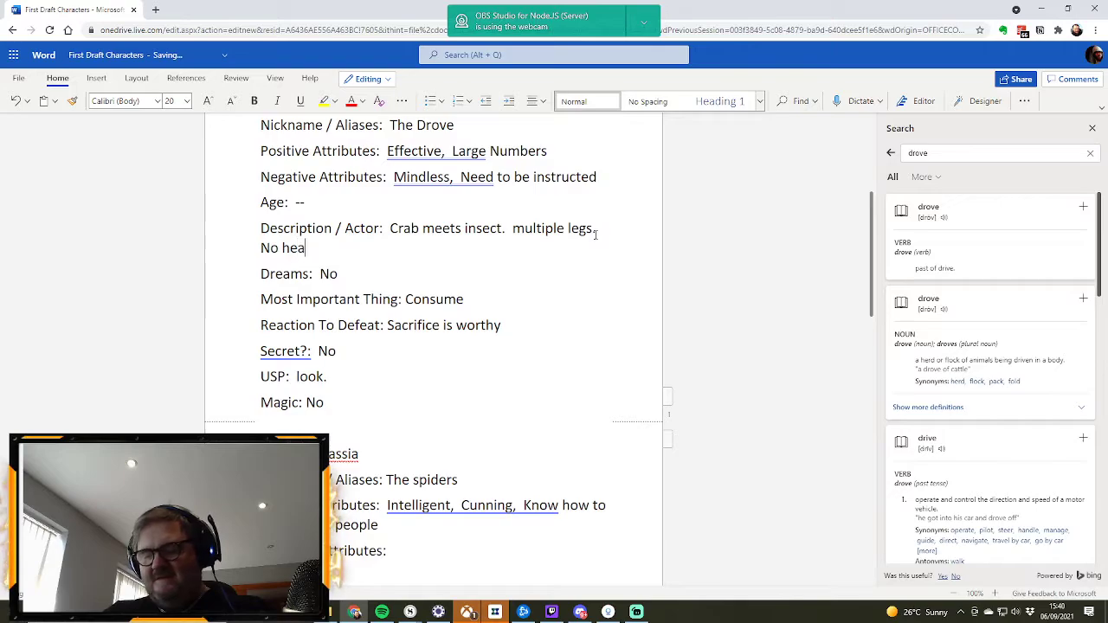
{"action": "type", "text": "d.  Pi"}
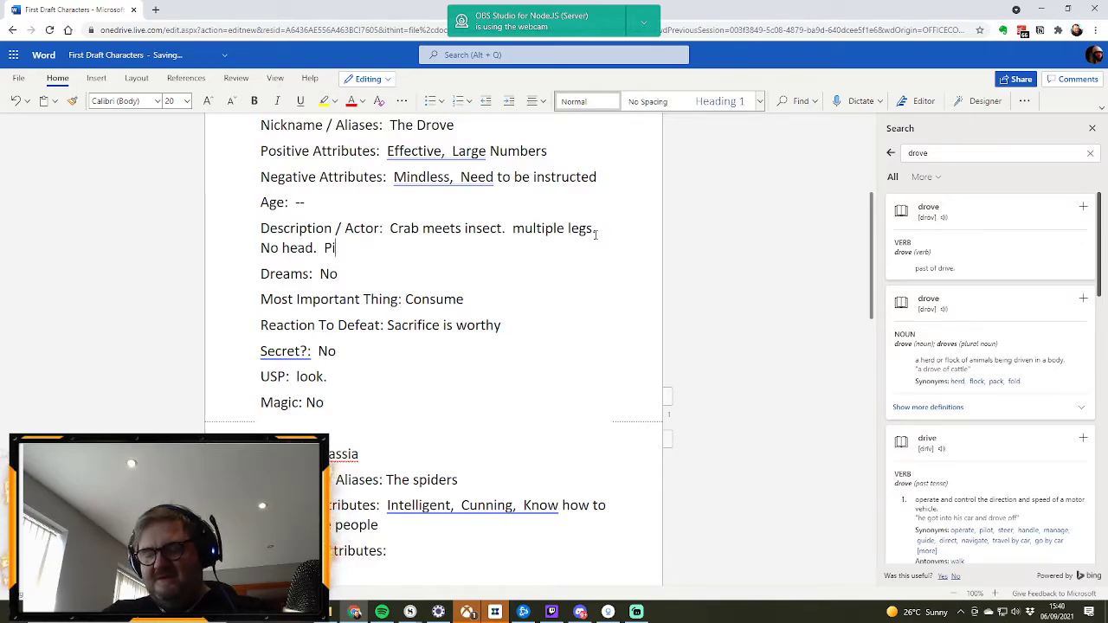
{"action": "type", "text": "ncers"}
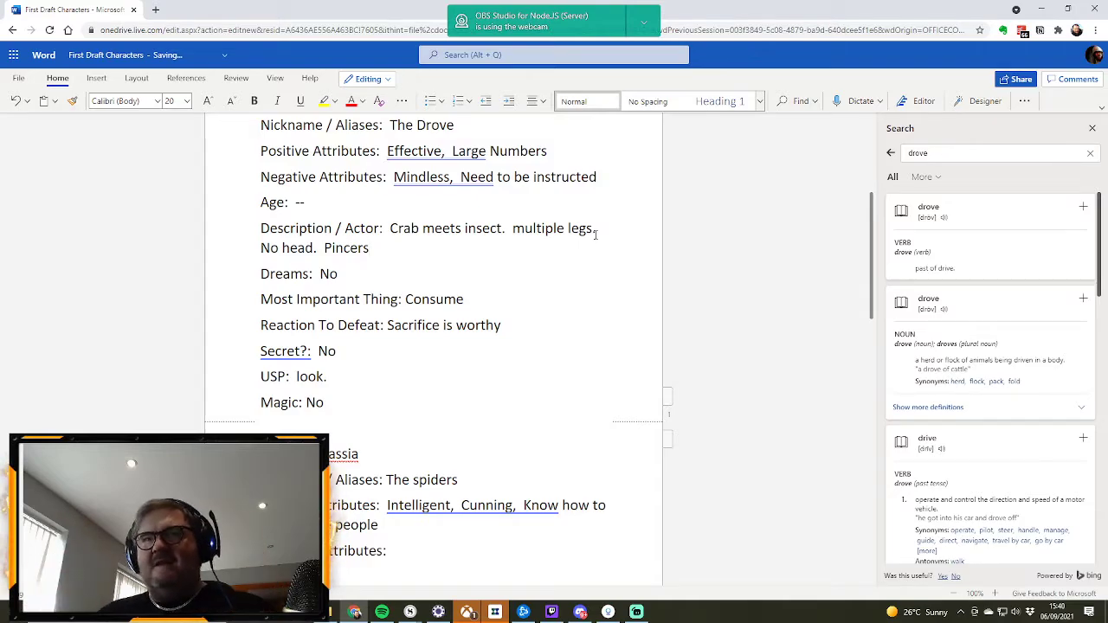
{"action": "scroll", "coordinate": [586, 316], "scroll_direction": "up", "scroll_amount": 1}
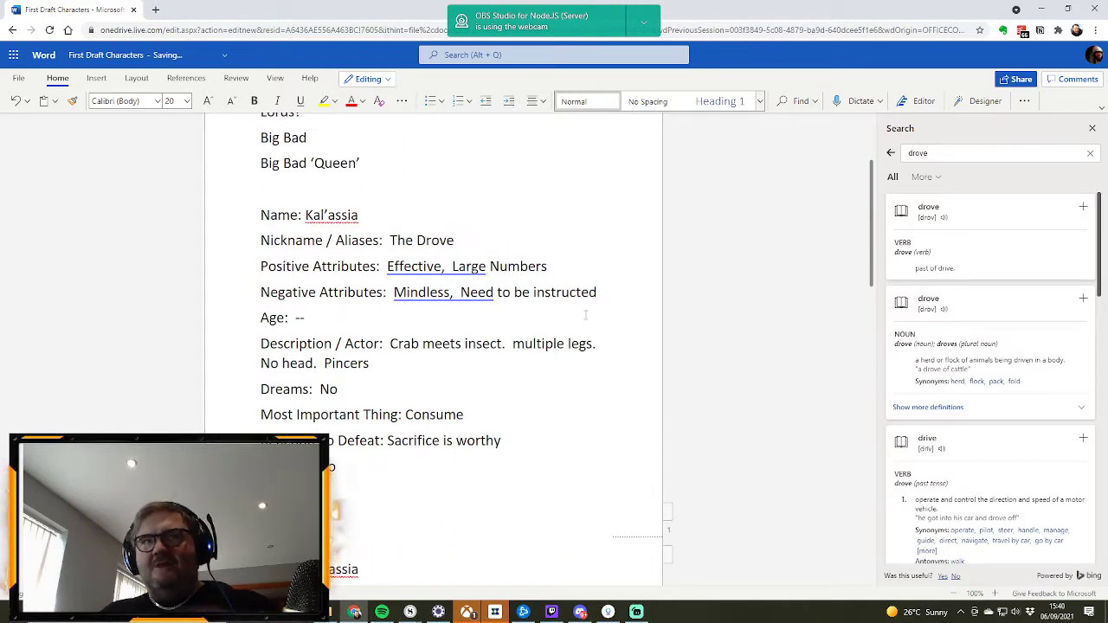
{"action": "scroll", "coordinate": [579, 319], "scroll_direction": "down", "scroll_amount": 2}
{"action": "scroll", "coordinate": [579, 319], "scroll_direction": "up", "scroll_amount": 1}
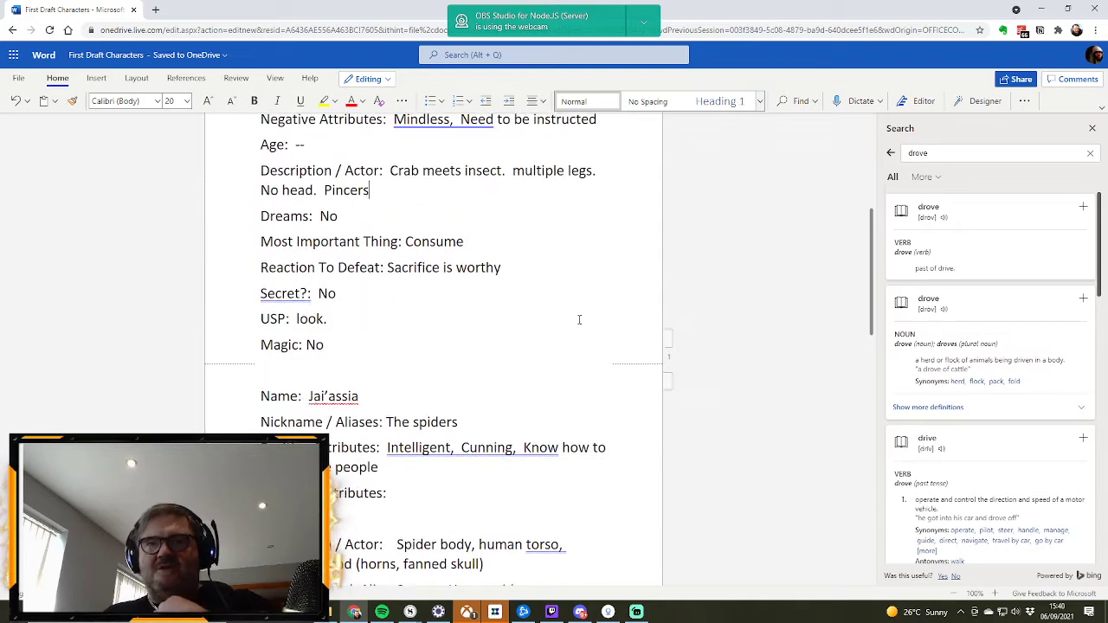
{"action": "scroll", "coordinate": [579, 320], "scroll_direction": "down", "scroll_amount": 2}
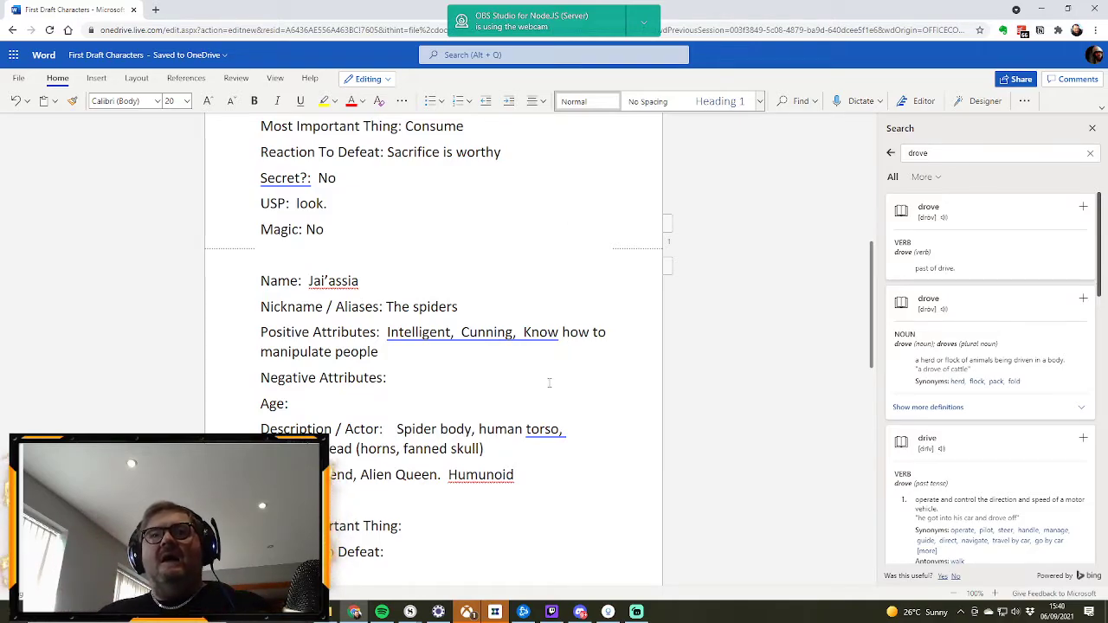
{"action": "scroll", "coordinate": [524, 427], "scroll_direction": "down", "scroll_amount": 3}
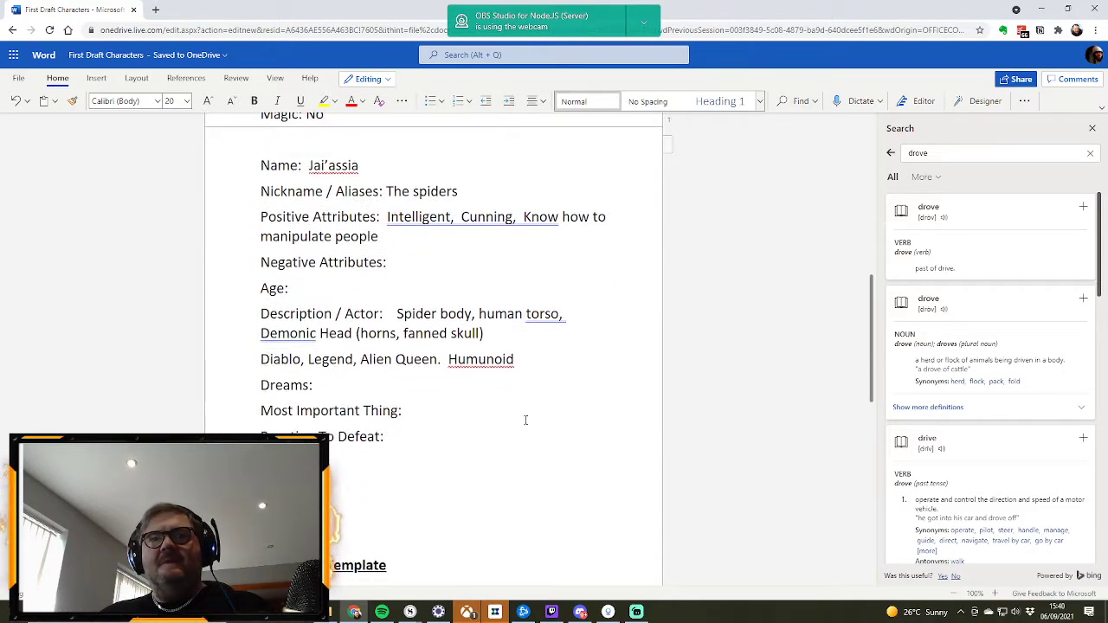
{"action": "left_click", "coordinate": [262, 359]}
{"action": "key", "text": "BackSpace"}
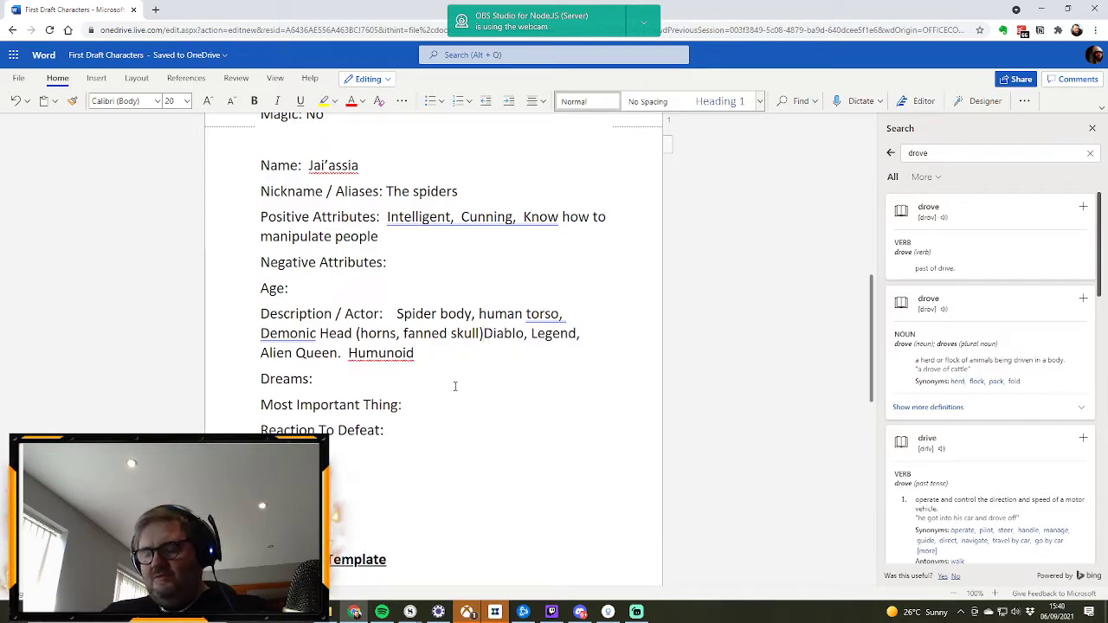
{"action": "key", "text": "Return"}
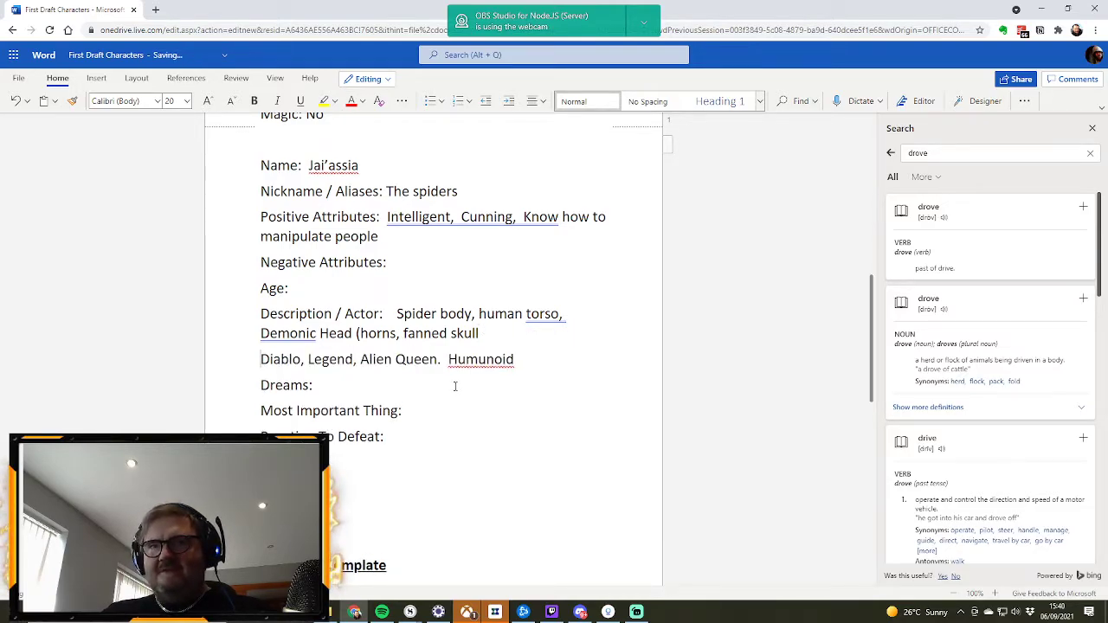
{"action": "left_click", "coordinate": [484, 333]}
{"action": "type", "text": ")"}
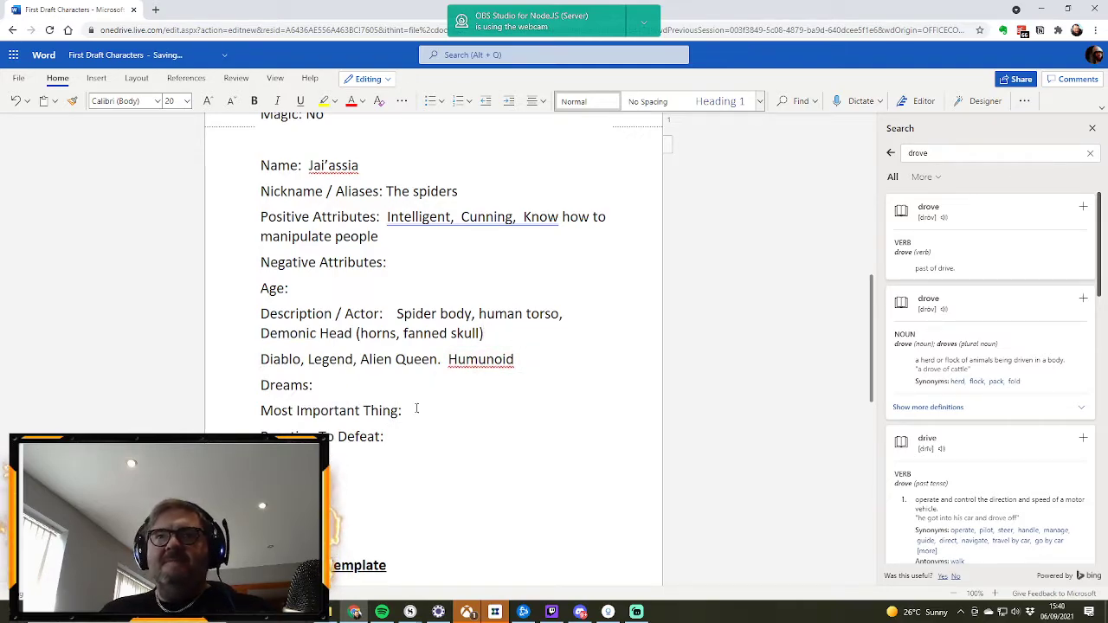
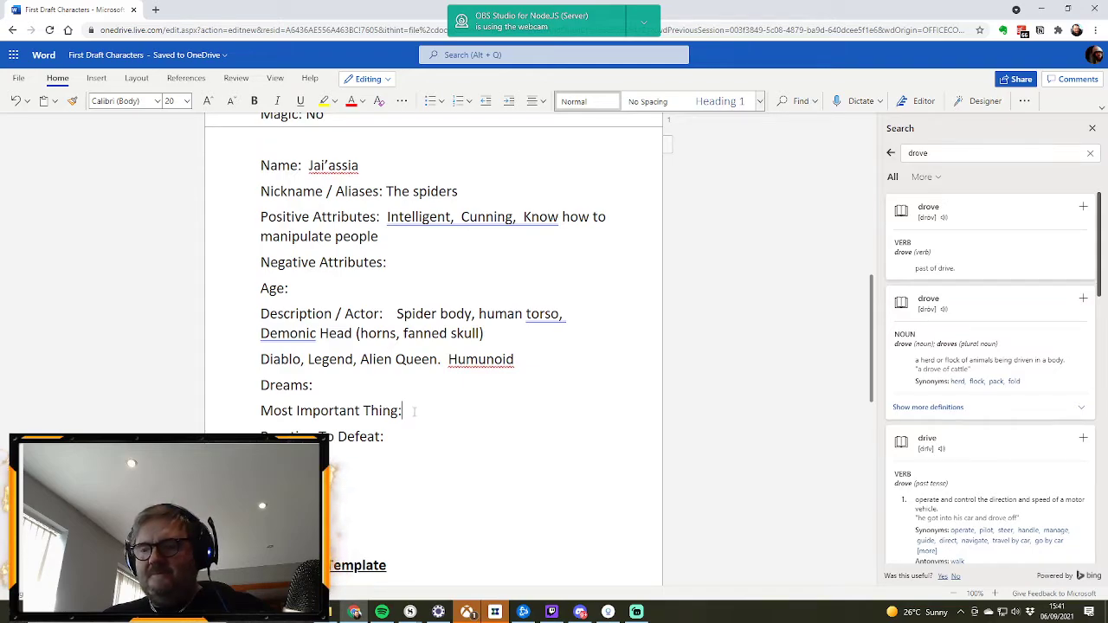
Step: Enter "Is gather resources" as the Most Important Thing of the Jai’assia profile
{"action": "left_click", "coordinate": [414, 412]}
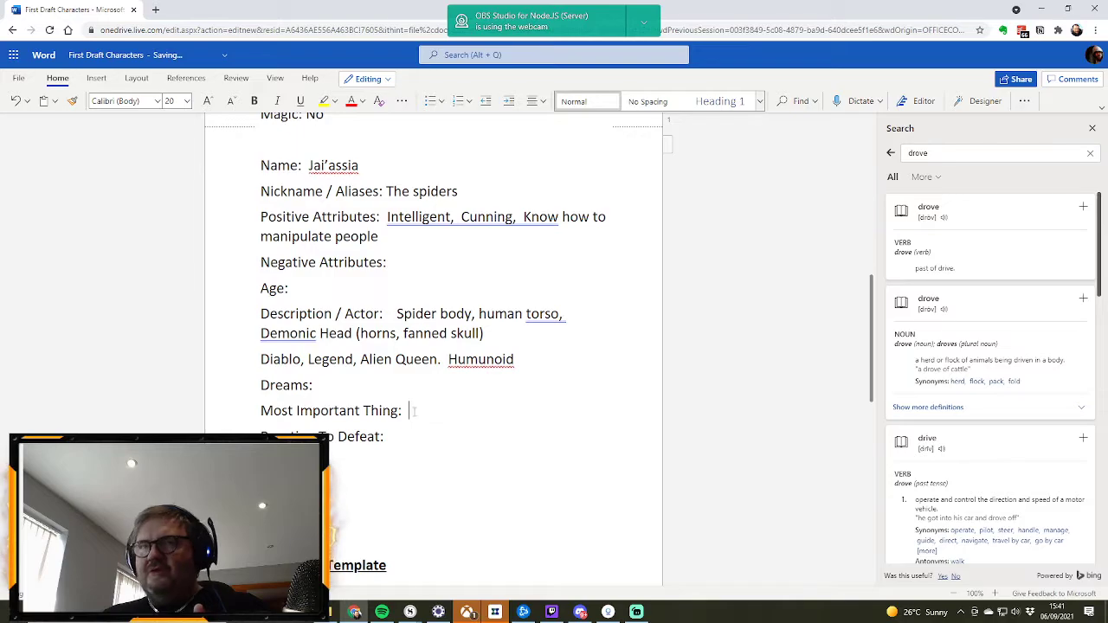
{"action": "scroll", "coordinate": [414, 412], "scroll_direction": "up", "scroll_amount": 3}
{"action": "scroll", "coordinate": [414, 412], "scroll_direction": "up", "scroll_amount": 2}
{"action": "scroll", "coordinate": [414, 412], "scroll_direction": "up", "scroll_amount": 2}
{"action": "scroll", "coordinate": [414, 412], "scroll_direction": "down", "scroll_amount": 4}
{"action": "scroll", "coordinate": [413, 412], "scroll_direction": "down", "scroll_amount": 3}
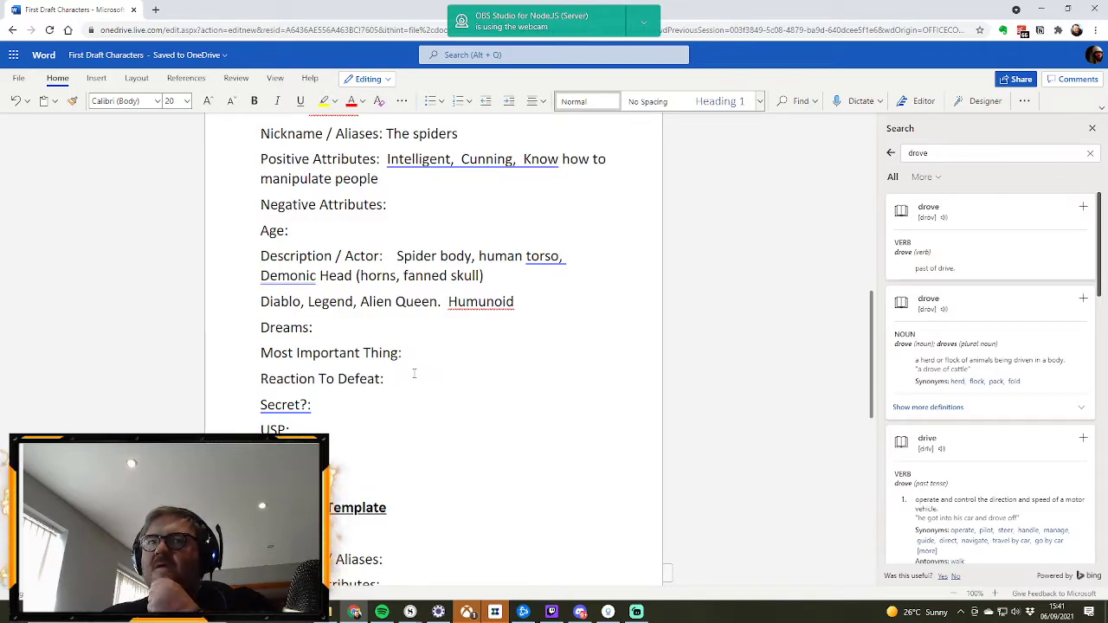
{"action": "type", "text": "Is"}
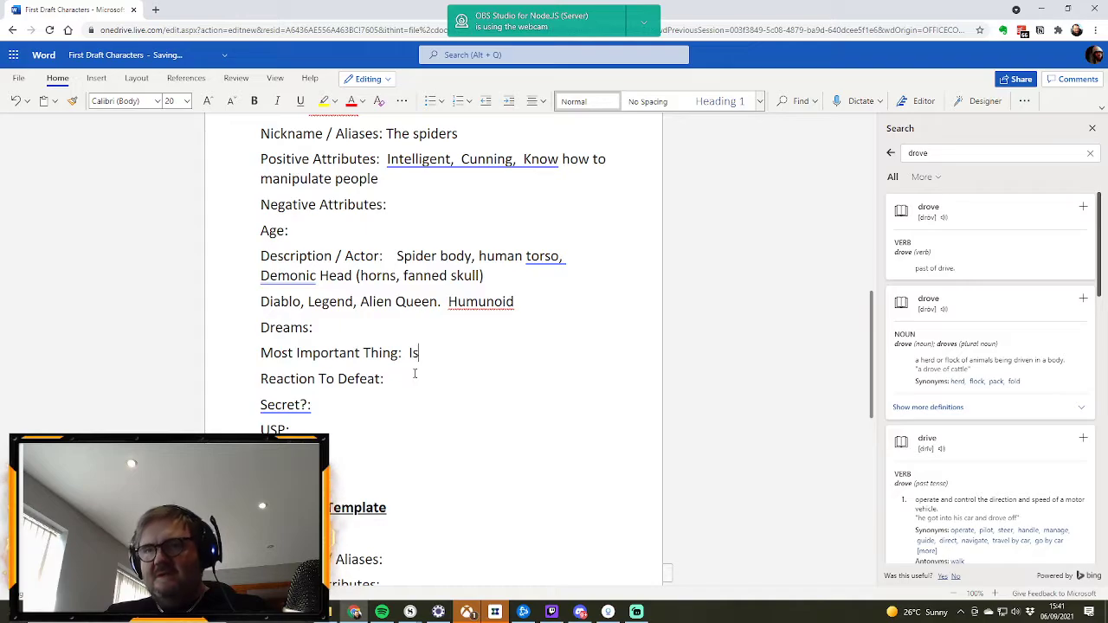
{"action": "type", "text": " gather reso"}
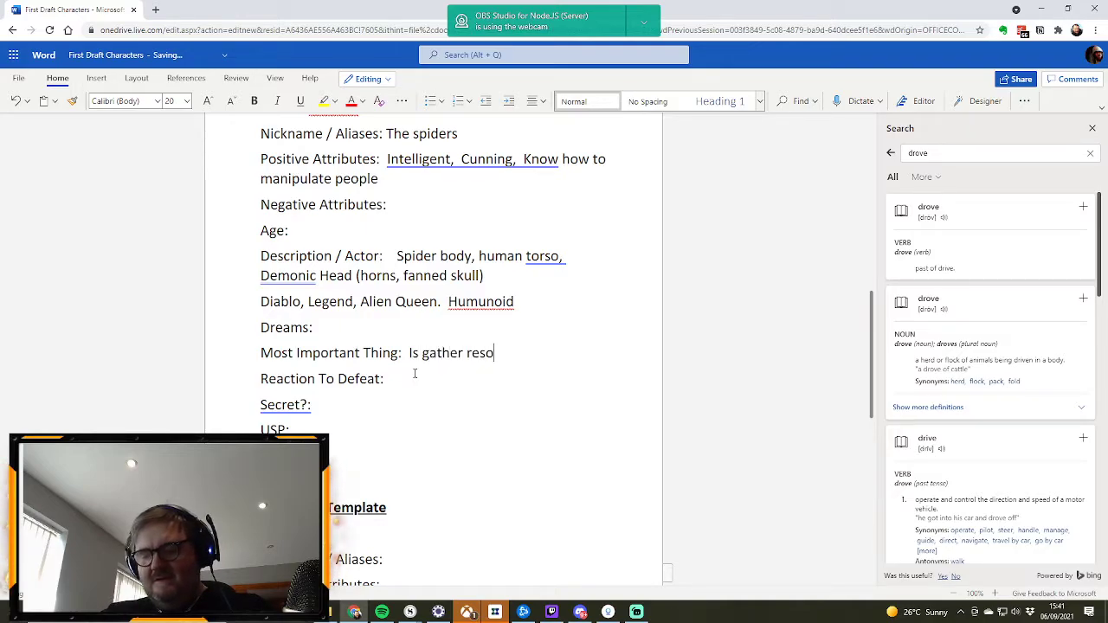
{"action": "type", "text": "urces"}
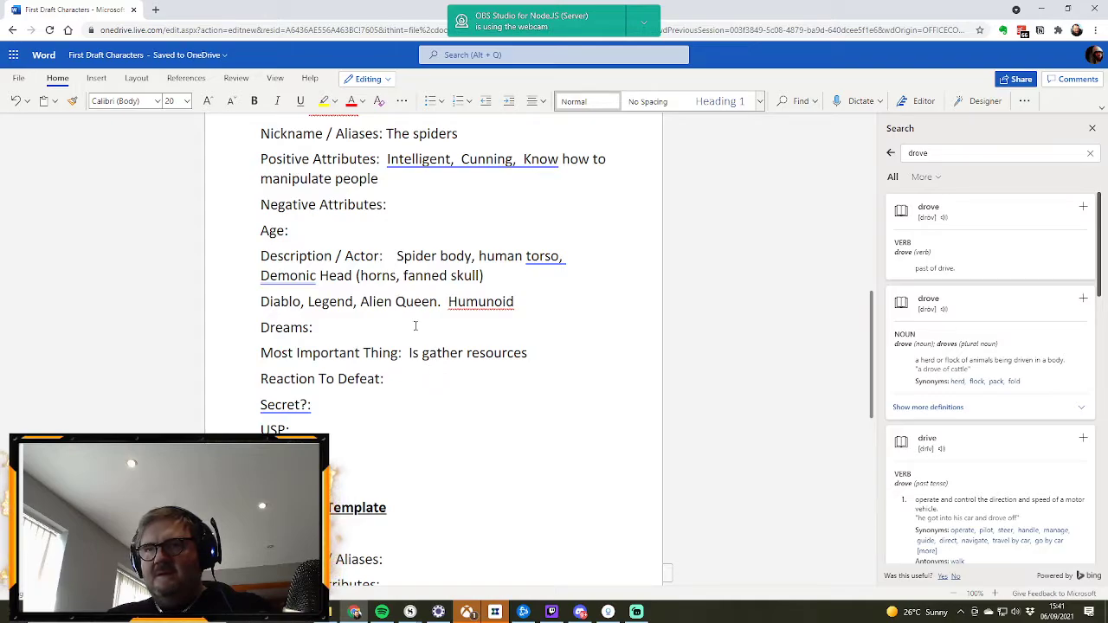
Step: Fill in the Dreams entry of the Jai’assia profile with "A world without need"
{"action": "left_click", "coordinate": [416, 325]}
{"action": "type", "text": "A"}
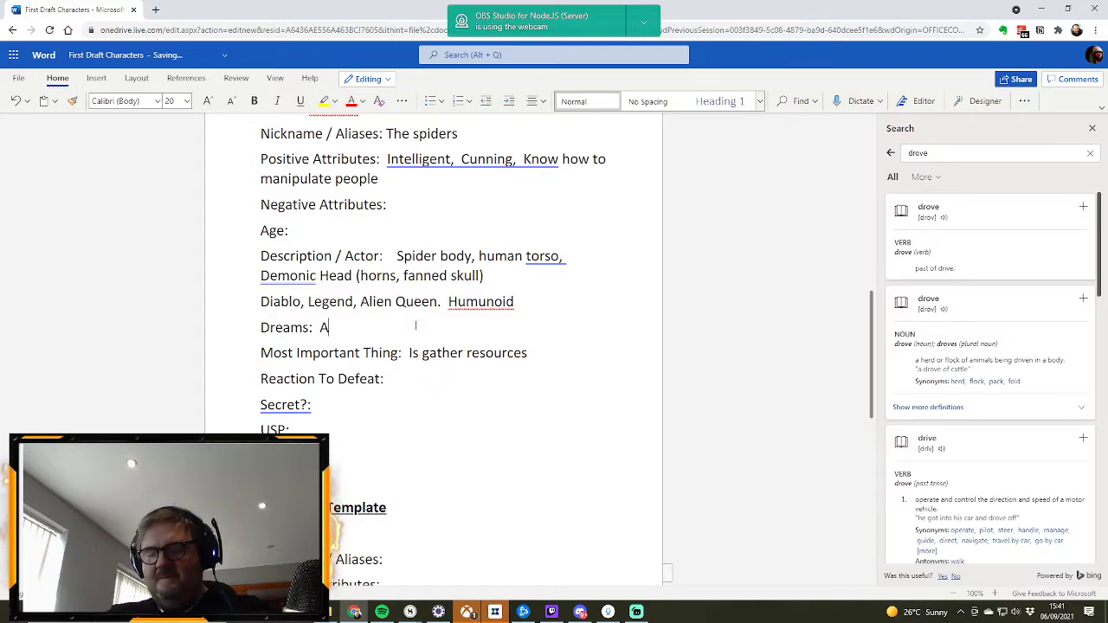
{"action": "type", "text": " world with"}
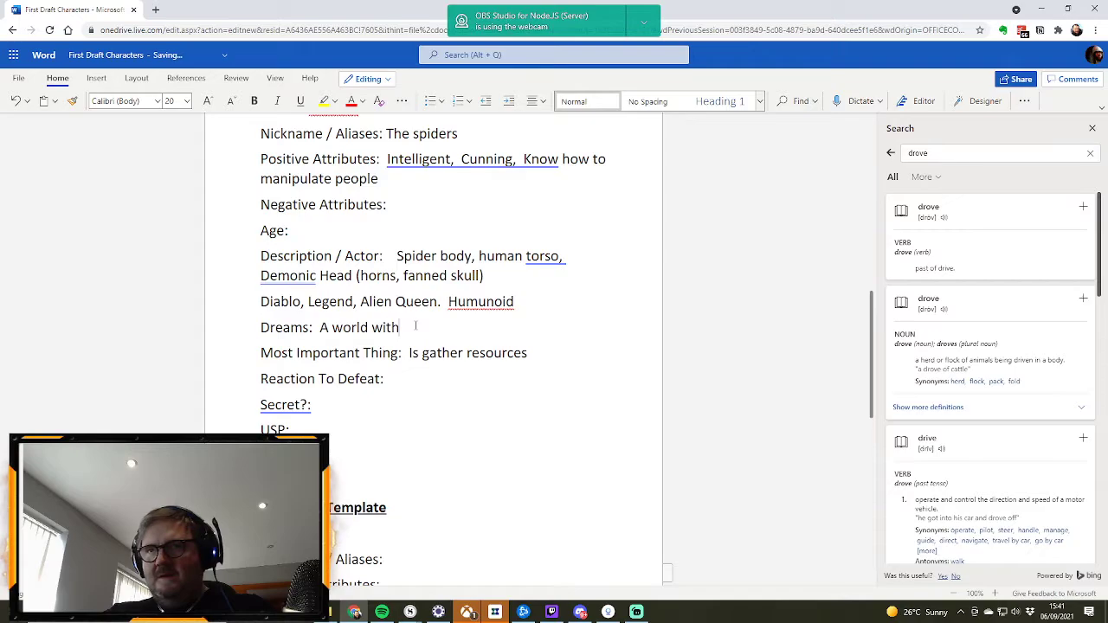
{"action": "type", "text": "out neede"}
{"action": "key", "text": "BackSpace"}
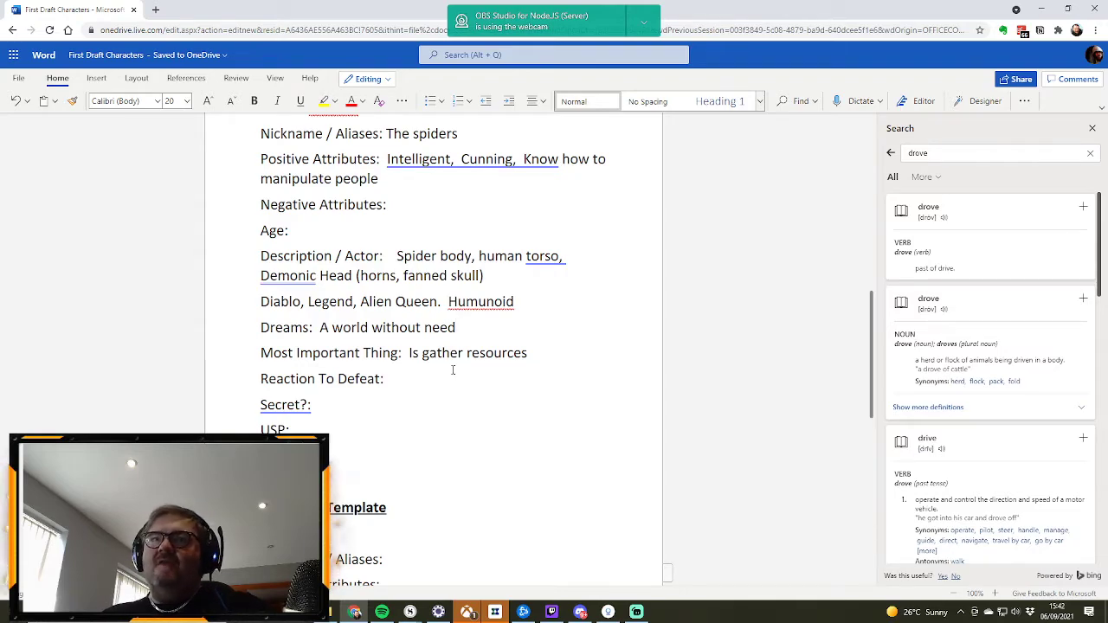
Step: Compare the attributes and motives in the Kal’assia profile with those of the Jai’assia profile
{"action": "scroll", "coordinate": [452, 370], "scroll_direction": "up", "scroll_amount": 3}
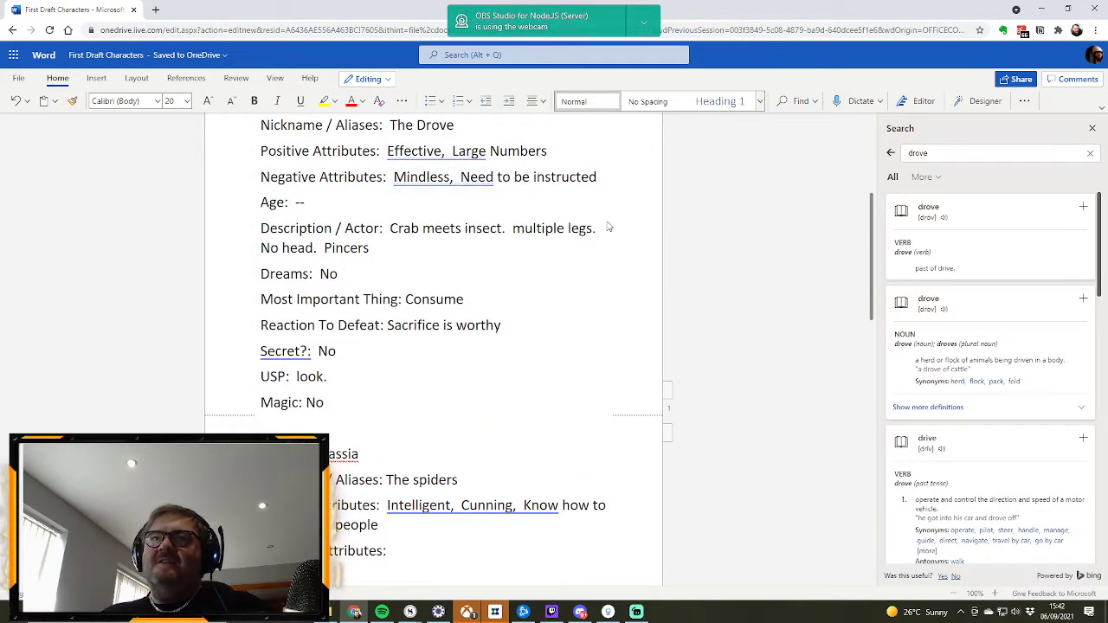
{"action": "scroll", "coordinate": [403, 267], "scroll_direction": "down", "scroll_amount": 4}
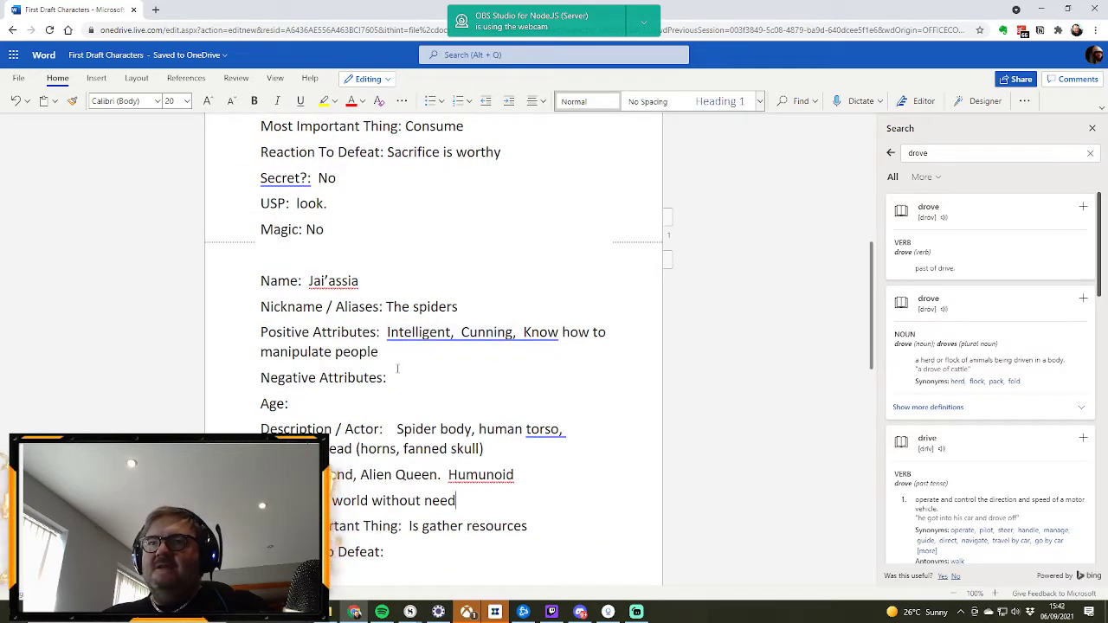
{"action": "scroll", "coordinate": [474, 355], "scroll_direction": "up", "scroll_amount": 5}
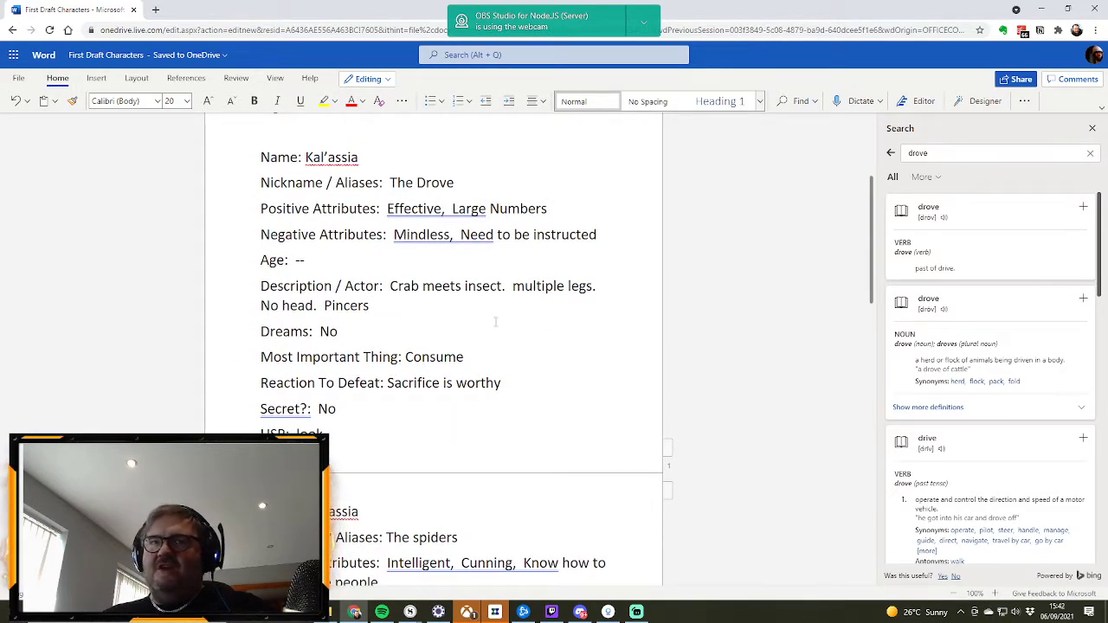
{"action": "scroll", "coordinate": [496, 322], "scroll_direction": "down", "scroll_amount": 4}
{"action": "scroll", "coordinate": [479, 309], "scroll_direction": "down", "scroll_amount": 1}
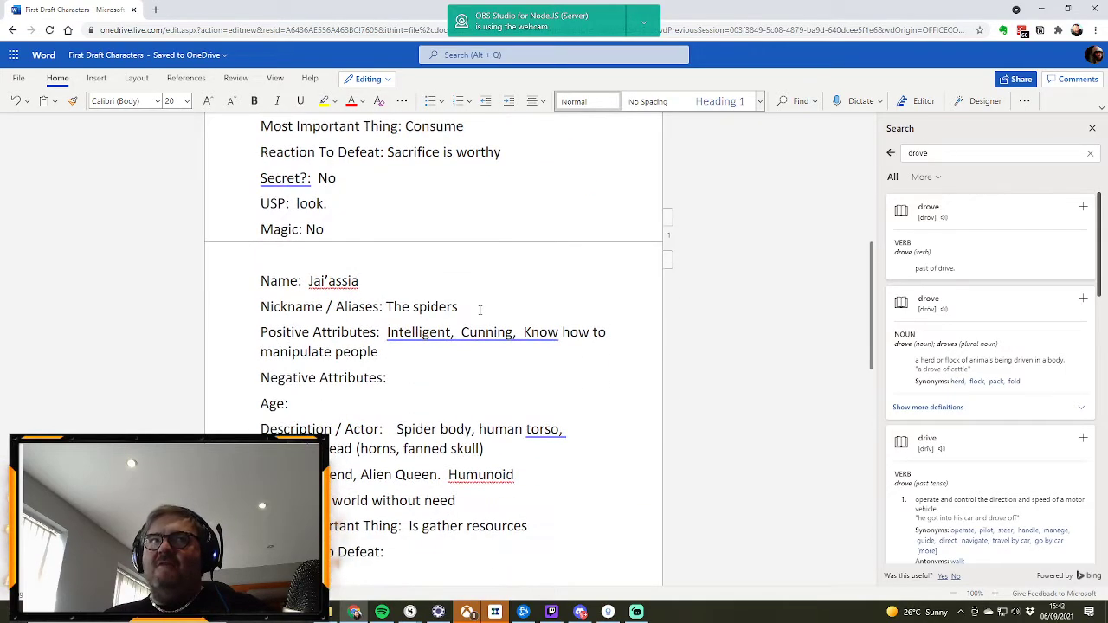
{"action": "scroll", "coordinate": [479, 312], "scroll_direction": "down", "scroll_amount": 2}
{"action": "scroll", "coordinate": [480, 312], "scroll_direction": "up", "scroll_amount": 5}
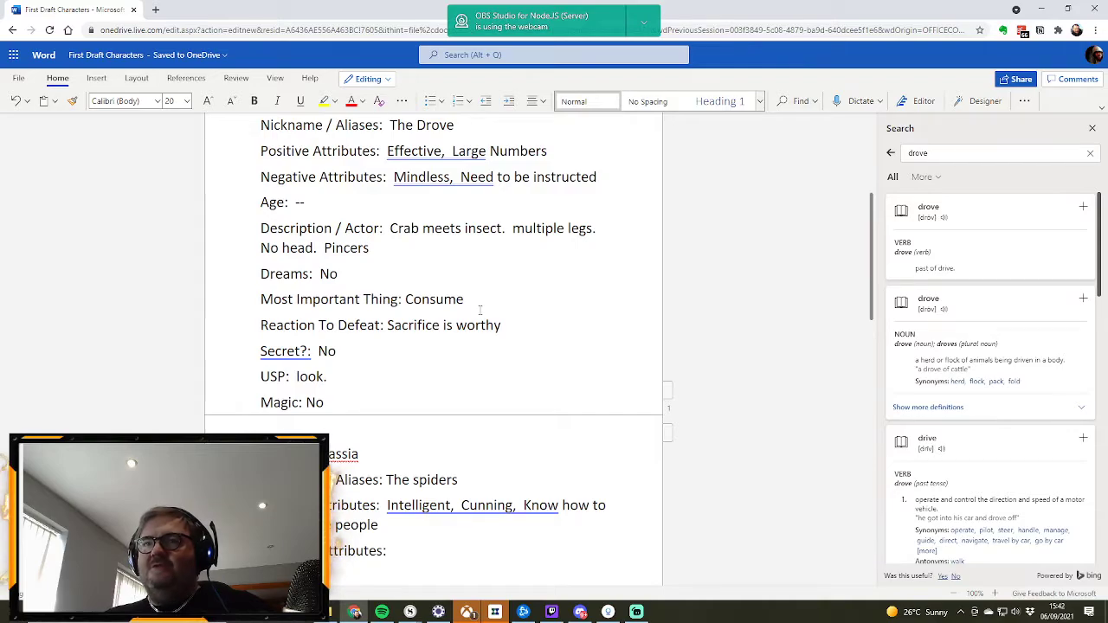
{"action": "scroll", "coordinate": [480, 309], "scroll_direction": "down", "scroll_amount": 4}
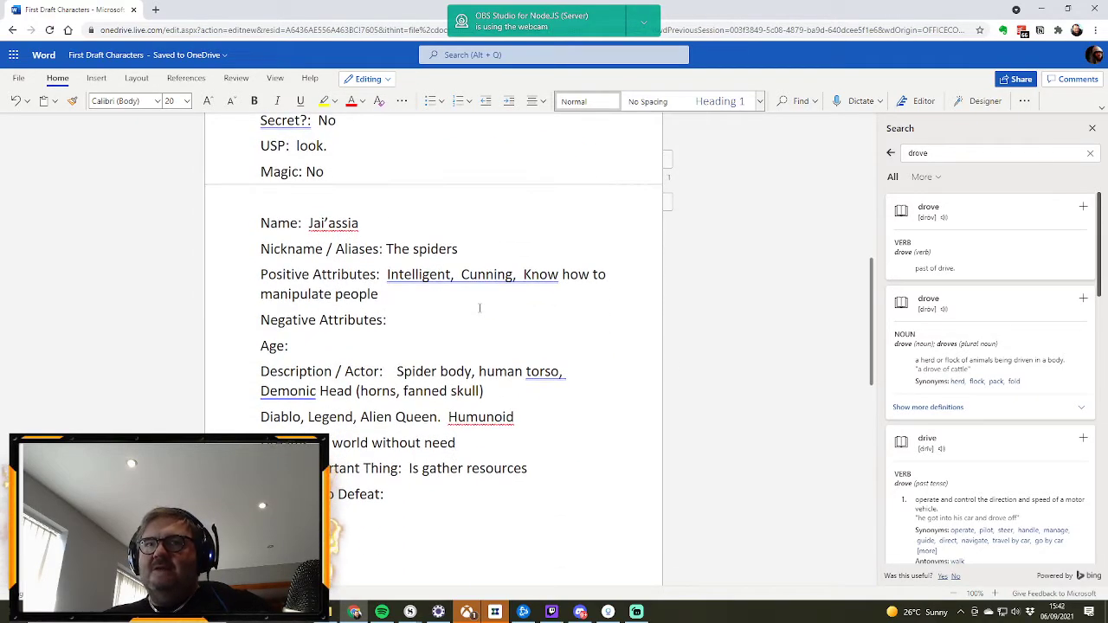
{"action": "scroll", "coordinate": [480, 308], "scroll_direction": "down", "scroll_amount": 1}
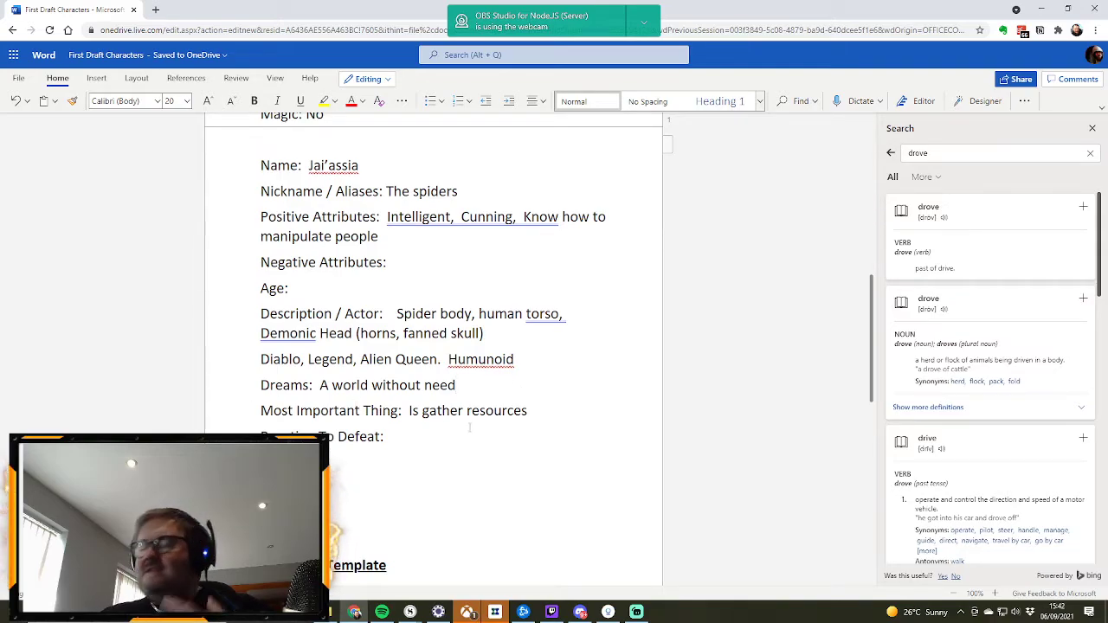
Step: Enter "Surprised. Redouble their efforts." as the Reaction To Defeat of the Jai’assia profile
{"action": "left_click", "coordinate": [400, 435]}
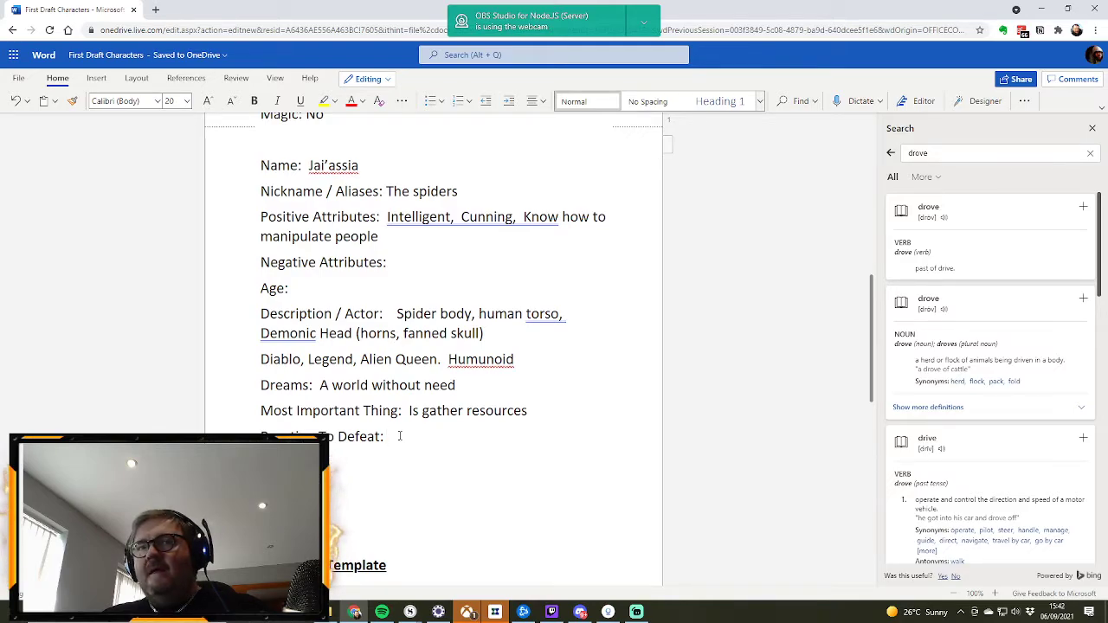
{"action": "type", "text": "Surprise"}
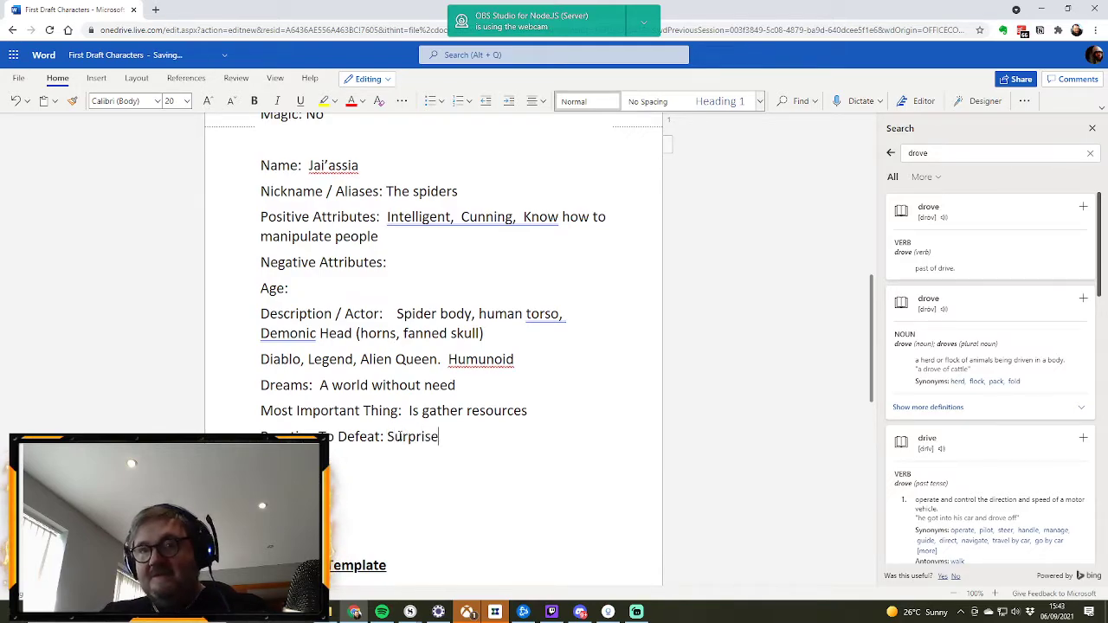
{"action": "type", "text": "d.  Redouble their efforts."}
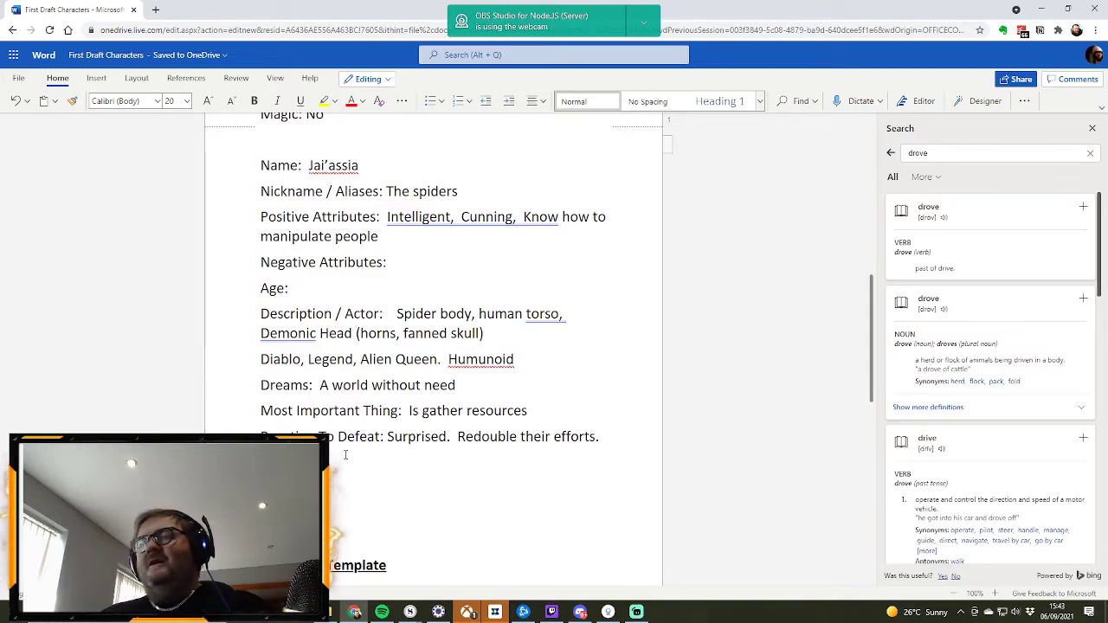
{"action": "scroll", "coordinate": [345, 454], "scroll_direction": "up", "scroll_amount": 3}
{"action": "scroll", "coordinate": [346, 442], "scroll_direction": "down", "scroll_amount": 5}
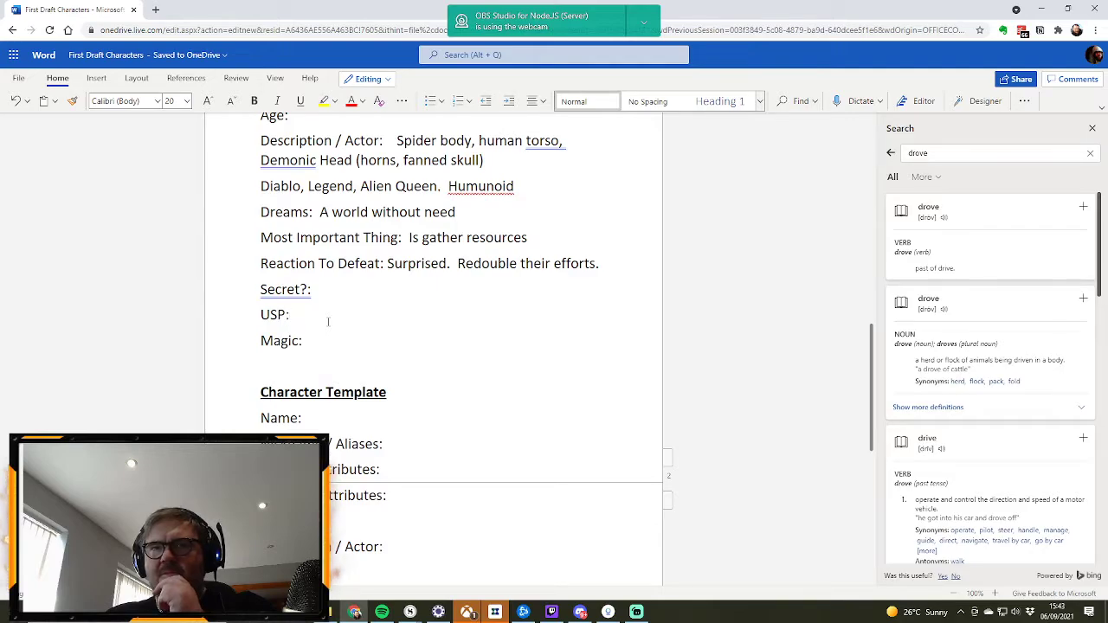
{"action": "type", "text": "Cunning"}
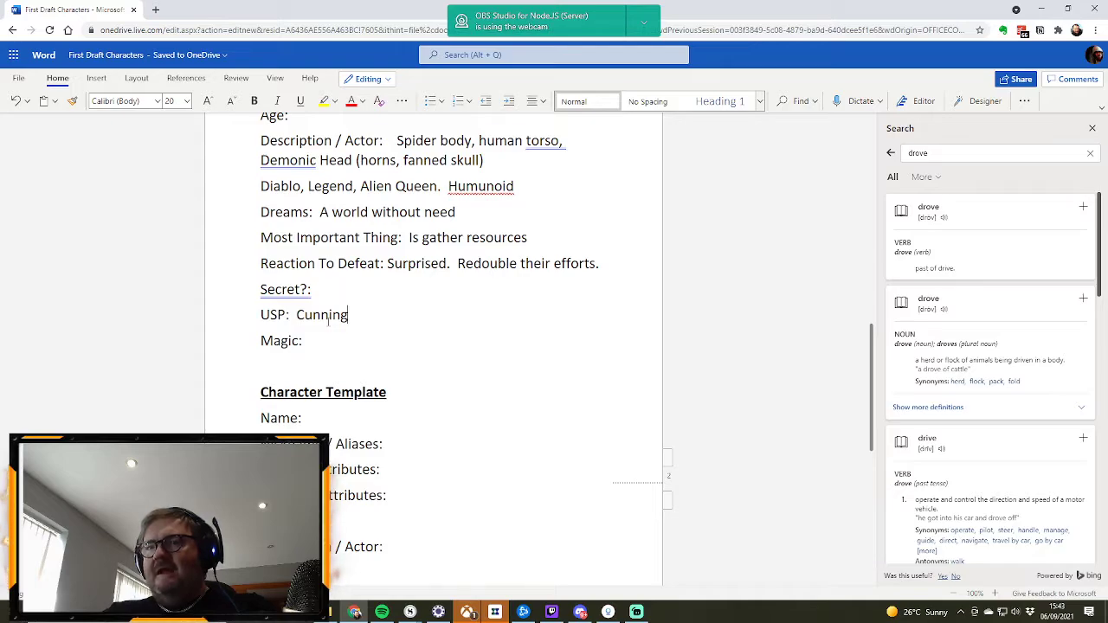
{"action": "key", "text": "BackSpace"}
{"action": "key", "text": "BackSpace"}
{"action": "key", "text": "BackSpace"}
{"action": "key", "text": "BackSpace"}
{"action": "key", "text": "BackSpace"}
{"action": "key", "text": "BackSpace"}
{"action": "key", "text": "BackSpace"}
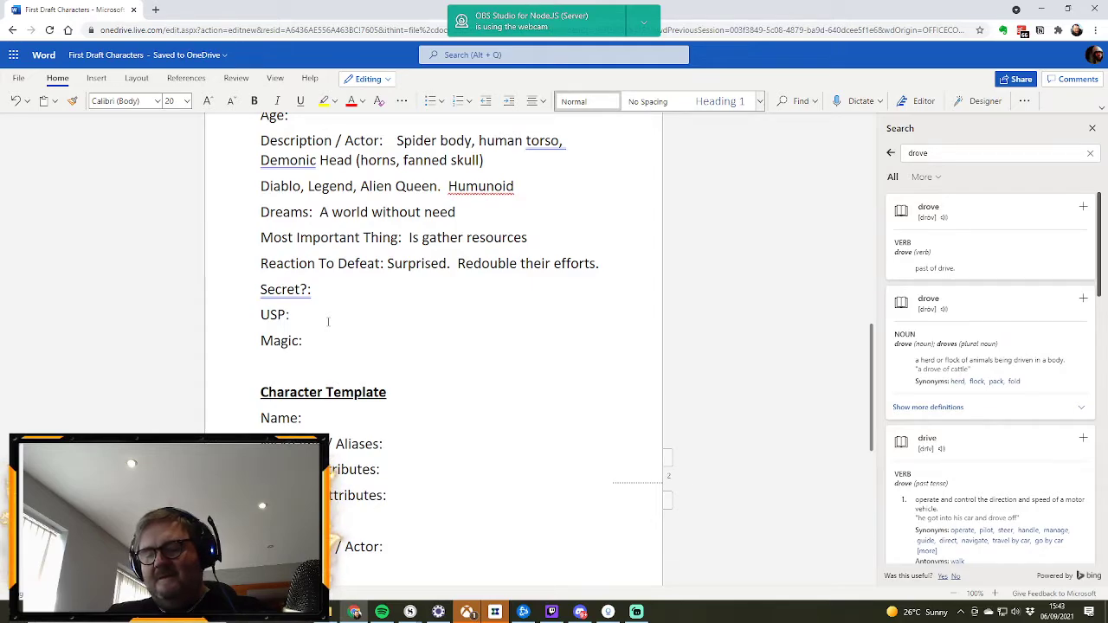
Step: Enter "Don’t have traditional needs" as the USP of the Jai’assia profile
{"action": "type", "text": "Don;"}
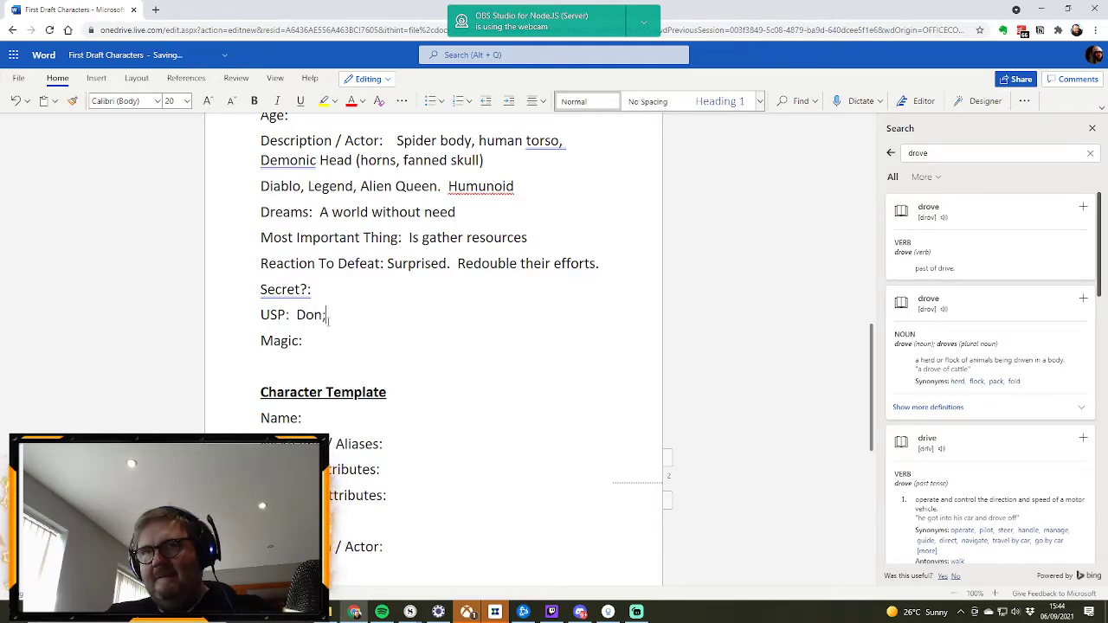
{"action": "key", "text": "BackSpace"}
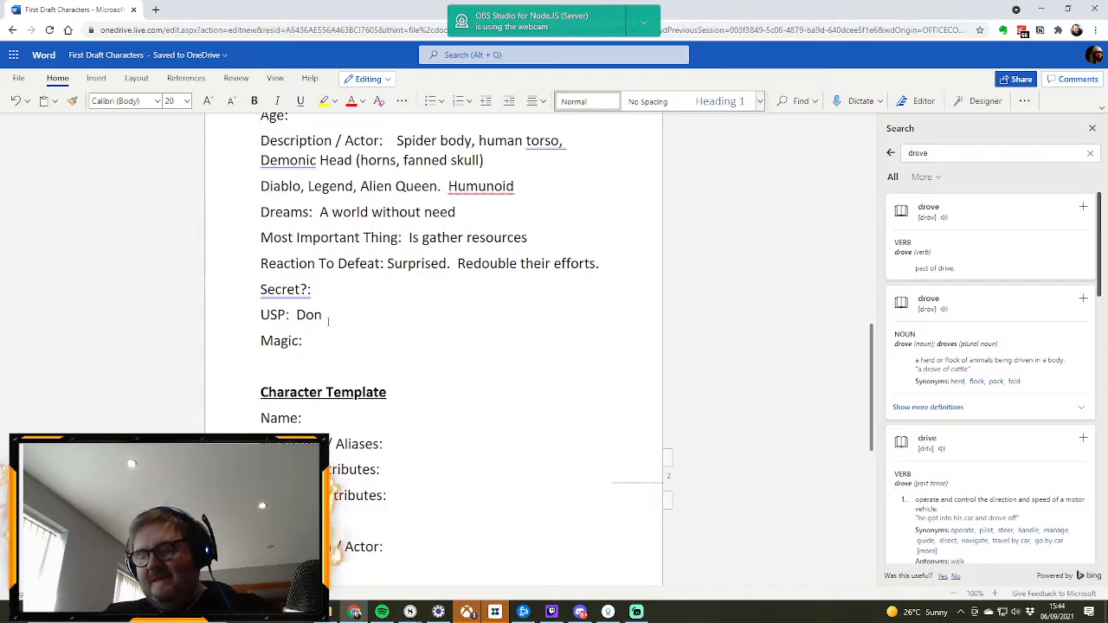
{"action": "type", "text": "'t have "}
{"action": "type", "text": "to"}
{"action": "key", "text": "BackSpace"}
{"action": "type", "text": "raditional "}
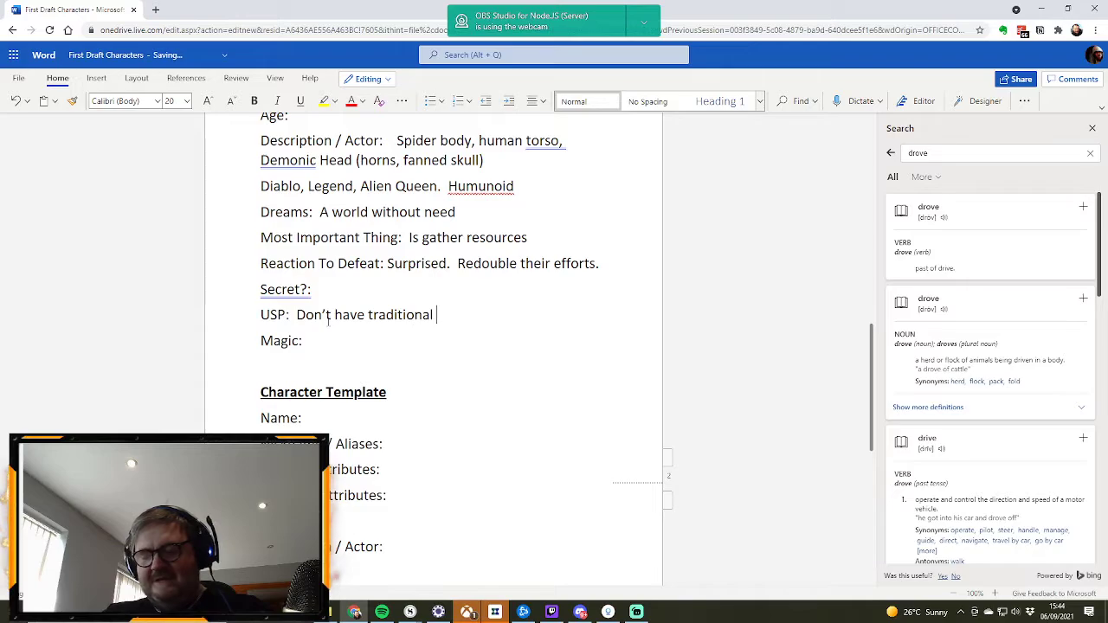
{"action": "type", "text": "needs"}
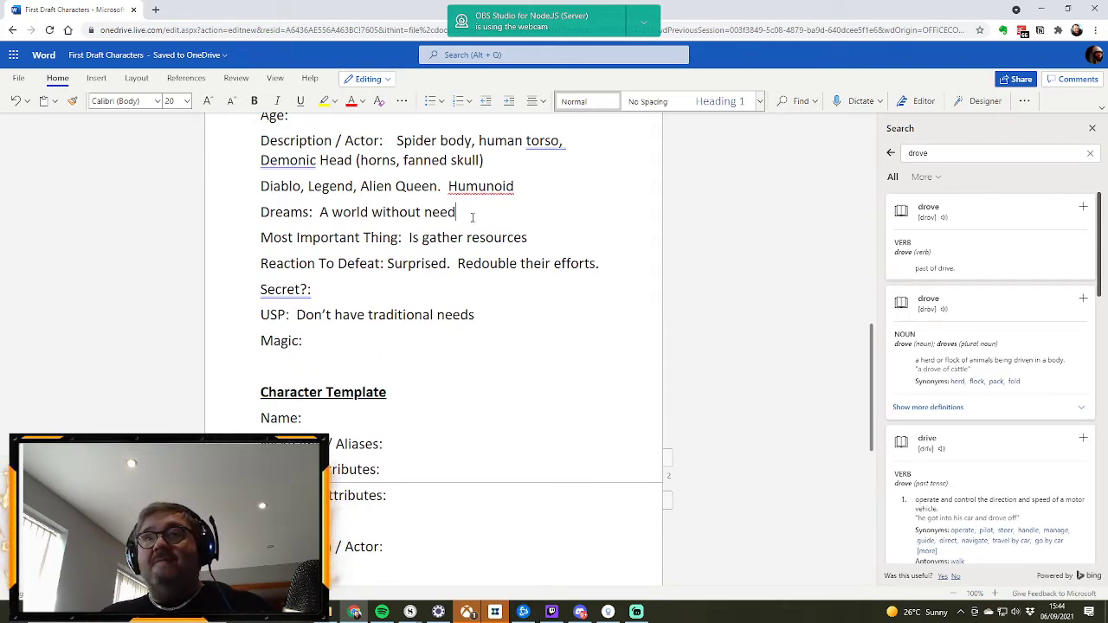
Step: Extend the Dreams entry of the Jai’assia profile with ", a new intelligent drove"
{"action": "type", "text": ", "}
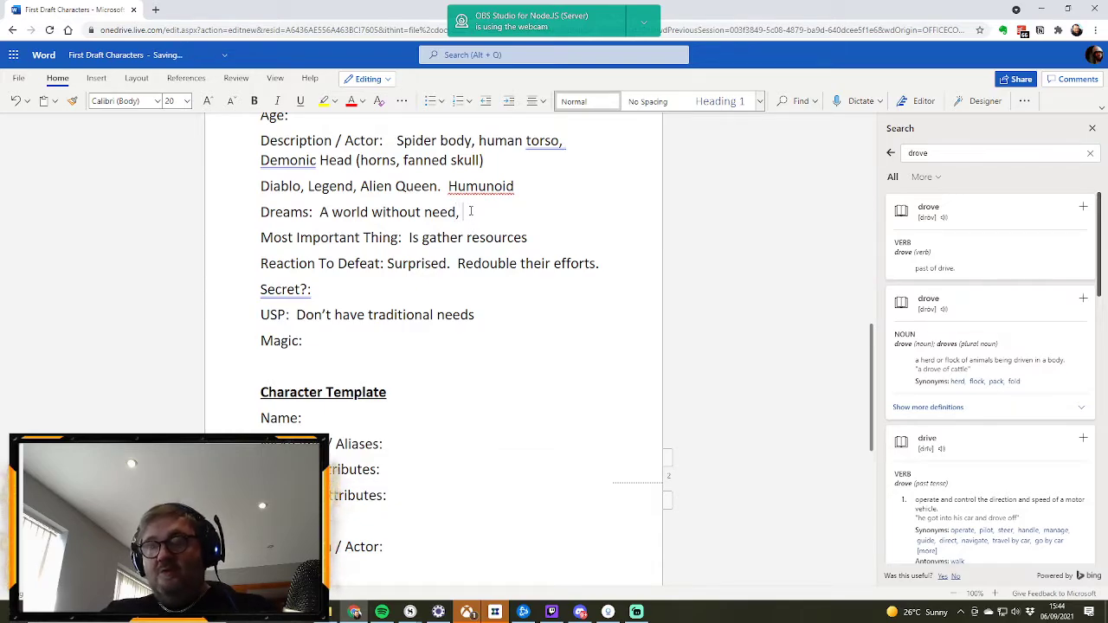
{"action": "type", "text": "a new "}
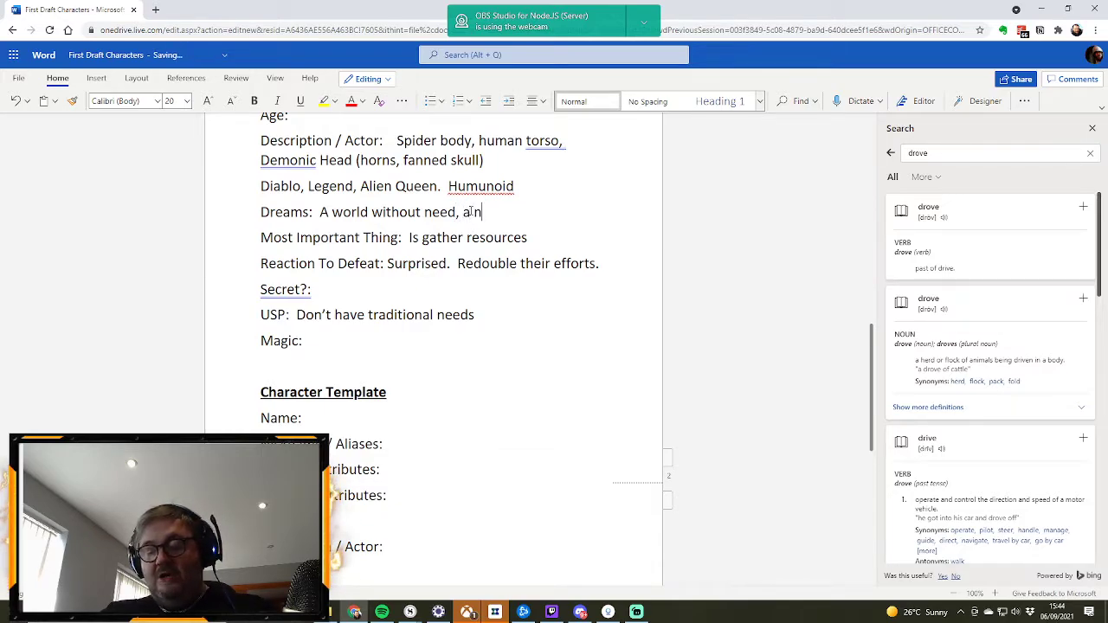
{"action": "type", "text": "inte"}
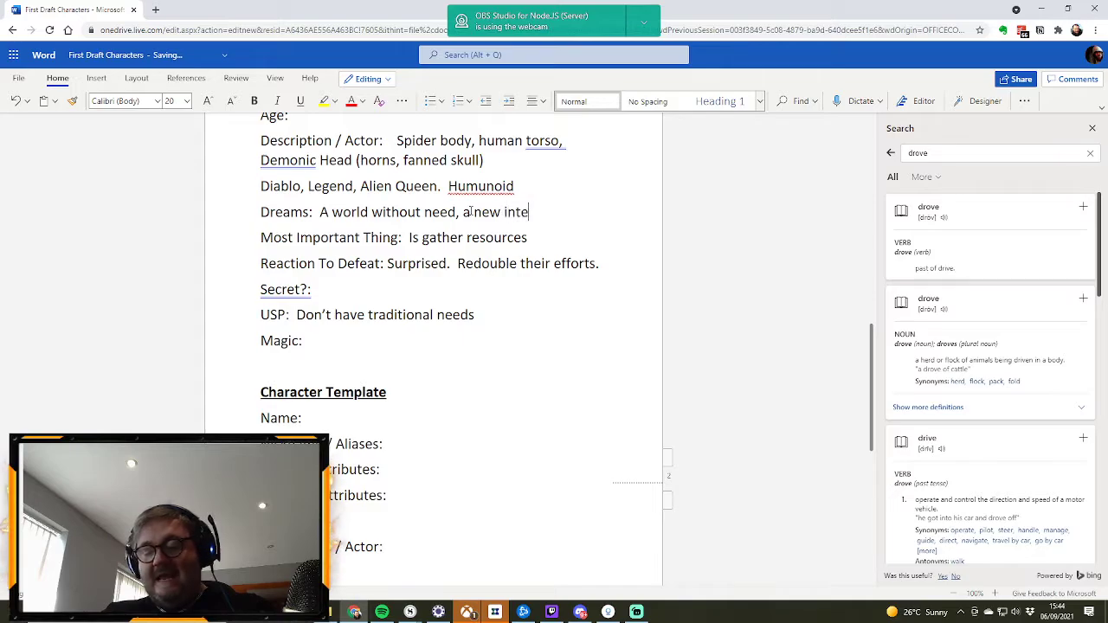
{"action": "type", "text": "lligent drove"}
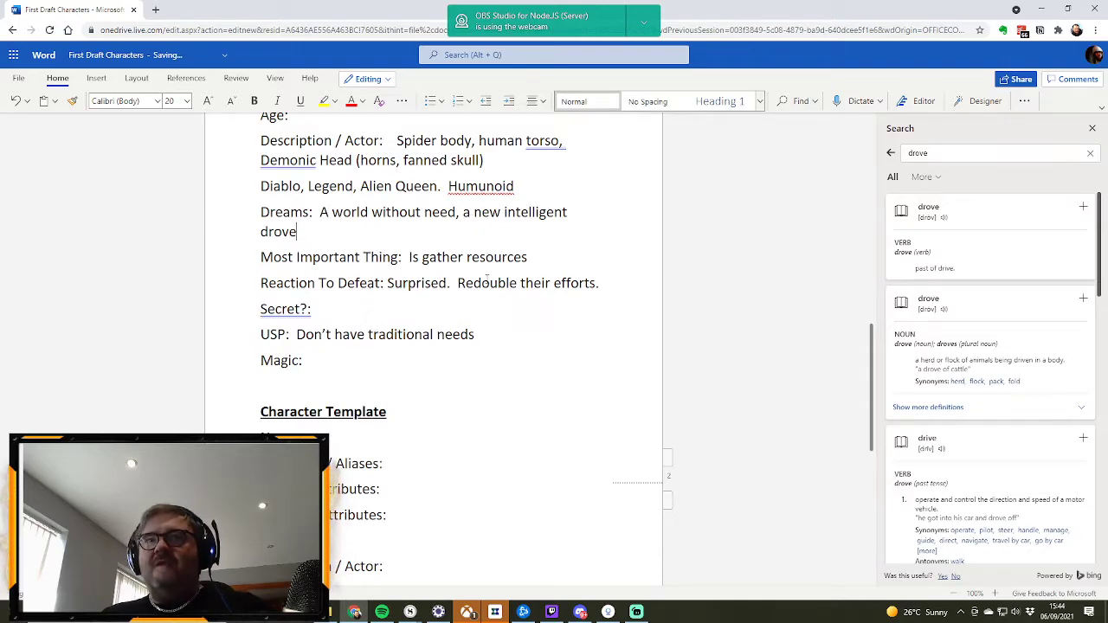
Step: Review the character list and the Kal’assia profile alongside the Jai’assia entries
{"action": "scroll", "coordinate": [479, 307], "scroll_direction": "down", "scroll_amount": 3}
{"action": "scroll", "coordinate": [479, 307], "scroll_direction": "up", "scroll_amount": 6}
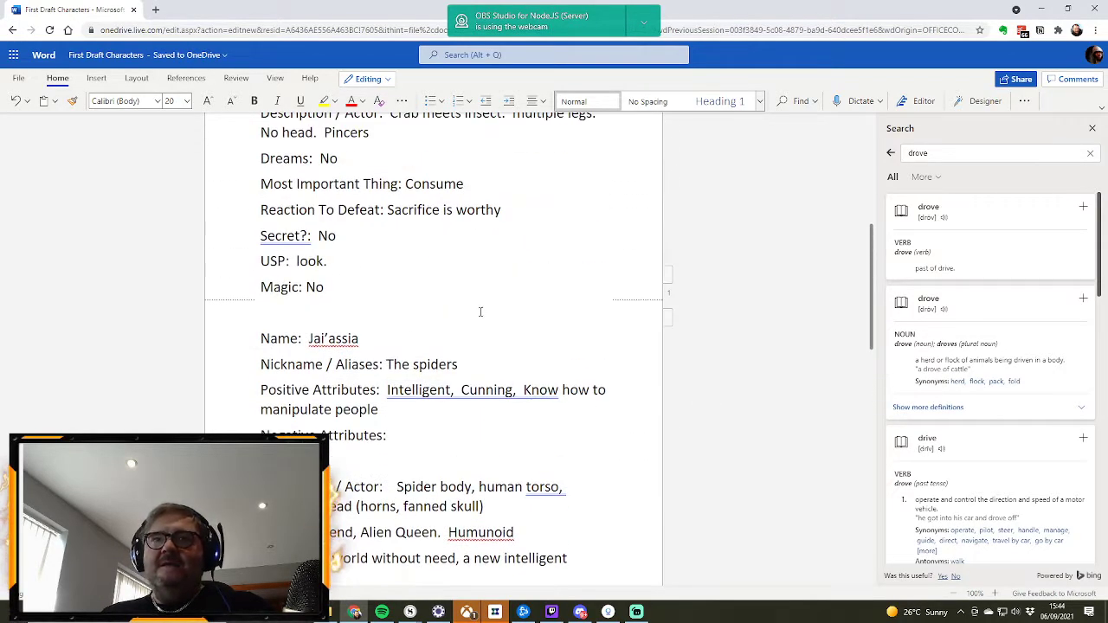
{"action": "scroll", "coordinate": [437, 312], "scroll_direction": "up", "scroll_amount": 3}
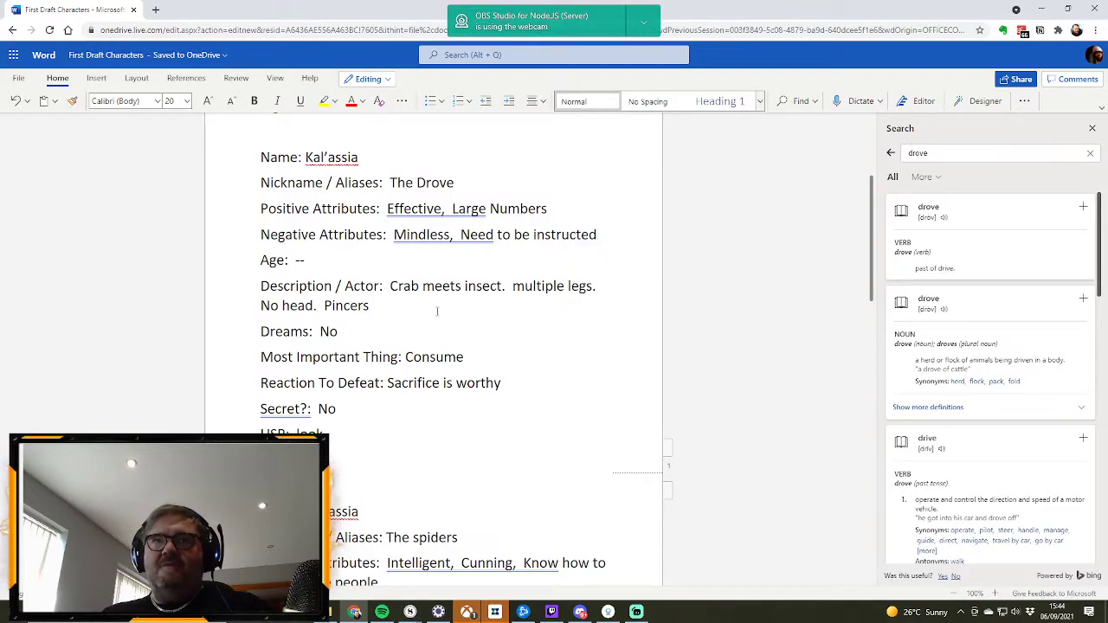
{"action": "scroll", "coordinate": [437, 311], "scroll_direction": "down", "scroll_amount": 3}
{"action": "scroll", "coordinate": [437, 312], "scroll_direction": "up", "scroll_amount": 5}
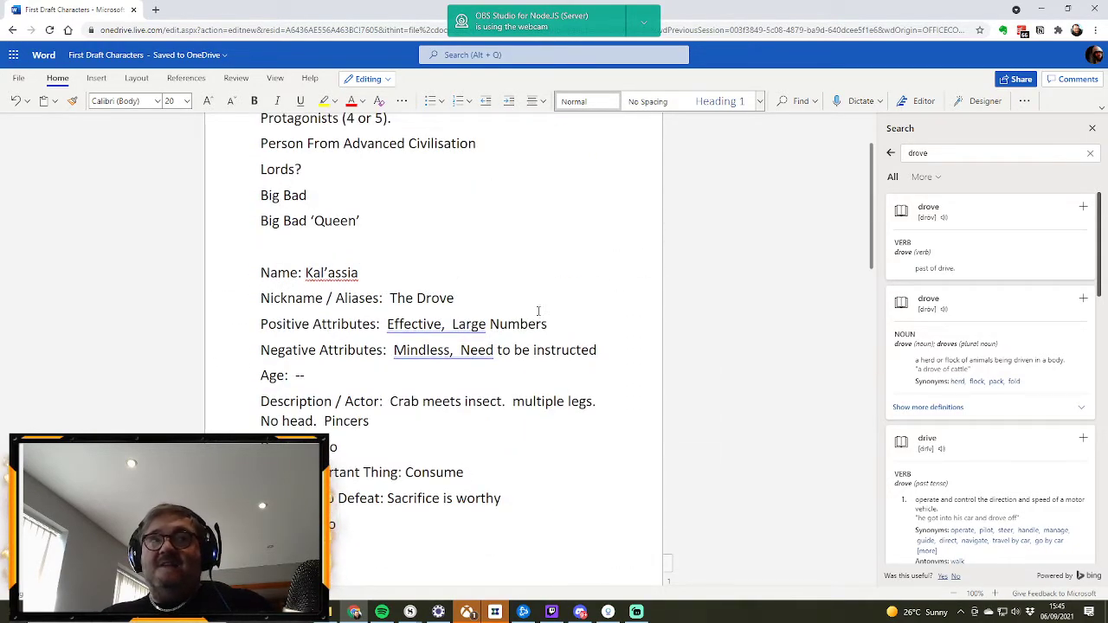
{"action": "scroll", "coordinate": [433, 338], "scroll_direction": "down", "scroll_amount": 3}
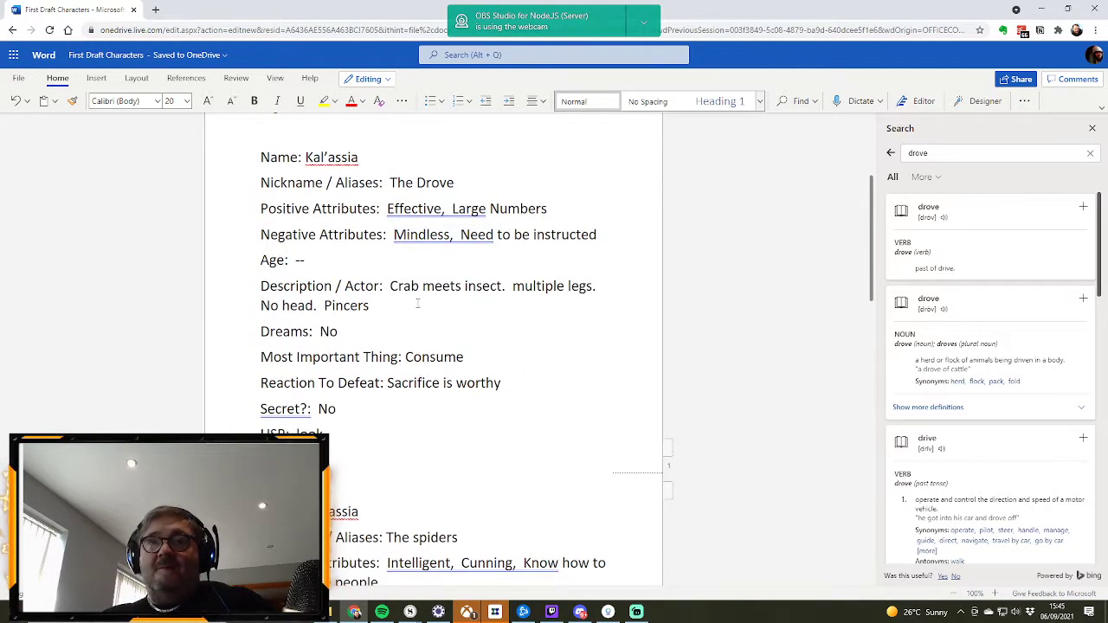
{"action": "scroll", "coordinate": [507, 352], "scroll_direction": "down", "scroll_amount": 2}
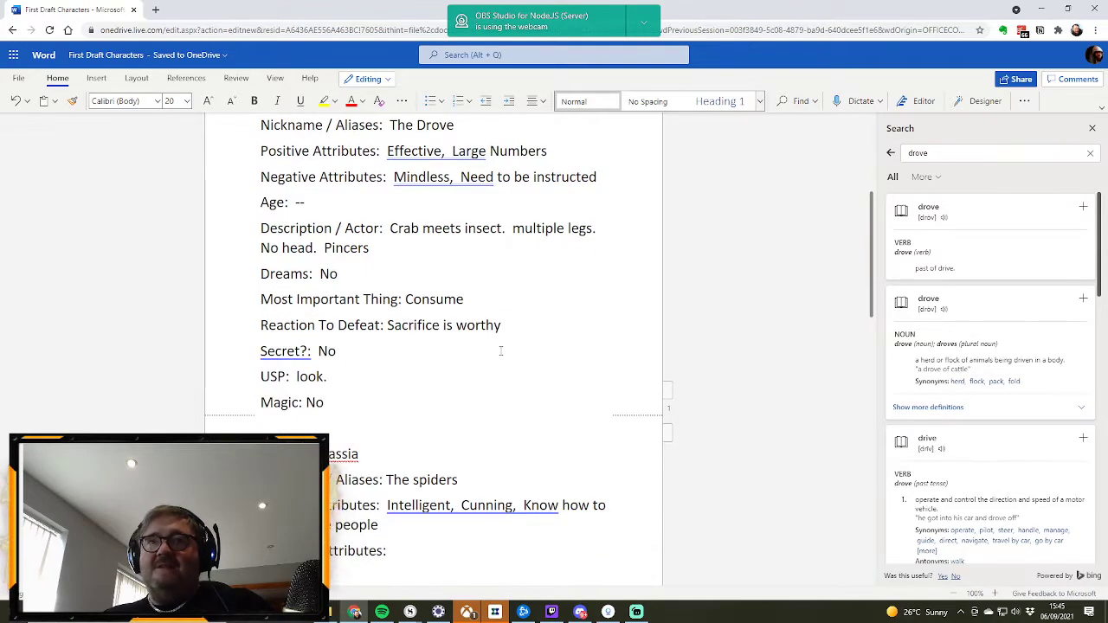
{"action": "scroll", "coordinate": [494, 345], "scroll_direction": "down", "scroll_amount": 3}
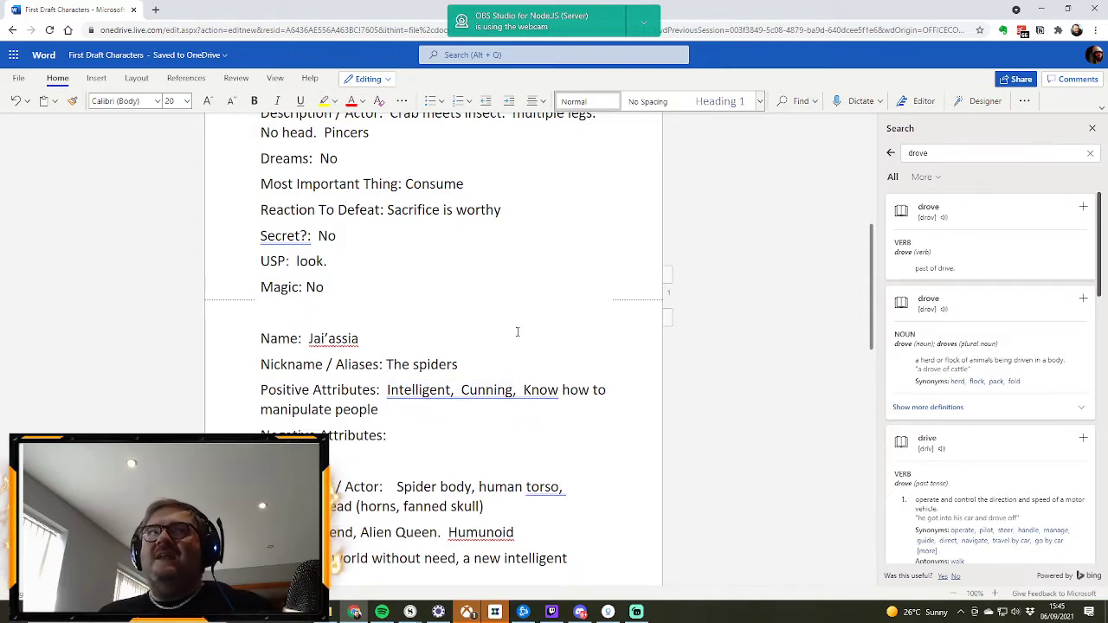
Step: Reread the Jai’assia profile from Name to USP and compare it with the Kal’assia profile and the planned character list
{"action": "scroll", "coordinate": [494, 318], "scroll_direction": "down", "scroll_amount": 3}
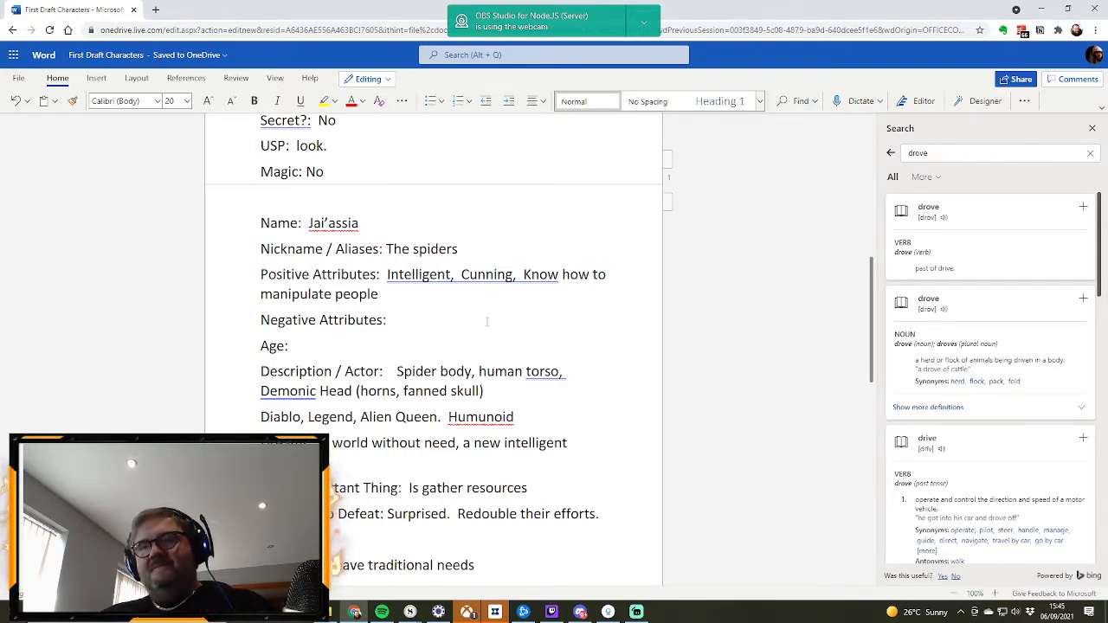
{"action": "scroll", "coordinate": [466, 302], "scroll_direction": "down", "scroll_amount": 1}
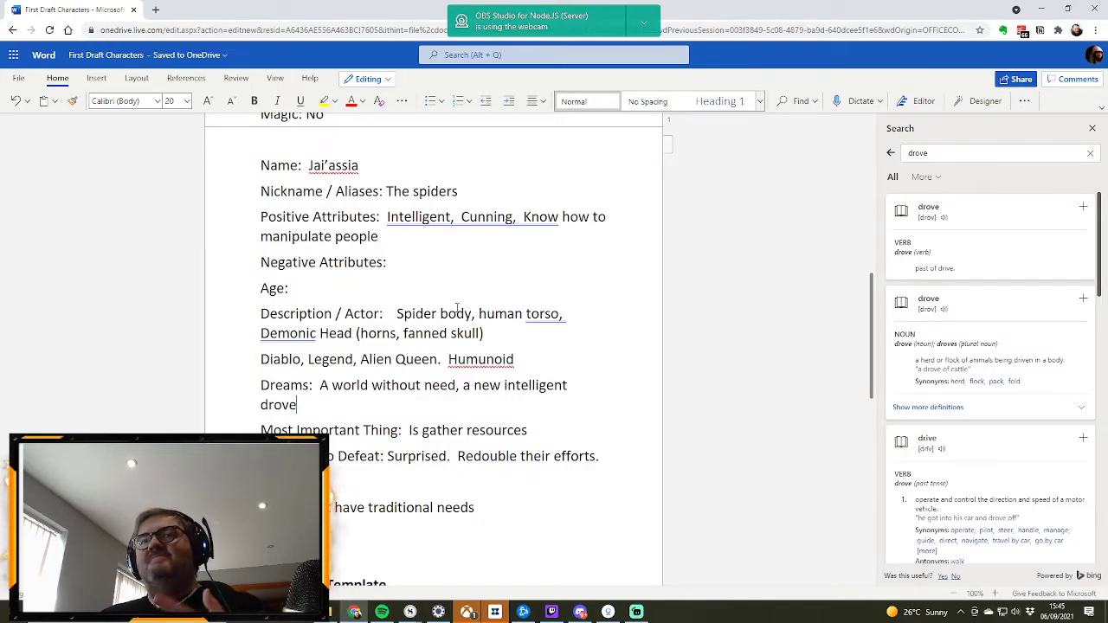
{"action": "scroll", "coordinate": [457, 310], "scroll_direction": "down", "scroll_amount": 1}
{"action": "scroll", "coordinate": [457, 308], "scroll_direction": "down", "scroll_amount": 1}
{"action": "scroll", "coordinate": [457, 308], "scroll_direction": "up", "scroll_amount": 1}
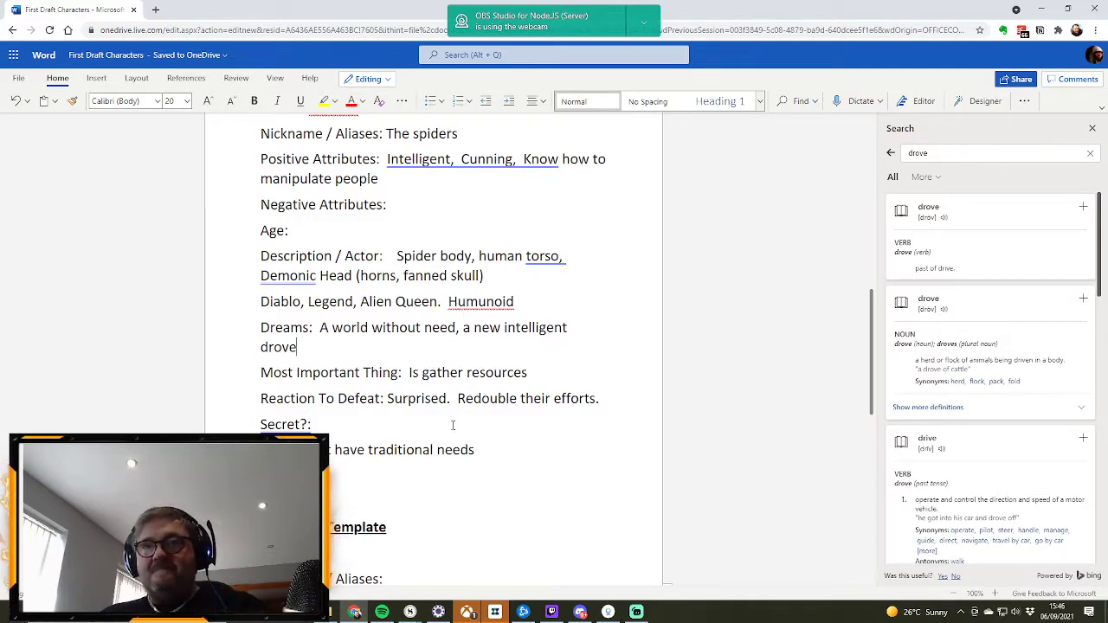
{"action": "scroll", "coordinate": [453, 424], "scroll_direction": "up", "scroll_amount": 8}
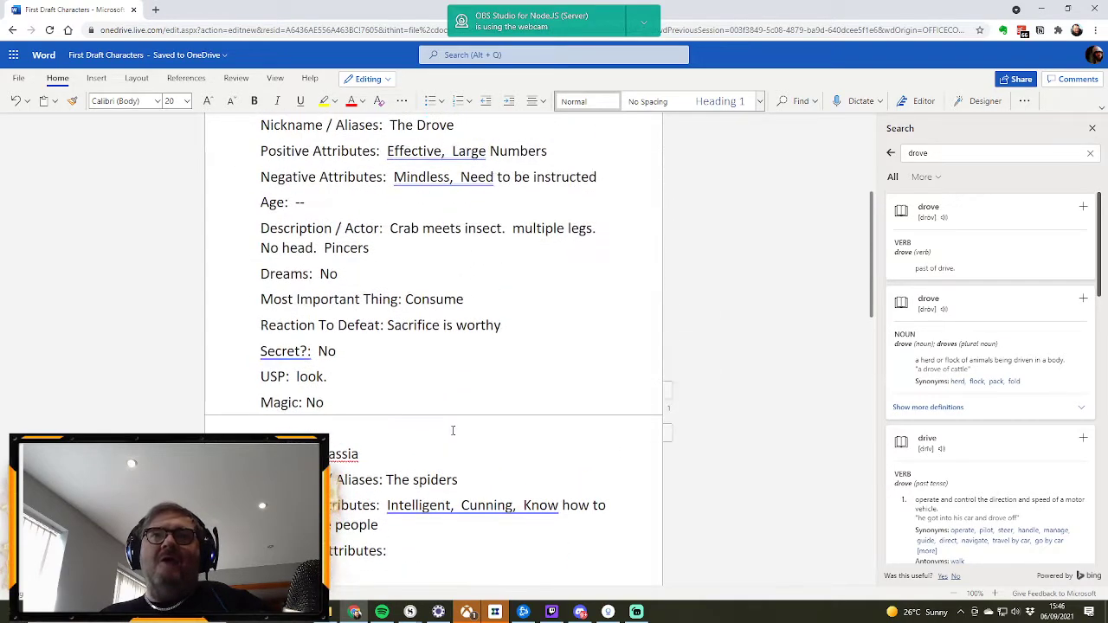
{"action": "scroll", "coordinate": [452, 430], "scroll_direction": "down", "scroll_amount": 5}
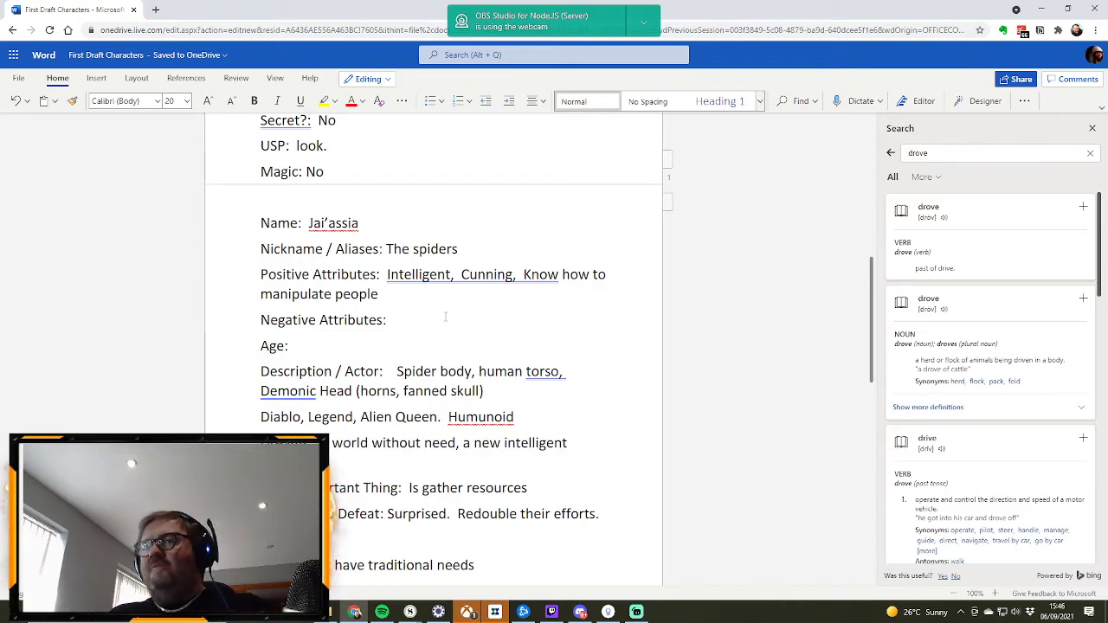
{"action": "scroll", "coordinate": [432, 347], "scroll_direction": "up", "scroll_amount": 5}
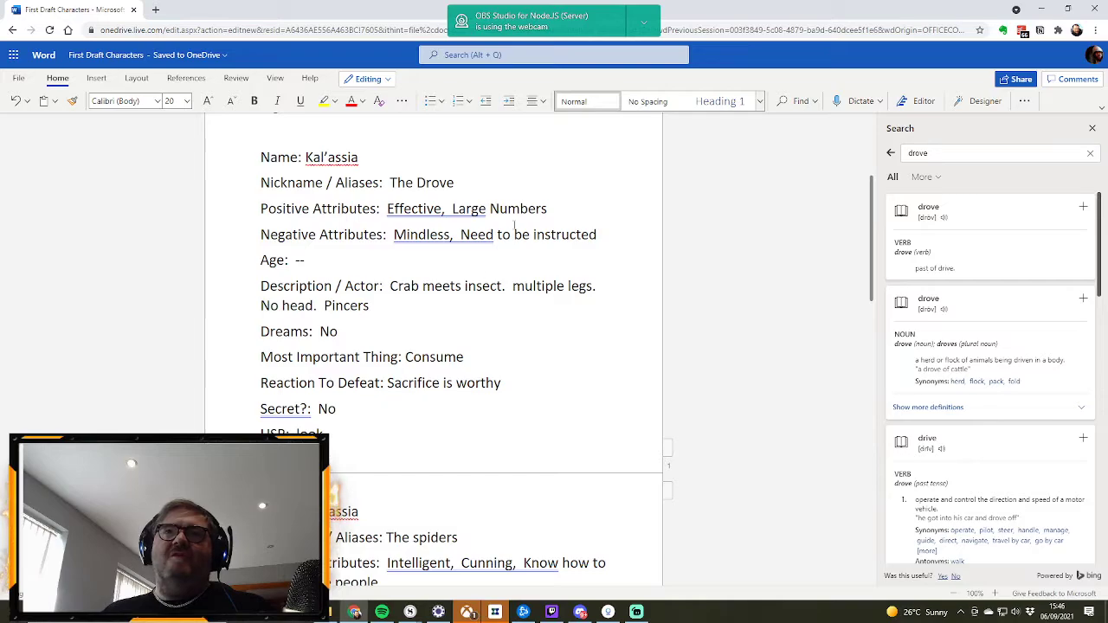
{"action": "scroll", "coordinate": [477, 320], "scroll_direction": "down", "scroll_amount": 2}
{"action": "scroll", "coordinate": [548, 410], "scroll_direction": "up", "scroll_amount": 3}
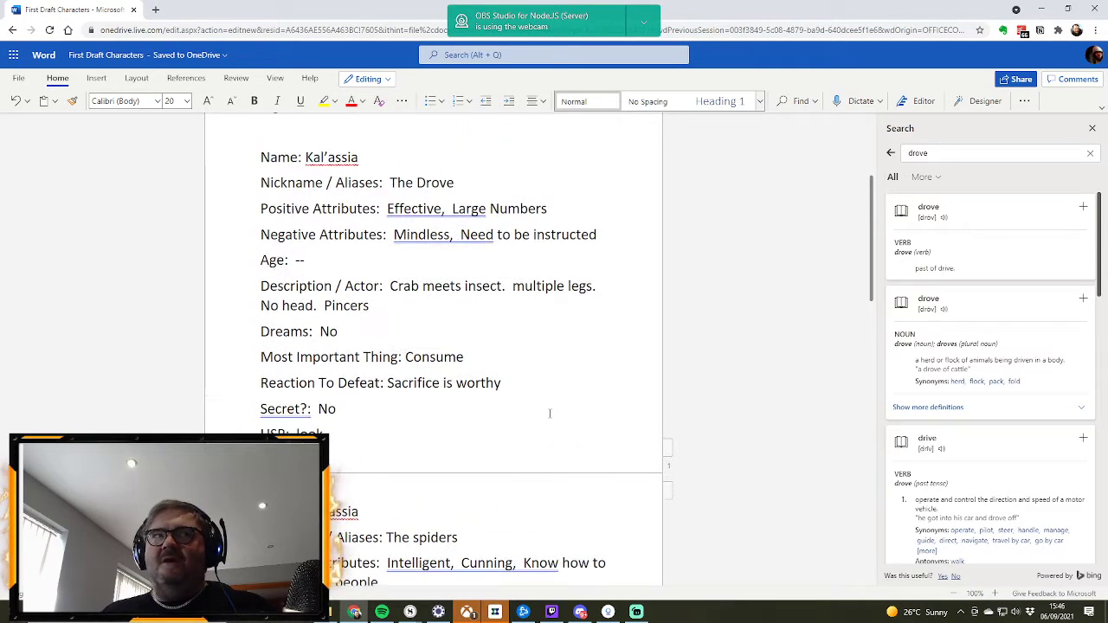
{"action": "scroll", "coordinate": [549, 415], "scroll_direction": "down", "scroll_amount": 6}
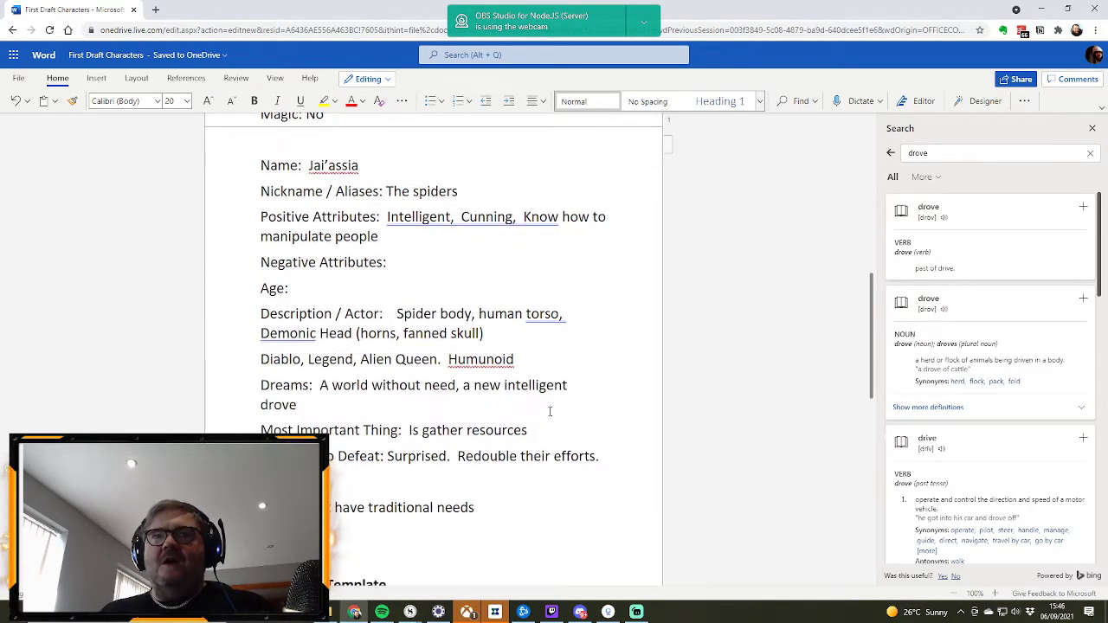
{"action": "scroll", "coordinate": [549, 411], "scroll_direction": "down", "scroll_amount": 2}
{"action": "scroll", "coordinate": [549, 410], "scroll_direction": "up", "scroll_amount": 12}
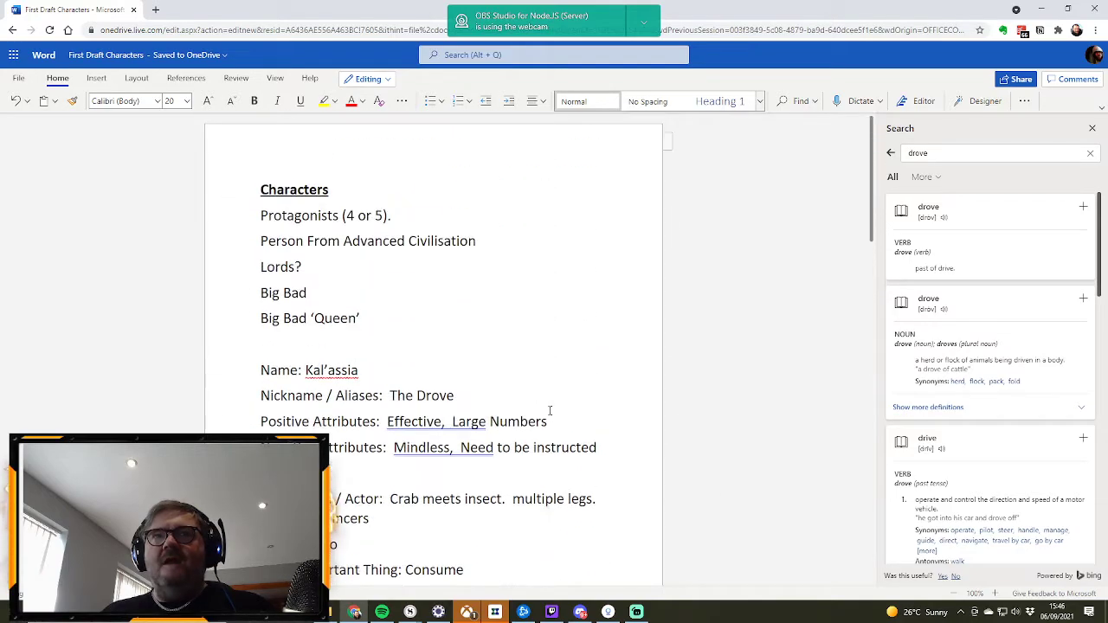
{"action": "scroll", "coordinate": [463, 399], "scroll_direction": "down", "scroll_amount": 2}
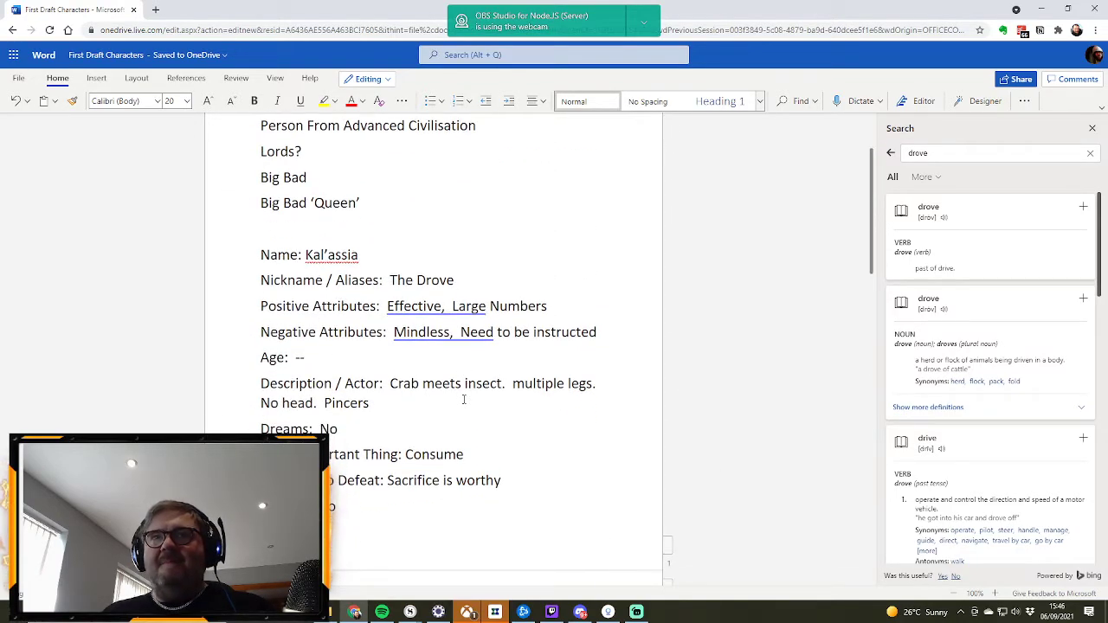
{"action": "scroll", "coordinate": [463, 399], "scroll_direction": "up", "scroll_amount": 2}
Step: Copy the blank fields of the Character Template and paste them between the character list and the Kal’assia profile
{"action": "scroll", "coordinate": [455, 397], "scroll_direction": "down", "scroll_amount": 11}
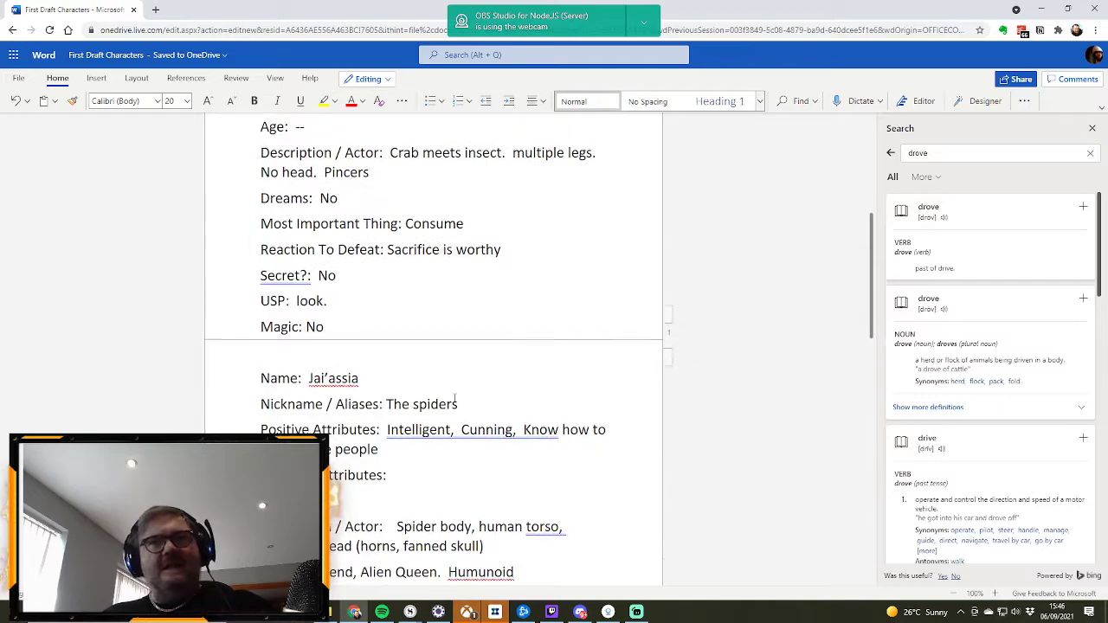
{"action": "scroll", "coordinate": [454, 398], "scroll_direction": "down", "scroll_amount": 5}
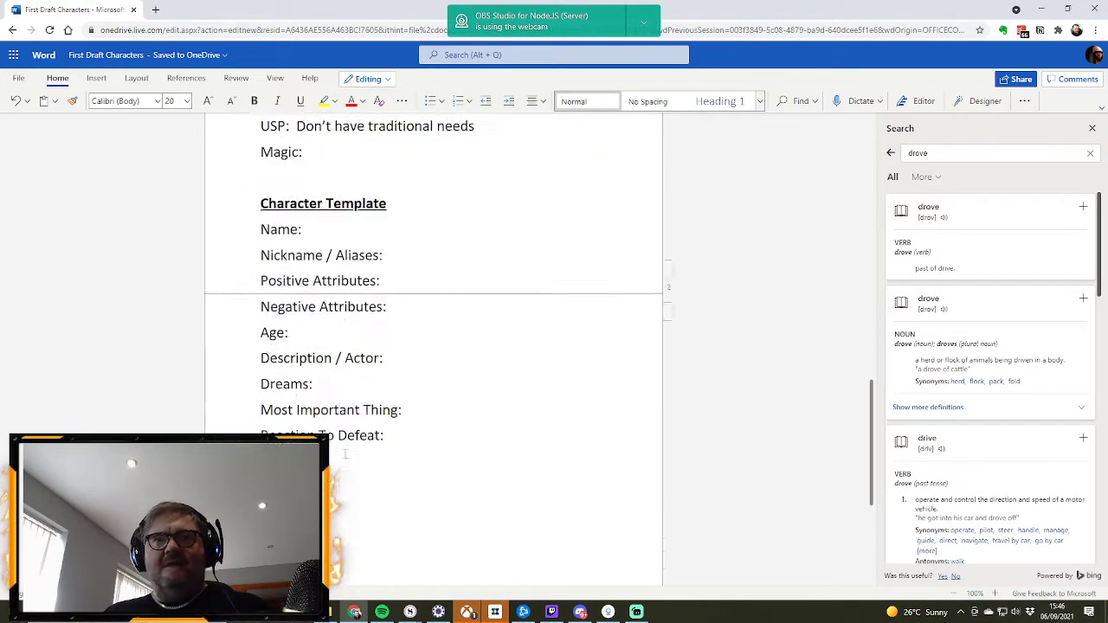
{"action": "left_click_drag", "start_coordinate": [313, 423], "coordinate": [227, 199]}
{"action": "key", "text": "ctrl+c"}
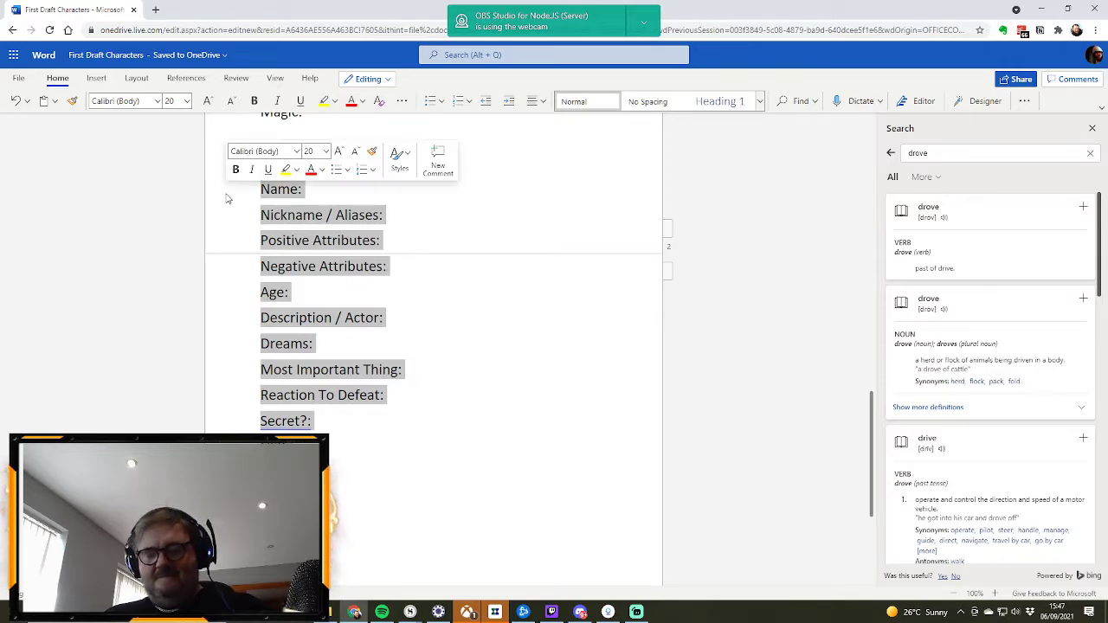
{"action": "scroll", "coordinate": [465, 321], "scroll_direction": "up", "scroll_amount": 6}
{"action": "scroll", "coordinate": [466, 325], "scroll_direction": "up", "scroll_amount": 12}
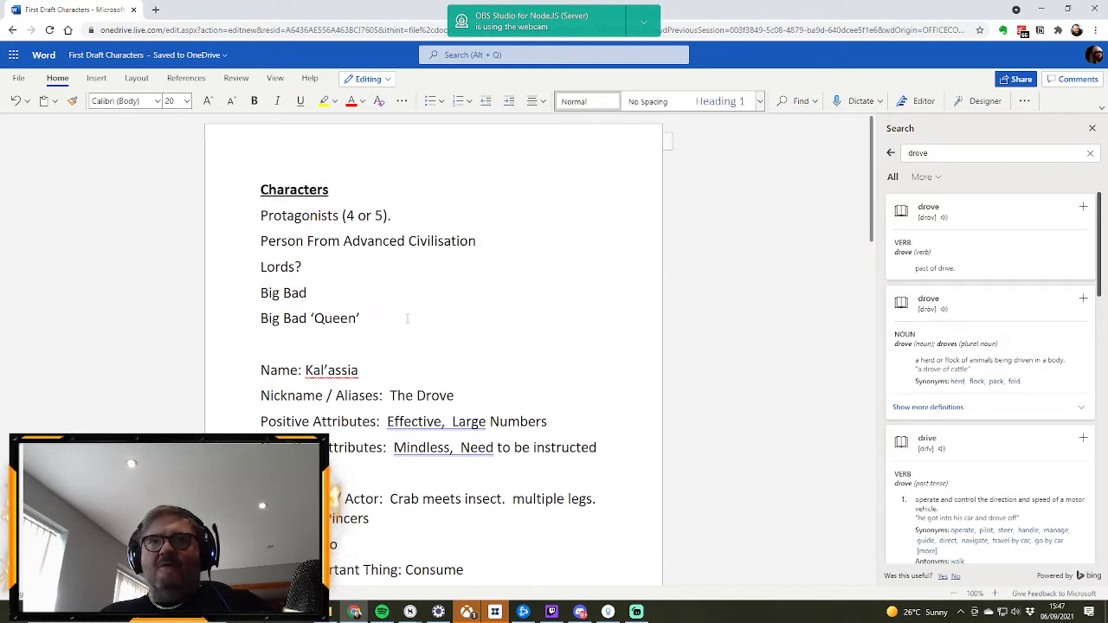
{"action": "key", "text": "Return"}
{"action": "key", "text": "Return"}
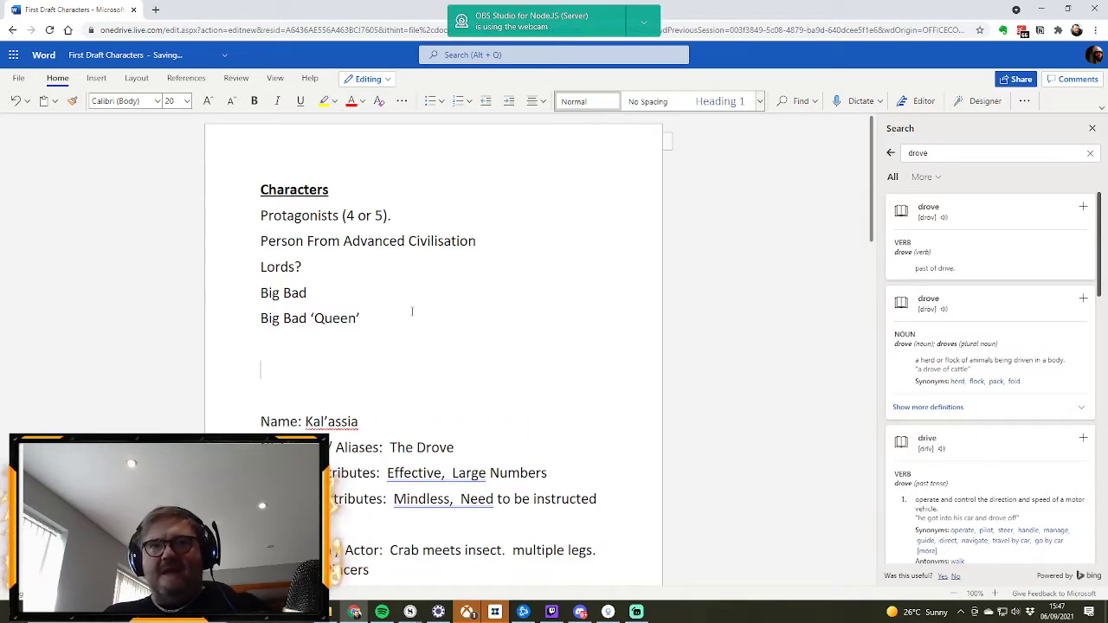
{"action": "key", "text": "ctrl+v"}
Step: In the new profile, enter "Lord Farquar" as the Name, with single spacing, and "Lord Fartarse" as the Nickname / Aliases
{"action": "left_click", "coordinate": [333, 204]}
{"action": "type", "text": "Lord"}
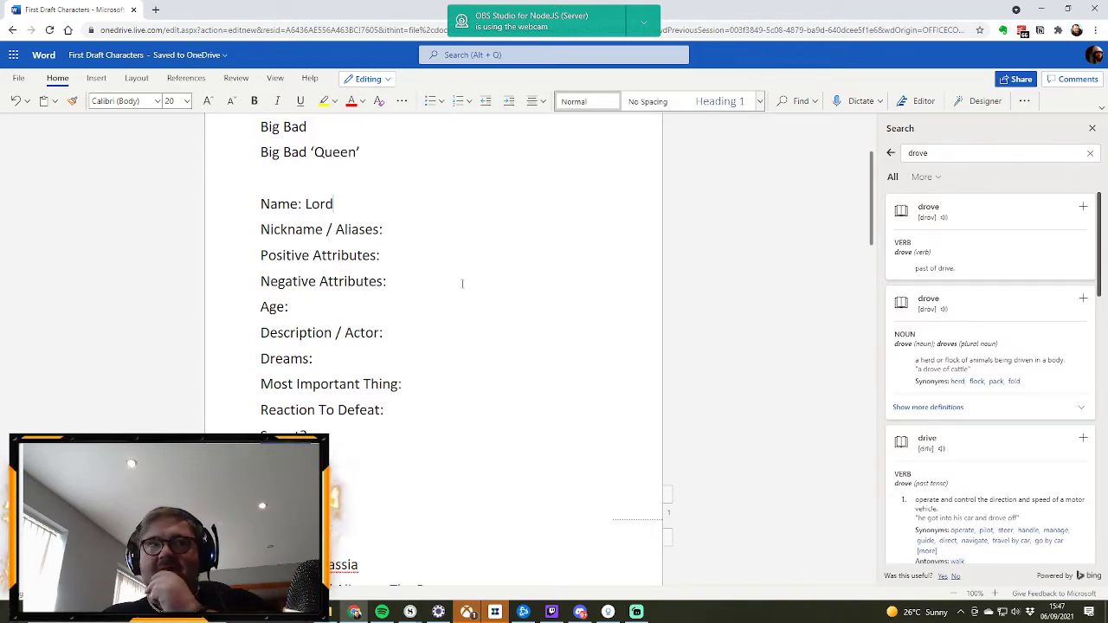
{"action": "left_click", "coordinate": [421, 228]}
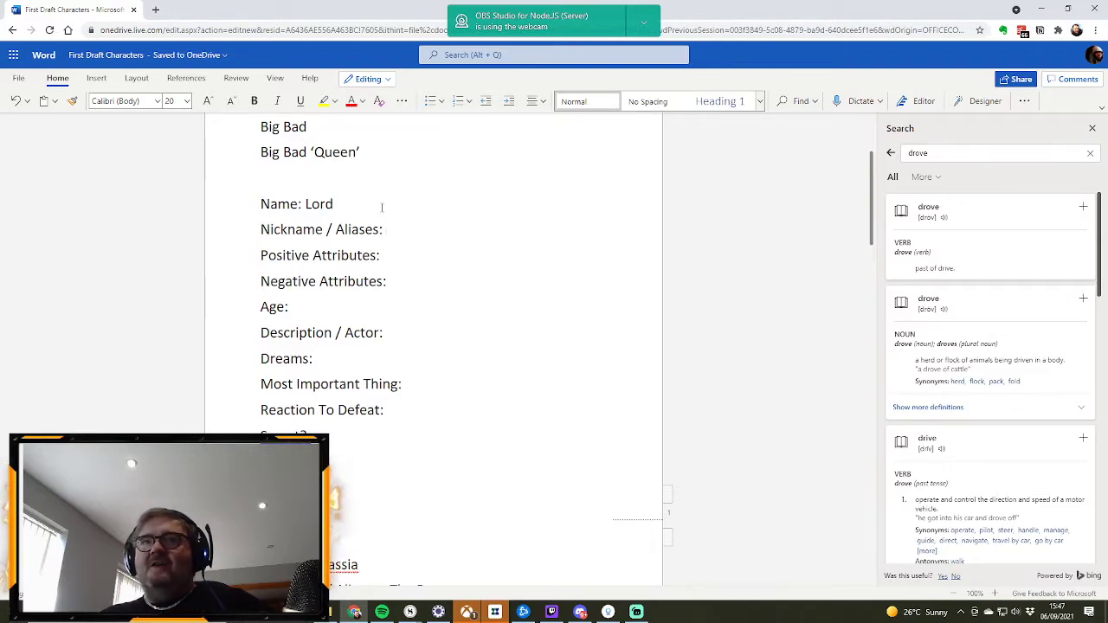
{"action": "type", "text": "F"}
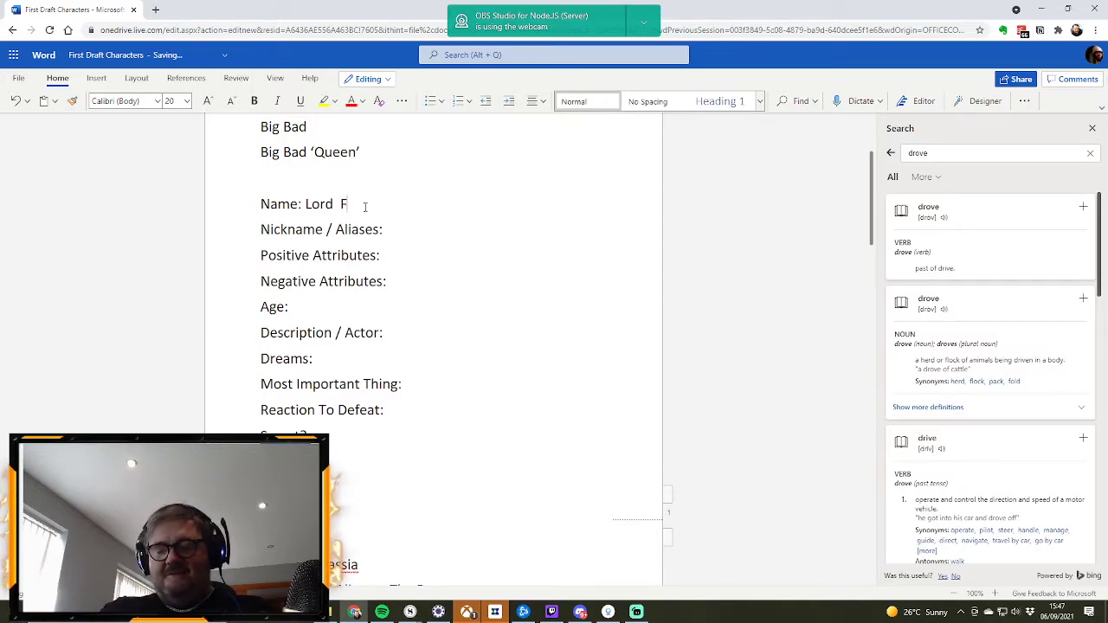
{"action": "type", "text": "arquar"}
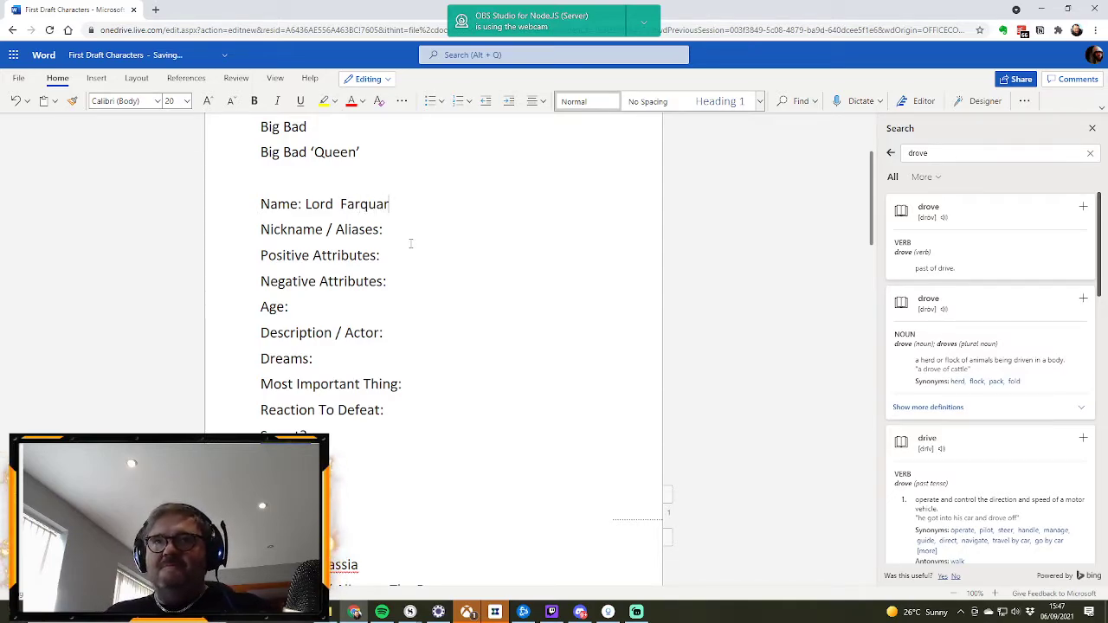
{"action": "type", "text": "Lord"}
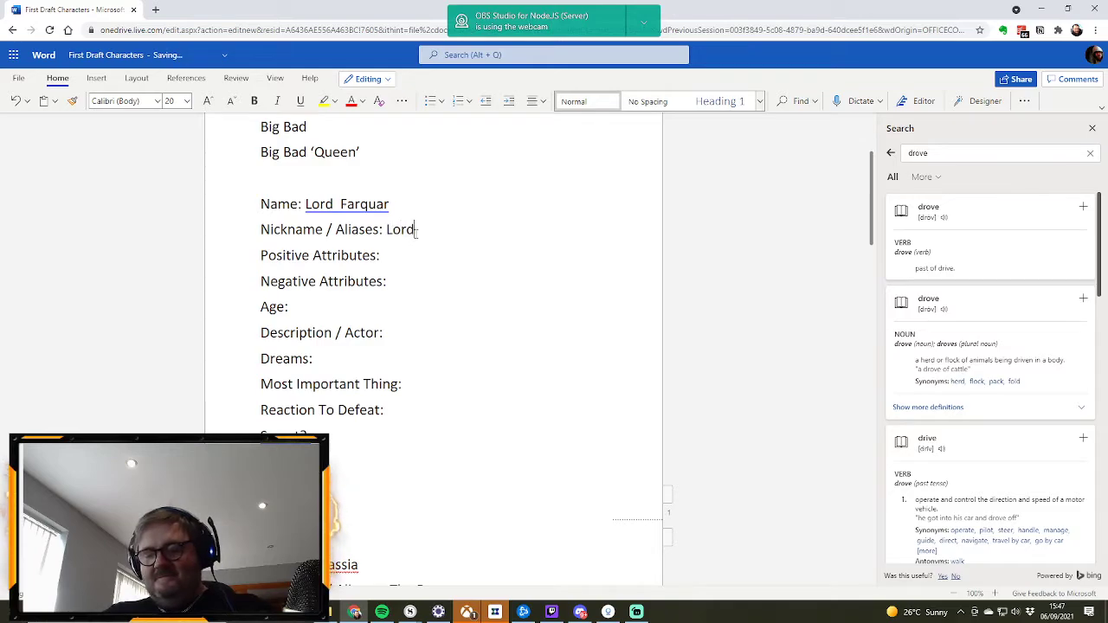
{"action": "type", "text": " Fartarse"}
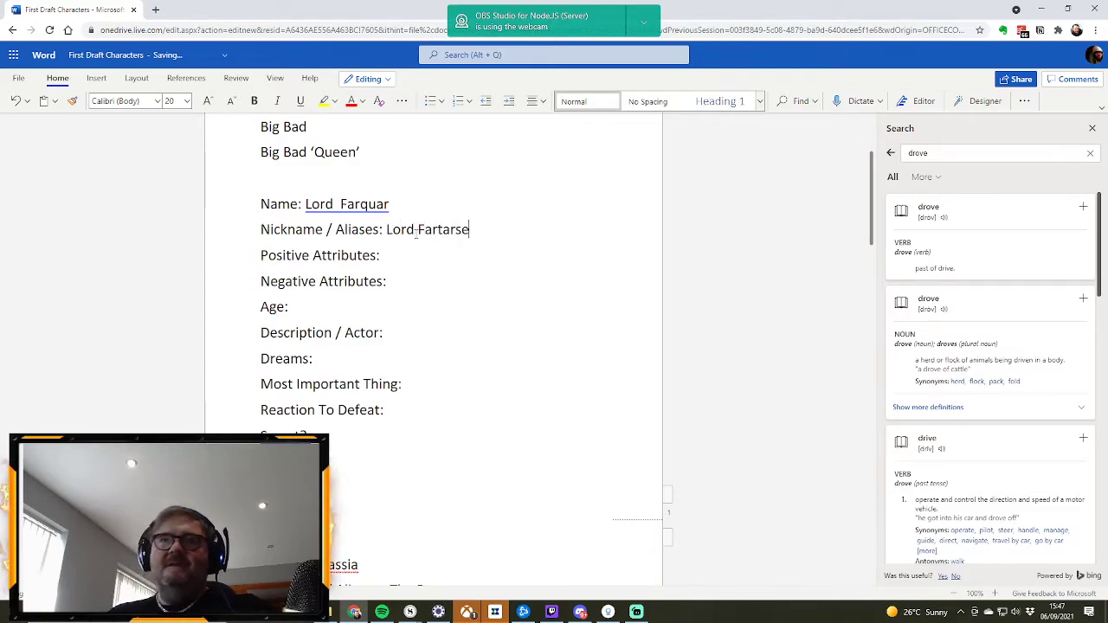
{"action": "left_click", "coordinate": [341, 204]}
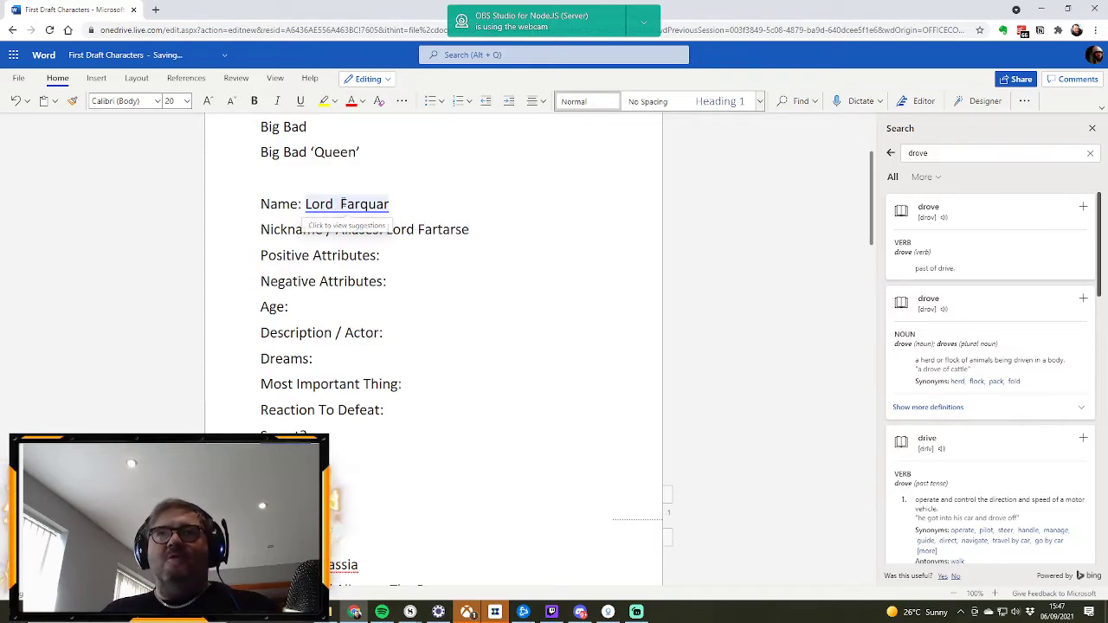
{"action": "key", "text": "BackSpace"}
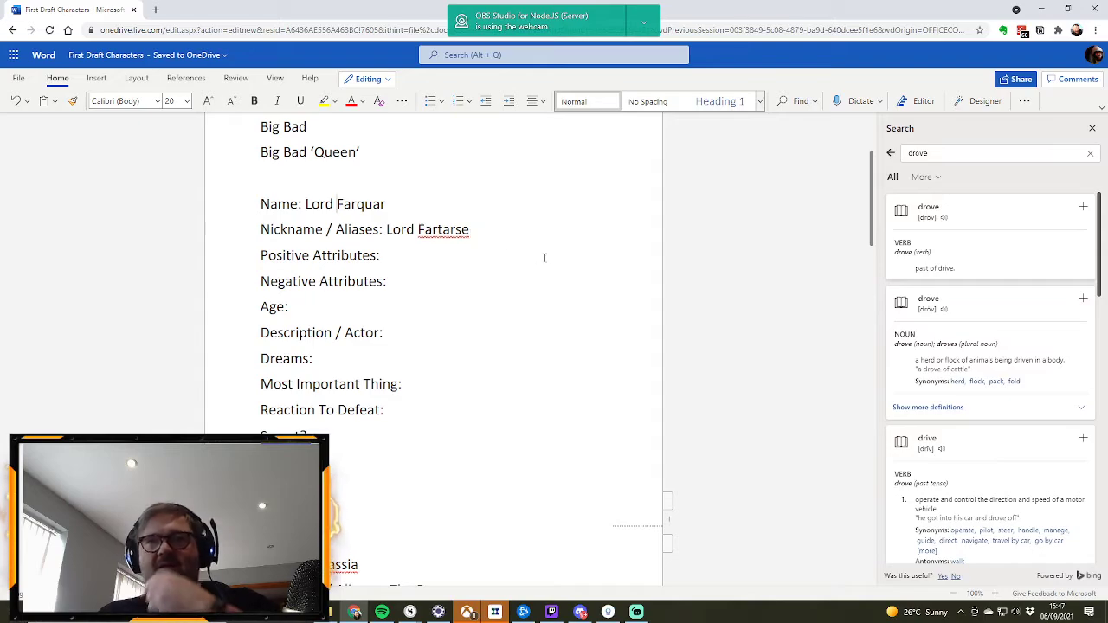
Step: Delete "Farquar" from the Name and "Fartarse" from the Nickname / Aliases, keeping only "Lord" in both entries
{"action": "double_click", "coordinate": [364, 206]}
{"action": "key", "text": "BackSpace"}
{"action": "double_click", "coordinate": [464, 229]}
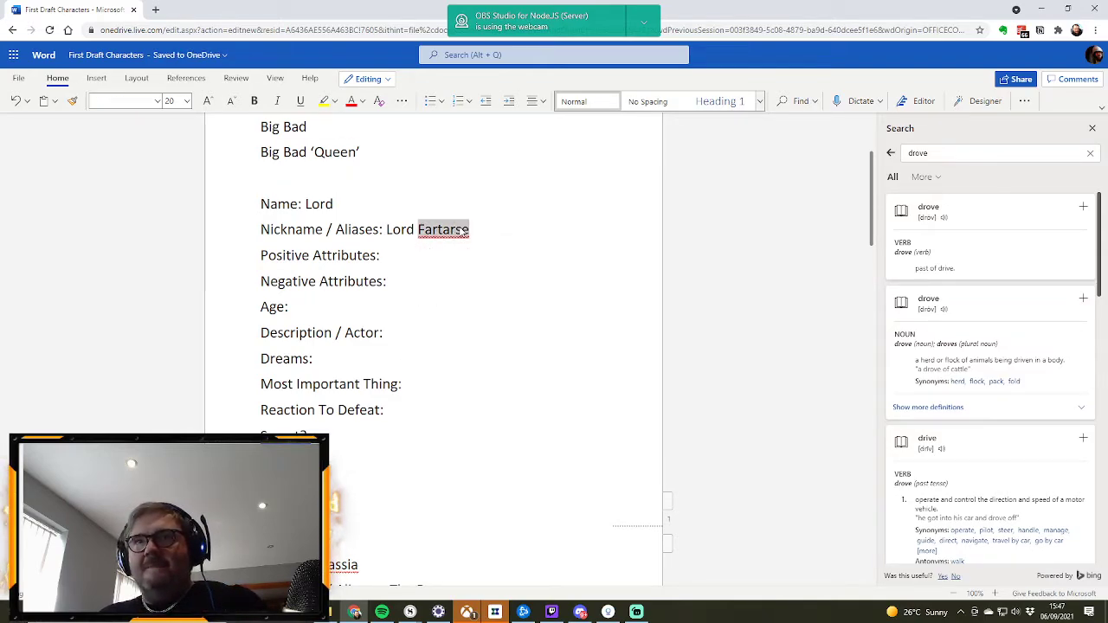
{"action": "key", "text": "BackSpace"}
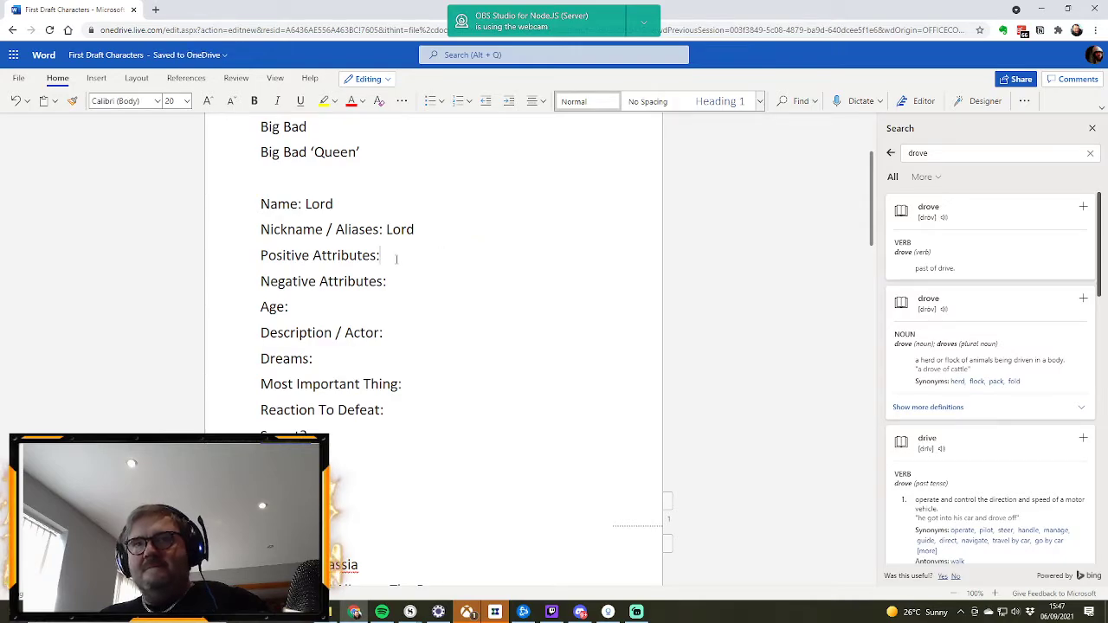
Step: Enter "As lords go, pretty good. fair their serfs. Plenty of food" as the Positive Attributes of the Lord profile
{"action": "left_click", "coordinate": [385, 255]}
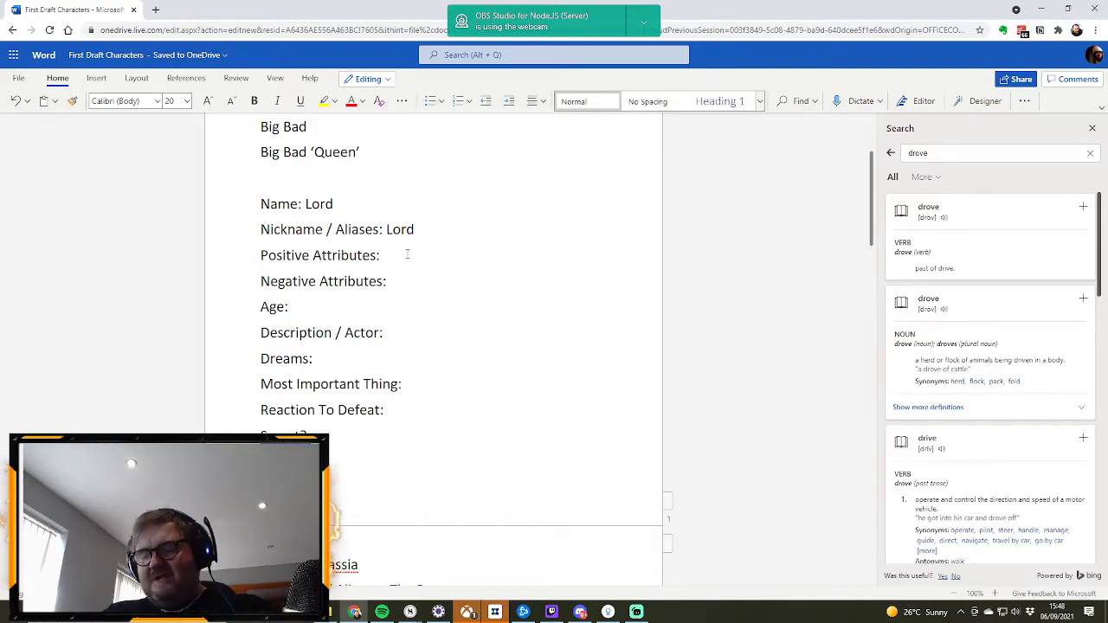
{"action": "type", "text": "As lords go"}
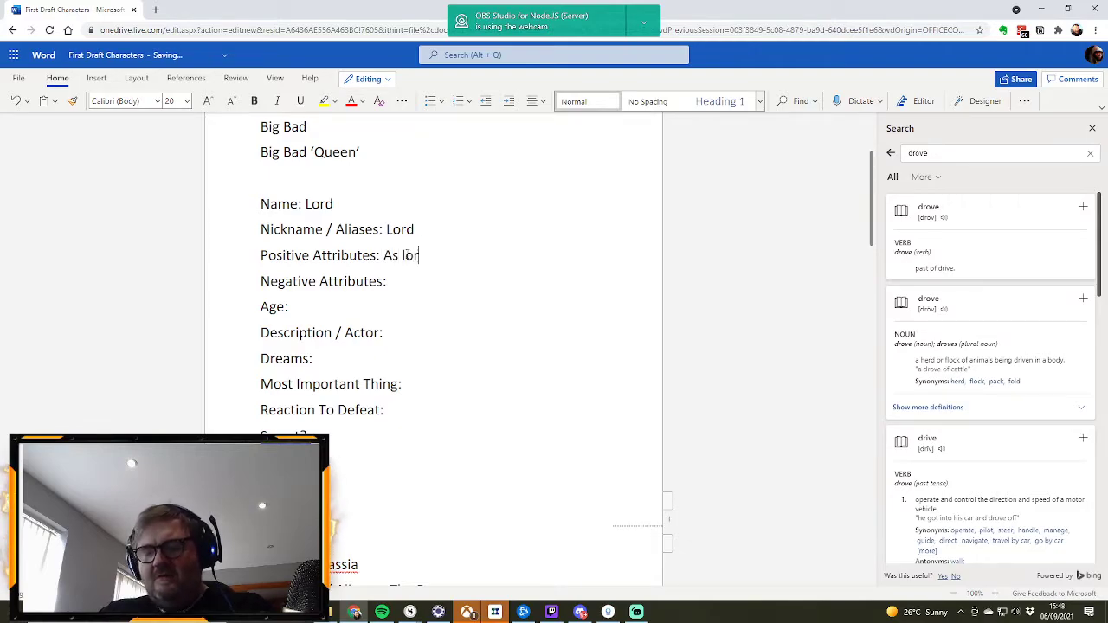
{"action": "type", "text": "pret"}
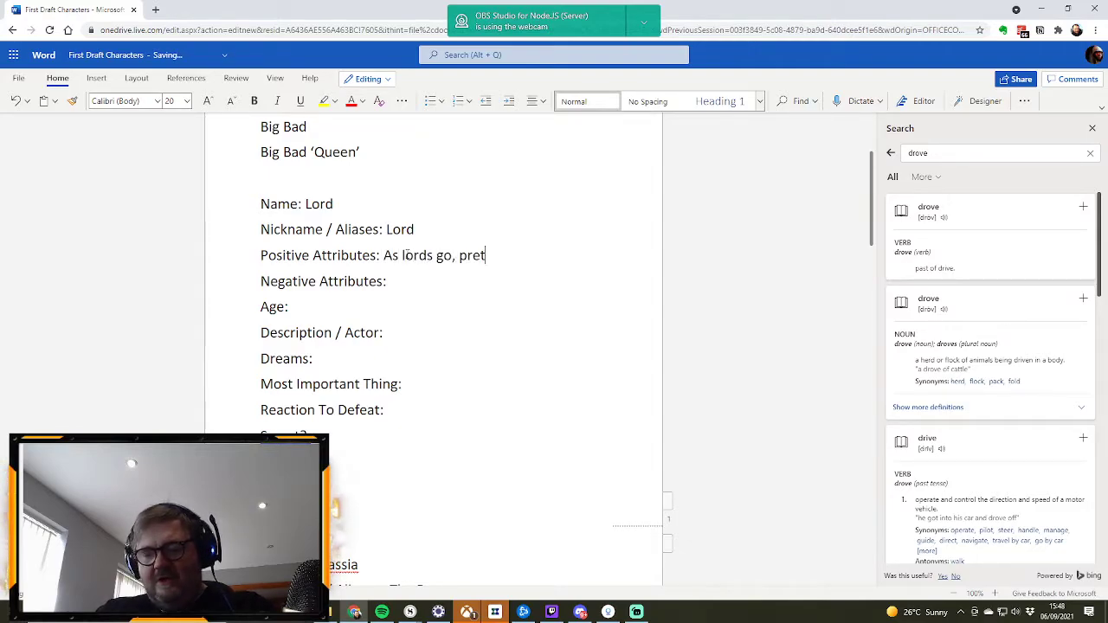
{"action": "type", "text": "ty good."}
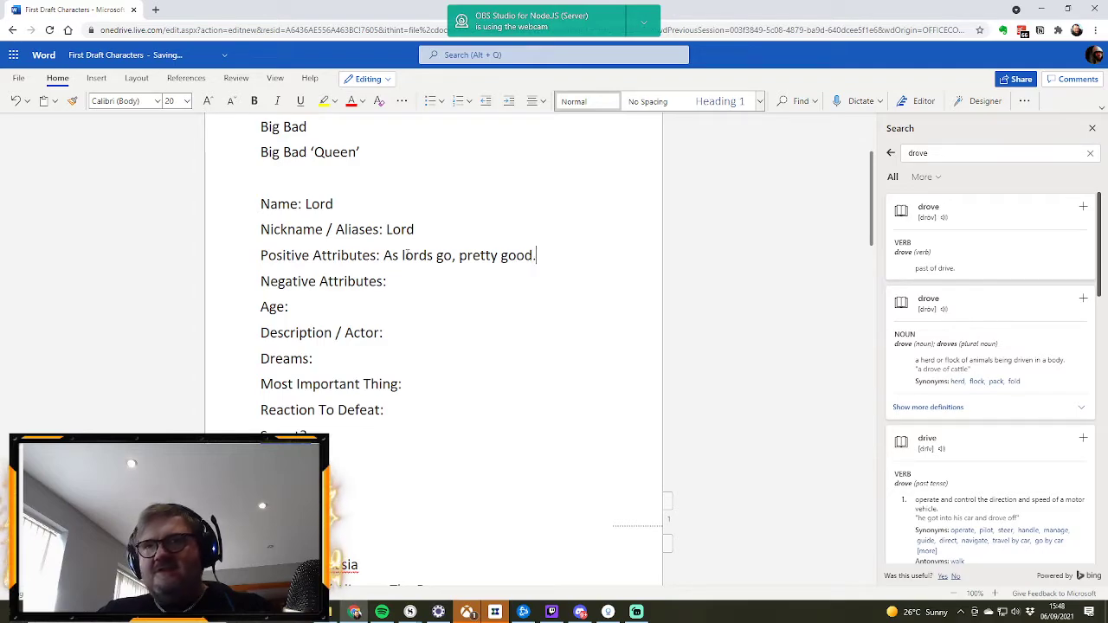
{"action": "type", "text": "  fair the"}
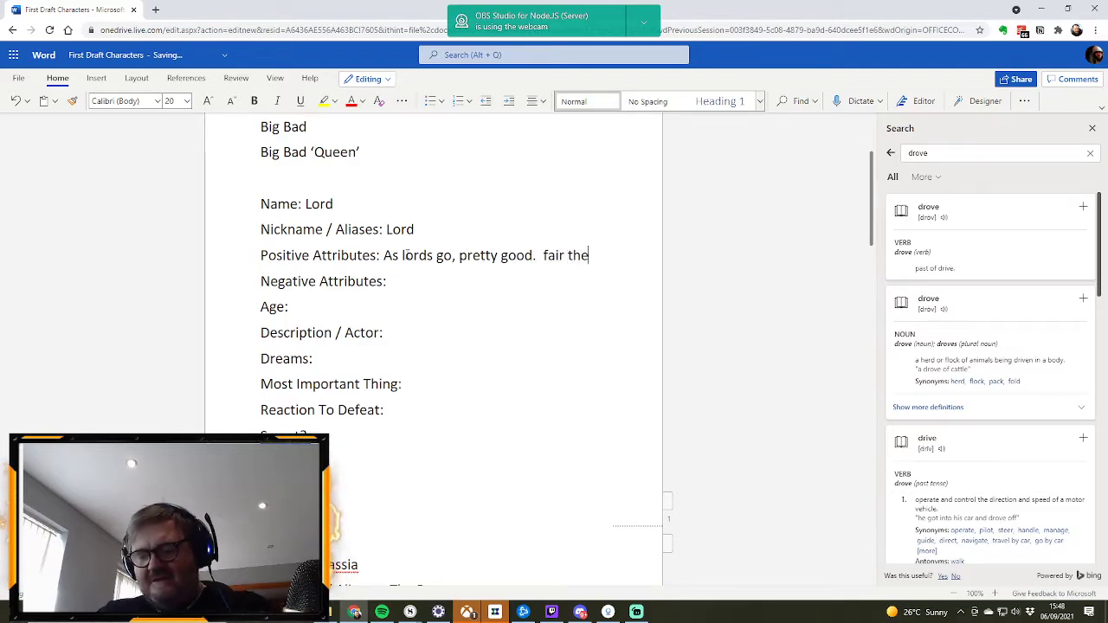
{"action": "type", "text": "ir serfs."}
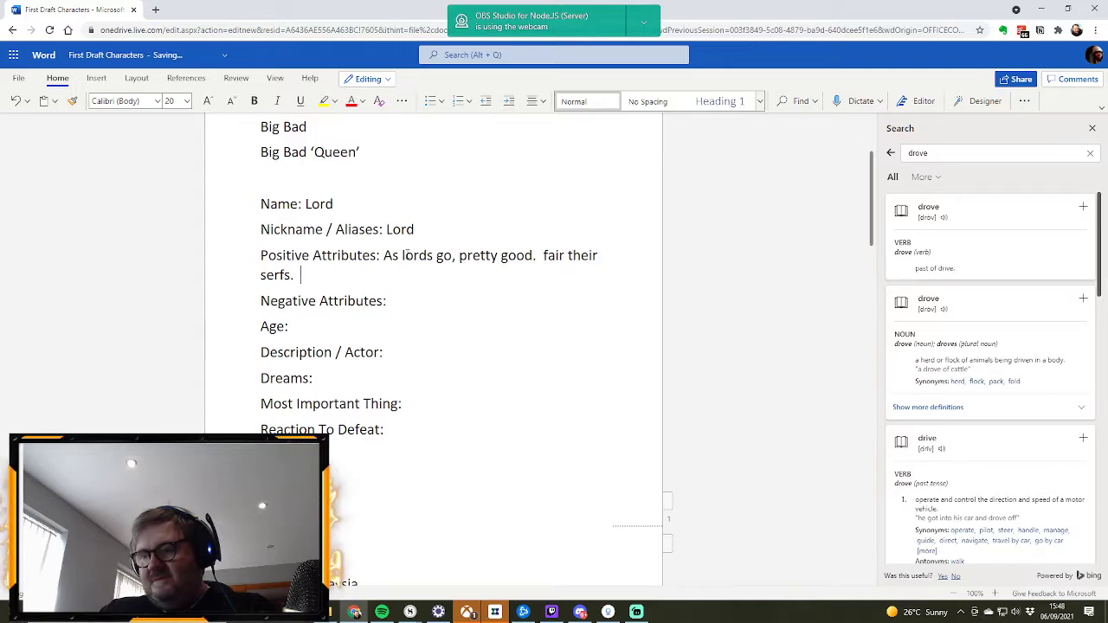
{"action": "type", "text": "  Plenty of food"}
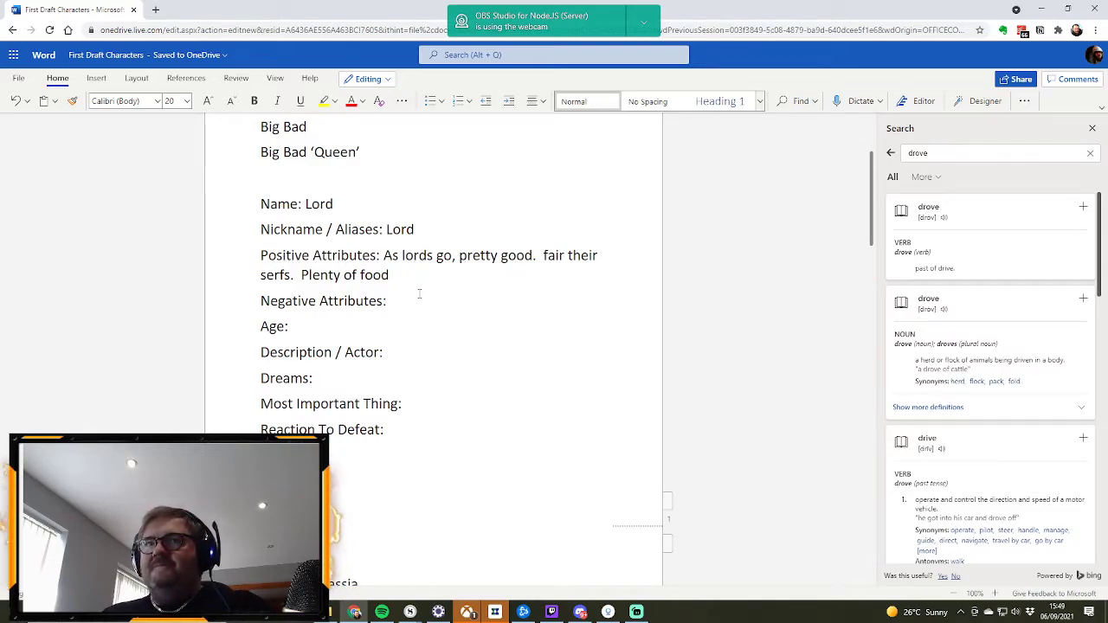
Step: Enter "Motivated by wealth, aluff" as the Negative Attributes of the Lord profile
{"action": "type", "text": "Motivated by wealth"}
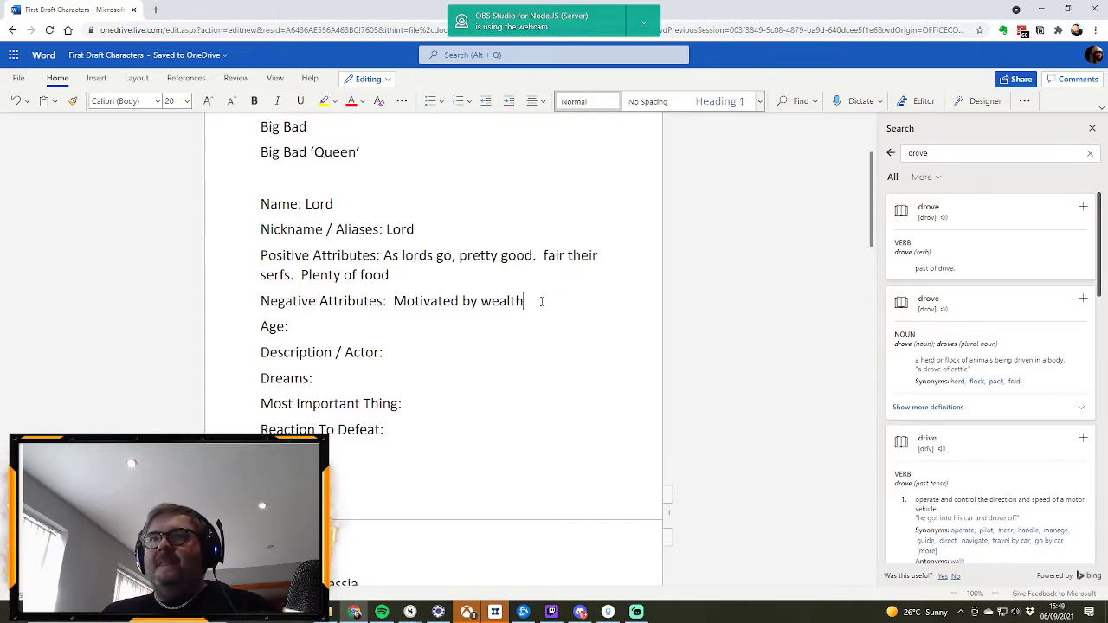
{"action": "type", "text": ", al"}
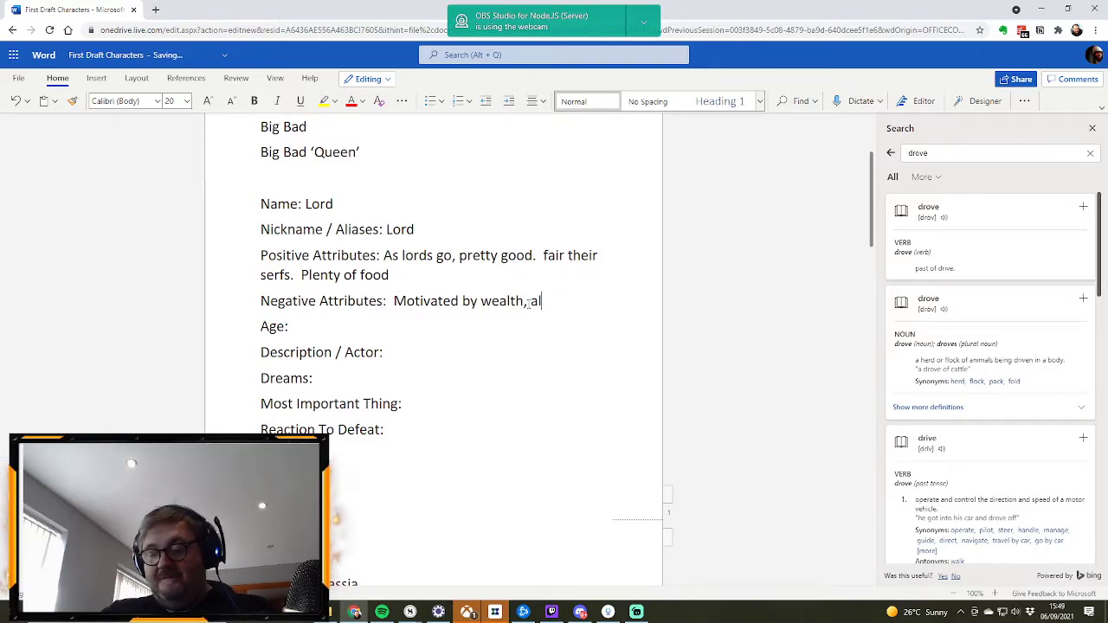
{"action": "type", "text": "uff"}
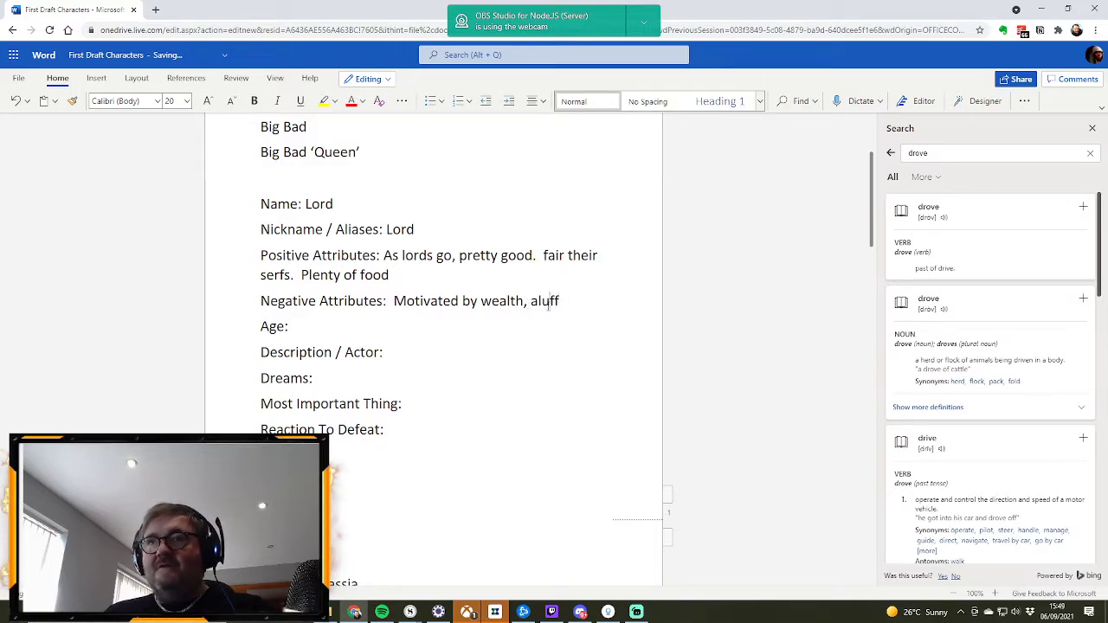
Step: Replace the misspelled last word of the Lord's Negative Attributes with "aloof." and enter "50s" as the Age
{"action": "double_click", "coordinate": [547, 301]}
{"action": "type", "text": "aloof"}
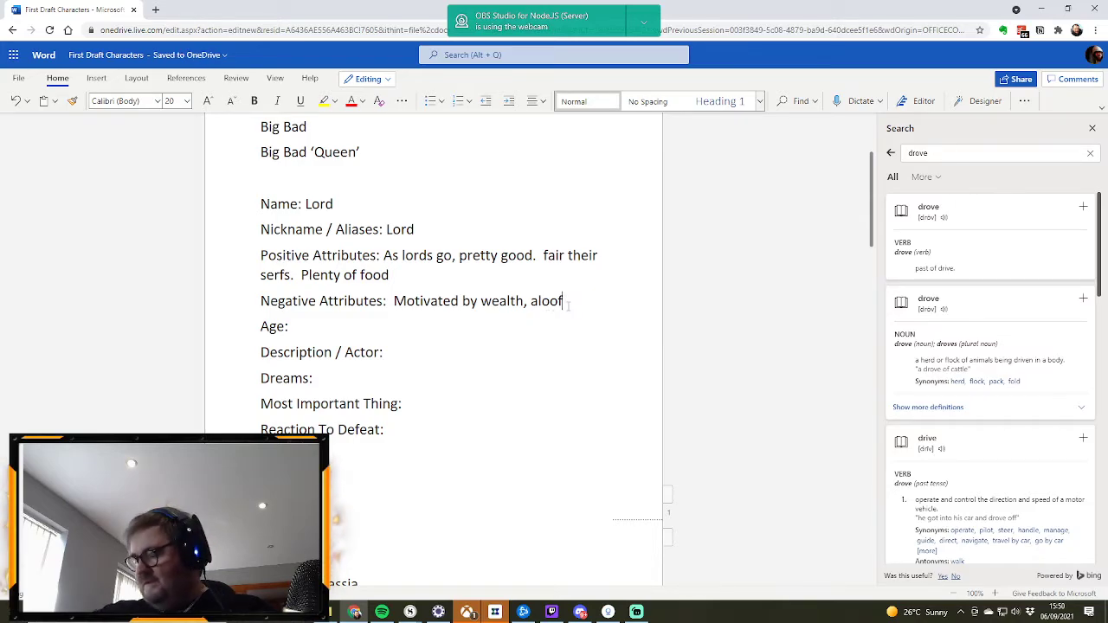
{"action": "type", "text": " ."}
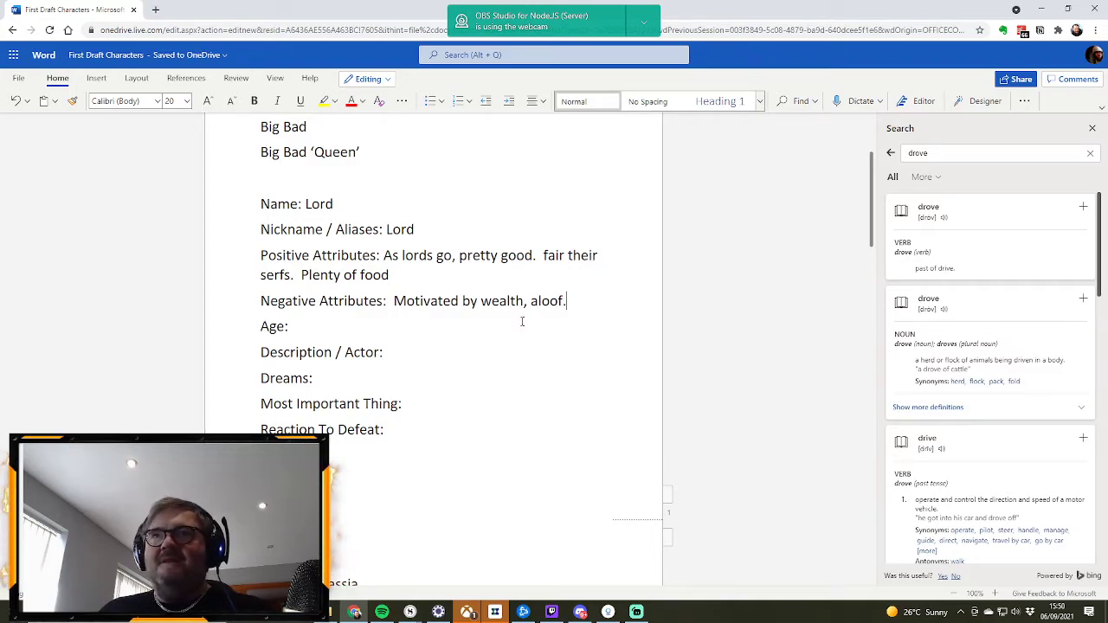
{"action": "left_click", "coordinate": [332, 326]}
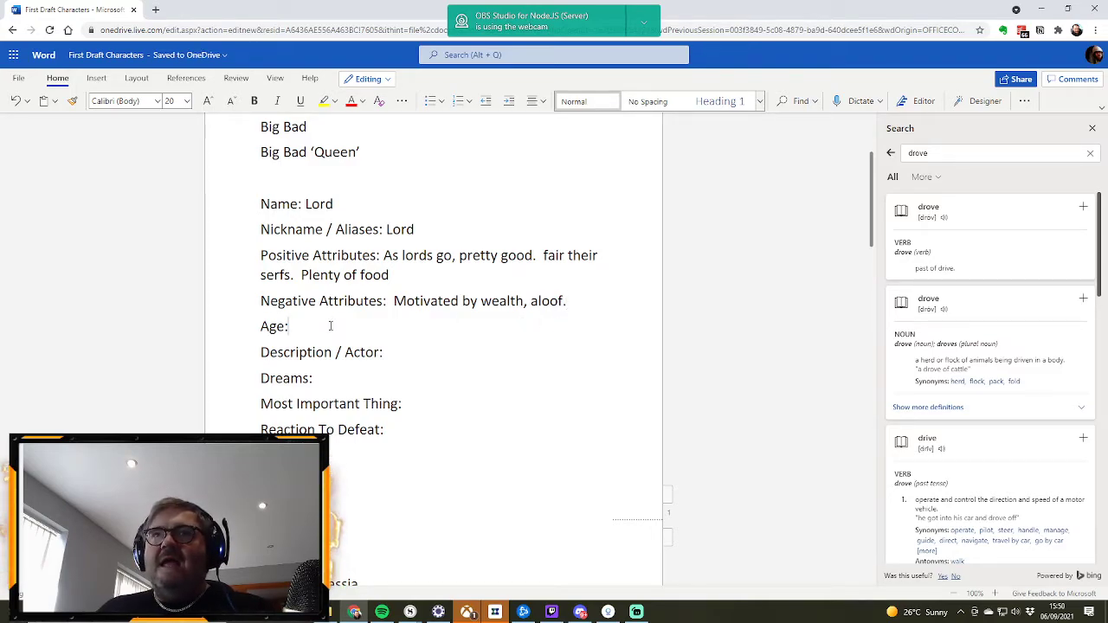
{"action": "type", "text": "50s"}
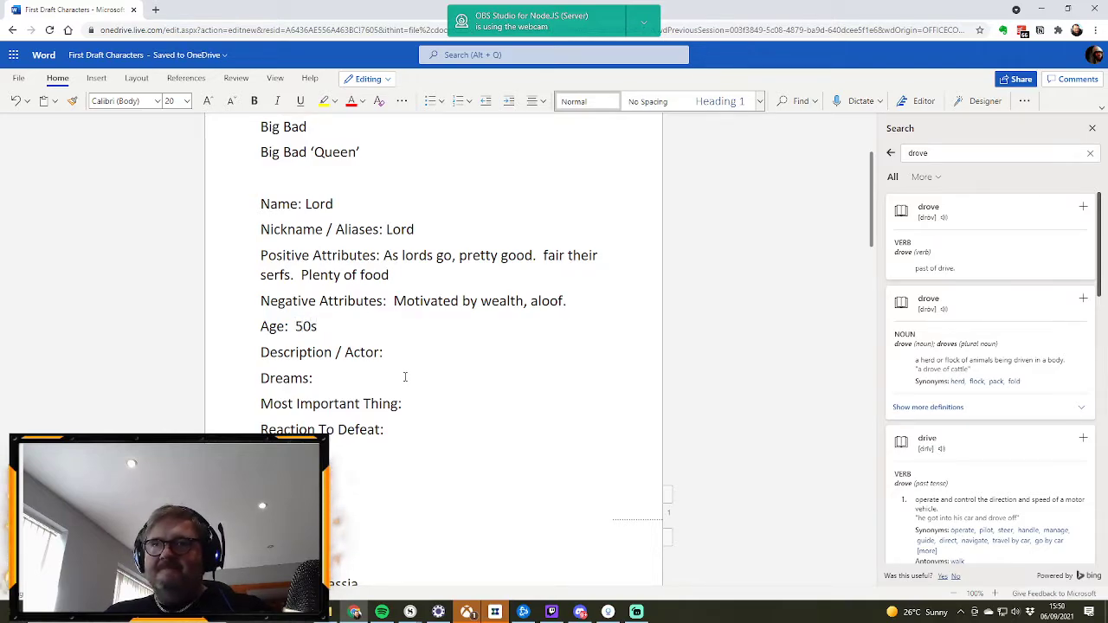
Step: Enter "Big Duchy" as the Dreams of the Lord profile
{"action": "left_click", "coordinate": [355, 379]}
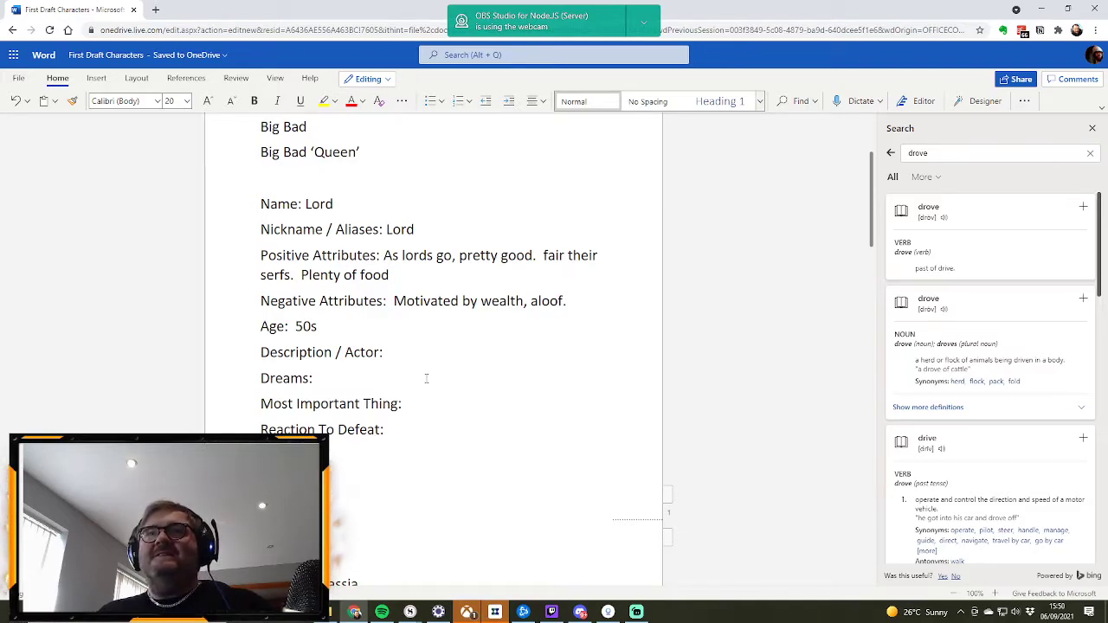
{"action": "left_click", "coordinate": [311, 391]}
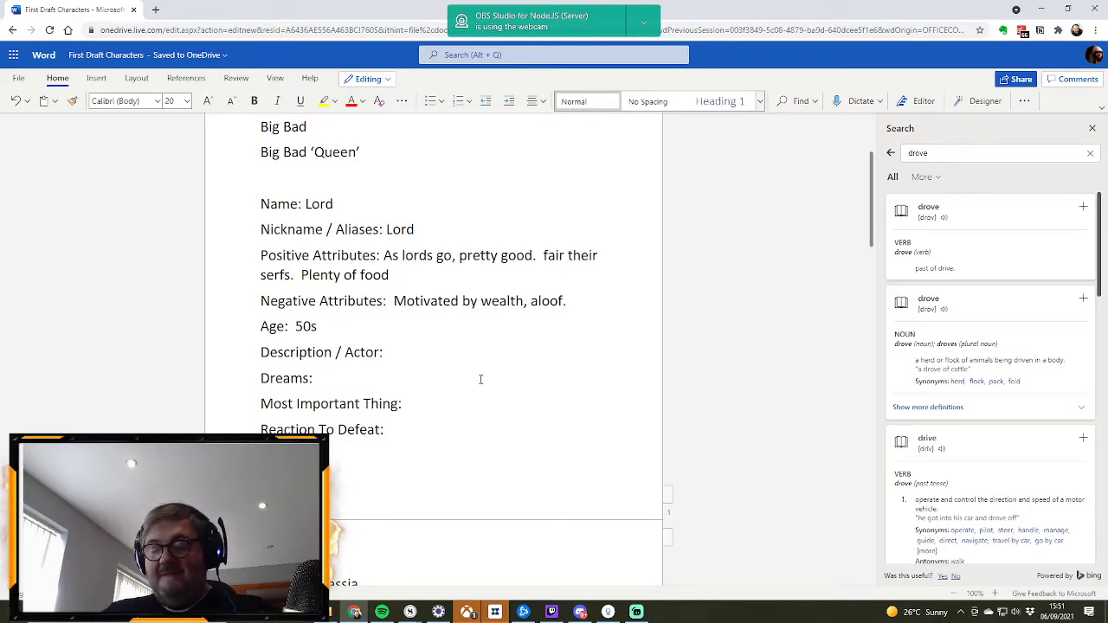
{"action": "type", "text": "Big kin"}
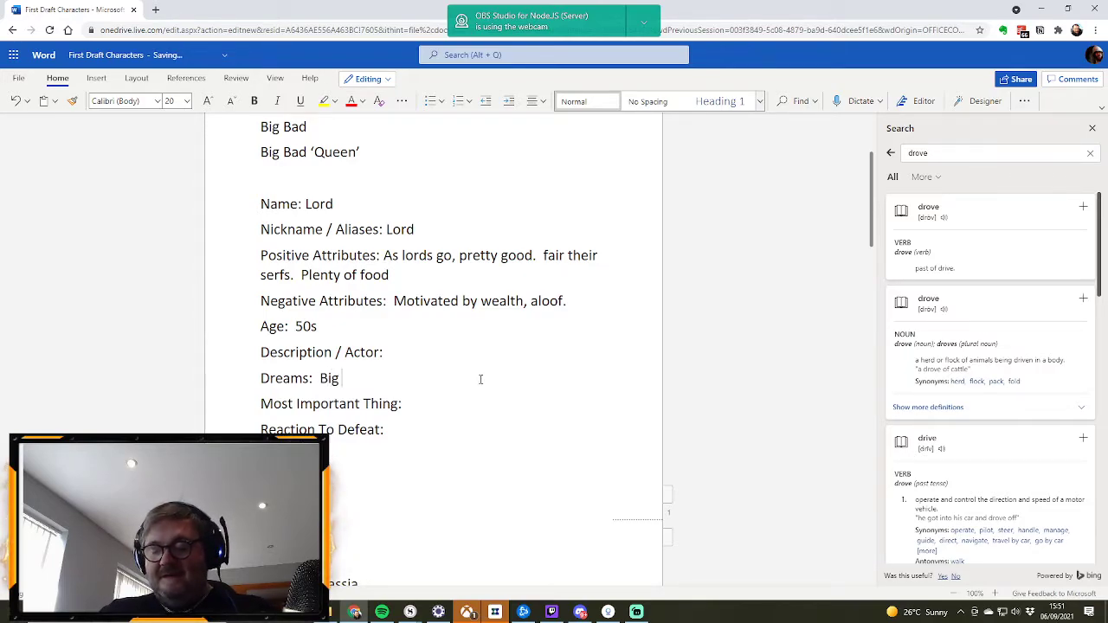
{"action": "key", "text": "BackSpace"}
{"action": "key", "text": "BackSpace"}
{"action": "key", "text": "BackSpace"}
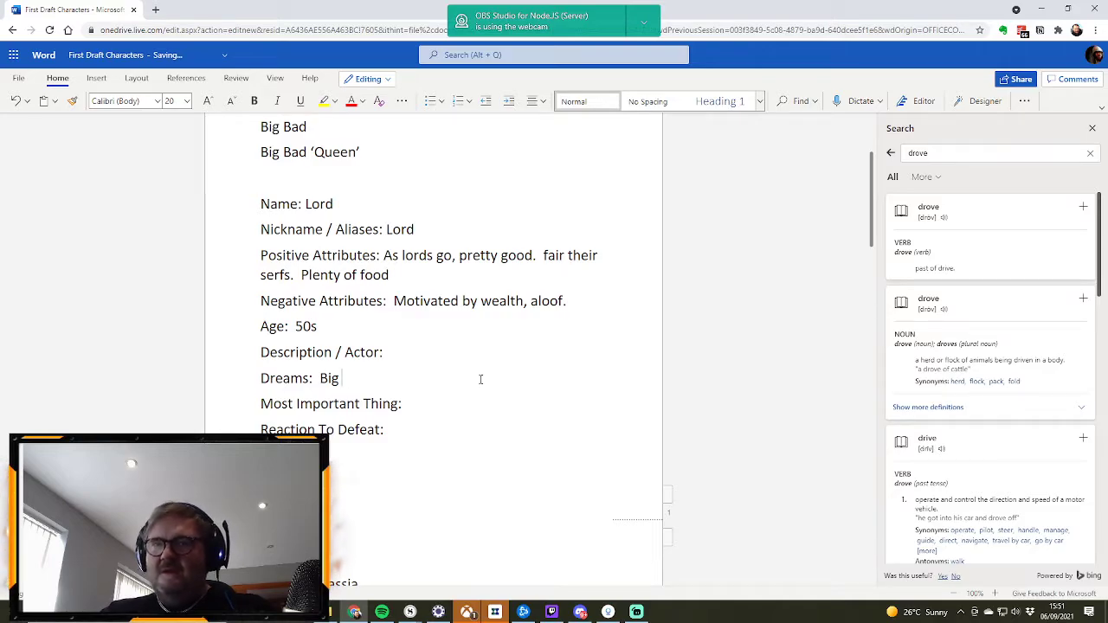
{"action": "type", "text": "duchy"}
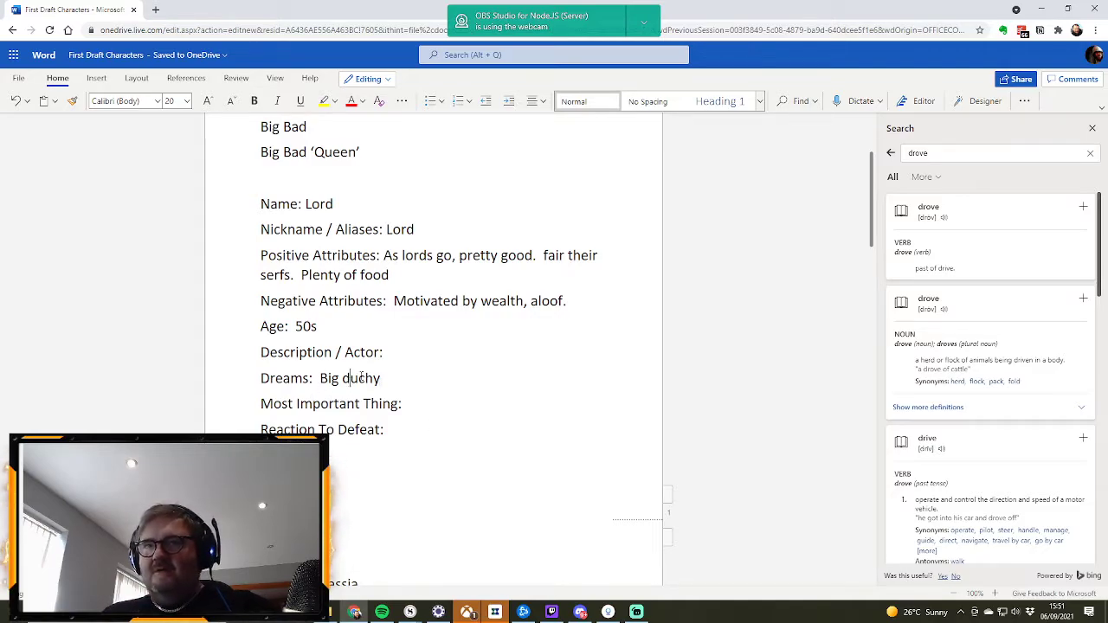
{"action": "key", "text": "BackSpace"}
{"action": "type", "text": "D"}
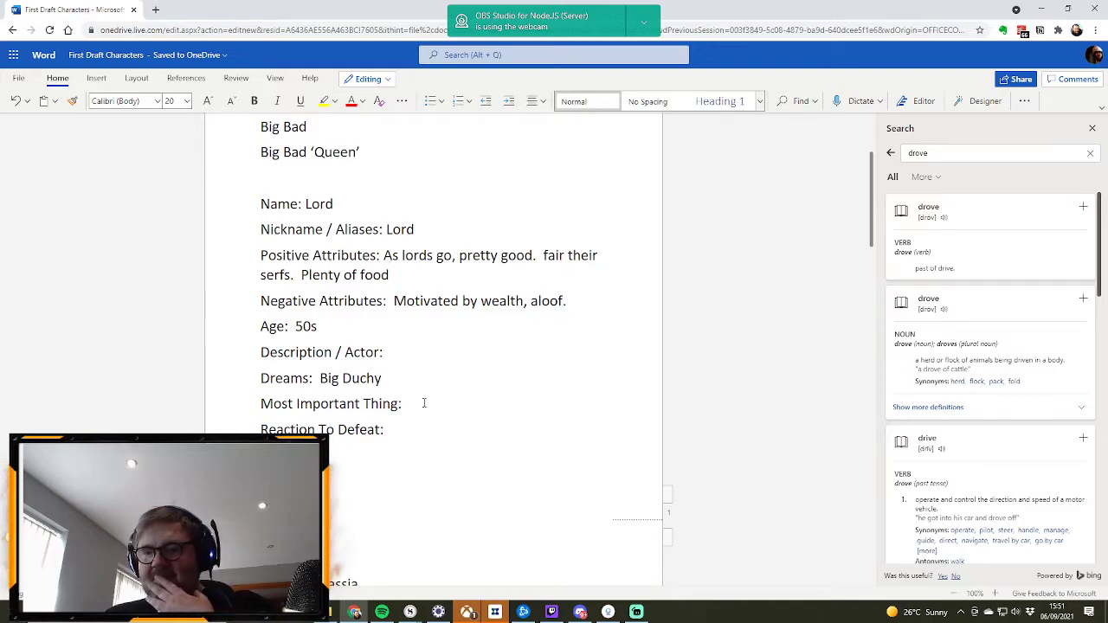
Step: Enter "Influence (which comes from money & Power)" as the Lord's Most Important Thing
{"action": "type", "text": "Infl"}
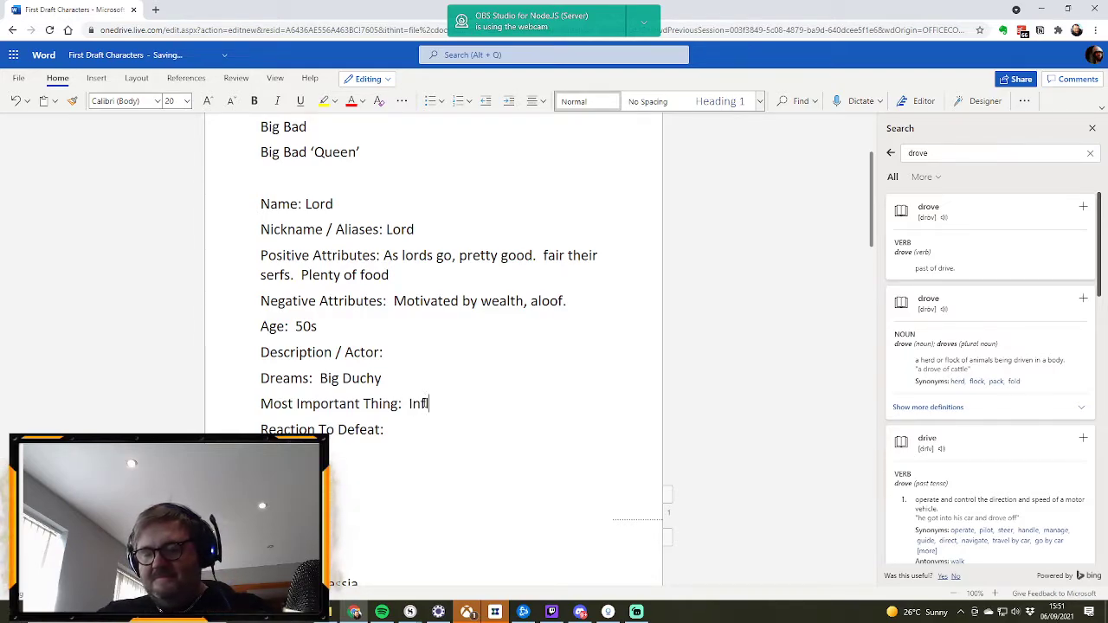
{"action": "type", "text": "uence"}
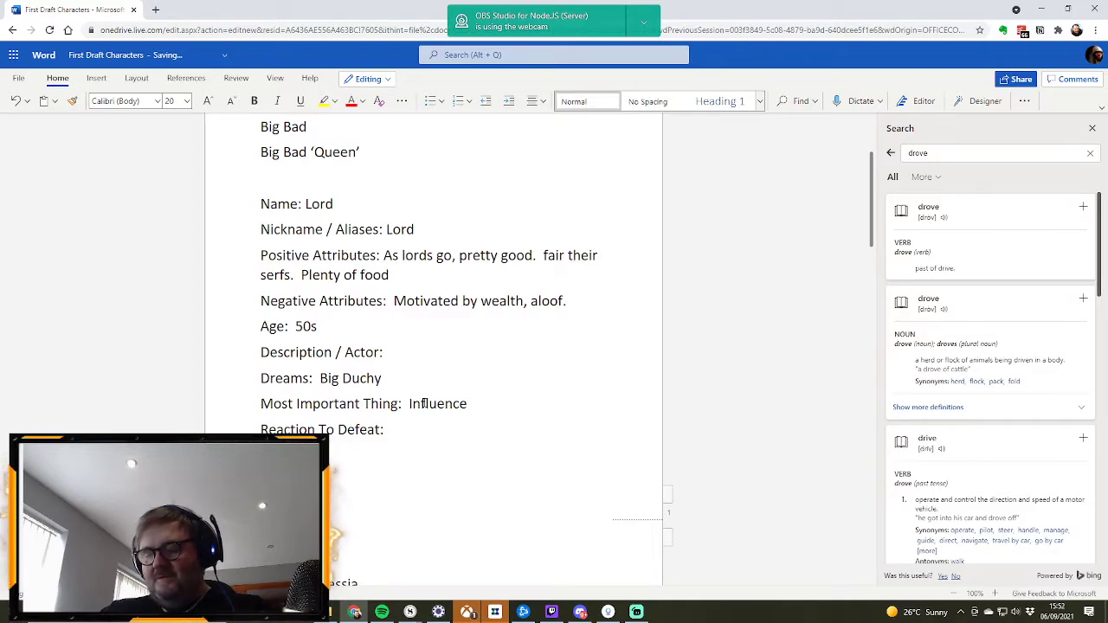
{"action": "type", "text": " (which comes f"}
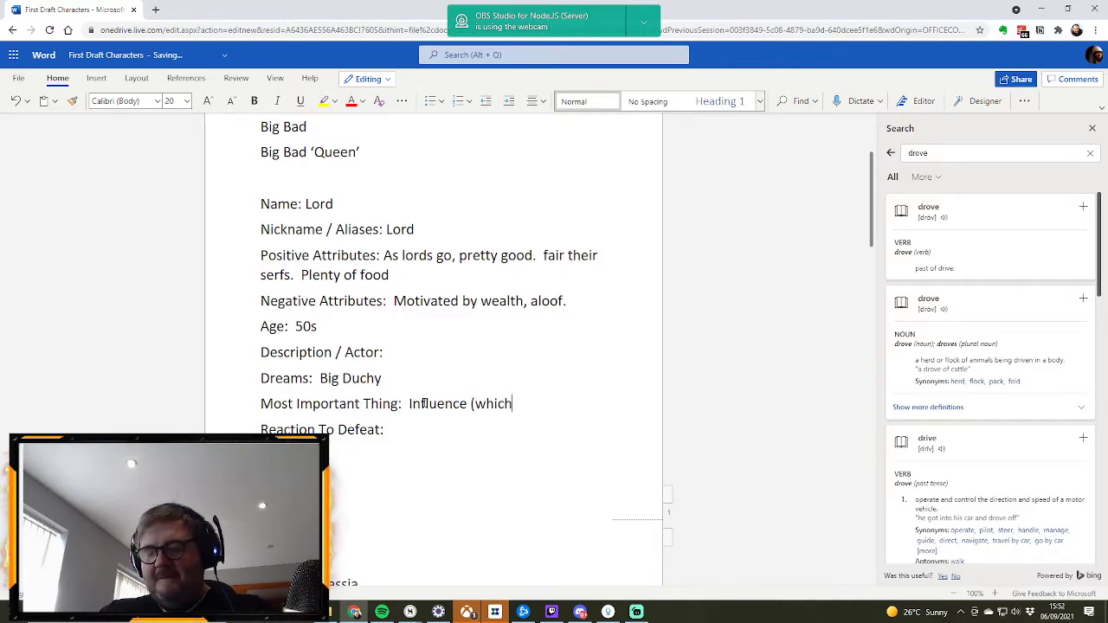
{"action": "type", "text": "money)"}
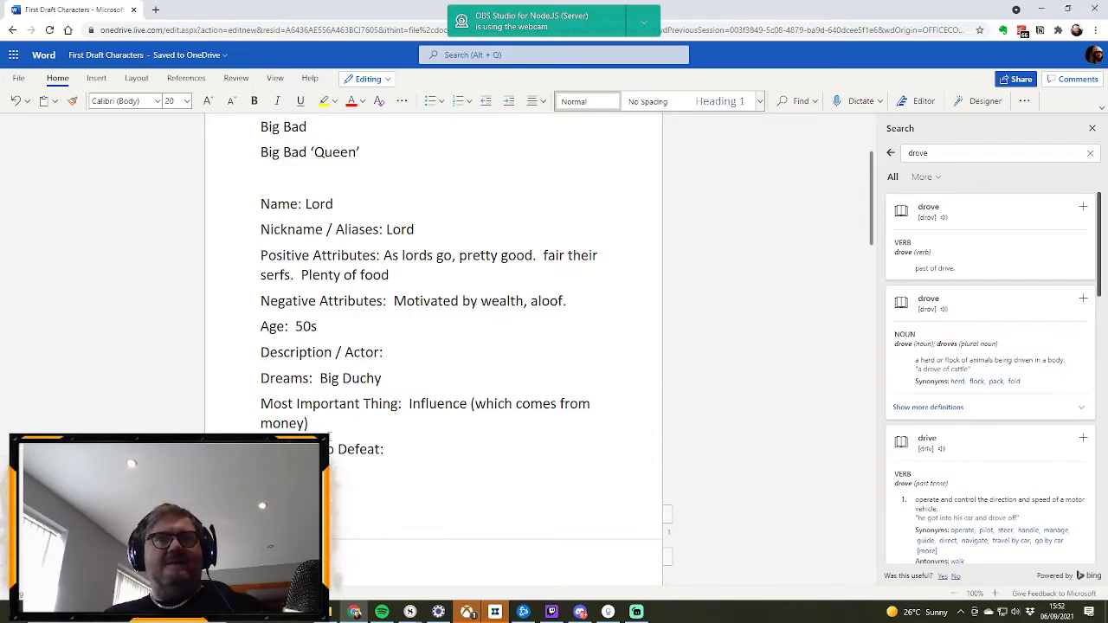
{"action": "left_click", "coordinate": [302, 422]}
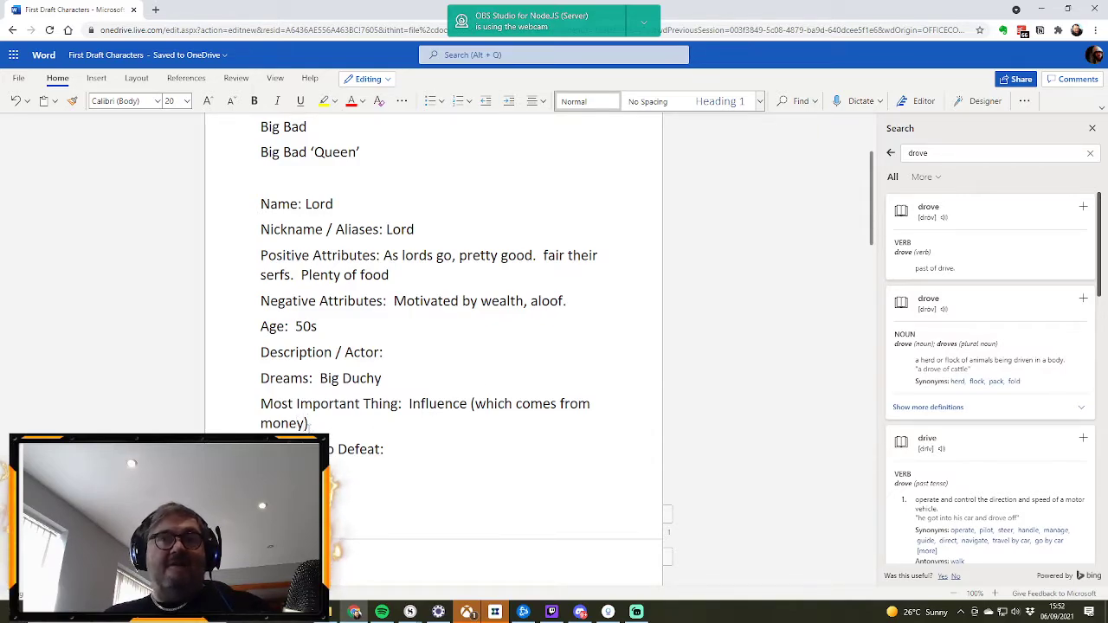
{"action": "type", "text": "& Power"}
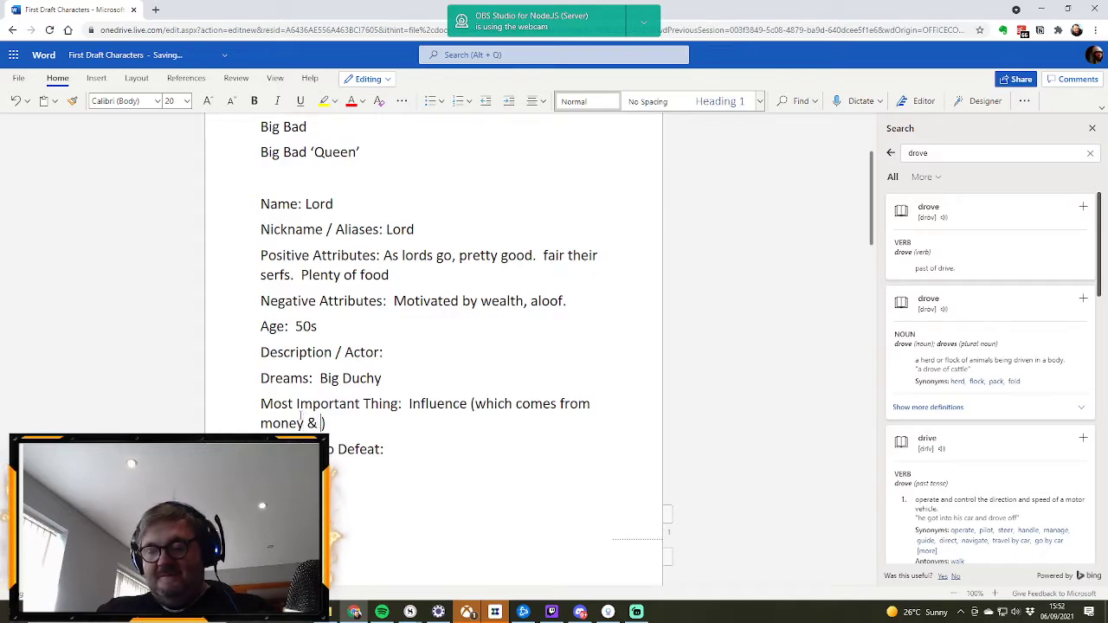
Step: Enter "inaction" as the Reaction To Defeat of the Lord profile
{"action": "left_click", "coordinate": [413, 448]}
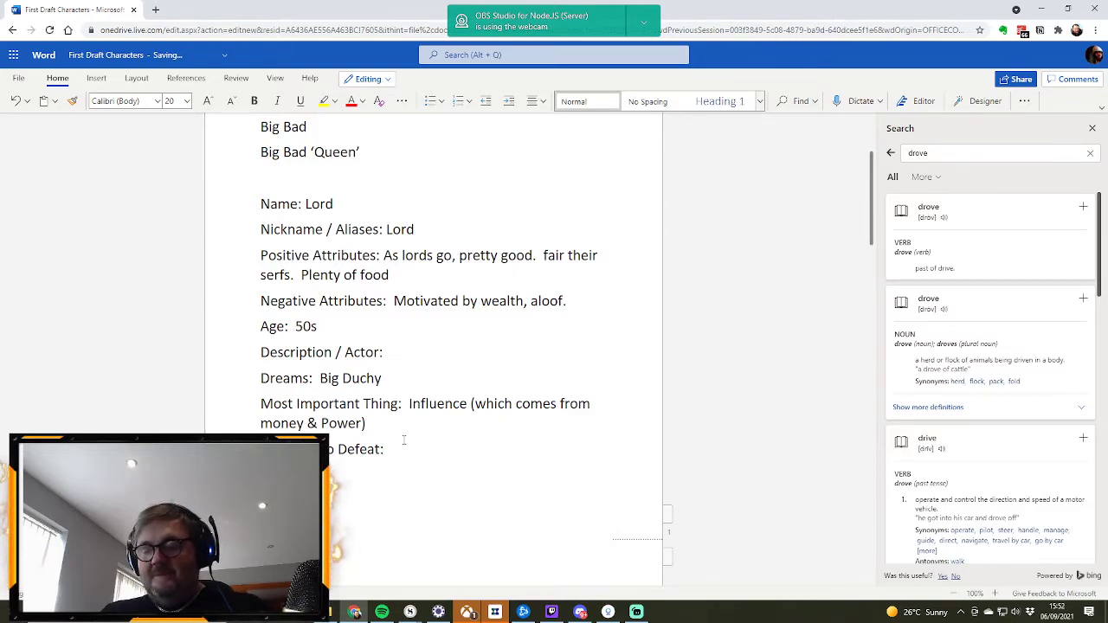
{"action": "type", "text": "inaction"}
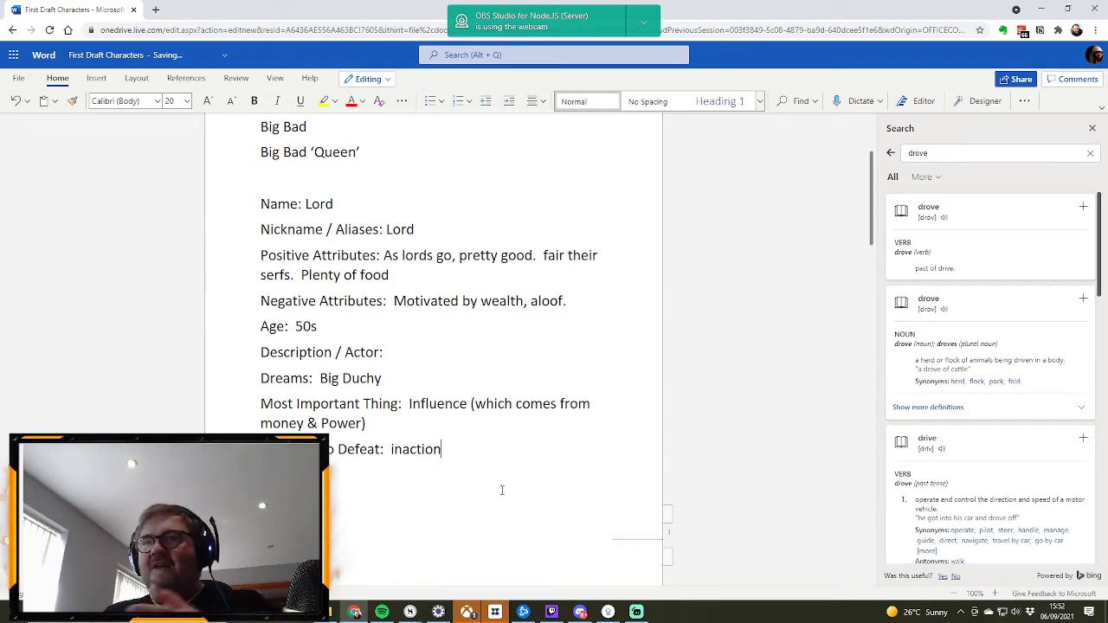
Step: Review the Kal’assia and Jai’assia profiles alongside the Lord profile's entries
{"action": "scroll", "coordinate": [490, 437], "scroll_direction": "up", "scroll_amount": 2}
{"action": "scroll", "coordinate": [450, 433], "scroll_direction": "down", "scroll_amount": 15}
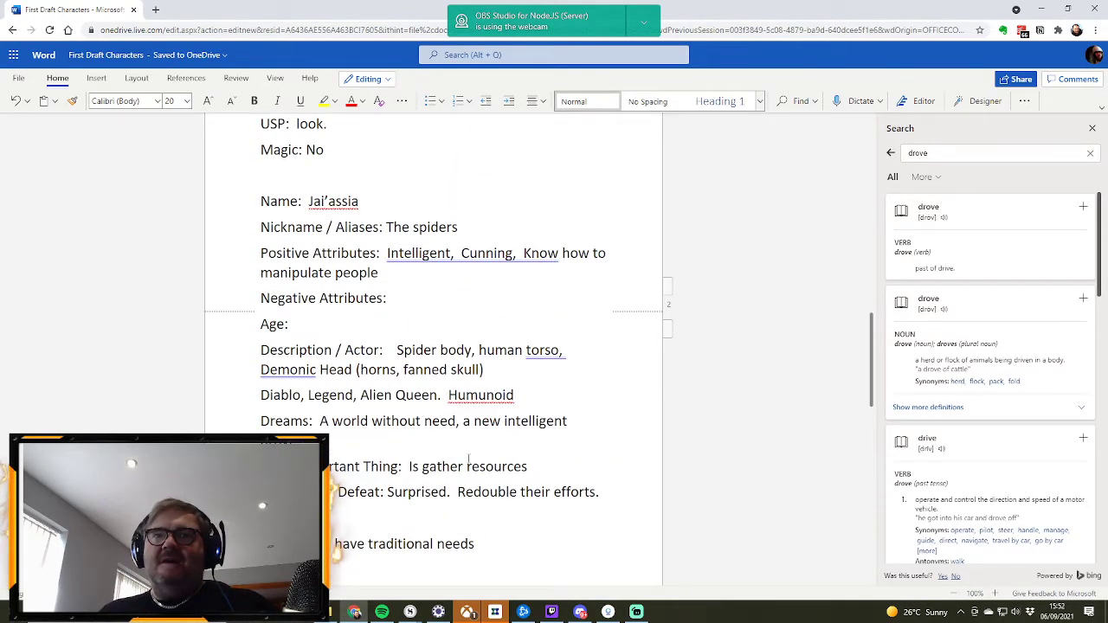
{"action": "scroll", "coordinate": [377, 451], "scroll_direction": "up", "scroll_amount": 12}
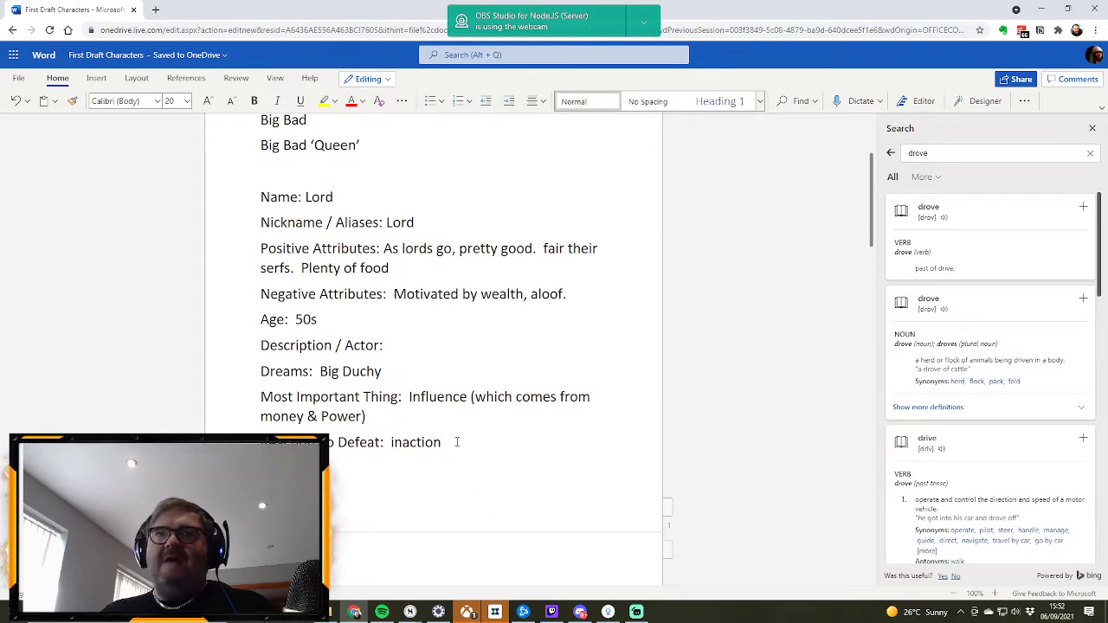
{"action": "scroll", "coordinate": [428, 451], "scroll_direction": "down", "scroll_amount": 3}
{"action": "scroll", "coordinate": [457, 437], "scroll_direction": "down", "scroll_amount": 7}
{"action": "scroll", "coordinate": [456, 442], "scroll_direction": "up", "scroll_amount": 11}
{"action": "scroll", "coordinate": [454, 443], "scroll_direction": "down", "scroll_amount": 5}
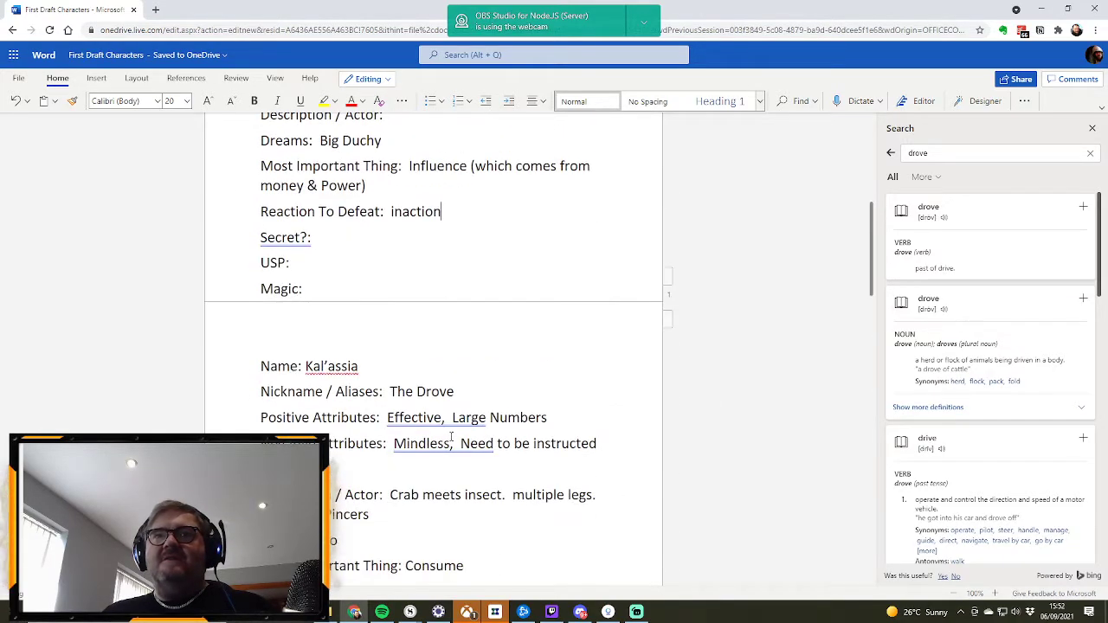
{"action": "scroll", "coordinate": [451, 437], "scroll_direction": "down", "scroll_amount": 5}
{"action": "scroll", "coordinate": [451, 437], "scroll_direction": "up", "scroll_amount": 8}
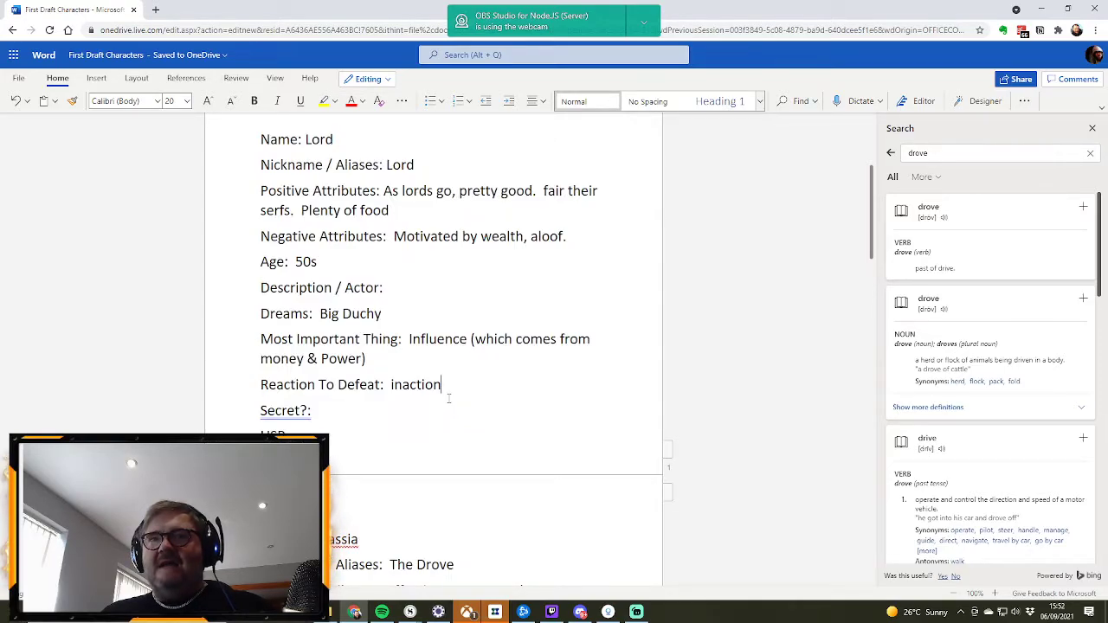
{"action": "scroll", "coordinate": [449, 397], "scroll_direction": "down", "scroll_amount": 8}
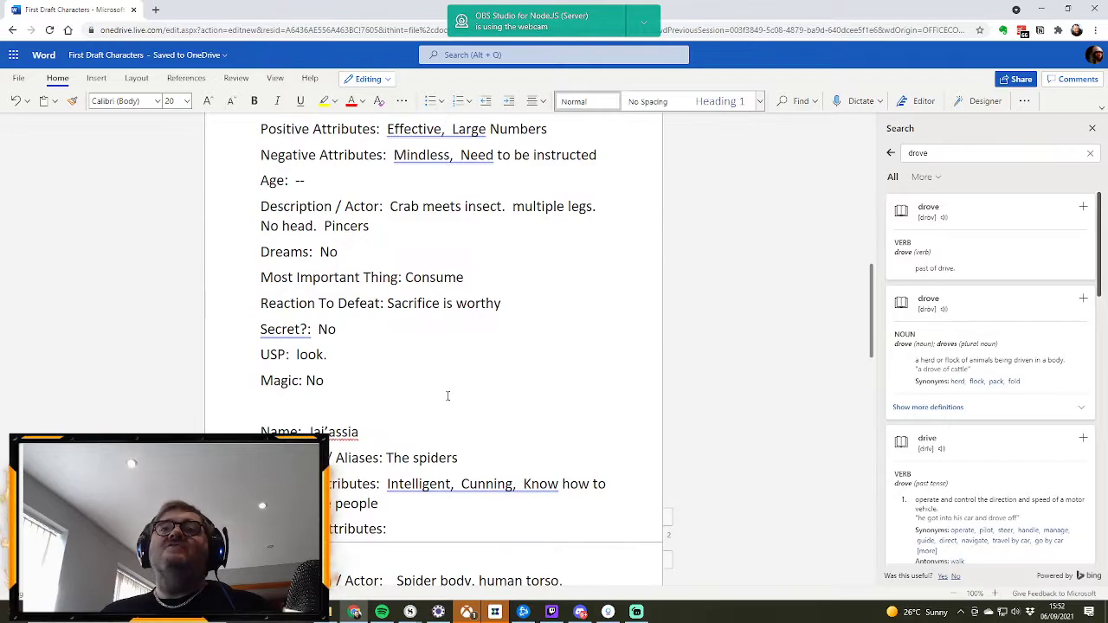
{"action": "scroll", "coordinate": [447, 398], "scroll_direction": "down", "scroll_amount": 3}
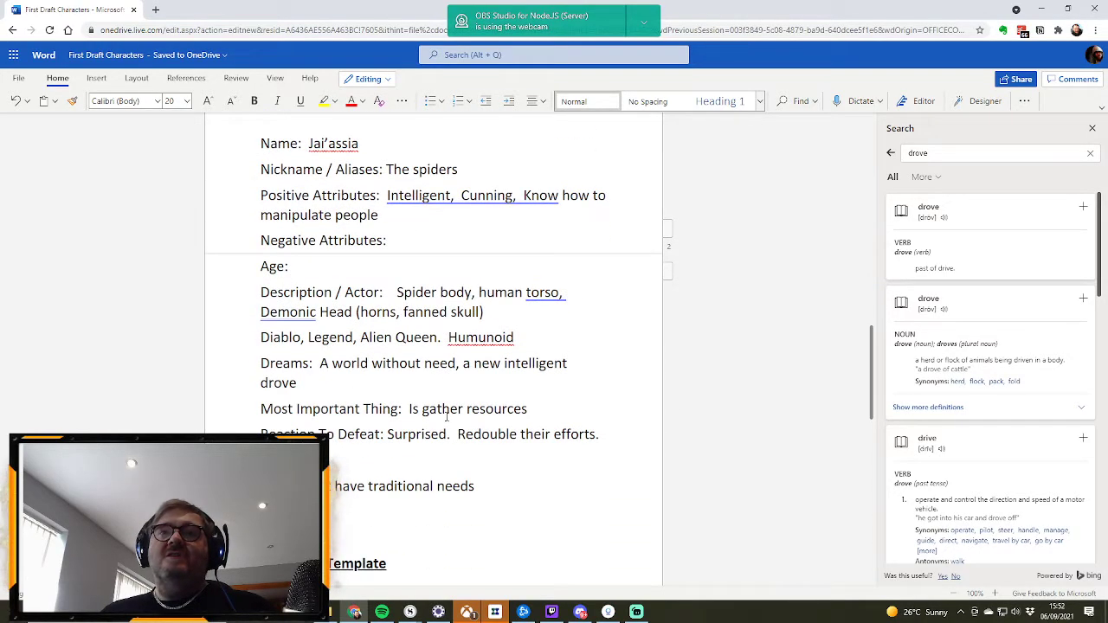
{"action": "scroll", "coordinate": [447, 414], "scroll_direction": "up", "scroll_amount": 15}
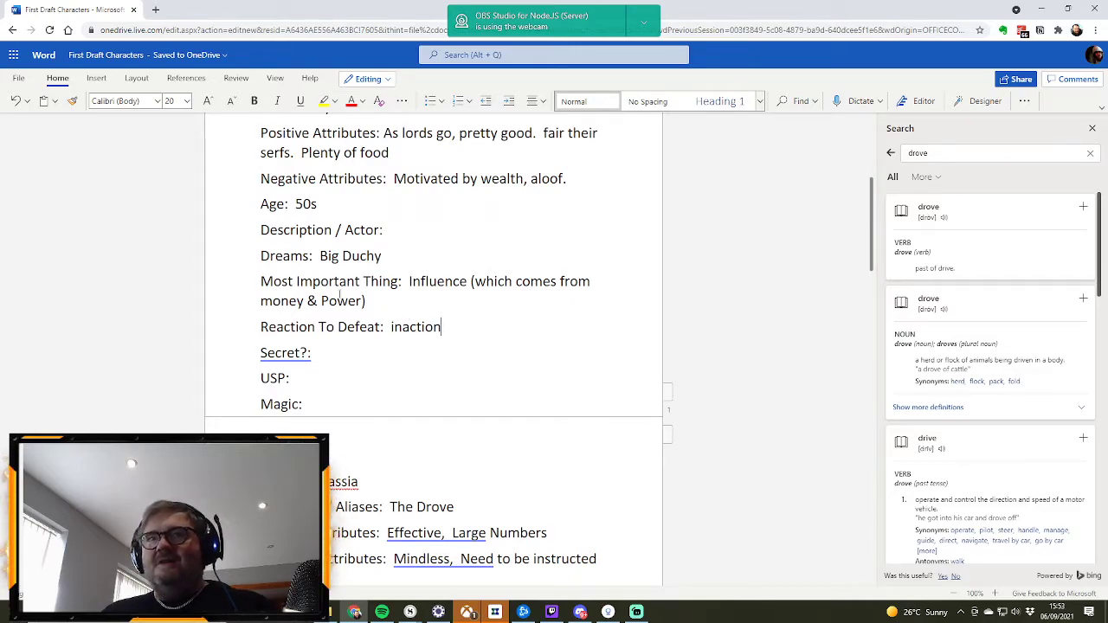
Step: Capitalize the Lord's Reaction To Defeat entry so it reads "Inaction"
{"action": "left_click", "coordinate": [394, 326]}
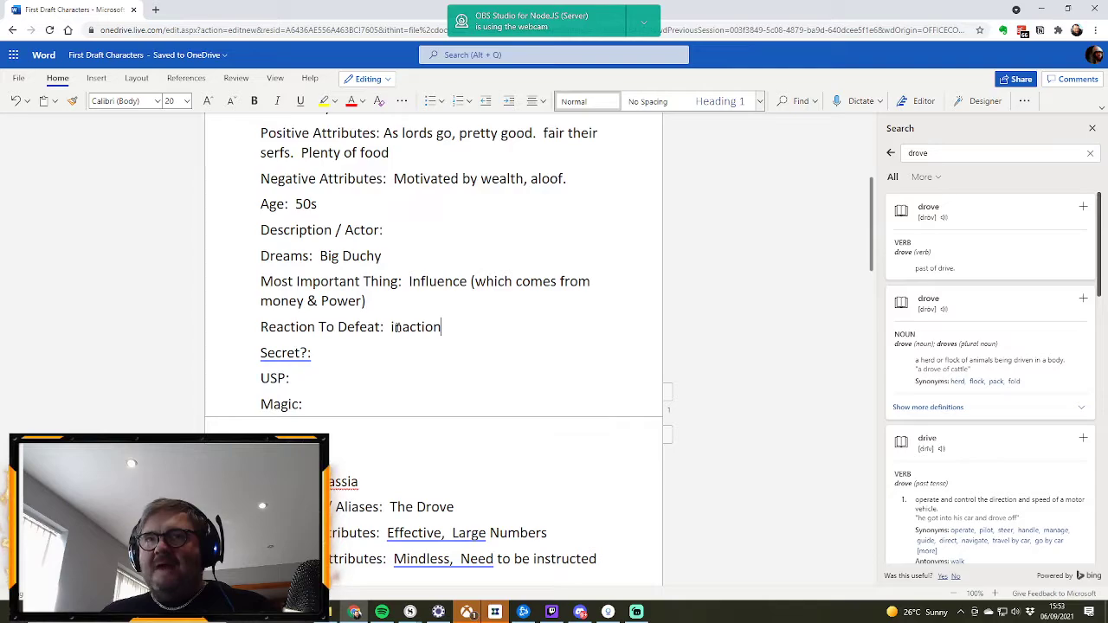
{"action": "key", "text": "BackSpace"}
{"action": "type", "text": "I"}
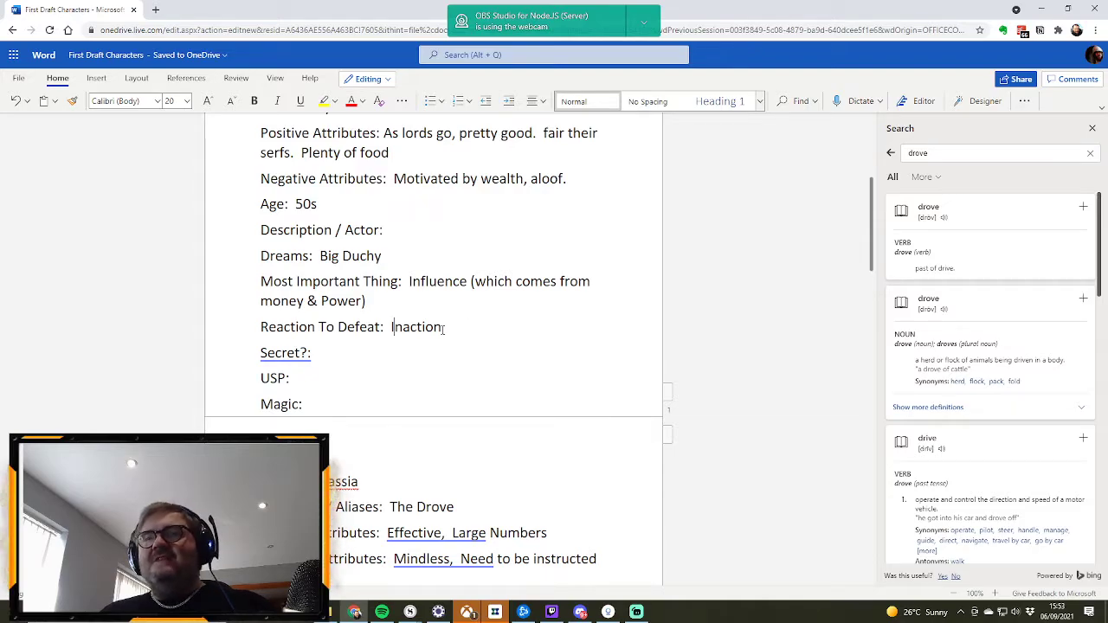
Step: Enter "Has illegimtiate child" as the Secret of the Lord profile
{"action": "scroll", "coordinate": [485, 342], "scroll_direction": "down", "scroll_amount": 3}
{"action": "scroll", "coordinate": [499, 346], "scroll_direction": "up", "scroll_amount": 4}
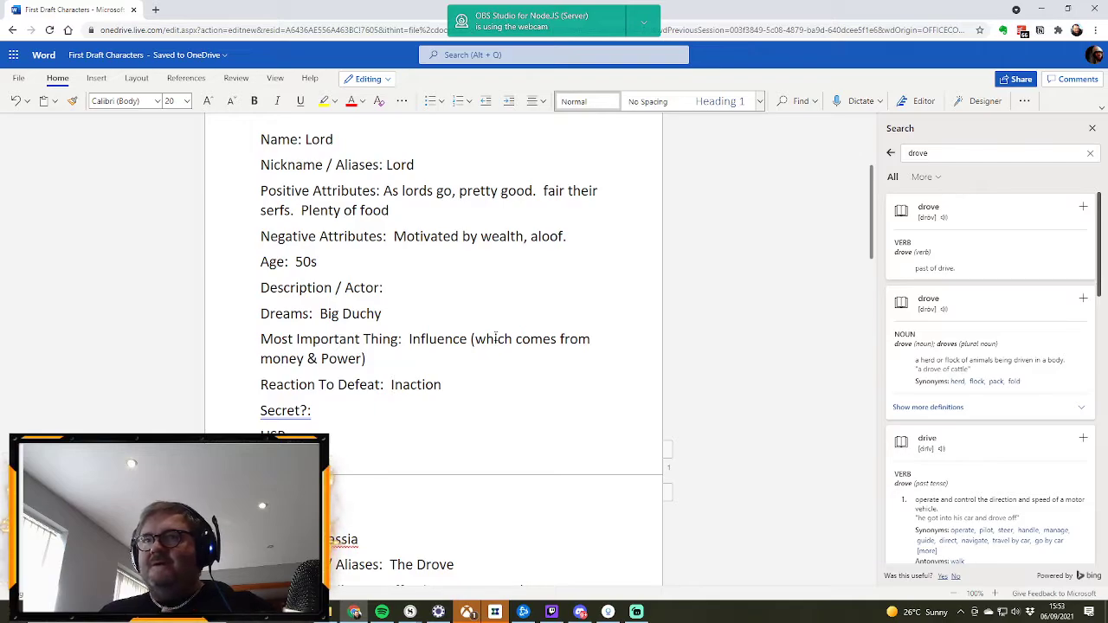
{"action": "scroll", "coordinate": [495, 337], "scroll_direction": "down", "scroll_amount": 2}
{"action": "scroll", "coordinate": [495, 336], "scroll_direction": "up", "scroll_amount": 3}
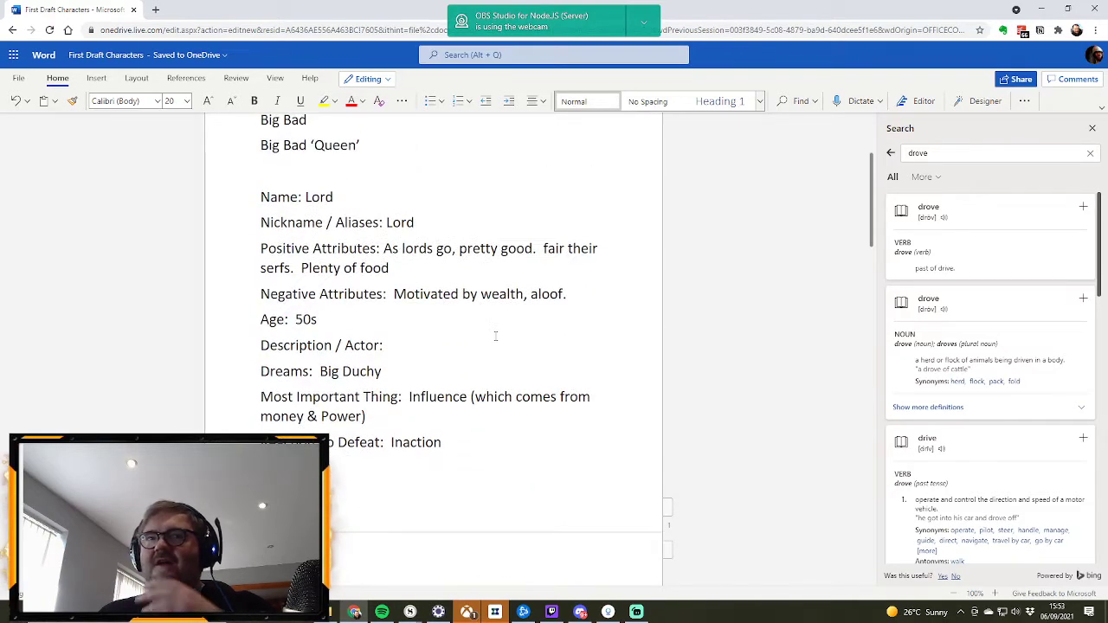
{"action": "scroll", "coordinate": [495, 337], "scroll_direction": "down", "scroll_amount": 2}
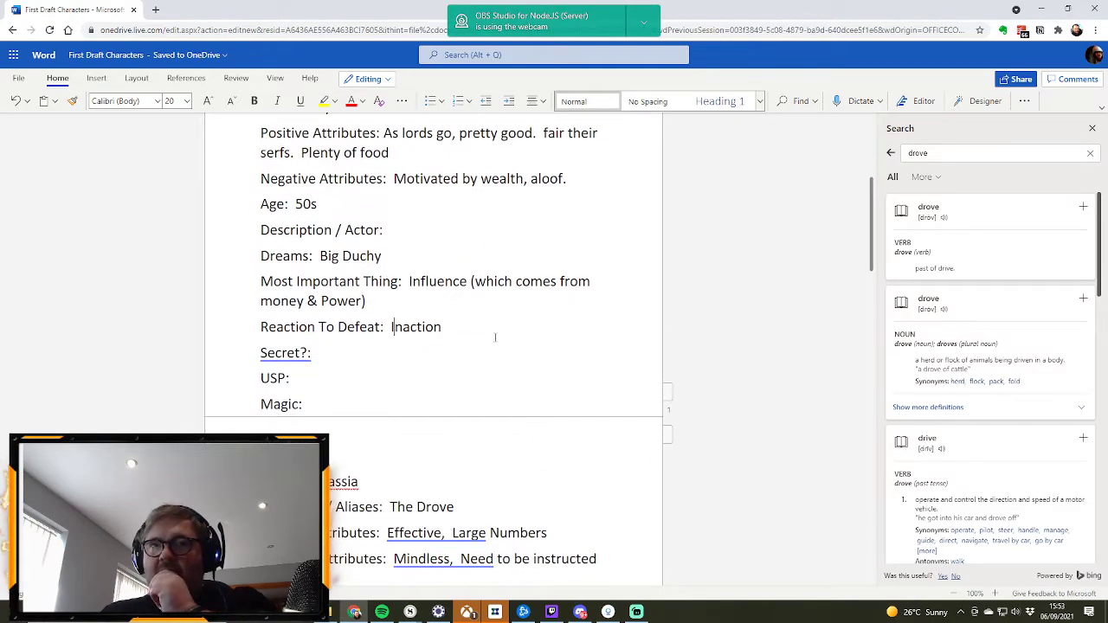
{"action": "left_click", "coordinate": [337, 356]}
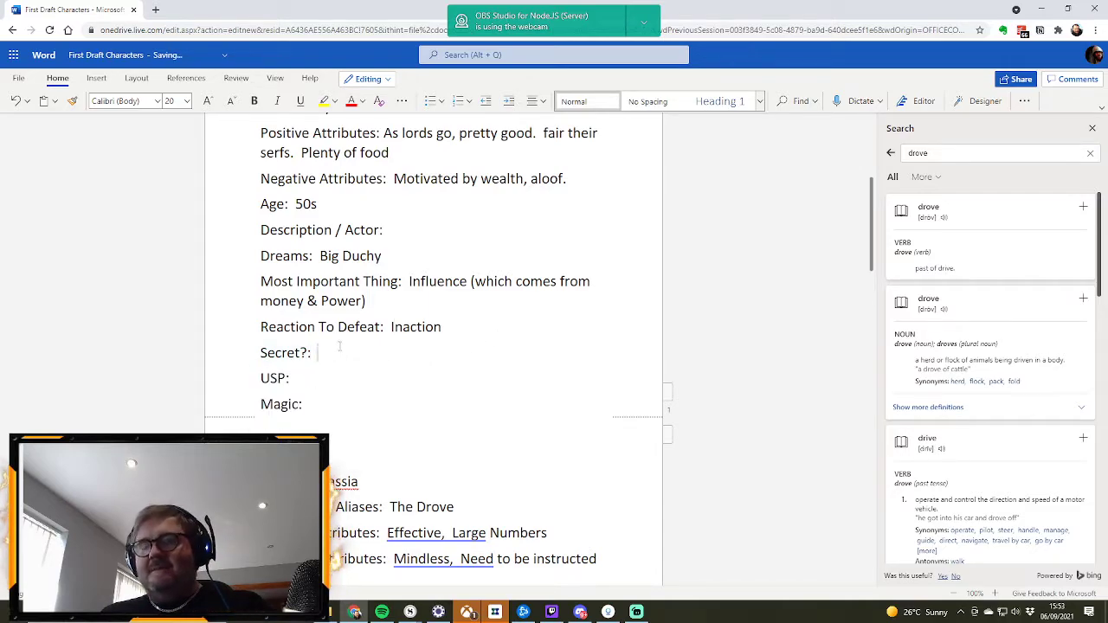
{"action": "type", "text": "Has il"}
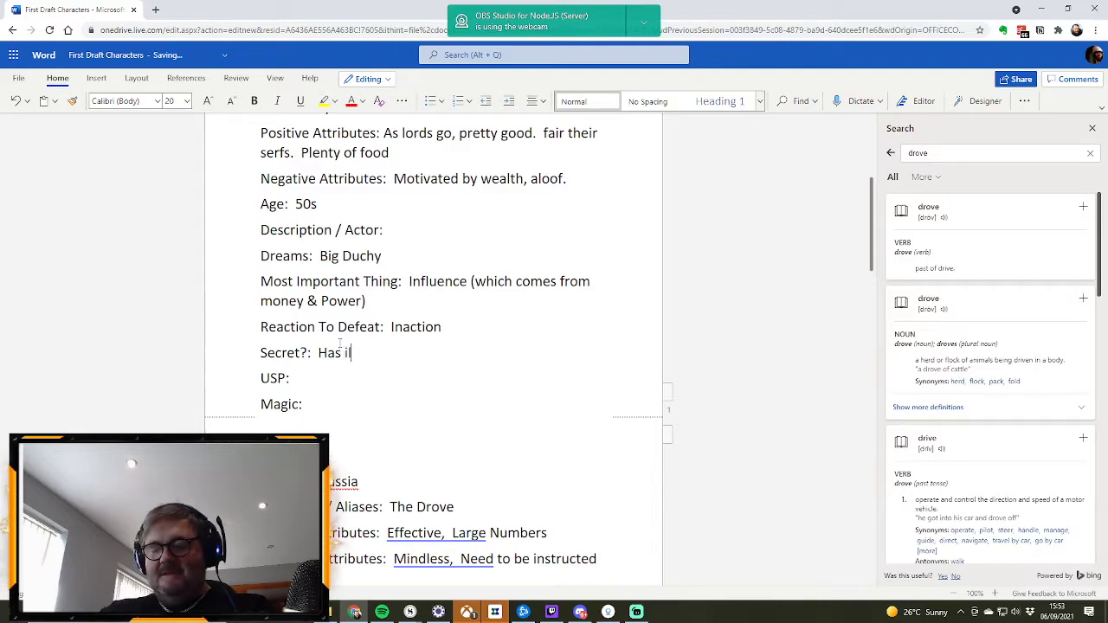
{"action": "type", "text": "legimtiate "}
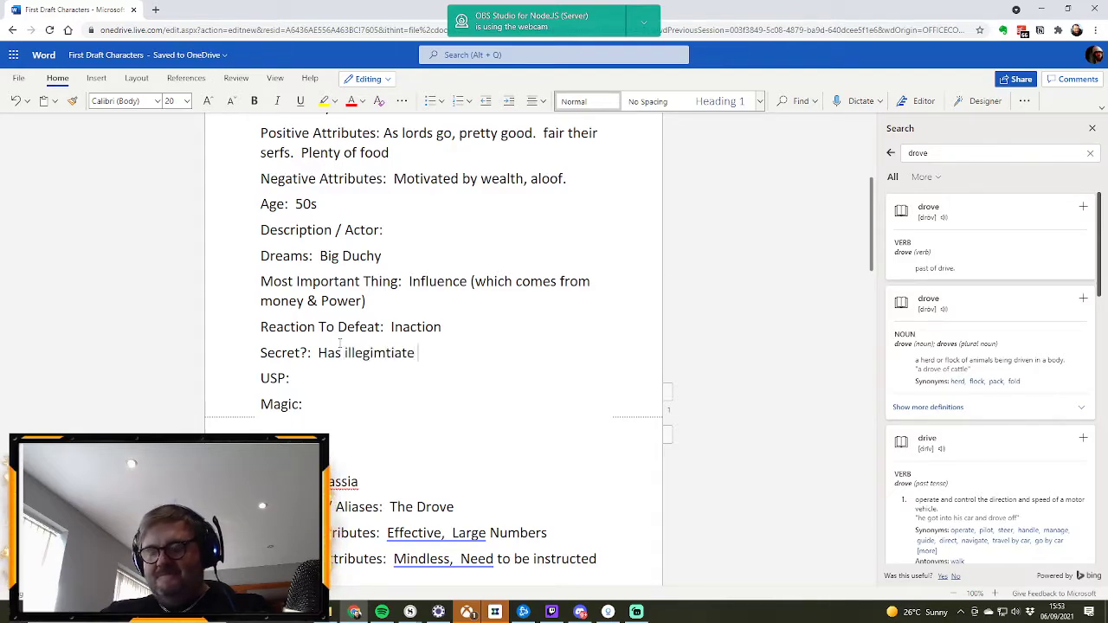
{"action": "type", "text": "child"}
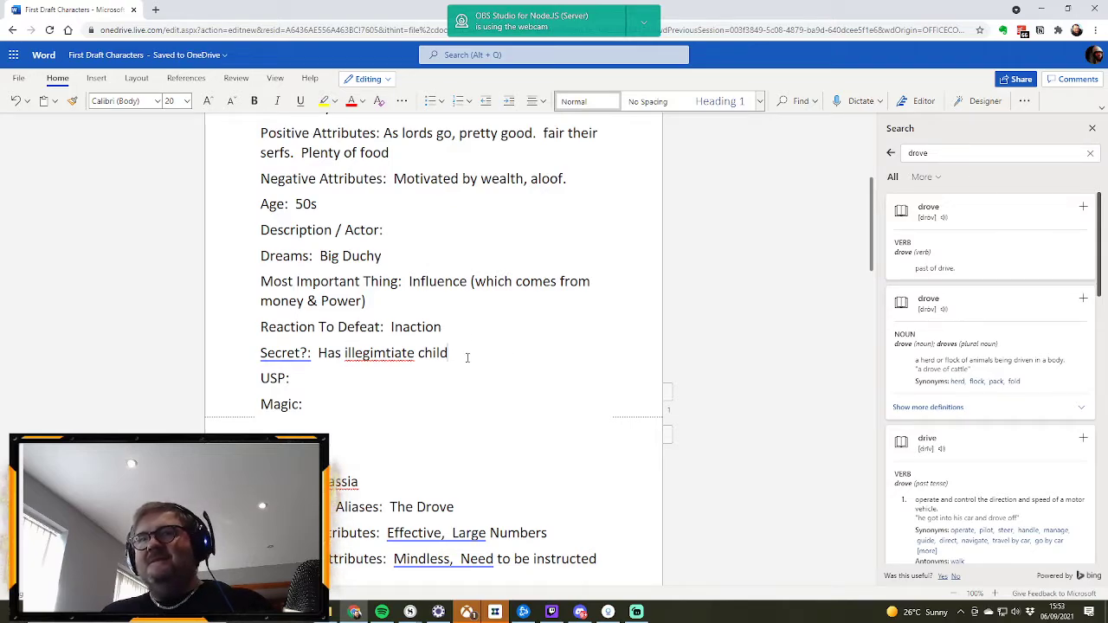
Step: Enter "They represent person in charge in medieval world" as the Lord profile's USP and "No" for Magic
{"action": "left_click", "coordinate": [364, 378]}
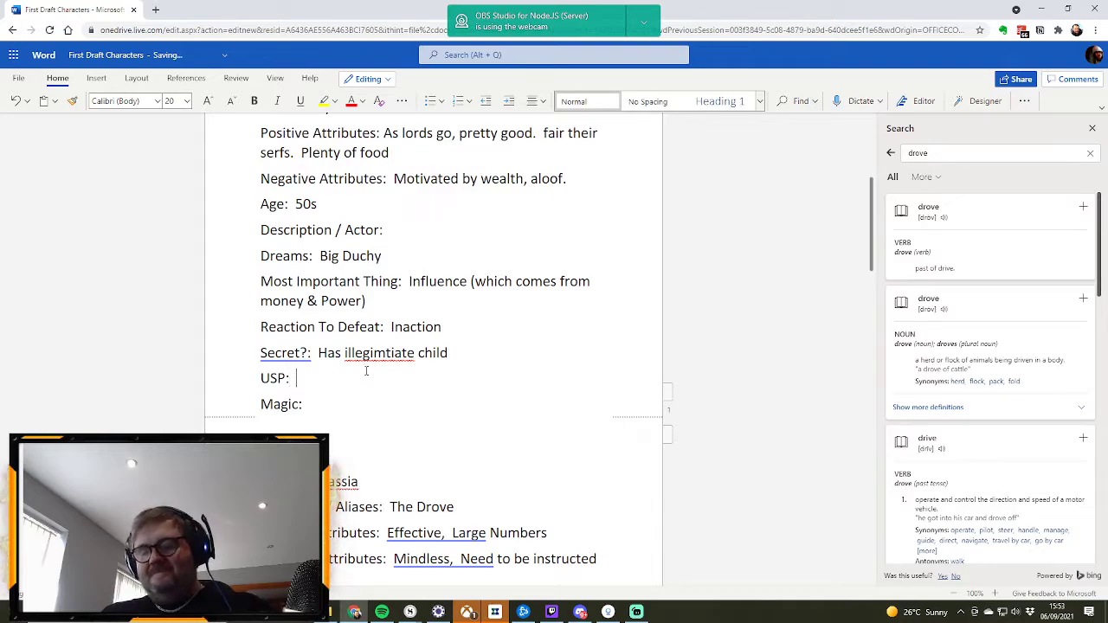
{"action": "type", "text": "They r"}
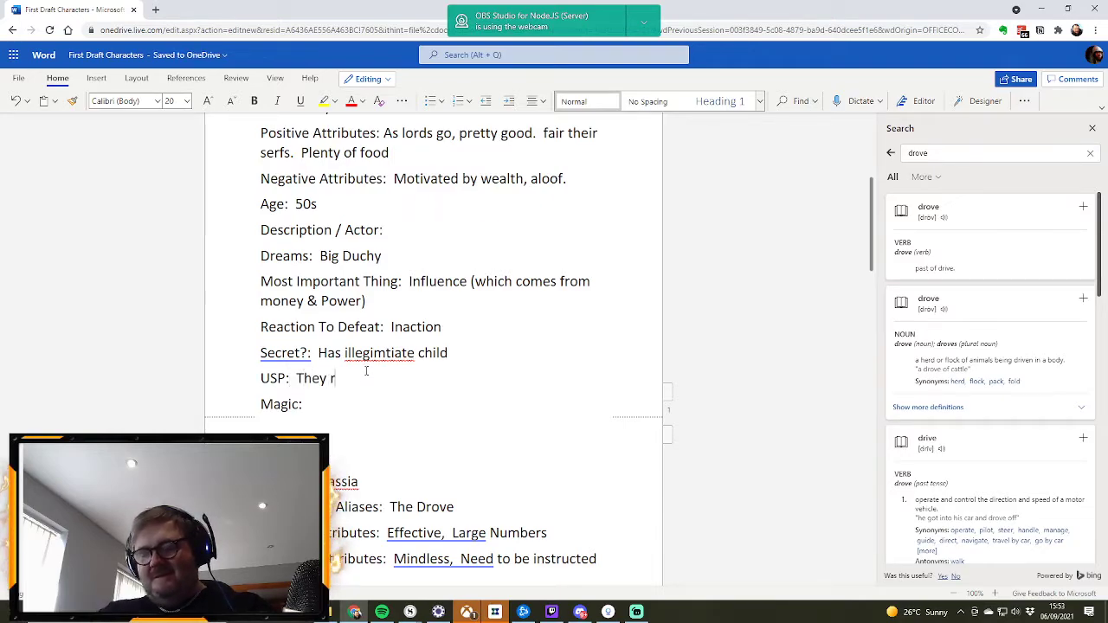
{"action": "type", "text": "epresent perso"}
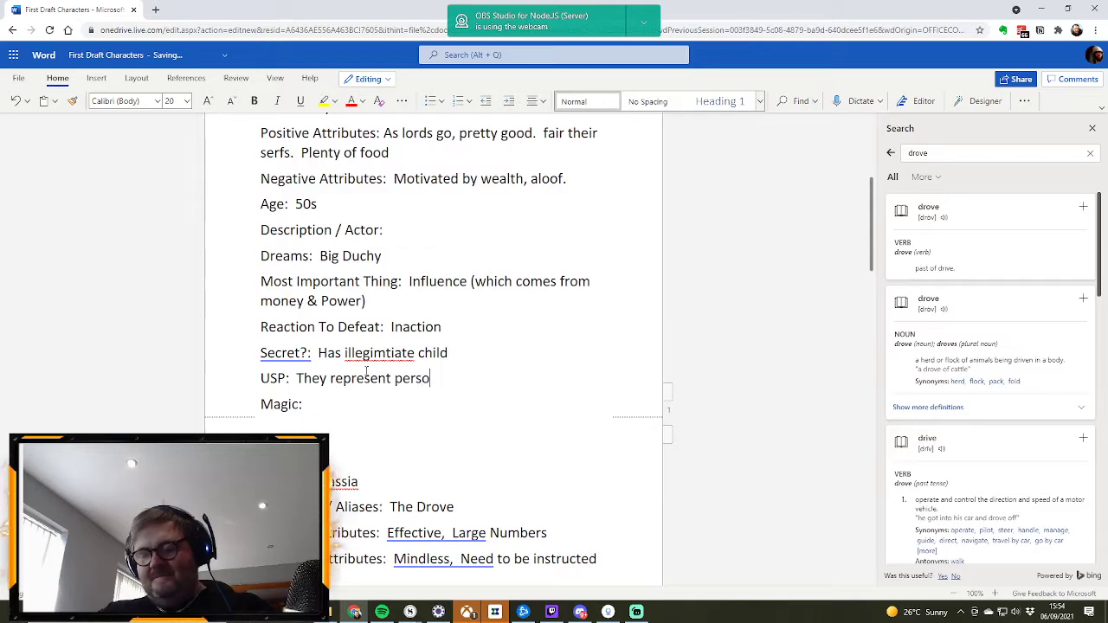
{"action": "type", "text": "n in ch"}
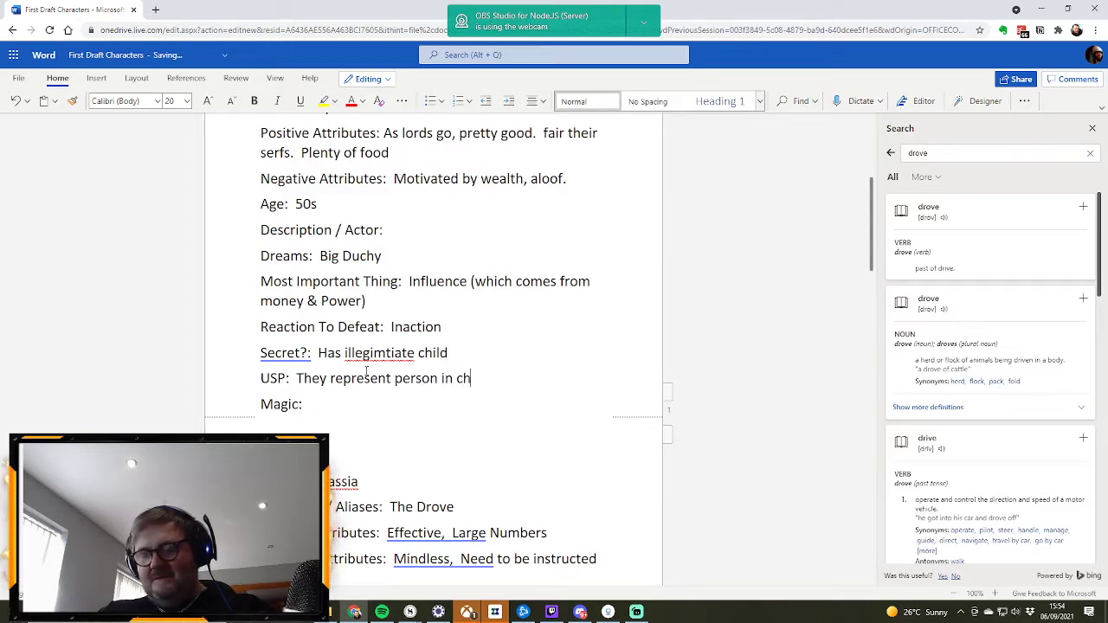
{"action": "type", "text": "arge in medie"}
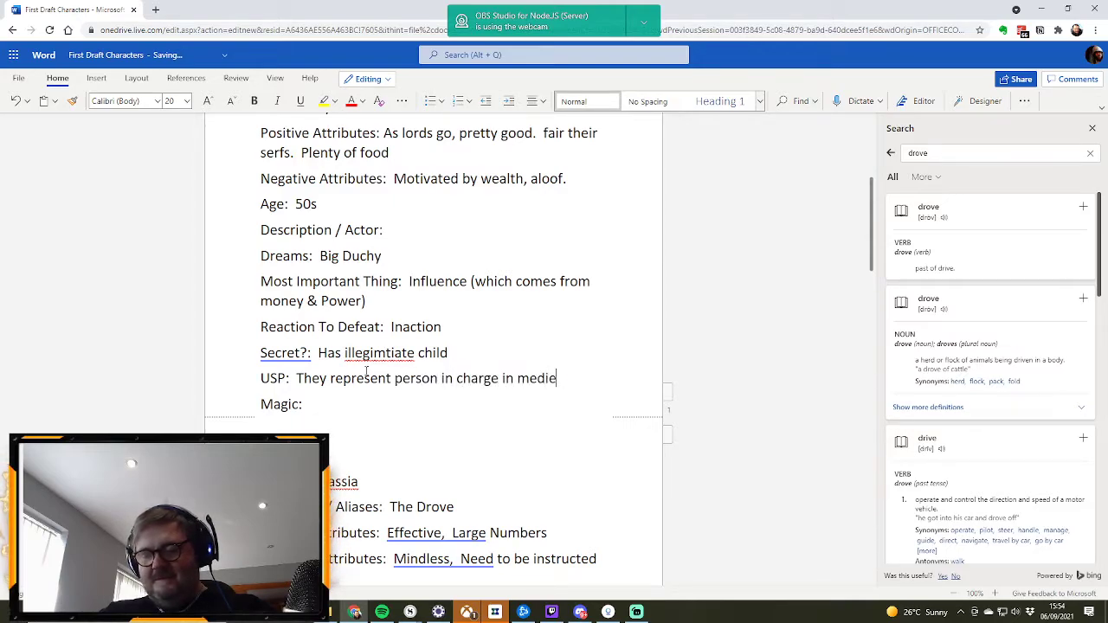
{"action": "type", "text": "val world"}
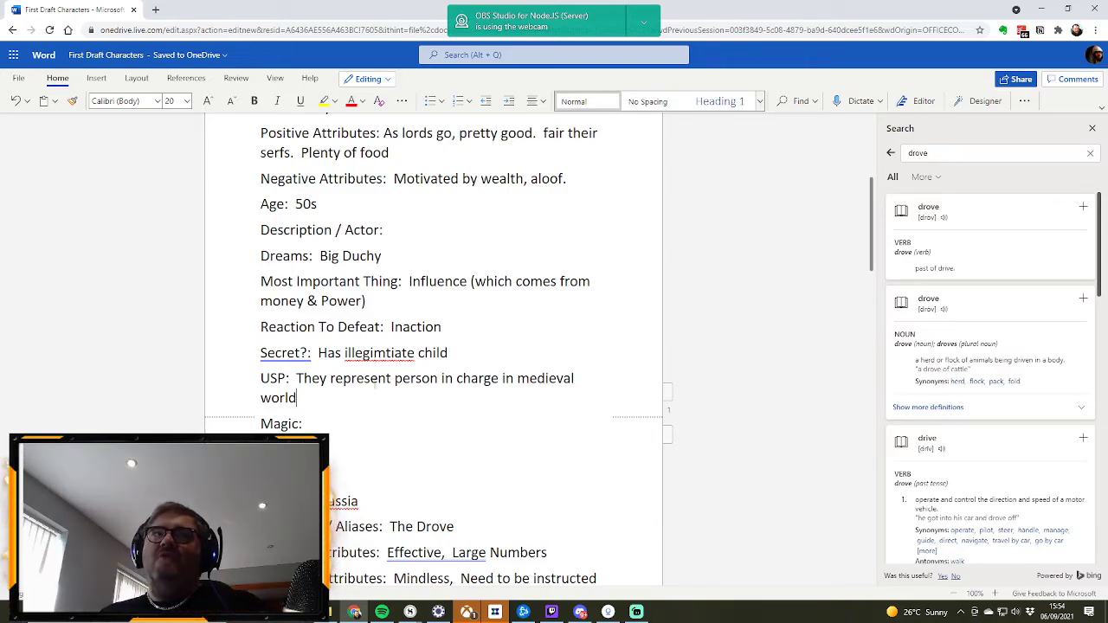
Step: Extend both the Name and the Nickname / Aliases of the Lord profile to "Lord Quentin"
{"action": "scroll", "coordinate": [361, 377], "scroll_direction": "up", "scroll_amount": 1}
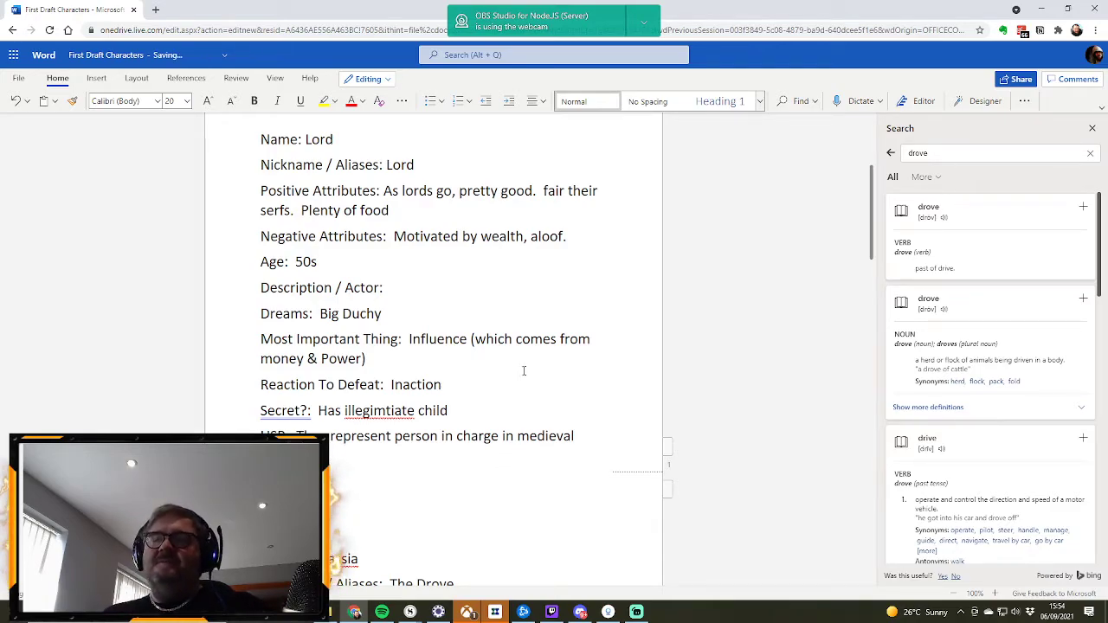
{"action": "scroll", "coordinate": [524, 371], "scroll_direction": "up", "scroll_amount": 1}
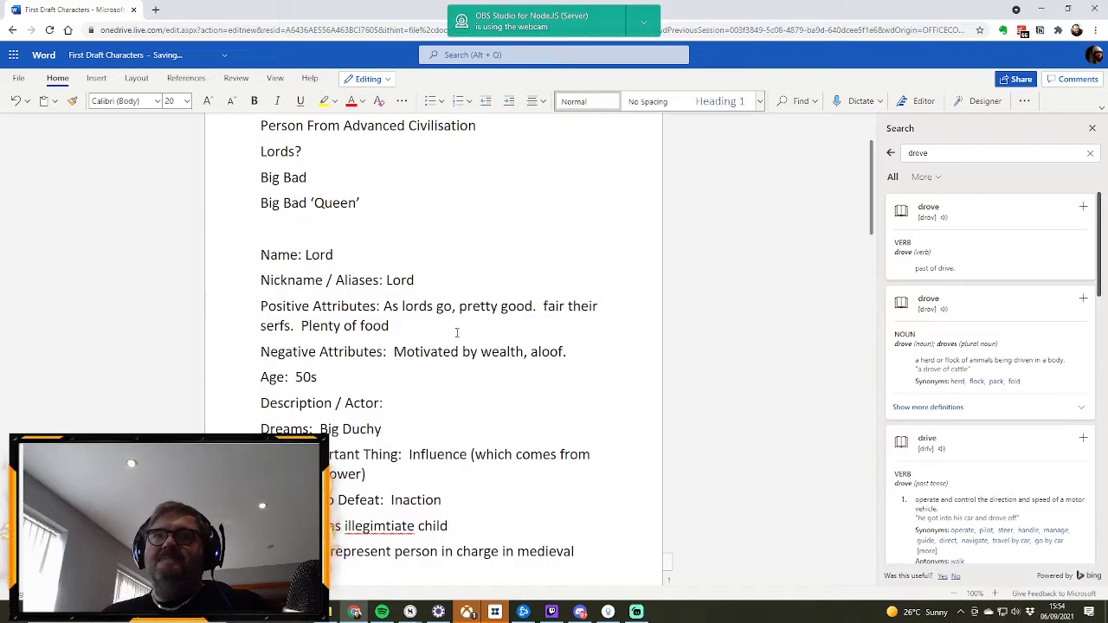
{"action": "scroll", "coordinate": [425, 316], "scroll_direction": "up", "scroll_amount": 1}
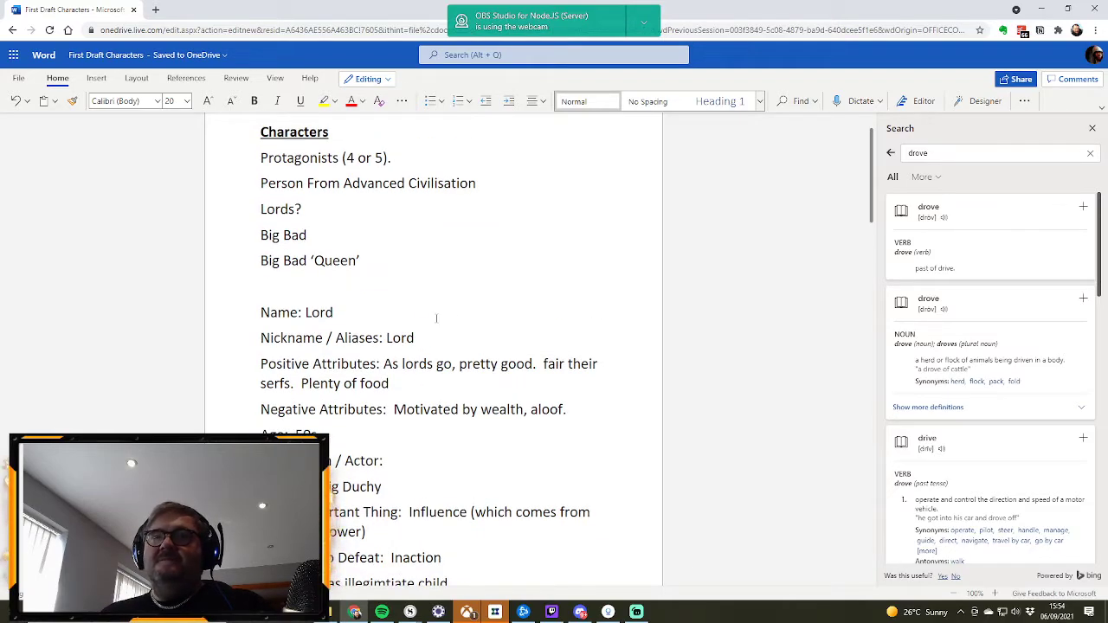
{"action": "scroll", "coordinate": [454, 322], "scroll_direction": "down", "scroll_amount": 5}
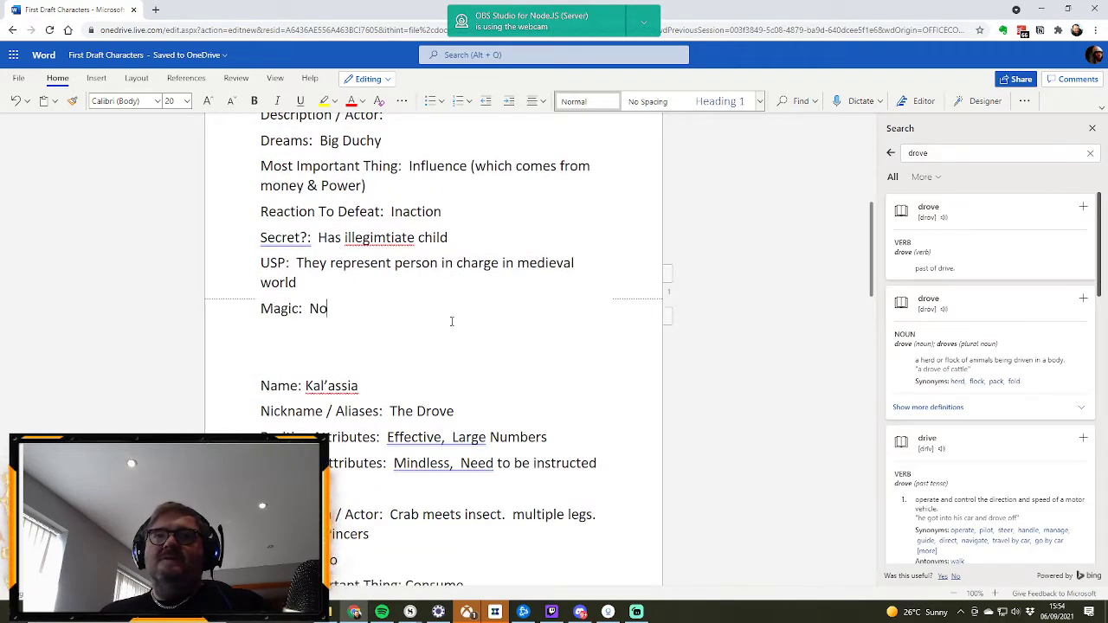
{"action": "scroll", "coordinate": [452, 321], "scroll_direction": "down", "scroll_amount": 5}
{"action": "scroll", "coordinate": [336, 344], "scroll_direction": "up", "scroll_amount": 10}
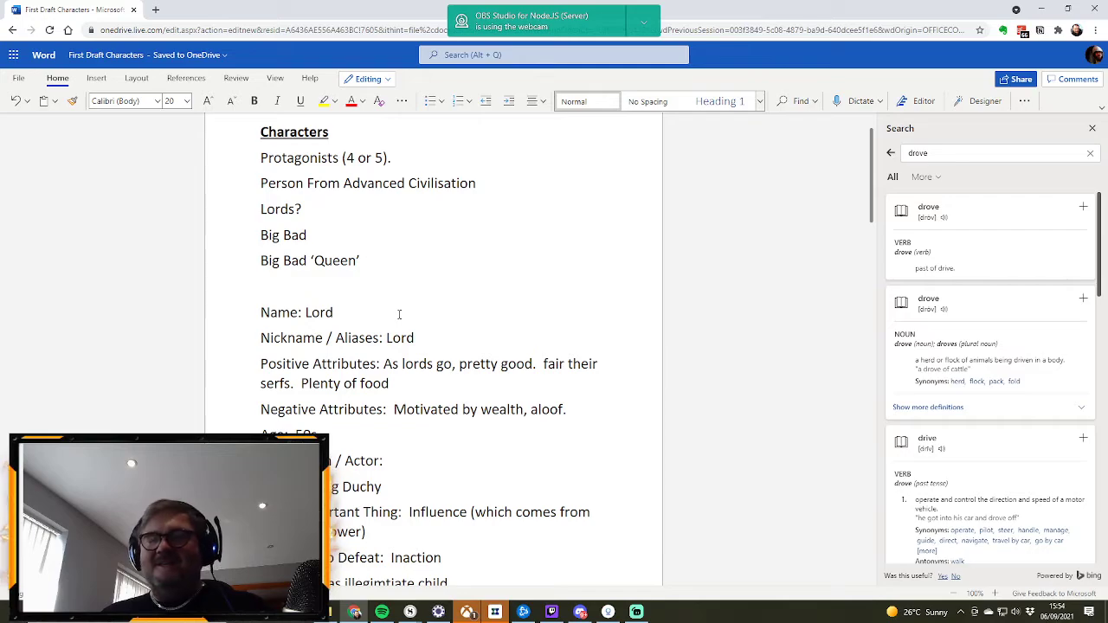
{"action": "left_click", "coordinate": [399, 314]}
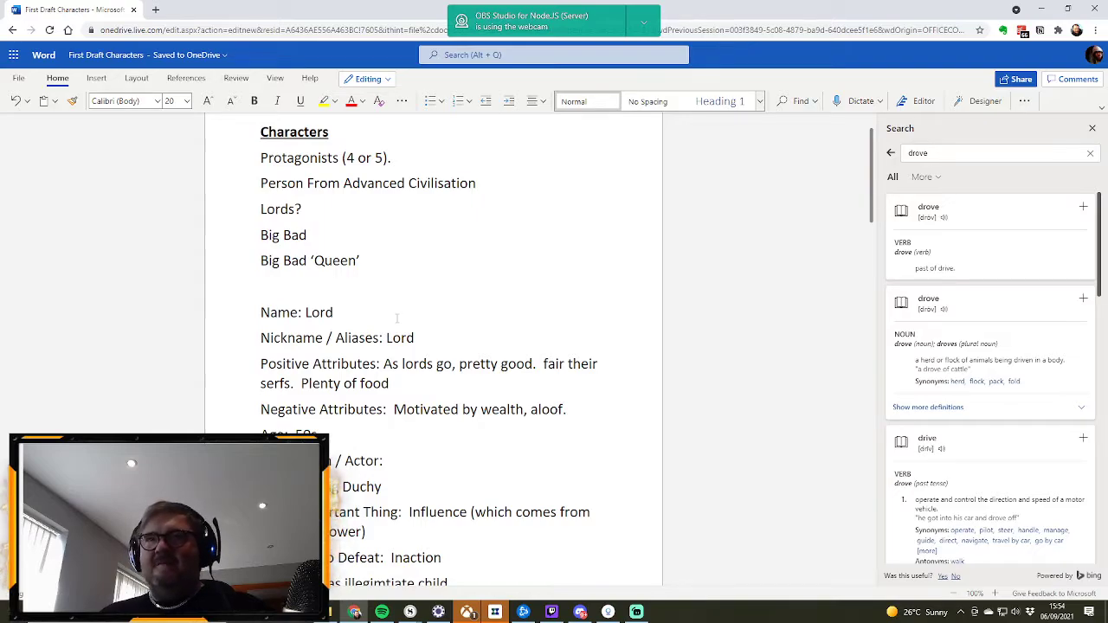
{"action": "type", "text": "Quentin"}
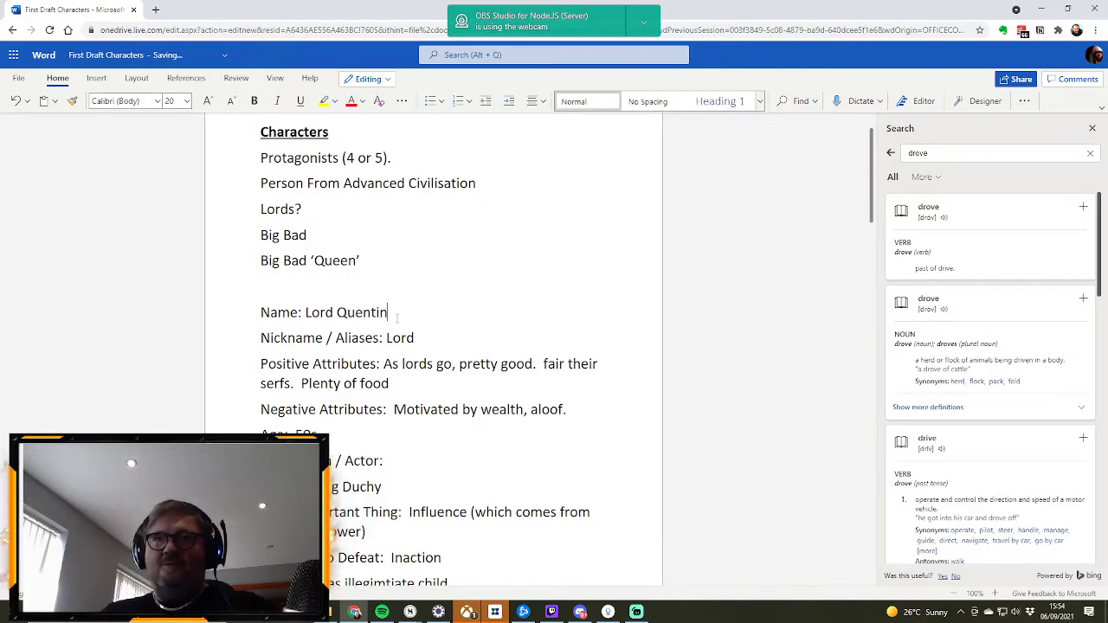
{"action": "left_click", "coordinate": [422, 338]}
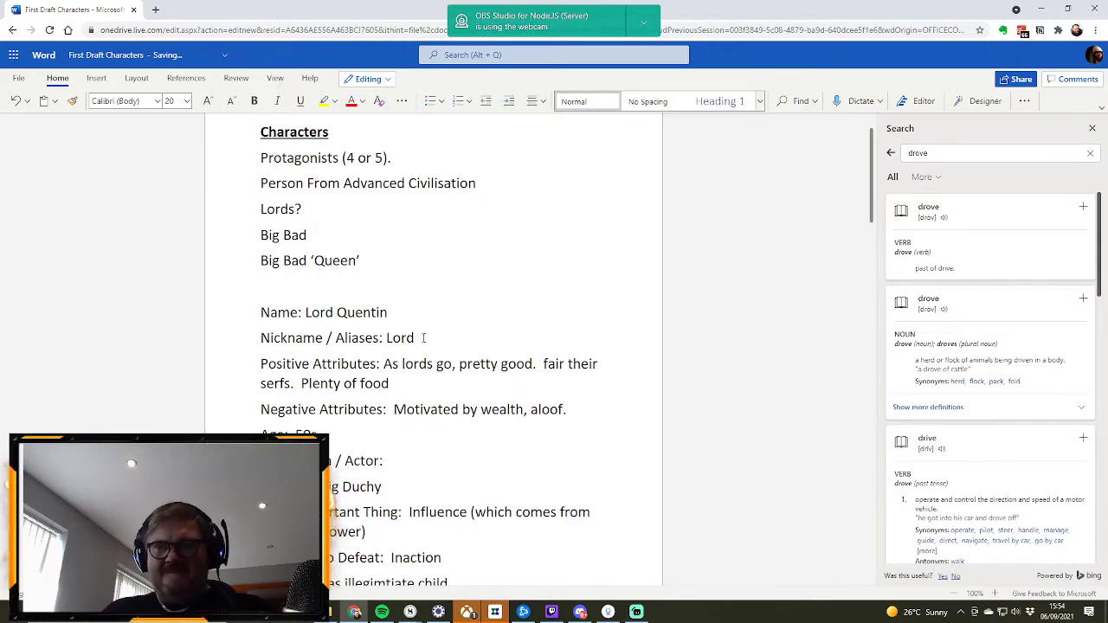
{"action": "type", "text": "Quentin"}
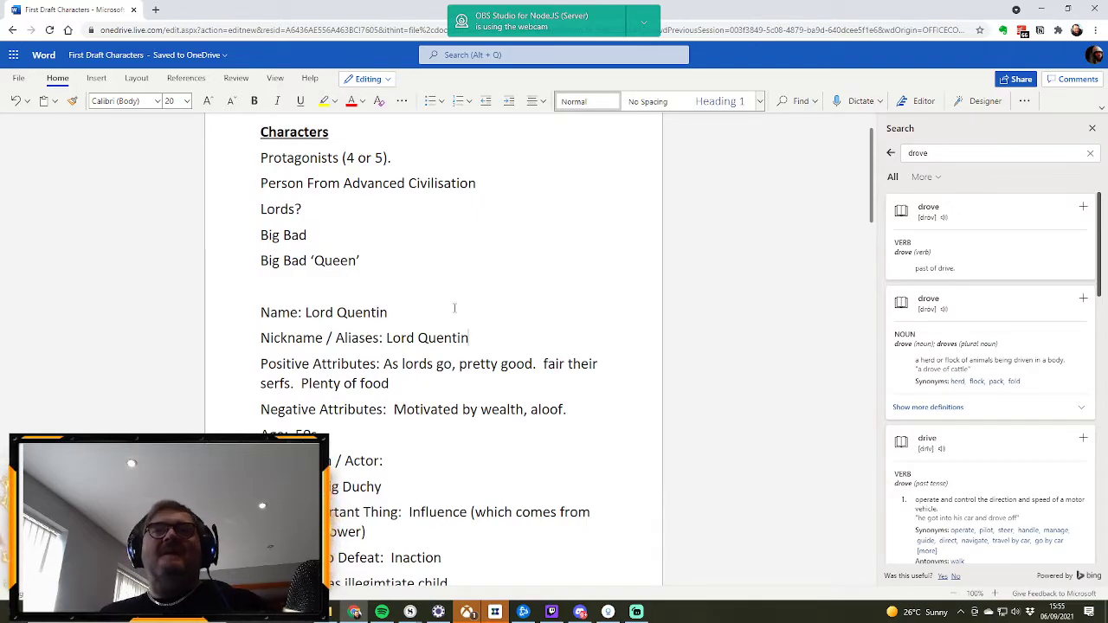
Step: Enter "John Malkovich" as the Description / Actor of the Lord Quentin profile
{"action": "scroll", "coordinate": [539, 345], "scroll_direction": "down", "scroll_amount": 3}
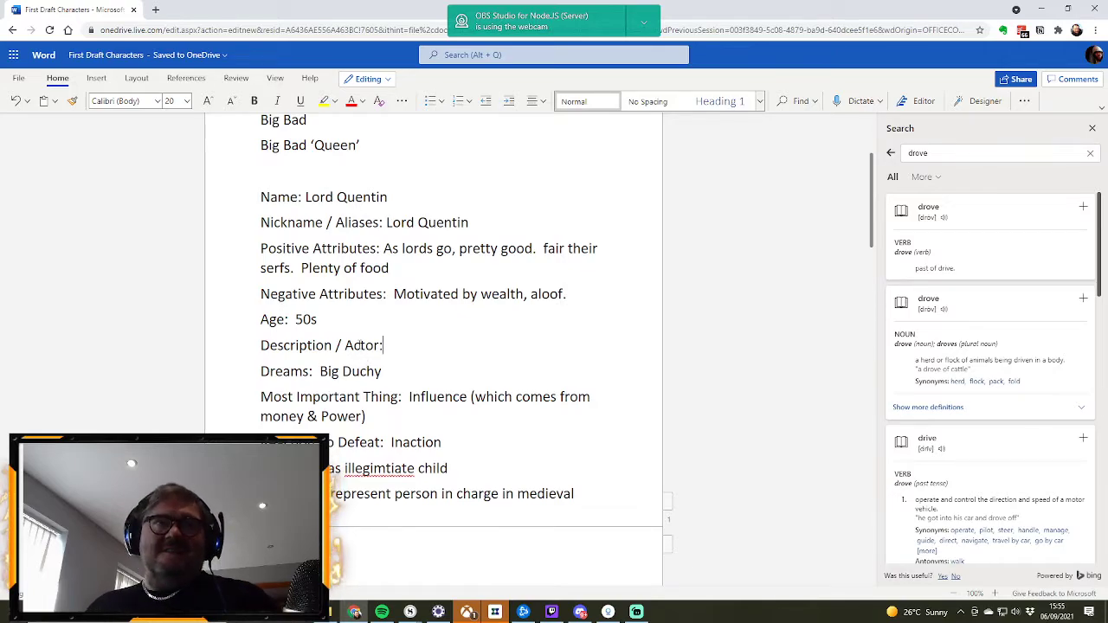
{"action": "left_click", "coordinate": [445, 343]}
{"action": "type", "text": "J"}
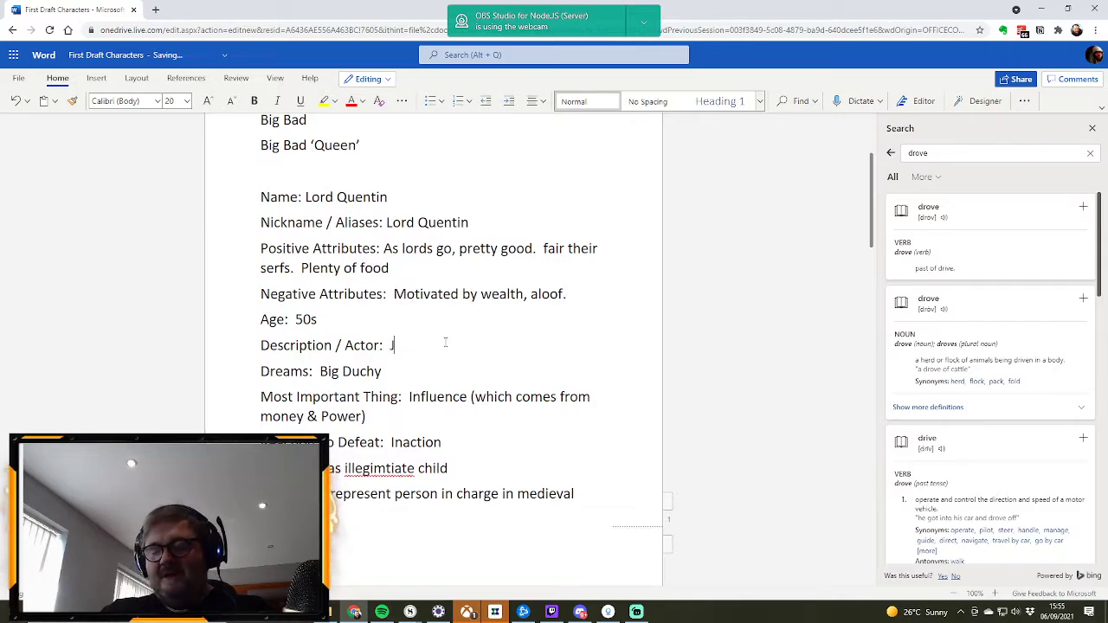
{"action": "type", "text": "ohn Malo"}
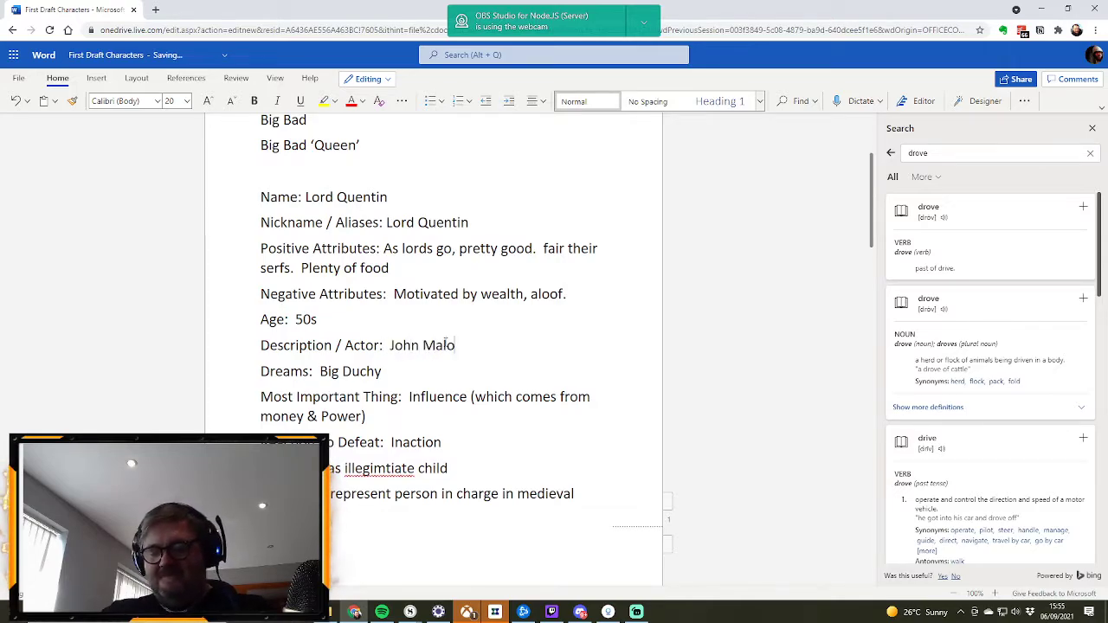
{"action": "key", "text": "BackSpace"}
{"action": "type", "text": "kovich"}
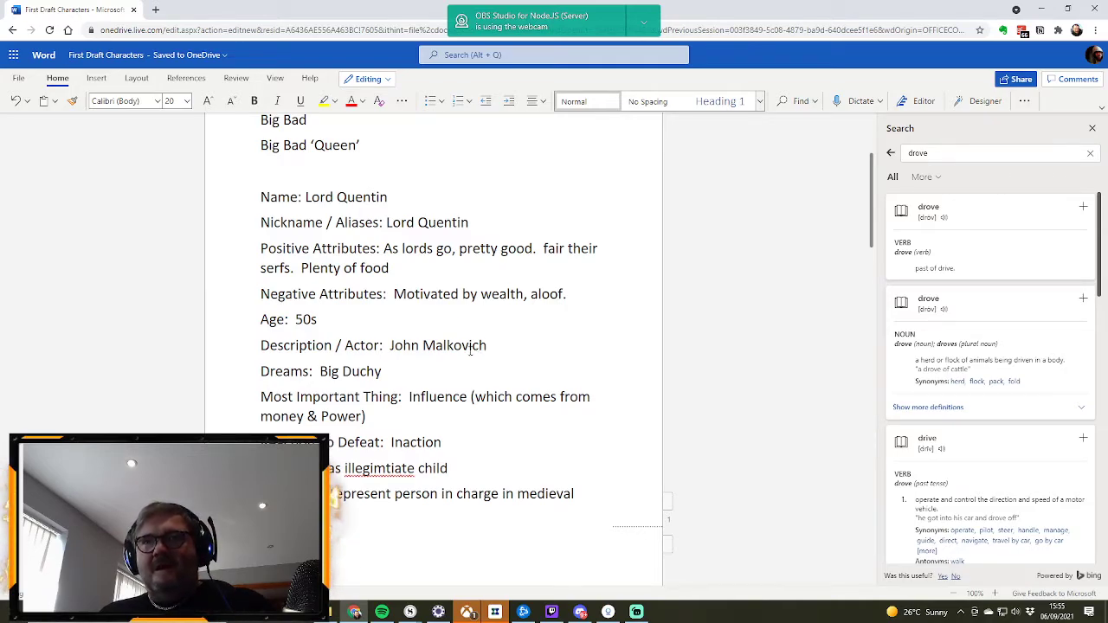
Step: Add "Bored" to the end of Lord Quentin's Negative Attributes
{"action": "scroll", "coordinate": [420, 364], "scroll_direction": "up", "scroll_amount": 3}
{"action": "scroll", "coordinate": [425, 364], "scroll_direction": "down", "scroll_amount": 4}
{"action": "scroll", "coordinate": [425, 364], "scroll_direction": "down", "scroll_amount": 1}
{"action": "scroll", "coordinate": [425, 354], "scroll_direction": "up", "scroll_amount": 2}
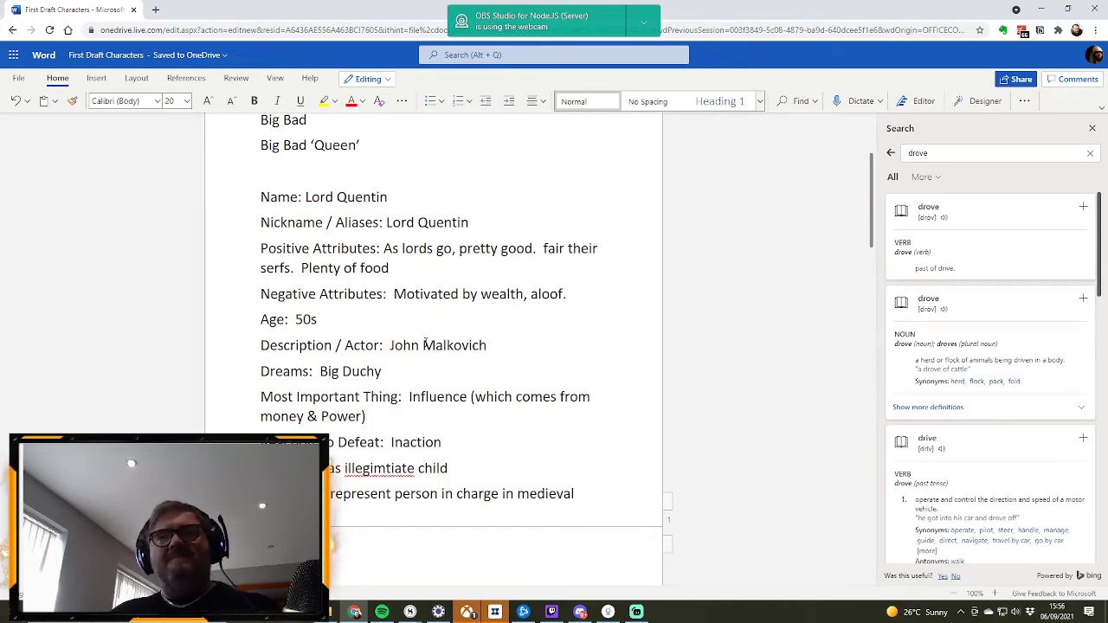
{"action": "left_click", "coordinate": [575, 292]}
{"action": "type", "text": "Bored"}
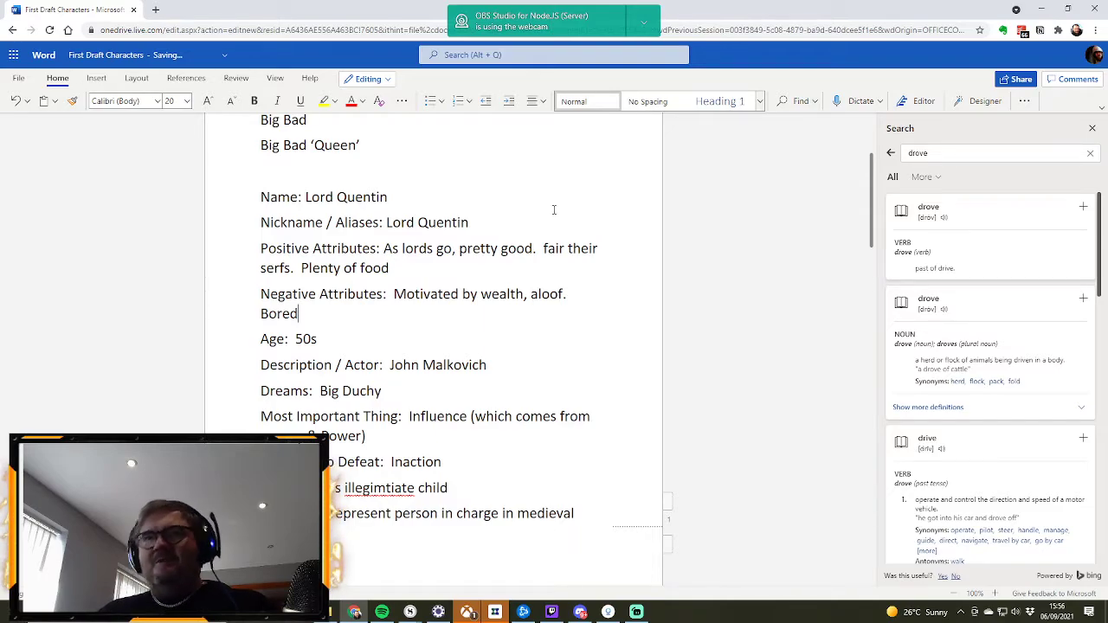
Step: Correct the misspelled word in Lord Quentin's Secret entry to "illegitimate" using the suggested spelling
{"action": "right_click", "coordinate": [391, 492]}
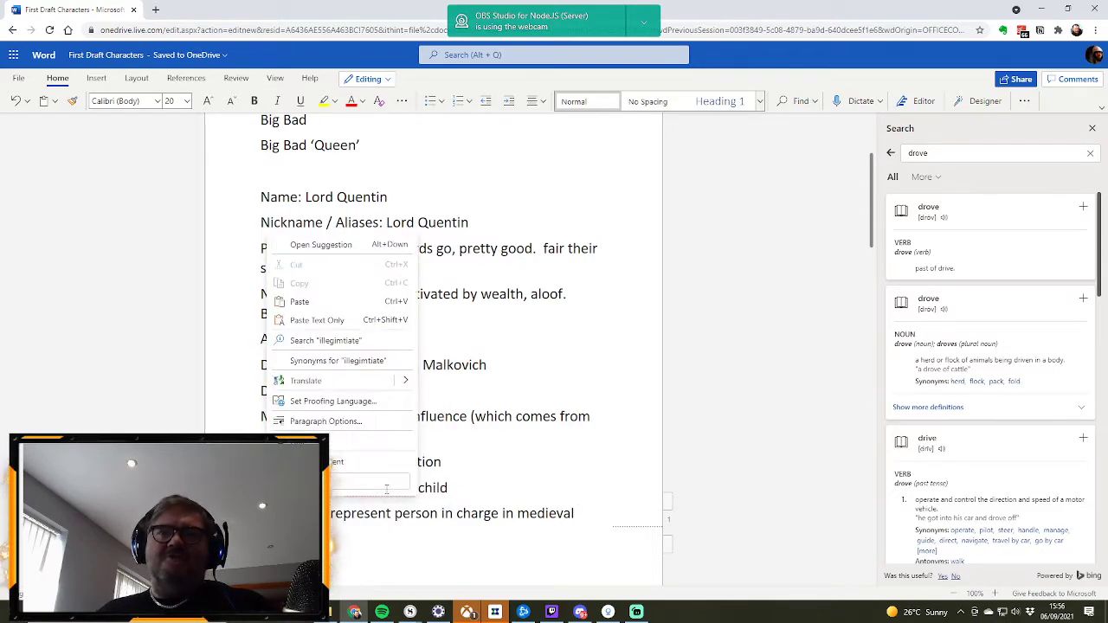
{"action": "key", "text": "Escape"}
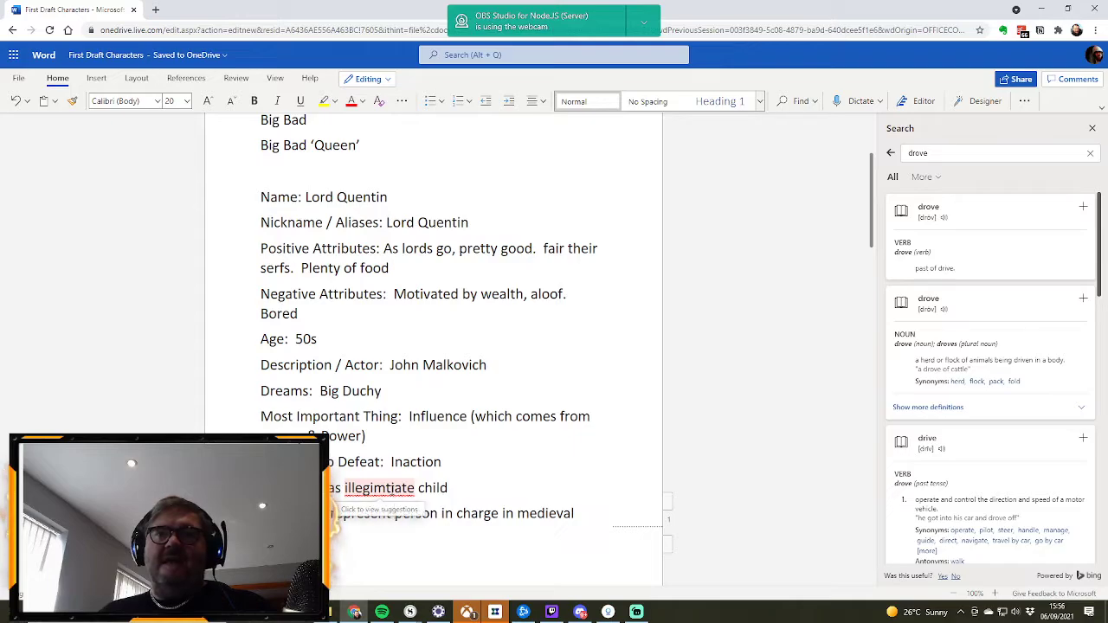
{"action": "left_click", "coordinate": [394, 490]}
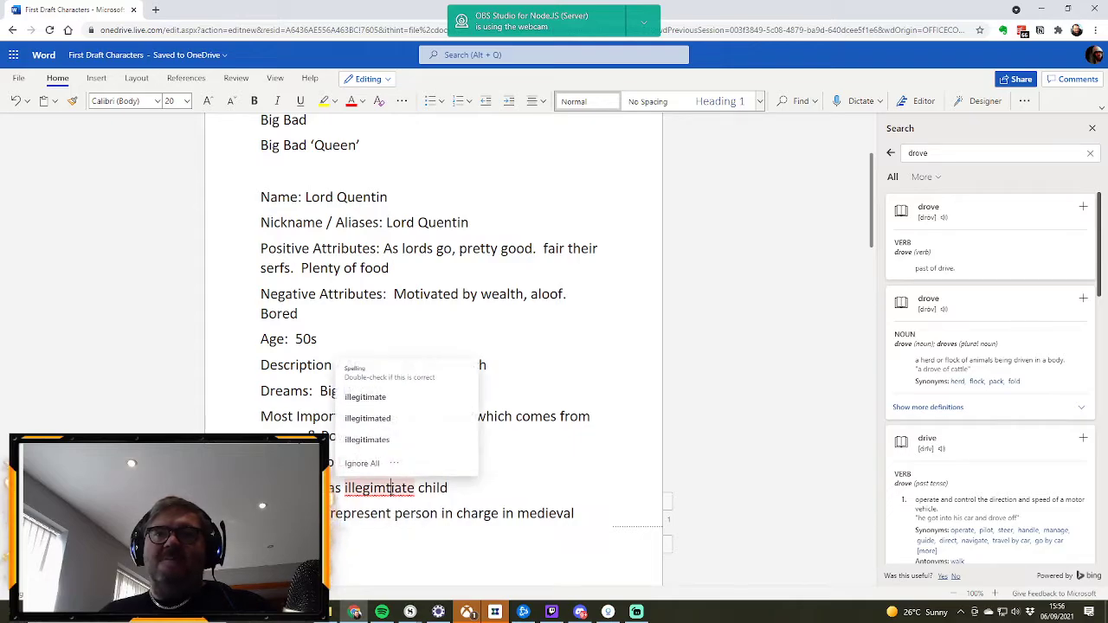
{"action": "left_click", "coordinate": [407, 400]}
{"action": "left_click", "coordinate": [578, 437]}
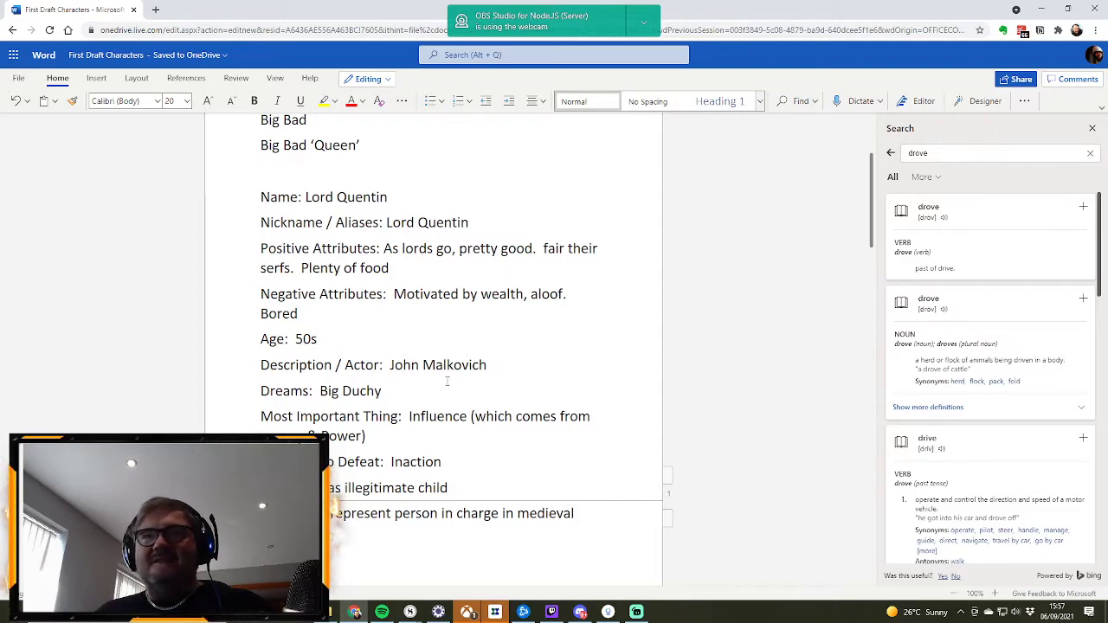
Step: Duplicate the Lord Quentin profile above the original, beneath the Big Bad ‘Queen’ line, with blank lines separating it
{"action": "scroll", "coordinate": [449, 382], "scroll_direction": "down", "scroll_amount": 1}
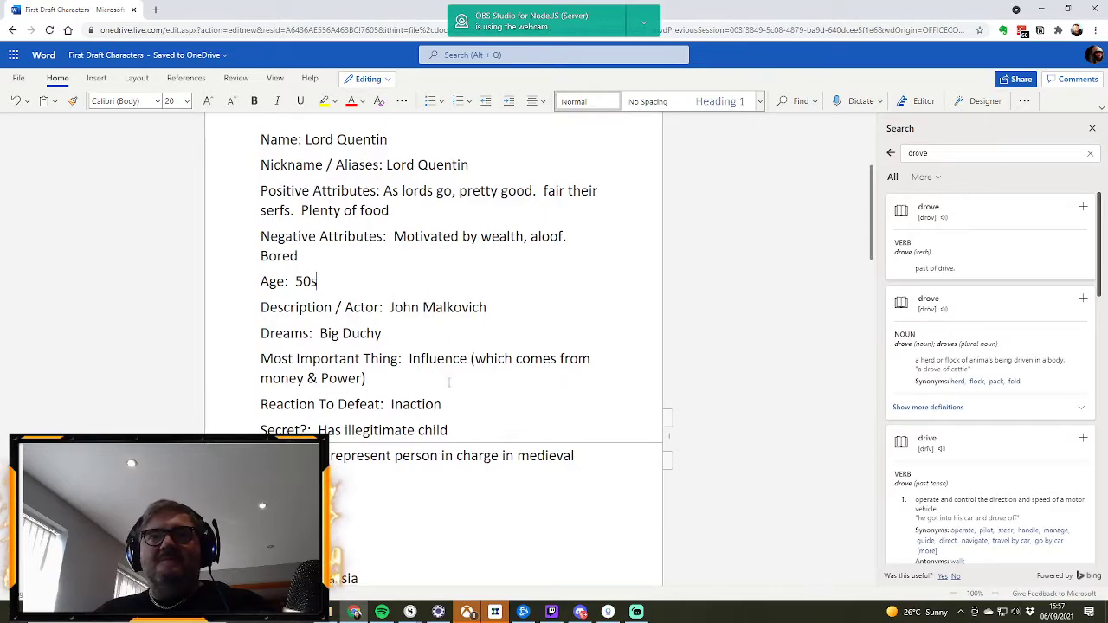
{"action": "scroll", "coordinate": [448, 382], "scroll_direction": "up", "scroll_amount": 1}
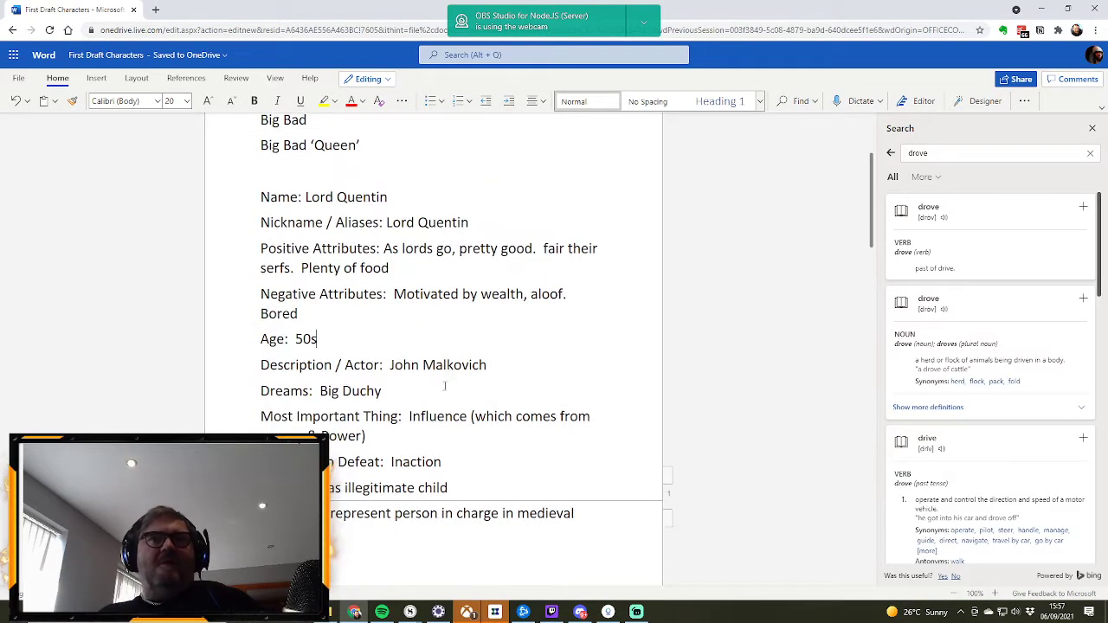
{"action": "scroll", "coordinate": [437, 338], "scroll_direction": "up", "scroll_amount": 1}
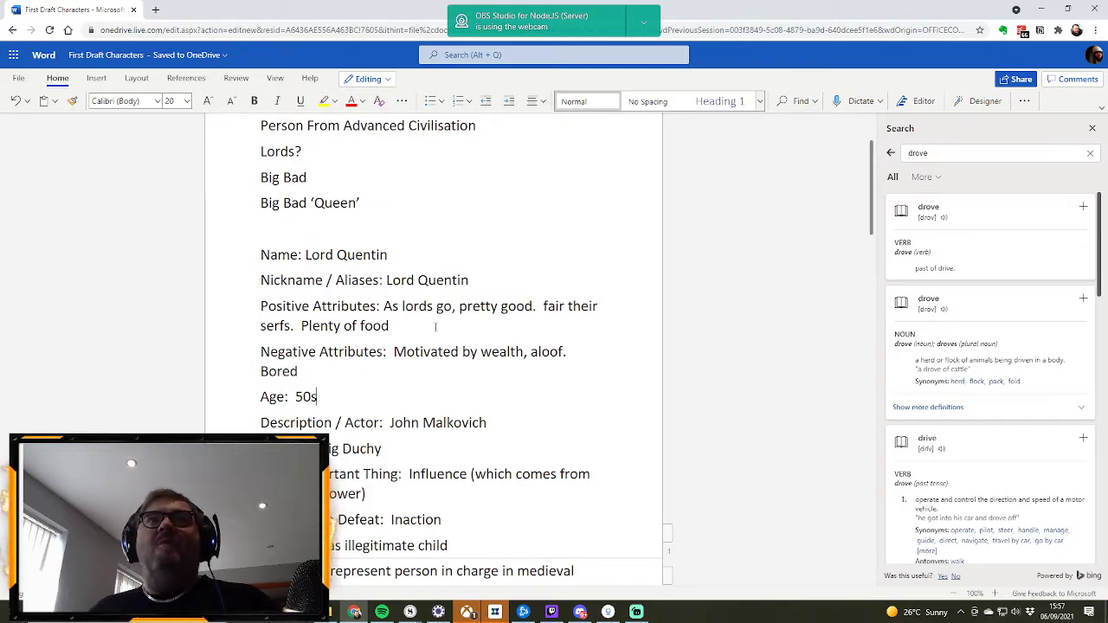
{"action": "scroll", "coordinate": [435, 327], "scroll_direction": "down", "scroll_amount": 1}
{"action": "scroll", "coordinate": [435, 327], "scroll_direction": "down", "scroll_amount": 2}
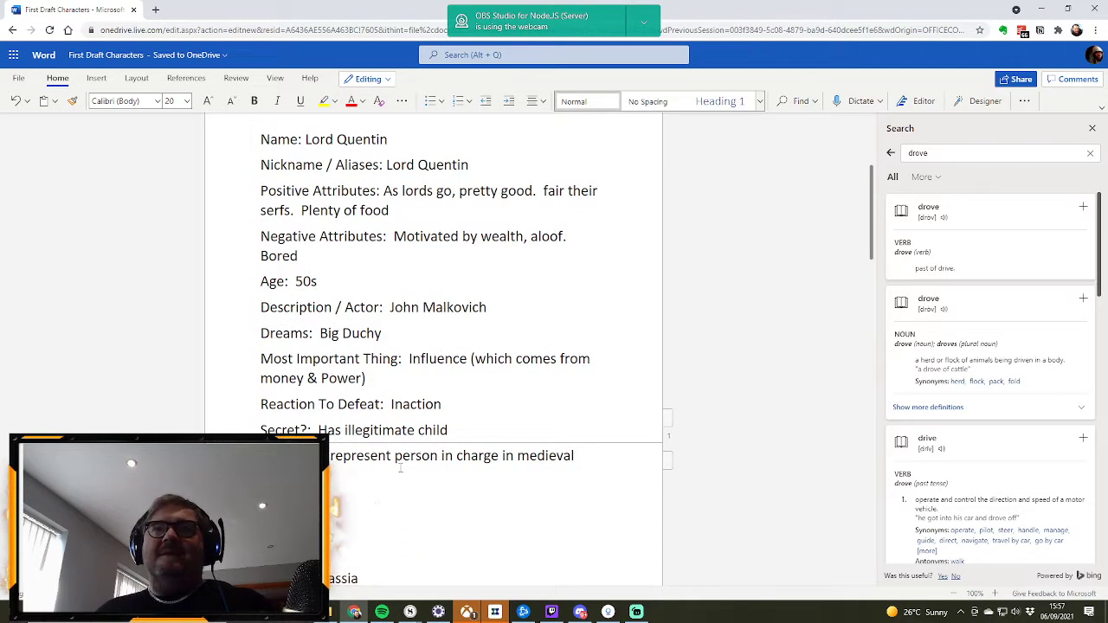
{"action": "left_click_drag", "start_coordinate": [575, 455], "coordinate": [240, 259]}
{"action": "key", "text": "ctrl+c"}
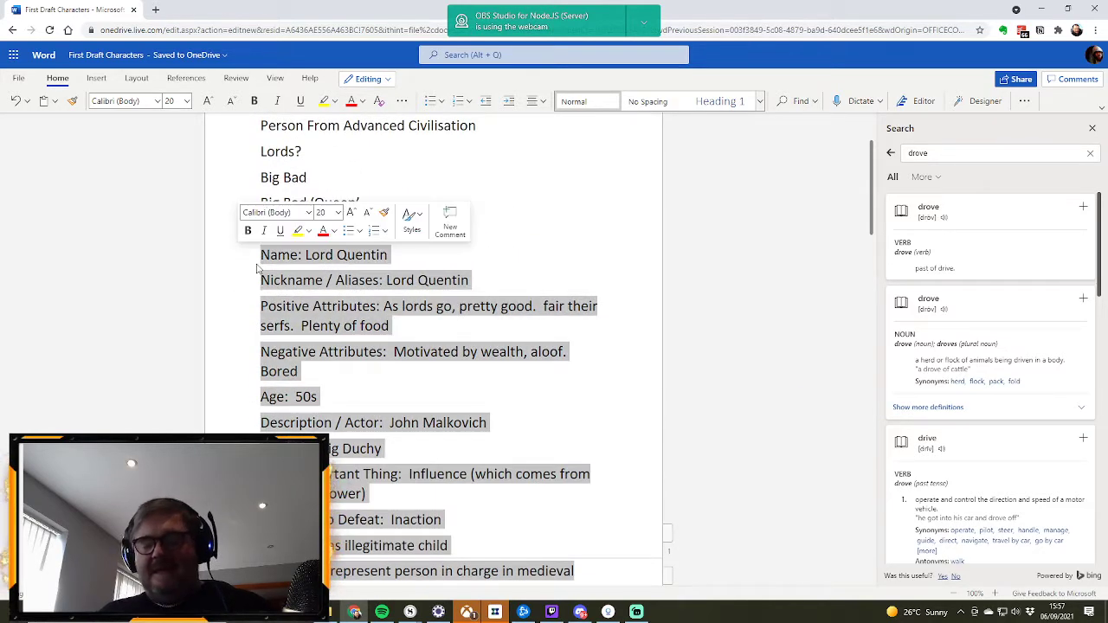
{"action": "left_click", "coordinate": [364, 226]}
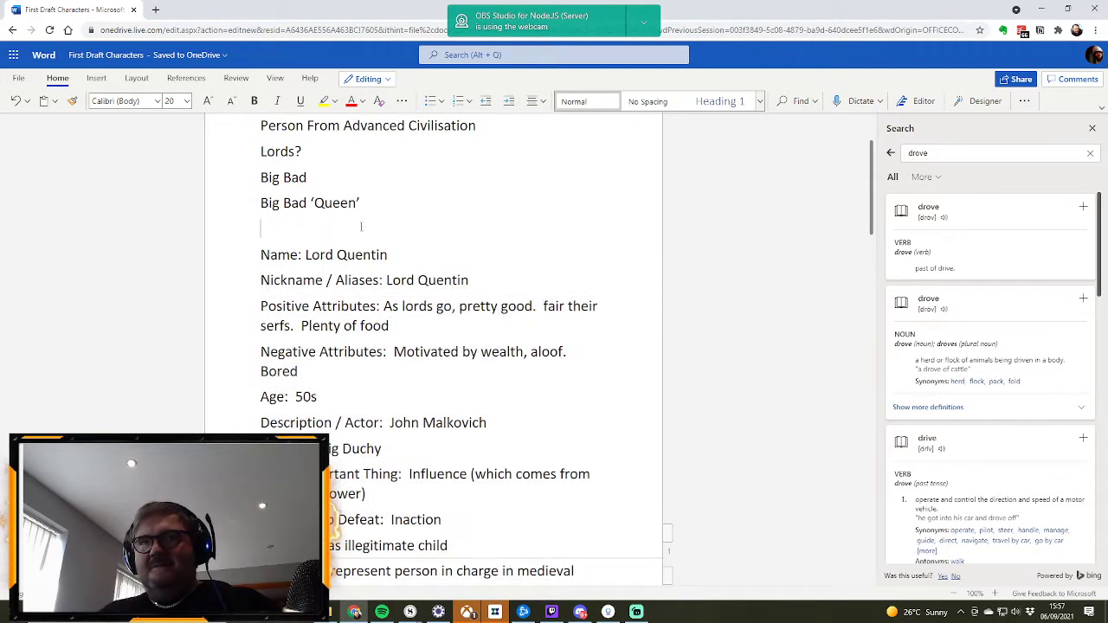
{"action": "key", "text": "Return"}
{"action": "key", "text": "Return"}
{"action": "key", "text": "Up"}
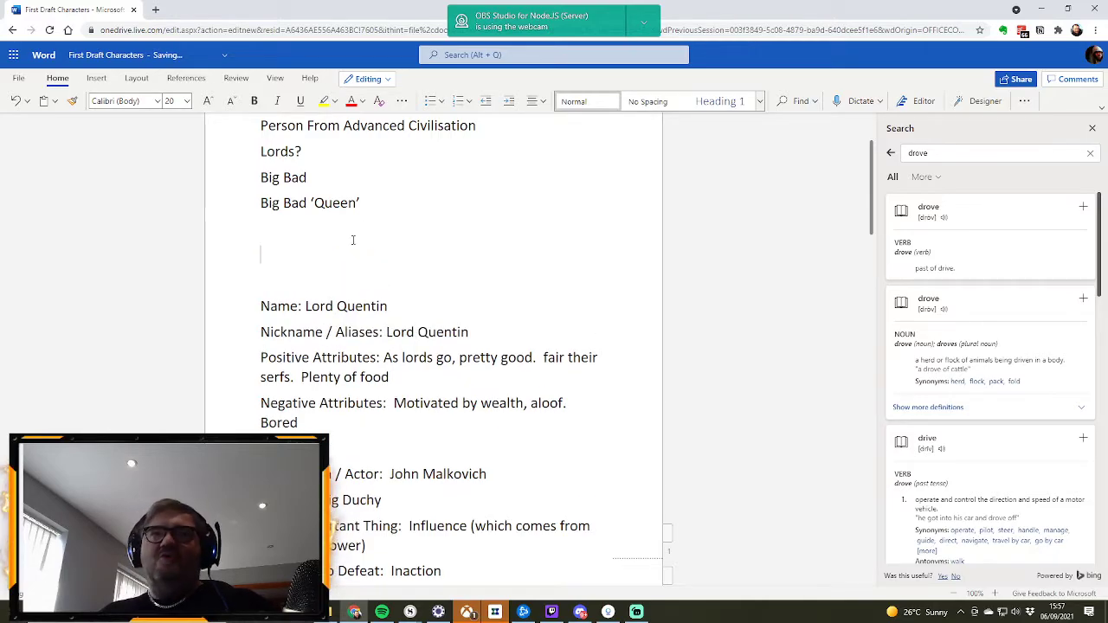
{"action": "key", "text": "ctrl+v"}
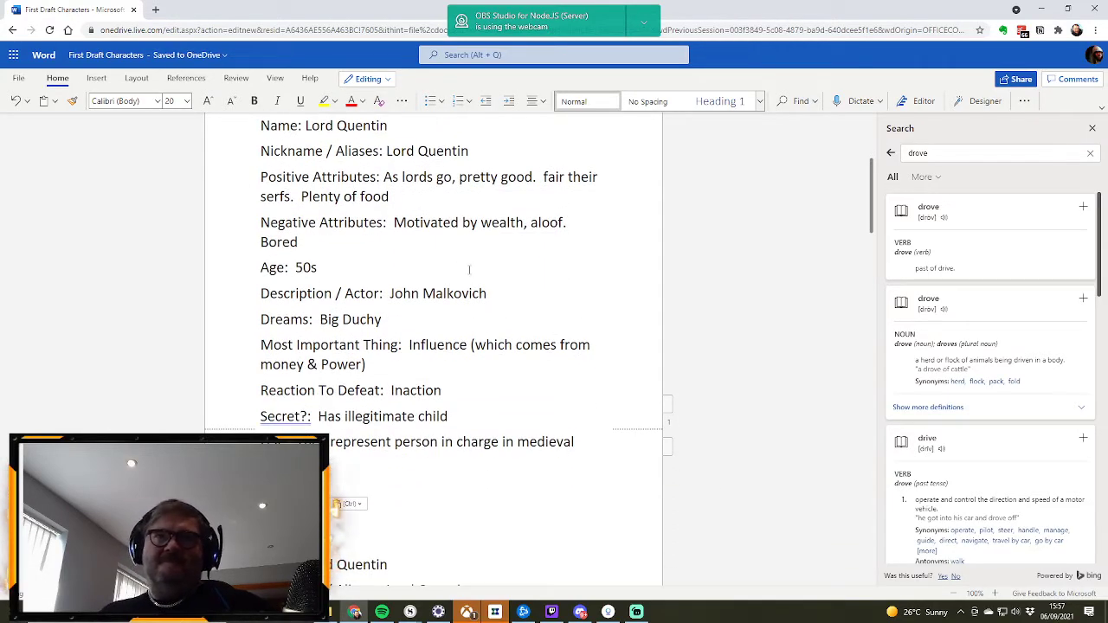
{"action": "scroll", "coordinate": [469, 269], "scroll_direction": "up", "scroll_amount": 3}
{"action": "scroll", "coordinate": [469, 269], "scroll_direction": "down", "scroll_amount": 18}
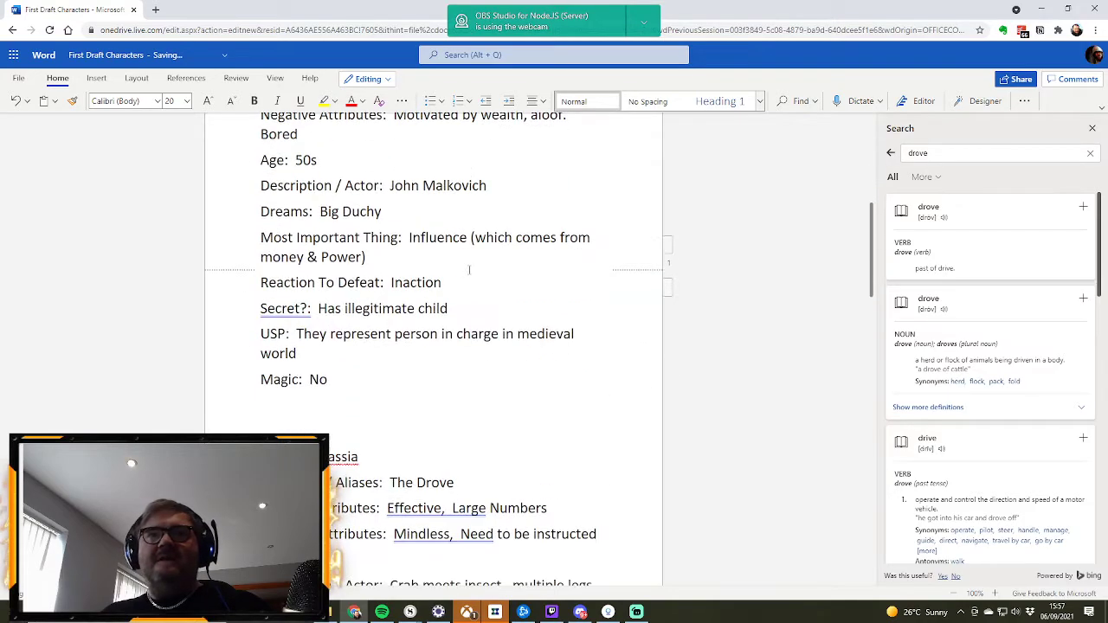
{"action": "scroll", "coordinate": [468, 269], "scroll_direction": "down", "scroll_amount": 6}
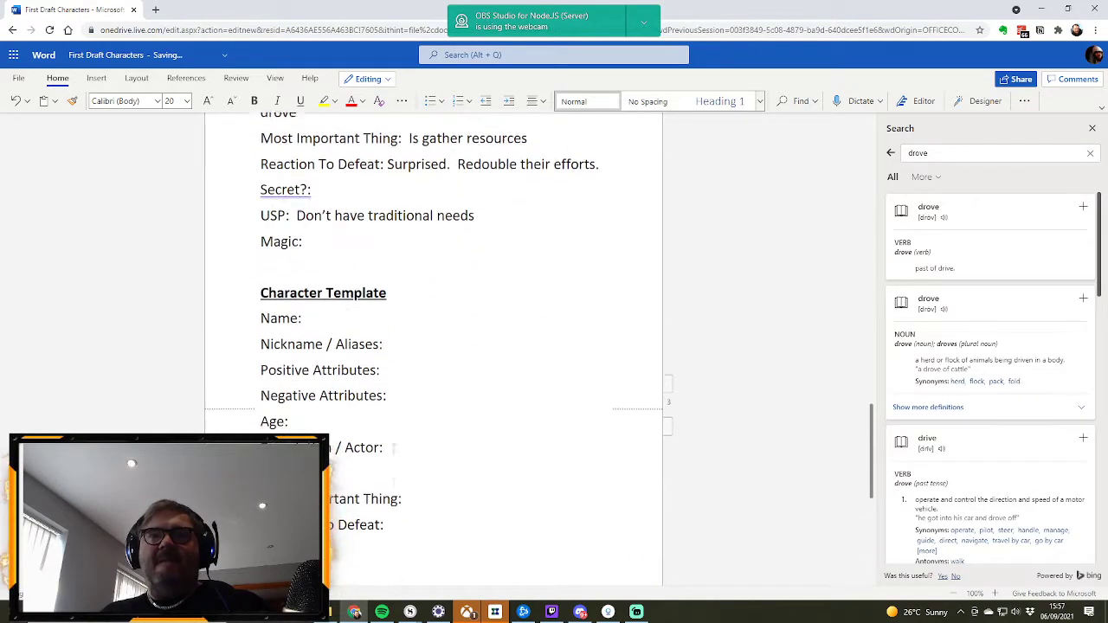
Step: Copy the blank Character Template fields into the gap above the Lord Quentin profile and remove the extra blank line beneath them
{"action": "left_click_drag", "start_coordinate": [230, 424], "coordinate": [231, 218]}
{"action": "key", "text": "ctrl+c"}
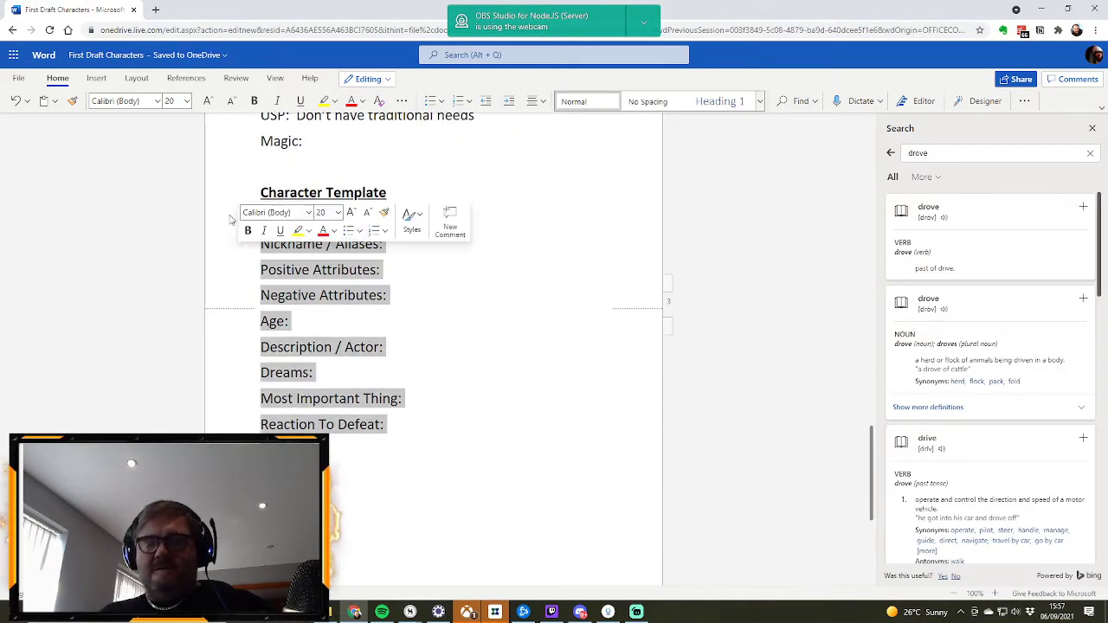
{"action": "scroll", "coordinate": [513, 279], "scroll_direction": "up", "scroll_amount": 5}
{"action": "scroll", "coordinate": [513, 279], "scroll_direction": "up", "scroll_amount": 15}
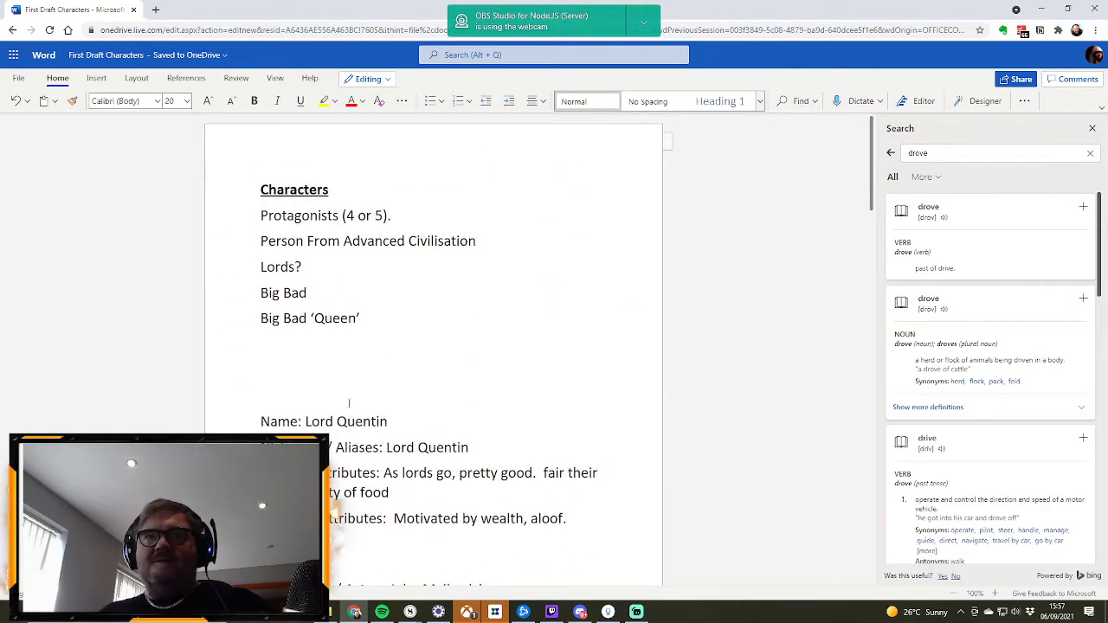
{"action": "left_click", "coordinate": [286, 376]}
{"action": "key", "text": "ctrl+v"}
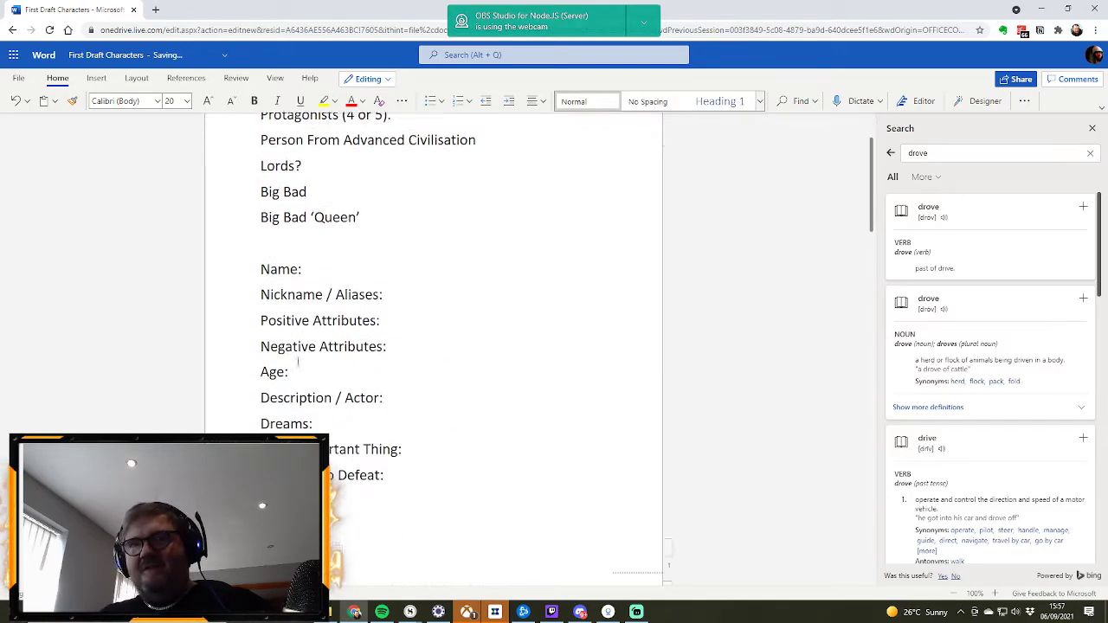
{"action": "scroll", "coordinate": [398, 401], "scroll_direction": "down", "scroll_amount": 2}
{"action": "scroll", "coordinate": [372, 416], "scroll_direction": "up", "scroll_amount": 3}
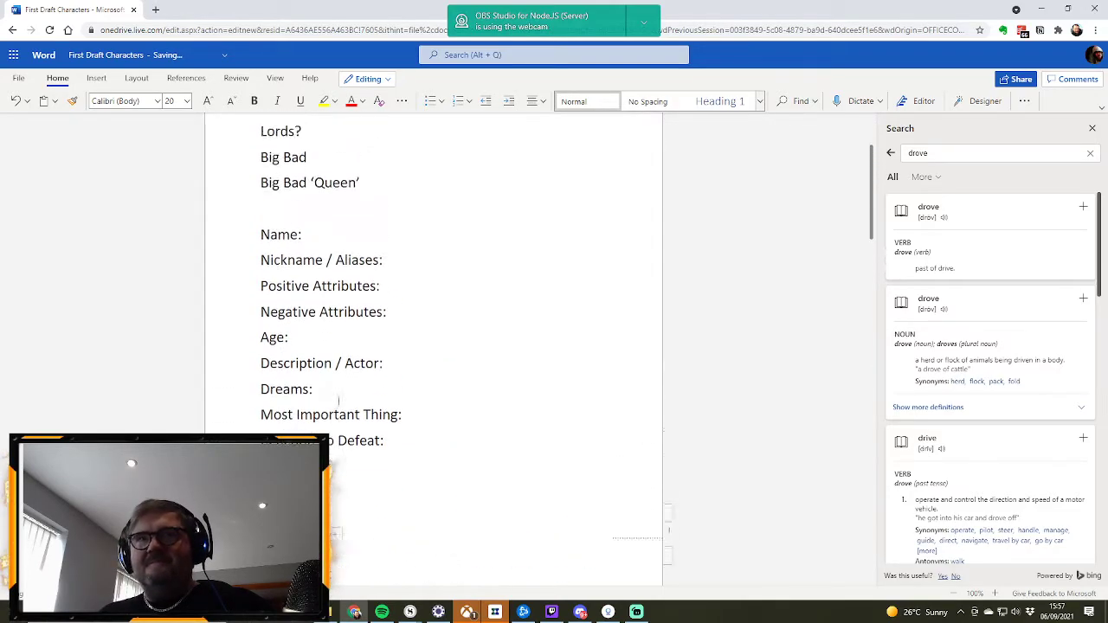
{"action": "scroll", "coordinate": [339, 399], "scroll_direction": "down", "scroll_amount": 3}
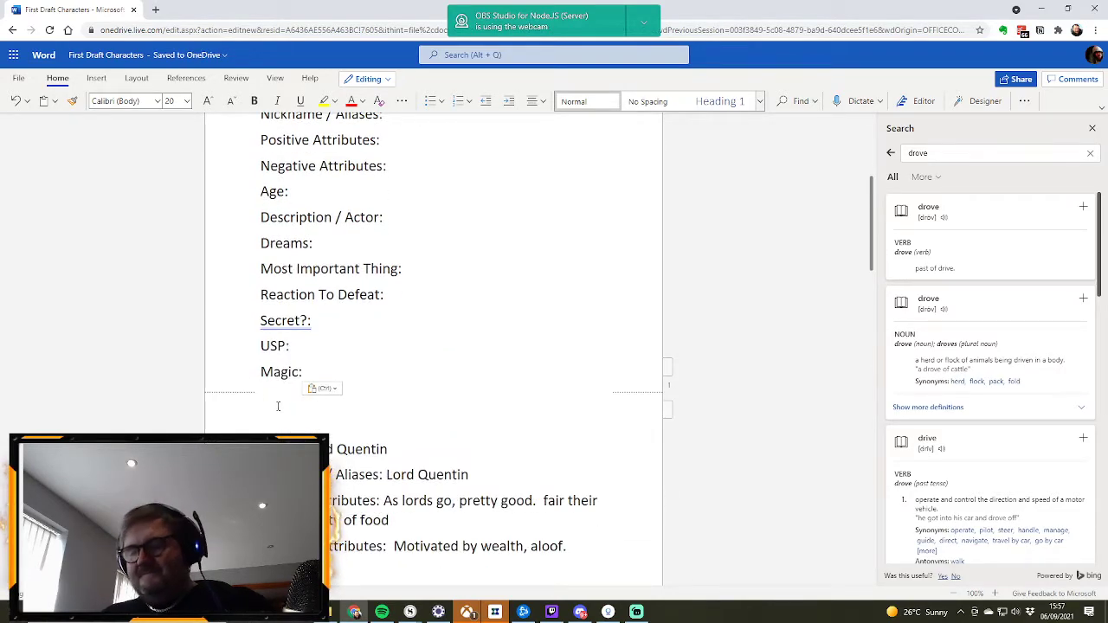
{"action": "key", "text": "BackSpace"}
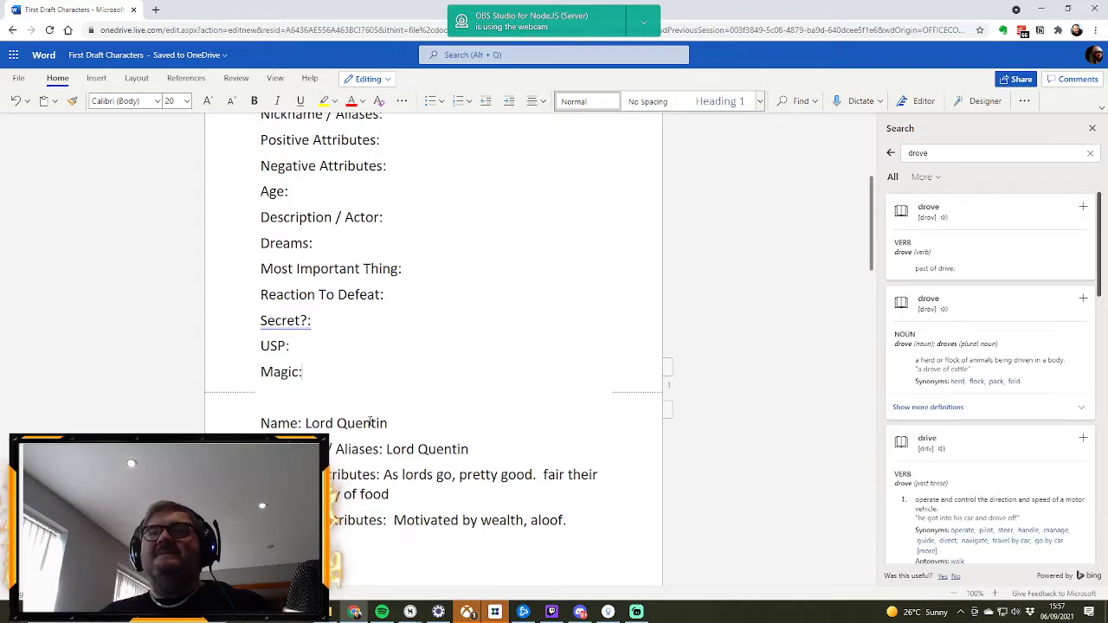
Step: Enter "They create the First Draft" as the USP of the new blank profile
{"action": "scroll", "coordinate": [370, 423], "scroll_direction": "up", "scroll_amount": 3}
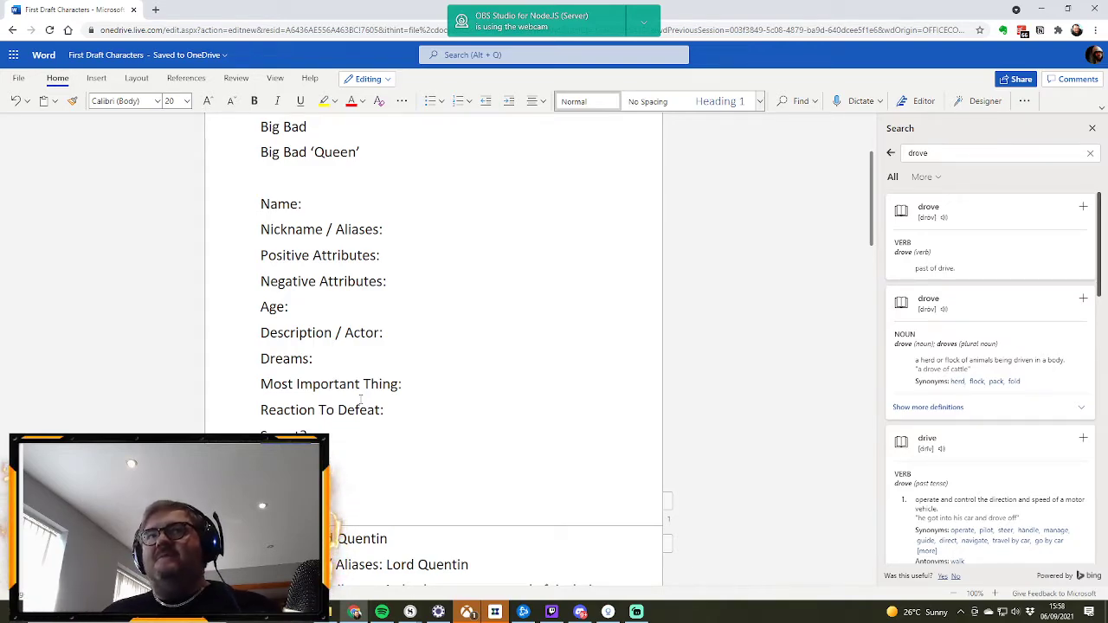
{"action": "scroll", "coordinate": [405, 389], "scroll_direction": "up", "scroll_amount": 2}
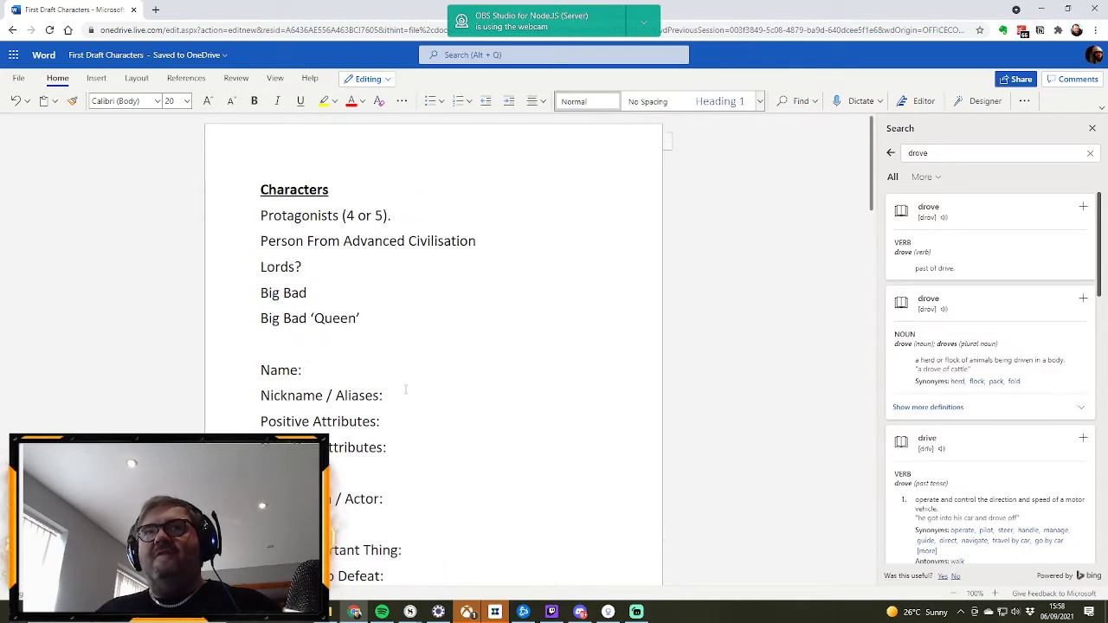
{"action": "scroll", "coordinate": [405, 389], "scroll_direction": "down", "scroll_amount": 2}
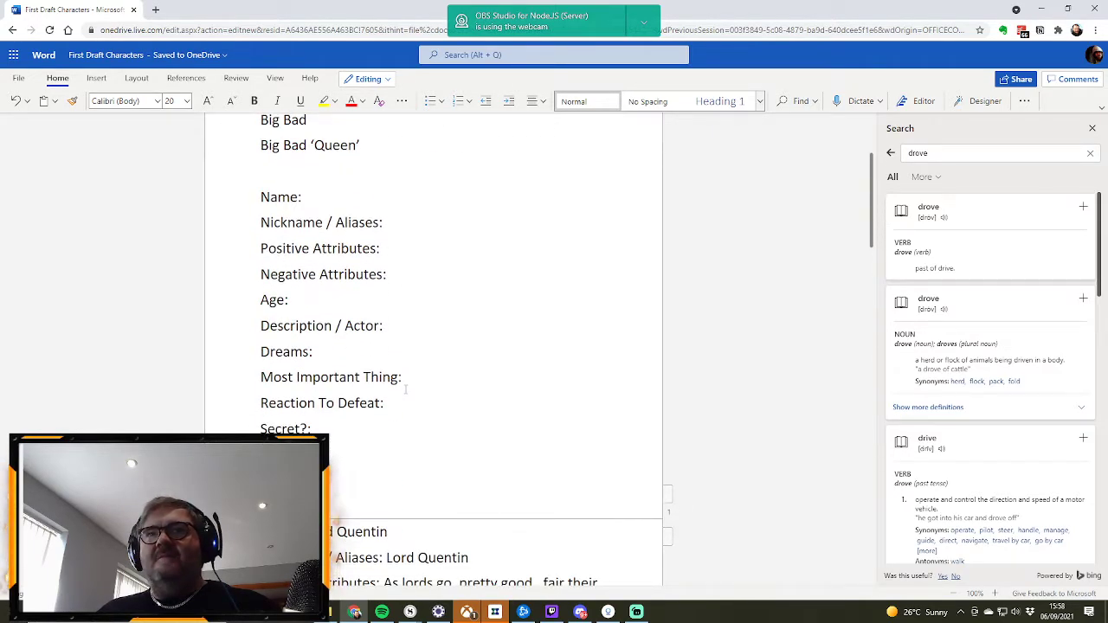
{"action": "scroll", "coordinate": [394, 378], "scroll_direction": "down", "scroll_amount": 1}
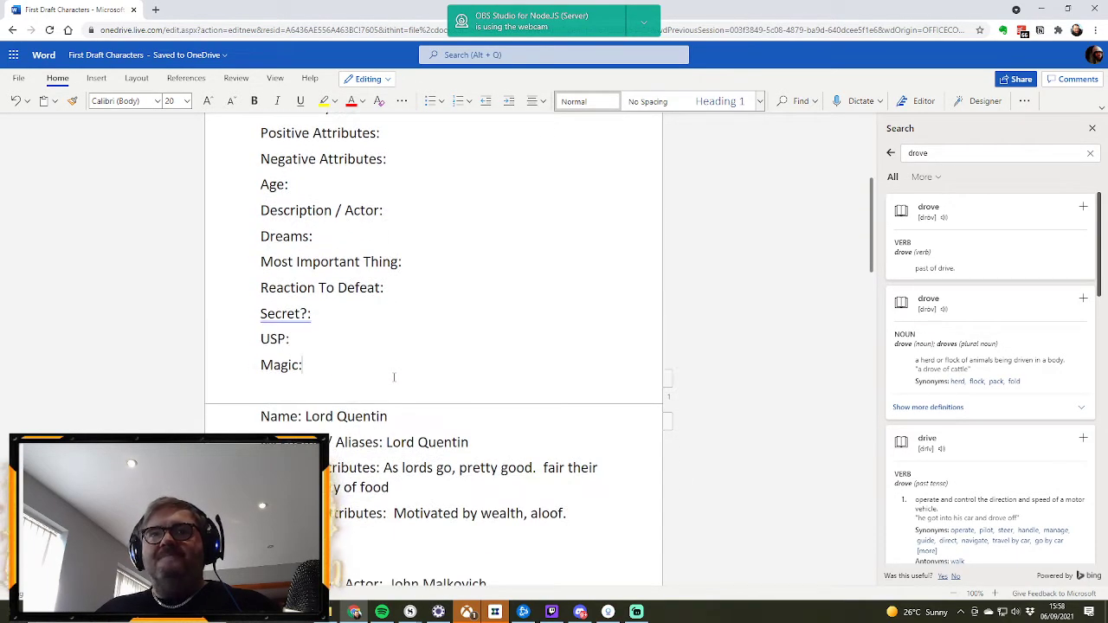
{"action": "scroll", "coordinate": [394, 378], "scroll_direction": "up", "scroll_amount": 2}
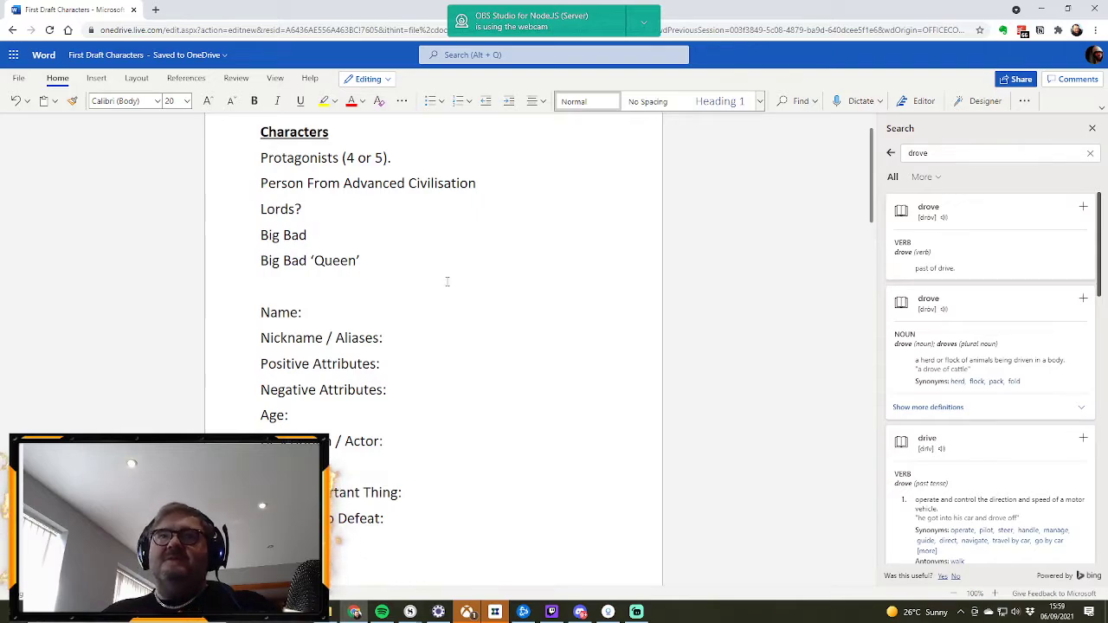
{"action": "scroll", "coordinate": [447, 278], "scroll_direction": "down", "scroll_amount": 3}
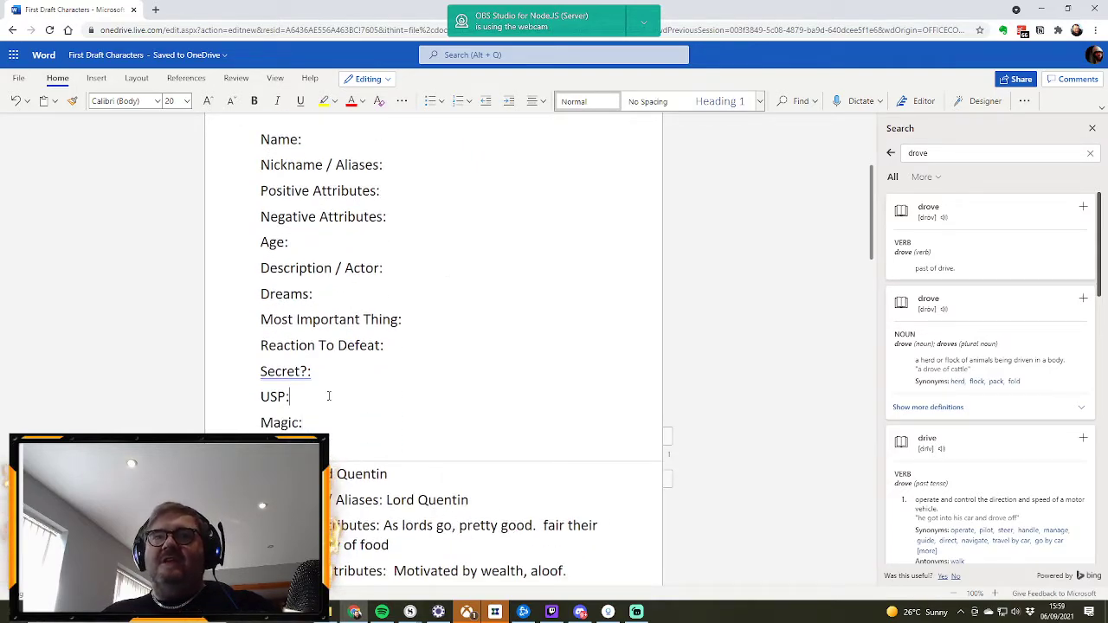
{"action": "type", "text": "They create"}
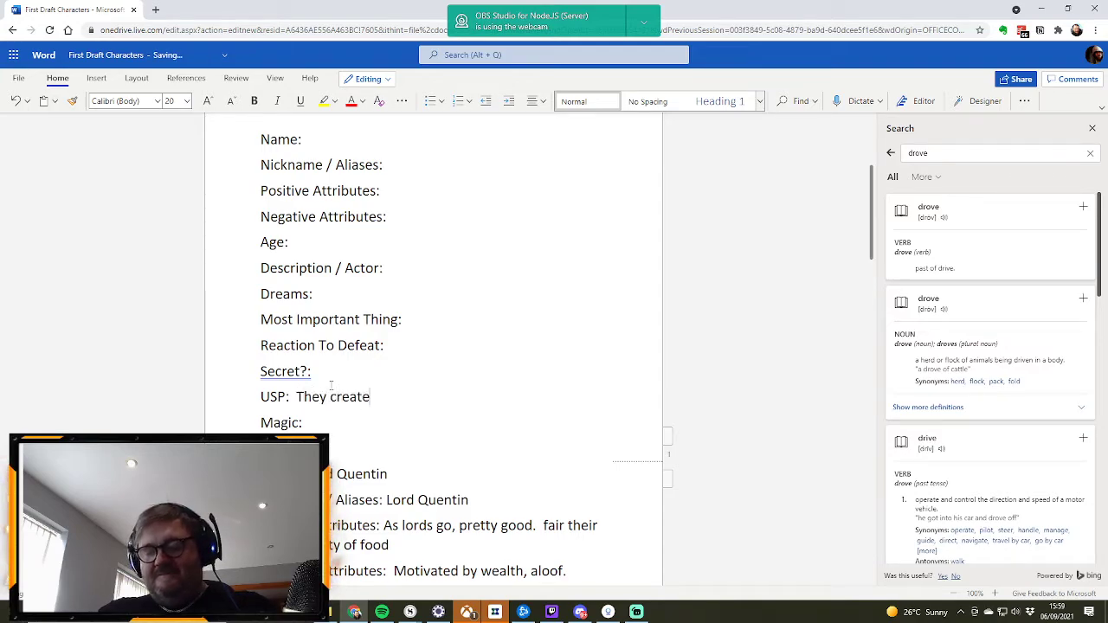
{"action": "type", "text": " the F"}
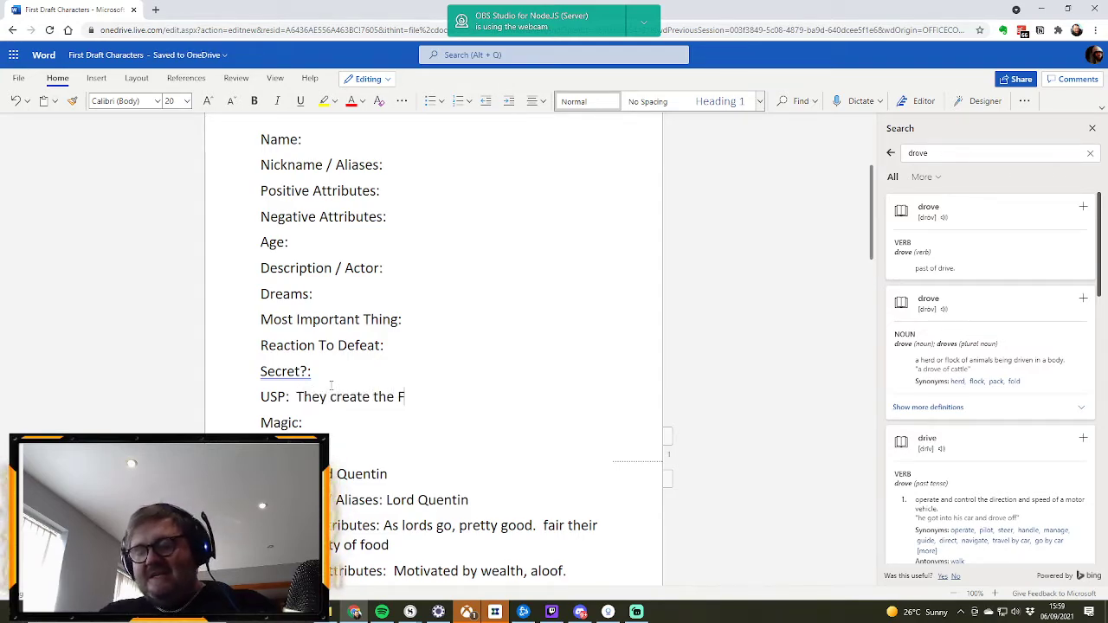
{"action": "type", "text": "irst Draft"}
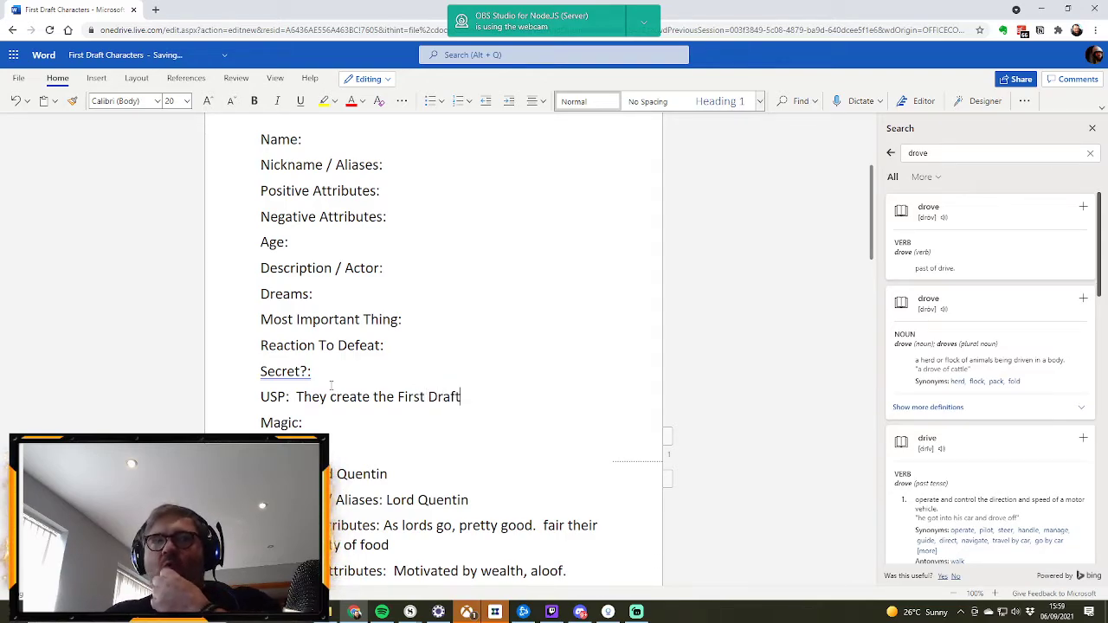
Step: Enter "Professor" as the Nickname / Aliases of the new profile above Lord Quentin
{"action": "scroll", "coordinate": [349, 396], "scroll_direction": "up", "scroll_amount": 1}
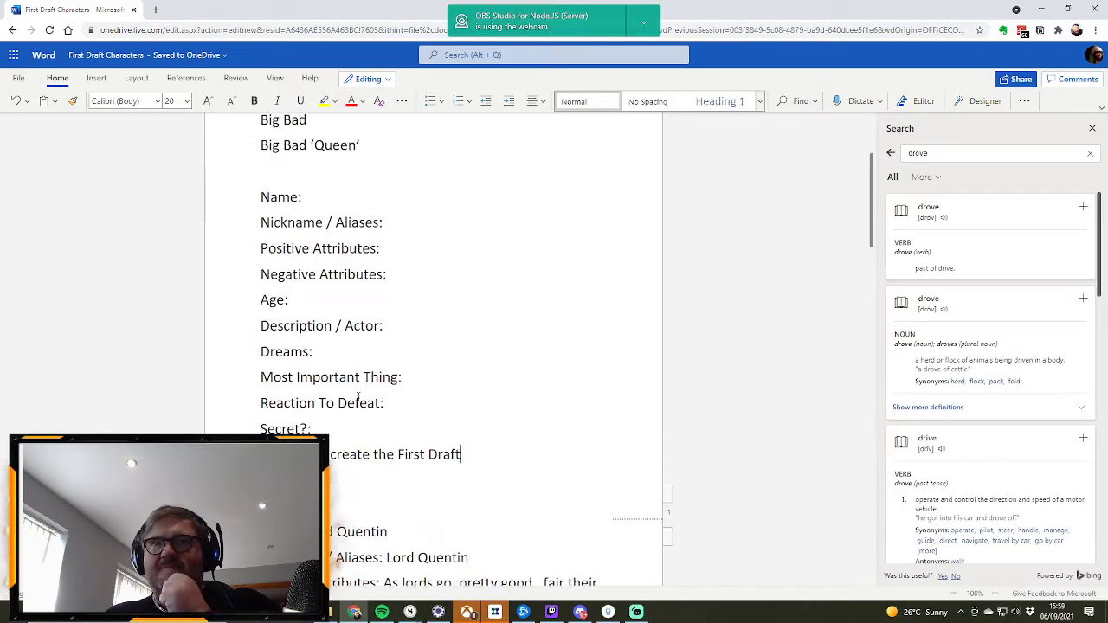
{"action": "scroll", "coordinate": [358, 396], "scroll_direction": "up", "scroll_amount": 1}
{"action": "scroll", "coordinate": [357, 397], "scroll_direction": "up", "scroll_amount": 1}
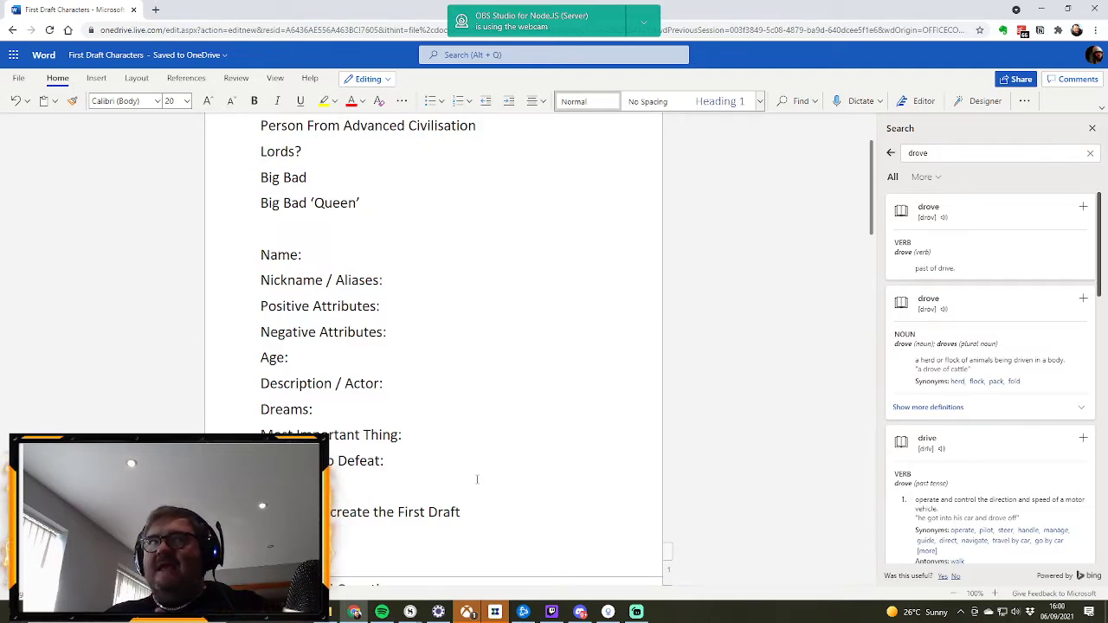
{"action": "scroll", "coordinate": [436, 427], "scroll_direction": "up", "scroll_amount": 2}
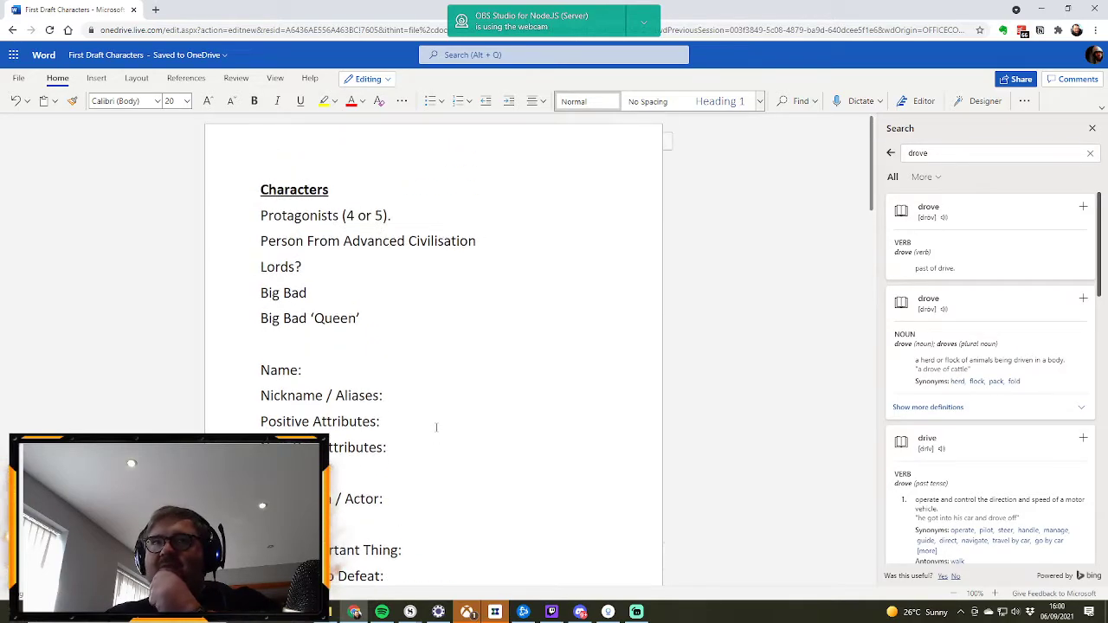
{"action": "scroll", "coordinate": [436, 427], "scroll_direction": "down", "scroll_amount": 8}
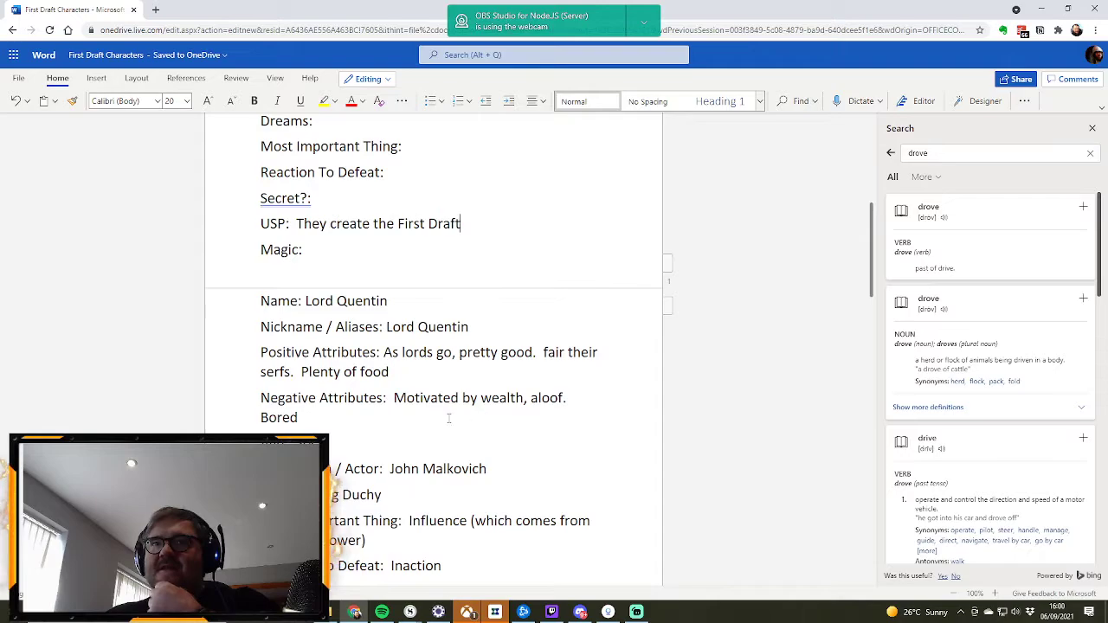
{"action": "scroll", "coordinate": [392, 445], "scroll_direction": "down", "scroll_amount": 2}
{"action": "scroll", "coordinate": [393, 445], "scroll_direction": "up", "scroll_amount": 6}
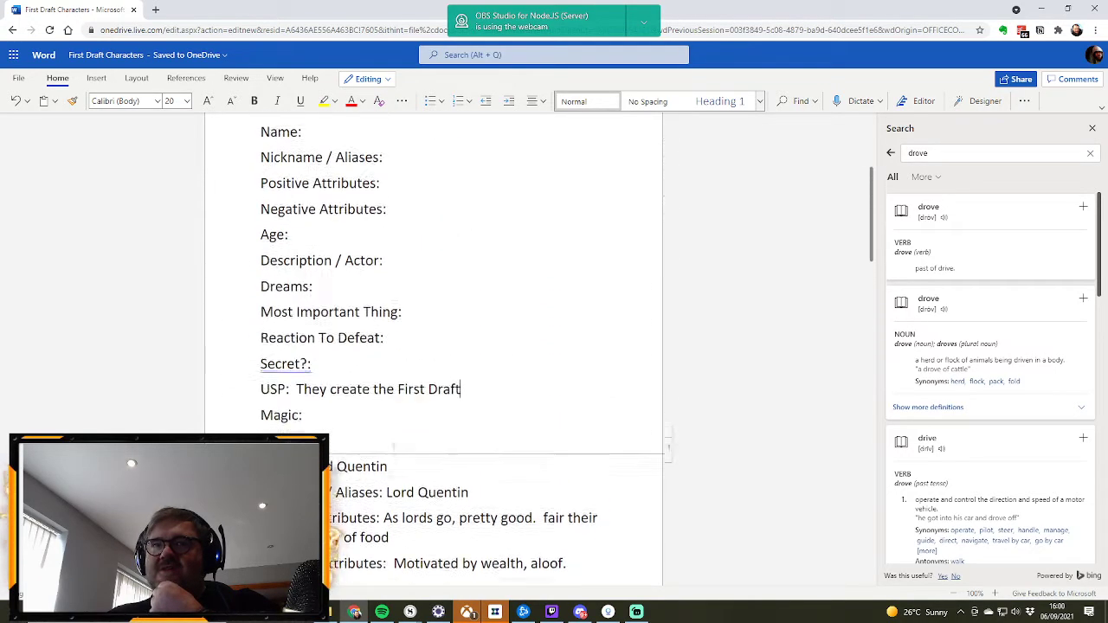
{"action": "scroll", "coordinate": [394, 441], "scroll_direction": "up", "scroll_amount": 2}
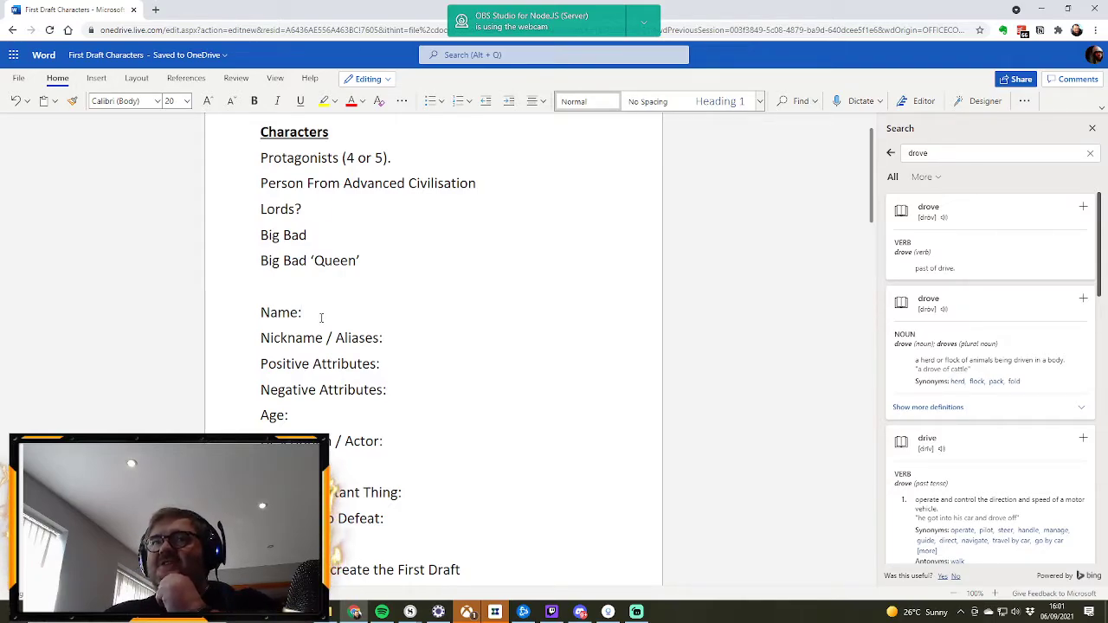
{"action": "left_click", "coordinate": [406, 344]}
{"action": "type", "text": "Professor"}
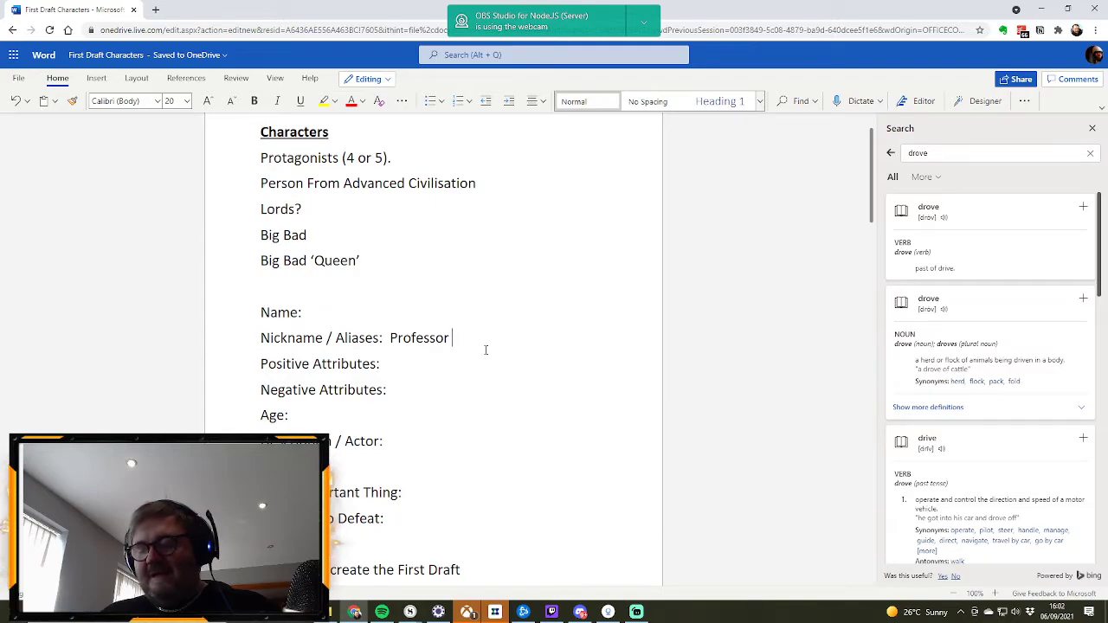
Step: Enter "Ugaliax" as the Name of the new profile
{"action": "left_click", "coordinate": [317, 312]}
{"action": "type", "text": "Ug"}
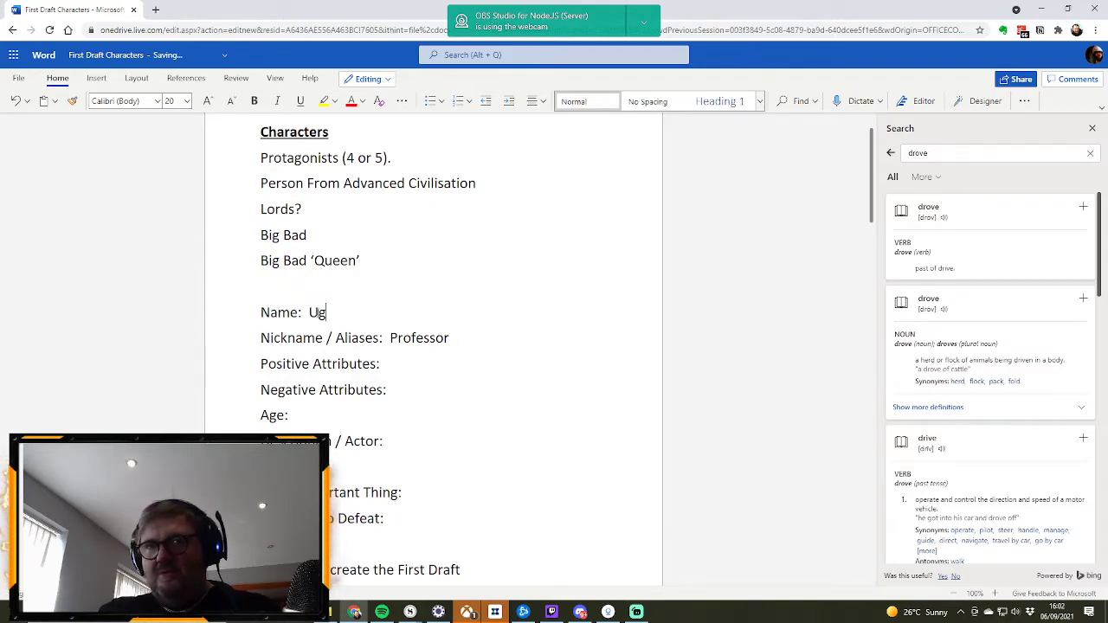
{"action": "type", "text": "alia"}
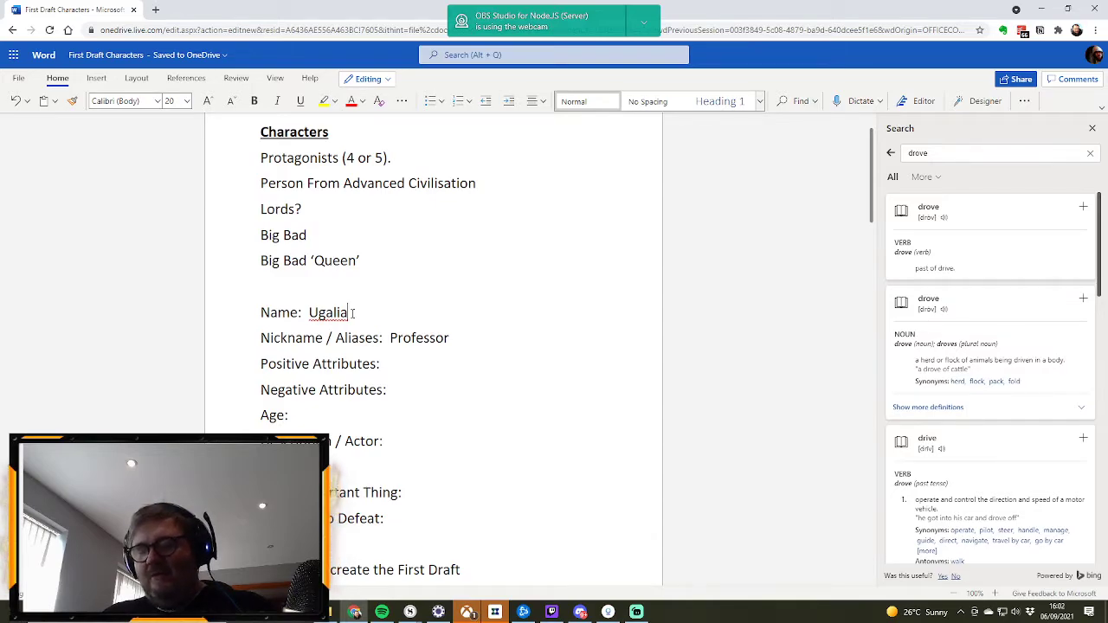
{"action": "type", "text": "x"}
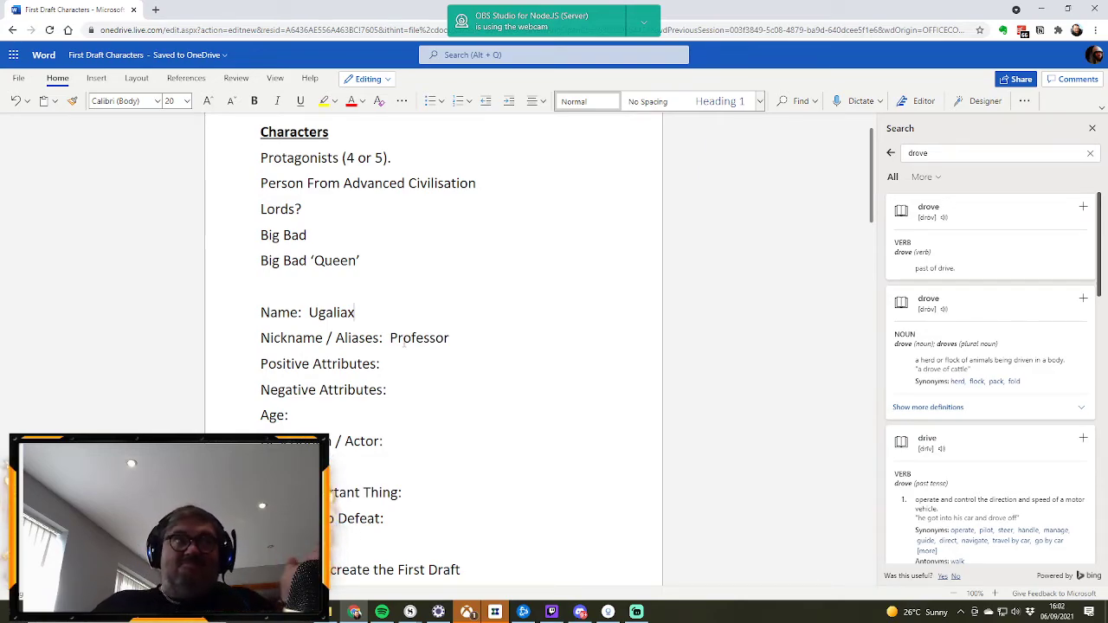
{"action": "left_click", "coordinate": [459, 340]}
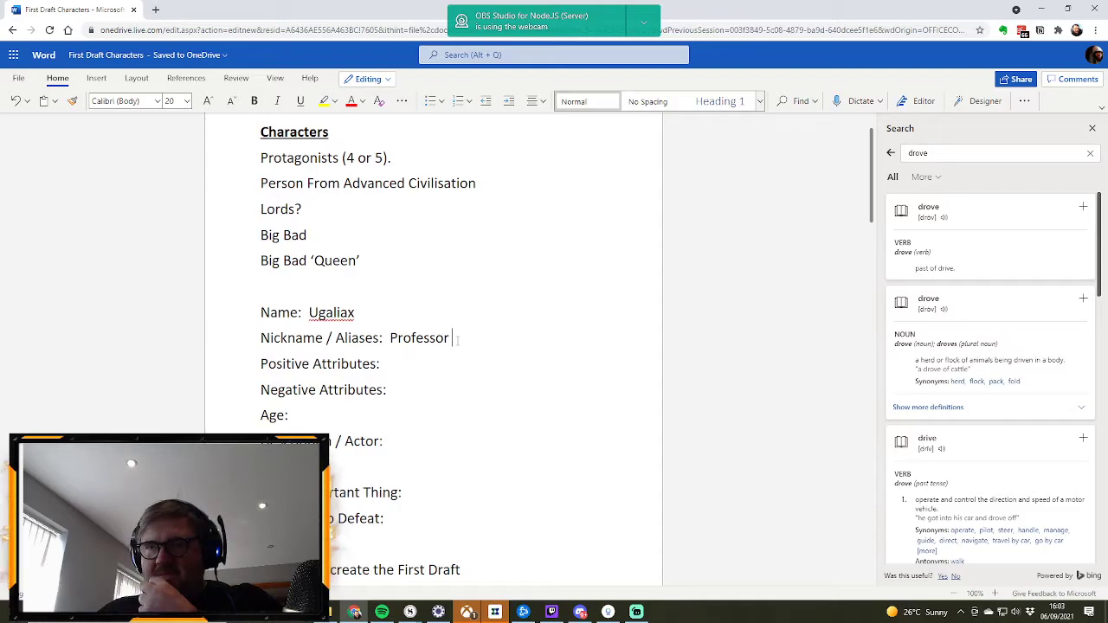
{"action": "type", "text": "Gary"}
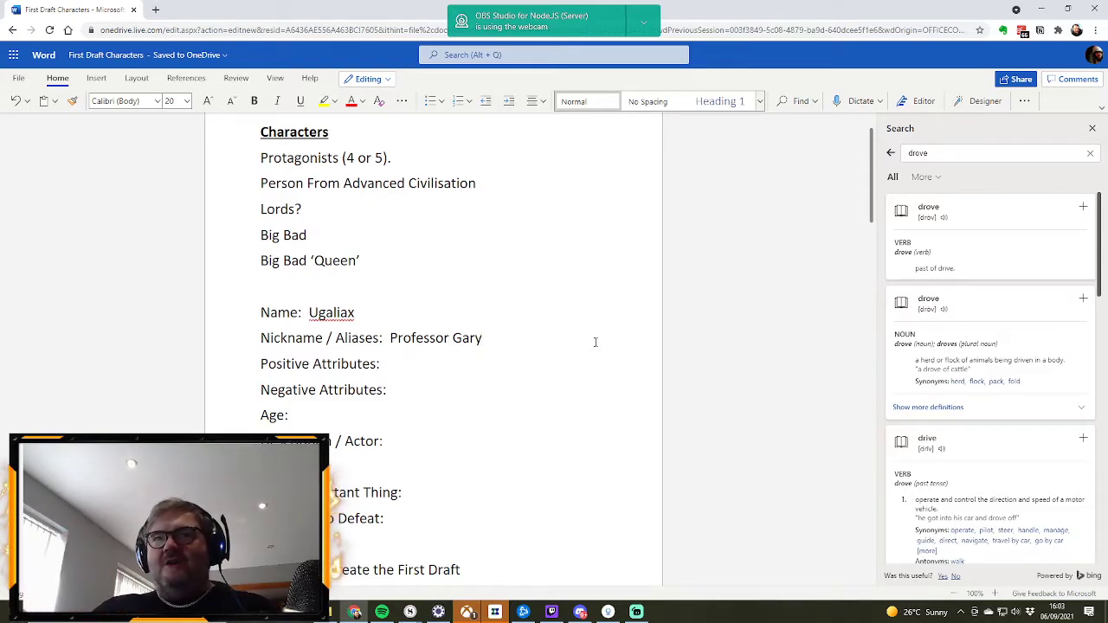
{"action": "double_click", "coordinate": [468, 340]}
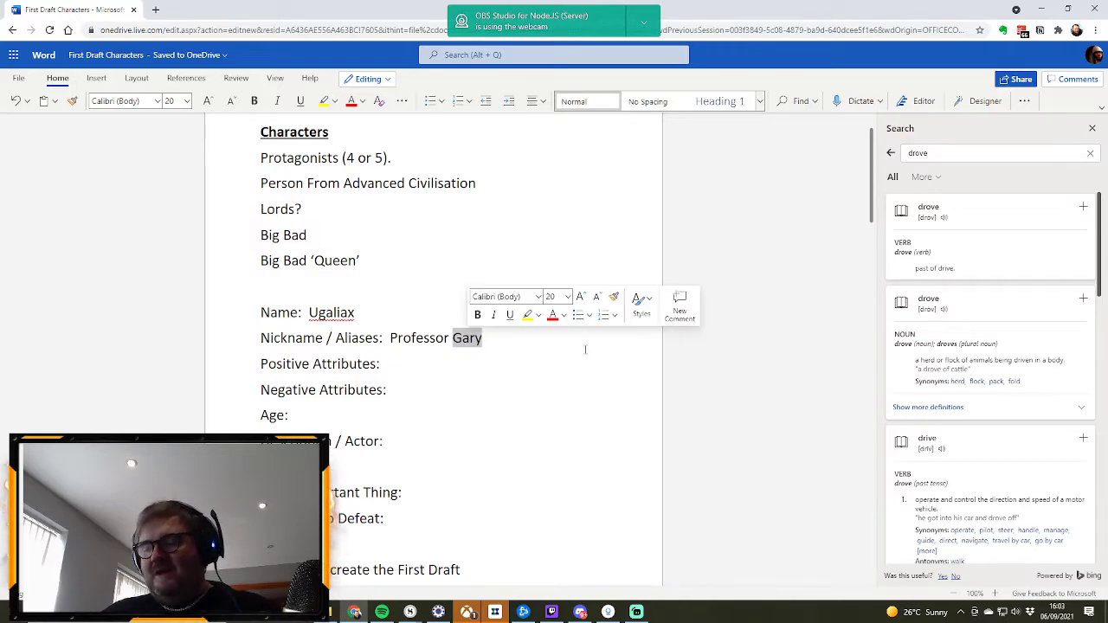
{"action": "key", "text": "BackSpace"}
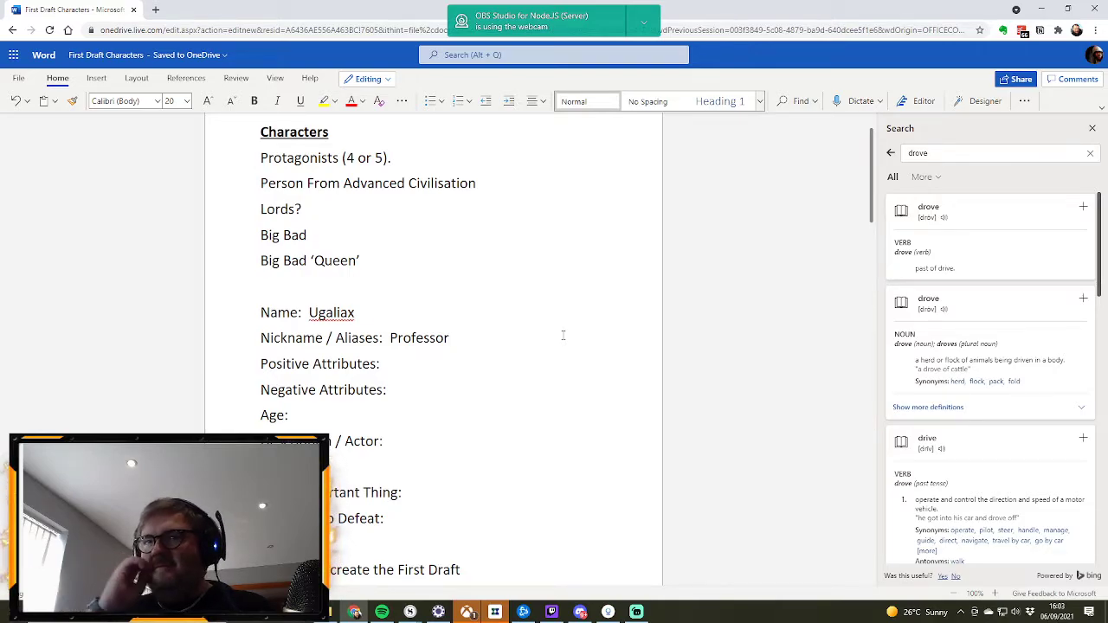
Step: Complete the new profile's Nickname / Aliases as "Professor Brennen"
{"action": "type", "text": "Brennen"}
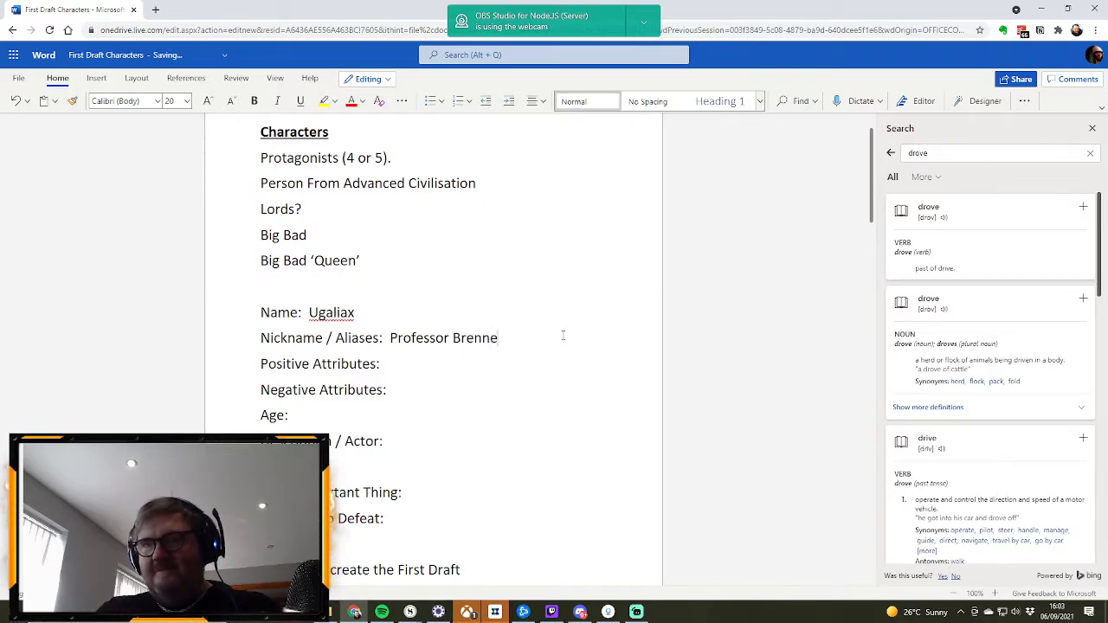
{"action": "left_click", "coordinate": [449, 358]}
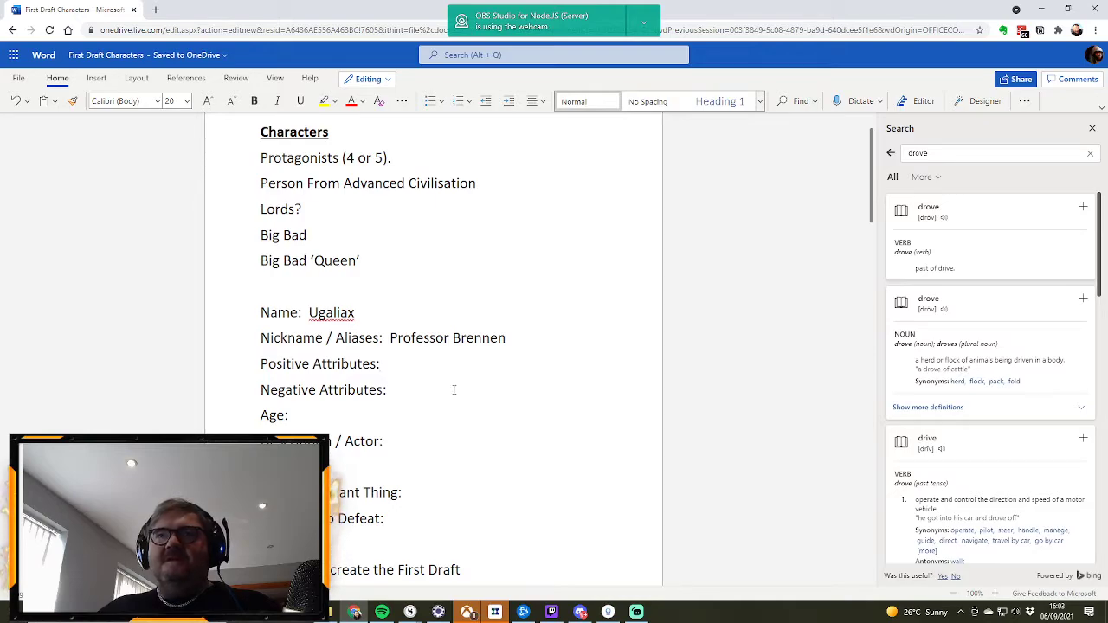
Step: Fill in the Secret entry of the Ugaliax profile, stating that the character is from the advanced civilisation
{"action": "left_click", "coordinate": [342, 545]}
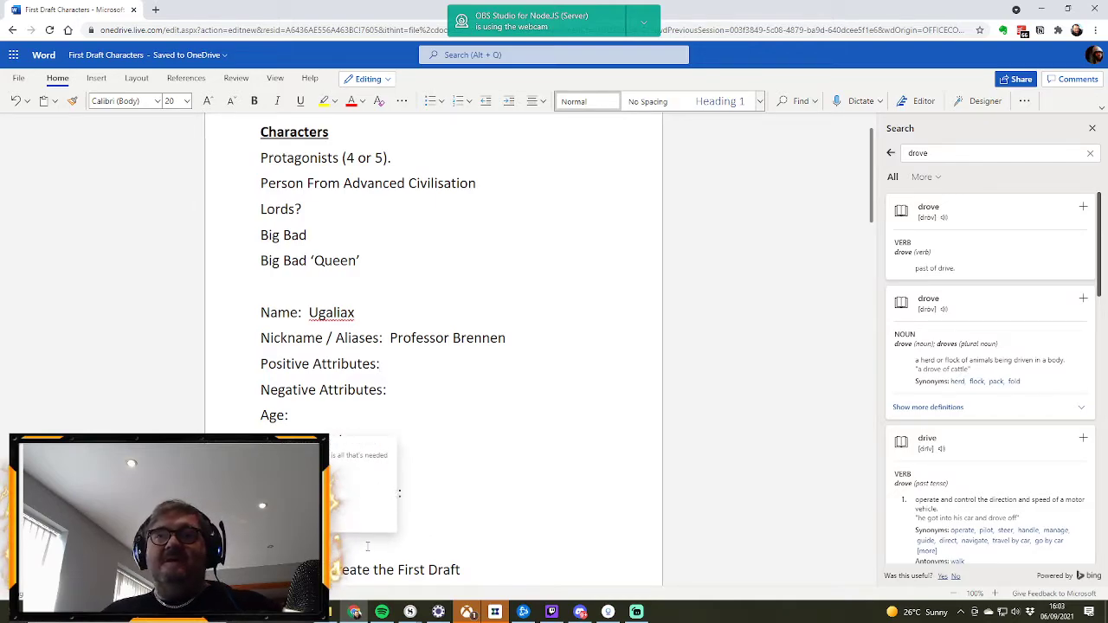
{"action": "key", "text": "BackSpace"}
{"action": "type", "text": "s from the advanced v"}
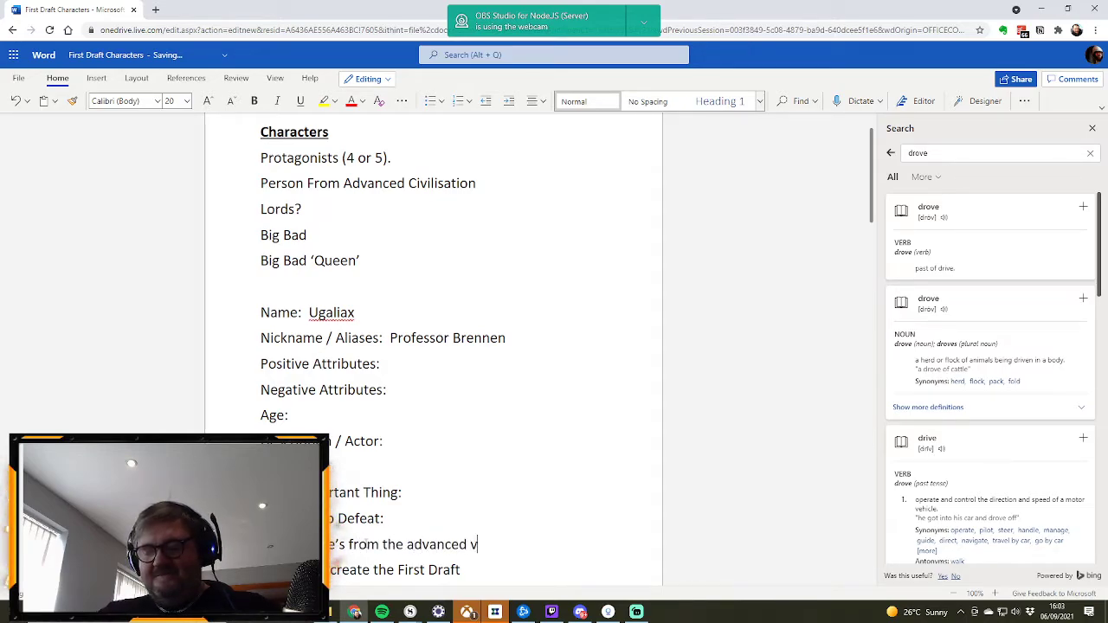
{"action": "key", "text": "BackSpace"}
{"action": "type", "text": "ci"}
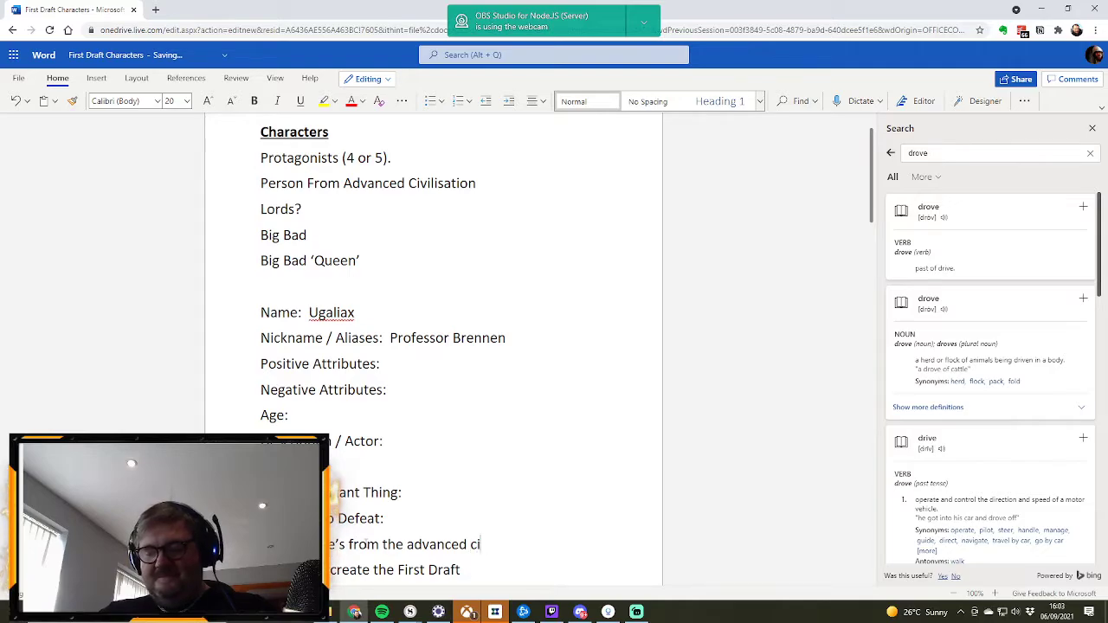
{"action": "type", "text": "vilisation"}
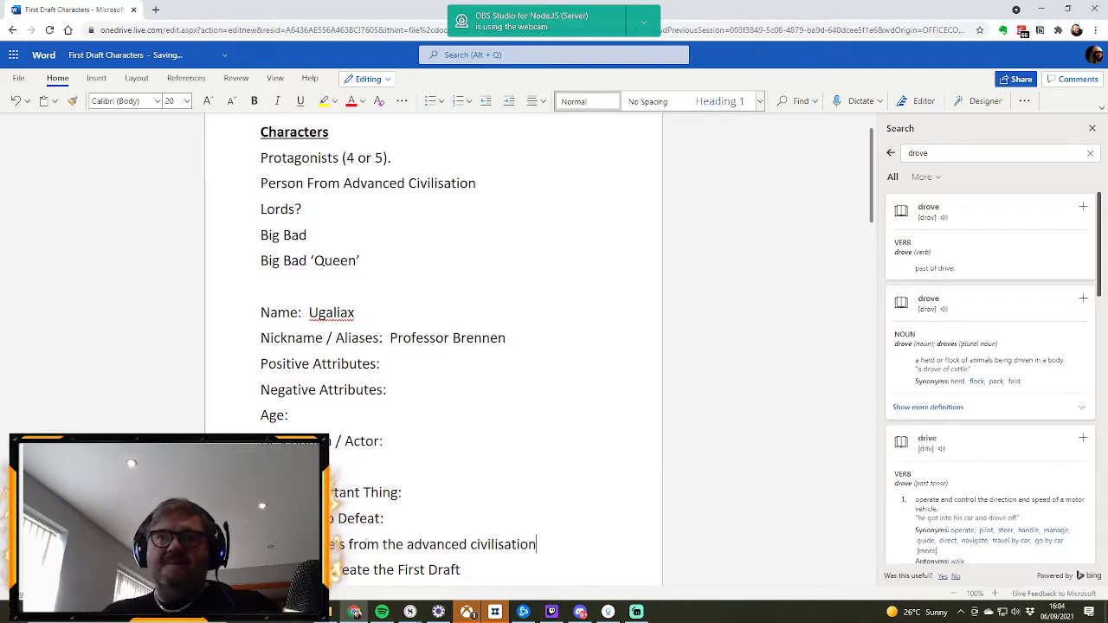
Step: Enter "Sink." as the Reaction To Defeat in the Ugaliax profile
{"action": "left_click", "coordinate": [421, 517]}
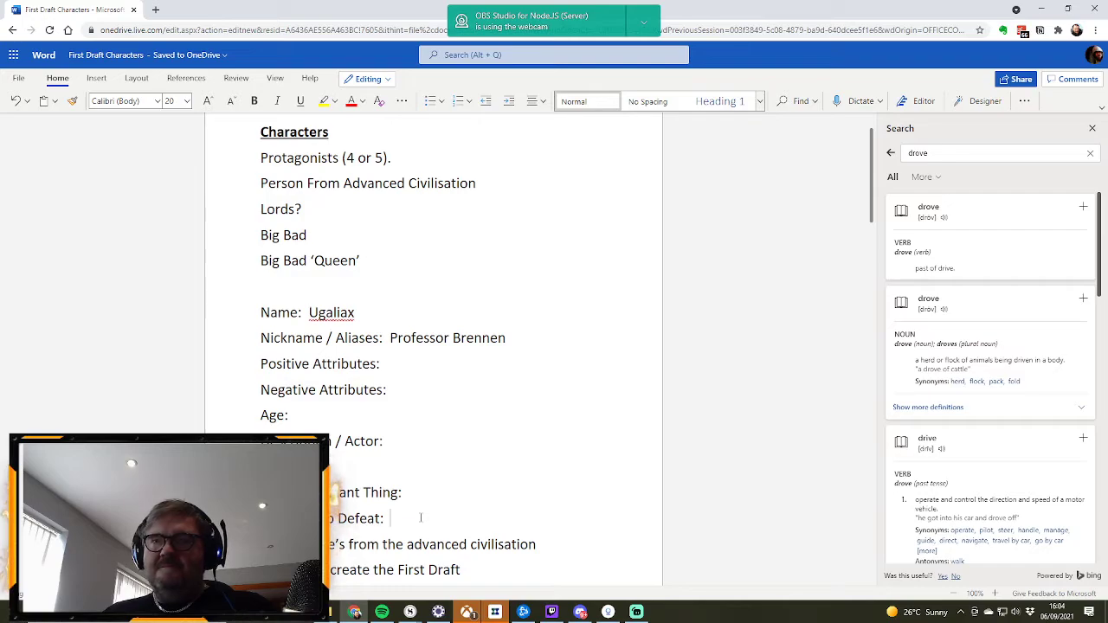
{"action": "type", "text": "Sink"}
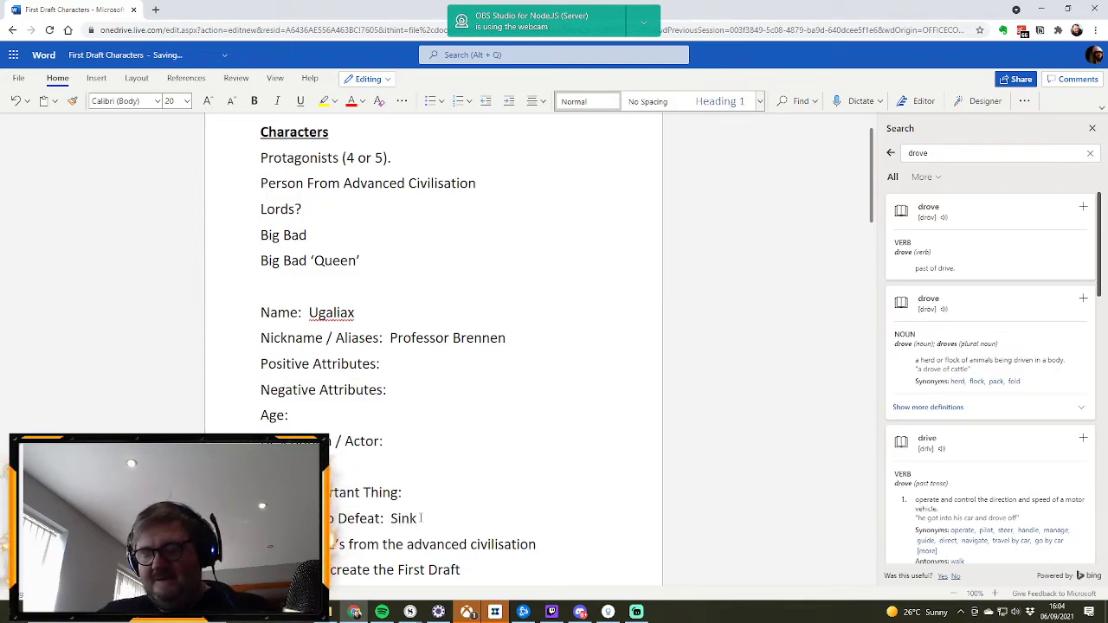
{"action": "type", "text": "."}
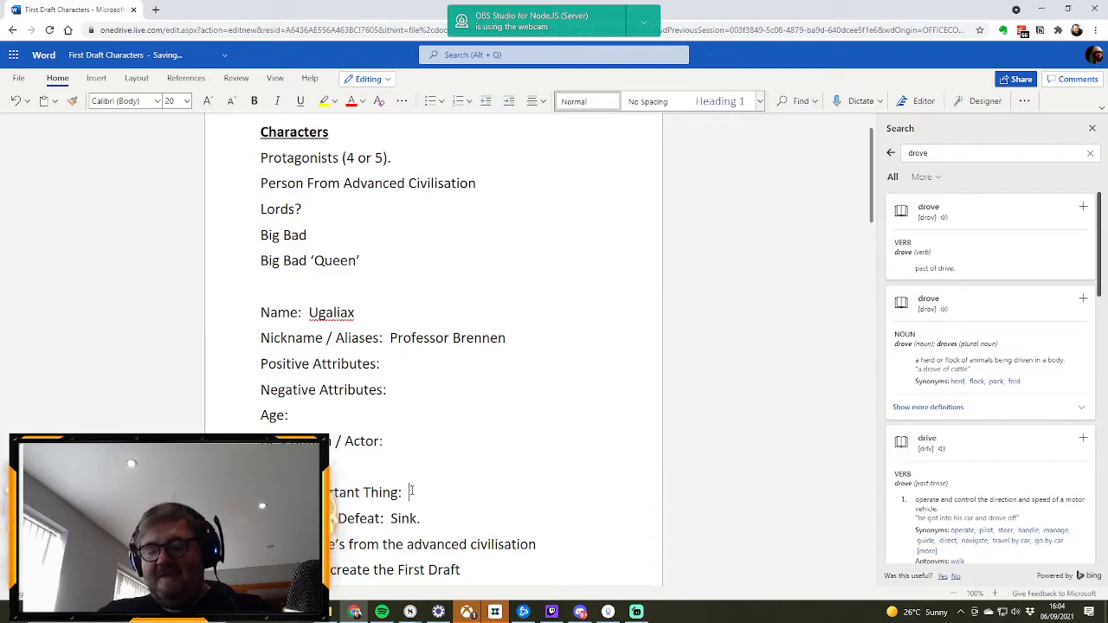
Step: Fill in the Most Important Thing of the Ugaliax profile as "Is not opening wormholes / rifts"
{"action": "type", "text": "Is n"}
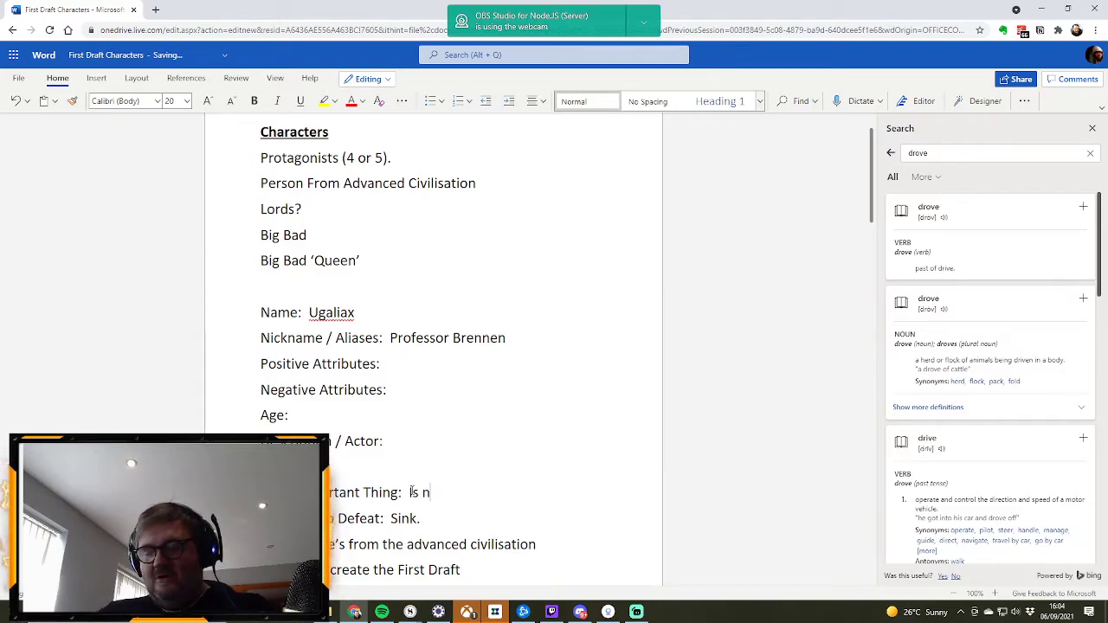
{"action": "type", "text": "ot open"}
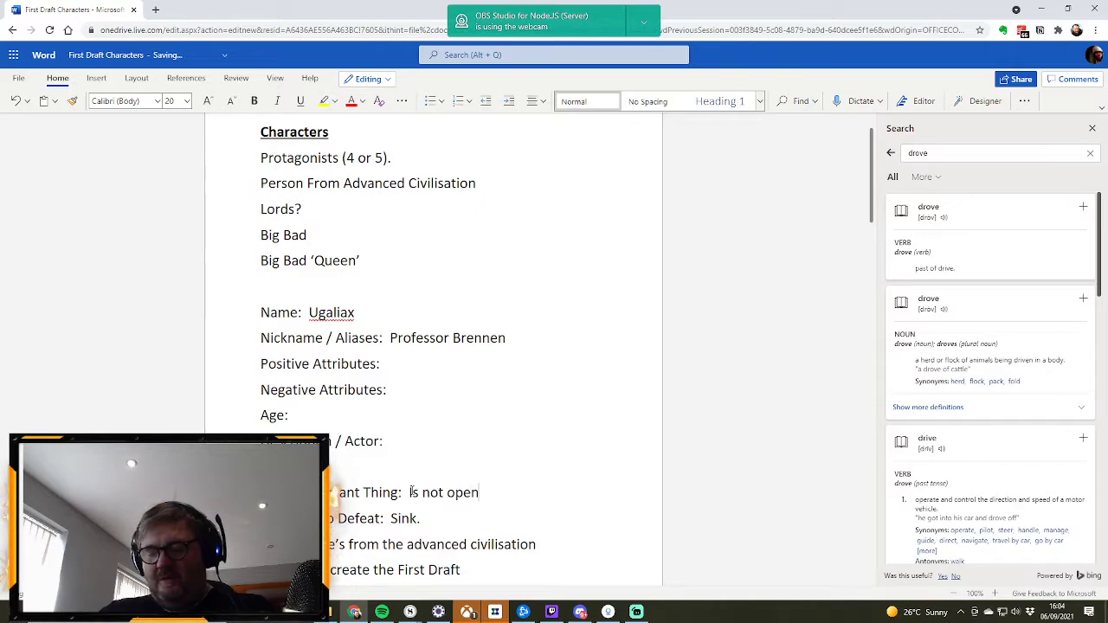
{"action": "type", "text": "ing wormholes"}
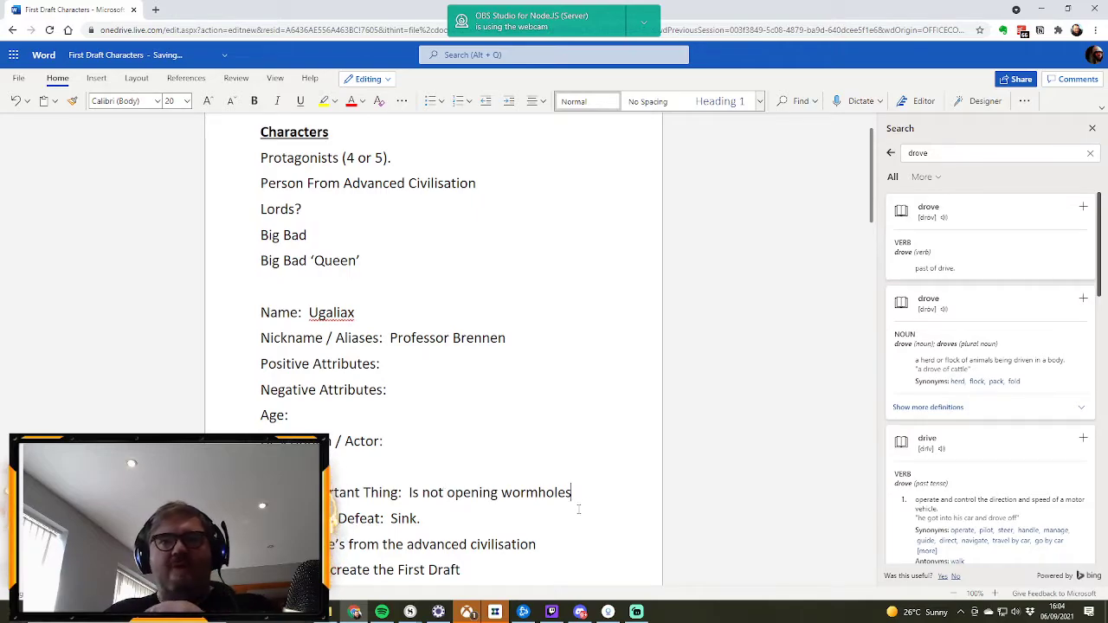
{"action": "type", "text": "/ rifts"}
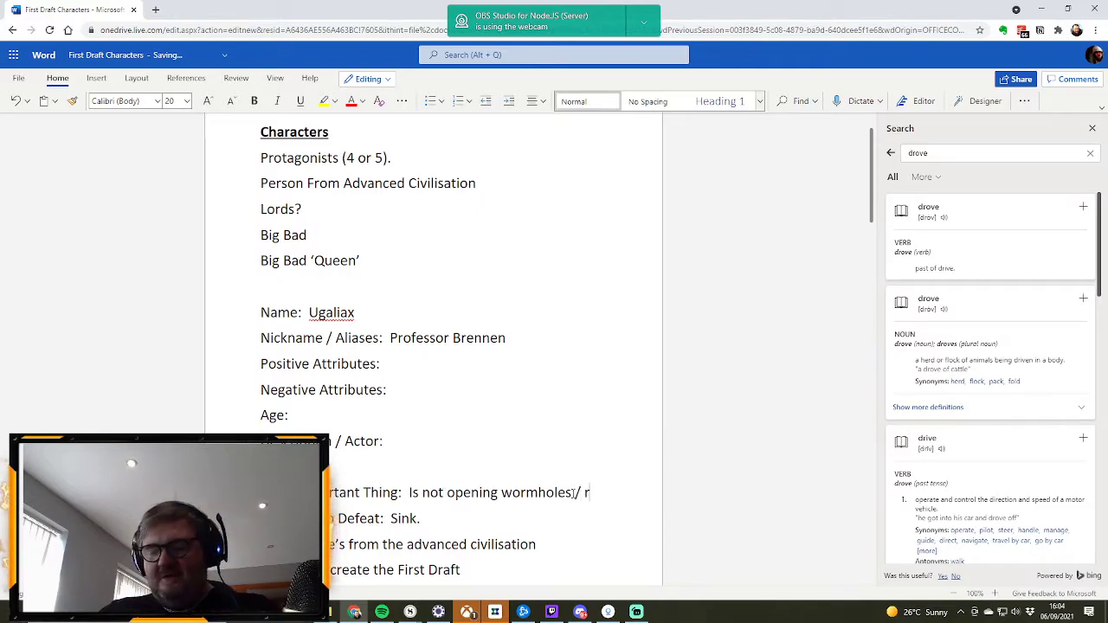
{"action": "left_click", "coordinate": [573, 492]}
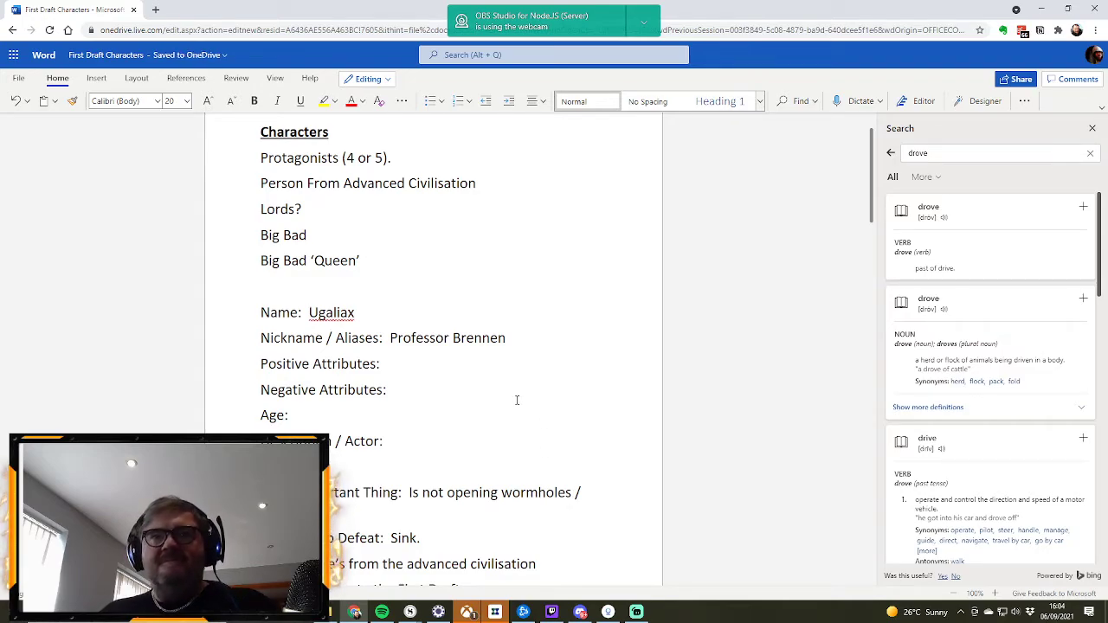
Step: Fill in the Dreams entry of the Ugaliax profile with "Re-establish the old civilisation through finding artefacts"
{"action": "scroll", "coordinate": [516, 400], "scroll_direction": "down", "scroll_amount": 3}
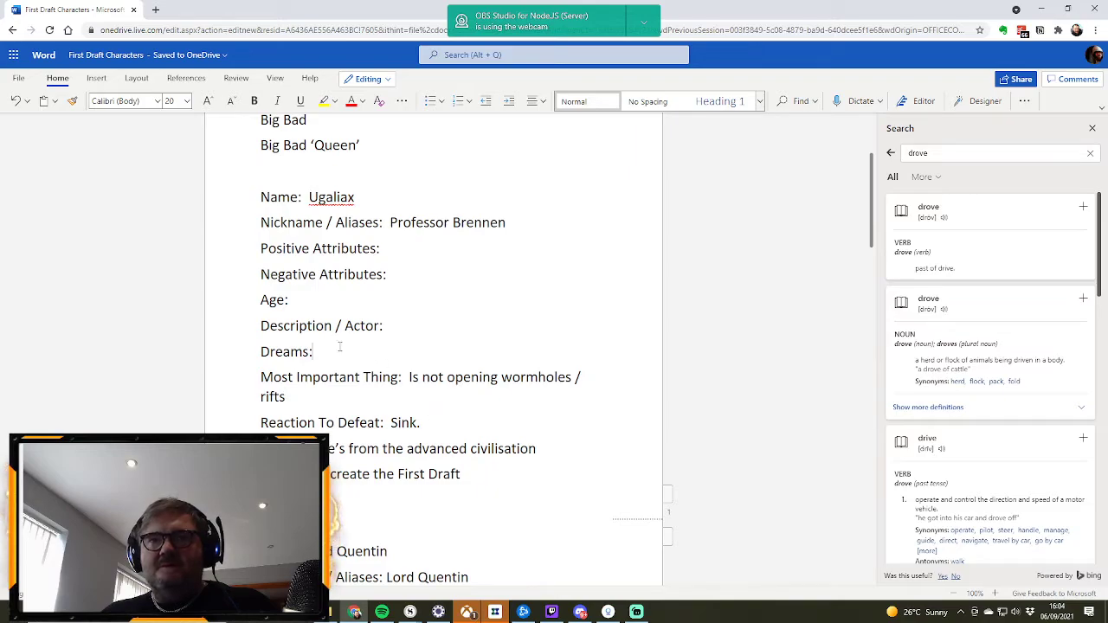
{"action": "type", "text": "R"}
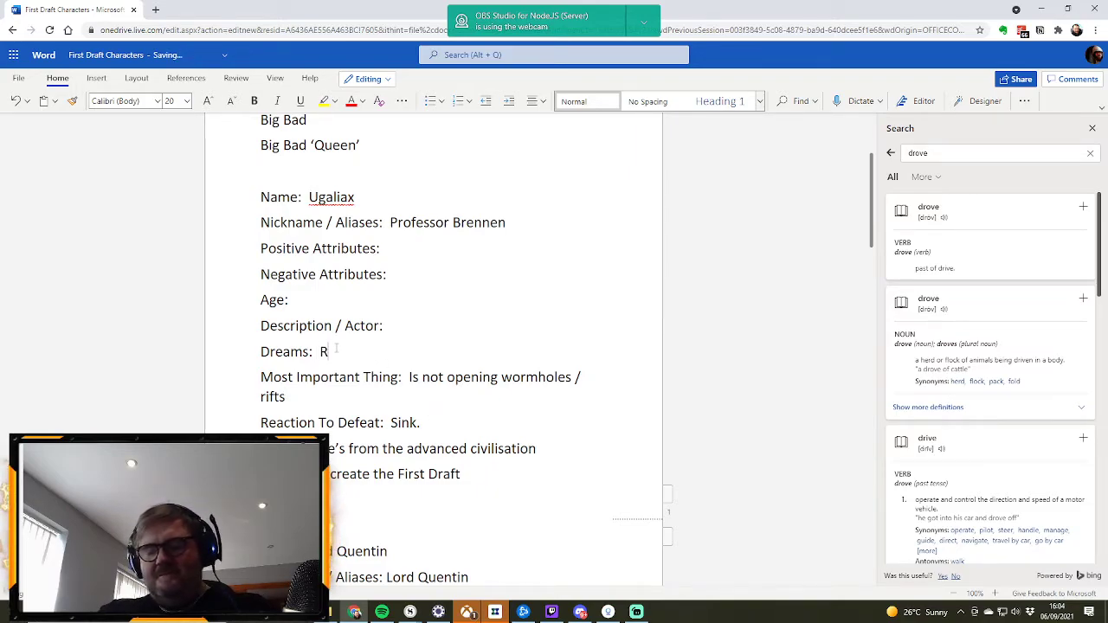
{"action": "type", "text": "e-e"}
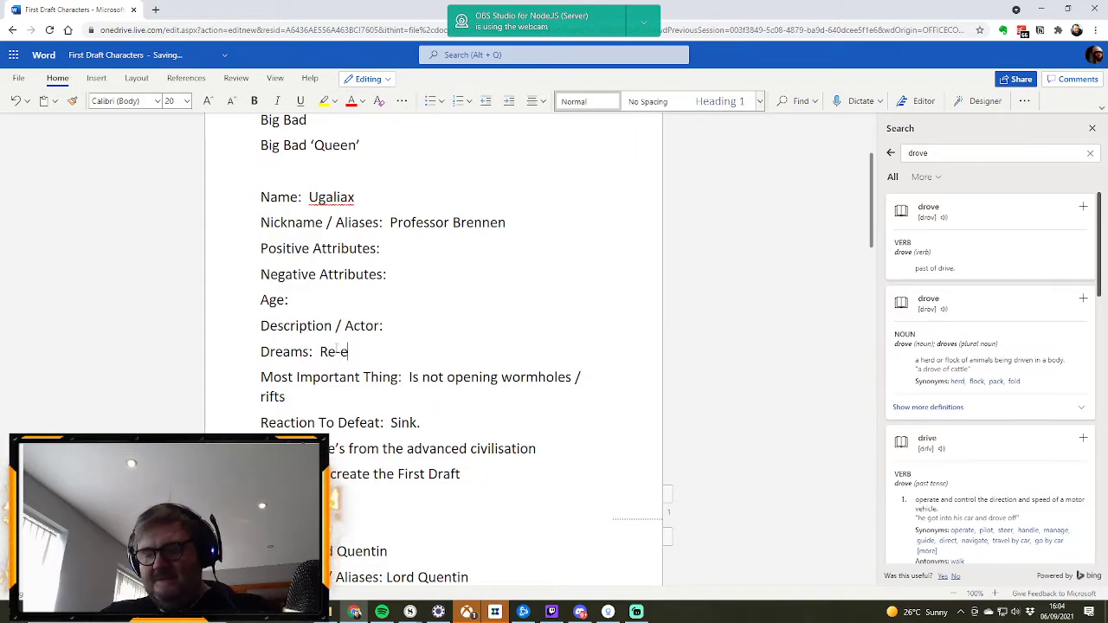
{"action": "type", "text": "stablish th"}
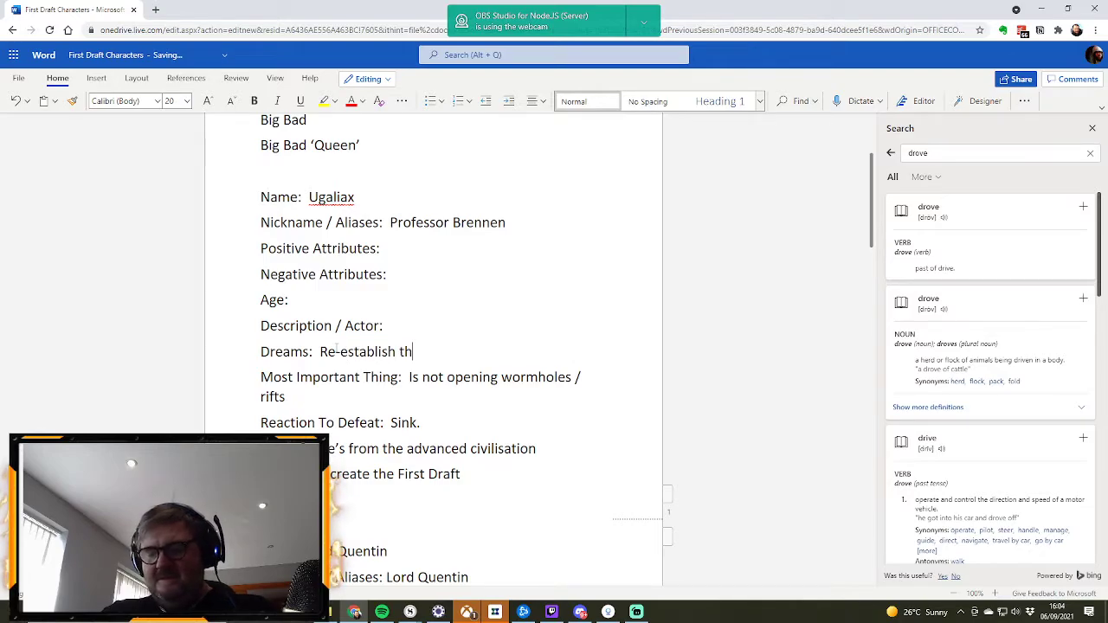
{"action": "type", "text": "e old ci"}
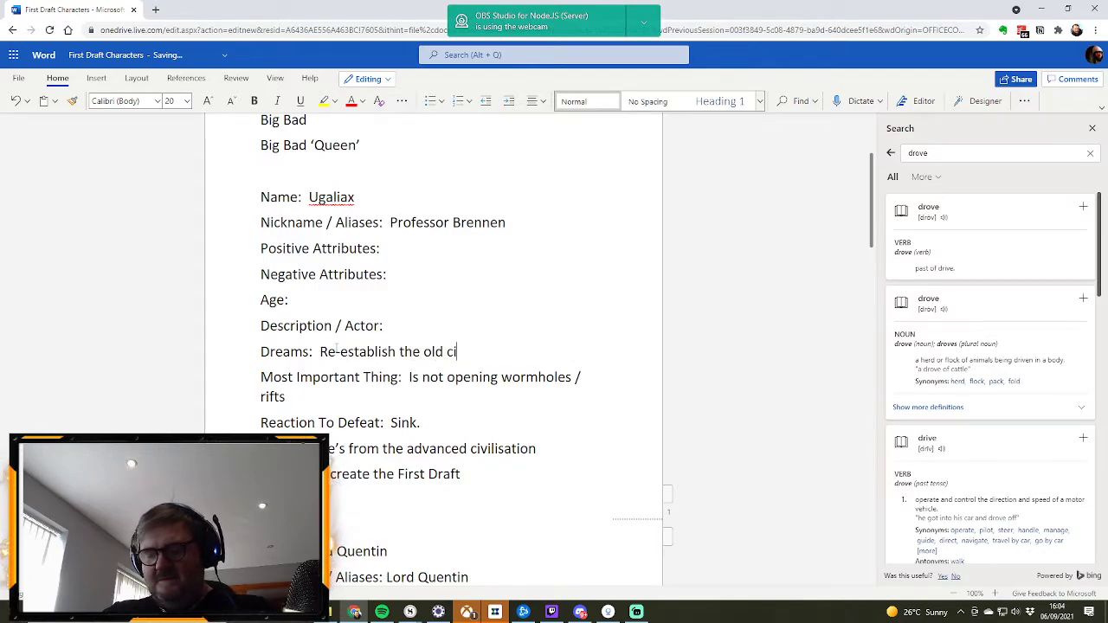
{"action": "type", "text": "vilisation"}
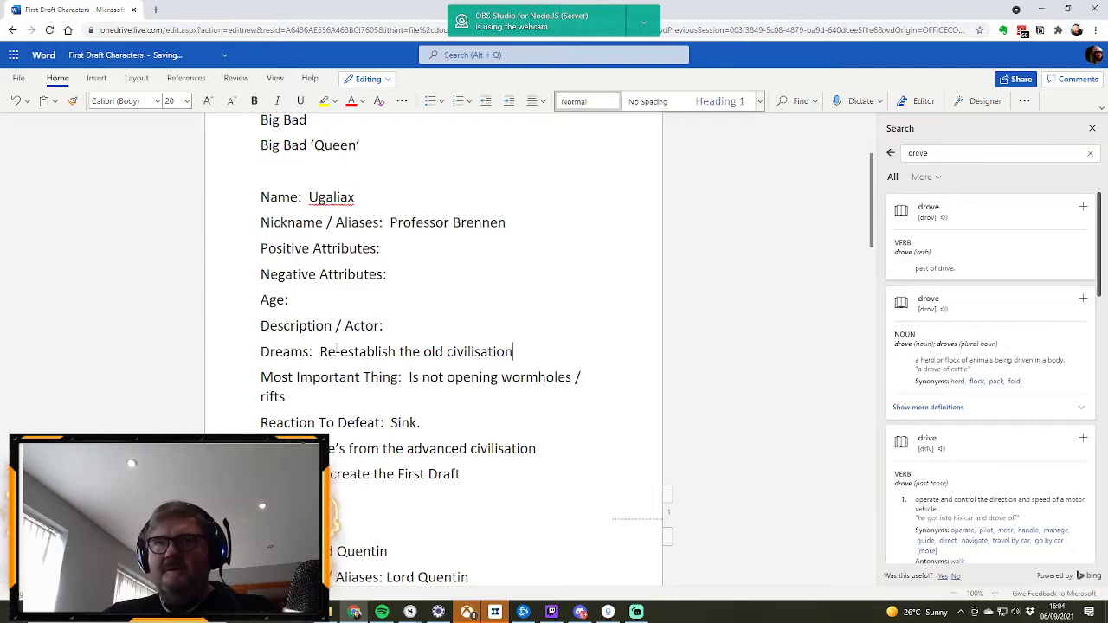
{"action": "type", "text": " through"}
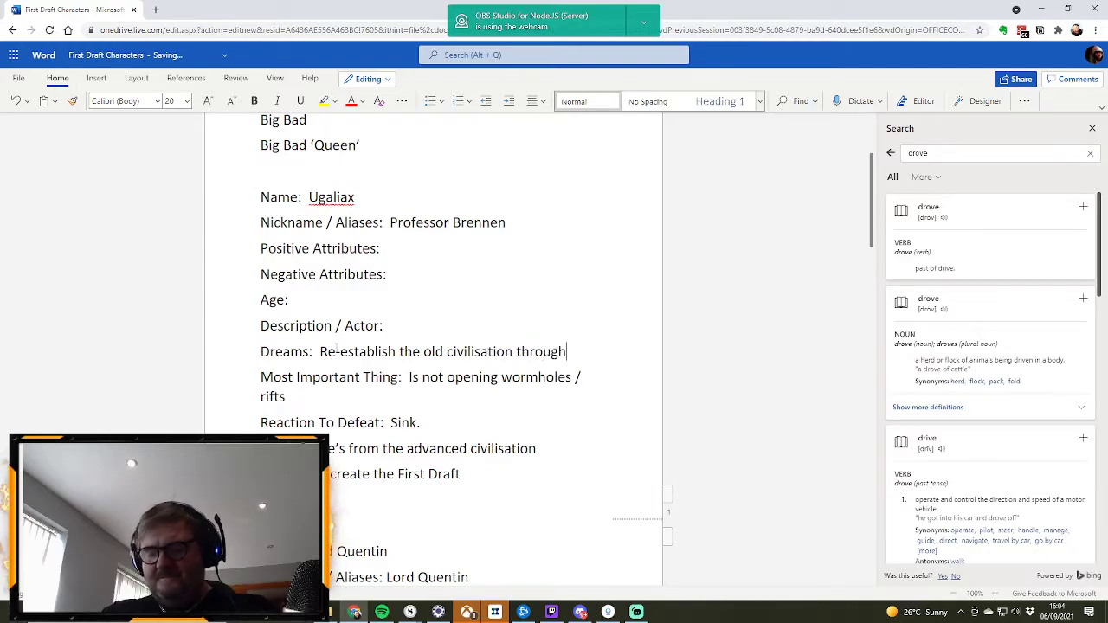
{"action": "type", "text": " finding ar"}
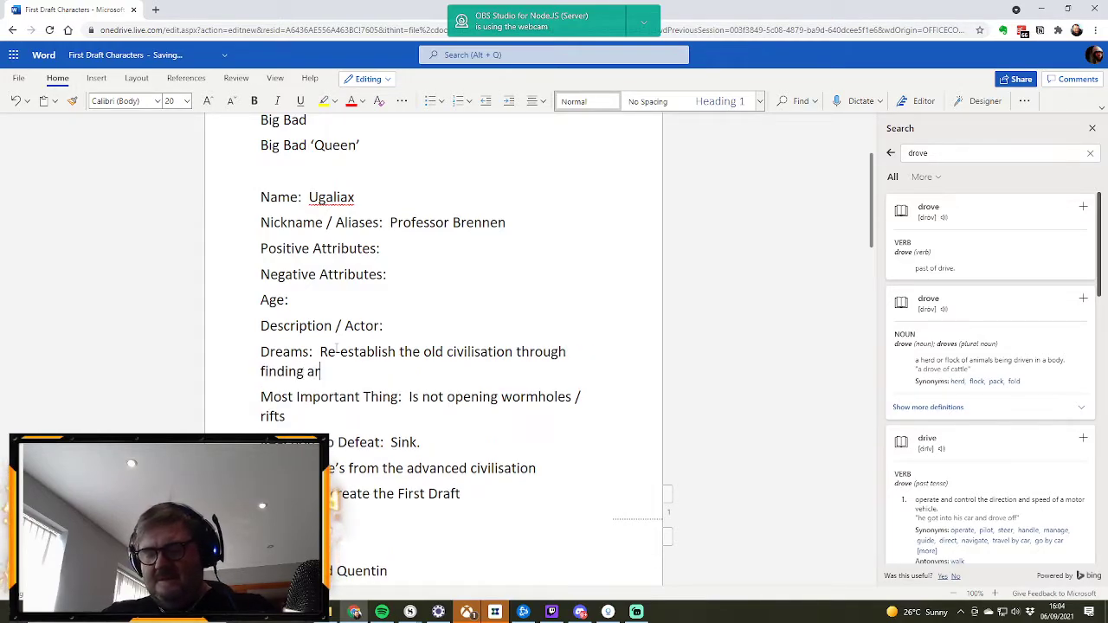
{"action": "type", "text": "tefacts"}
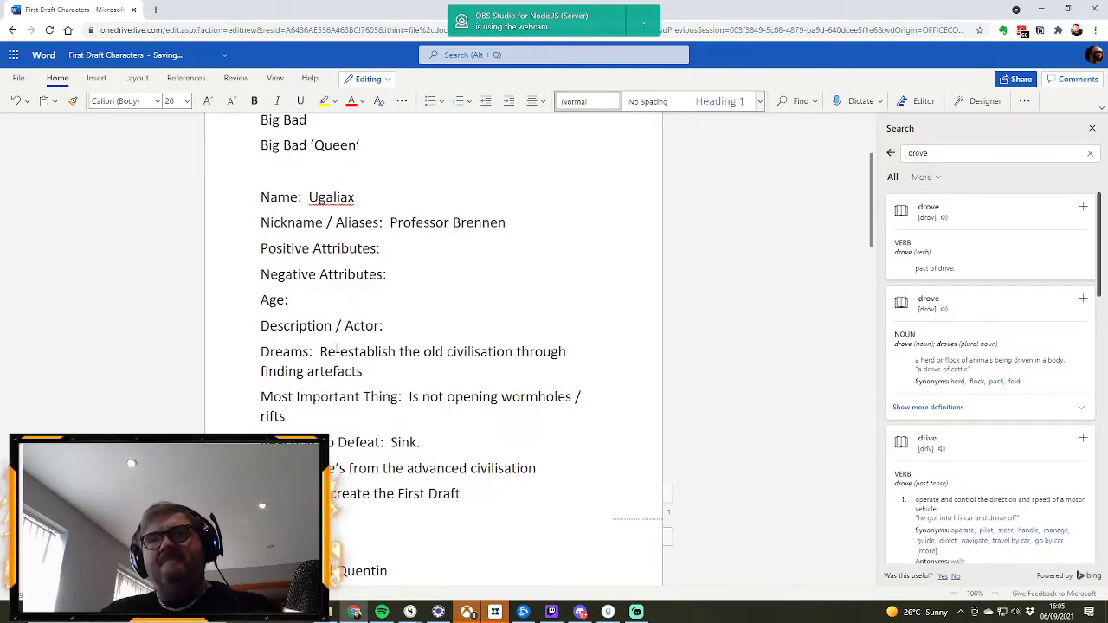
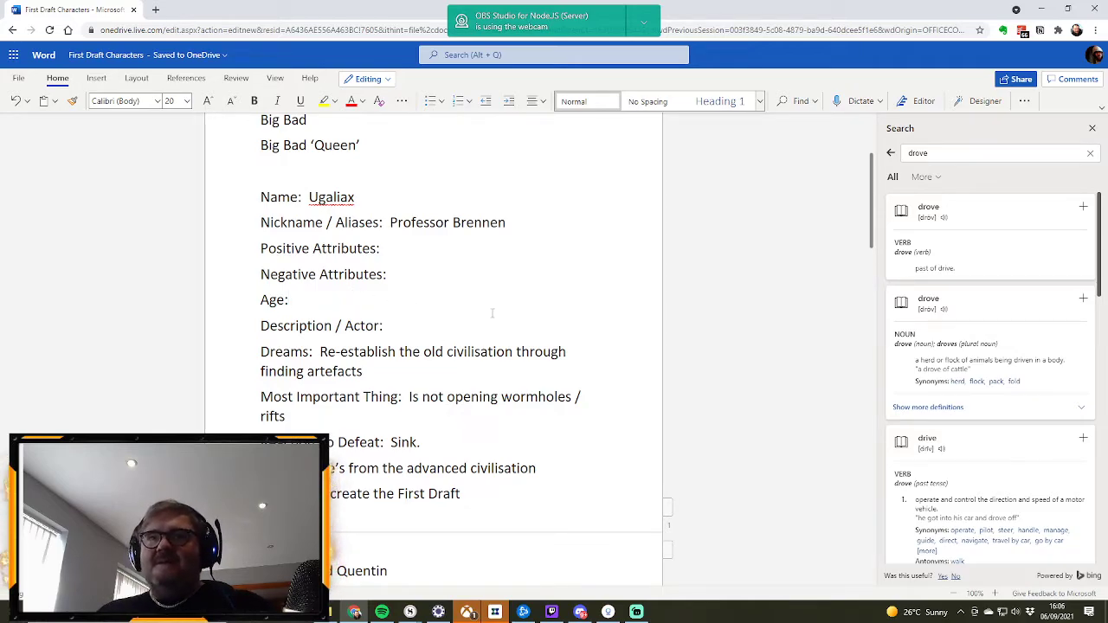
Step: Enter 45 as the Age and "Kind" as the Positive Attributes in the Ugaliax profile
{"action": "scroll", "coordinate": [490, 312], "scroll_direction": "up", "scroll_amount": 3}
{"action": "scroll", "coordinate": [490, 312], "scroll_direction": "down", "scroll_amount": 5}
{"action": "scroll", "coordinate": [490, 313], "scroll_direction": "down", "scroll_amount": 3}
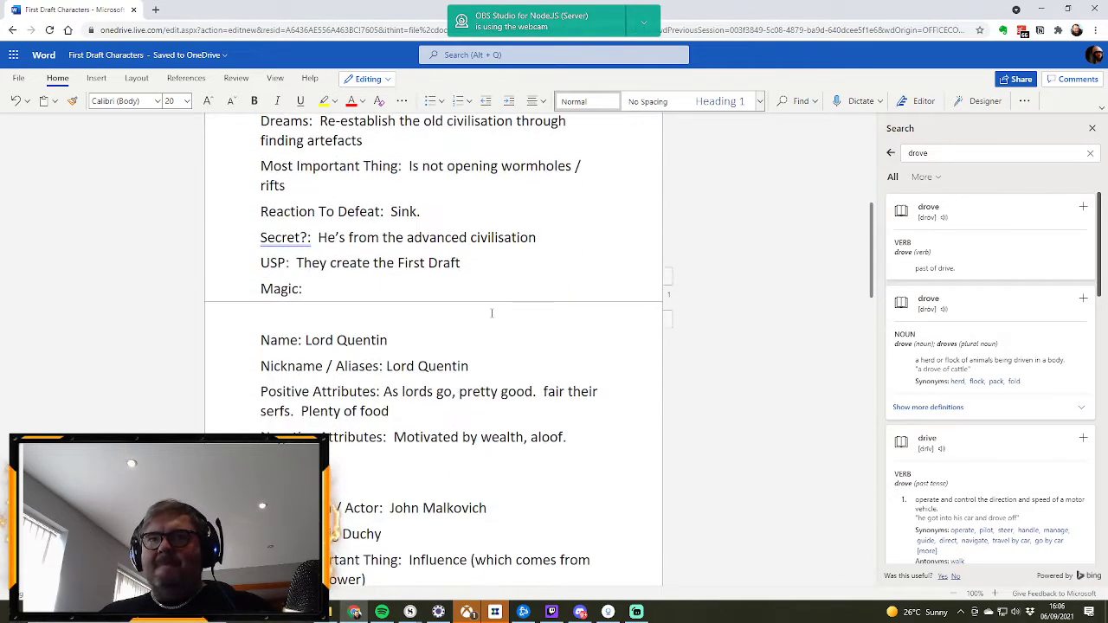
{"action": "scroll", "coordinate": [491, 312], "scroll_direction": "up", "scroll_amount": 4}
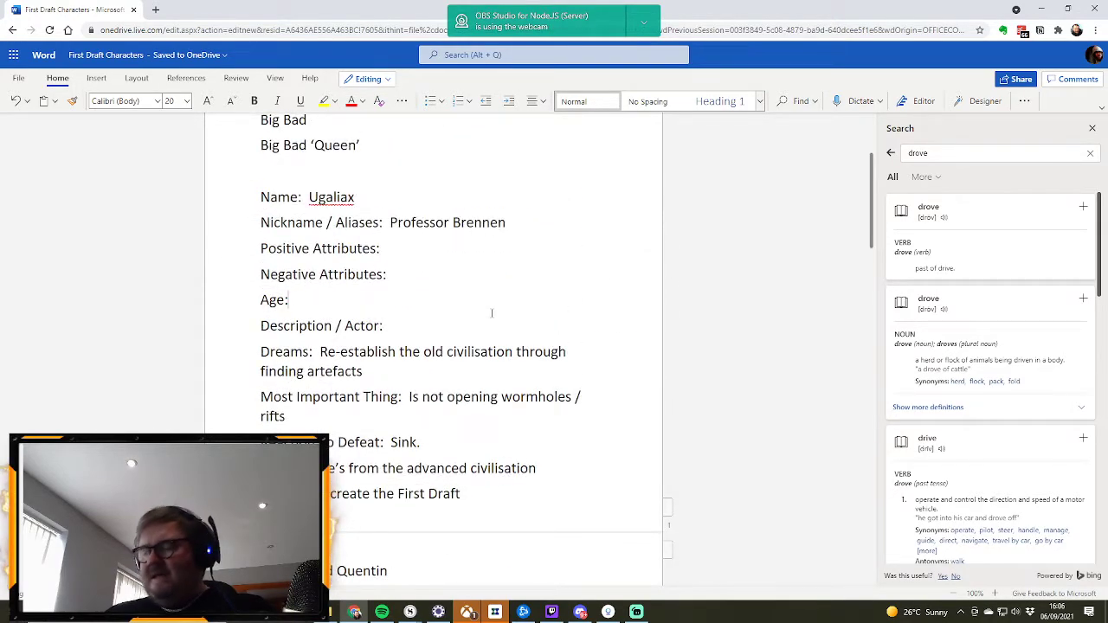
{"action": "type", "text": "45"}
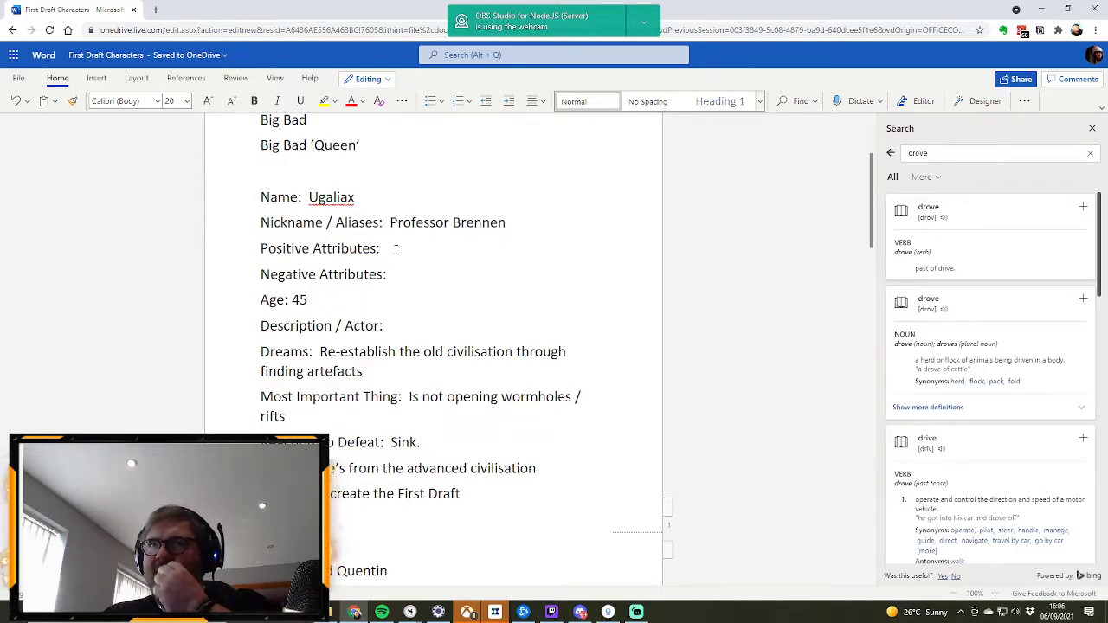
{"action": "type", "text": "Kind"}
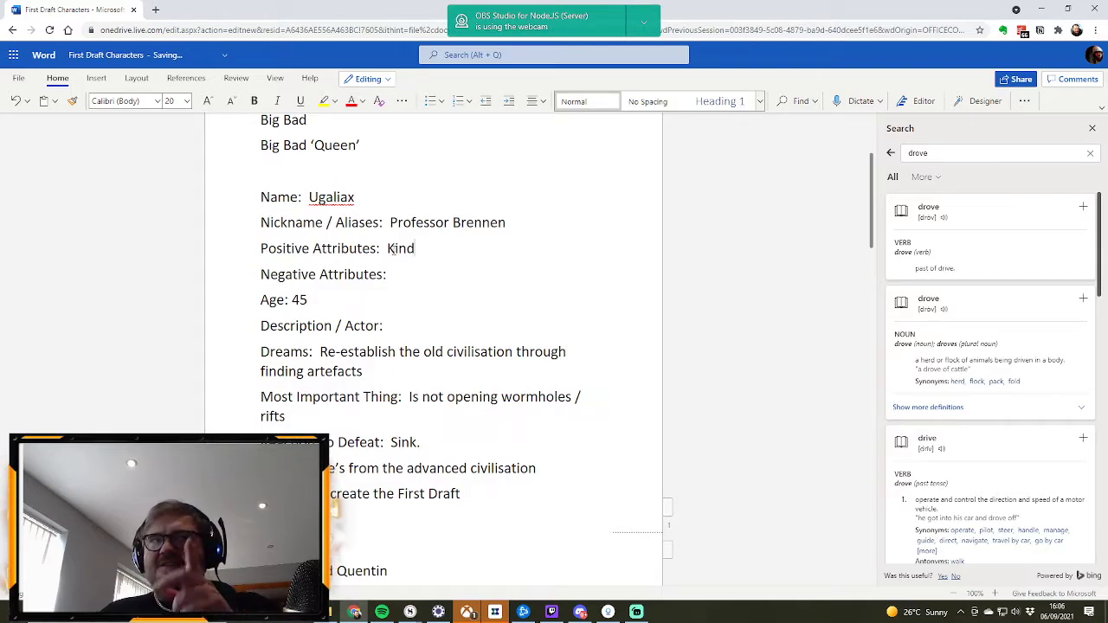
Step: Fill in the Negative Attributes of the Ugaliax profile with "Willing for sacrifice for his causes"
{"action": "left_click", "coordinate": [412, 274]}
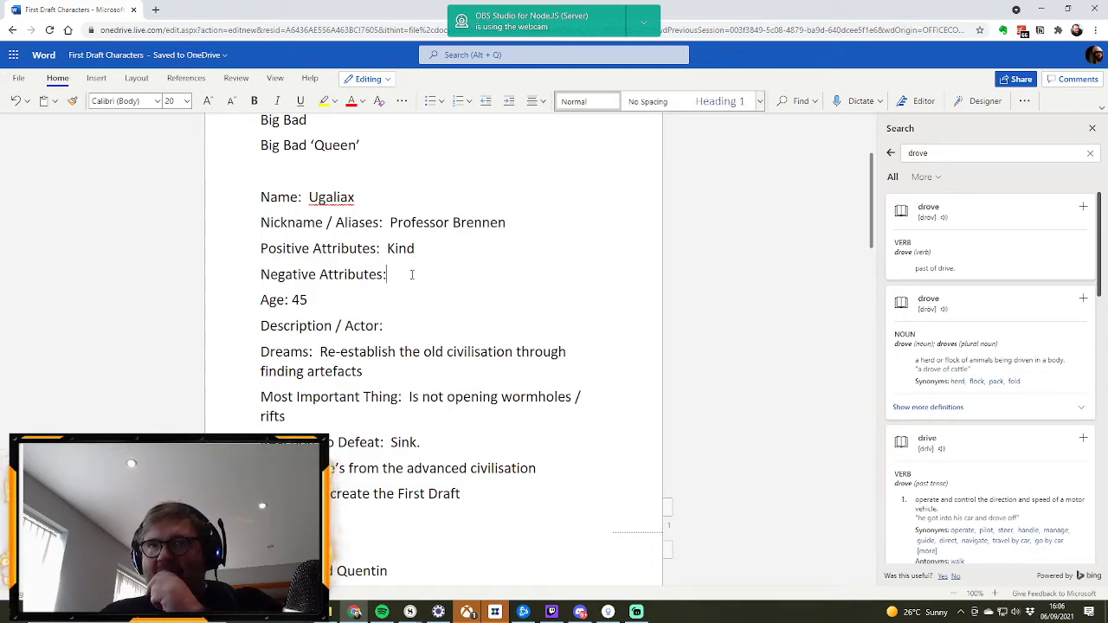
{"action": "type", "text": "Wil"}
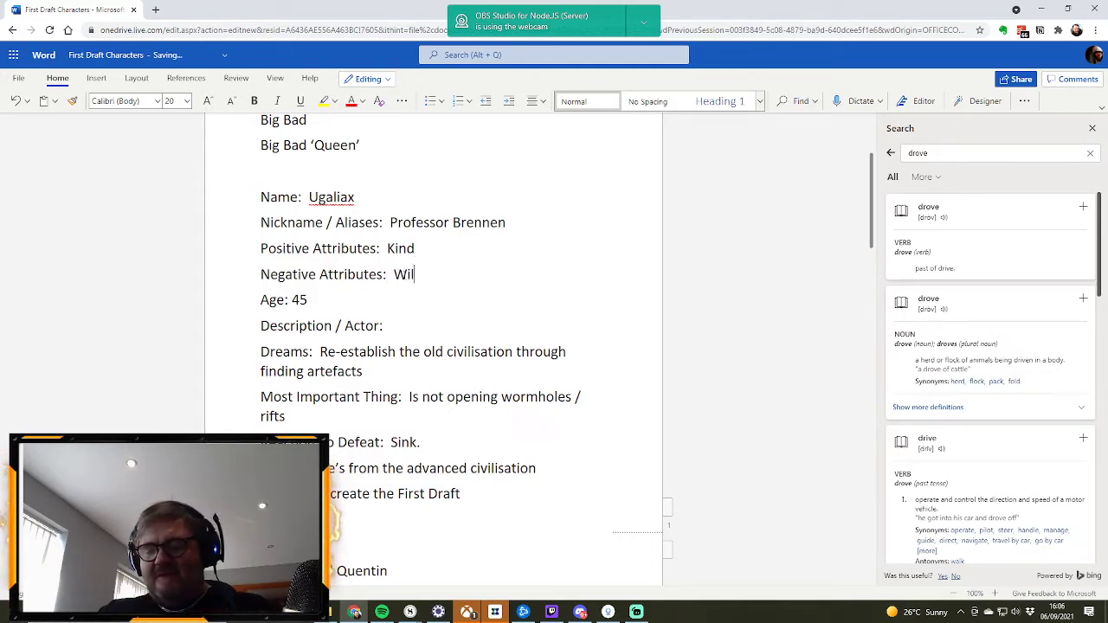
{"action": "type", "text": "ling for sac"}
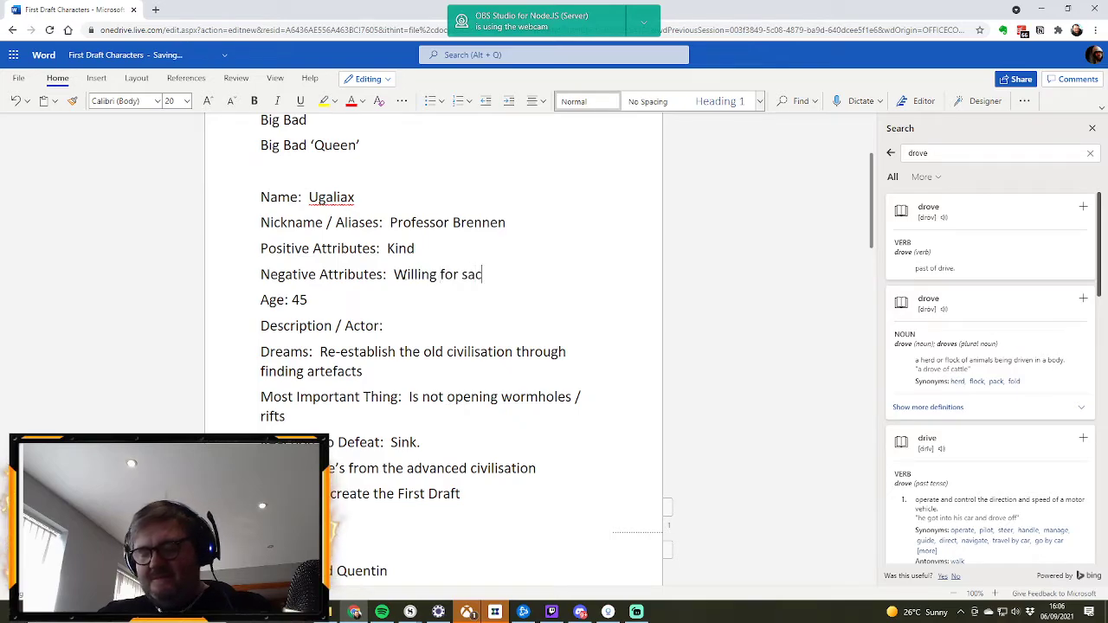
{"action": "type", "text": "rifice for his "}
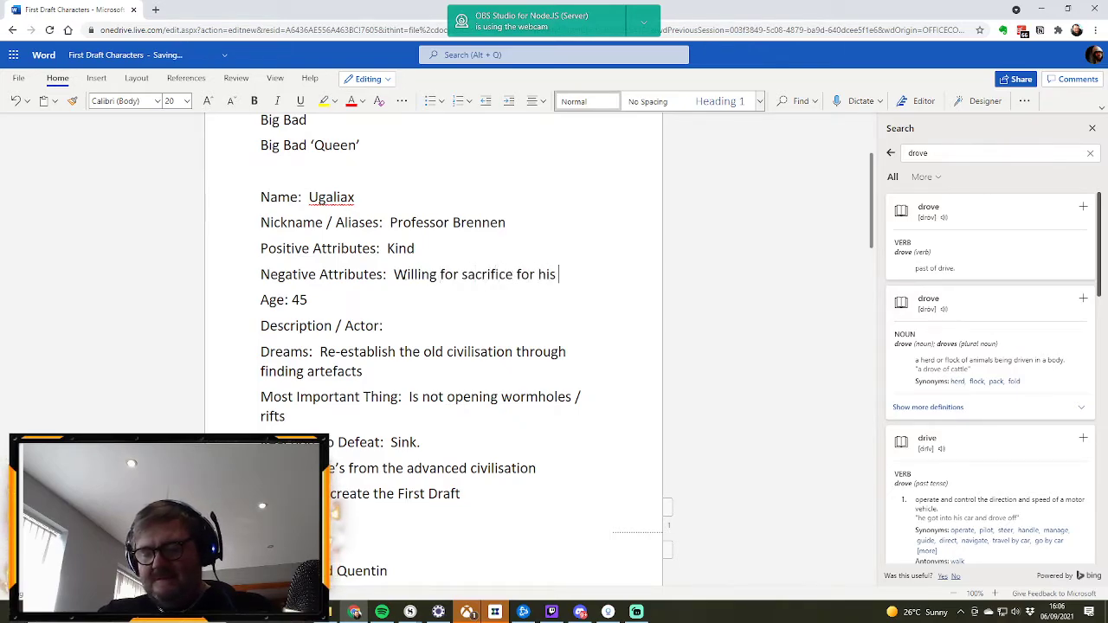
{"action": "type", "text": "causes"}
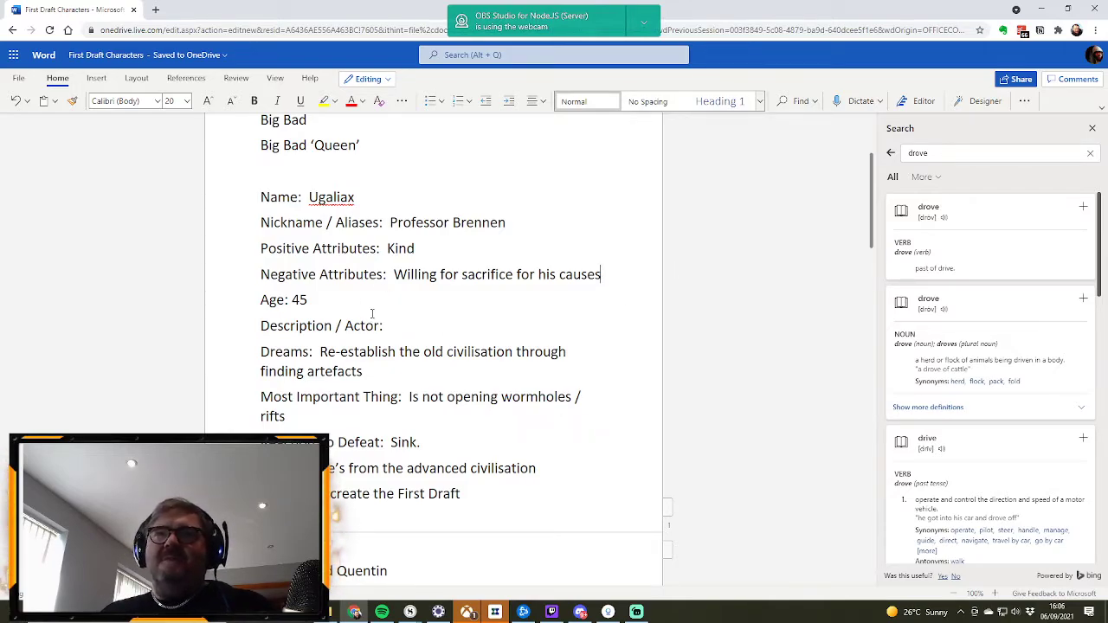
Step: Add "intelligent" after "Kind" in Ugaliax's Positive Attributes, separated by a comma
{"action": "left_click", "coordinate": [425, 248]}
{"action": "type", "text": ", Intelligent"}
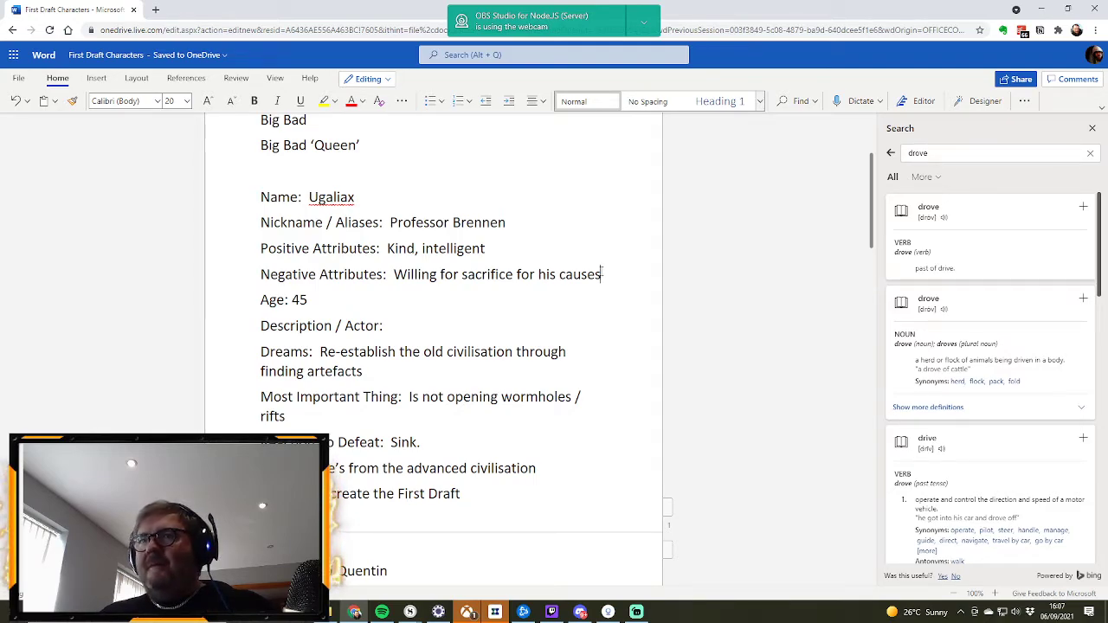
Step: Extend Ugaliax's Negative Attributes with ", ignorant of people's negative behaviour. Thinks of best people"
{"action": "type", "text": ", ignorant of "}
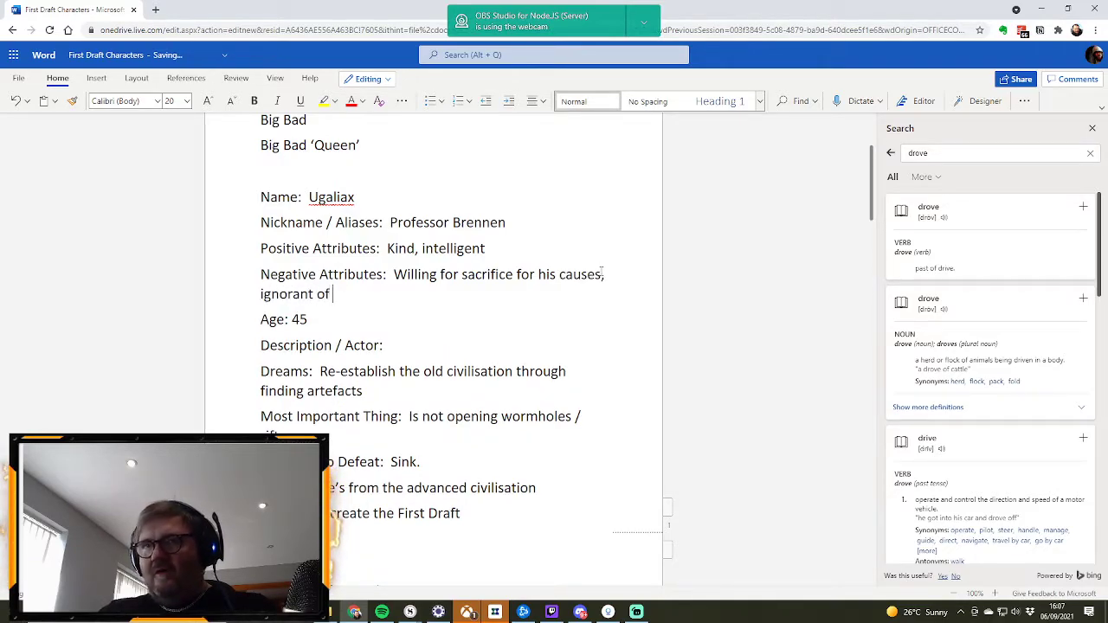
{"action": "type", "text": "people's"}
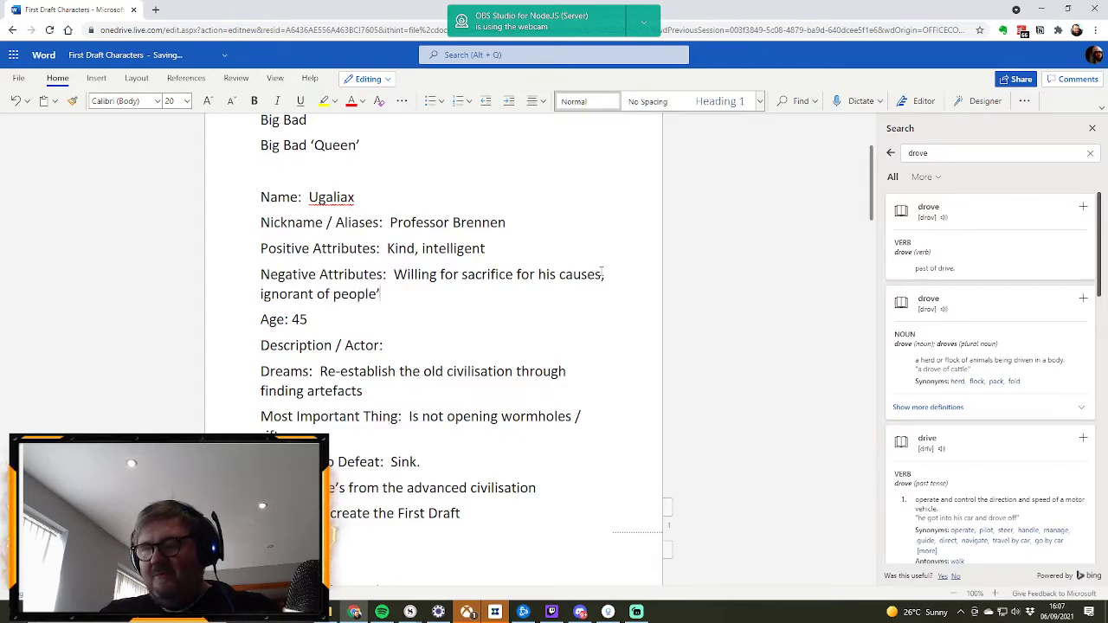
{"action": "type", "text": " nega"}
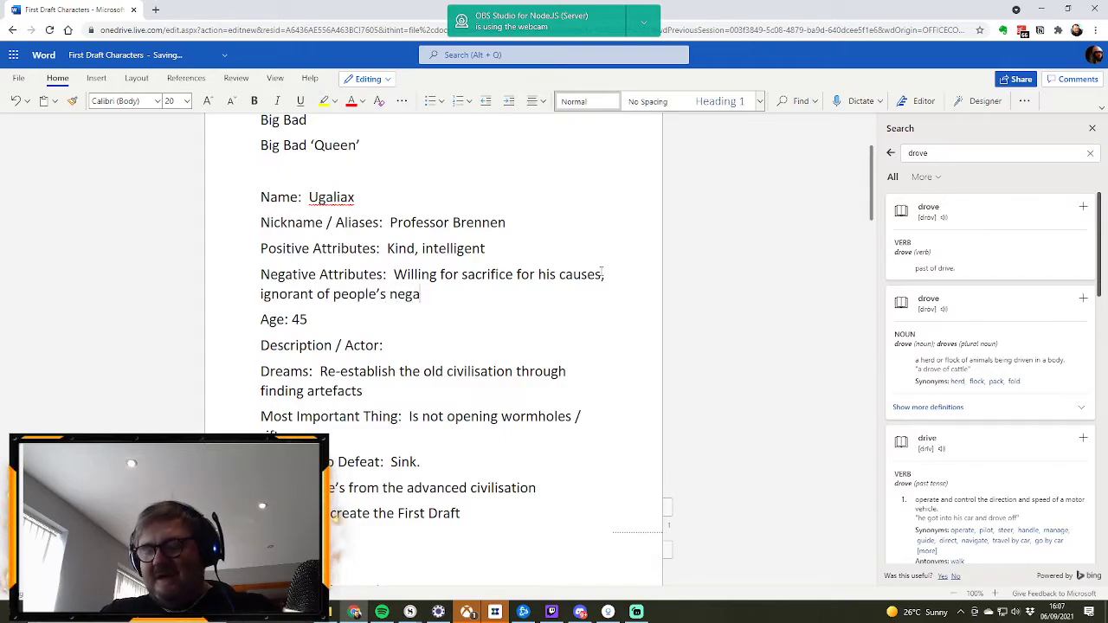
{"action": "type", "text": "tive behaviou"}
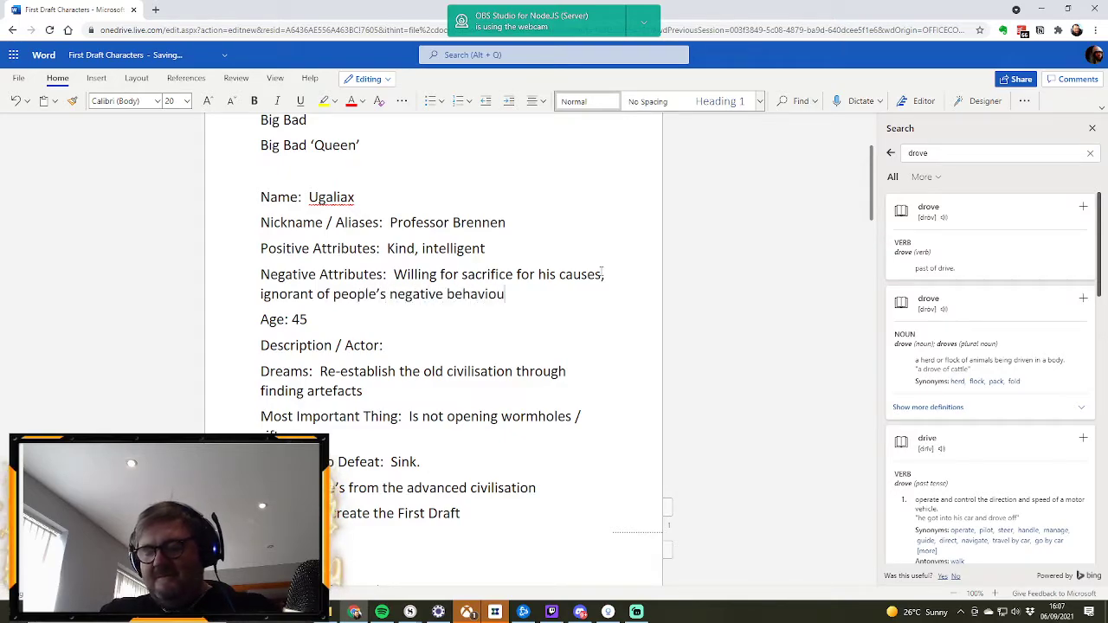
{"action": "type", "text": "r.  Thinks of bes"}
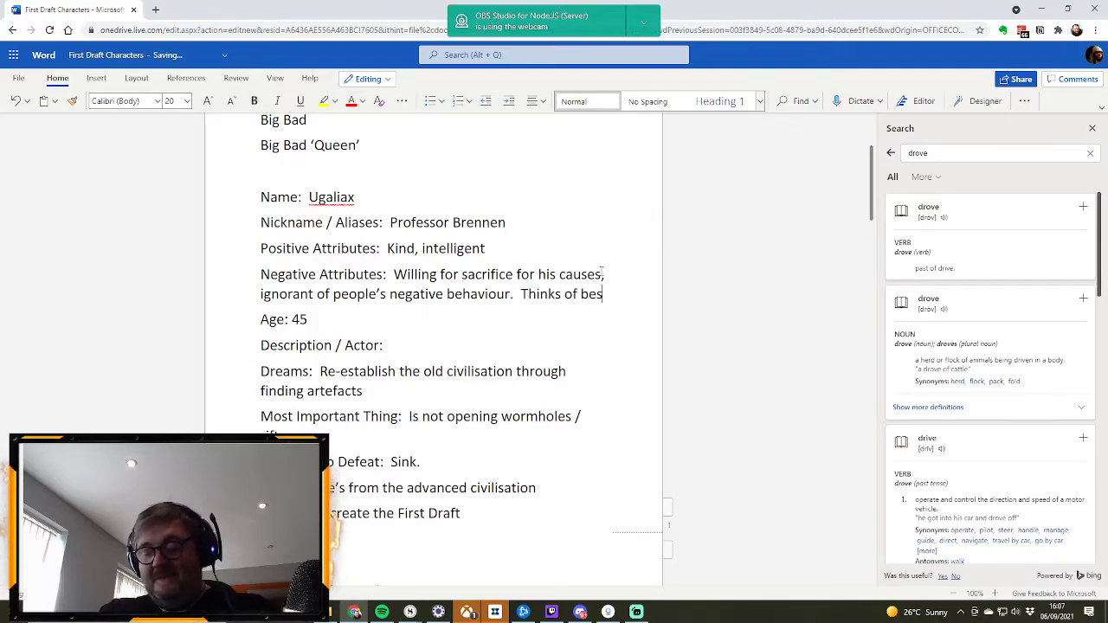
{"action": "type", "text": "t people"}
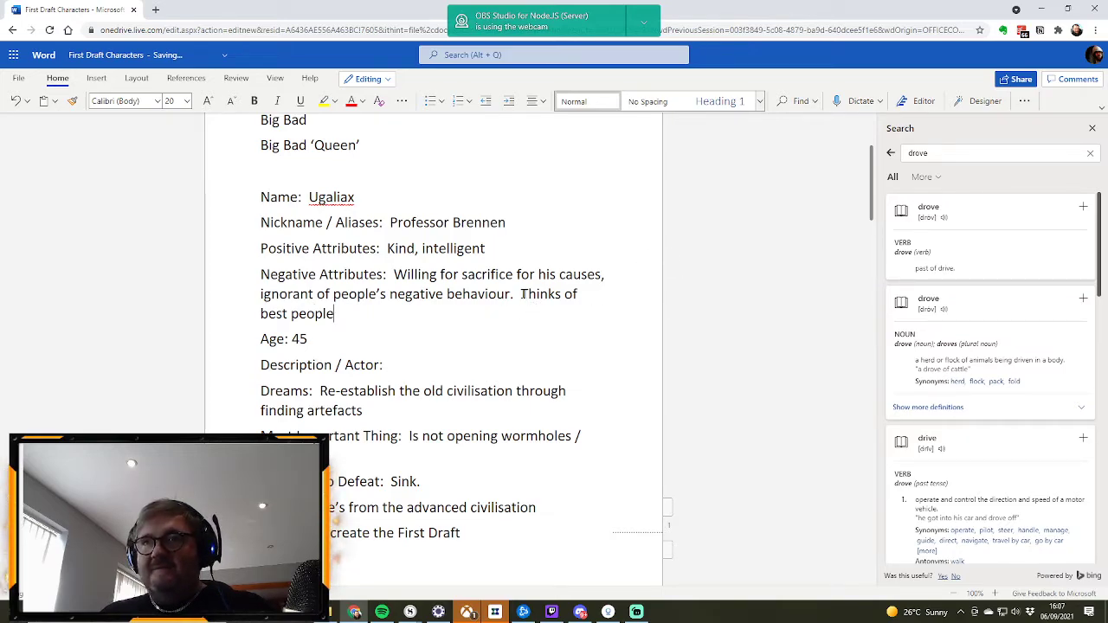
Step: Copy "Thinks of best people" from the Negative Attributes to the end of Ugaliax's Positive Attributes, after a comma
{"action": "left_click_drag", "start_coordinate": [522, 294], "coordinate": [522, 307]}
{"action": "key", "text": "ctrl+c"}
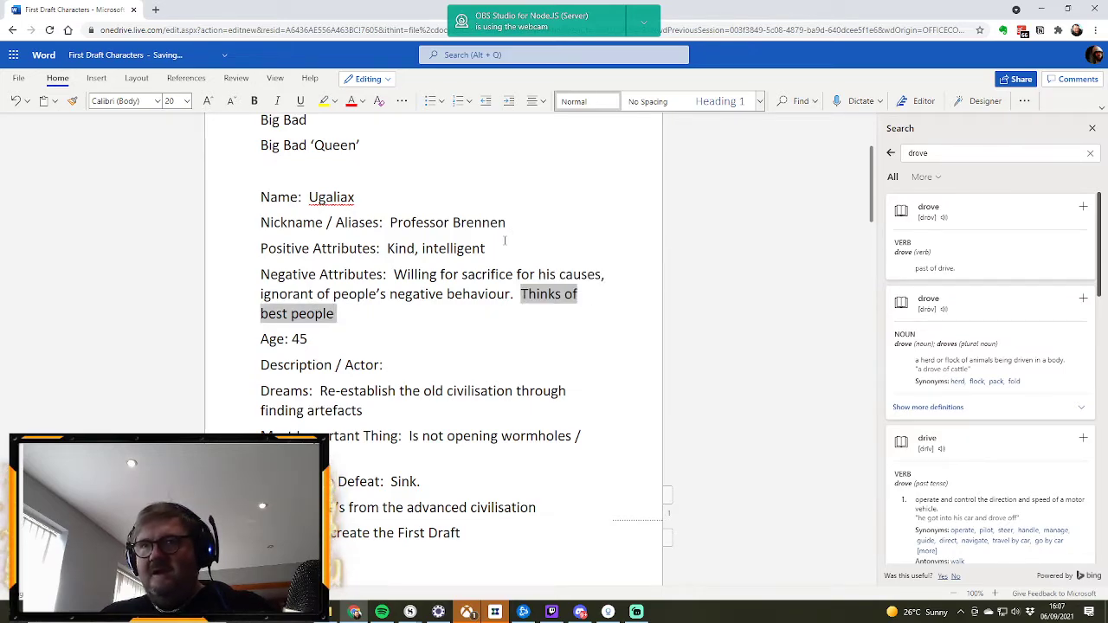
{"action": "left_click", "coordinate": [500, 249]}
{"action": "type", "text": ","}
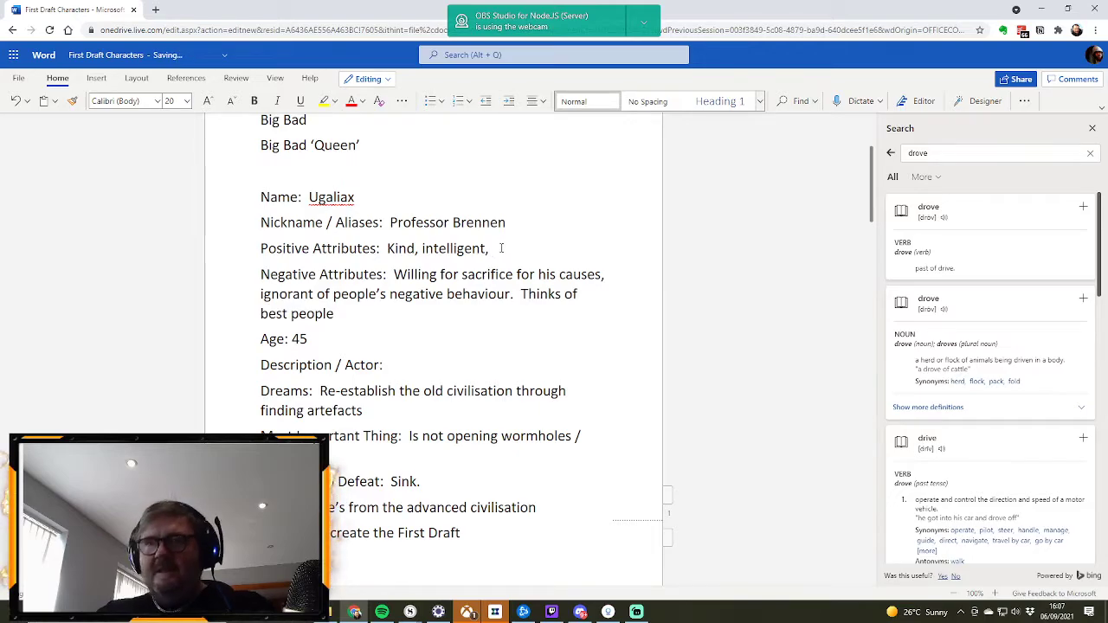
{"action": "key", "text": "ctrl+v"}
{"action": "key", "text": "BackSpace"}
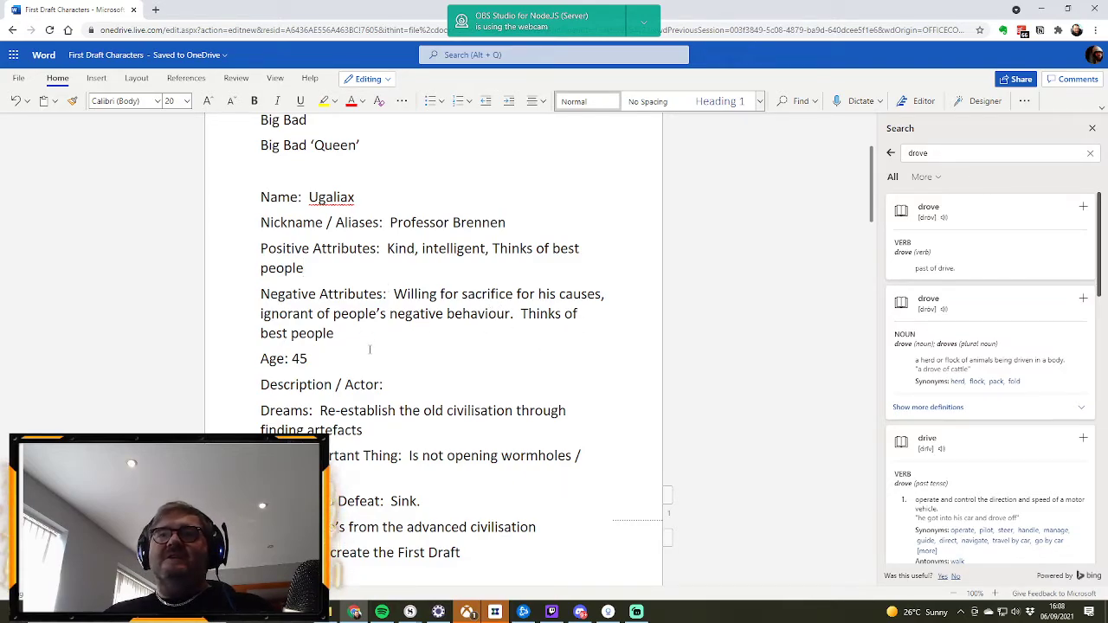
Step: Add "Do what's necessary" after "Sink." in Ugaliax's Reaction To Defeat
{"action": "scroll", "coordinate": [379, 335], "scroll_direction": "down", "scroll_amount": 3}
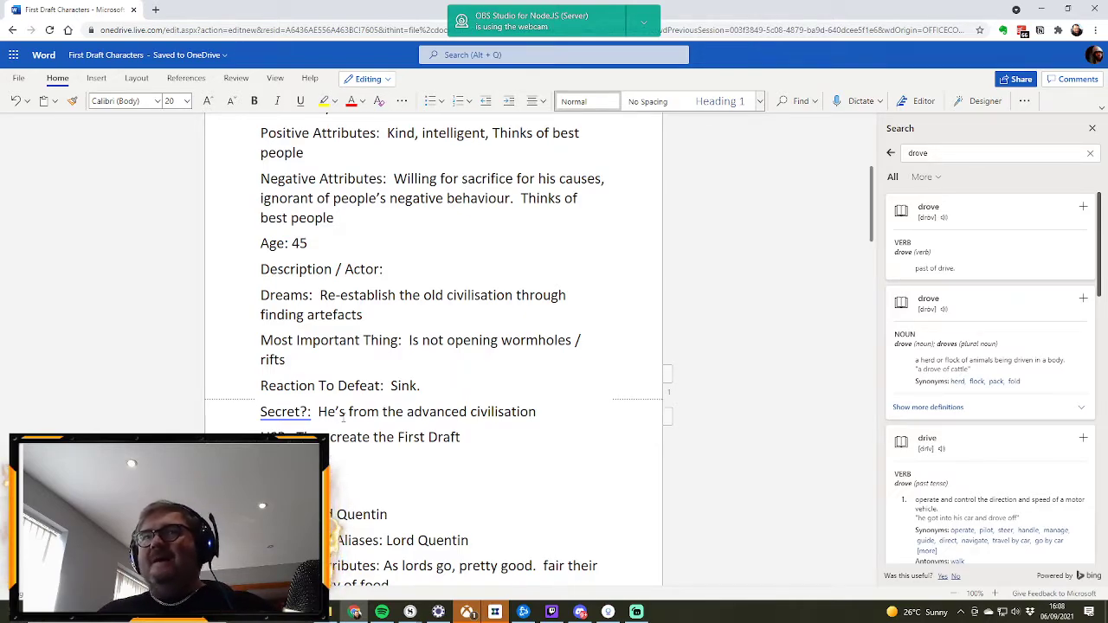
{"action": "scroll", "coordinate": [344, 417], "scroll_direction": "up", "scroll_amount": 4}
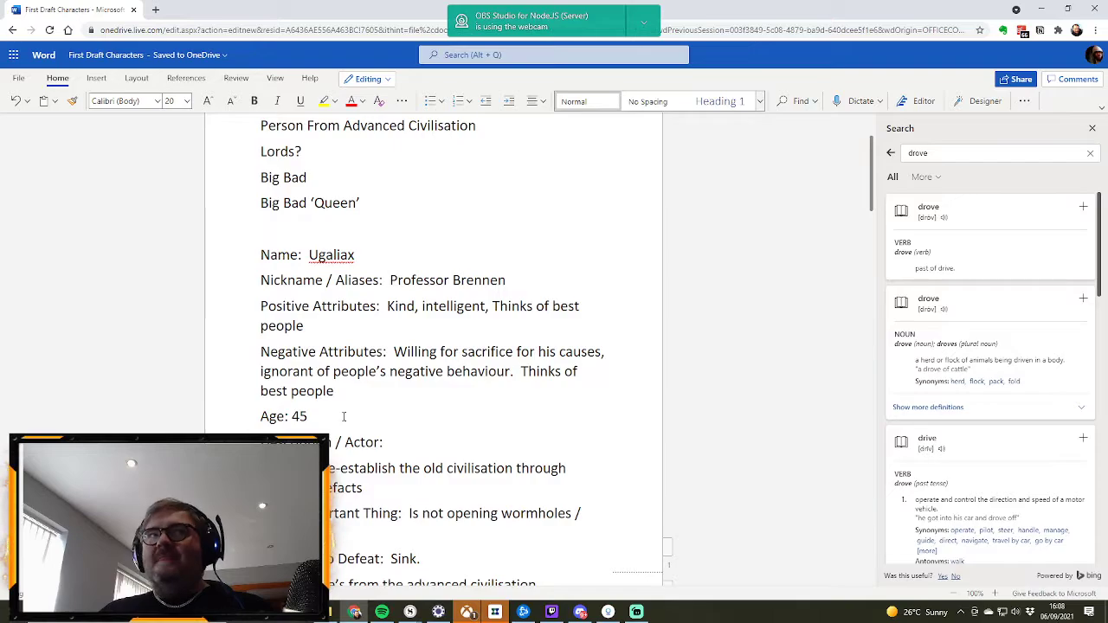
{"action": "scroll", "coordinate": [344, 418], "scroll_direction": "down", "scroll_amount": 4}
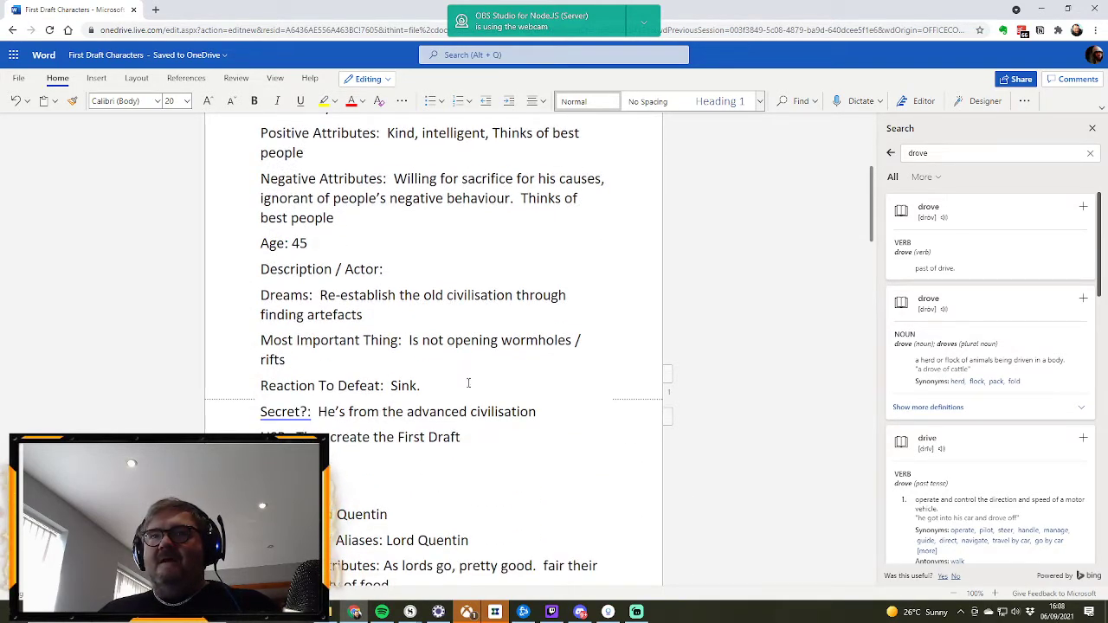
{"action": "left_click", "coordinate": [430, 387]}
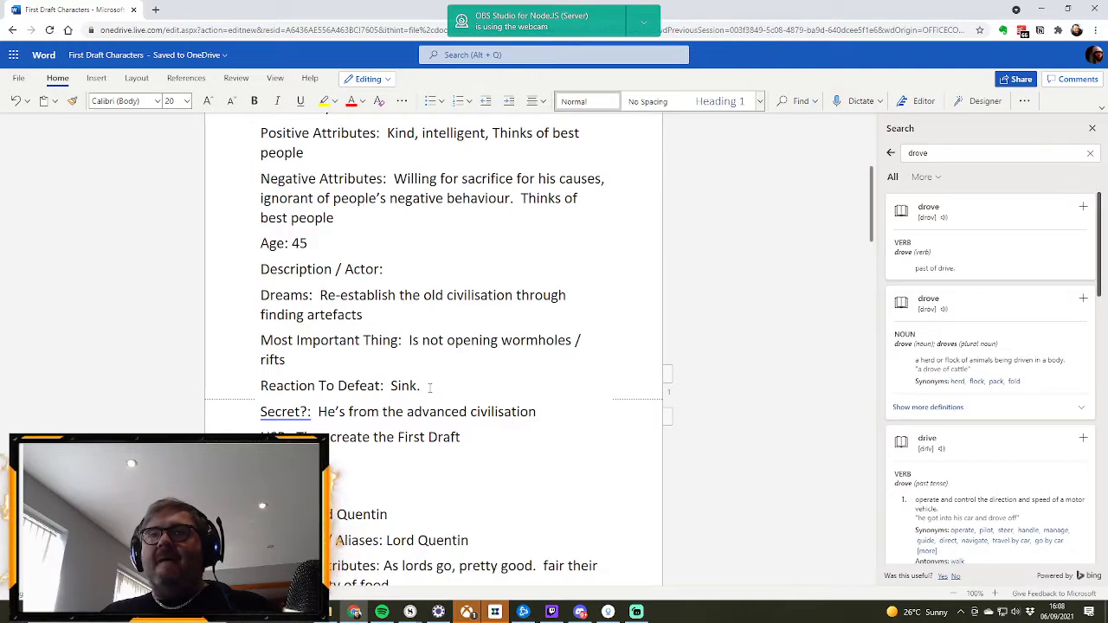
{"action": "type", "text": "D"}
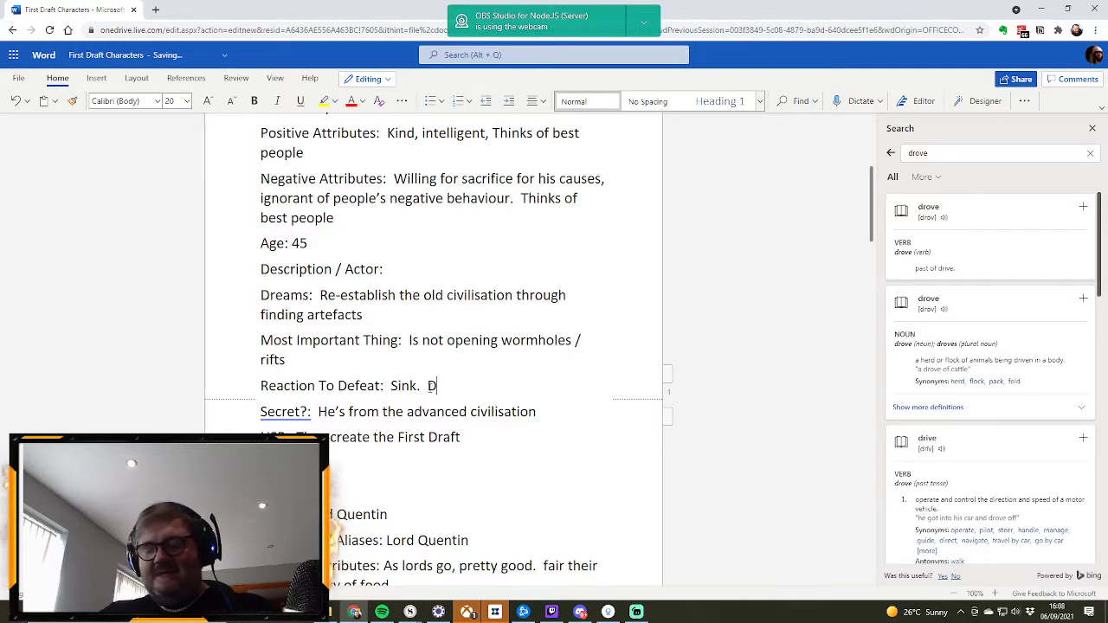
{"action": "type", "text": "o wha"}
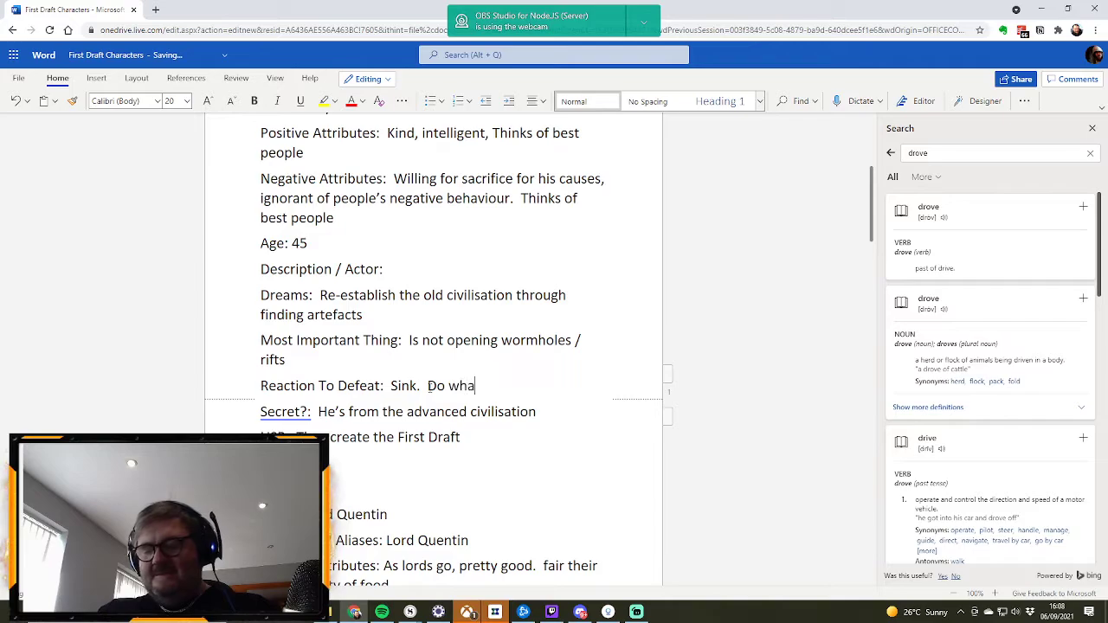
{"action": "type", "text": "t's necece"}
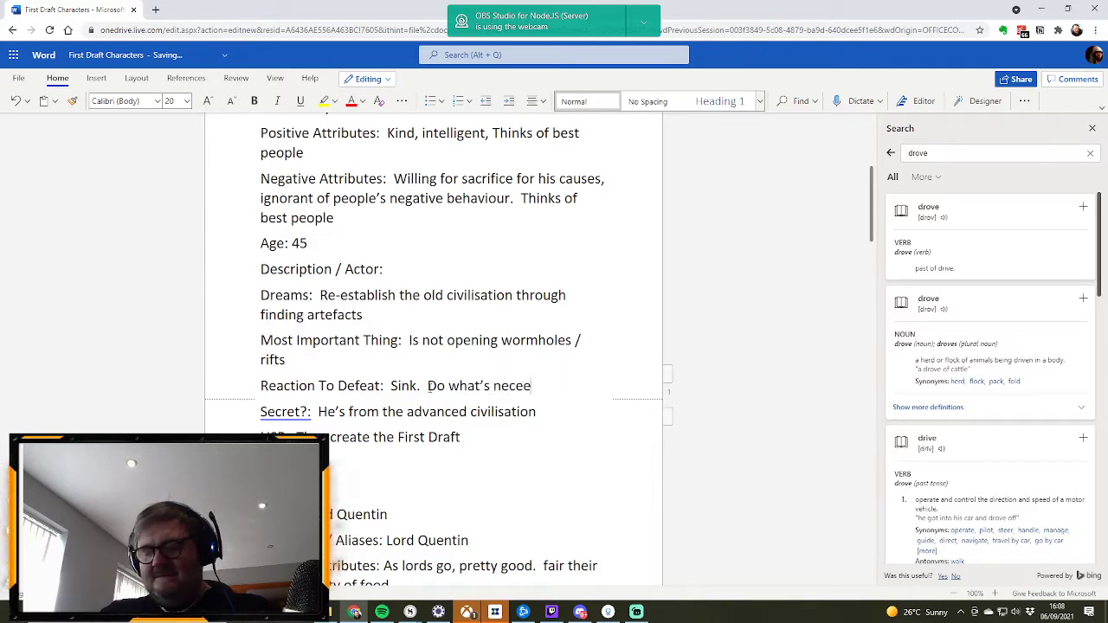
{"action": "key", "text": "BackSpace"}
{"action": "type", "text": "essary"}
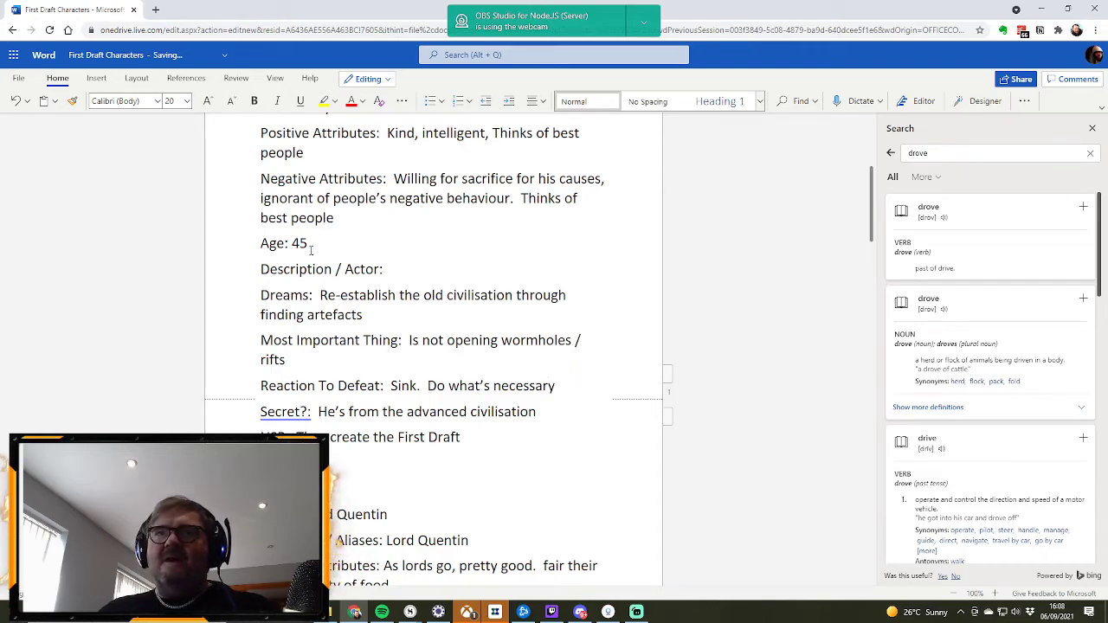
Step: Append "Bit mercenary in his approach." as a new sentence to Ugaliax's Negative Attributes
{"action": "left_click", "coordinate": [351, 218]}
{"action": "type", "text": ".  "}
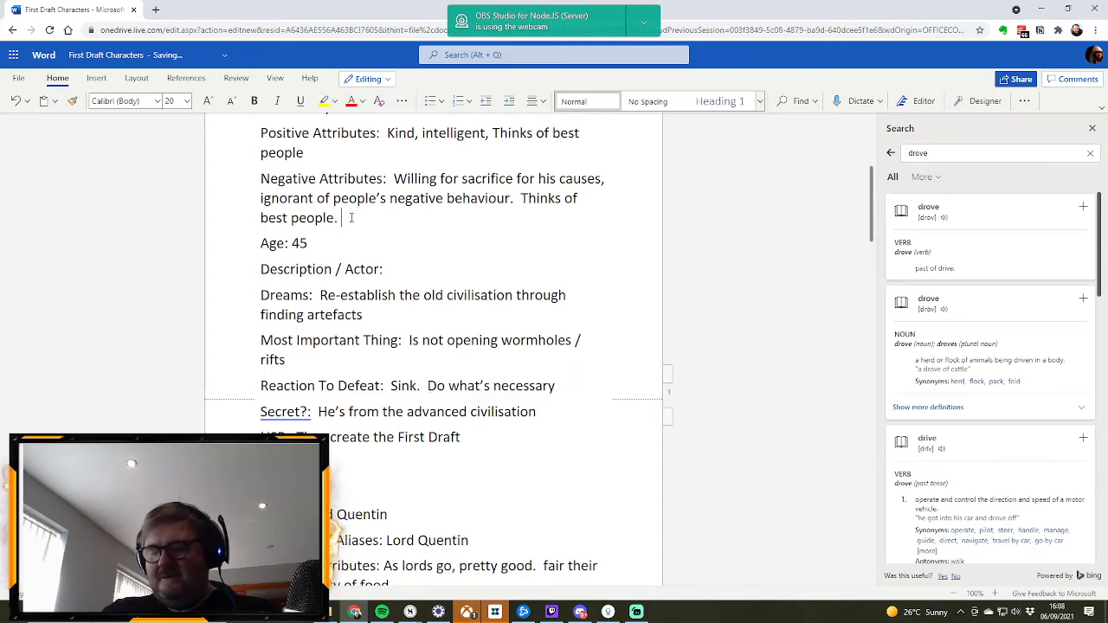
{"action": "type", "text": "bit mercen"}
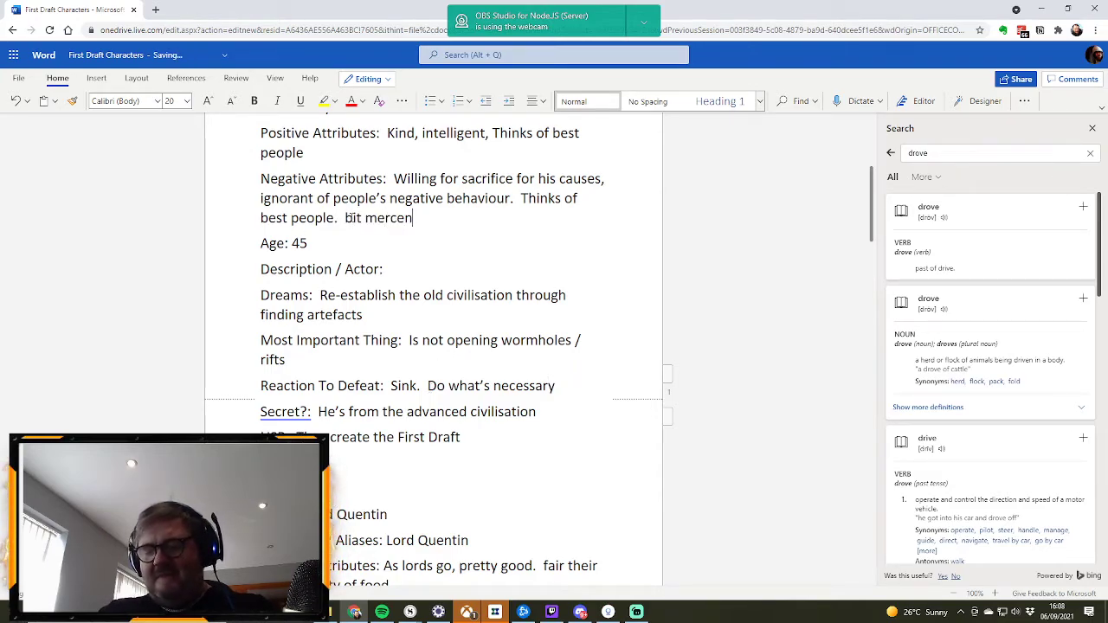
{"action": "type", "text": "ary."}
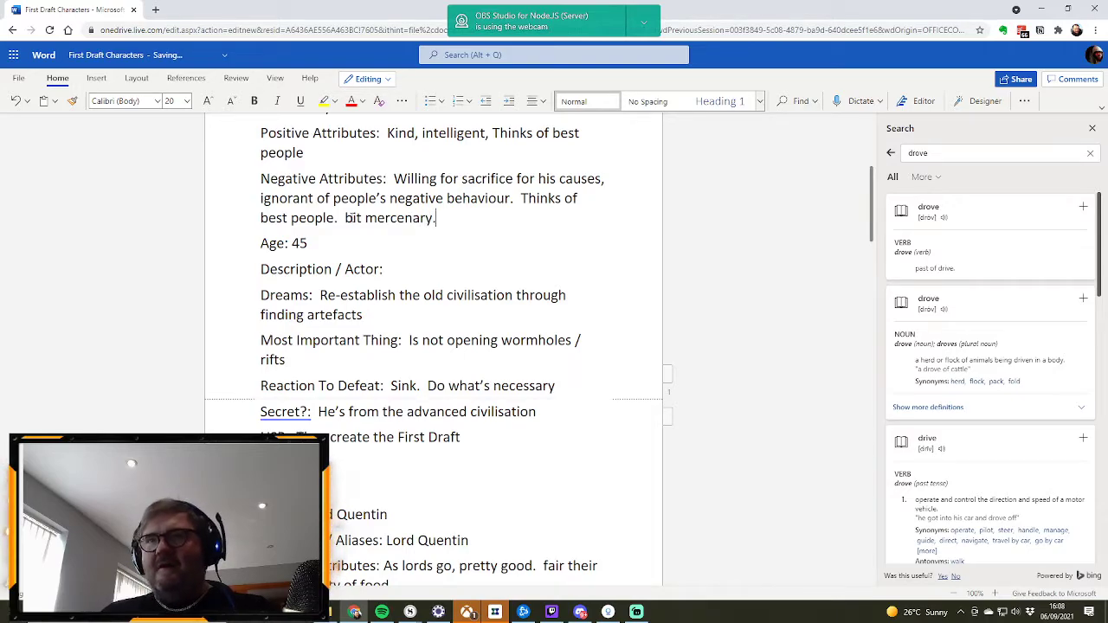
{"action": "left_click", "coordinate": [352, 219]}
{"action": "key", "text": "BackSpace"}
{"action": "type", "text": "B"}
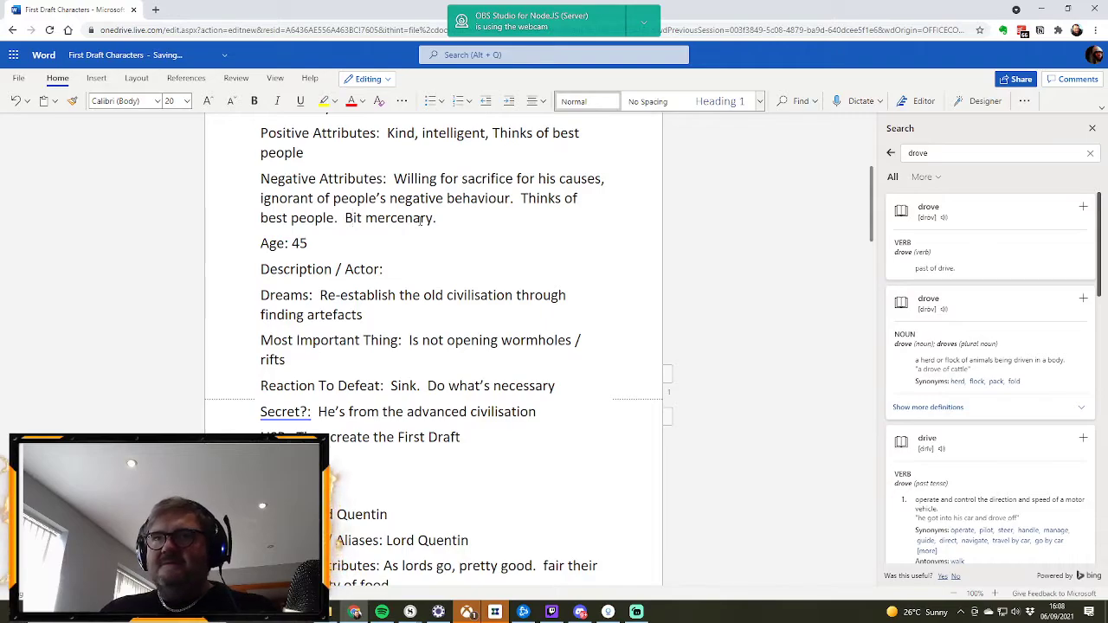
{"action": "type", "text": "in"}
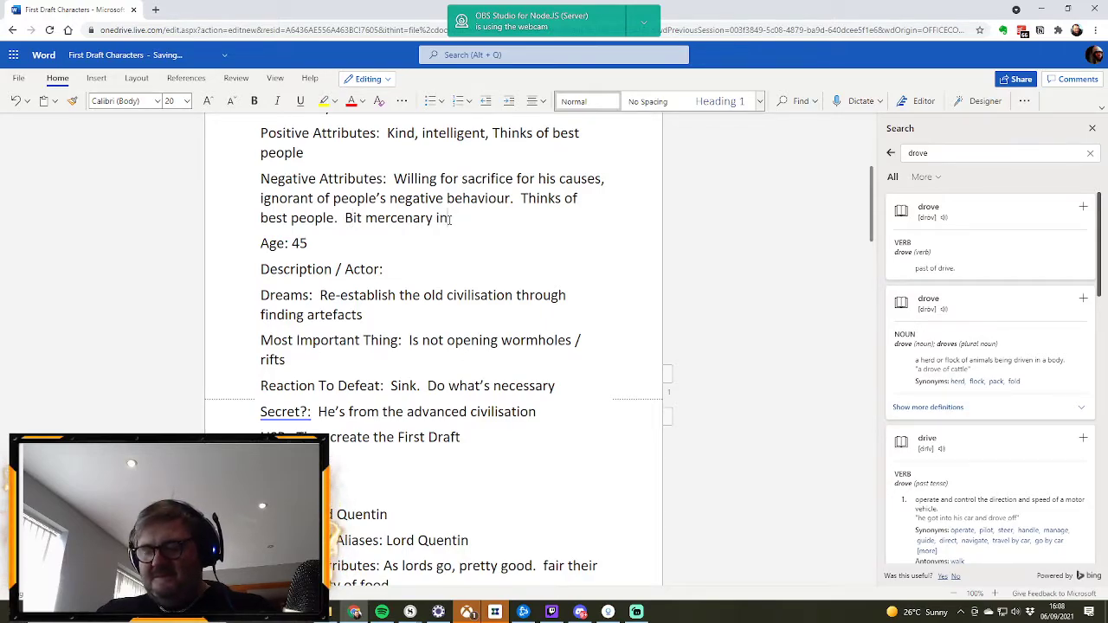
{"action": "type", "text": " his approach."}
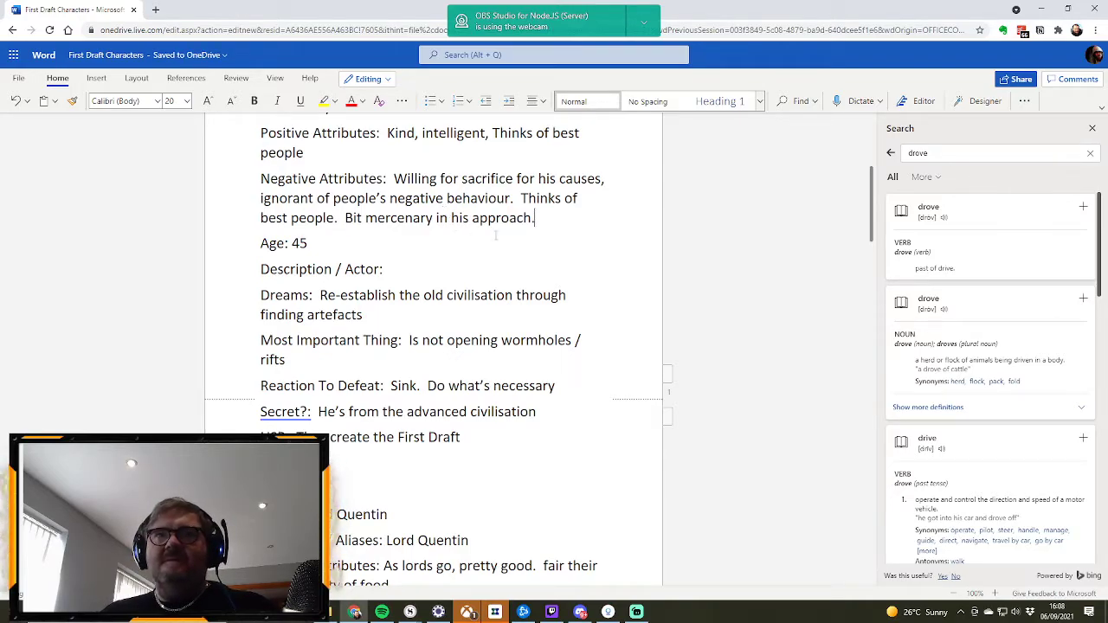
Step: Append "The ends justify the means." as a new sentence to Ugaliax's Negative Attributes
{"action": "scroll", "coordinate": [496, 236], "scroll_direction": "up", "scroll_amount": 3}
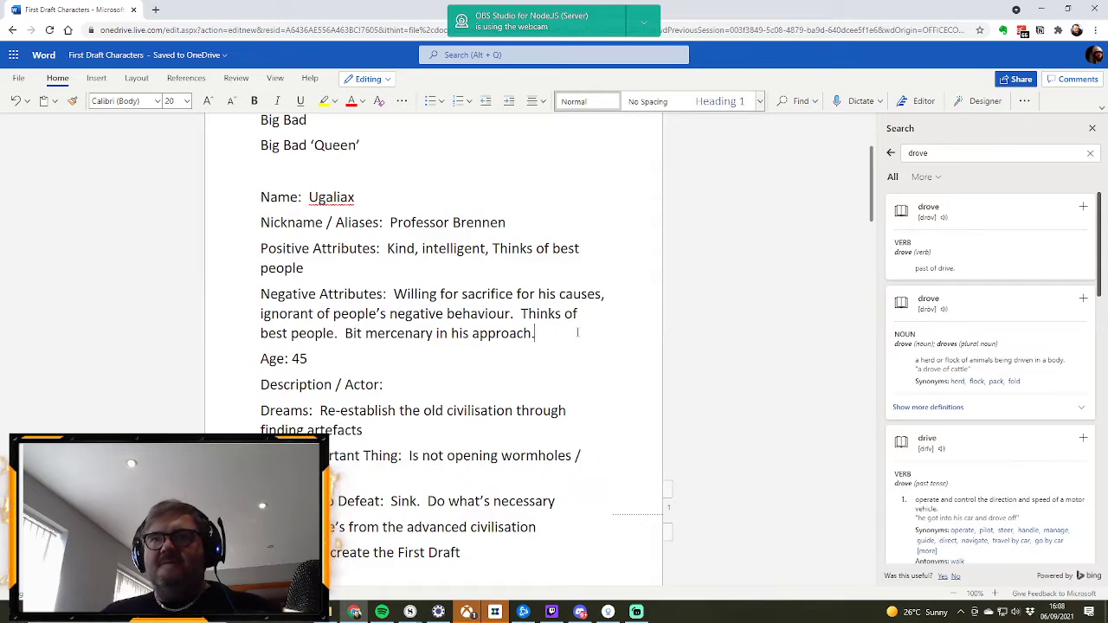
{"action": "type", "text": "The end"}
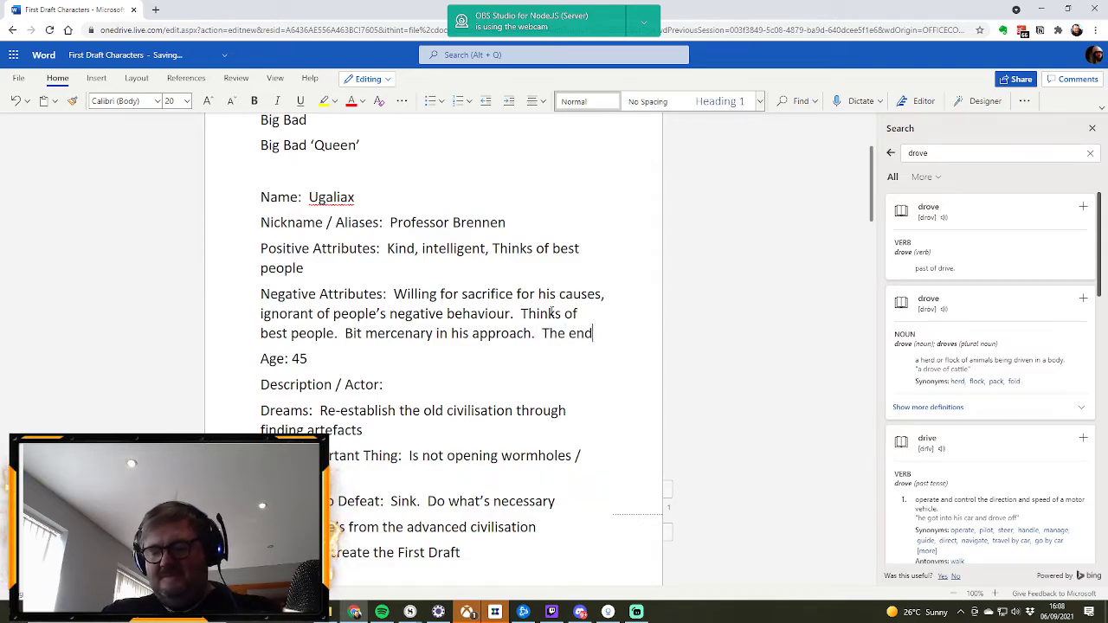
{"action": "type", "text": "s justify t"}
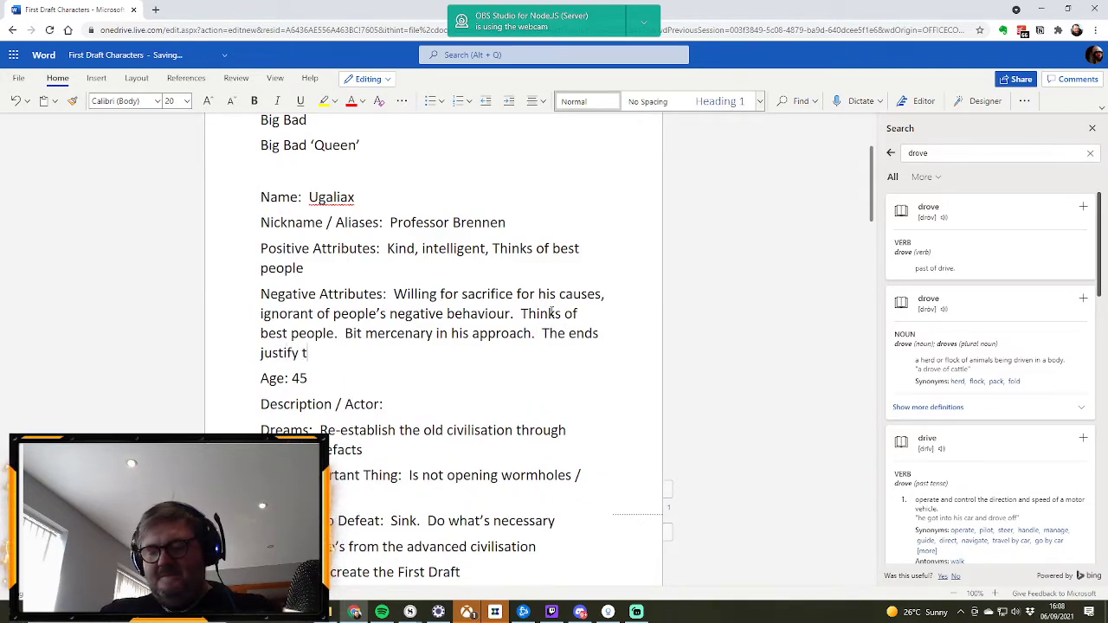
{"action": "type", "text": "he means."}
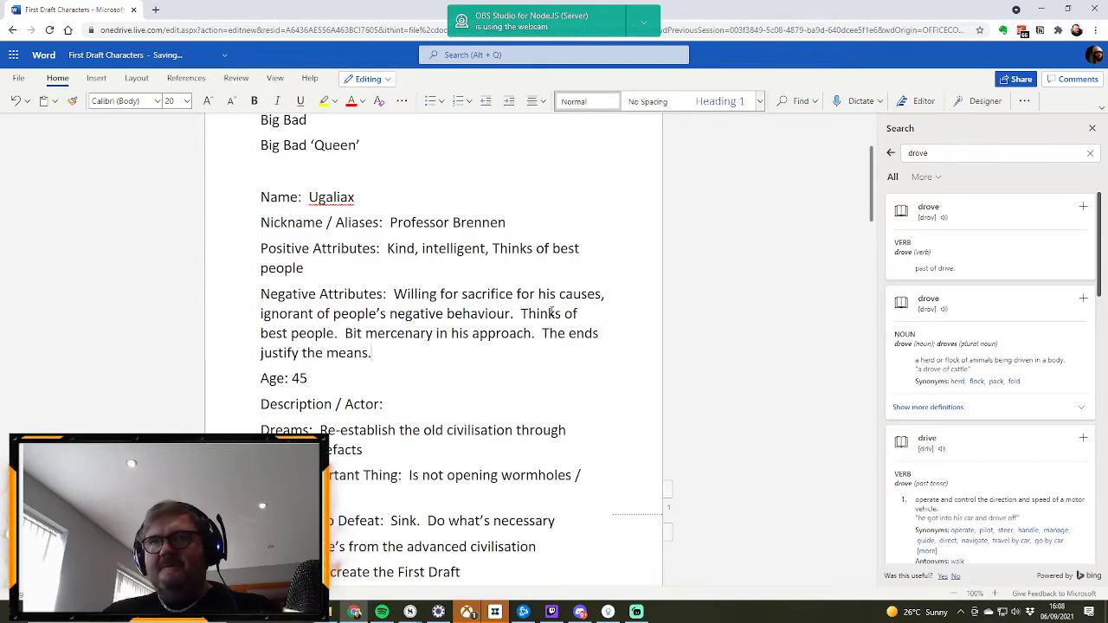
Step: Fill in Ugaliax's Description / Actor with "Jared Harris"
{"action": "scroll", "coordinate": [531, 286], "scroll_direction": "down", "scroll_amount": 6}
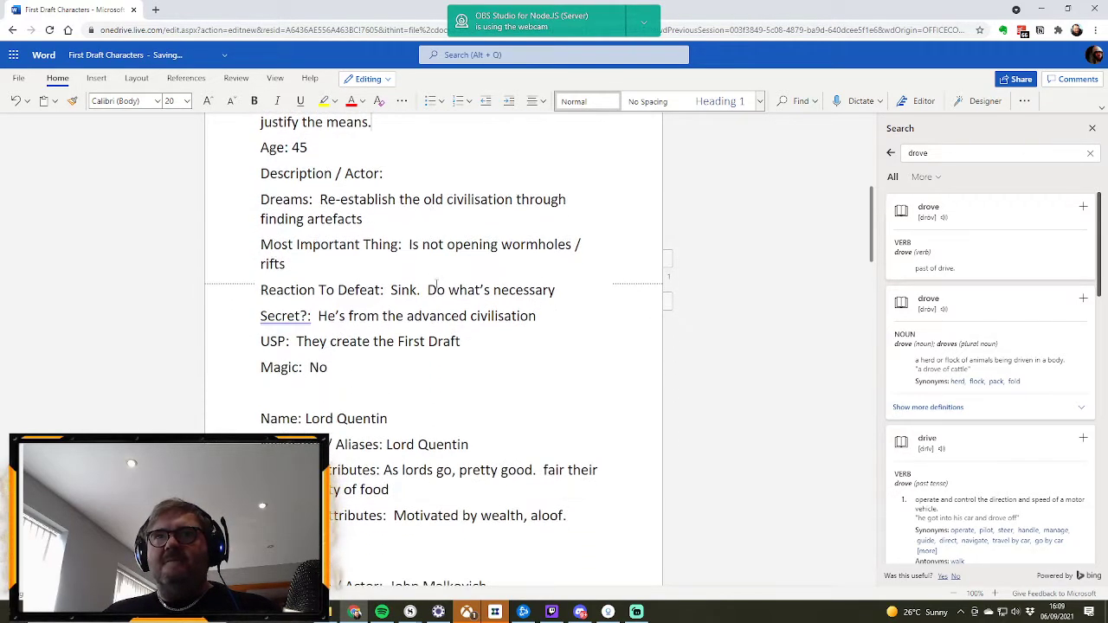
{"action": "scroll", "coordinate": [436, 286], "scroll_direction": "up", "scroll_amount": 6}
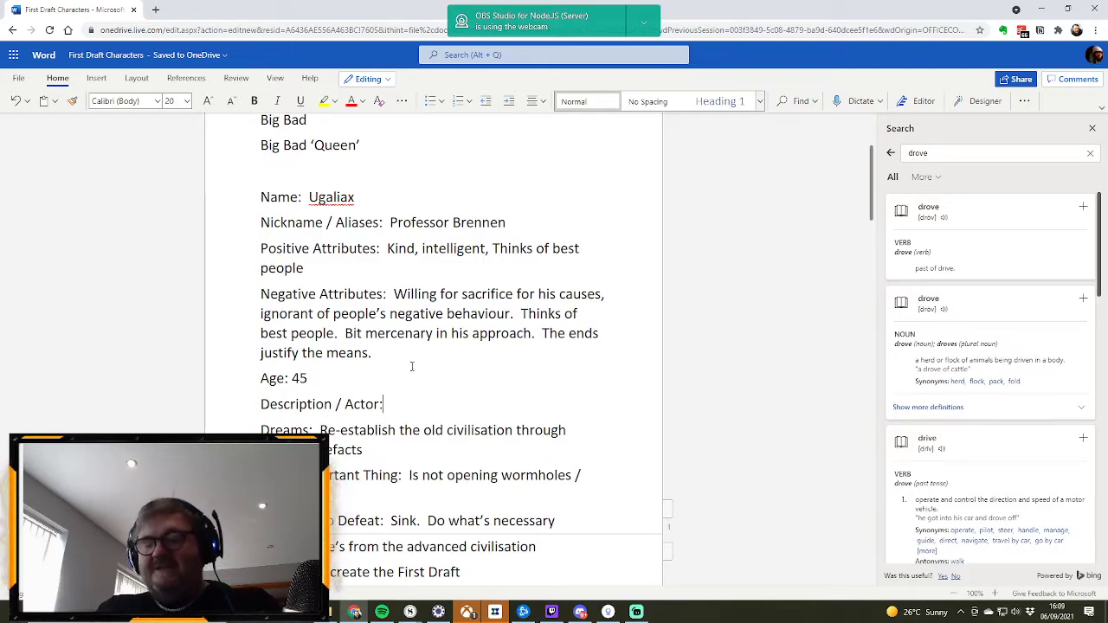
{"action": "type", "text": "Jared Harris"}
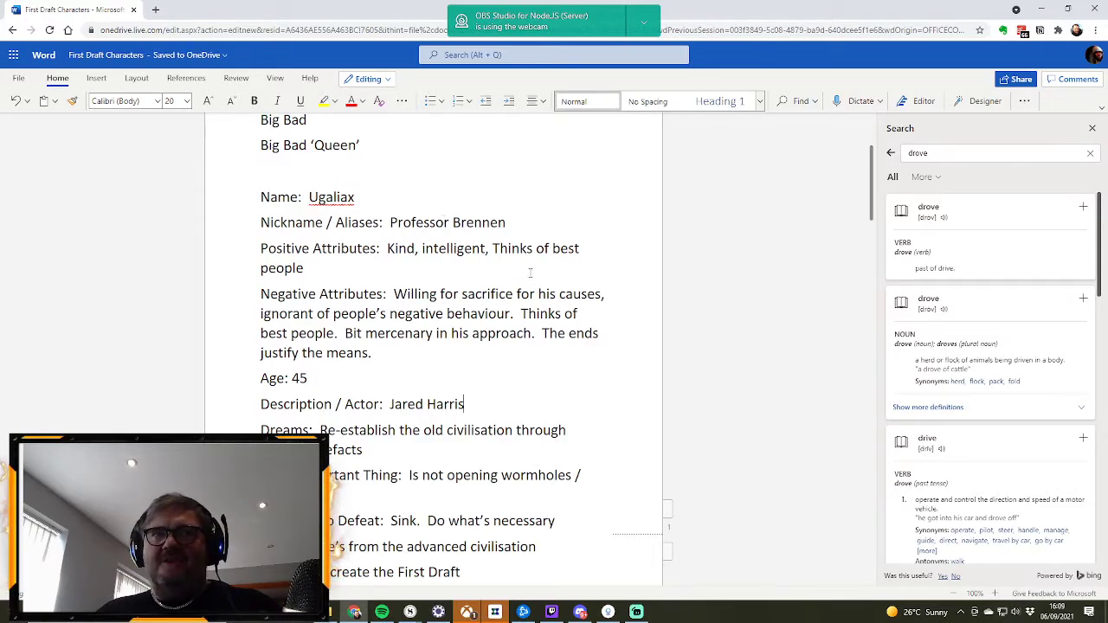
Step: Review the opening character list and the profiles of Ugaliax, Lord Quentin and Kal'assia
{"action": "scroll", "coordinate": [530, 294], "scroll_direction": "down", "scroll_amount": 4}
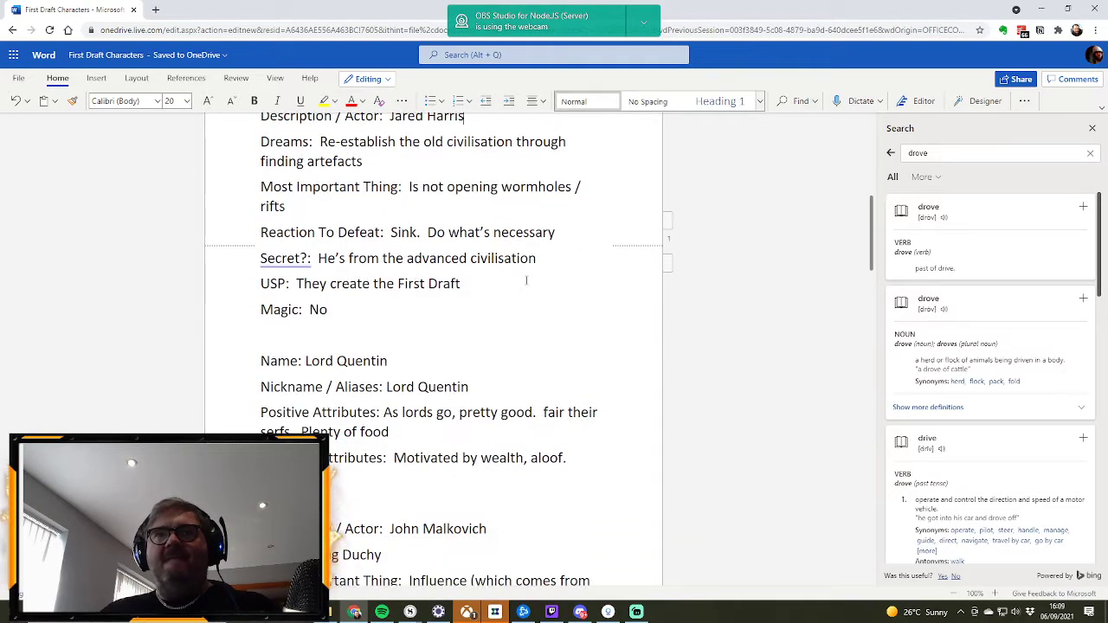
{"action": "scroll", "coordinate": [525, 279], "scroll_direction": "up", "scroll_amount": 2}
{"action": "scroll", "coordinate": [481, 254], "scroll_direction": "up", "scroll_amount": 3}
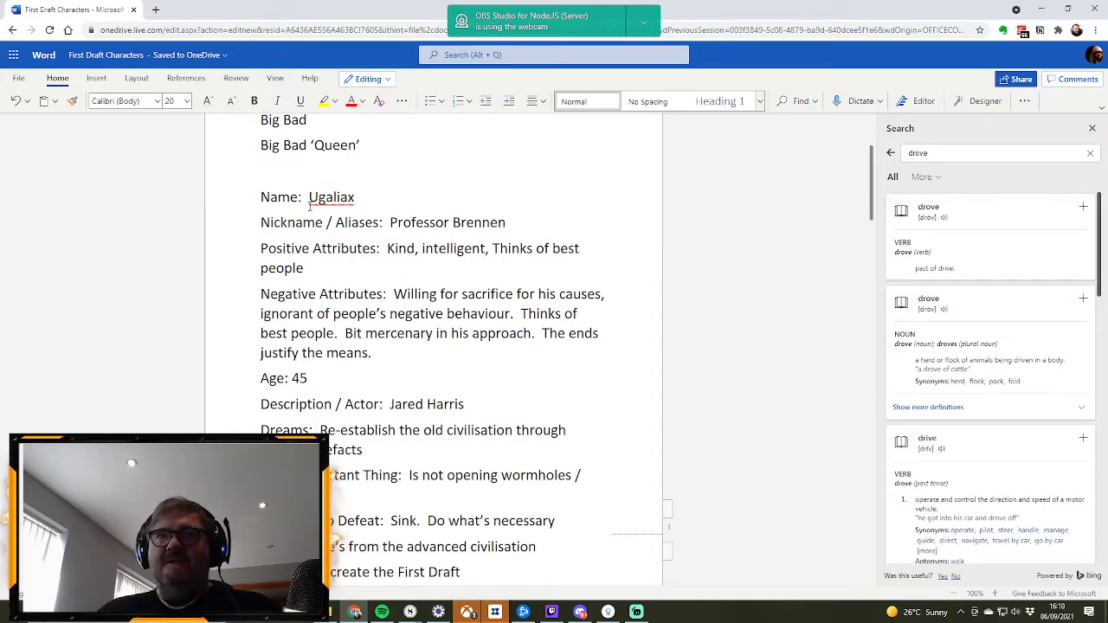
{"action": "scroll", "coordinate": [524, 247], "scroll_direction": "up", "scroll_amount": 3}
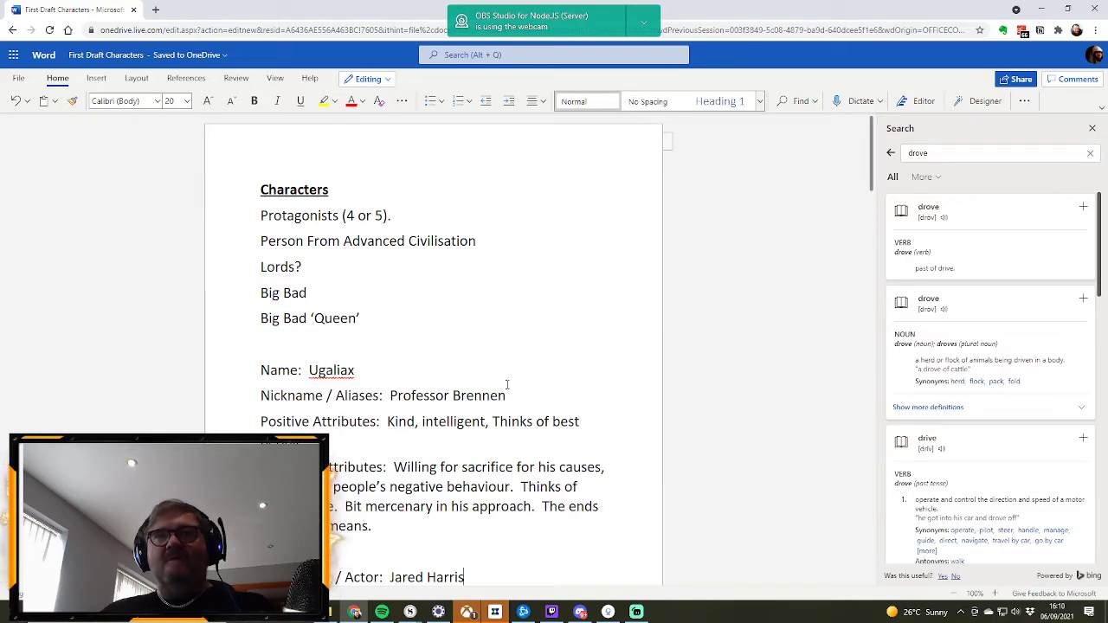
{"action": "scroll", "coordinate": [507, 385], "scroll_direction": "down", "scroll_amount": 2}
{"action": "scroll", "coordinate": [507, 384], "scroll_direction": "down", "scroll_amount": 1}
{"action": "scroll", "coordinate": [508, 384], "scroll_direction": "down", "scroll_amount": 2}
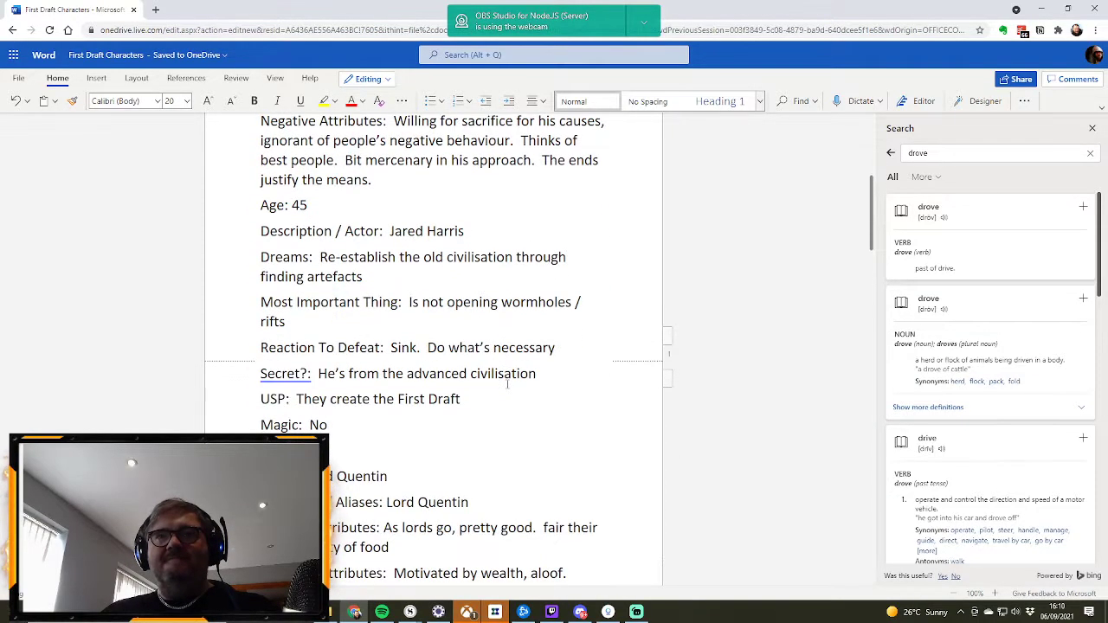
{"action": "scroll", "coordinate": [507, 384], "scroll_direction": "up", "scroll_amount": 3}
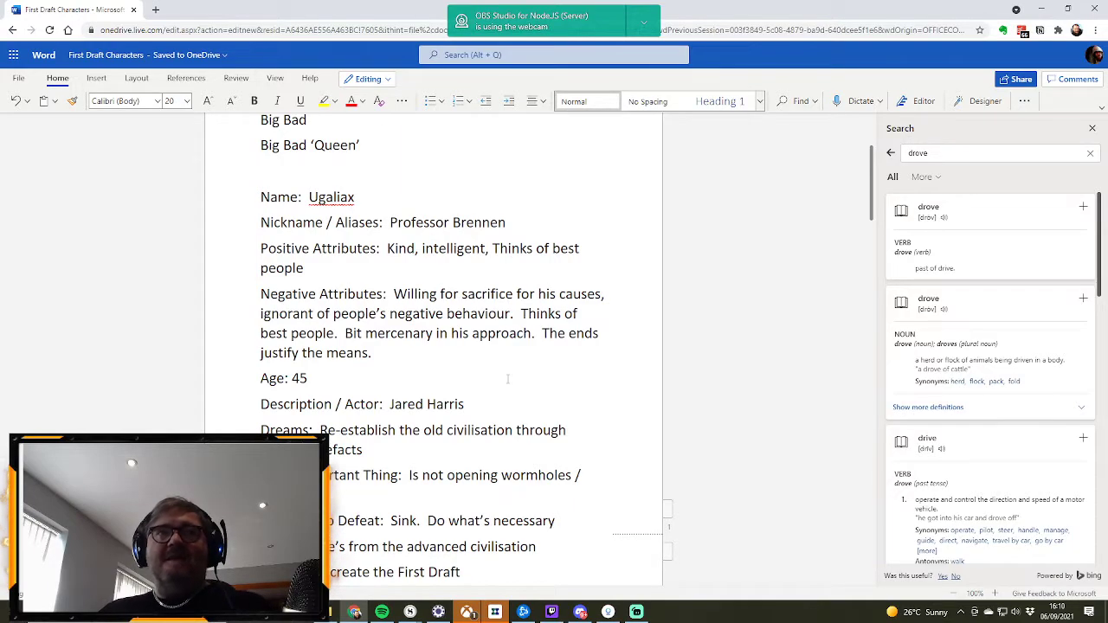
{"action": "scroll", "coordinate": [511, 376], "scroll_direction": "up", "scroll_amount": 2}
{"action": "scroll", "coordinate": [512, 368], "scroll_direction": "down", "scroll_amount": 9}
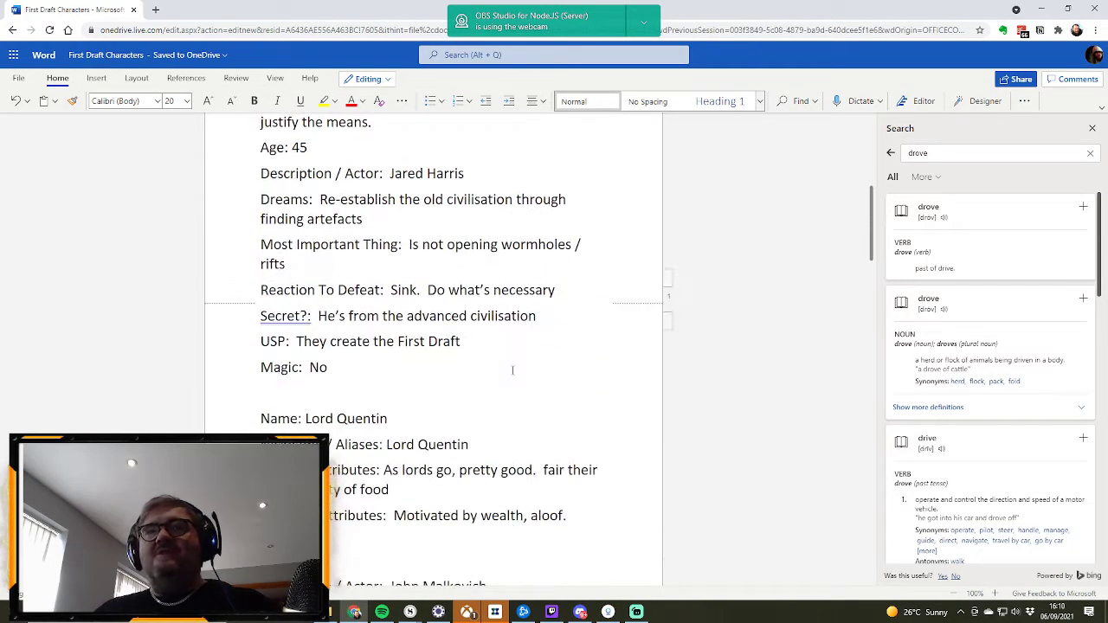
{"action": "scroll", "coordinate": [510, 366], "scroll_direction": "down", "scroll_amount": 2}
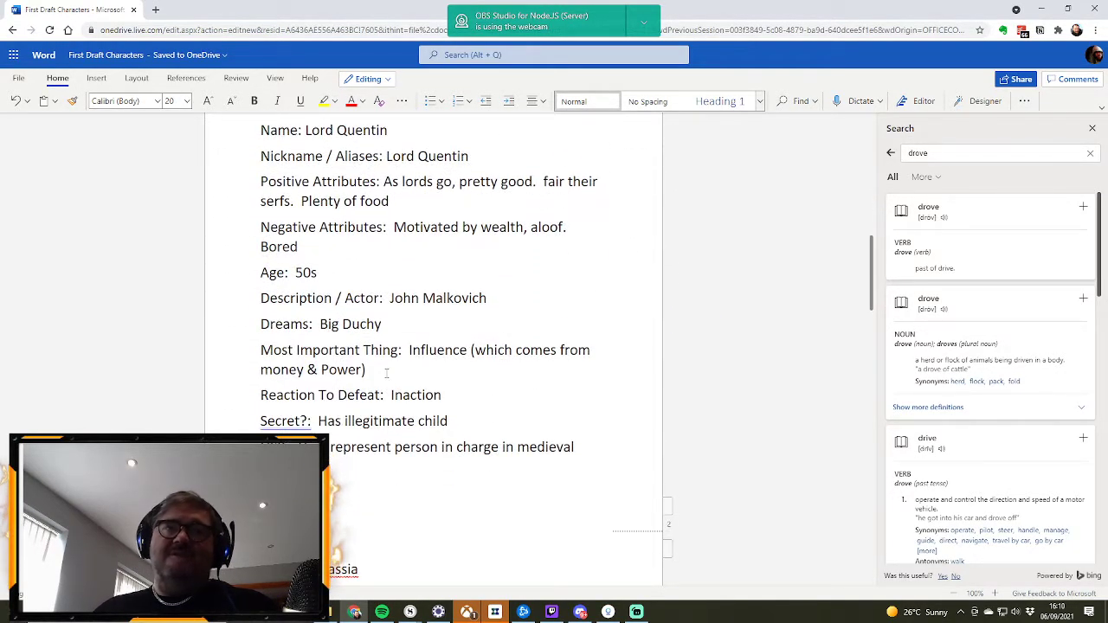
{"action": "scroll", "coordinate": [532, 318], "scroll_direction": "up", "scroll_amount": 3}
{"action": "scroll", "coordinate": [532, 317], "scroll_direction": "down", "scroll_amount": 3}
{"action": "scroll", "coordinate": [532, 317], "scroll_direction": "down", "scroll_amount": 4}
{"action": "scroll", "coordinate": [525, 313], "scroll_direction": "down", "scroll_amount": 4}
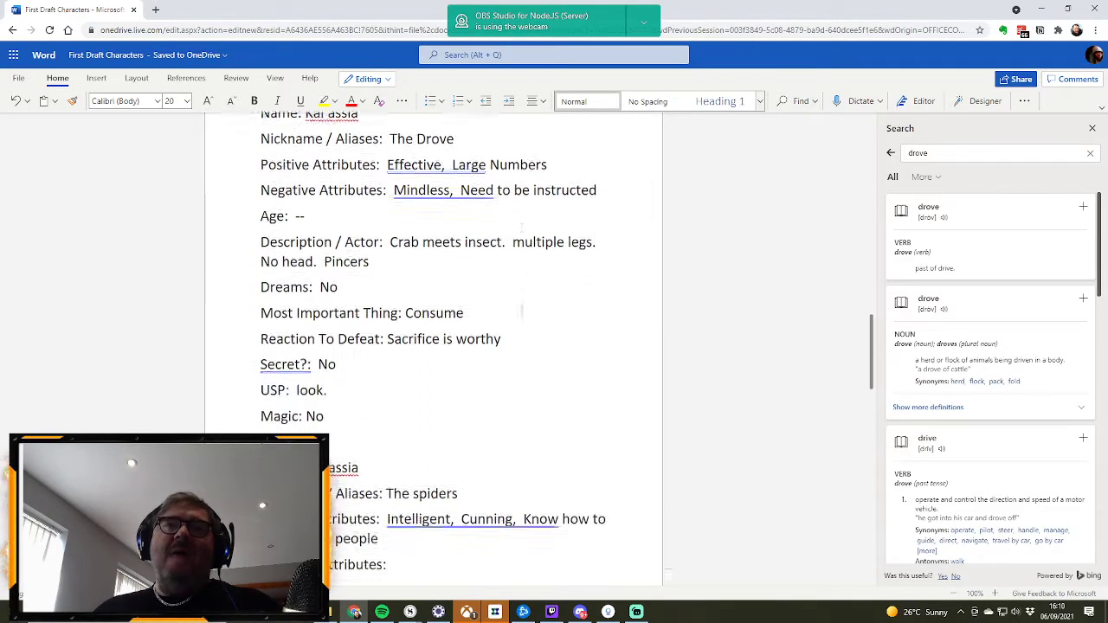
{"action": "scroll", "coordinate": [484, 463], "scroll_direction": "up", "scroll_amount": 15}
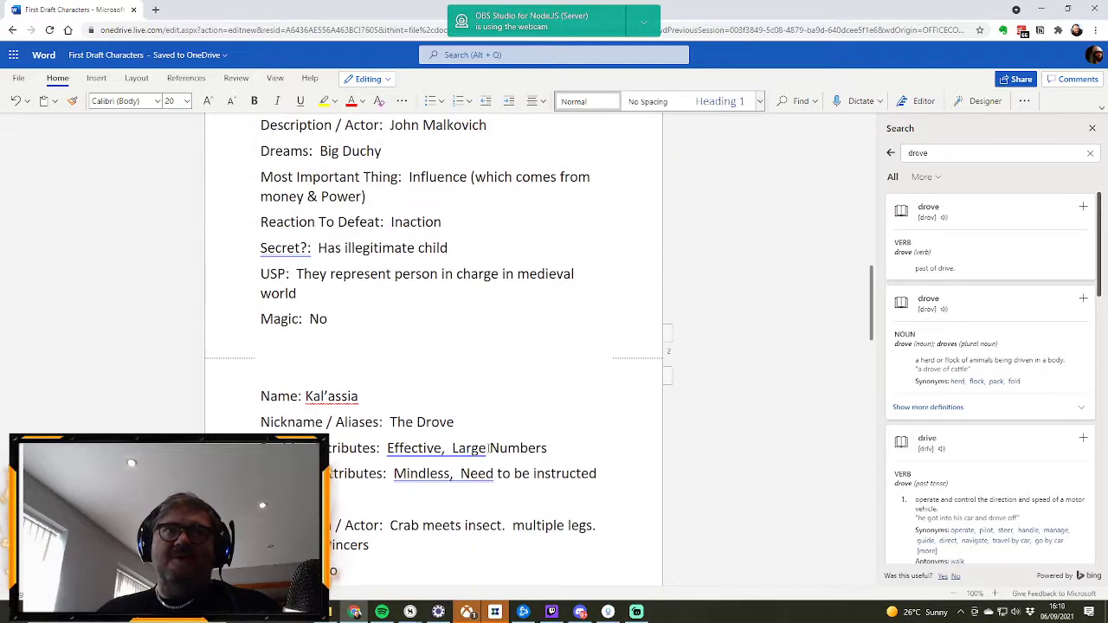
{"action": "scroll", "coordinate": [484, 429], "scroll_direction": "up", "scroll_amount": 3}
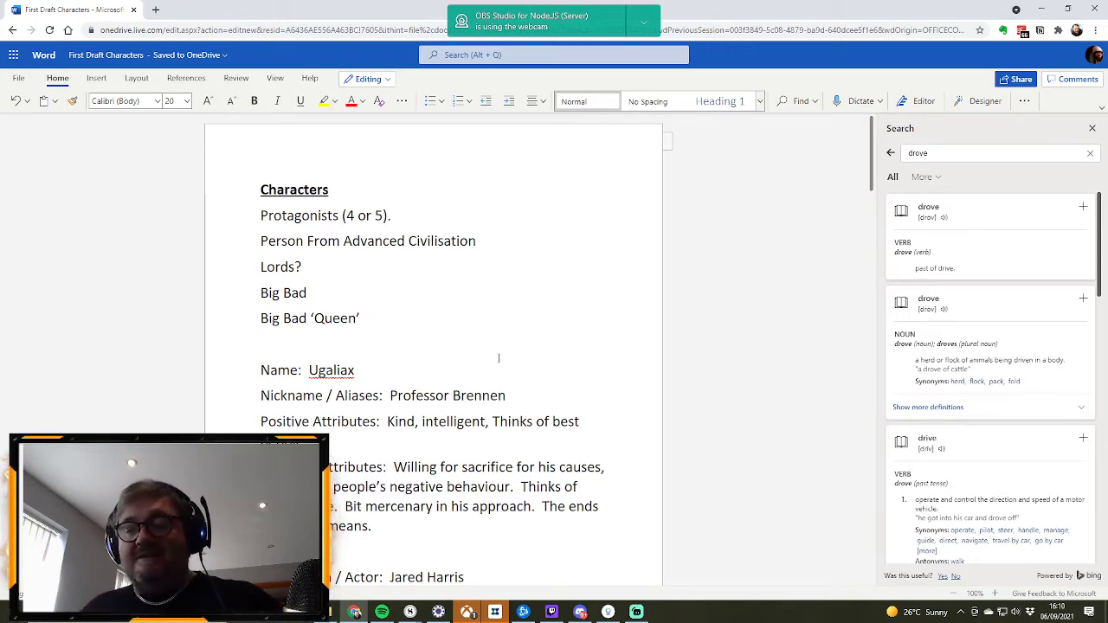
{"action": "scroll", "coordinate": [497, 336], "scroll_direction": "down", "scroll_amount": 1}
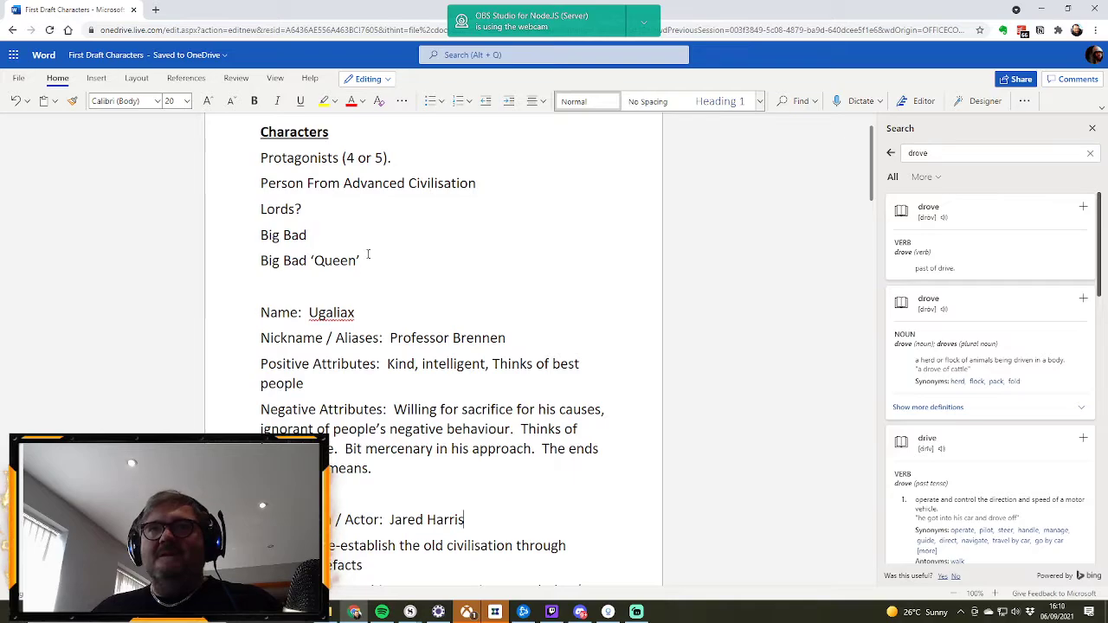
{"action": "scroll", "coordinate": [413, 298], "scroll_direction": "up", "scroll_amount": 1}
{"action": "scroll", "coordinate": [413, 297], "scroll_direction": "down", "scroll_amount": 5}
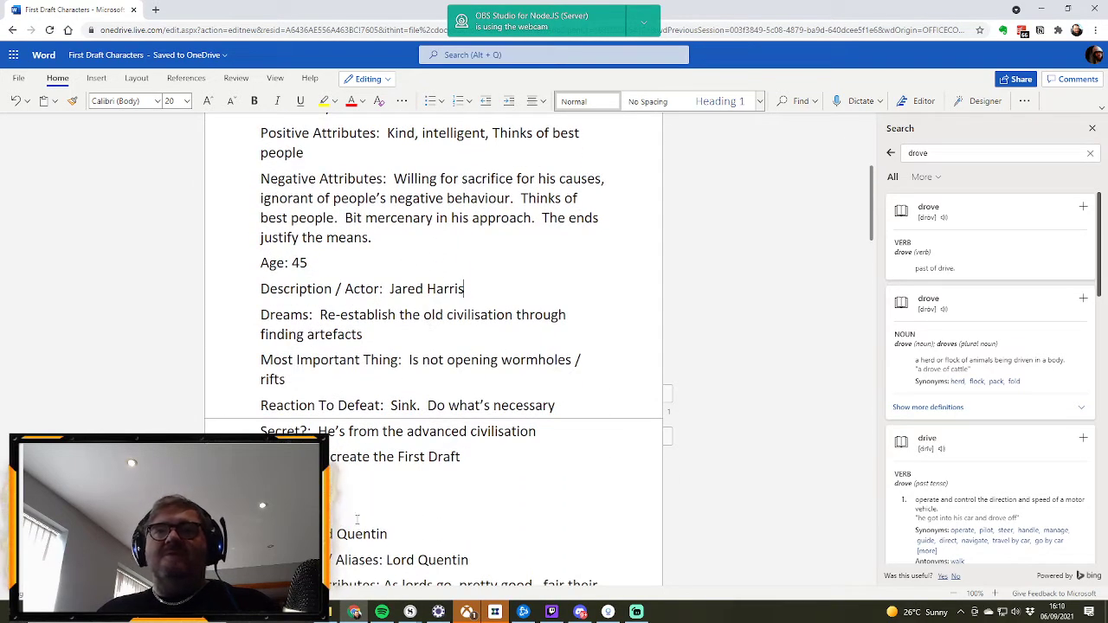
{"action": "left_click_drag", "start_coordinate": [357, 522], "coordinate": [251, 315]}
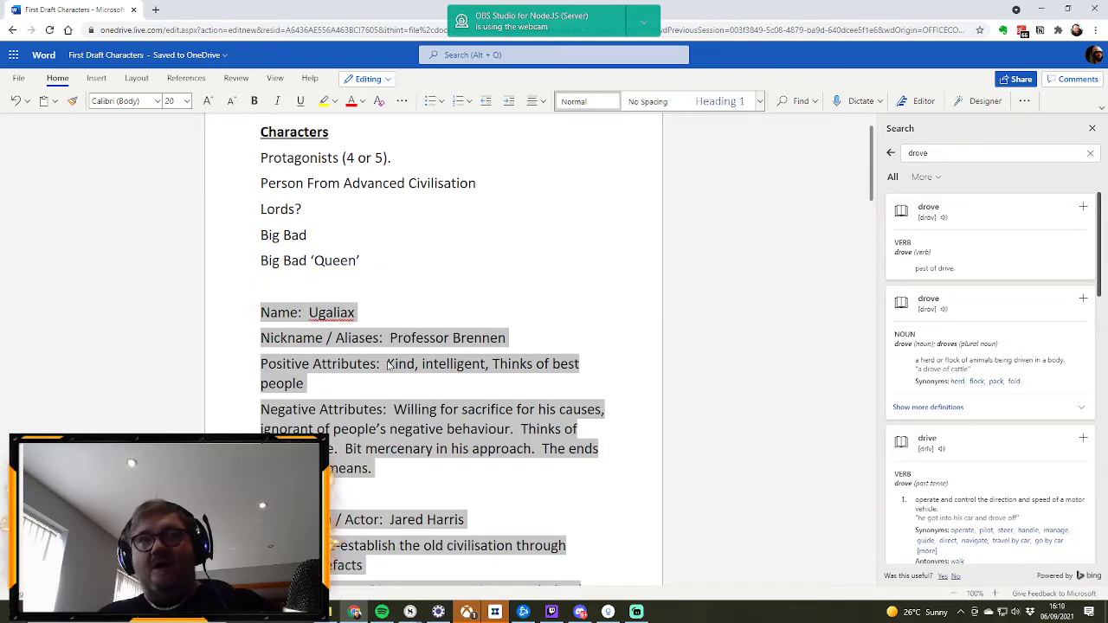
{"action": "left_click", "coordinate": [407, 266]}
{"action": "key", "text": "Return"}
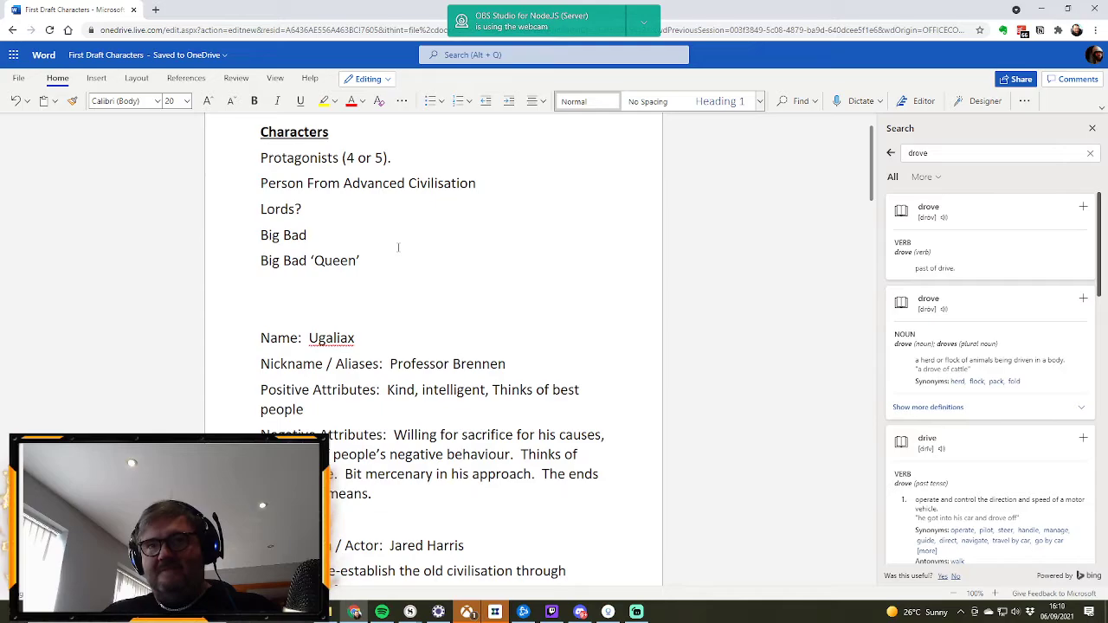
{"action": "scroll", "coordinate": [398, 248], "scroll_direction": "down", "scroll_amount": 20}
{"action": "scroll", "coordinate": [459, 289], "scroll_direction": "down", "scroll_amount": 5}
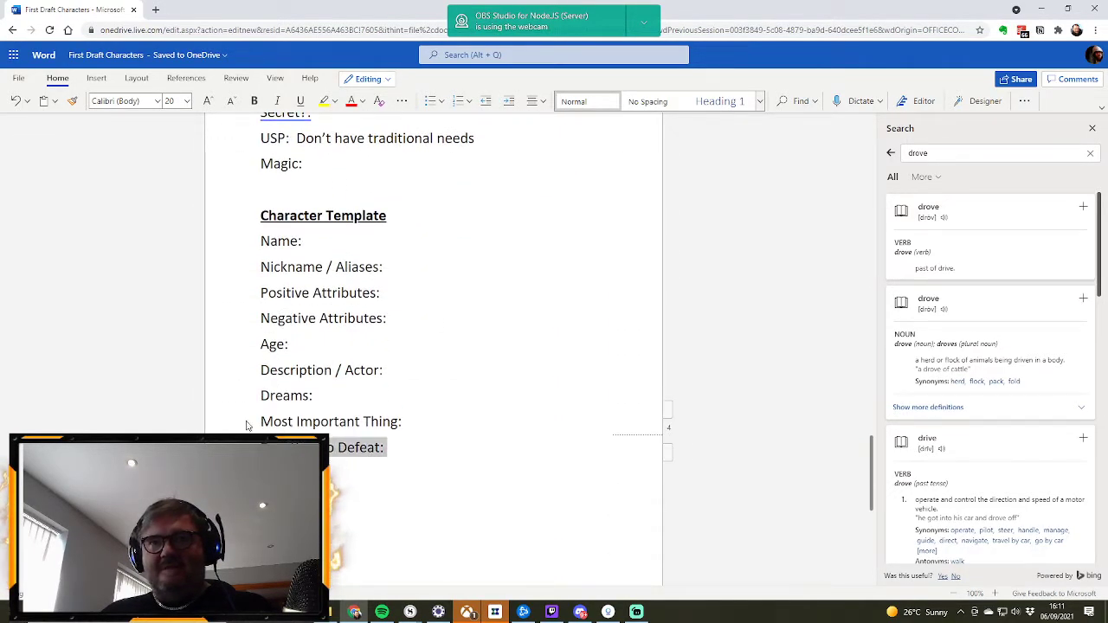
{"action": "left_click_drag", "start_coordinate": [247, 436], "coordinate": [260, 243]}
{"action": "scroll", "coordinate": [528, 333], "scroll_direction": "up", "scroll_amount": 15}
{"action": "scroll", "coordinate": [530, 333], "scroll_direction": "up", "scroll_amount": 10}
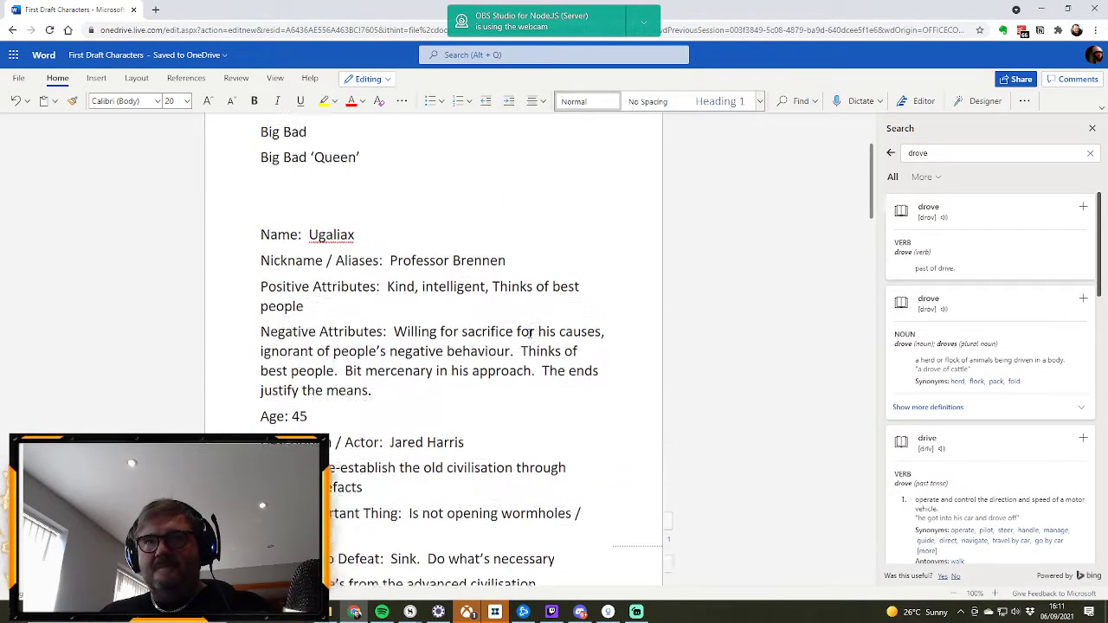
{"action": "scroll", "coordinate": [530, 333], "scroll_direction": "up", "scroll_amount": 3}
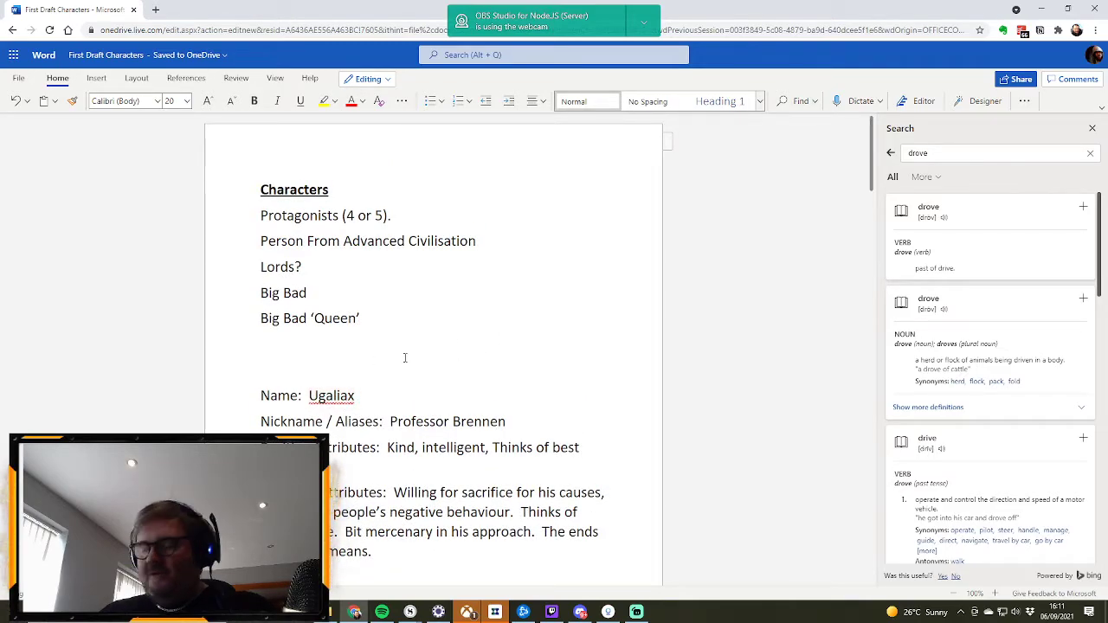
{"action": "left_click", "coordinate": [405, 357]}
{"action": "key", "text": "Return"}
{"action": "key", "text": "ctrl+v"}
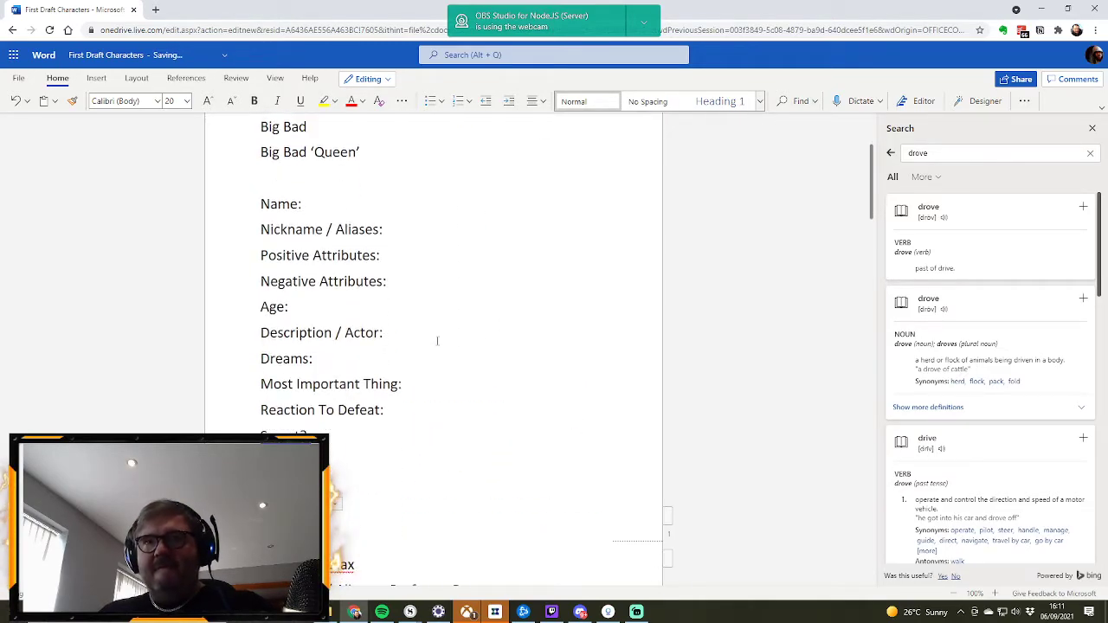
{"action": "scroll", "coordinate": [442, 336], "scroll_direction": "down", "scroll_amount": 5}
{"action": "scroll", "coordinate": [436, 316], "scroll_direction": "up", "scroll_amount": 2}
{"action": "scroll", "coordinate": [436, 317], "scroll_direction": "up", "scroll_amount": 2}
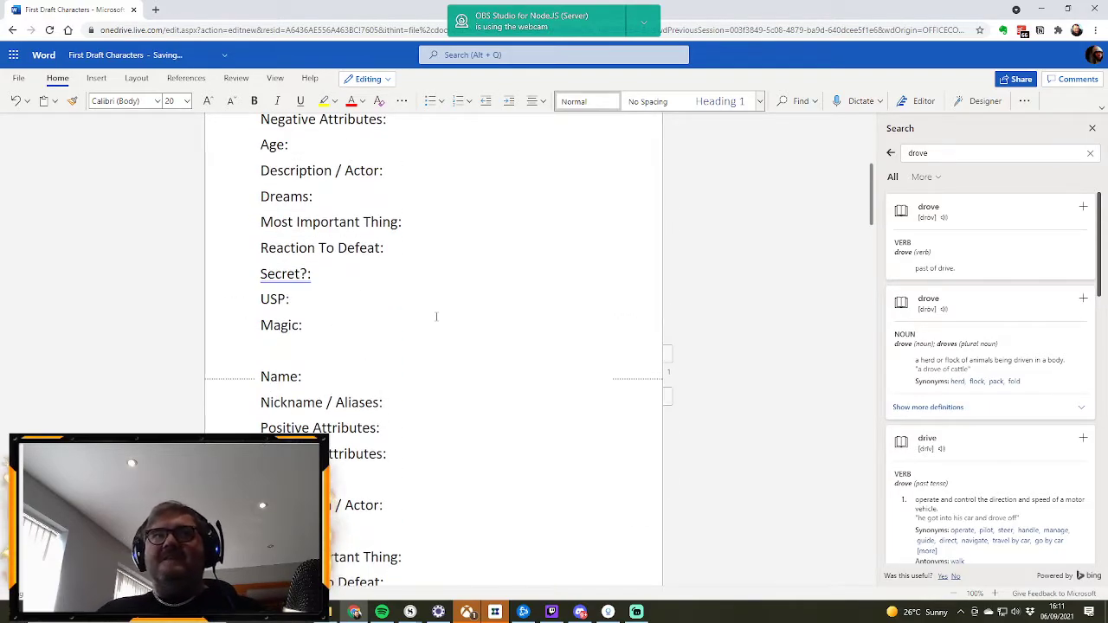
Step: Enter "Mary" as the Name in the second blank profile, directly above Ugaliax's
{"action": "scroll", "coordinate": [386, 288], "scroll_direction": "up", "scroll_amount": 1}
{"action": "scroll", "coordinate": [397, 302], "scroll_direction": "up", "scroll_amount": 3}
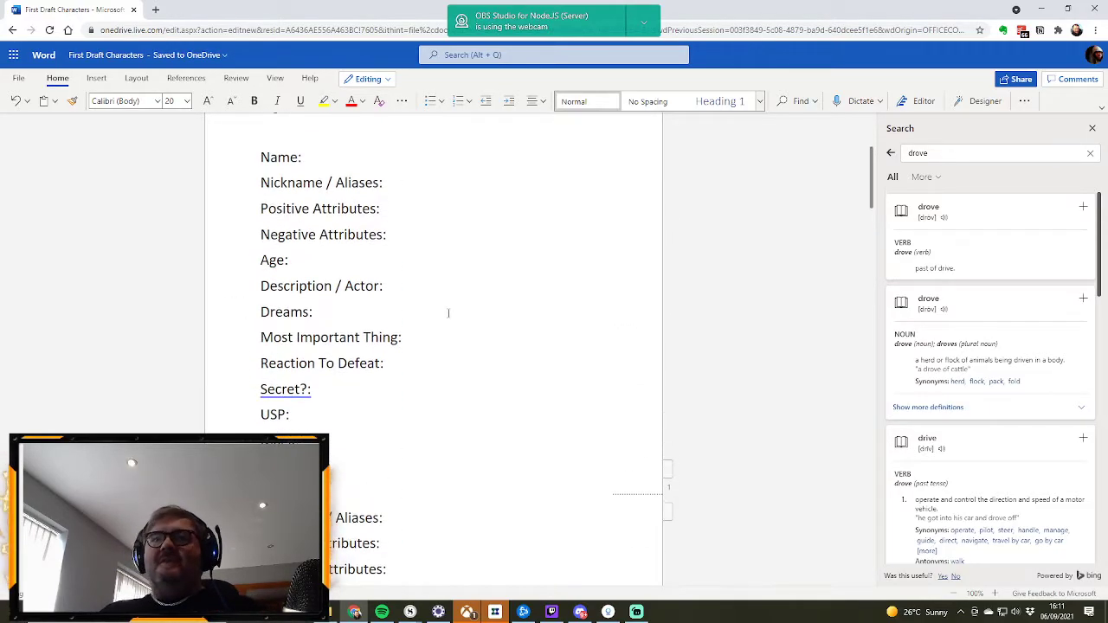
{"action": "scroll", "coordinate": [448, 327], "scroll_direction": "up", "scroll_amount": 7}
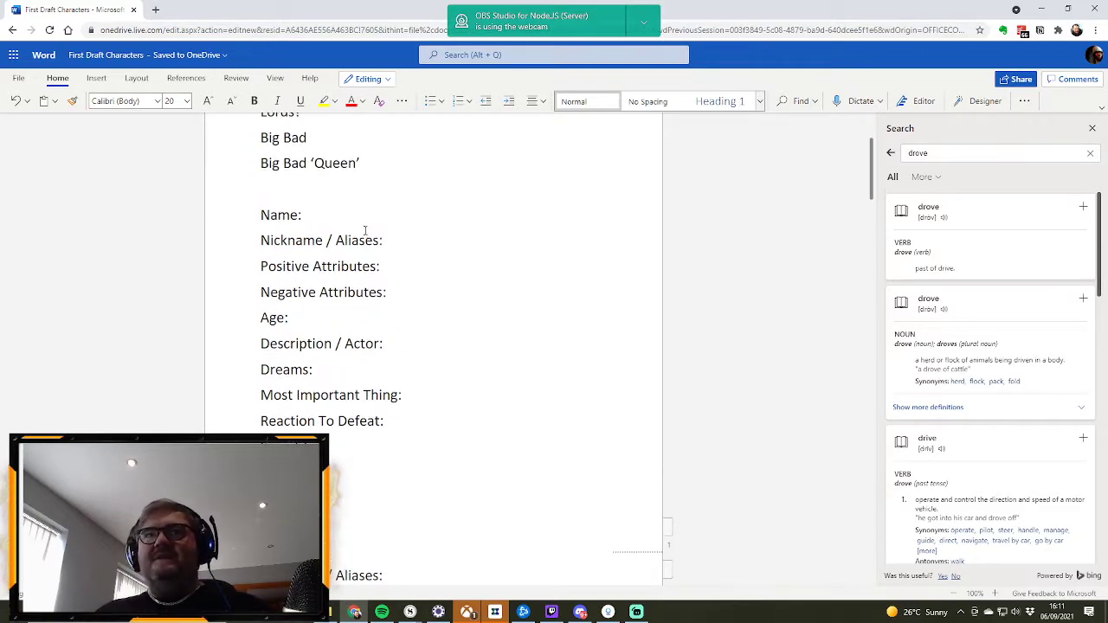
{"action": "scroll", "coordinate": [470, 267], "scroll_direction": "down", "scroll_amount": 5}
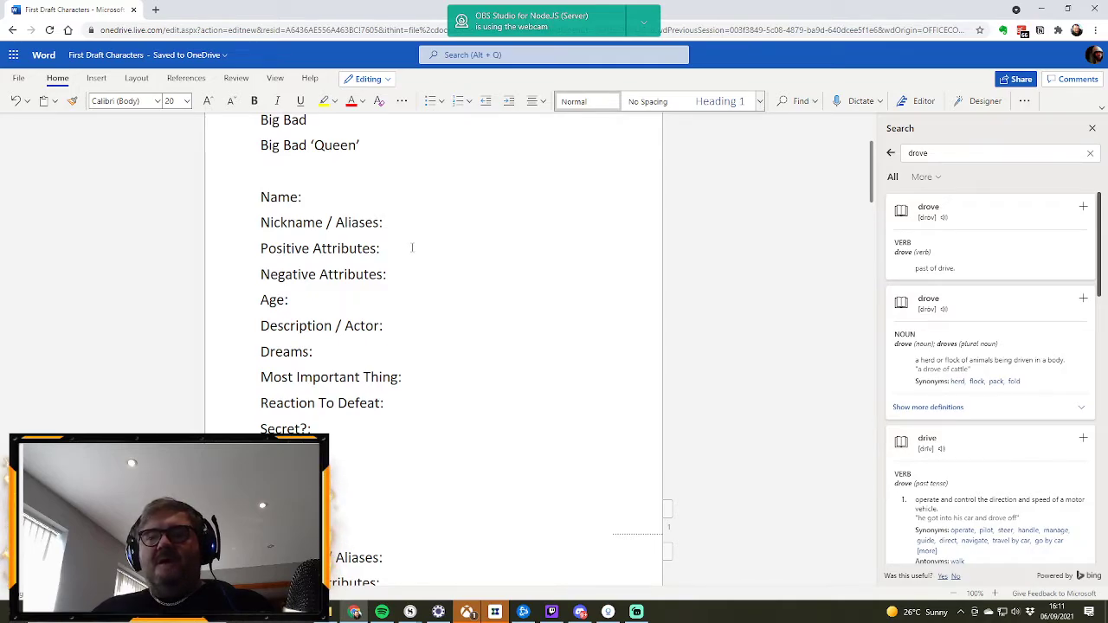
{"action": "scroll", "coordinate": [481, 248], "scroll_direction": "down", "scroll_amount": 3}
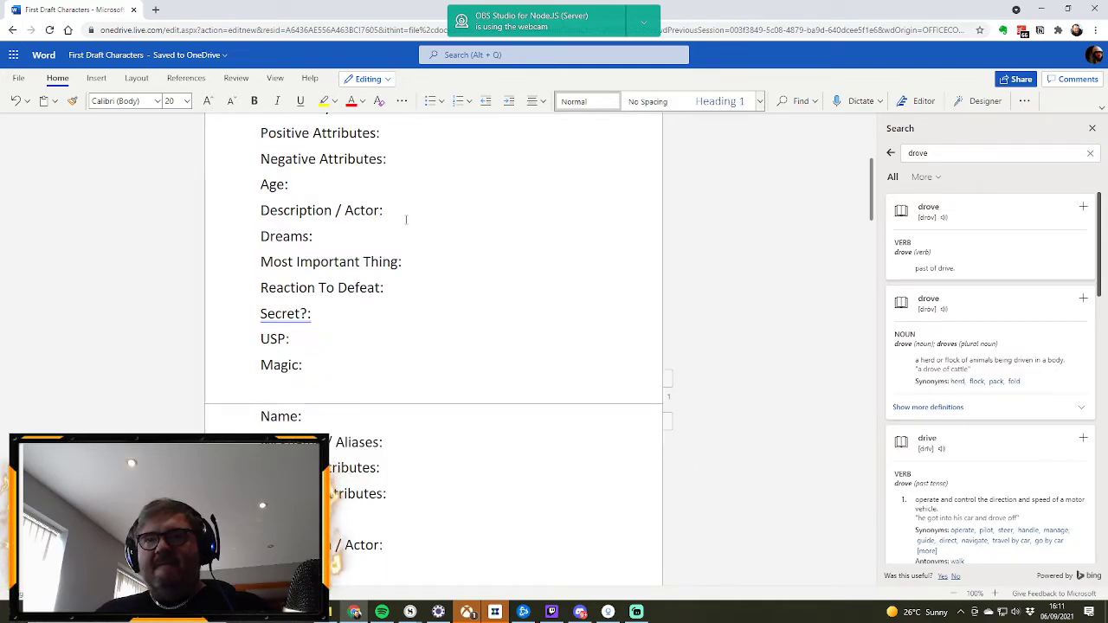
{"action": "scroll", "coordinate": [406, 220], "scroll_direction": "up", "scroll_amount": 3}
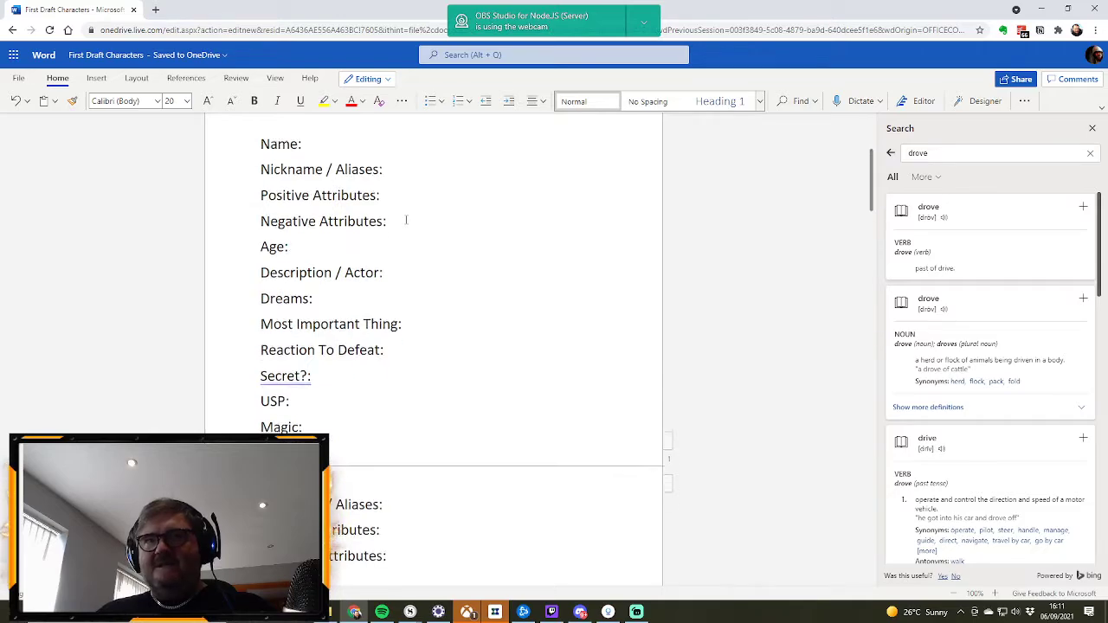
{"action": "scroll", "coordinate": [404, 232], "scroll_direction": "down", "scroll_amount": 3}
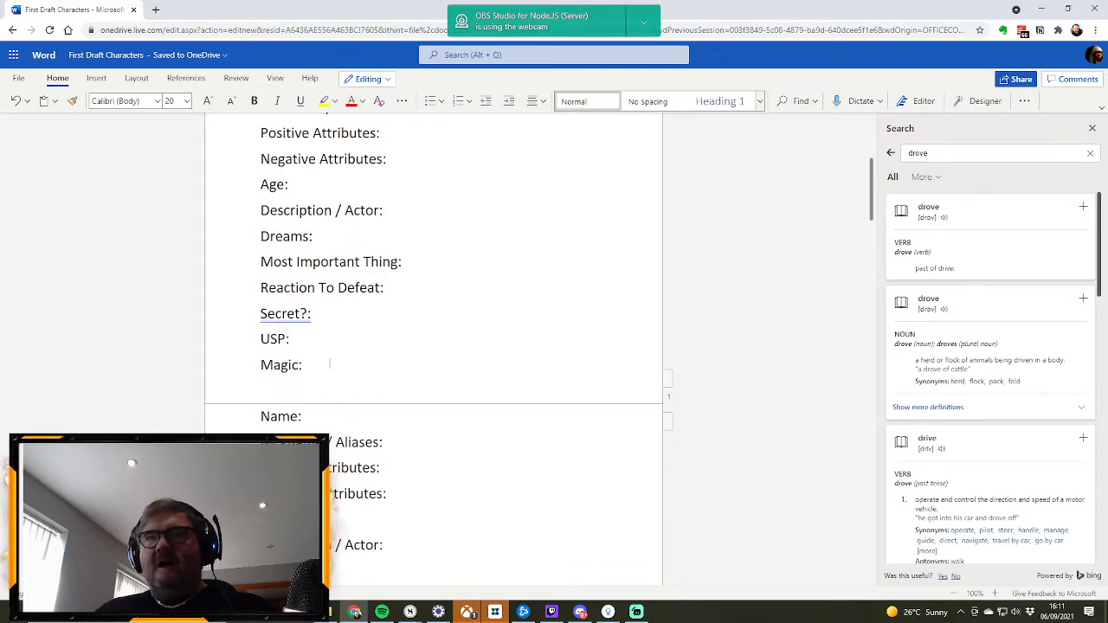
{"action": "scroll", "coordinate": [396, 251], "scroll_direction": "up", "scroll_amount": 2}
{"action": "scroll", "coordinate": [399, 259], "scroll_direction": "down", "scroll_amount": 3}
{"action": "scroll", "coordinate": [398, 259], "scroll_direction": "up", "scroll_amount": 2}
{"action": "scroll", "coordinate": [386, 307], "scroll_direction": "down", "scroll_amount": 3}
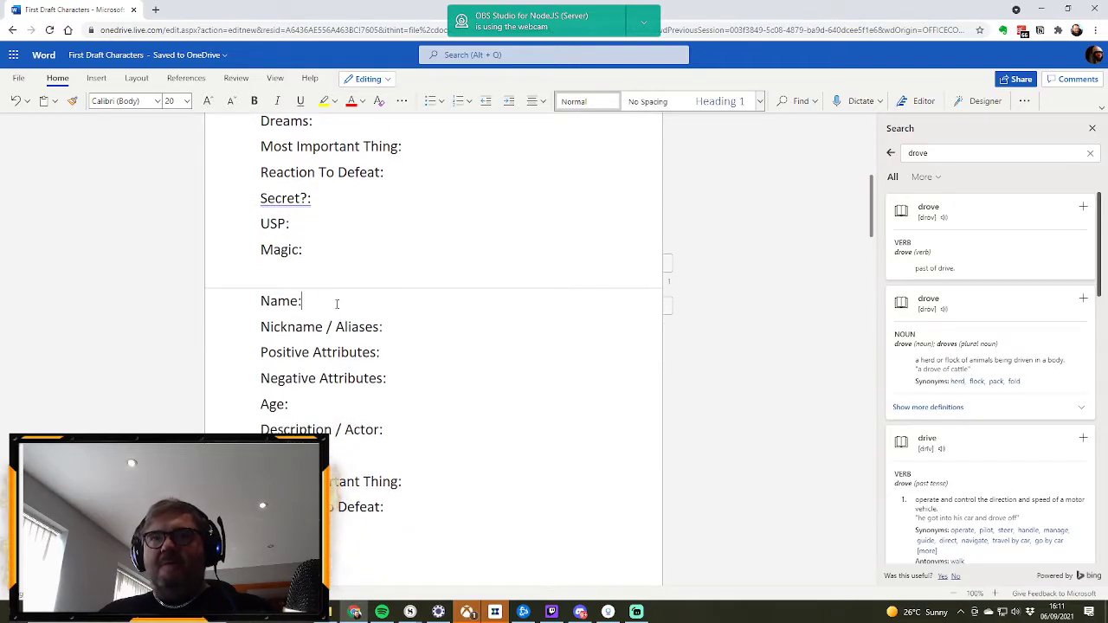
{"action": "type", "text": "Mary"}
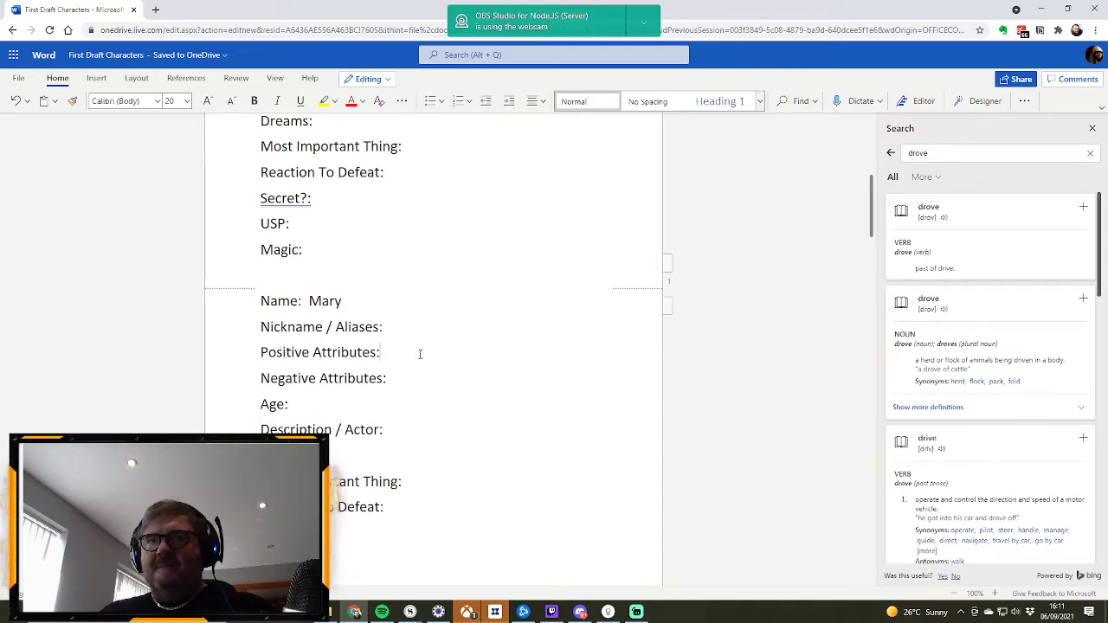
{"action": "scroll", "coordinate": [420, 354], "scroll_direction": "down", "scroll_amount": 3}
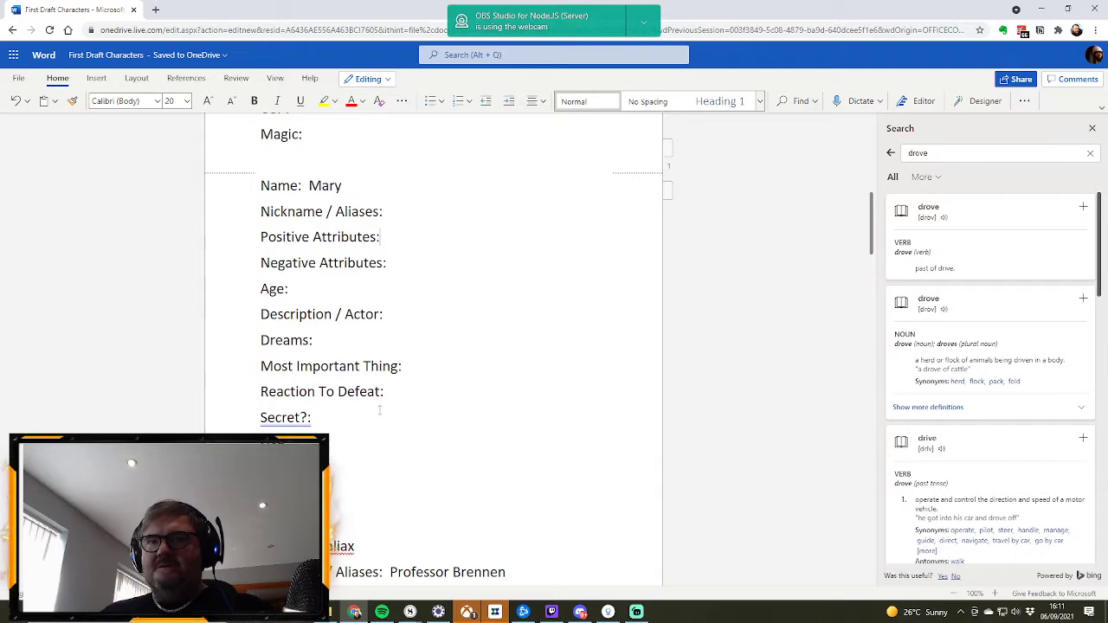
Step: Fill in Mary's Secret field with a sentence saying she is the illegitimate daughter of Lord Quentin
{"action": "left_click", "coordinate": [343, 417]}
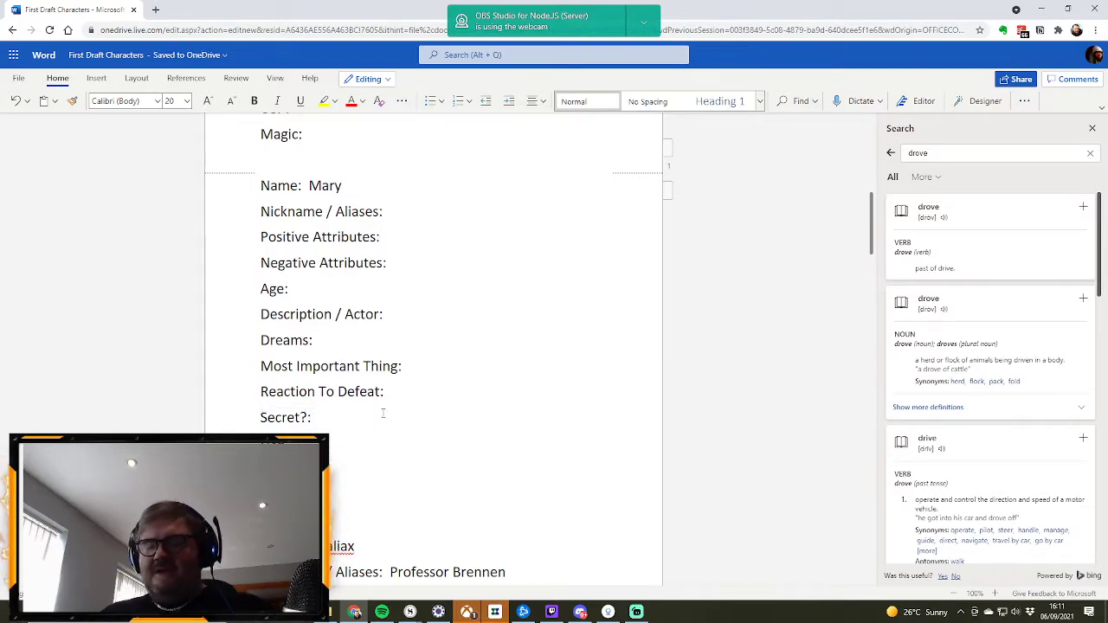
{"action": "type", "text": "She is the illegitmiat"}
{"action": "type", "text": "e "}
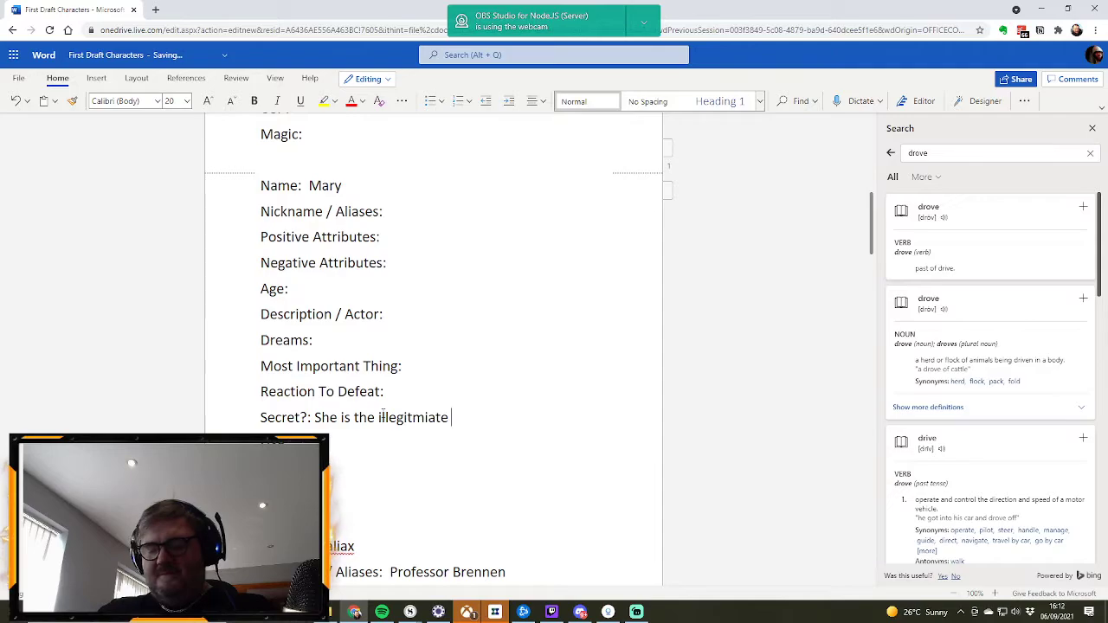
{"action": "type", "text": "daughter of "}
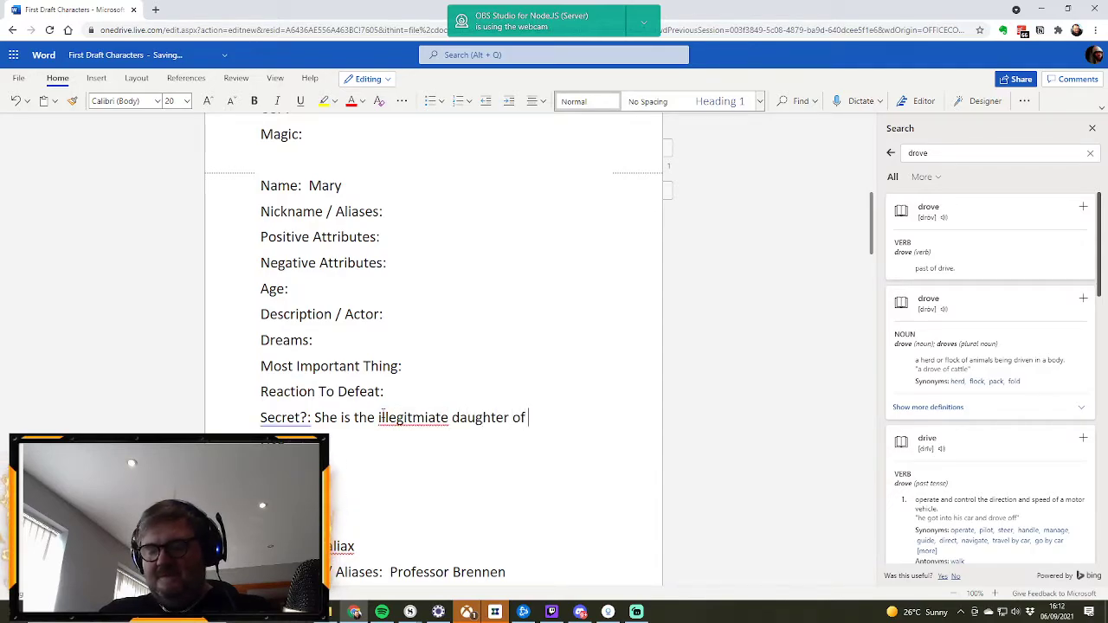
{"action": "type", "text": "Lord "}
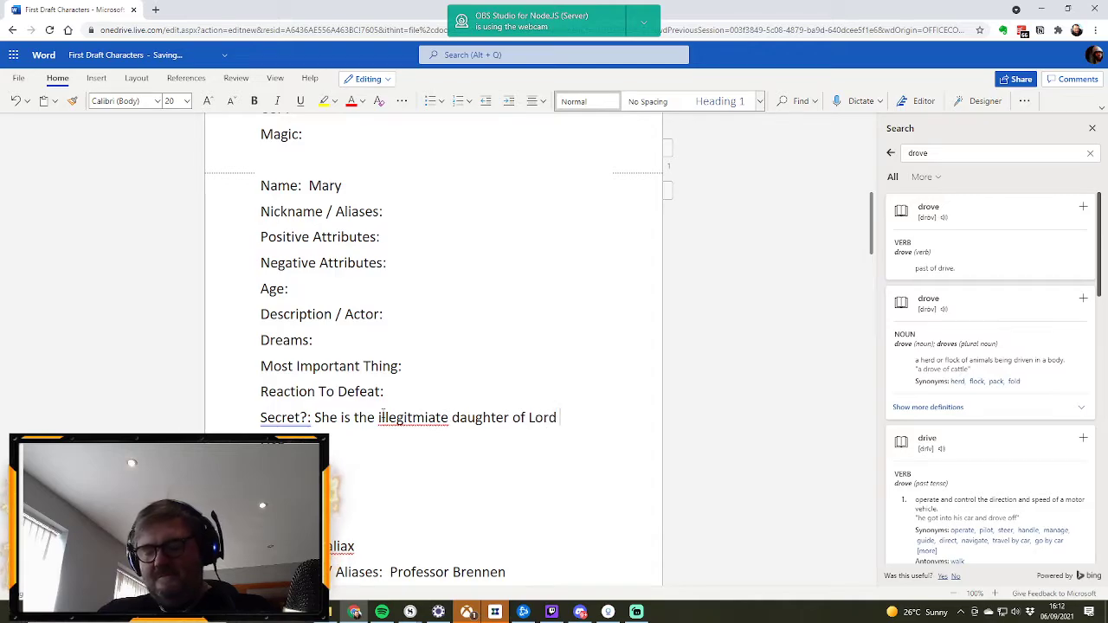
{"action": "type", "text": "Qunetin"}
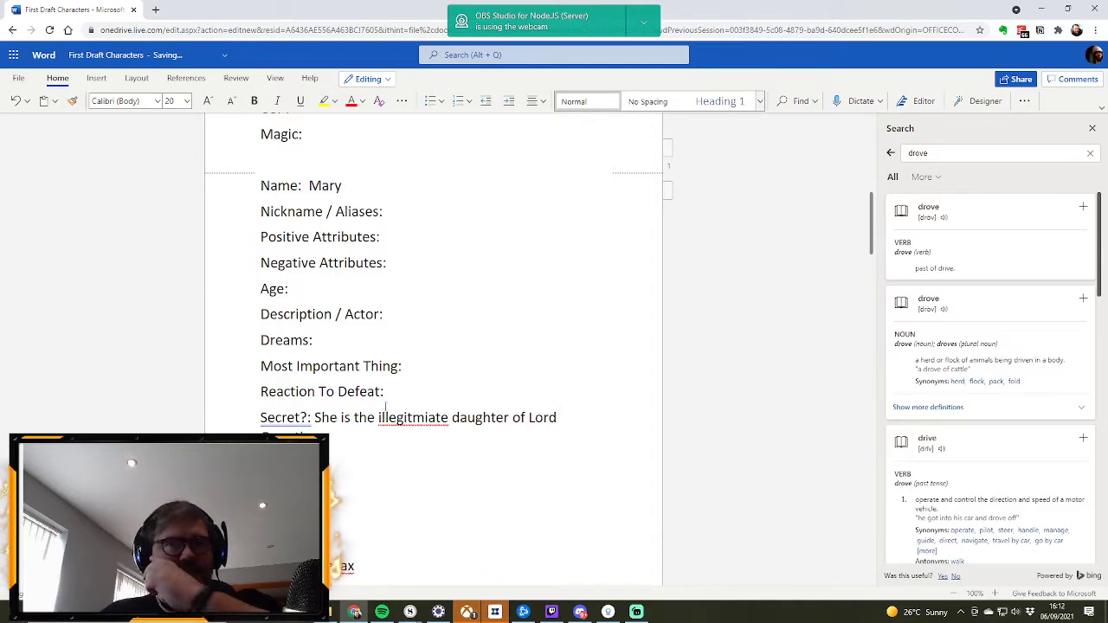
{"action": "double_click", "coordinate": [290, 440]}
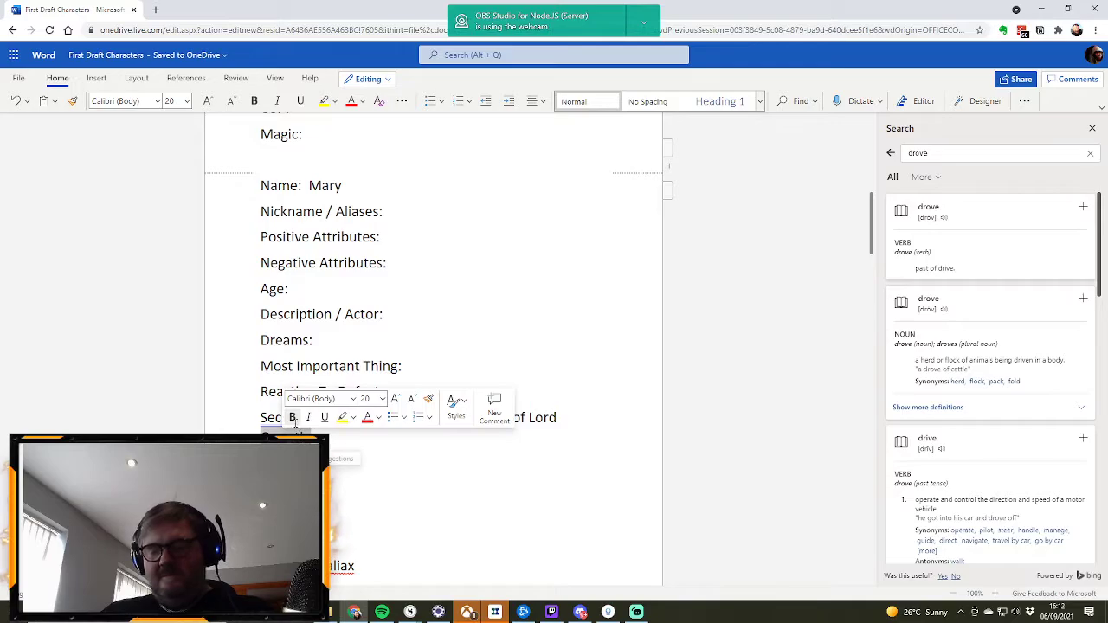
{"action": "type", "text": "Quentin"}
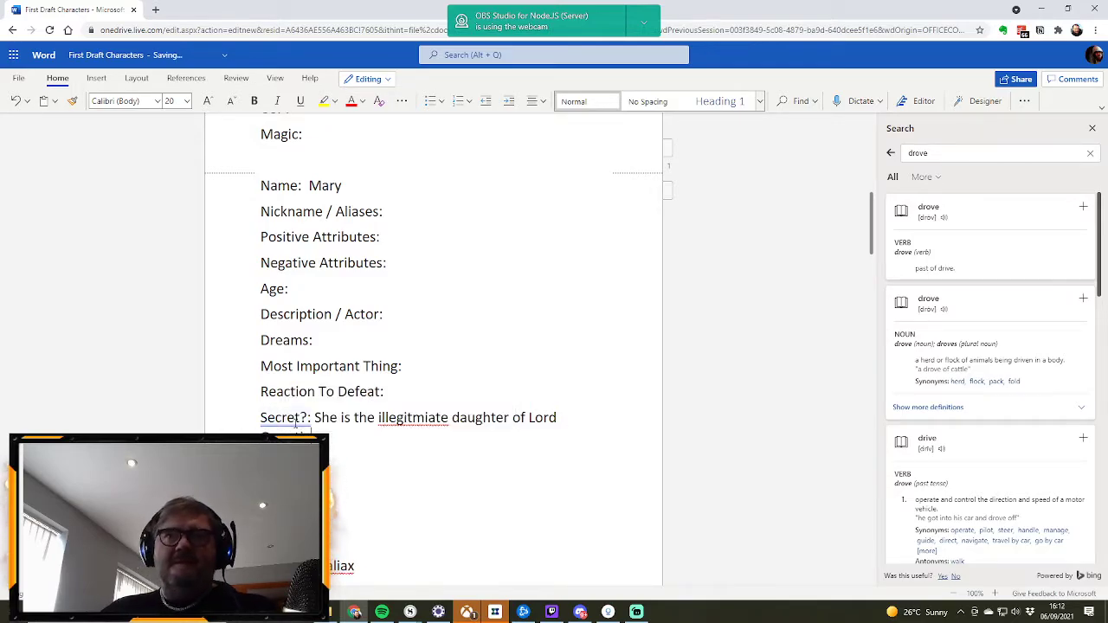
Step: Correct the misspelled word in Mary's Secret field to "illegitimate" using the spelling suggestion
{"action": "right_click", "coordinate": [408, 417]}
{"action": "left_click", "coordinate": [419, 438]}
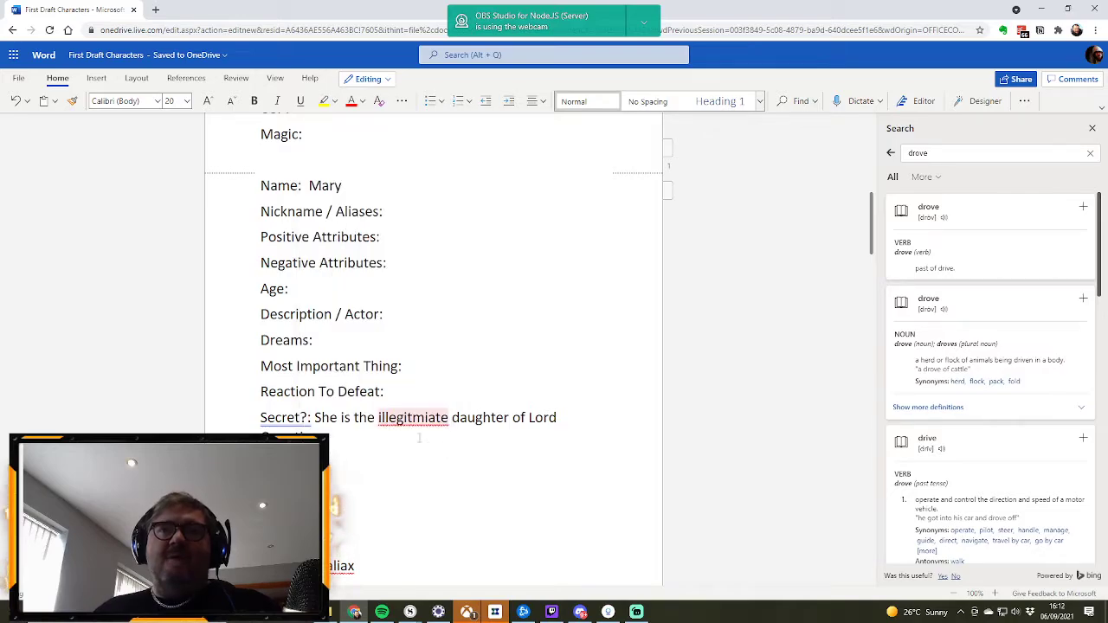
{"action": "left_click", "coordinate": [410, 417]}
{"action": "left_click", "coordinate": [410, 461]}
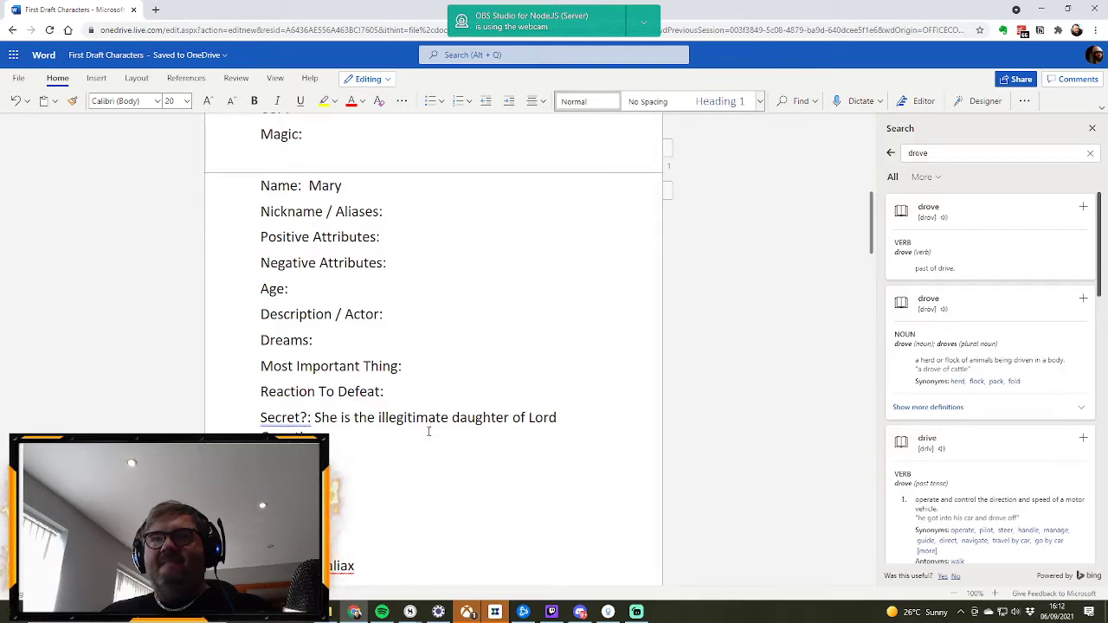
Step: Enter "She hates authority" as Mary's Negative Attributes and set her Age to 24
{"action": "left_click", "coordinate": [404, 265]}
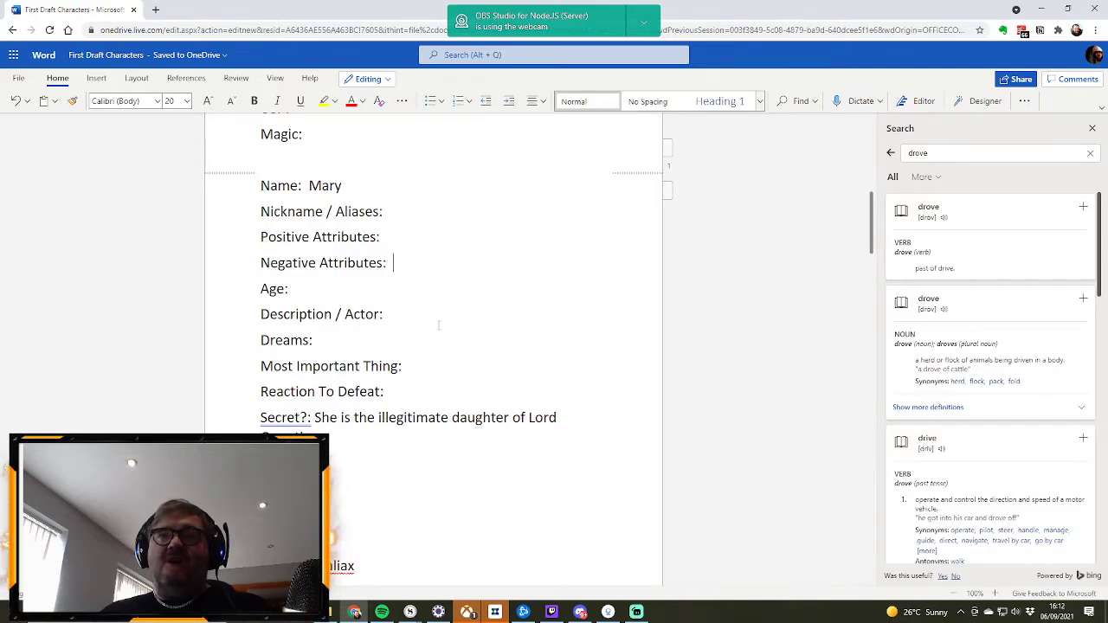
{"action": "type", "text": "Sh"}
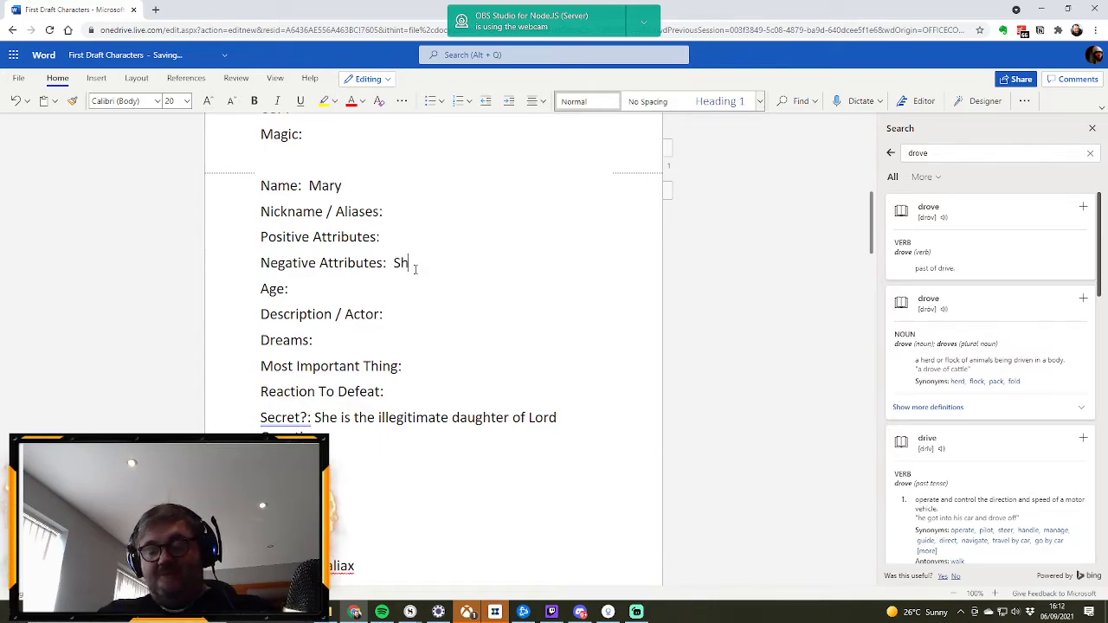
{"action": "type", "text": "e hates authority"}
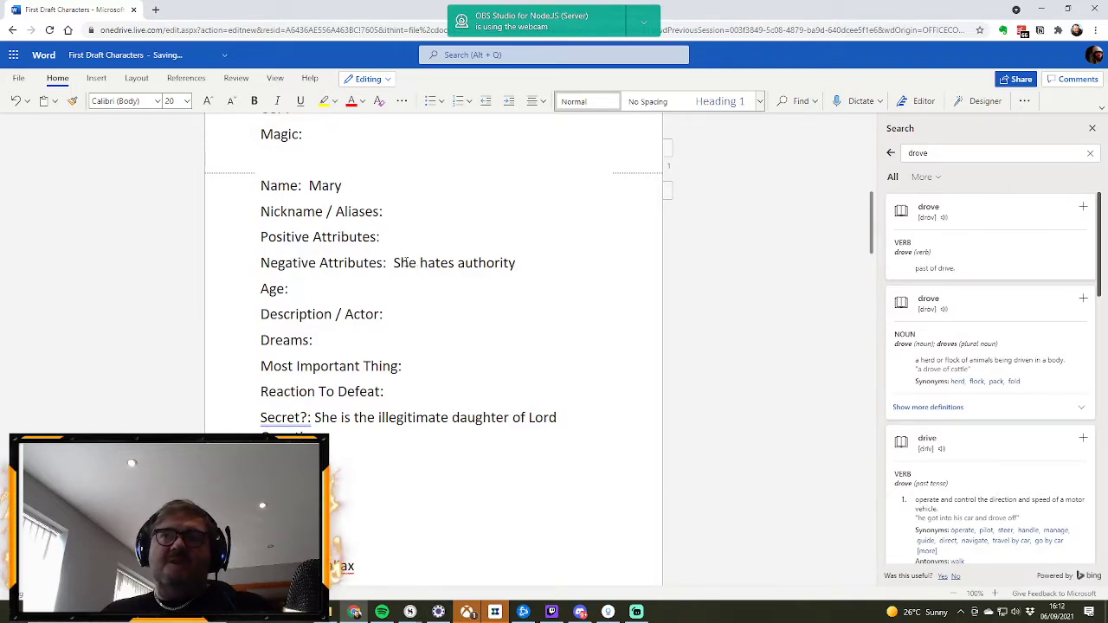
{"action": "left_click", "coordinate": [384, 289]}
{"action": "type", "text": "24"}
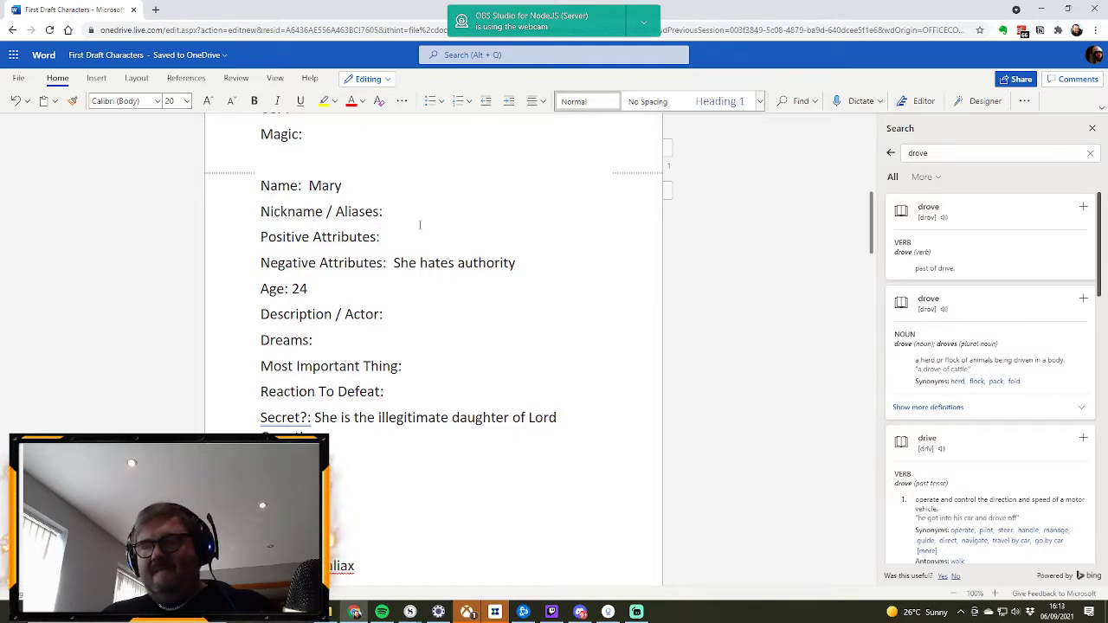
Step: Enter "Tough" as Mary's Positive Attributes and "Mutant magic" in her Magic field
{"action": "type", "text": "T"}
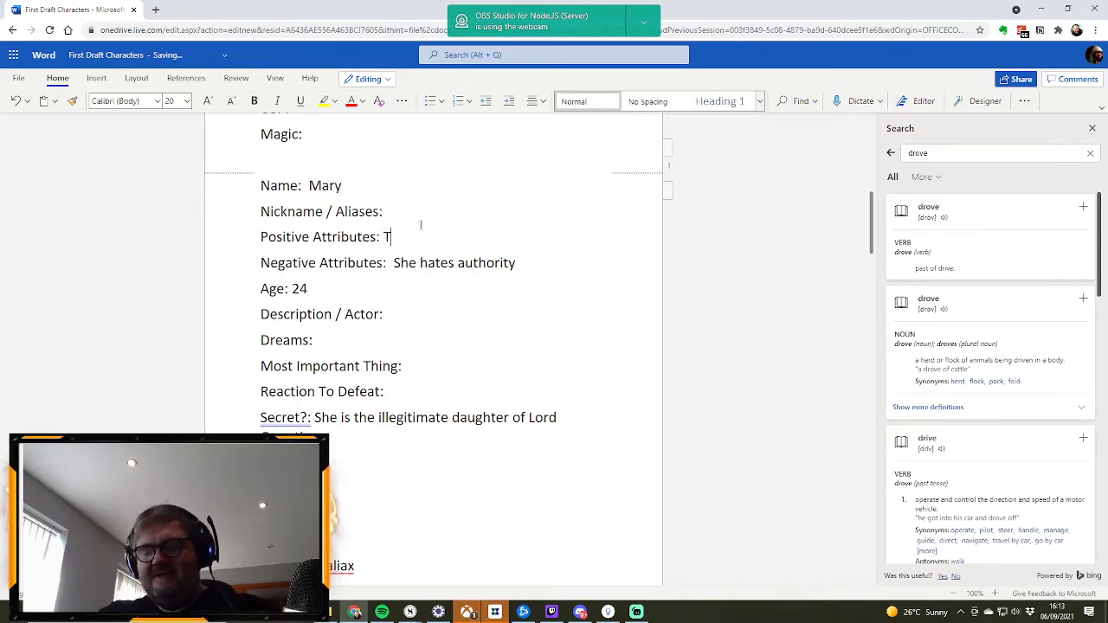
{"action": "type", "text": "ough"}
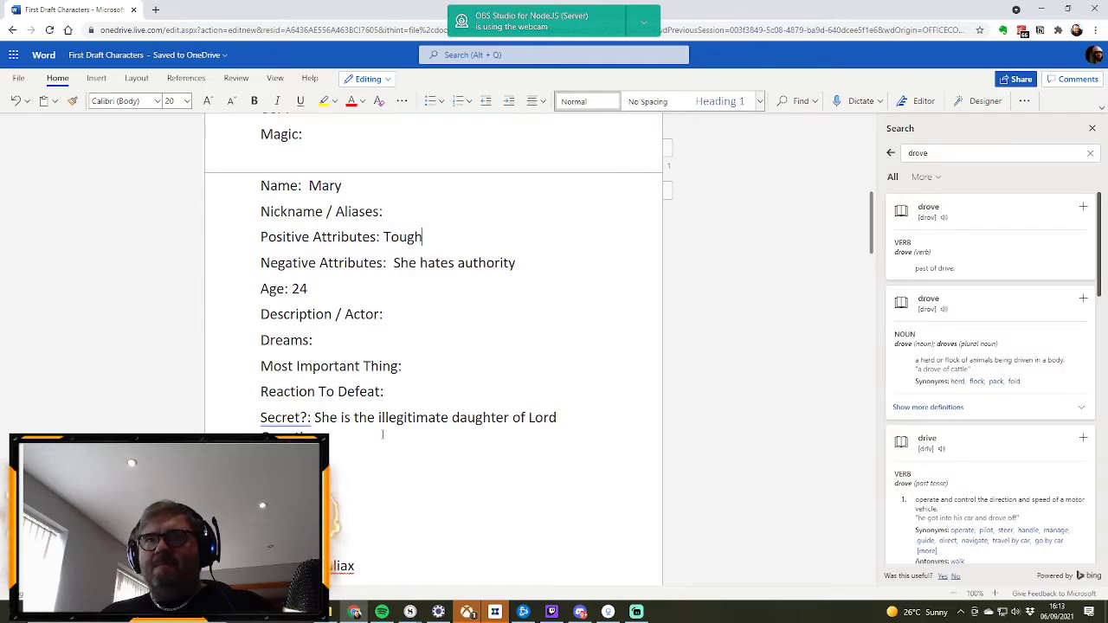
{"action": "scroll", "coordinate": [382, 434], "scroll_direction": "up", "scroll_amount": 1}
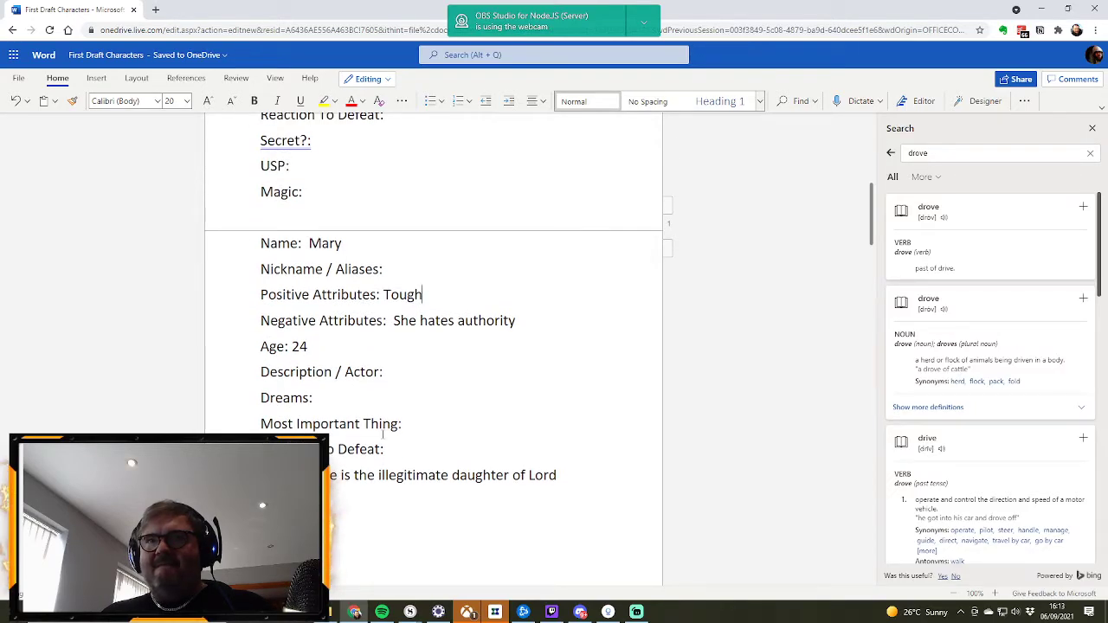
{"action": "scroll", "coordinate": [382, 434], "scroll_direction": "down", "scroll_amount": 1}
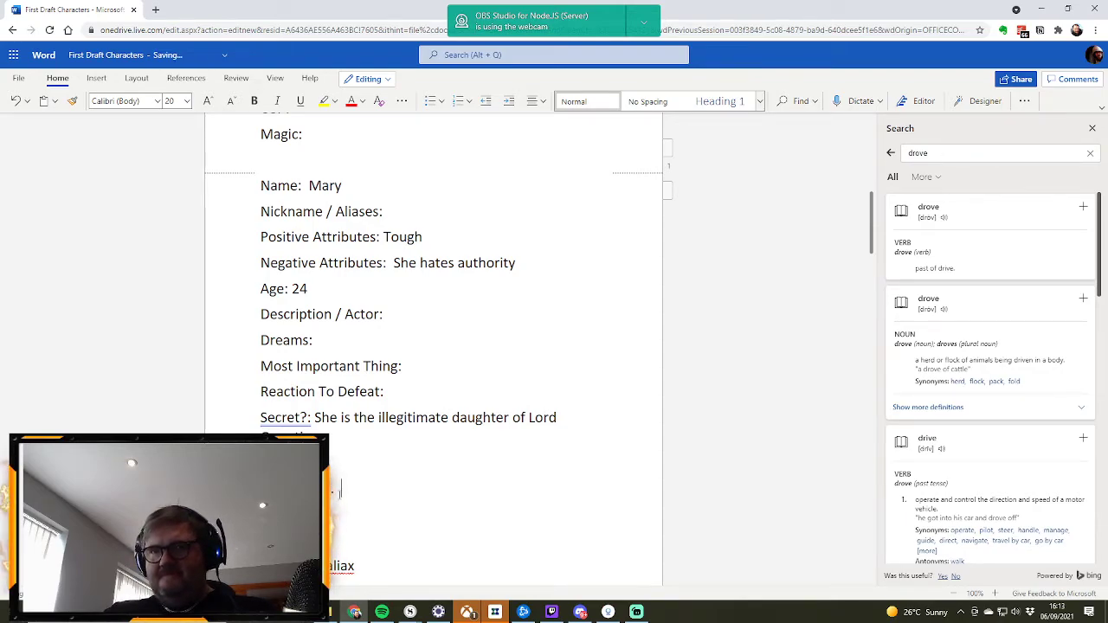
{"action": "type", "text": "magic"}
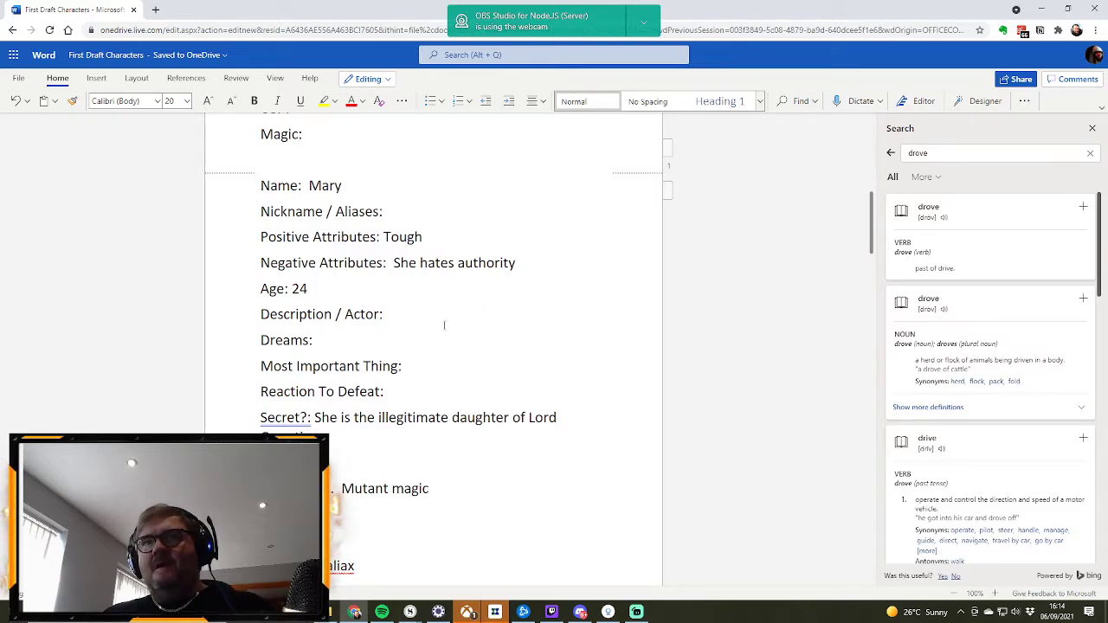
{"action": "left_click", "coordinate": [406, 312]}
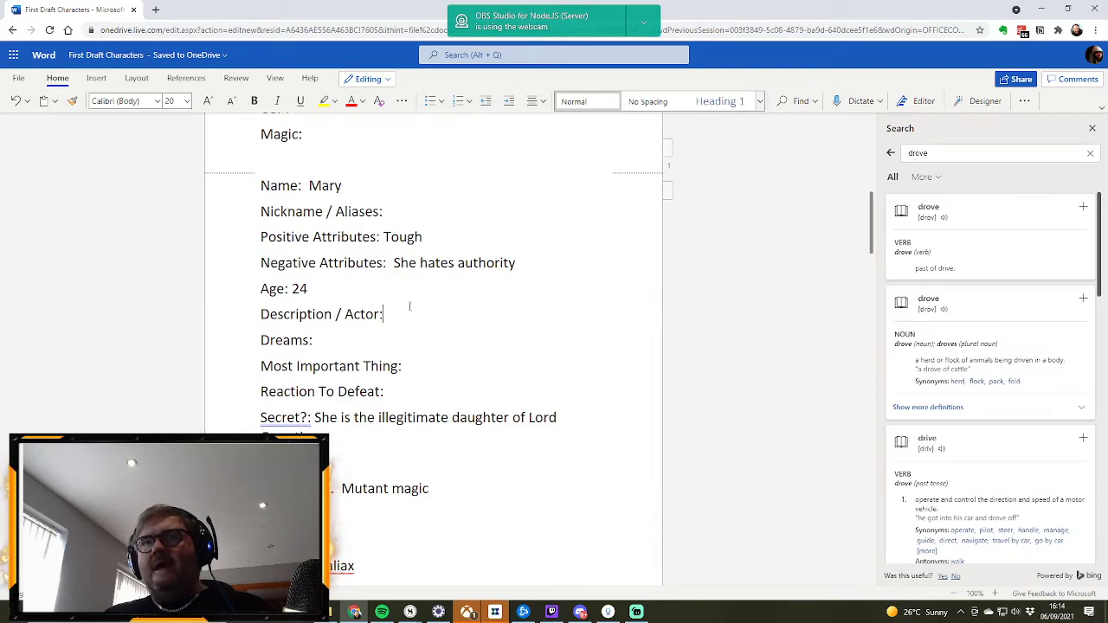
{"action": "type", "text": "Zelanda"}
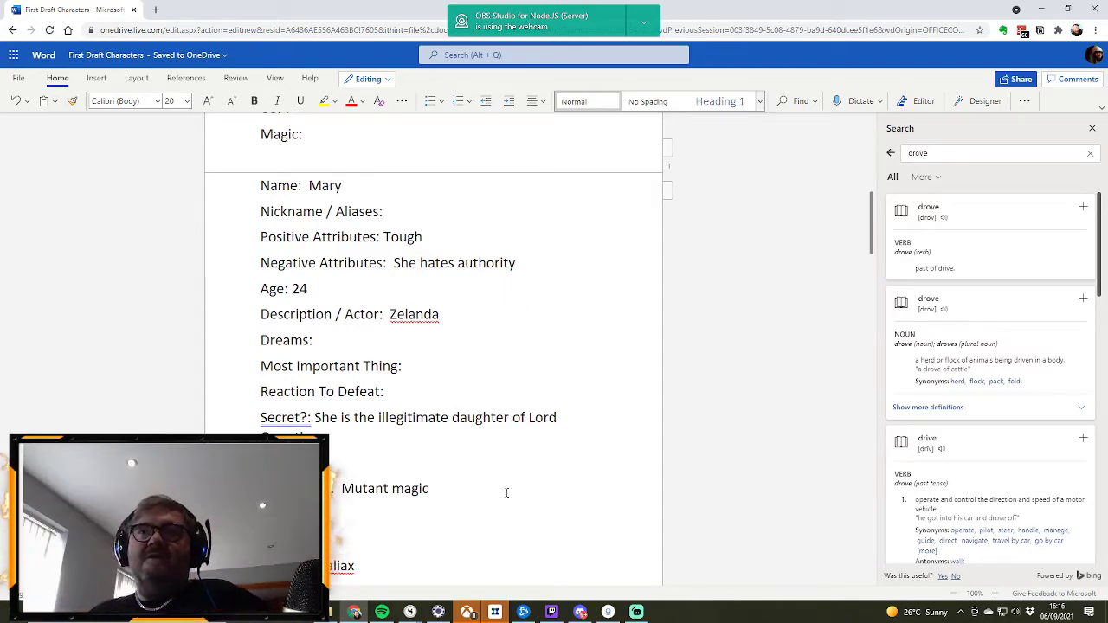
{"action": "double_click", "coordinate": [410, 317]}
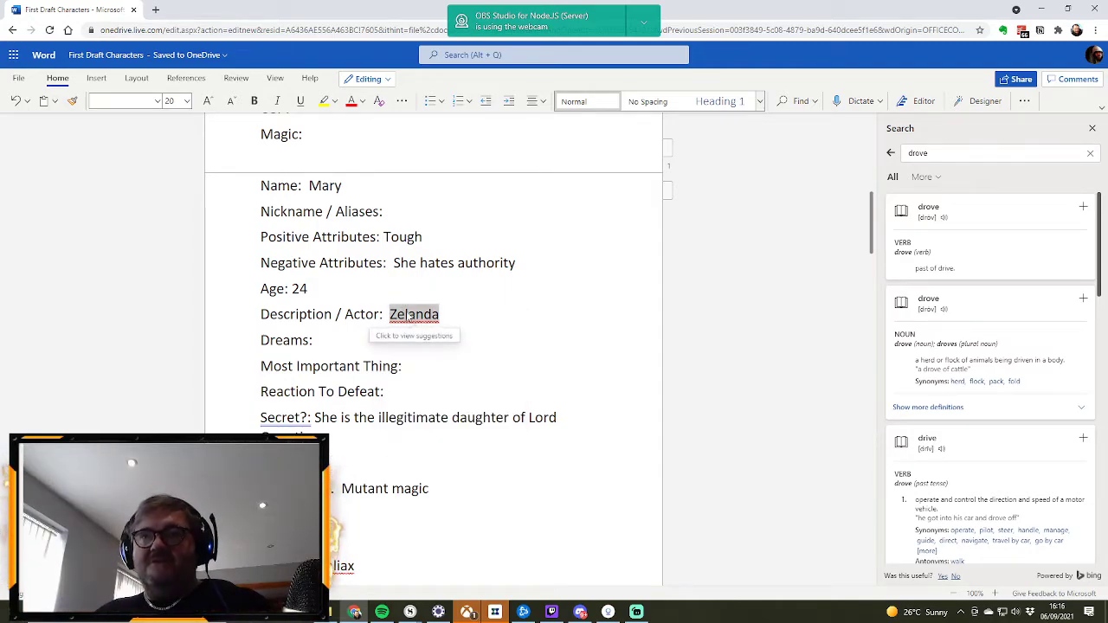
{"action": "type", "text": "Zen"}
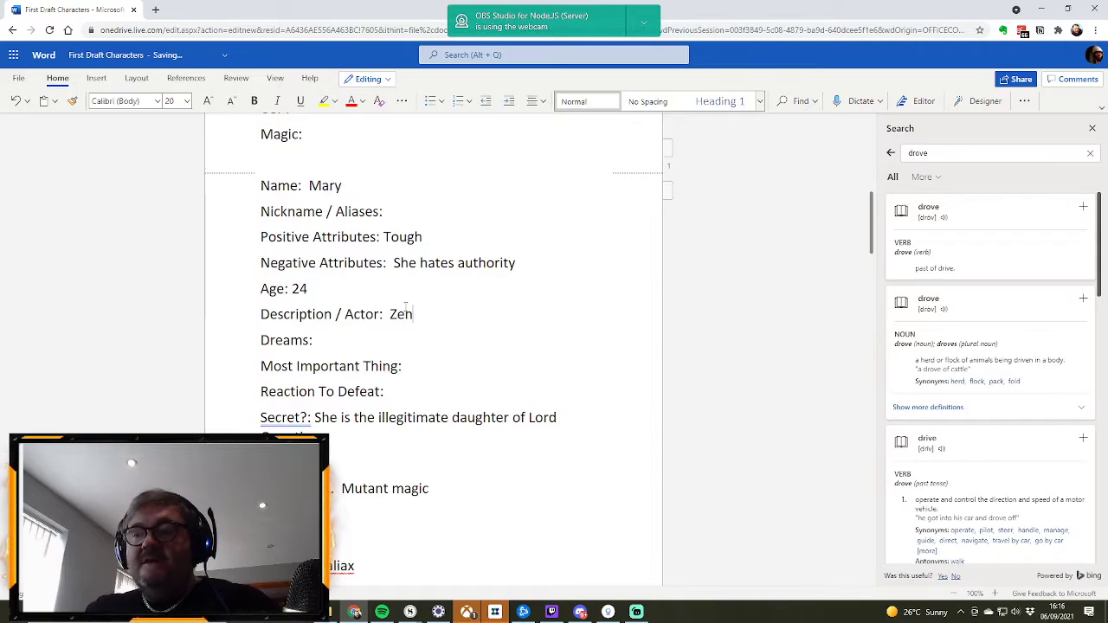
{"action": "type", "text": "daya"}
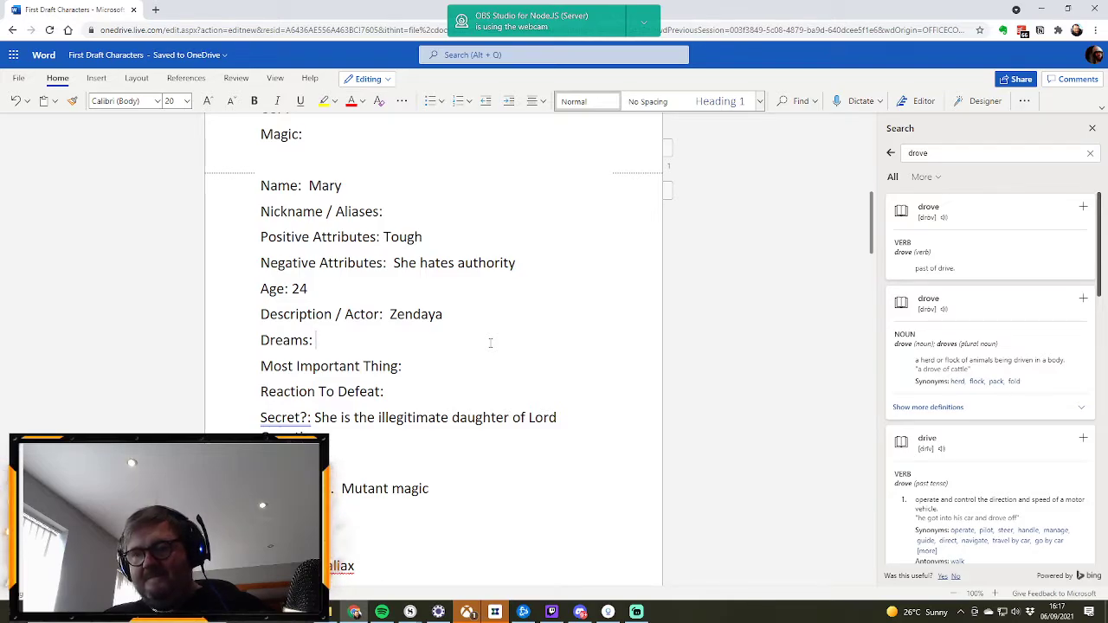
{"action": "type", "text": "For"}
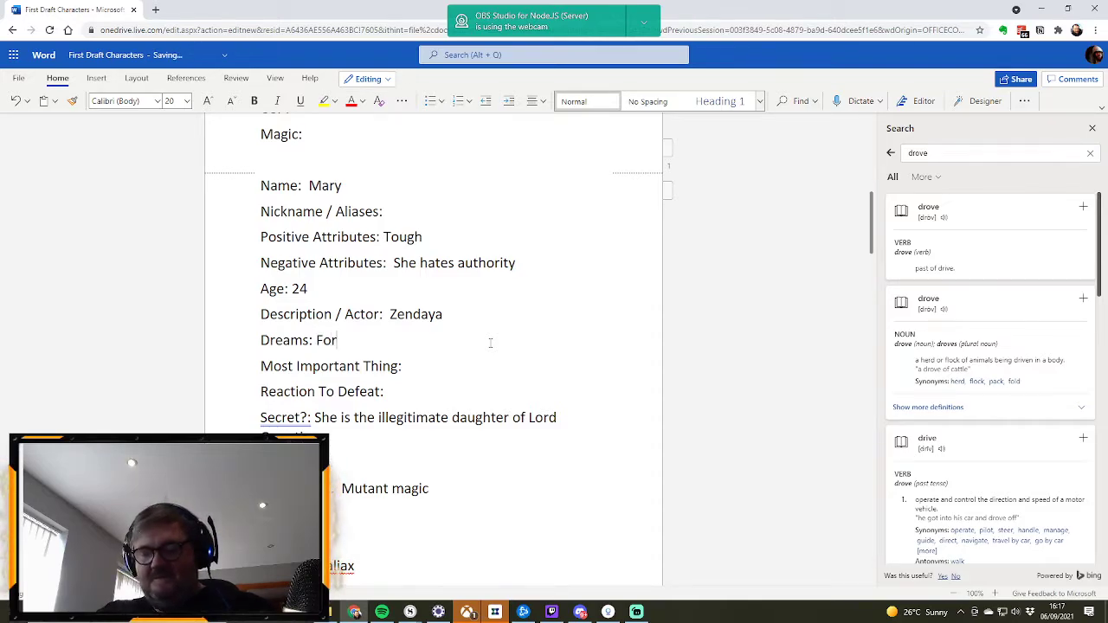
{"action": "type", "text": " minorities "}
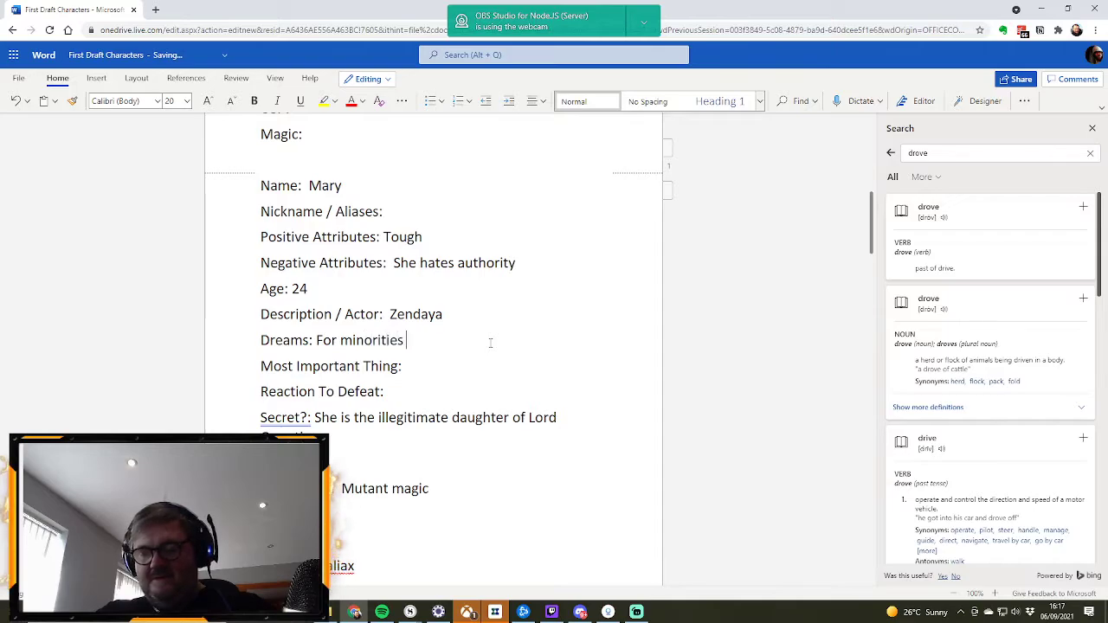
{"action": "type", "text": "to be properl"}
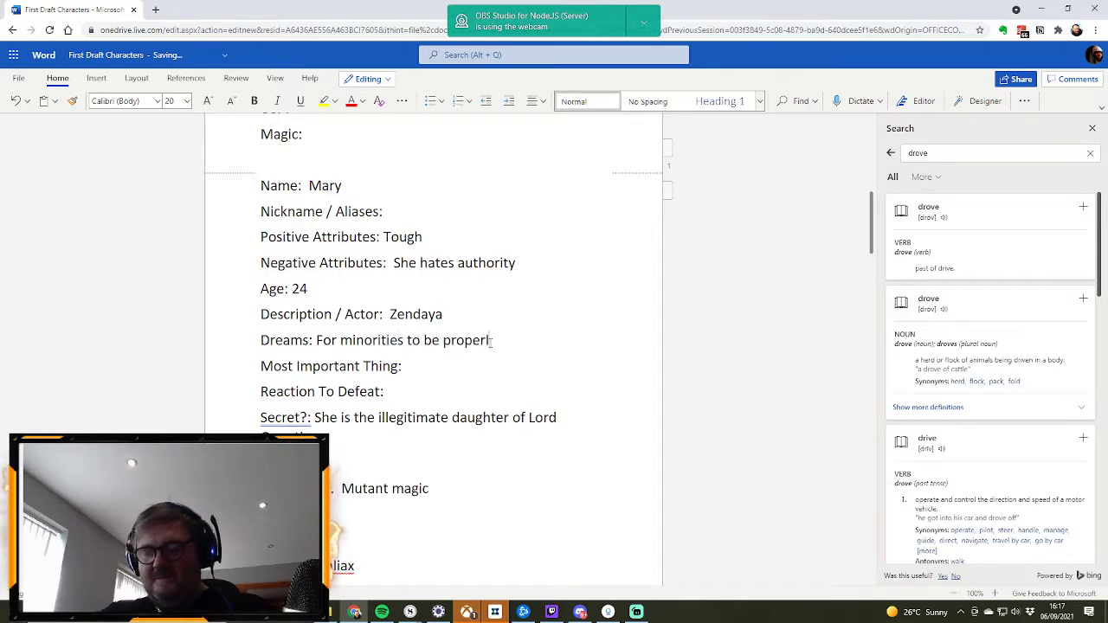
{"action": "type", "text": "y represented"}
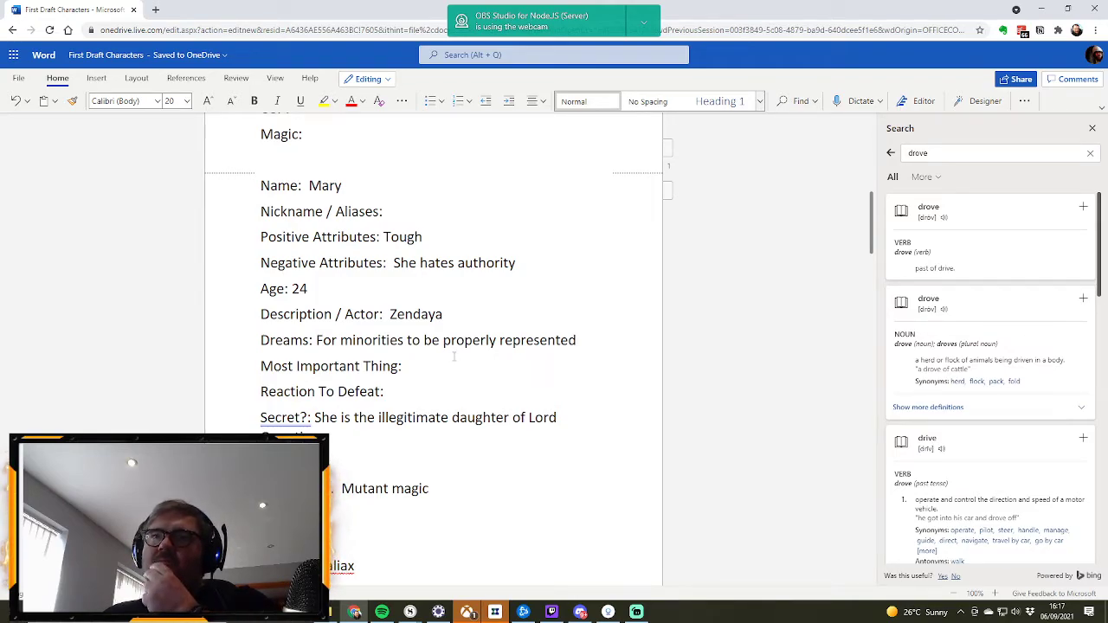
Step: Extend Mary's Negative Attributes after "She hates authority" with a full stop and the word "Distrusts"
{"action": "left_click", "coordinate": [523, 263]}
{"action": "type", "text": ". Di"}
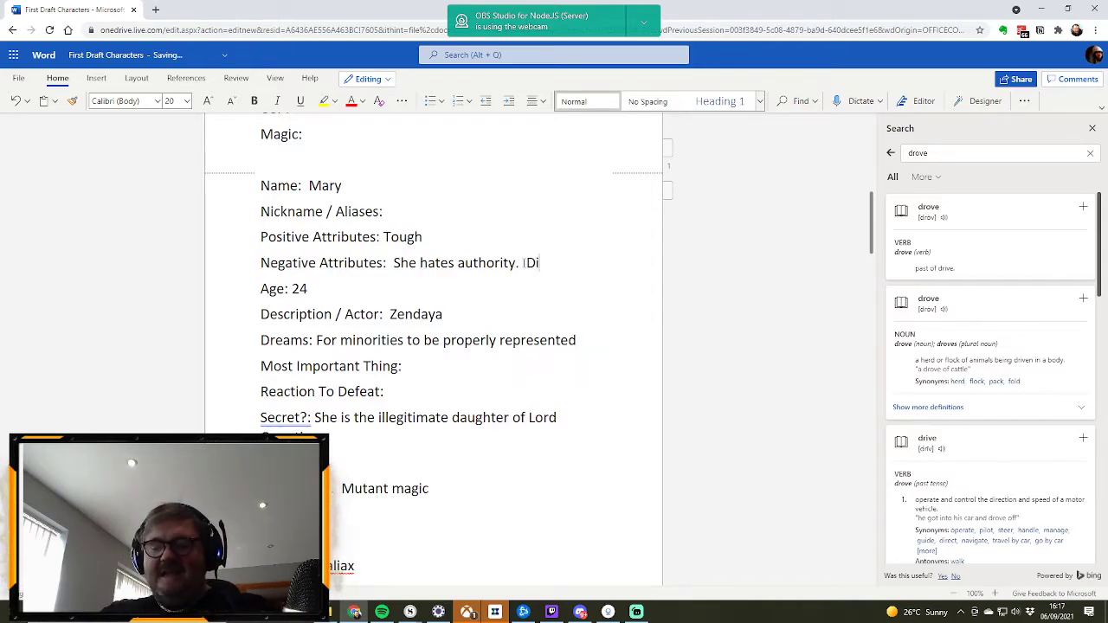
{"action": "type", "text": "strusted"}
{"action": "key", "text": "BackSpace"}
{"action": "key", "text": "BackSpace"}
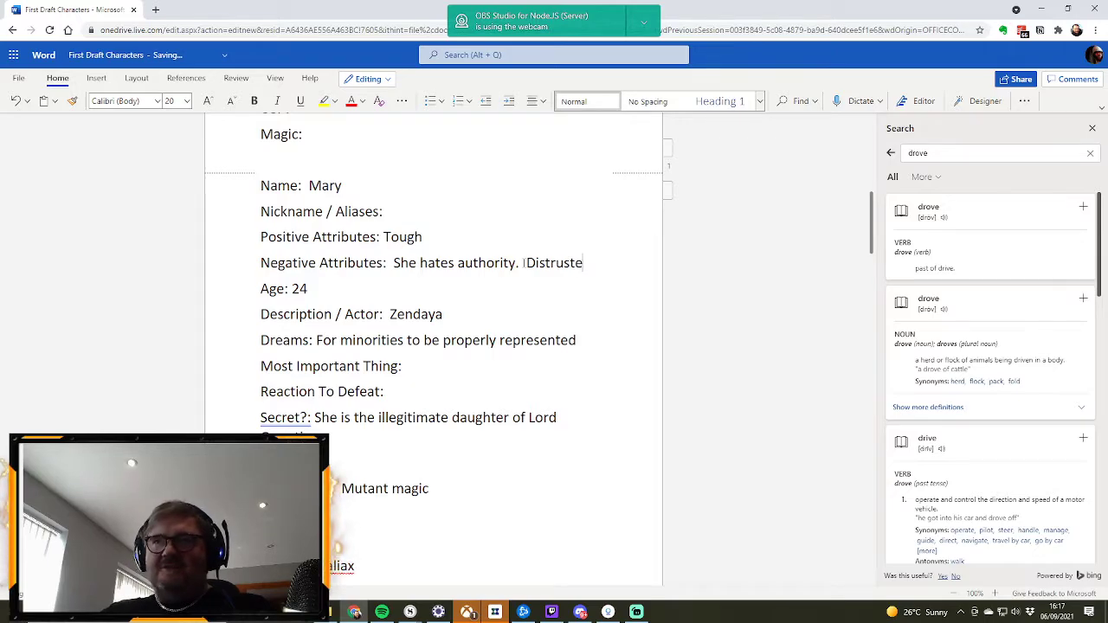
{"action": "type", "text": "s"}
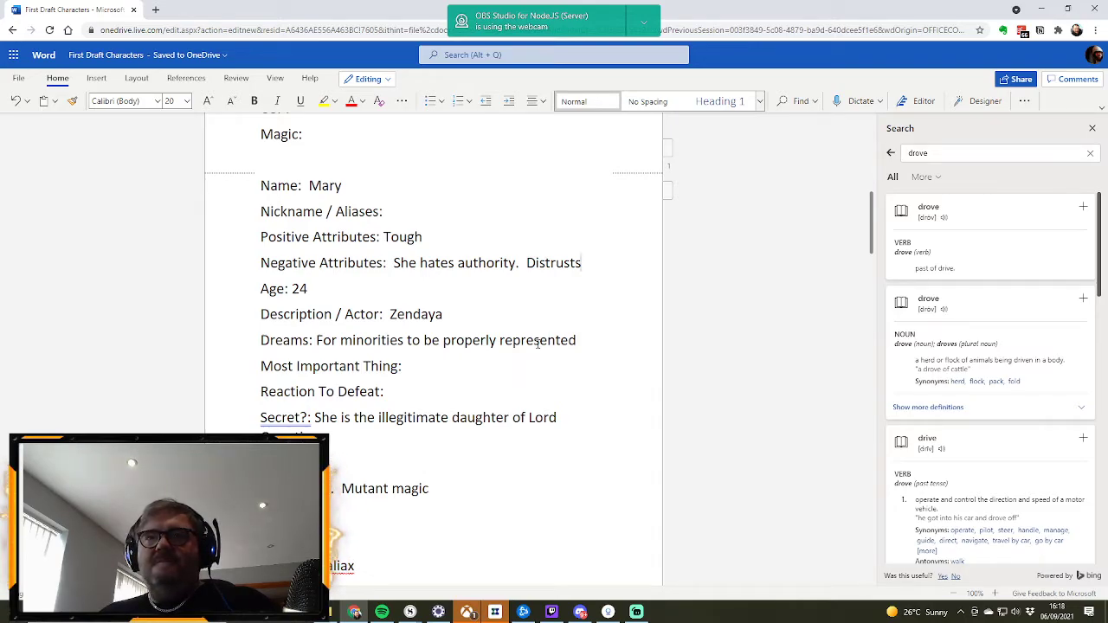
{"action": "left_click", "coordinate": [408, 396]}
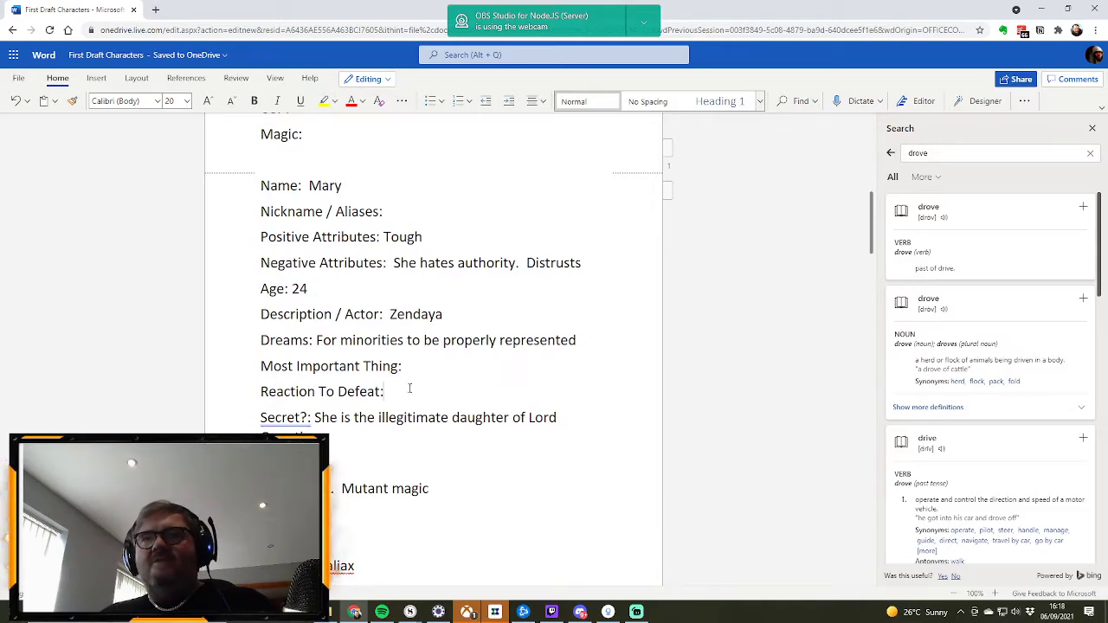
{"action": "type", "text": "Acce"}
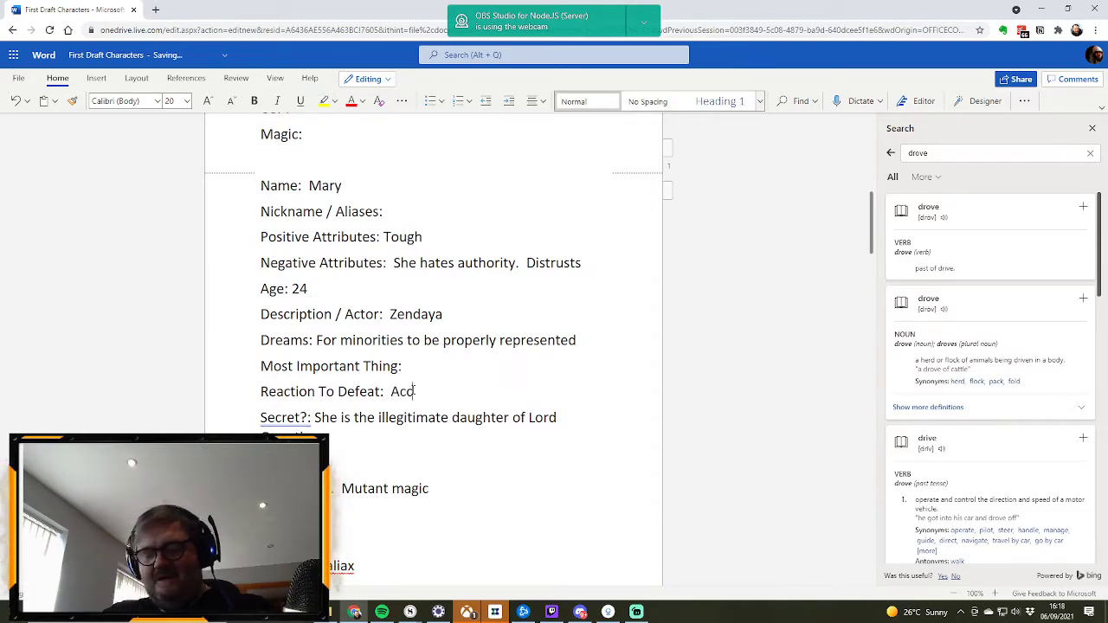
{"action": "key", "text": "BackSpace"}
{"action": "key", "text": "BackSpace"}
{"action": "key", "text": "BackSpace"}
{"action": "key", "text": "BackSpace"}
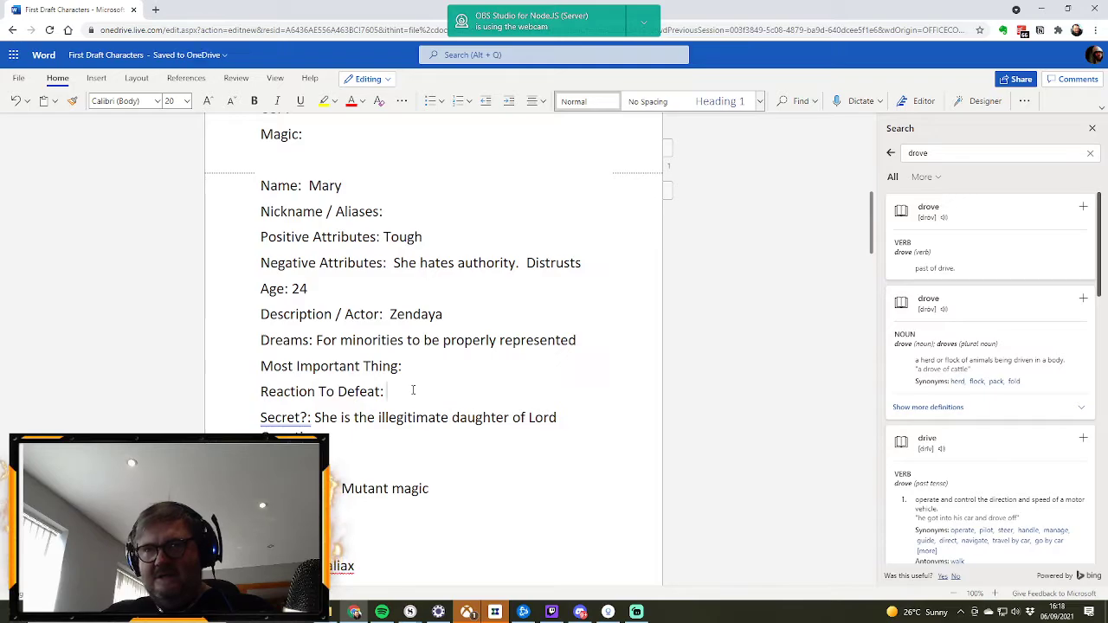
{"action": "type", "text": "Takes "}
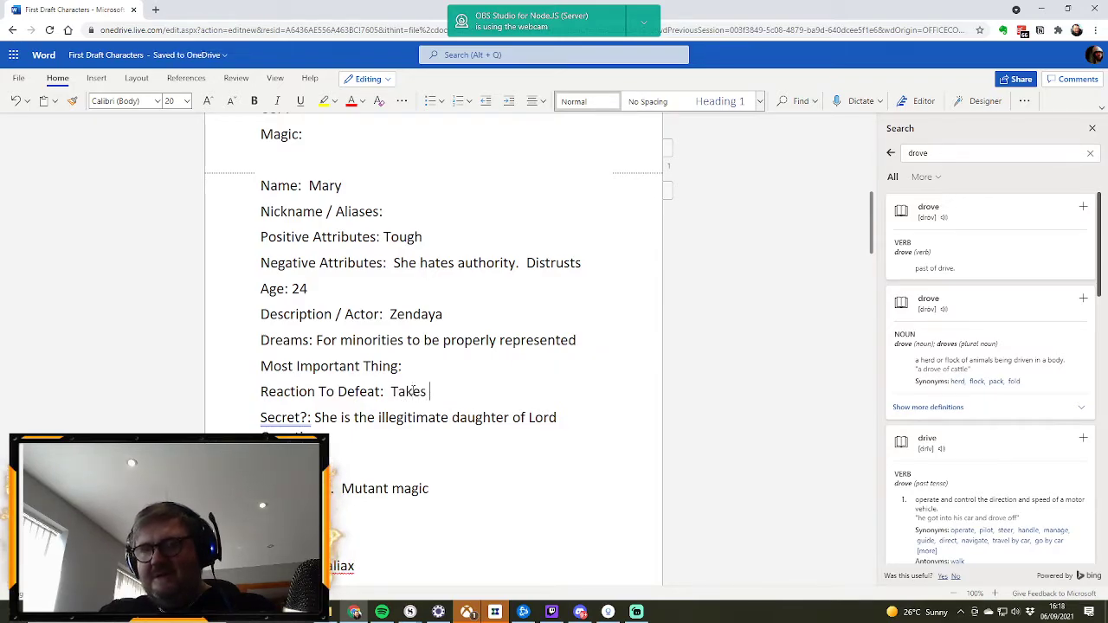
{"action": "type", "text": "a moment be"}
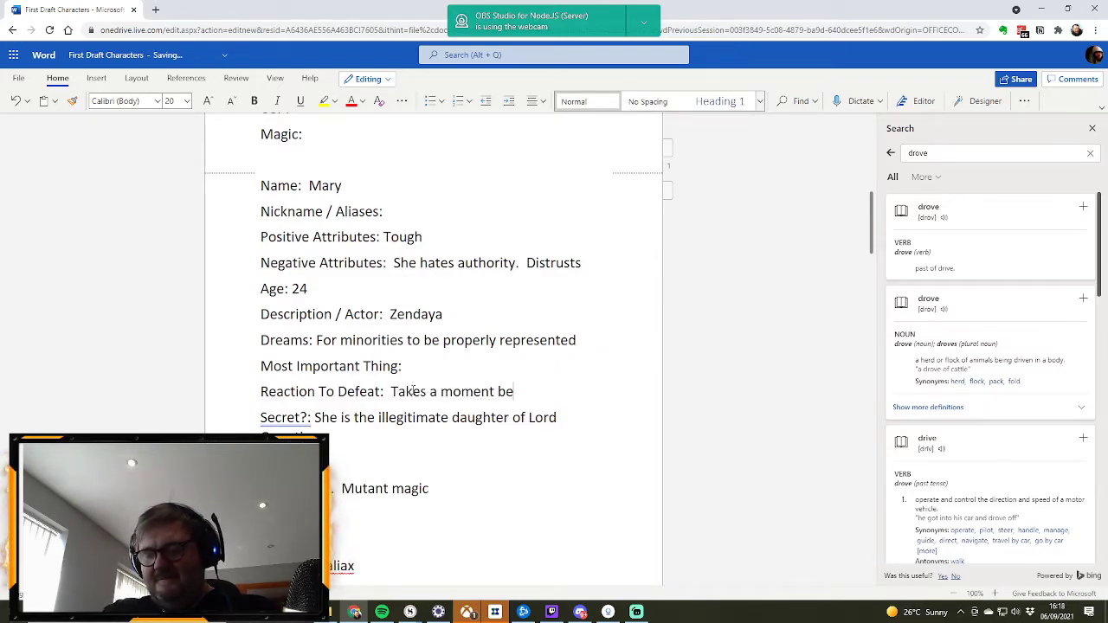
{"action": "type", "text": "fore she can "}
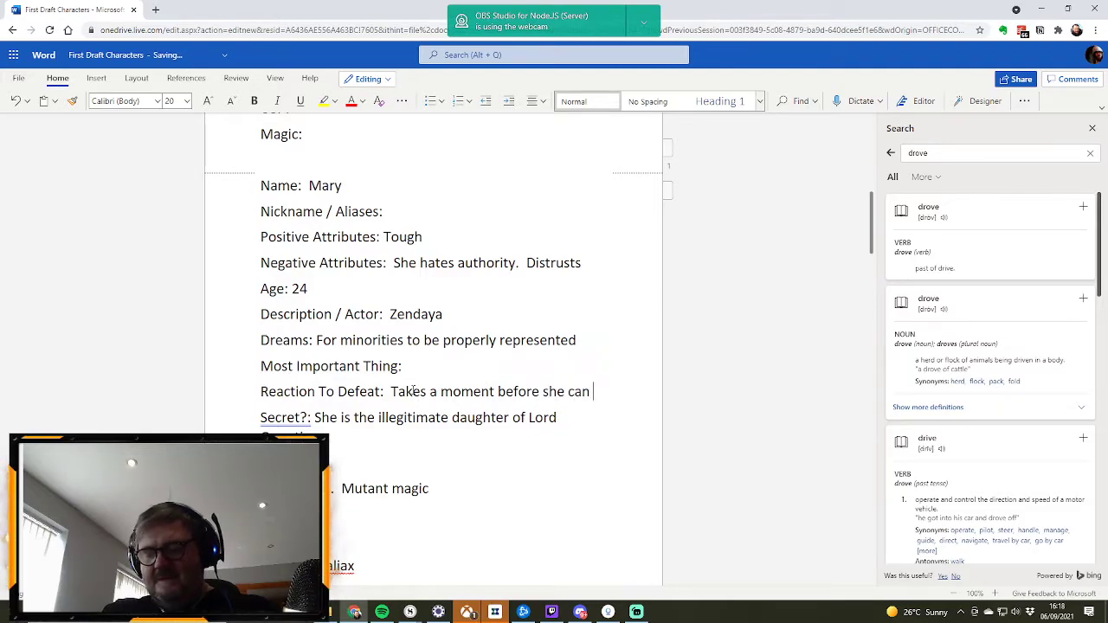
{"action": "type", "text": "get herself back up."}
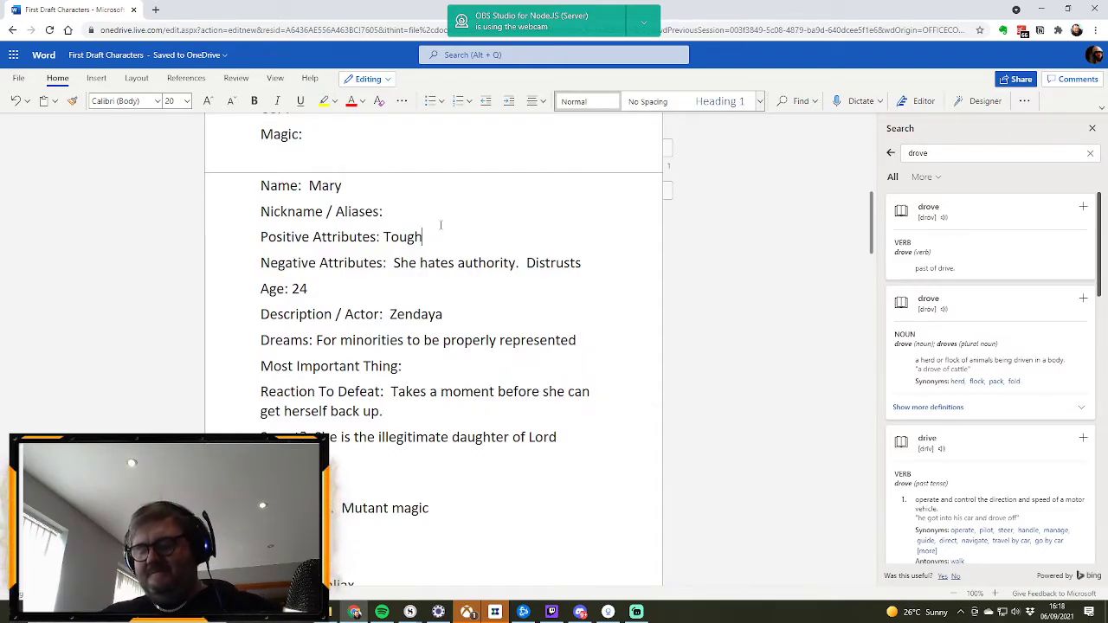
Step: Extend Mary's Positive Attributes after "Tough" with a full stop and the words "Quirky Sense of humour"
{"action": "type", "text": "."}
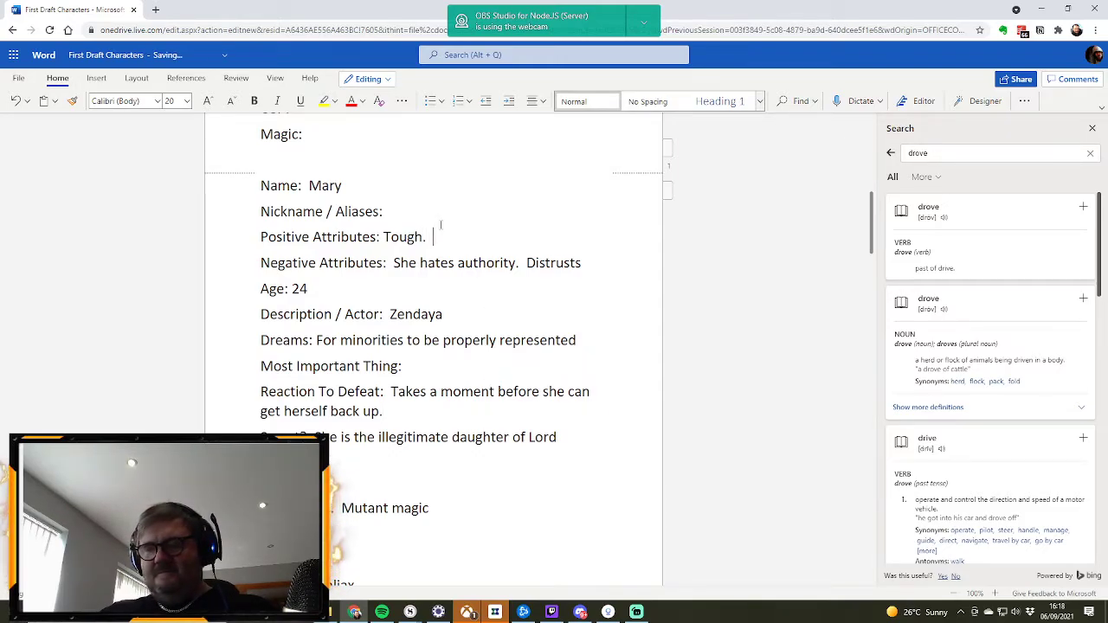
{"action": "type", "text": "Quirk"}
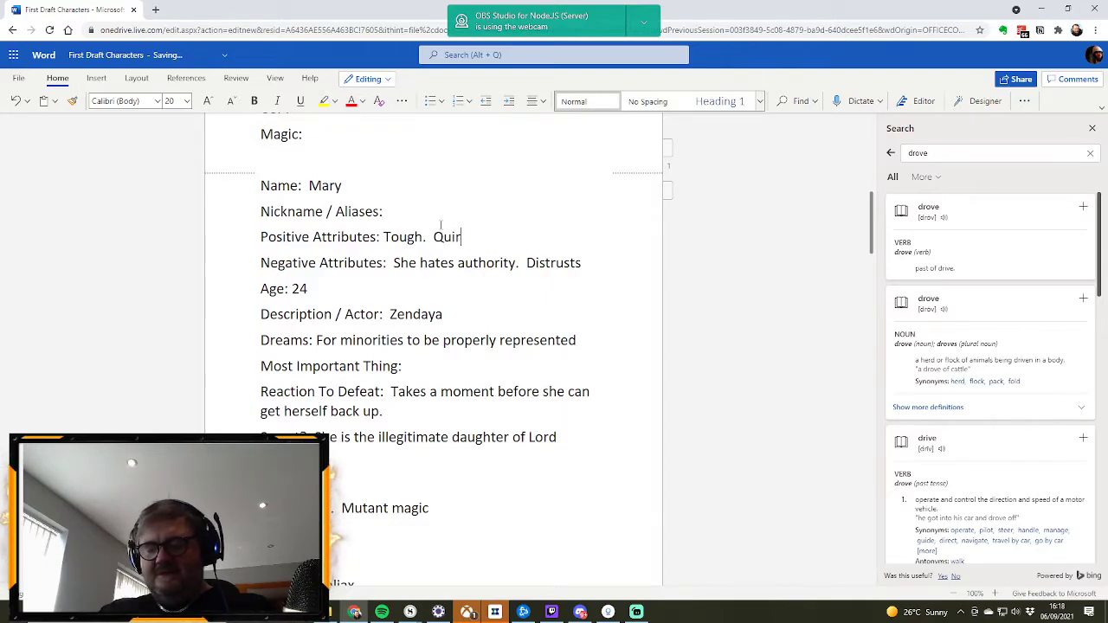
{"action": "key", "text": "BackSpace"}
{"action": "key", "text": "BackSpace"}
{"action": "type", "text": "ky Sense of humour"}
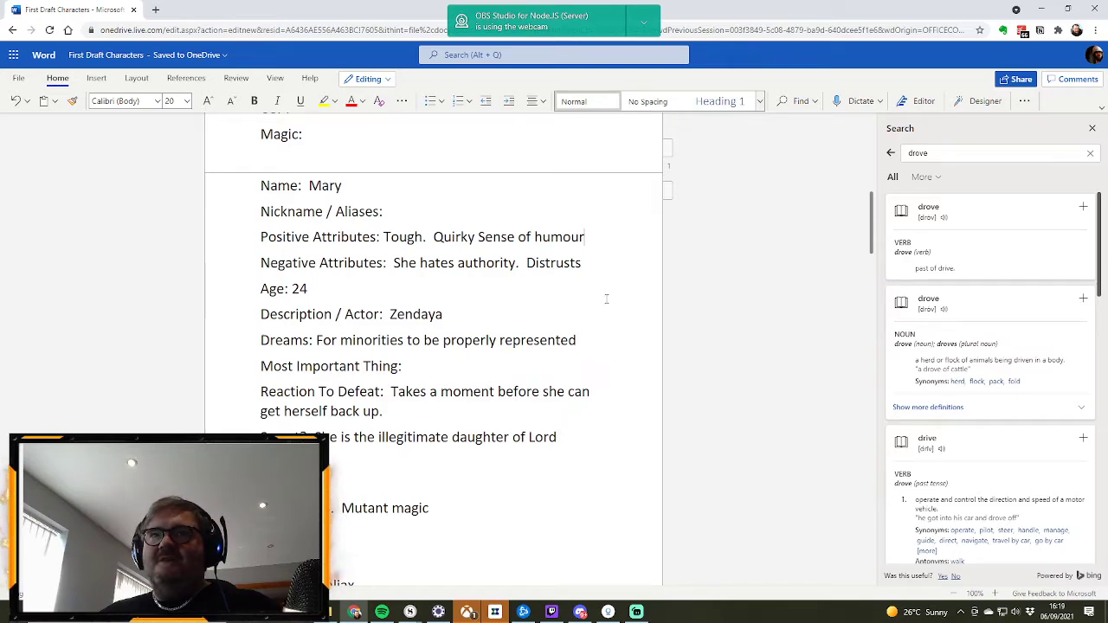
Step: Add "Leader of the minorities." as a further sentence to Mary's Positive Attributes, after a full stop
{"action": "type", "text": ".  Le"}
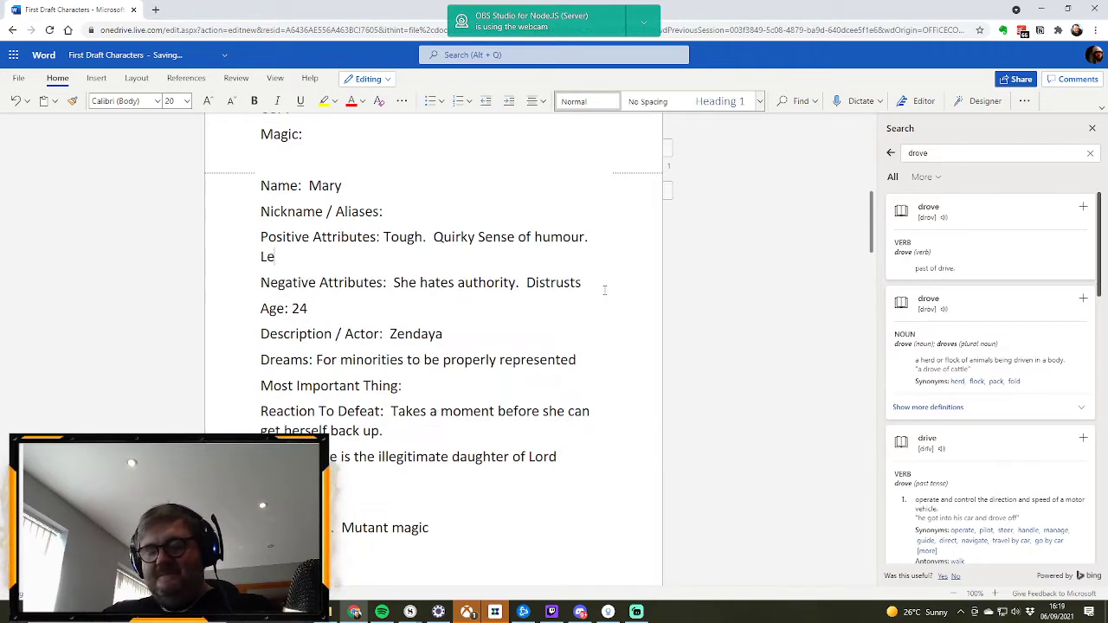
{"action": "type", "text": "ader of the "}
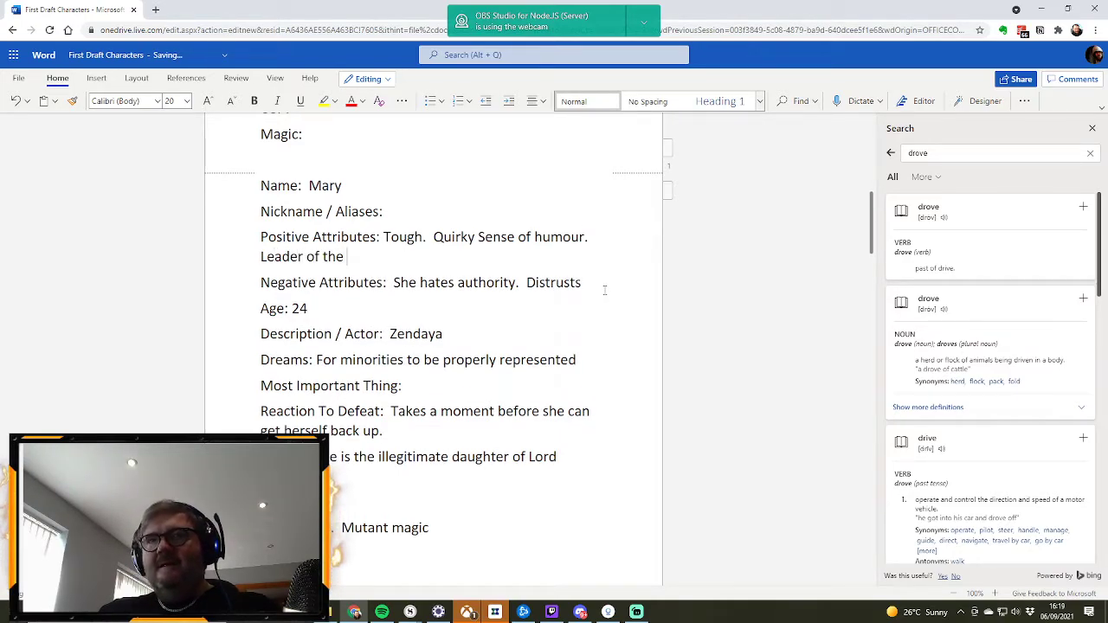
{"action": "type", "text": "minor"}
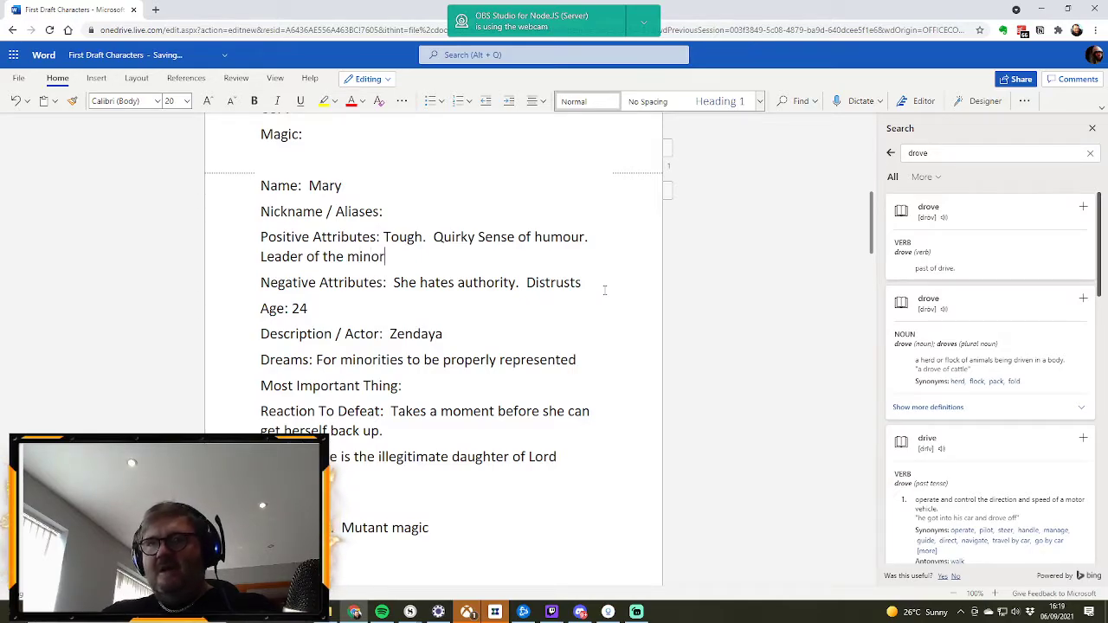
{"action": "type", "text": "ities"}
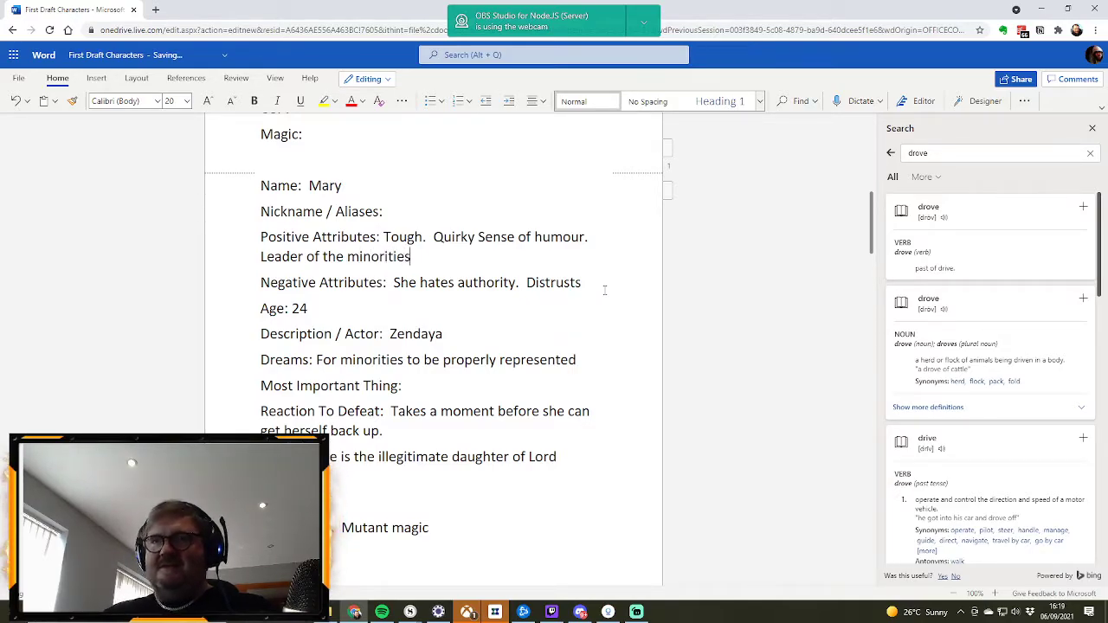
{"action": "type", "text": "."}
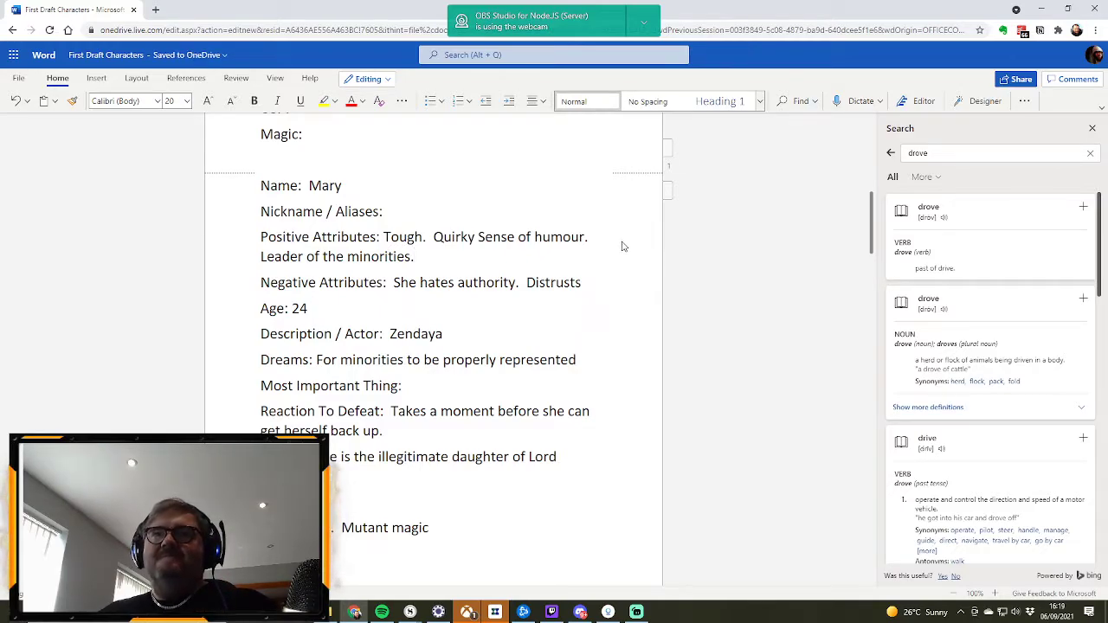
Step: Complete the last sentence of Mary's Negative Attributes by adding "people." after "Distrusts"
{"action": "left_click", "coordinate": [596, 283]}
{"action": "type", "text": "people."}
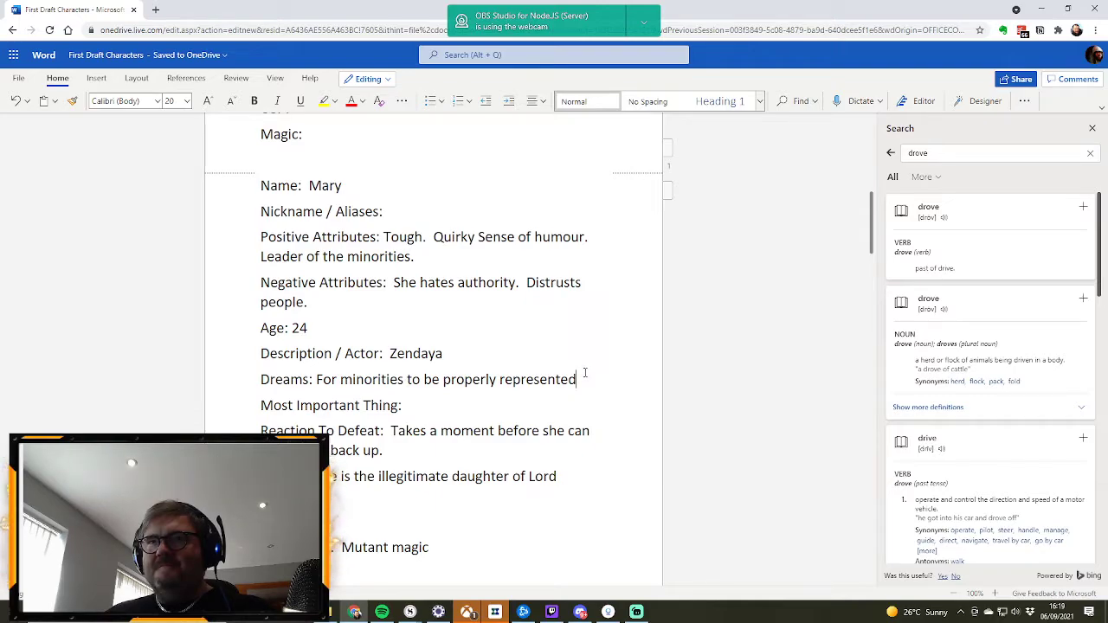
Step: End the first sentence of Mary's Dreams with a full stop and add "Her father accept her."
{"action": "type", "text": "."}
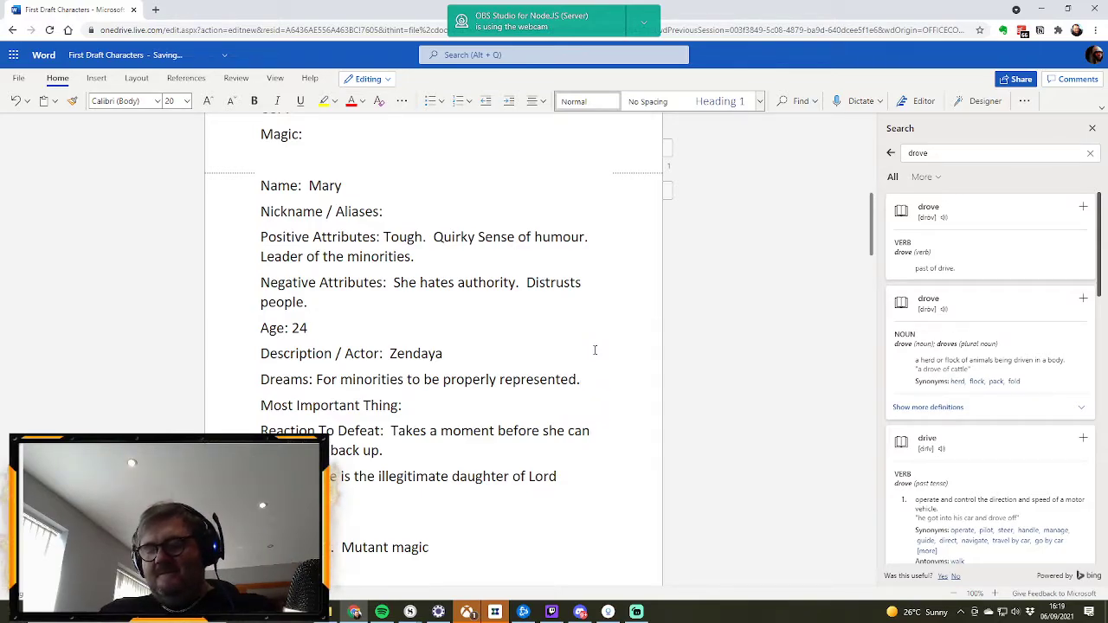
{"action": "type", "text": " Her fath"}
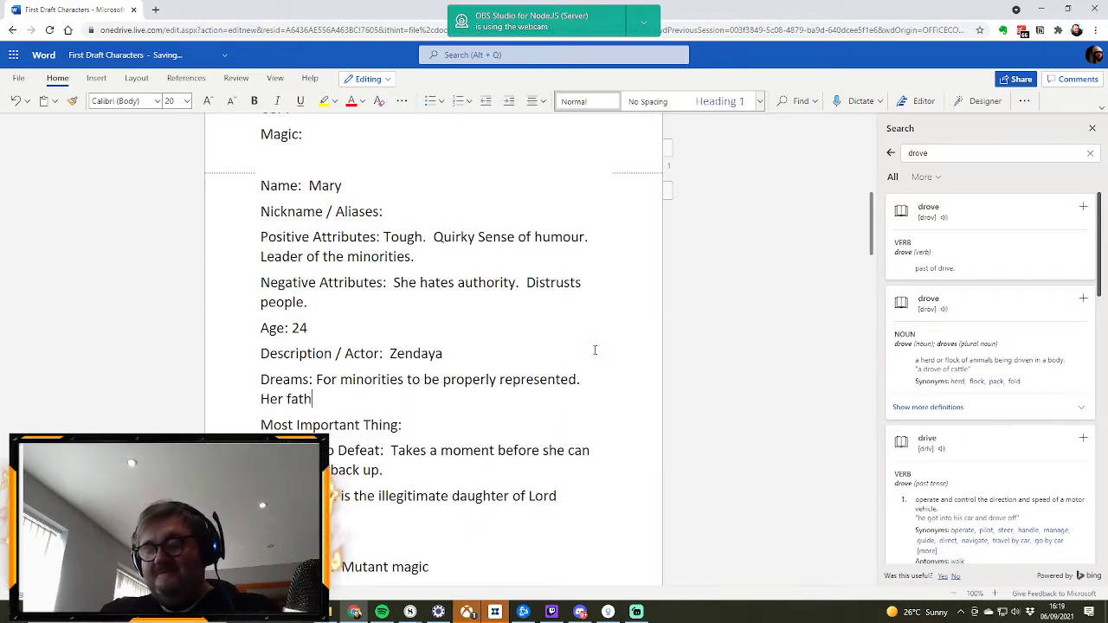
{"action": "type", "text": "er accept her."}
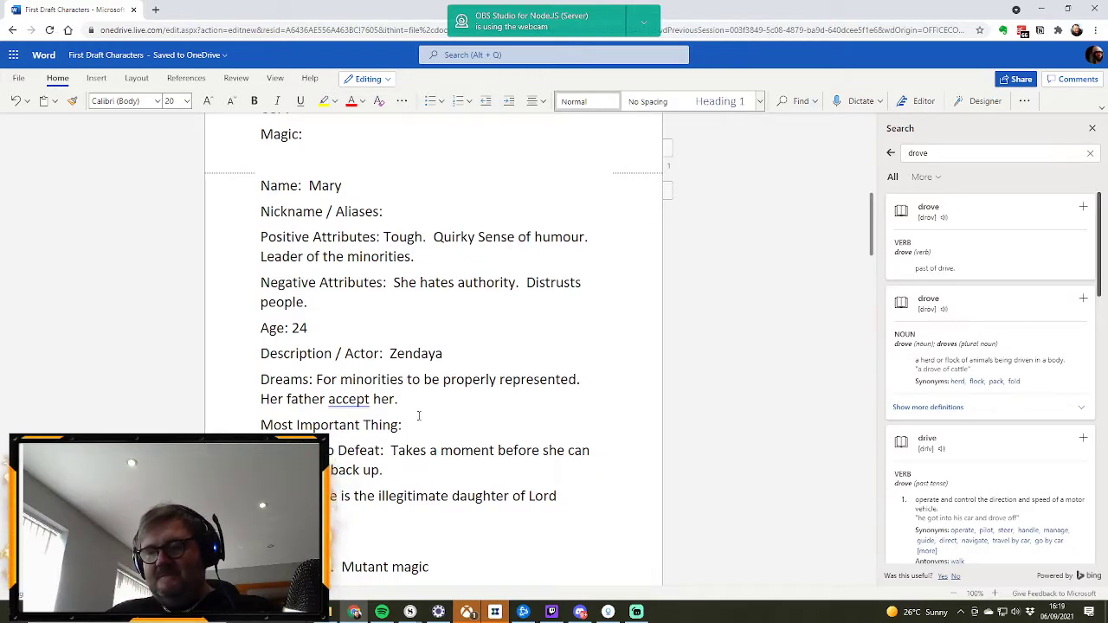
{"action": "type", "text": "Item"}
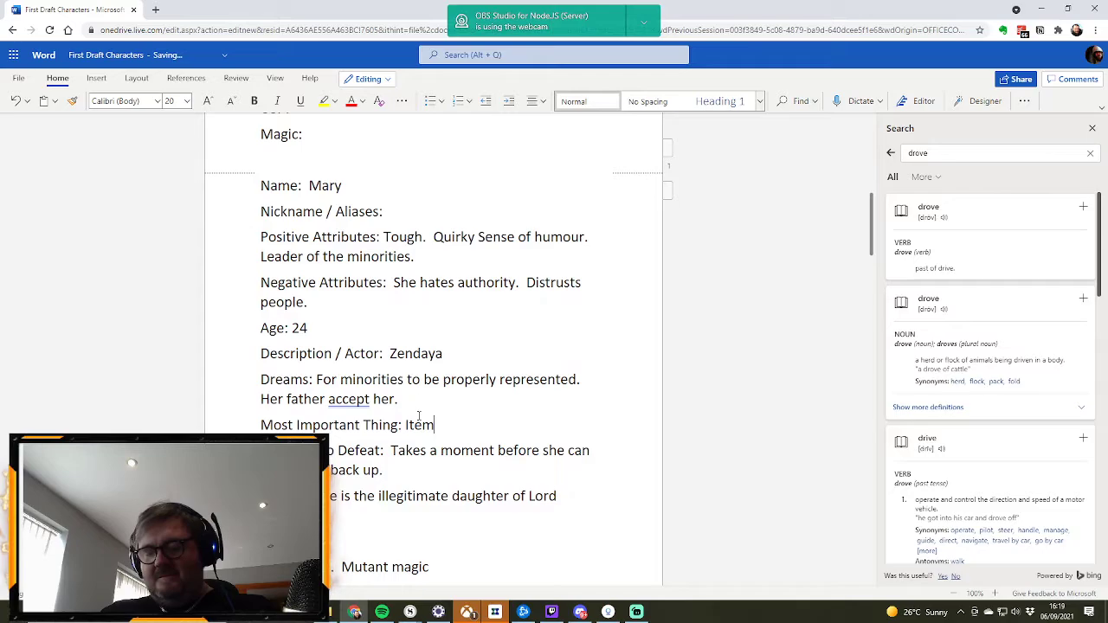
{"action": "type", "text": " from her mo"}
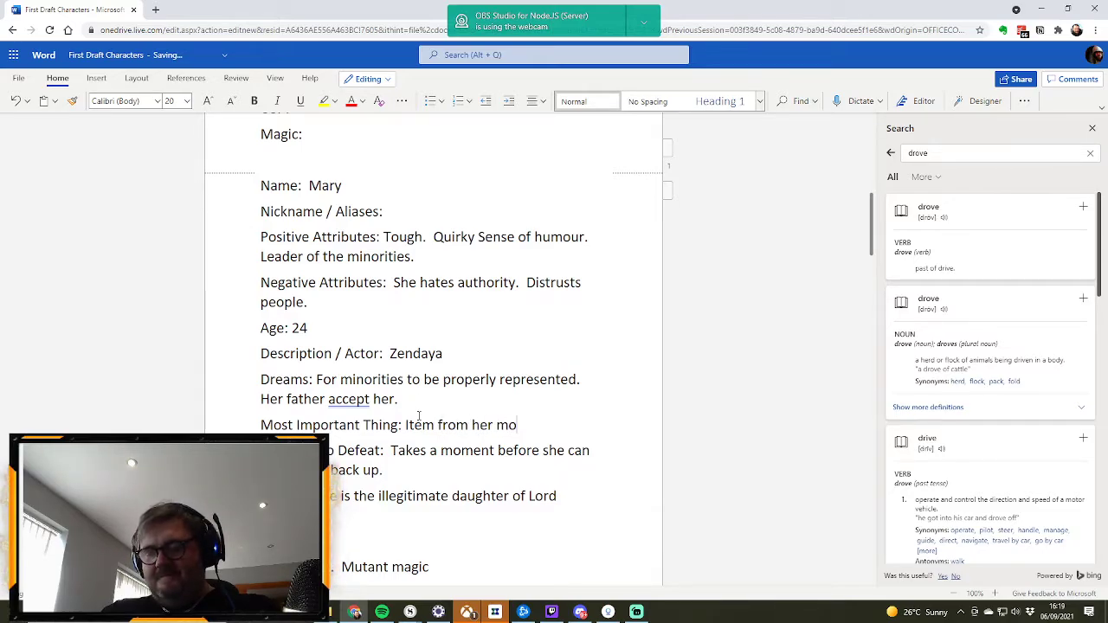
{"action": "type", "text": "ther."}
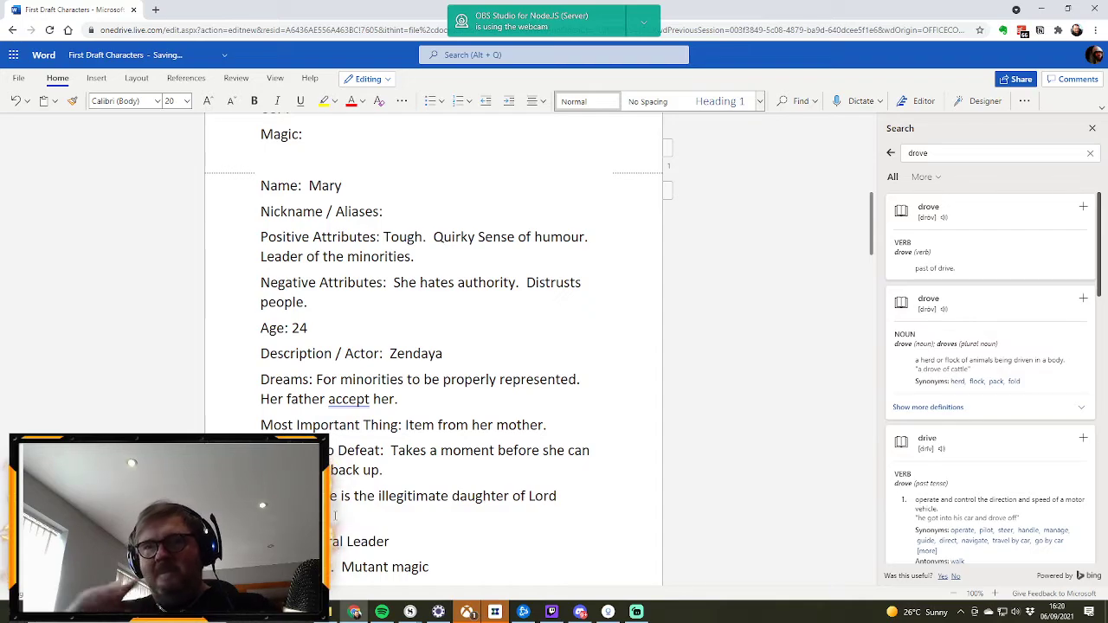
Step: Enter "David" as the Name in the blank profile above Mary's and "Disabled." as its USP
{"action": "scroll", "coordinate": [369, 427], "scroll_direction": "up", "scroll_amount": 2}
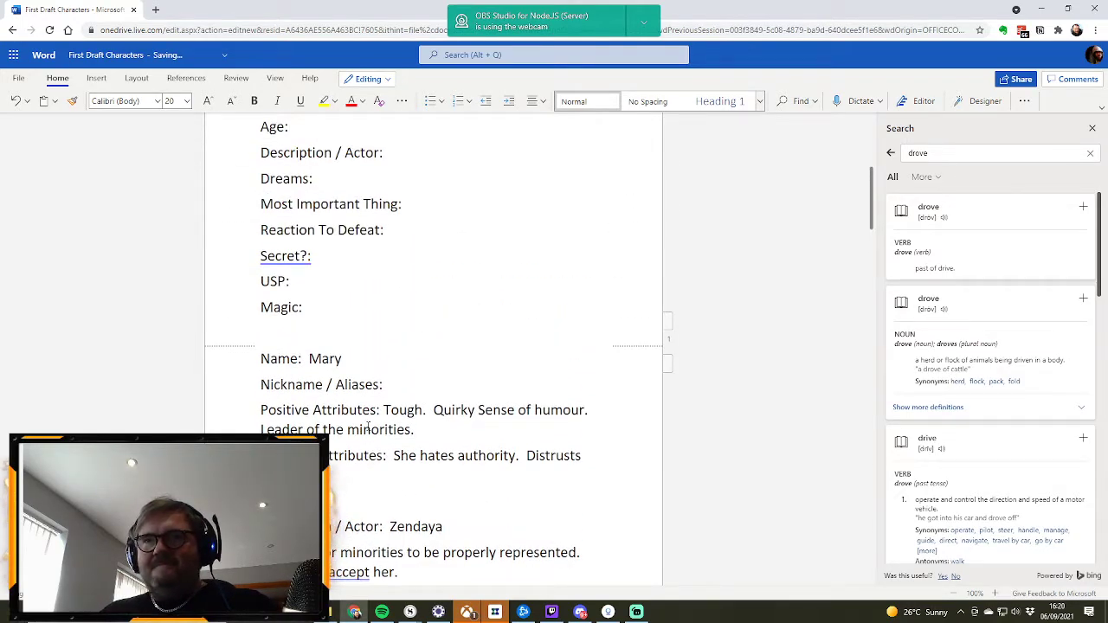
{"action": "scroll", "coordinate": [369, 428], "scroll_direction": "up", "scroll_amount": 1}
{"action": "scroll", "coordinate": [367, 425], "scroll_direction": "down", "scroll_amount": 3}
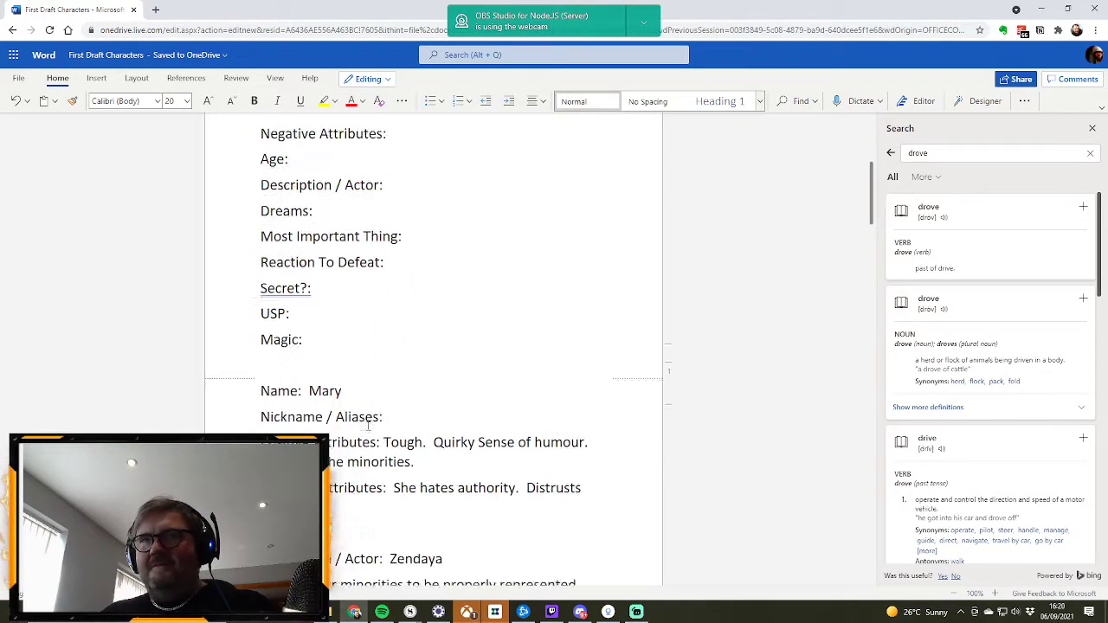
{"action": "scroll", "coordinate": [367, 425], "scroll_direction": "up", "scroll_amount": 6}
{"action": "scroll", "coordinate": [367, 426], "scroll_direction": "down", "scroll_amount": 10}
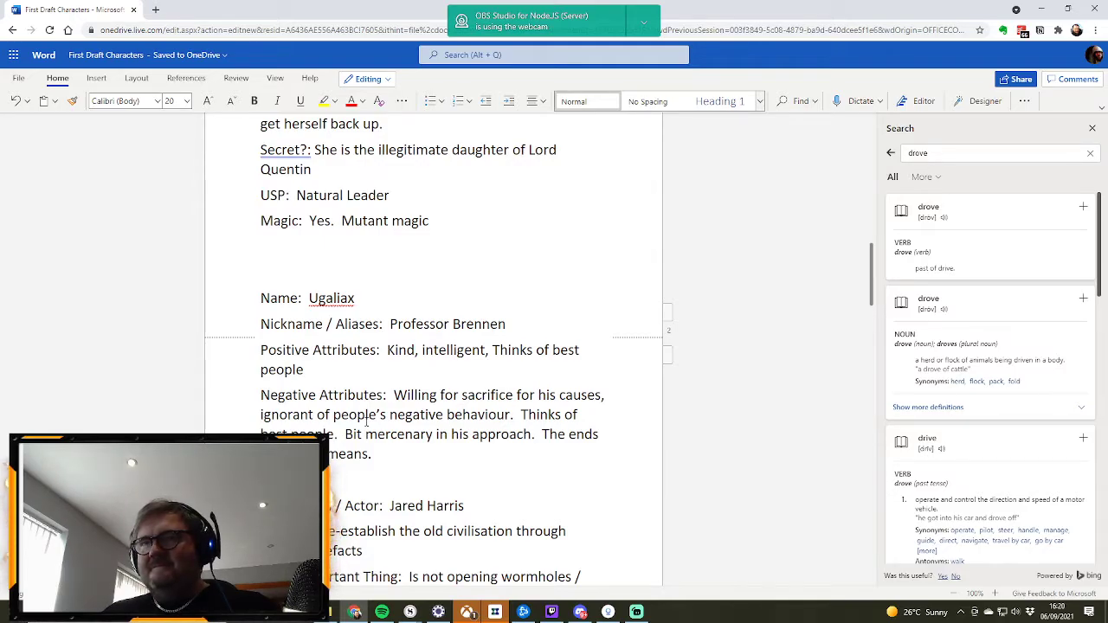
{"action": "scroll", "coordinate": [367, 421], "scroll_direction": "up", "scroll_amount": 10}
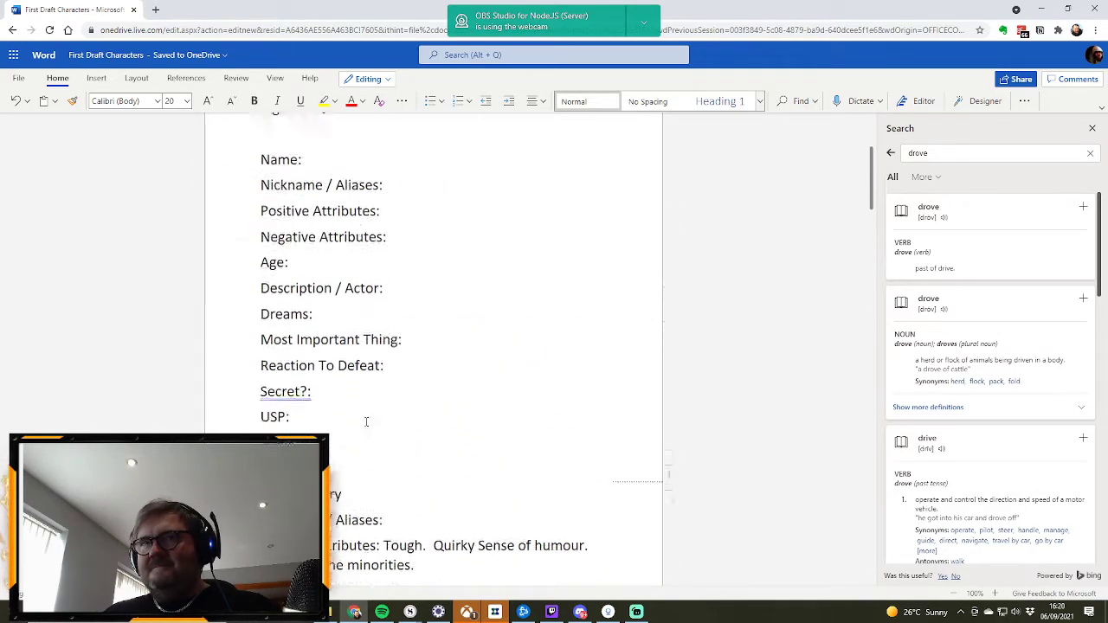
{"action": "scroll", "coordinate": [367, 422], "scroll_direction": "up", "scroll_amount": 3}
{"action": "left_click", "coordinate": [327, 198]}
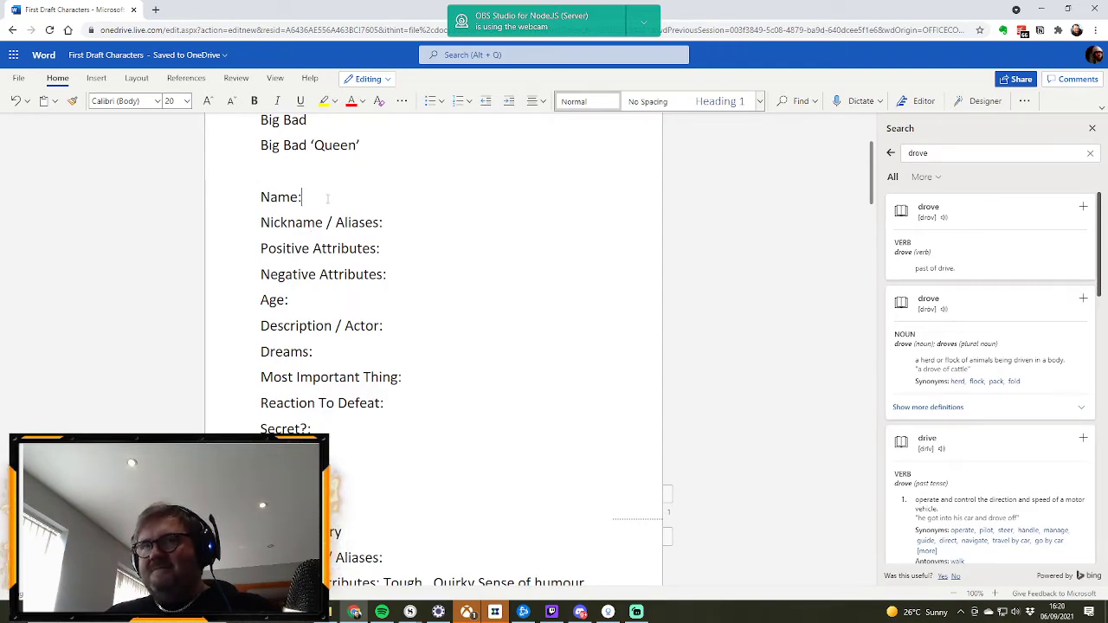
{"action": "type", "text": "David"}
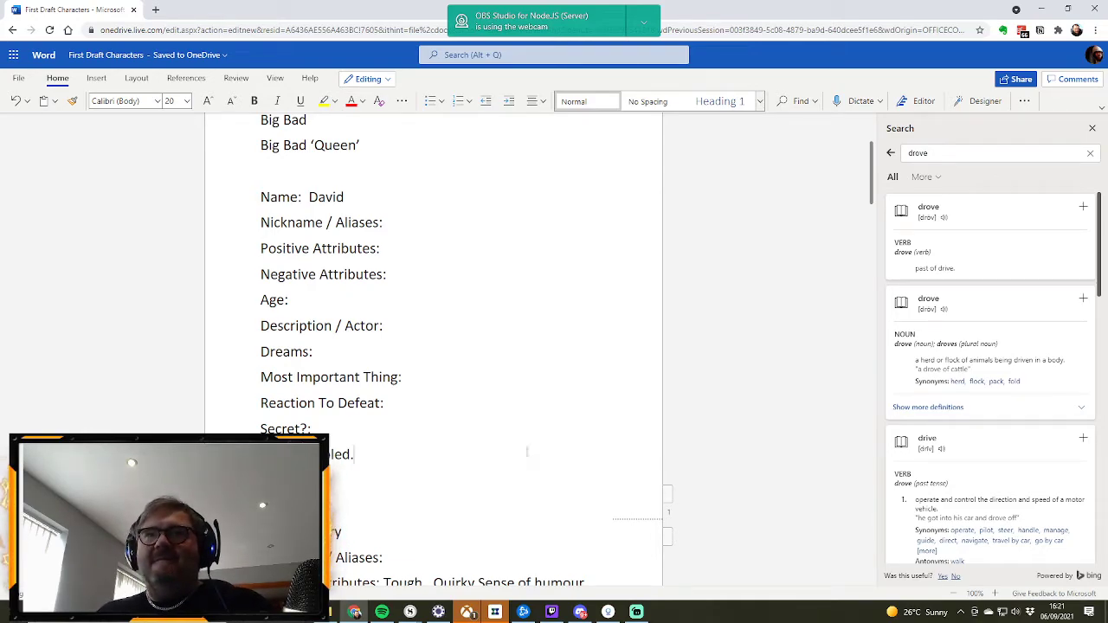
Step: Review the other character profiles further down the document, especially the Kal'assia entry nicknamed The Drove
{"action": "scroll", "coordinate": [478, 437], "scroll_direction": "down", "scroll_amount": 3}
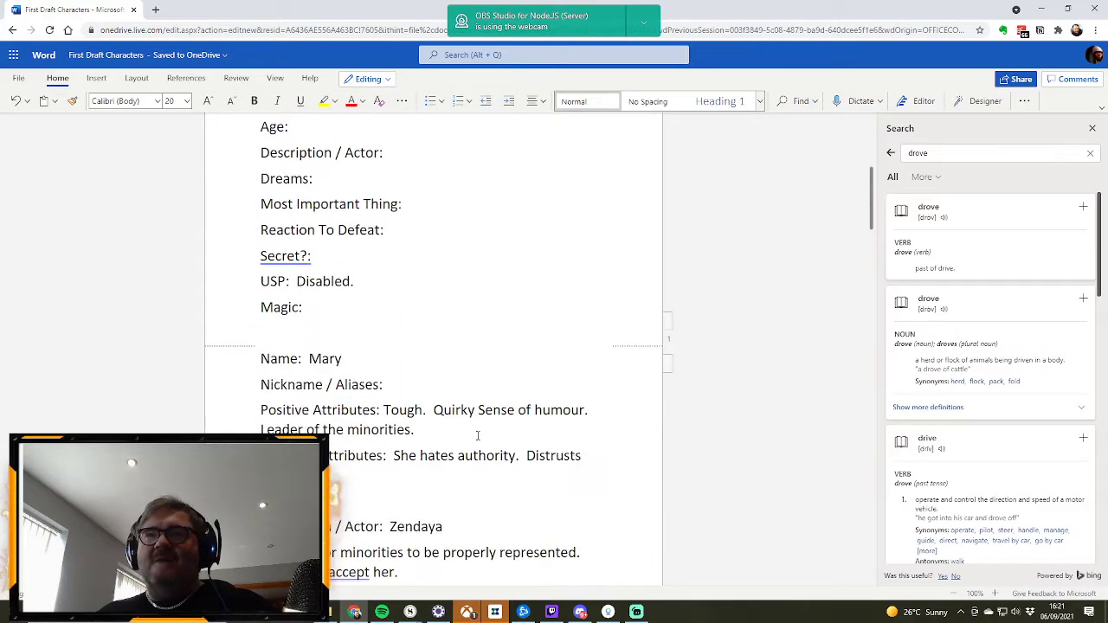
{"action": "scroll", "coordinate": [477, 435], "scroll_direction": "up", "scroll_amount": 4}
{"action": "scroll", "coordinate": [477, 435], "scroll_direction": "down", "scroll_amount": 15}
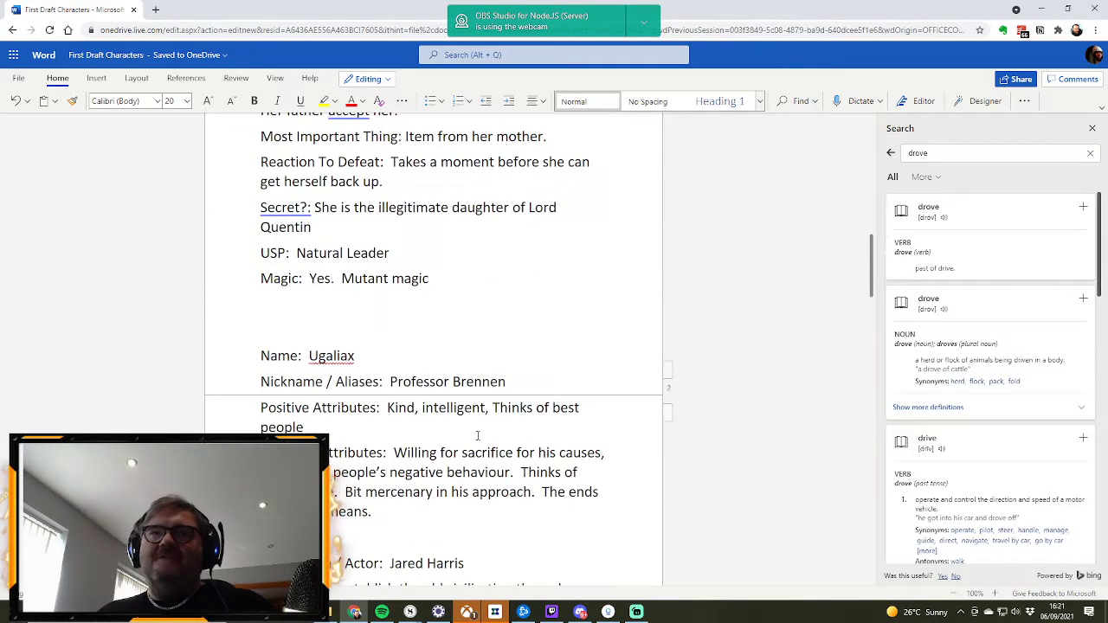
{"action": "scroll", "coordinate": [477, 435], "scroll_direction": "down", "scroll_amount": 15}
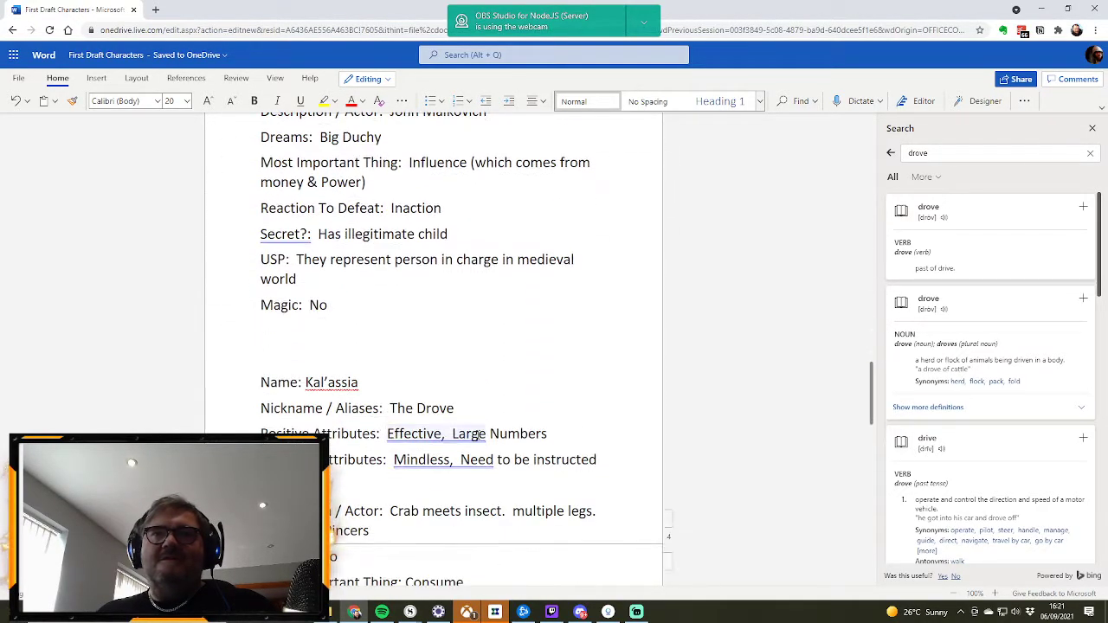
{"action": "scroll", "coordinate": [477, 435], "scroll_direction": "down", "scroll_amount": 3}
{"action": "scroll", "coordinate": [477, 435], "scroll_direction": "up", "scroll_amount": 4}
{"action": "scroll", "coordinate": [477, 435], "scroll_direction": "up", "scroll_amount": 2}
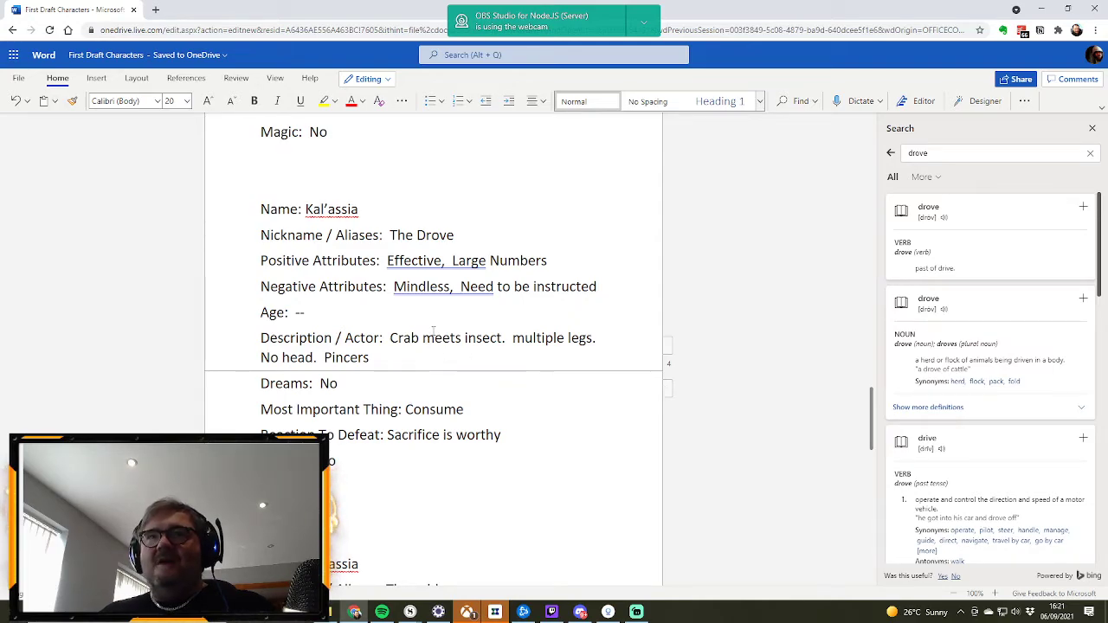
{"action": "scroll", "coordinate": [434, 417], "scroll_direction": "down", "scroll_amount": 1}
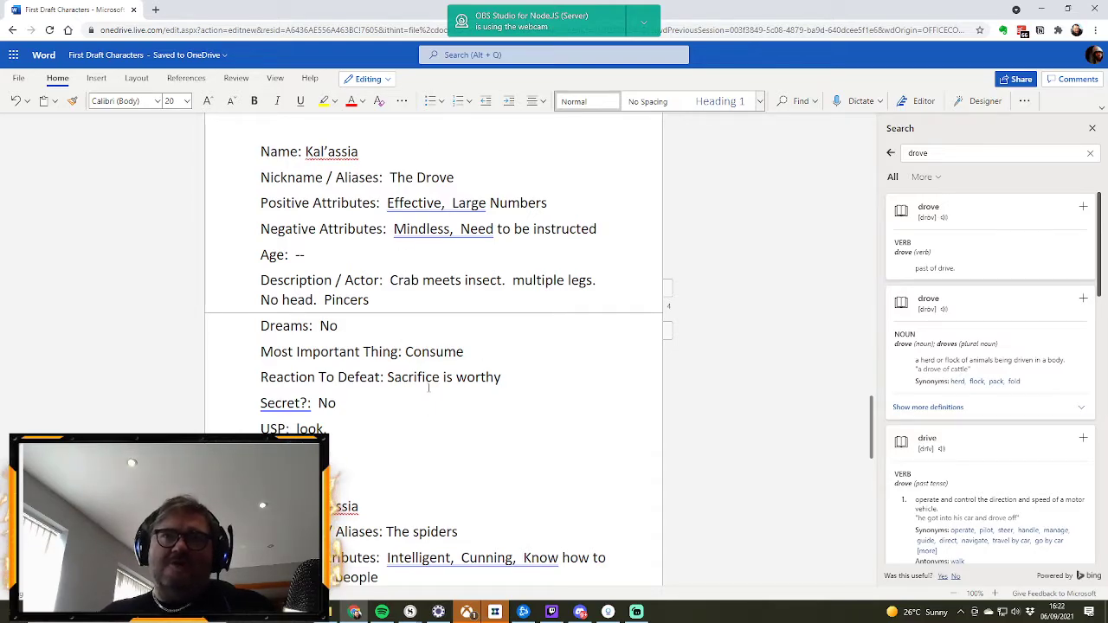
{"action": "scroll", "coordinate": [417, 362], "scroll_direction": "down", "scroll_amount": 4}
{"action": "scroll", "coordinate": [417, 363], "scroll_direction": "up", "scroll_amount": 4}
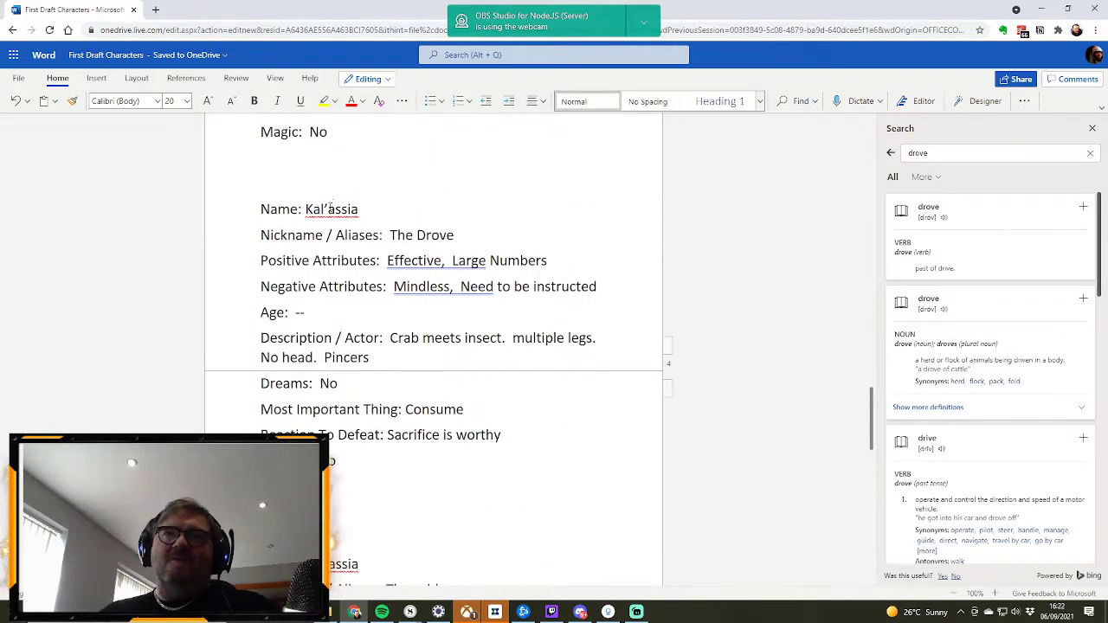
{"action": "scroll", "coordinate": [455, 350], "scroll_direction": "down", "scroll_amount": 2}
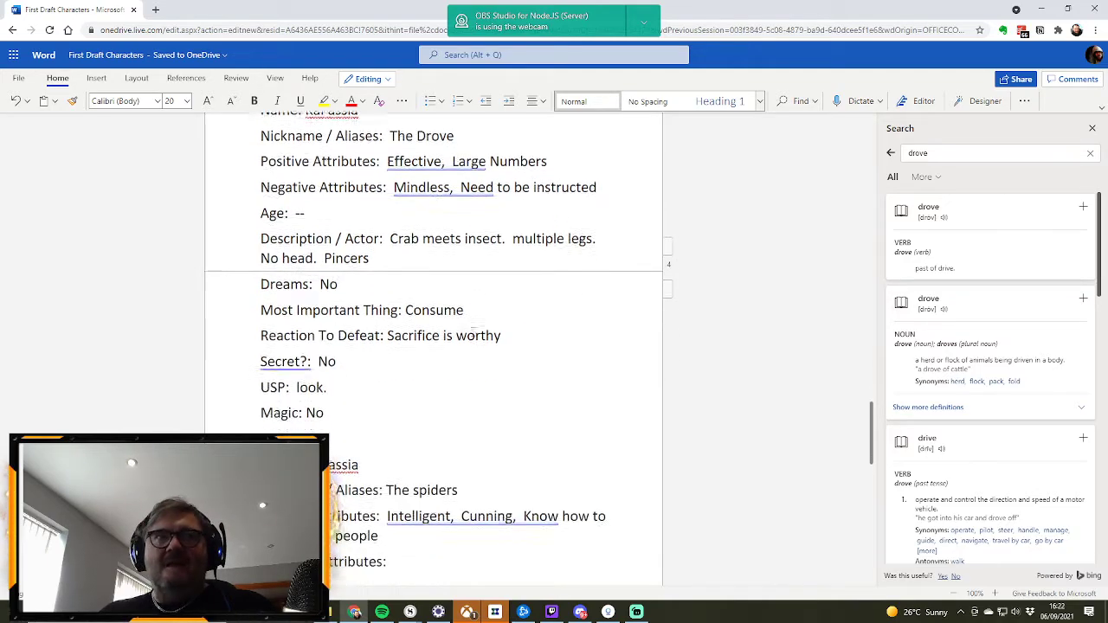
Step: Extend the Nickname / Aliases of the Kal'assia profile so it reads "The Drove.... the clack"
{"action": "scroll", "coordinate": [440, 363], "scroll_direction": "down", "scroll_amount": 1}
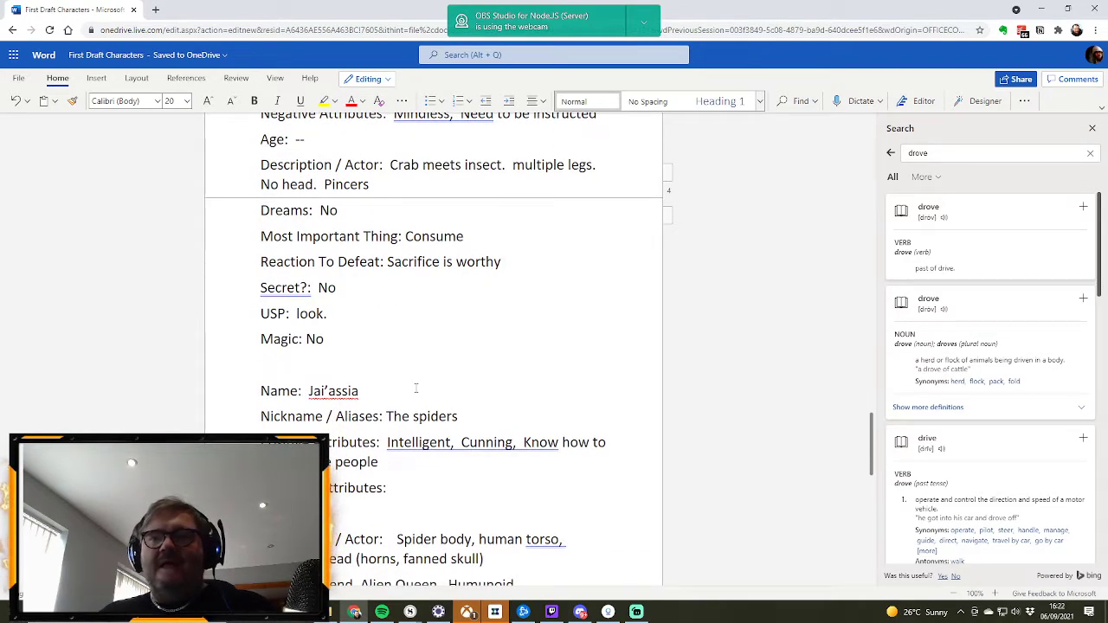
{"action": "scroll", "coordinate": [406, 382], "scroll_direction": "down", "scroll_amount": 2}
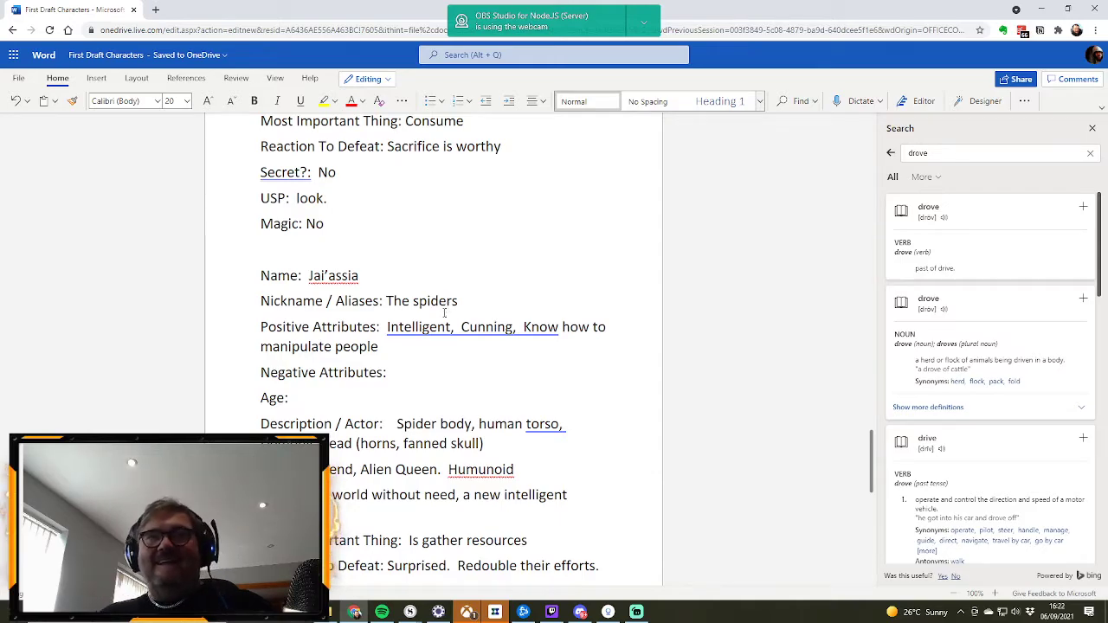
{"action": "scroll", "coordinate": [432, 350], "scroll_direction": "up", "scroll_amount": 5}
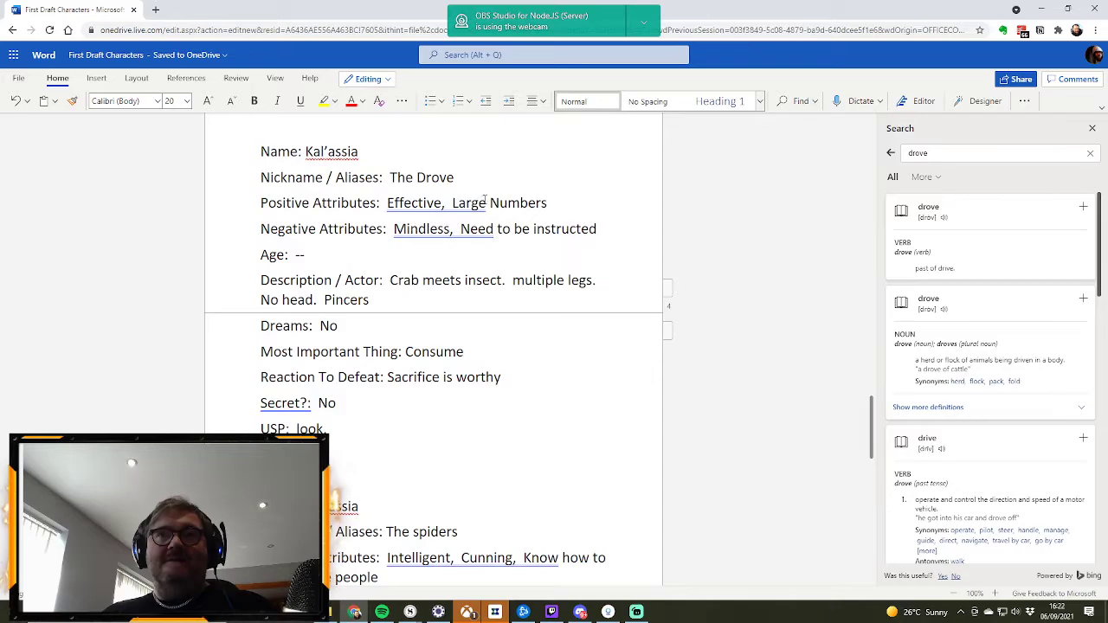
{"action": "left_click", "coordinate": [468, 180]}
{"action": "type", "text": ".."}
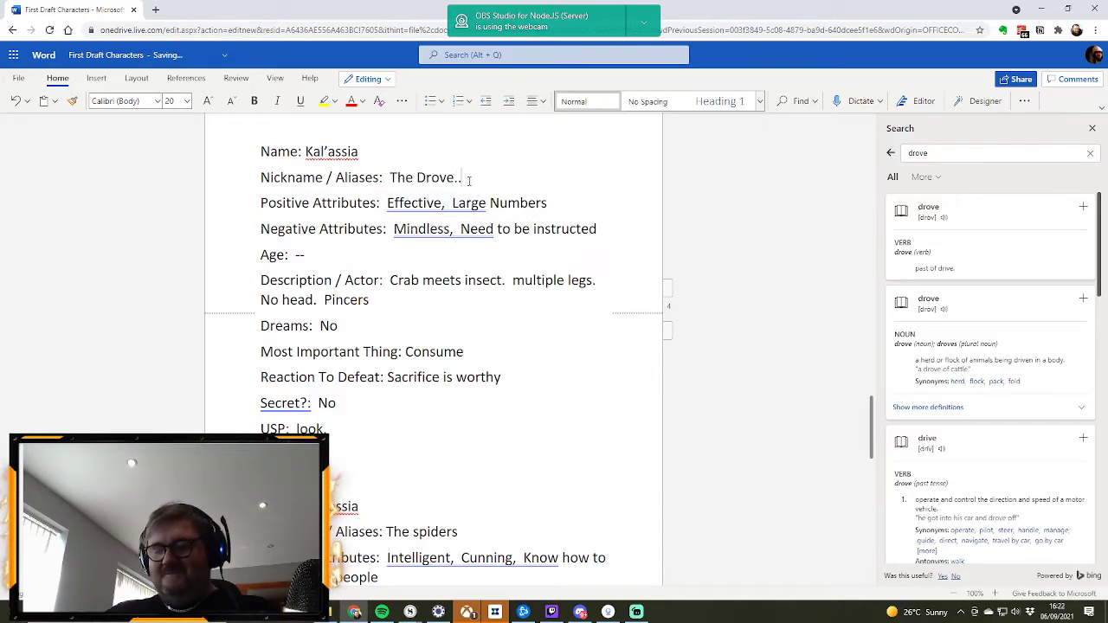
{"action": "type", "text": ". the clac"}
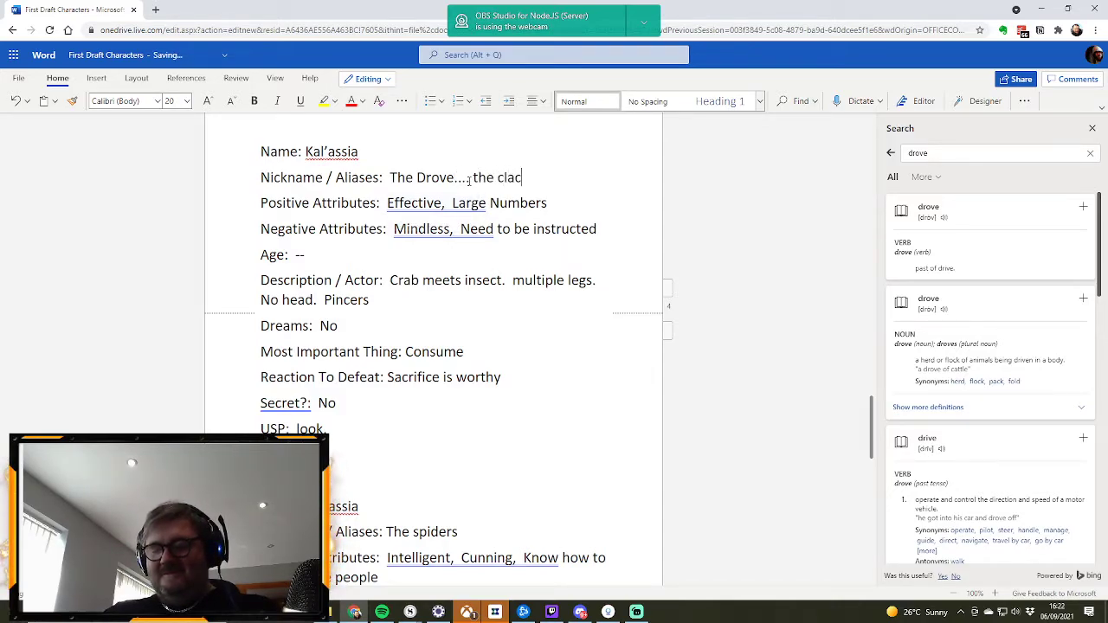
{"action": "type", "text": "k"}
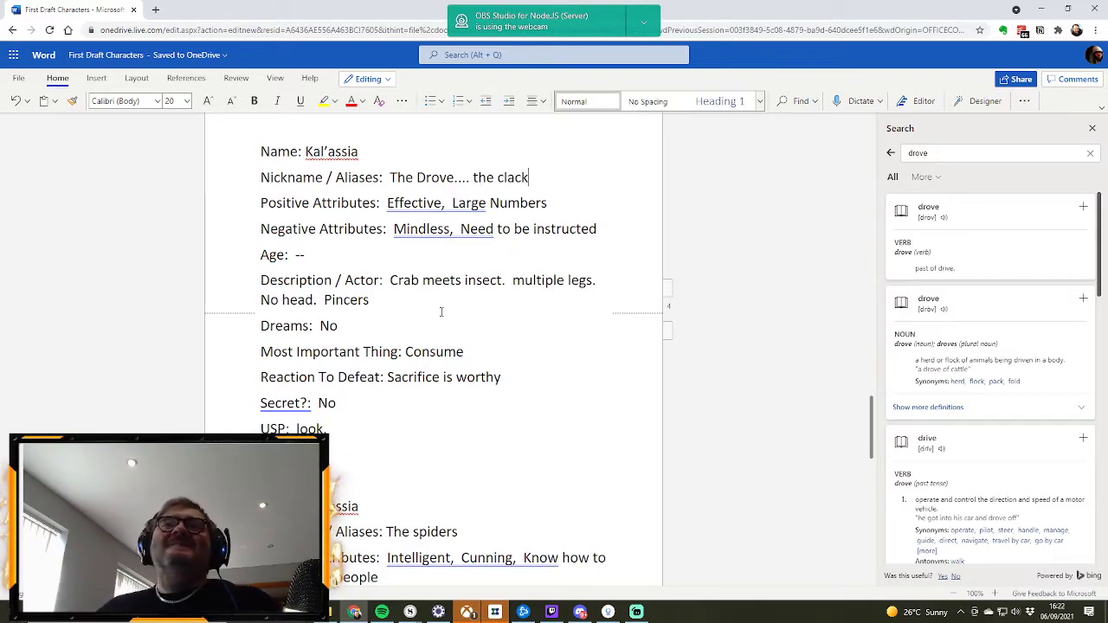
Step: Review the Jai'assia, Kal'assia and Lord Quentin profiles, including their attributes, dreams and reactions to defeat
{"action": "scroll", "coordinate": [442, 327], "scroll_direction": "down", "scroll_amount": 1}
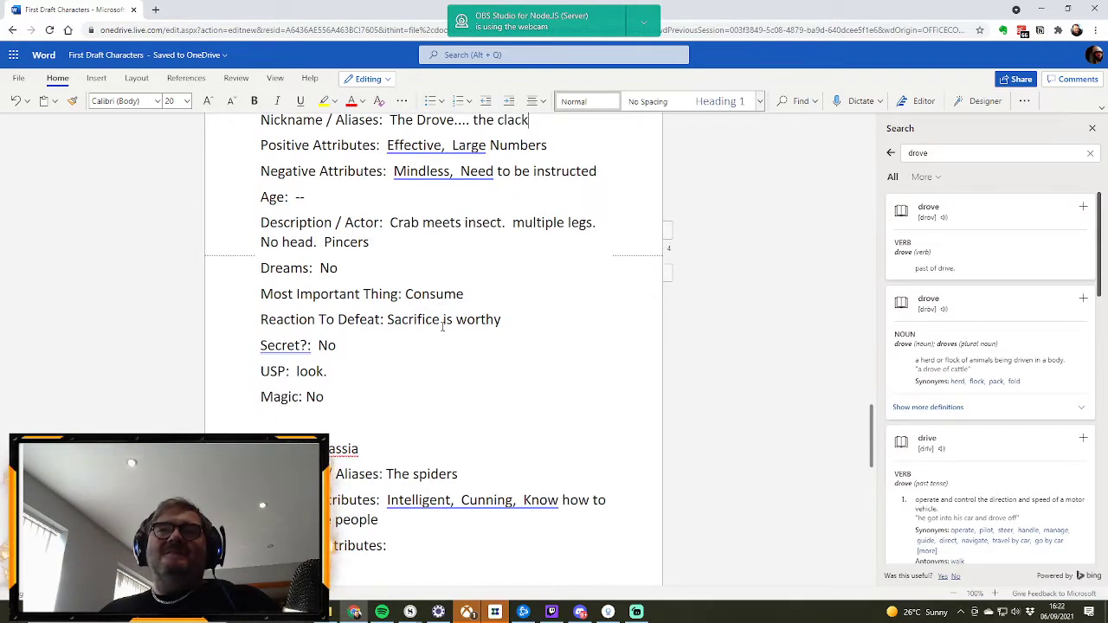
{"action": "scroll", "coordinate": [443, 328], "scroll_direction": "down", "scroll_amount": 3}
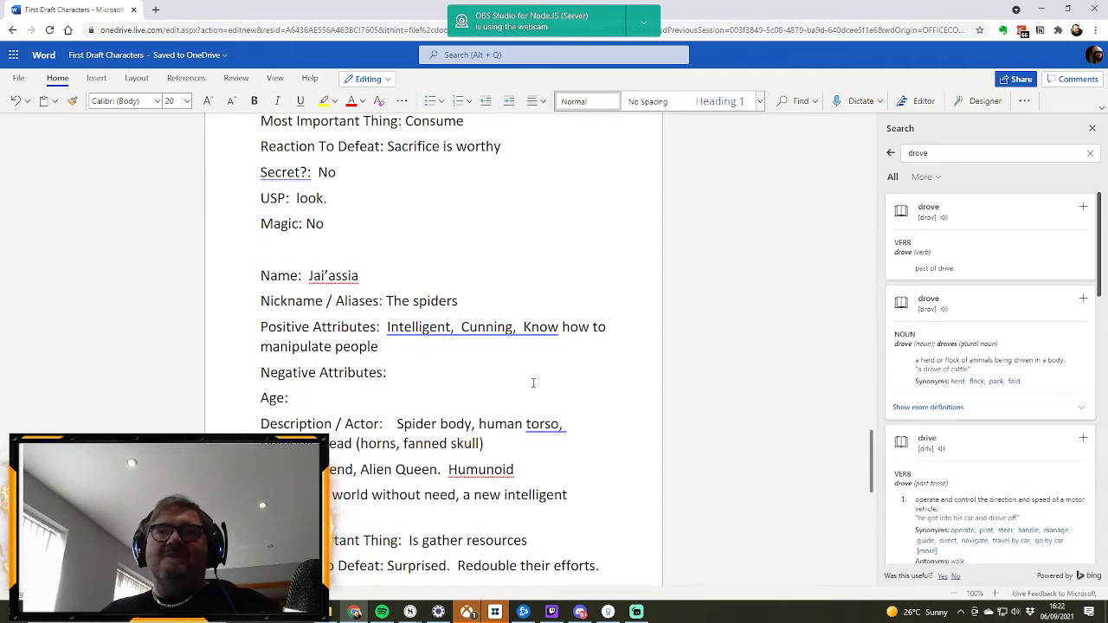
{"action": "scroll", "coordinate": [533, 382], "scroll_direction": "down", "scroll_amount": 2}
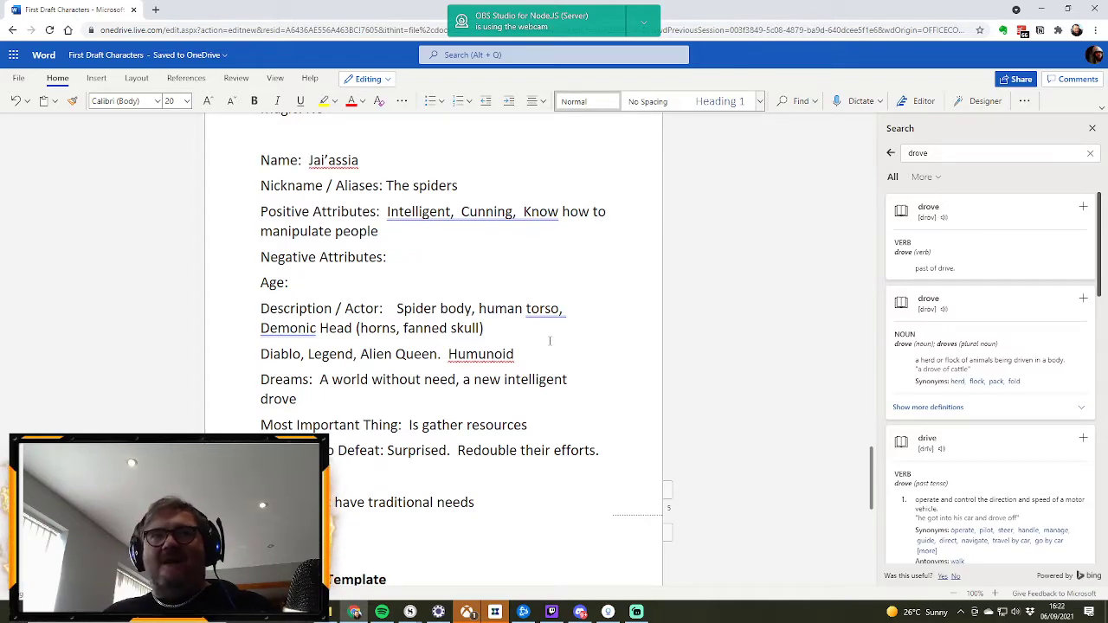
{"action": "scroll", "coordinate": [549, 341], "scroll_direction": "down", "scroll_amount": 3}
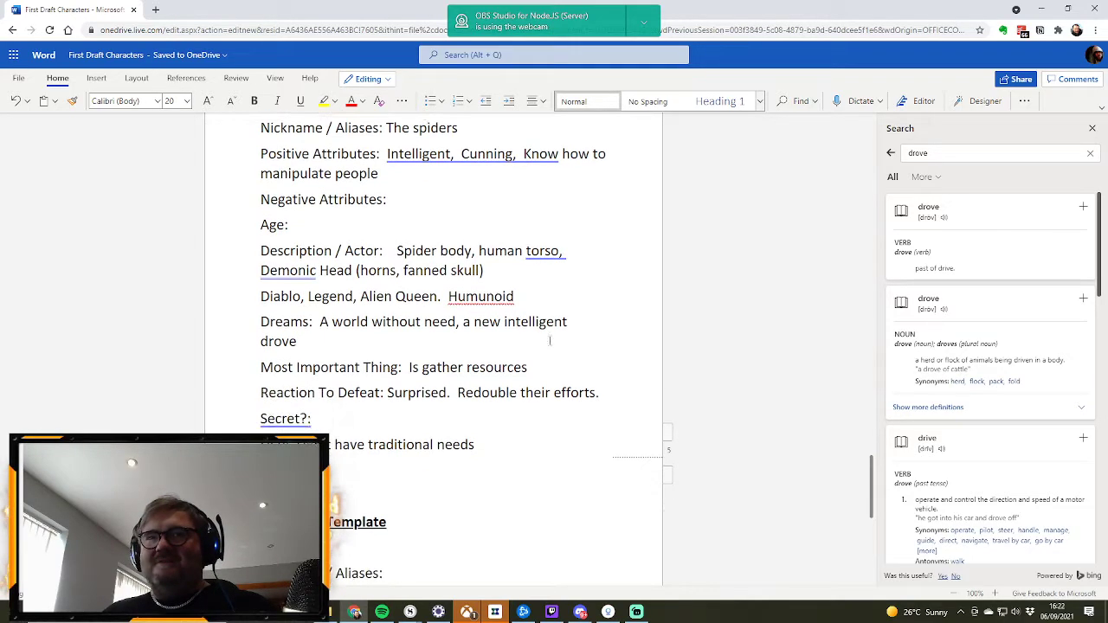
{"action": "scroll", "coordinate": [548, 341], "scroll_direction": "up", "scroll_amount": 2}
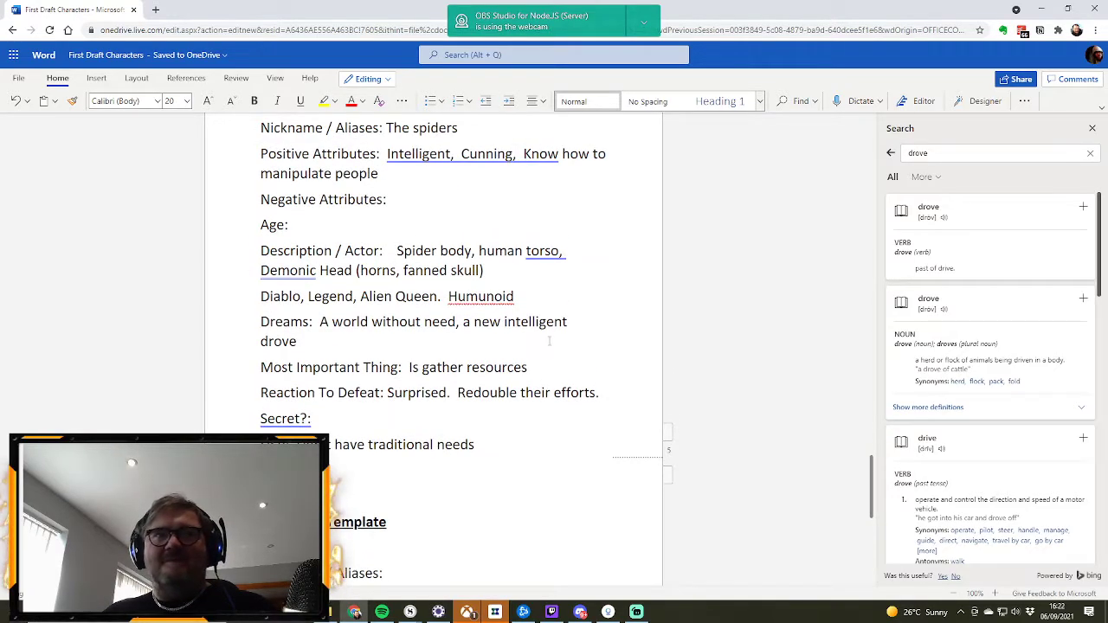
{"action": "scroll", "coordinate": [549, 341], "scroll_direction": "down", "scroll_amount": 3}
{"action": "scroll", "coordinate": [549, 341], "scroll_direction": "up", "scroll_amount": 10}
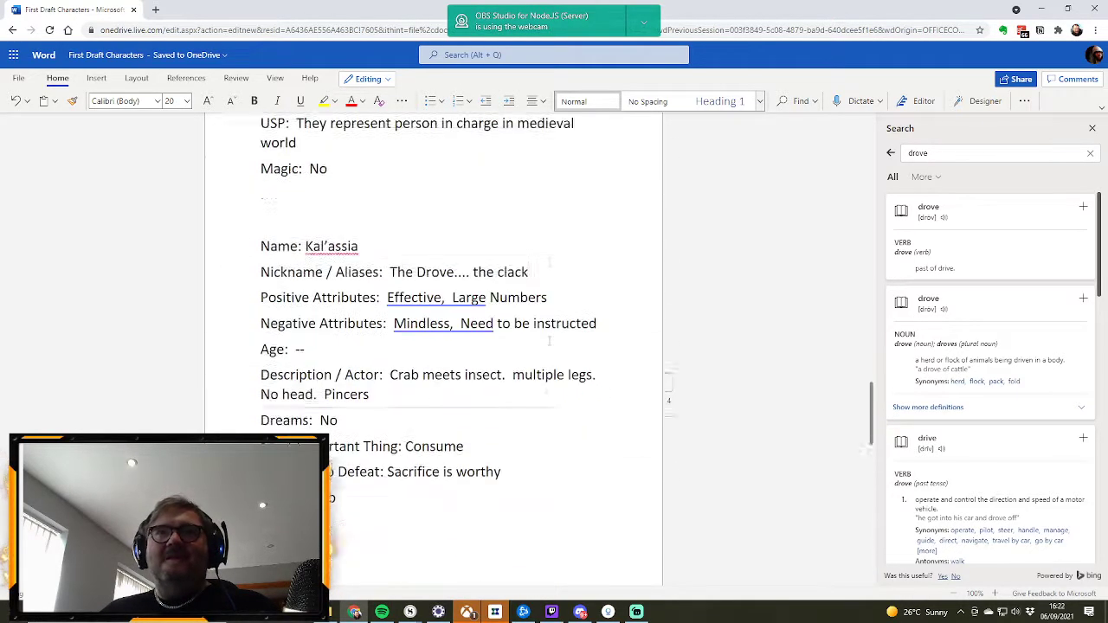
{"action": "scroll", "coordinate": [512, 295], "scroll_direction": "up", "scroll_amount": 4}
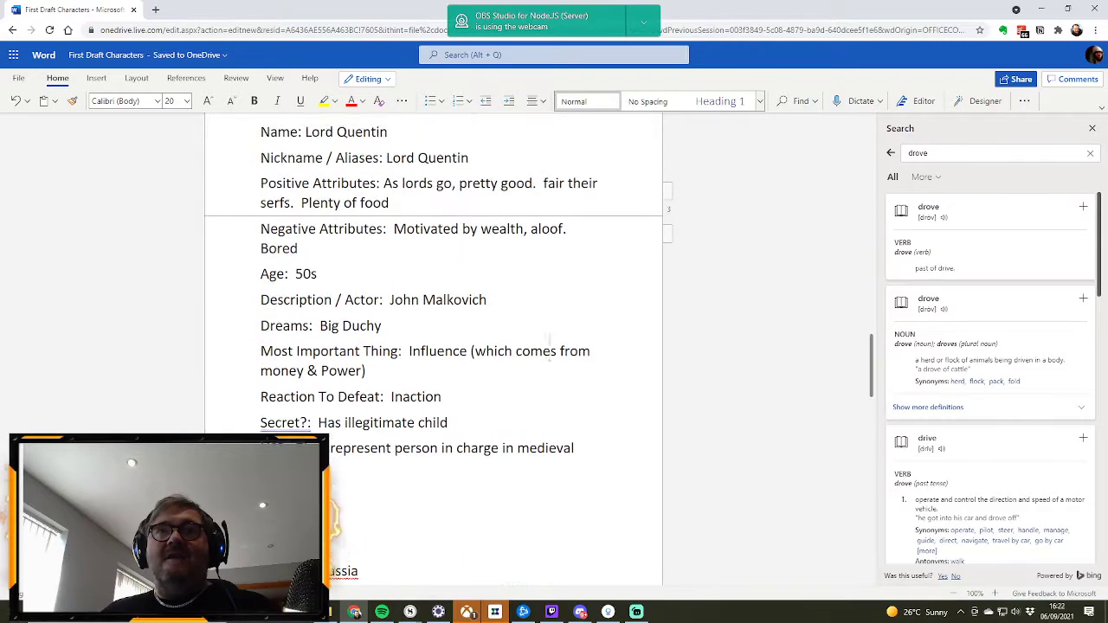
{"action": "scroll", "coordinate": [511, 294], "scroll_direction": "down", "scroll_amount": 1}
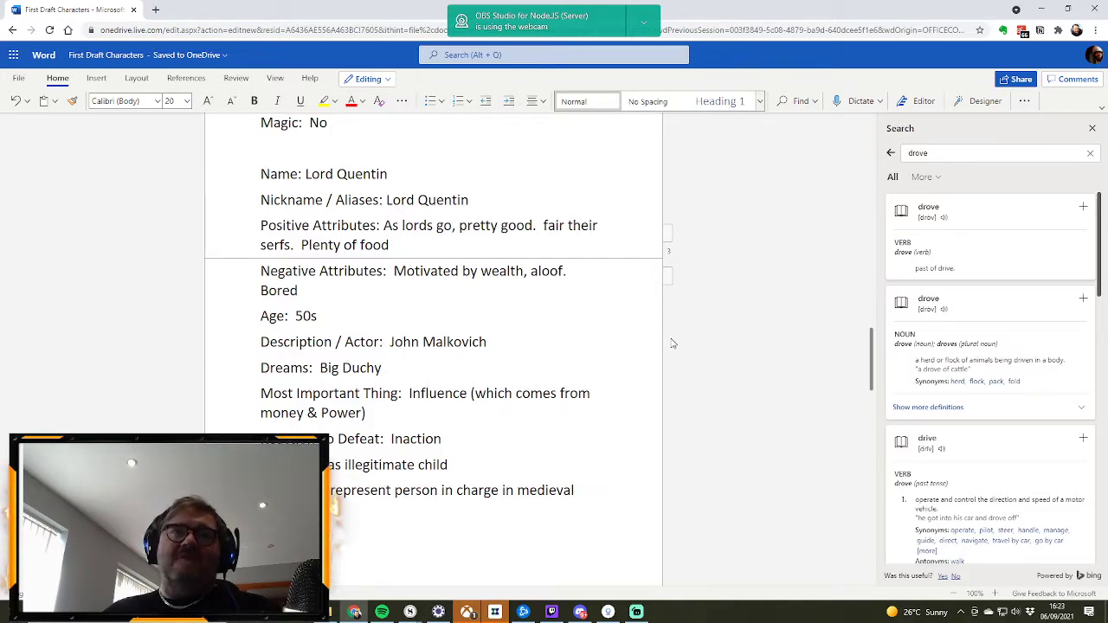
{"action": "scroll", "coordinate": [577, 341], "scroll_direction": "down", "scroll_amount": 3}
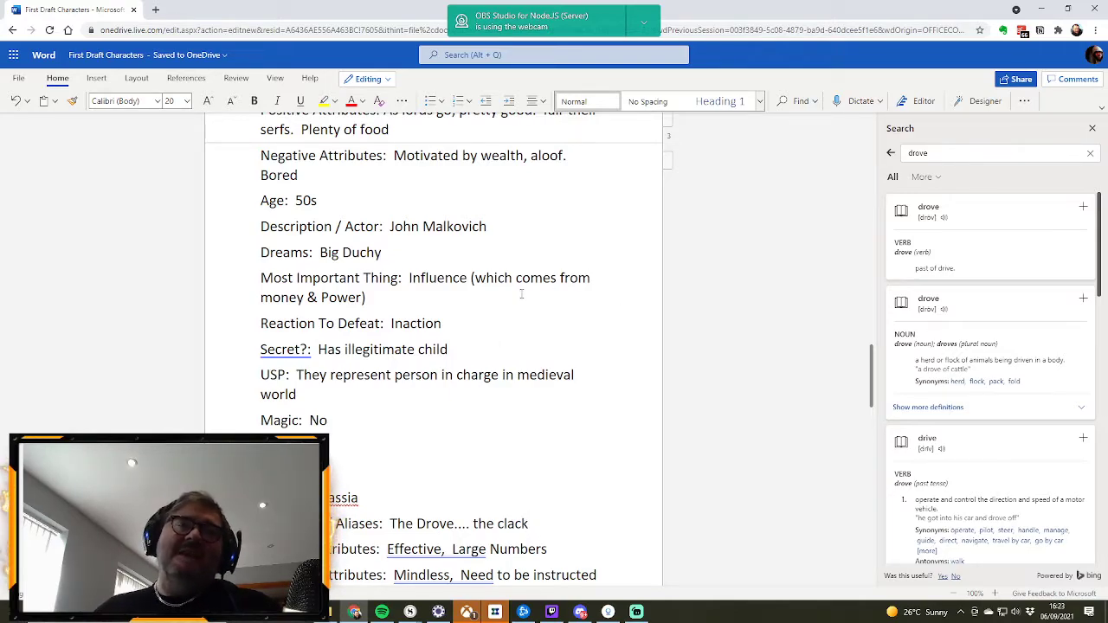
{"action": "scroll", "coordinate": [519, 299], "scroll_direction": "up", "scroll_amount": 5}
{"action": "scroll", "coordinate": [525, 285], "scroll_direction": "up", "scroll_amount": 2}
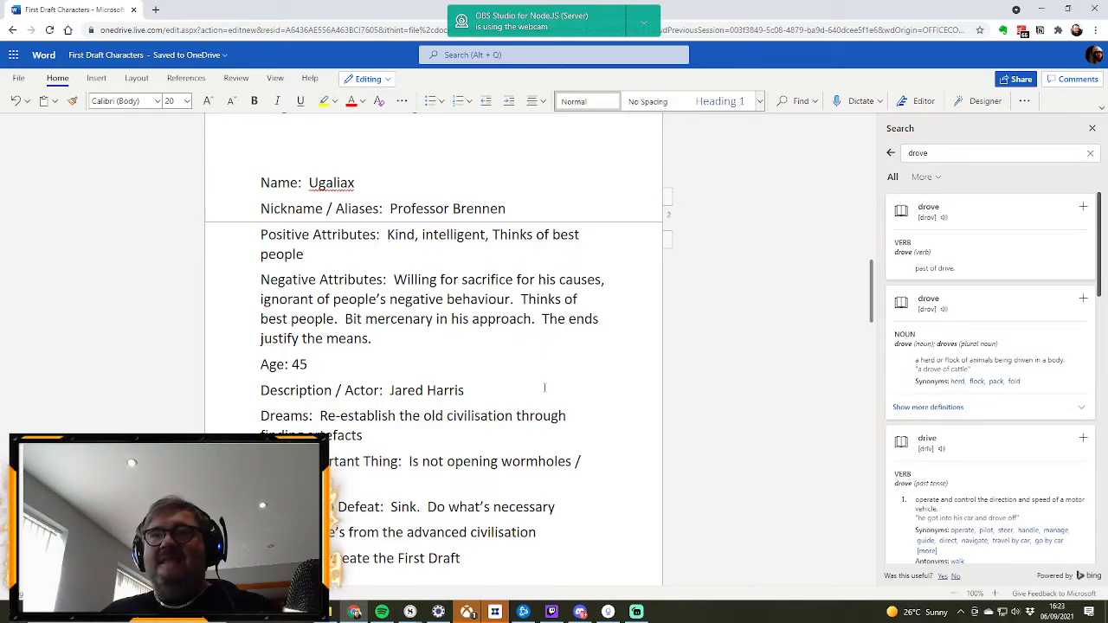
Step: Read through the Ugaliax profile, from his attributes down to his secret and USP
{"action": "scroll", "coordinate": [532, 368], "scroll_direction": "down", "scroll_amount": 1}
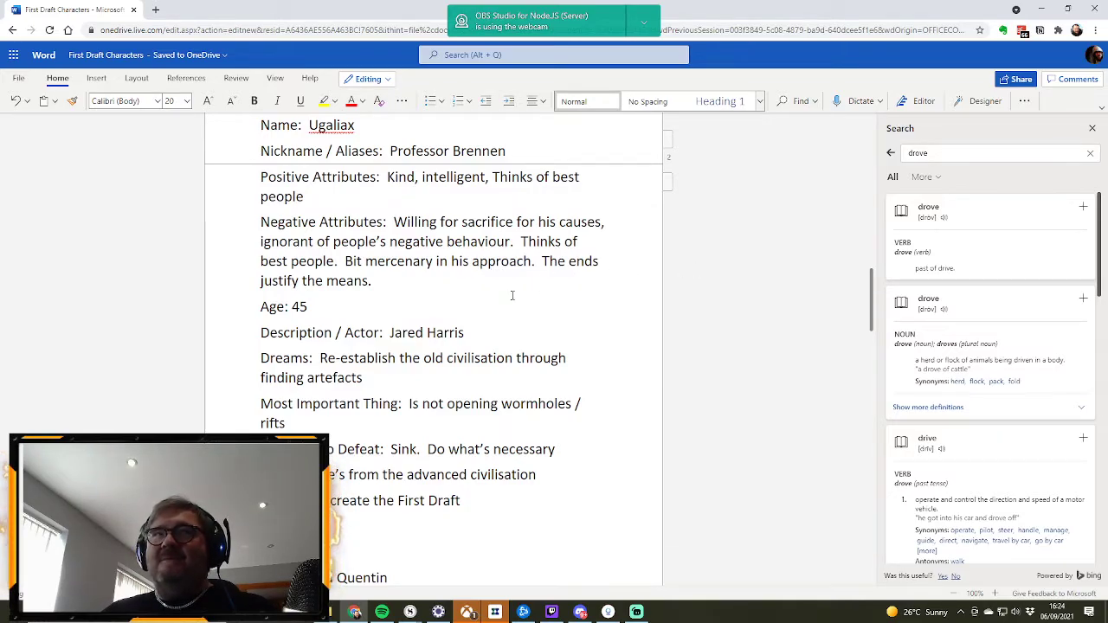
{"action": "scroll", "coordinate": [512, 295], "scroll_direction": "up", "scroll_amount": 7}
{"action": "scroll", "coordinate": [512, 295], "scroll_direction": "down", "scroll_amount": 5}
{"action": "scroll", "coordinate": [512, 295], "scroll_direction": "down", "scroll_amount": 5}
{"action": "scroll", "coordinate": [512, 295], "scroll_direction": "up", "scroll_amount": 3}
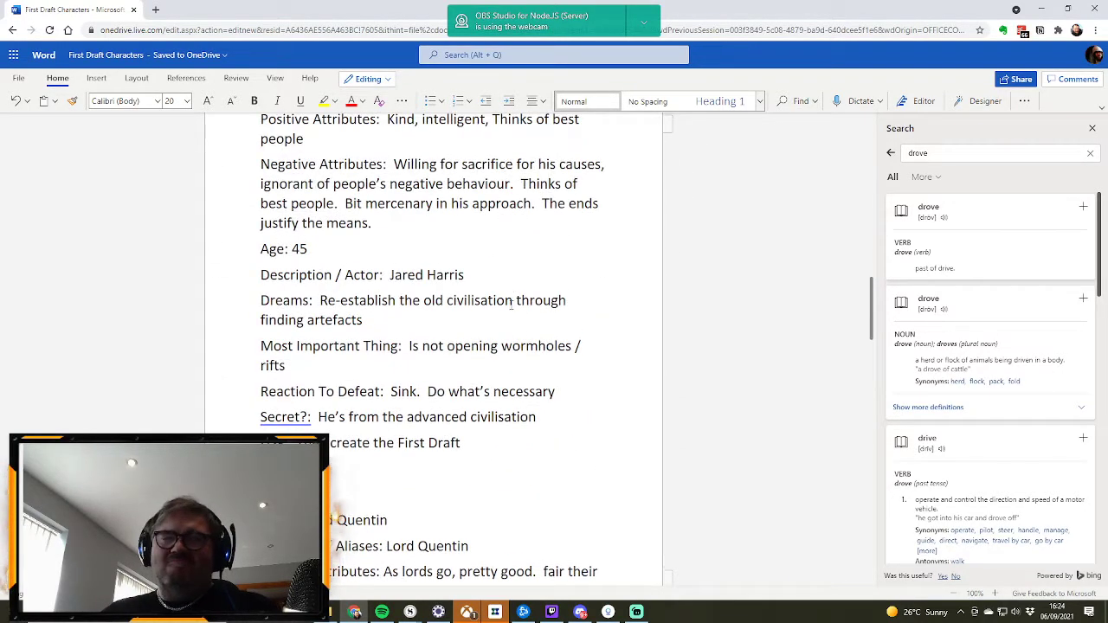
{"action": "scroll", "coordinate": [511, 303], "scroll_direction": "up", "scroll_amount": 2}
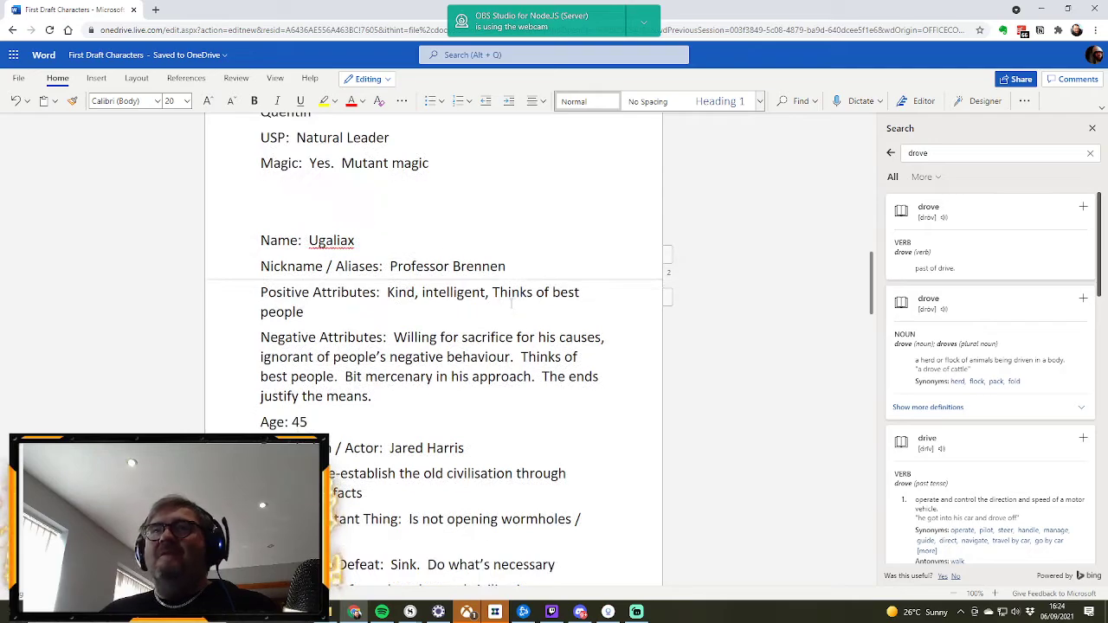
{"action": "scroll", "coordinate": [512, 303], "scroll_direction": "up", "scroll_amount": 2}
{"action": "scroll", "coordinate": [512, 303], "scroll_direction": "down", "scroll_amount": 3}
{"action": "scroll", "coordinate": [512, 298], "scroll_direction": "up", "scroll_amount": 1}
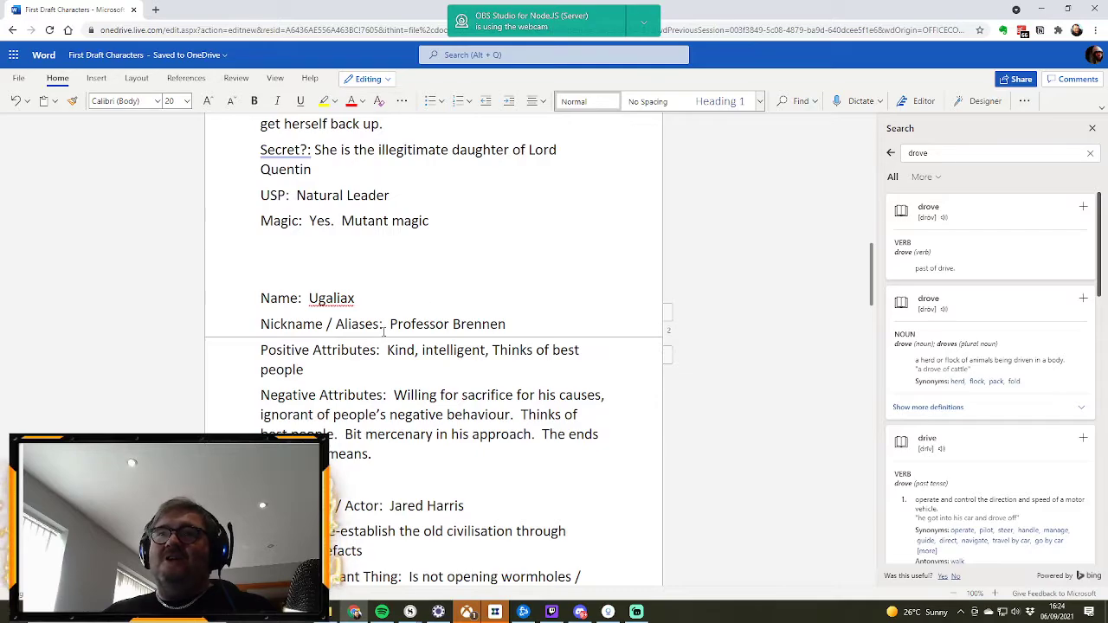
{"action": "scroll", "coordinate": [527, 323], "scroll_direction": "up", "scroll_amount": 3}
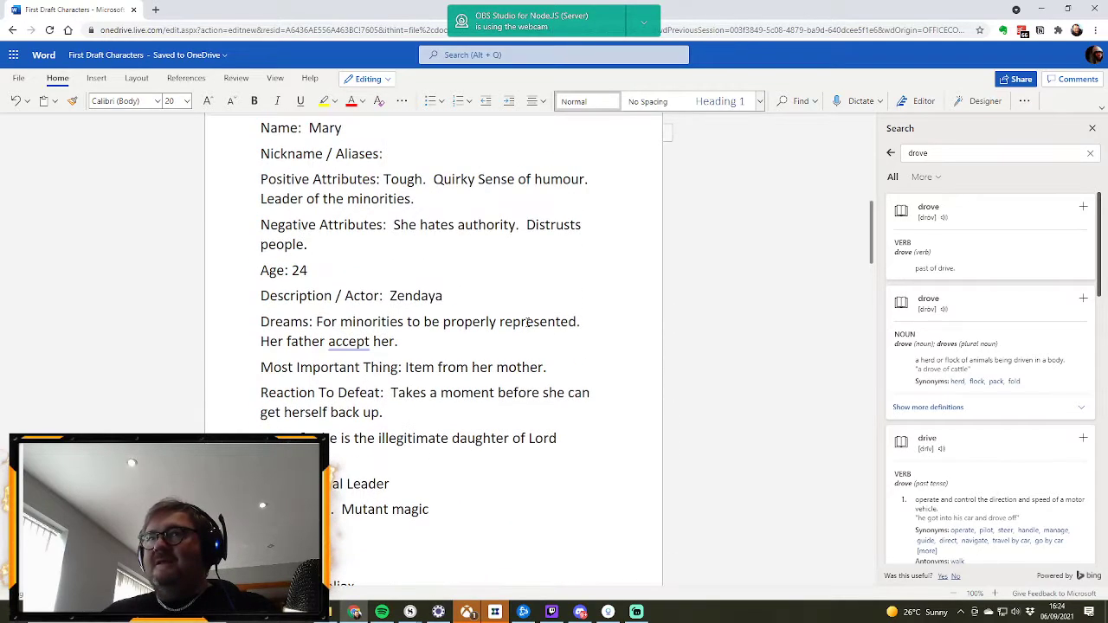
{"action": "scroll", "coordinate": [527, 322], "scroll_direction": "up", "scroll_amount": 6}
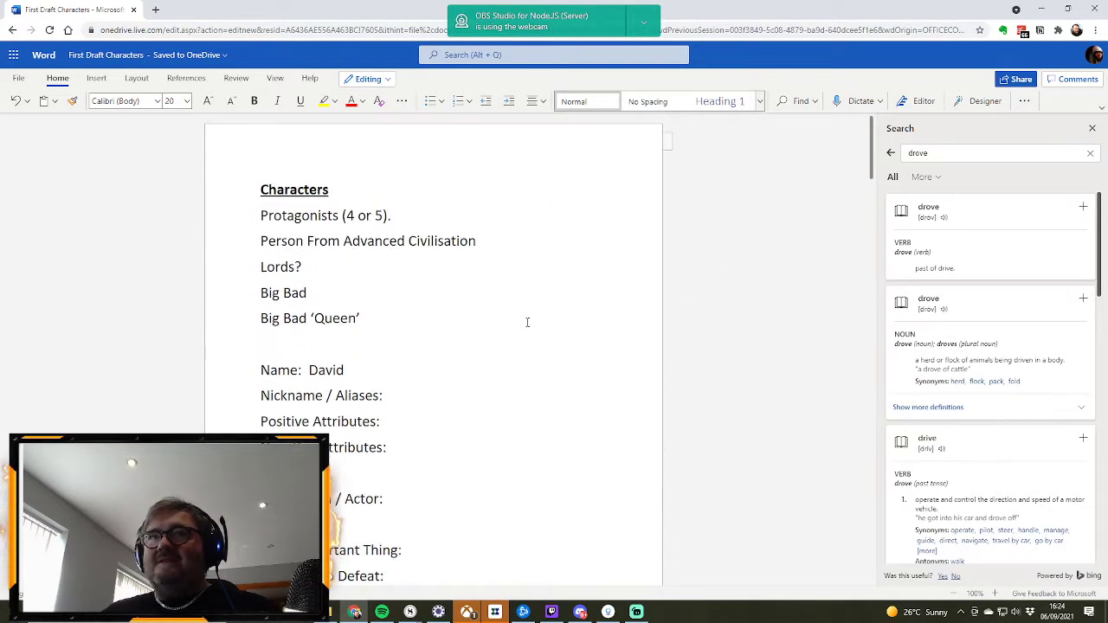
{"action": "scroll", "coordinate": [527, 322], "scroll_direction": "down", "scroll_amount": 5}
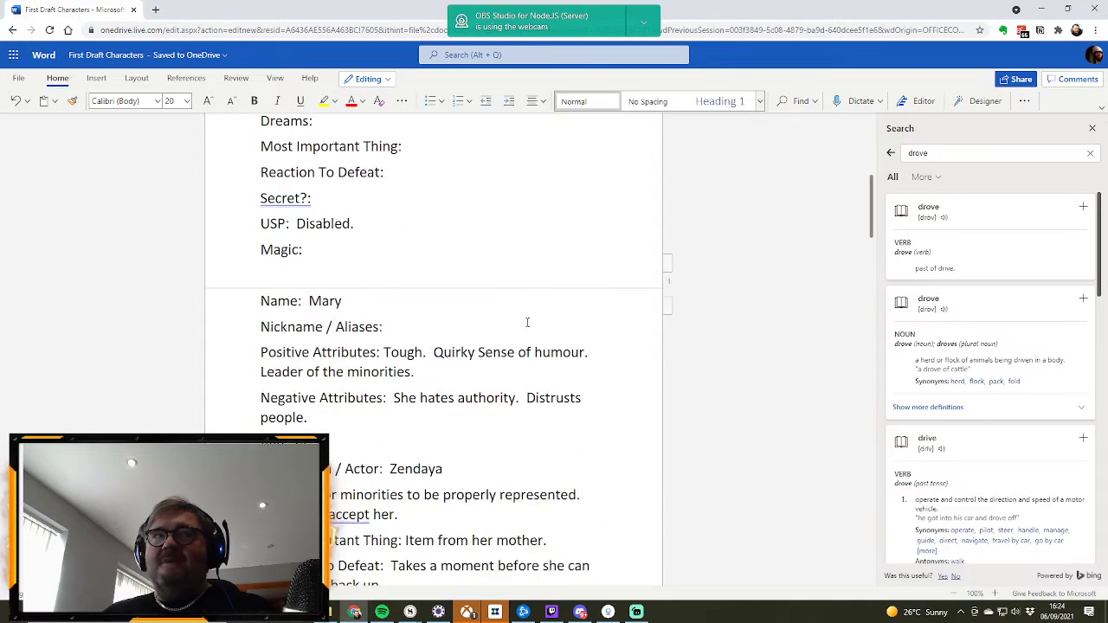
{"action": "scroll", "coordinate": [527, 322], "scroll_direction": "up", "scroll_amount": 1}
{"action": "scroll", "coordinate": [527, 322], "scroll_direction": "down", "scroll_amount": 3}
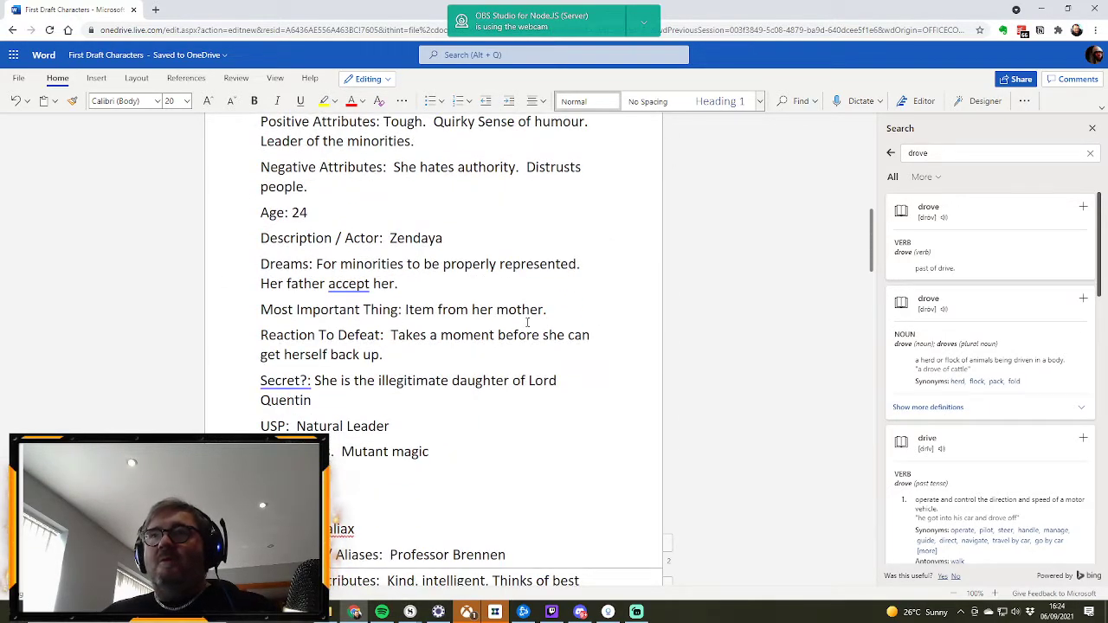
{"action": "scroll", "coordinate": [528, 322], "scroll_direction": "down", "scroll_amount": 2}
{"action": "scroll", "coordinate": [527, 322], "scroll_direction": "up", "scroll_amount": 2}
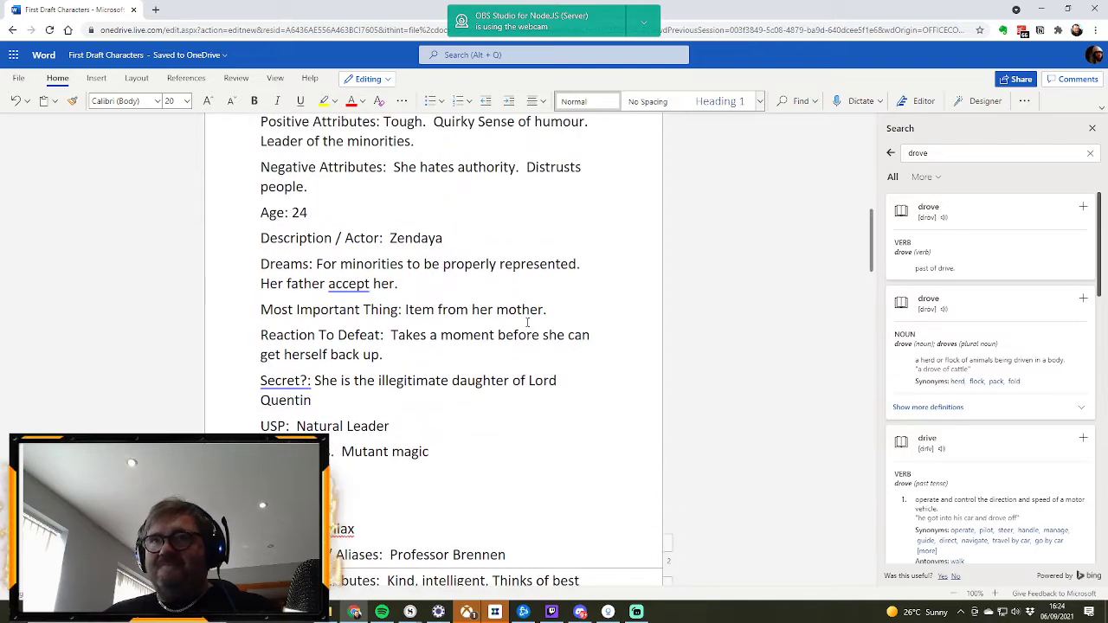
{"action": "scroll", "coordinate": [527, 322], "scroll_direction": "up", "scroll_amount": 3}
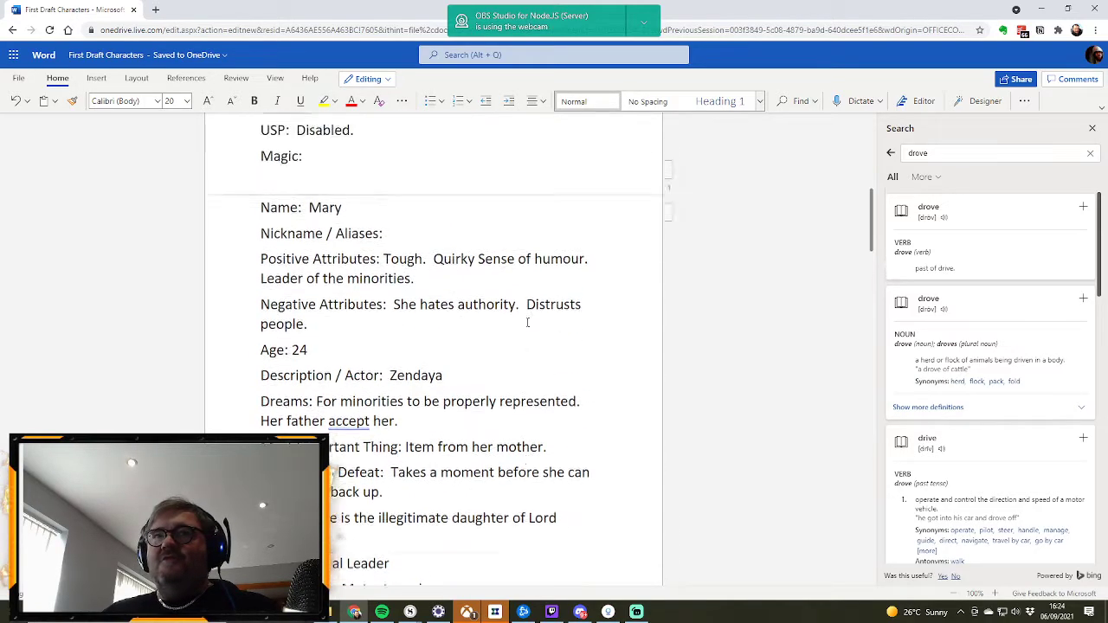
{"action": "scroll", "coordinate": [349, 263], "scroll_direction": "up", "scroll_amount": 5}
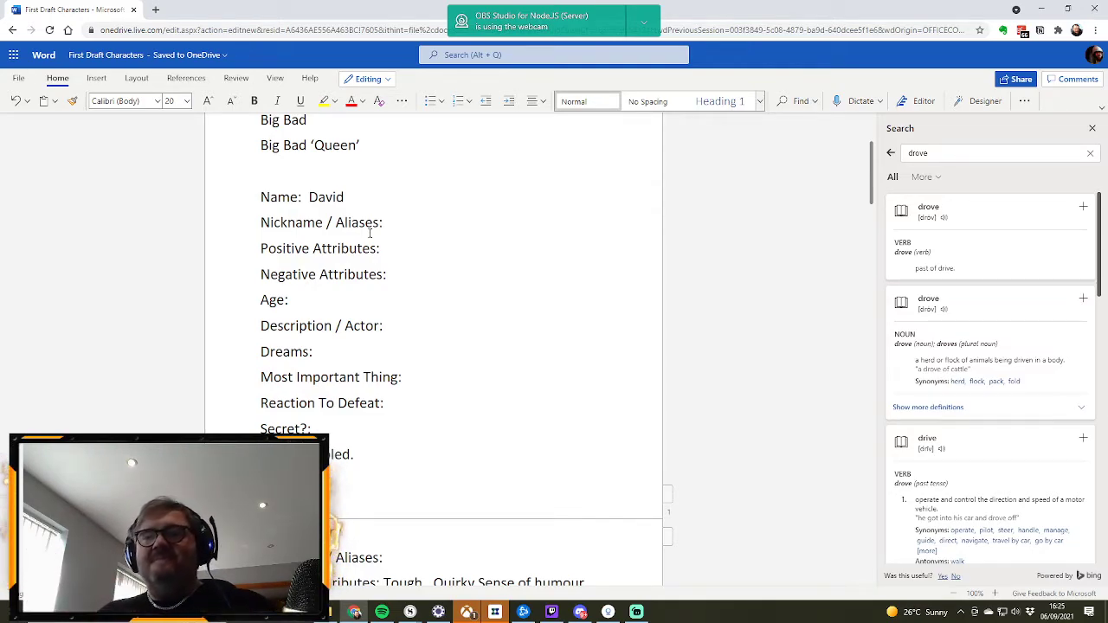
{"action": "scroll", "coordinate": [401, 287], "scroll_direction": "up", "scroll_amount": 5}
{"action": "scroll", "coordinate": [425, 300], "scroll_direction": "down", "scroll_amount": 10}
{"action": "scroll", "coordinate": [425, 299], "scroll_direction": "up", "scroll_amount": 3}
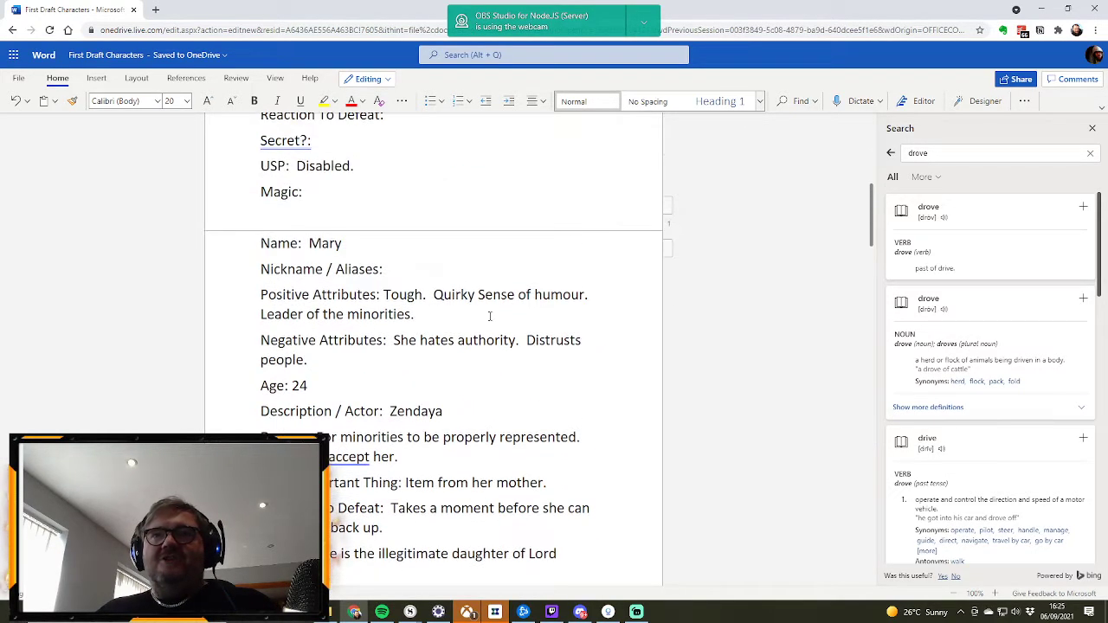
{"action": "scroll", "coordinate": [490, 317], "scroll_direction": "down", "scroll_amount": 2}
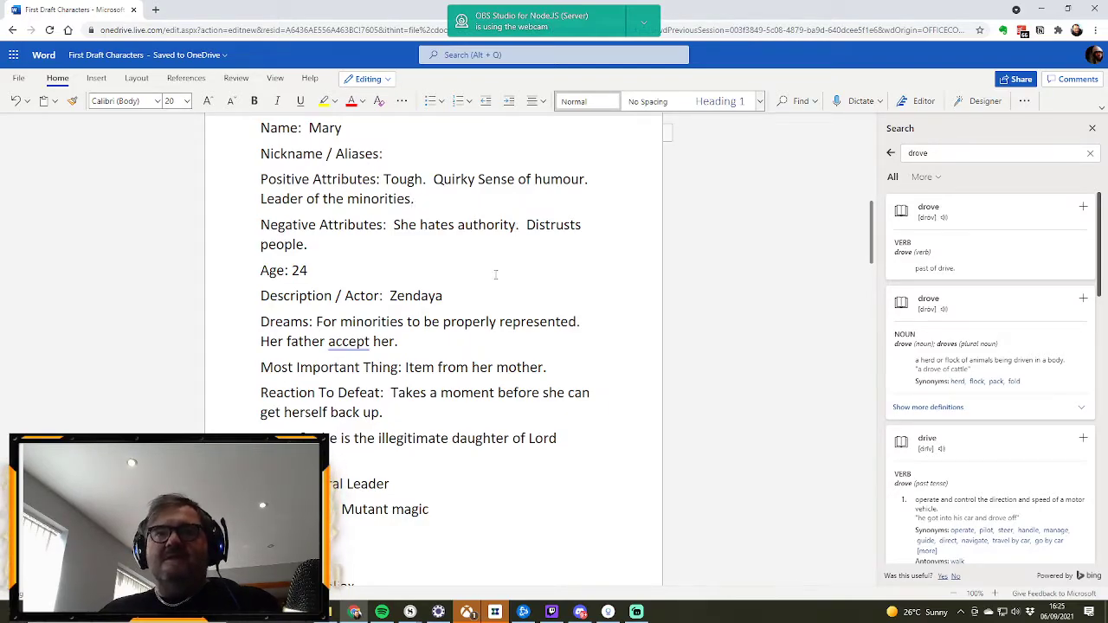
{"action": "scroll", "coordinate": [496, 275], "scroll_direction": "up", "scroll_amount": 5}
{"action": "scroll", "coordinate": [496, 275], "scroll_direction": "up", "scroll_amount": 2}
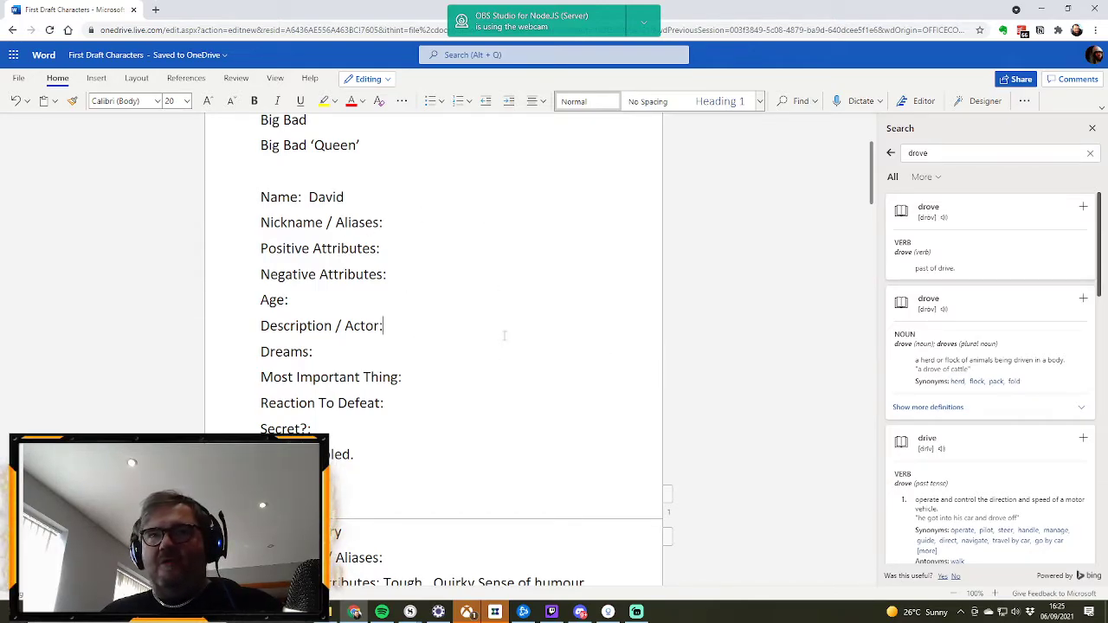
{"action": "left_click", "coordinate": [416, 330]}
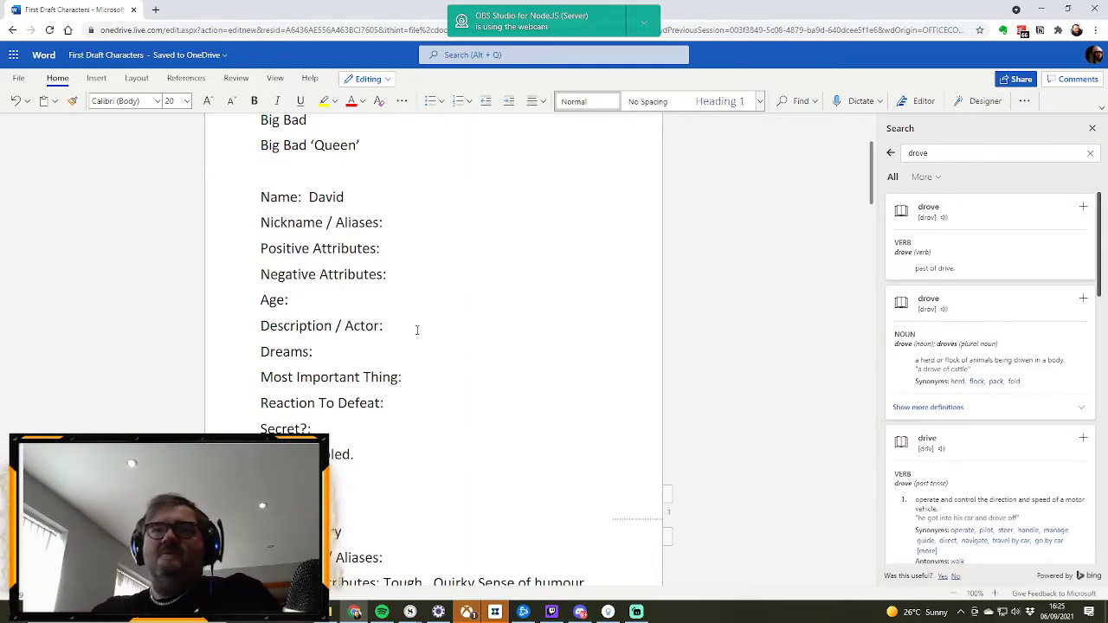
{"action": "type", "text": "Luke Cage"}
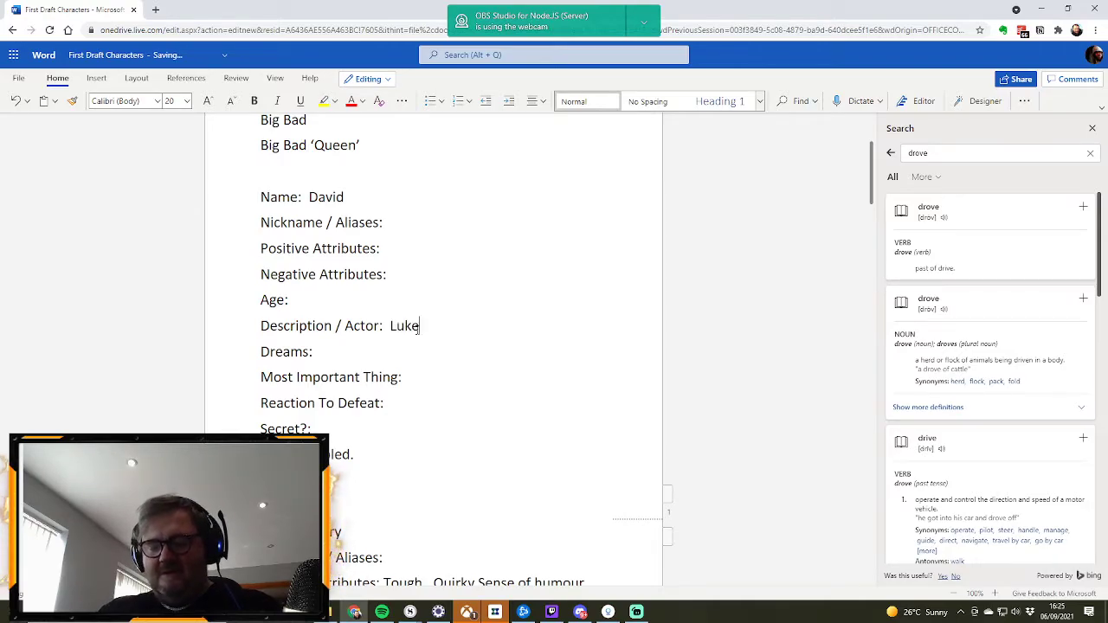
{"action": "left_click", "coordinate": [390, 326]}
{"action": "type", "text": "Netflix"}
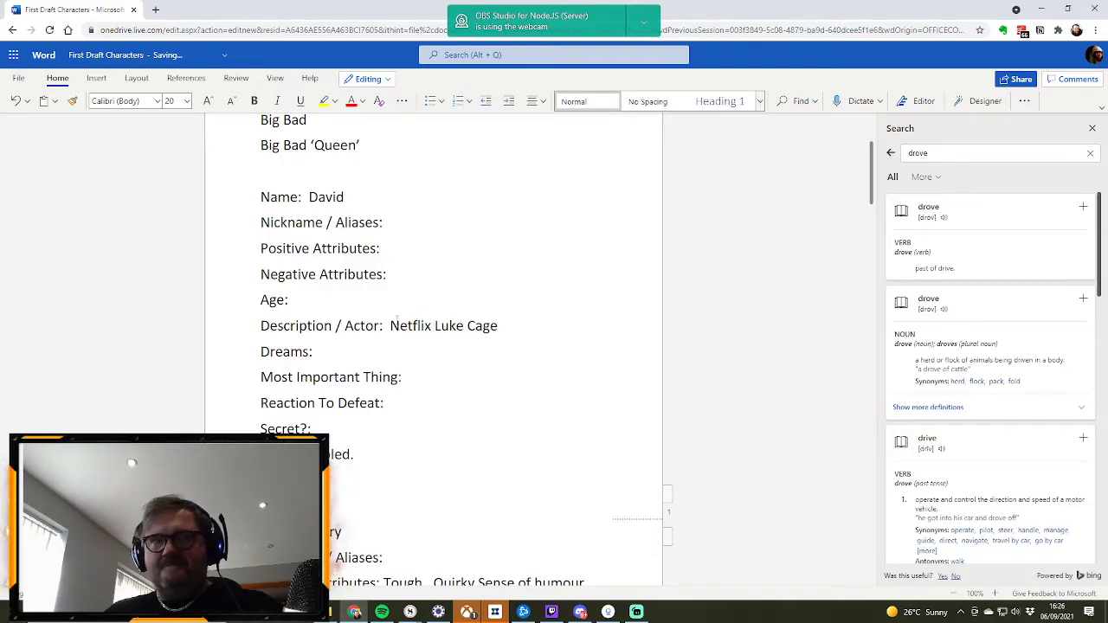
{"action": "left_click", "coordinate": [400, 249]}
{"action": "type", "text": "Hard worker"}
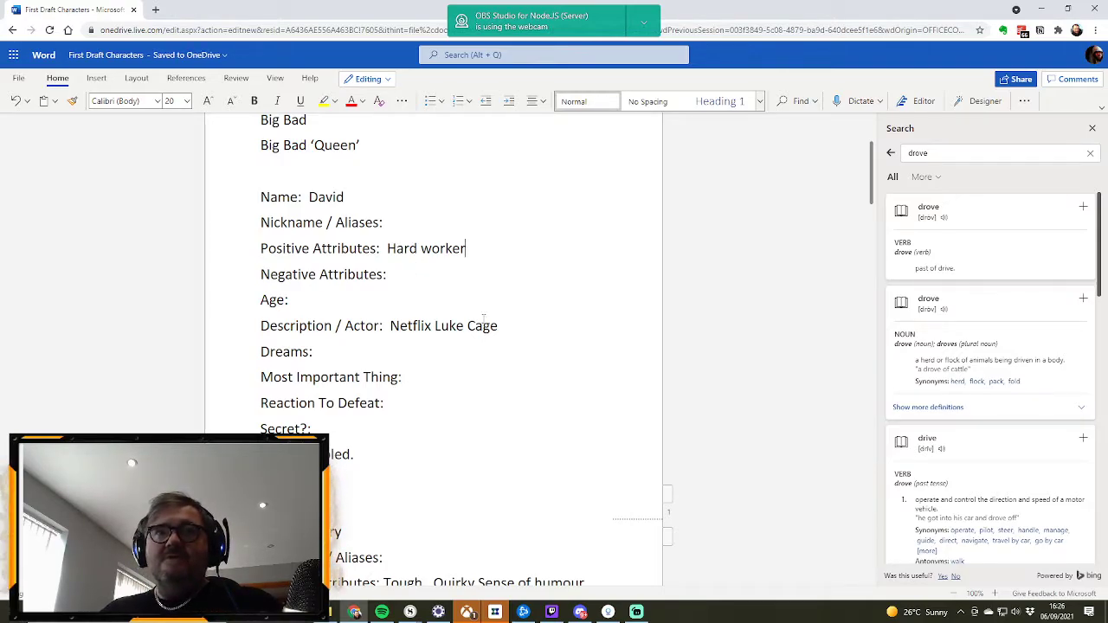
Step: Extend David's Description / Actor entry after "Netflix Luke Cage" with the sentence "Lost hand in farming incident"
{"action": "type", "text": "."}
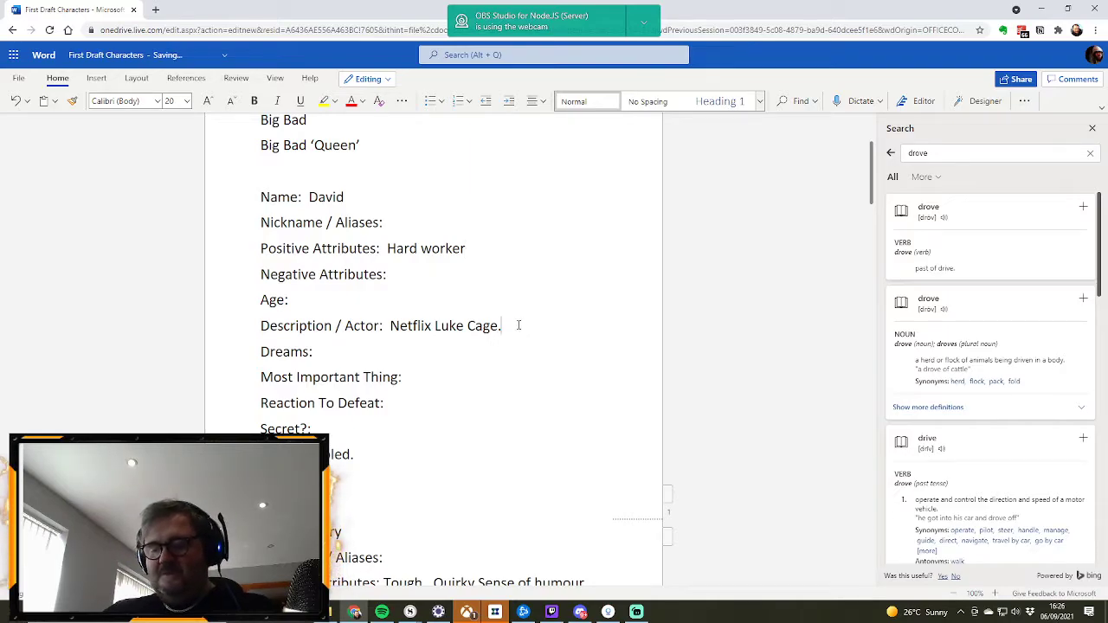
{"action": "type", "text": "  Lost han"}
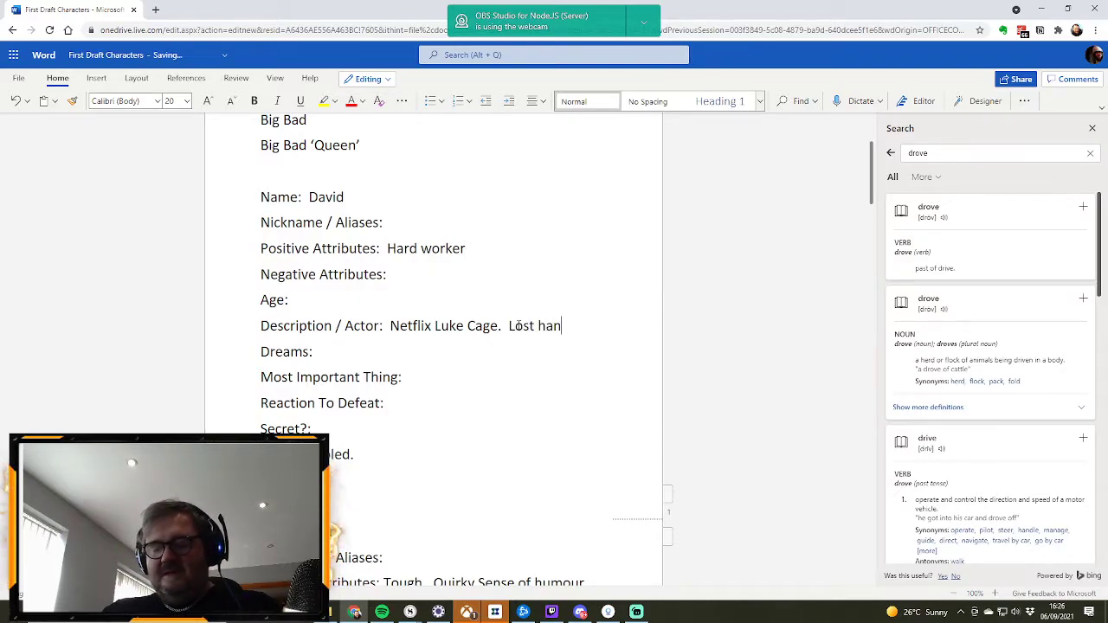
{"action": "type", "text": "d in famring"}
{"action": "key", "text": "BackSpace"}
{"action": "key", "text": "BackSpace"}
{"action": "key", "text": "BackSpace"}
{"action": "key", "text": "BackSpace"}
{"action": "key", "text": "BackSpace"}
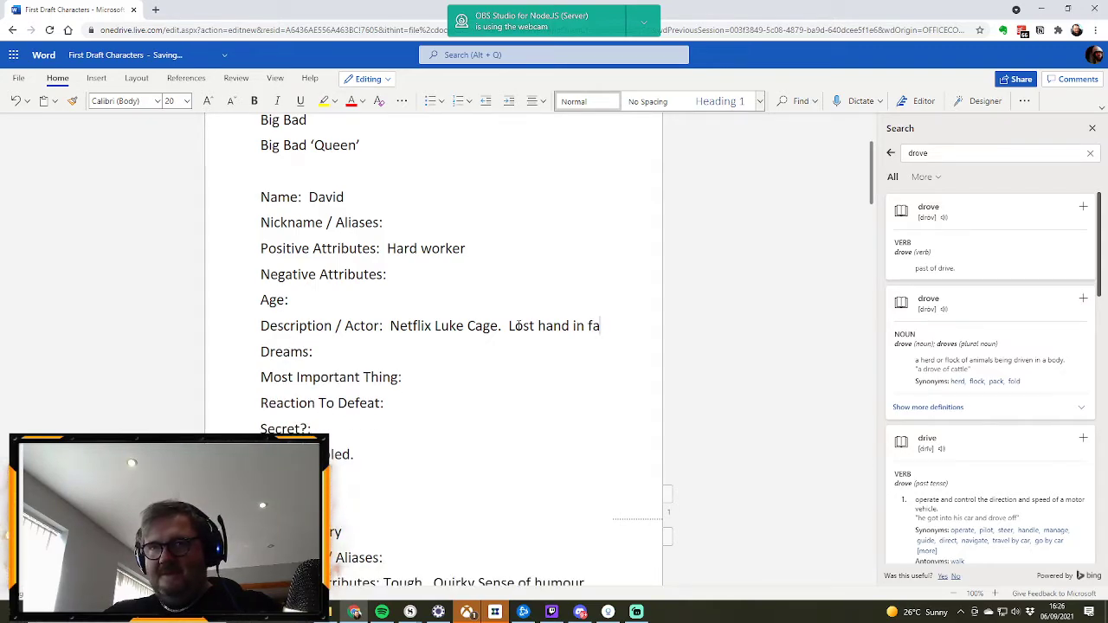
{"action": "type", "text": "rming"}
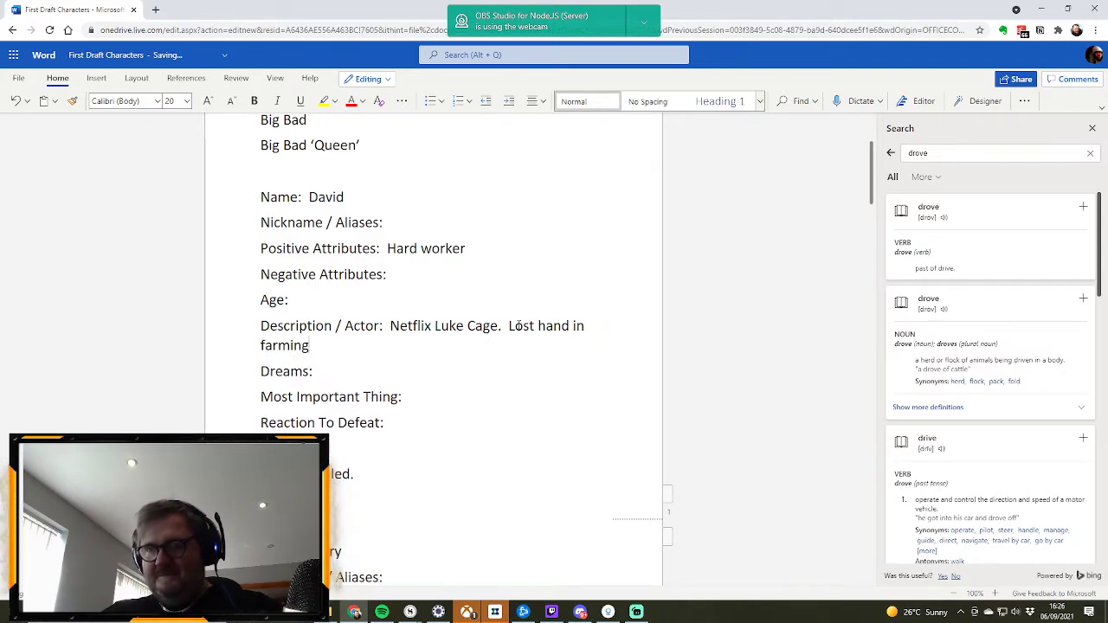
{"action": "type", "text": " incident"}
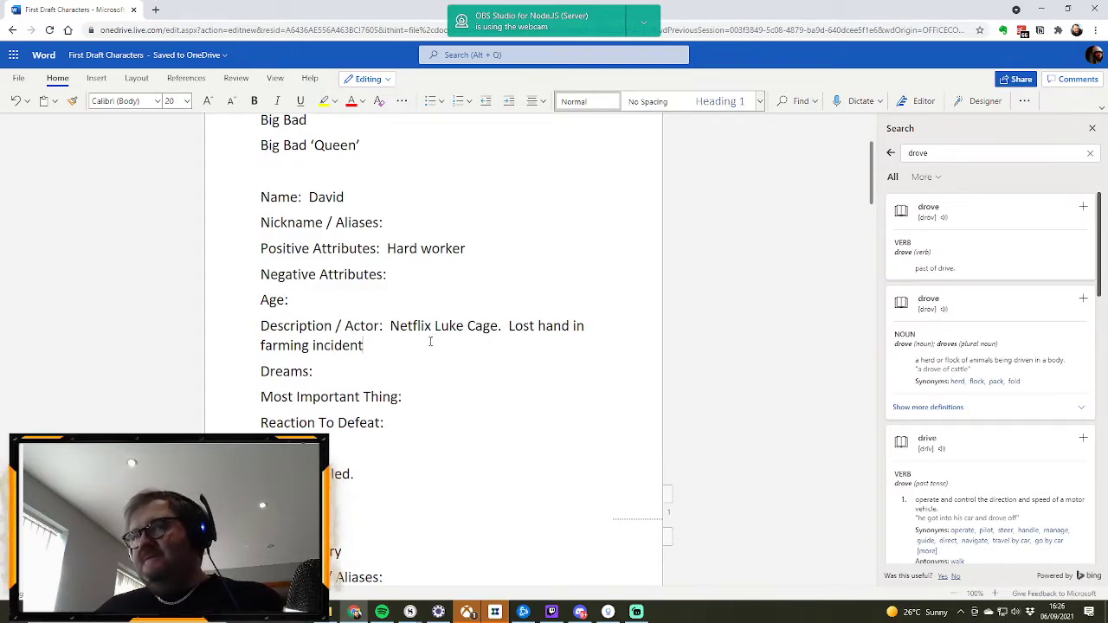
{"action": "left_click", "coordinate": [329, 373]}
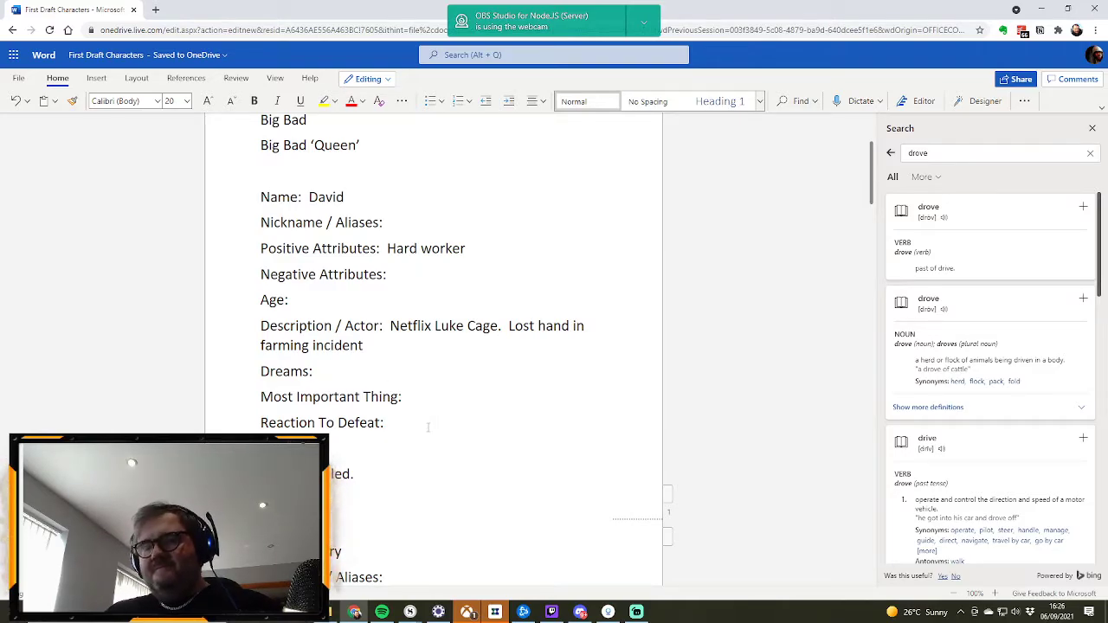
{"action": "type", "text": "Stands t"}
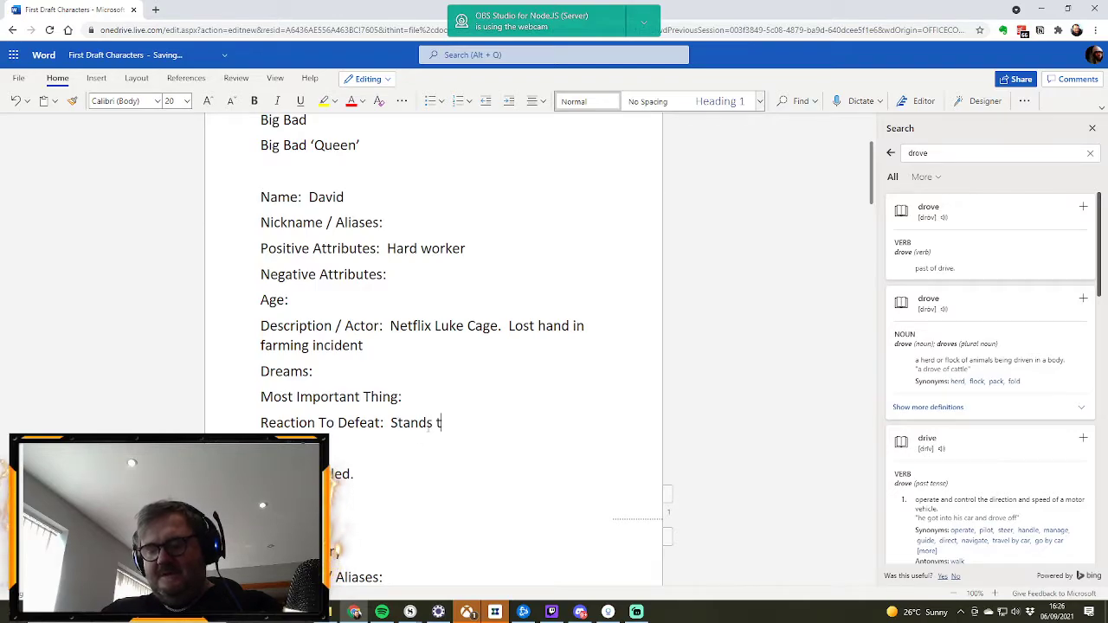
{"action": "type", "text": "all."}
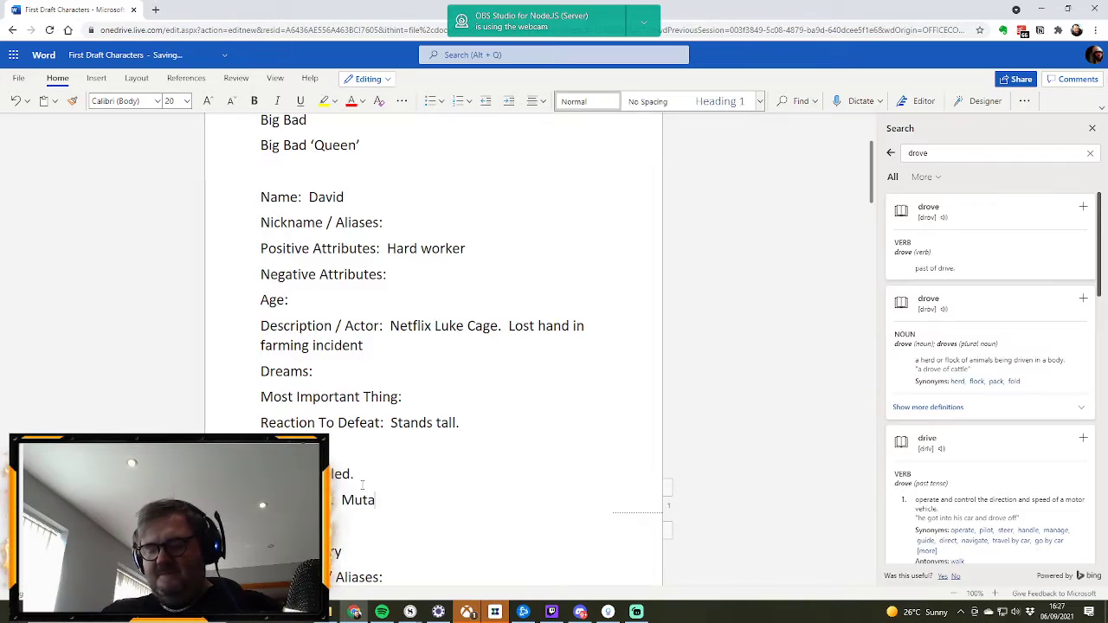
{"action": "type", "text": "magic"}
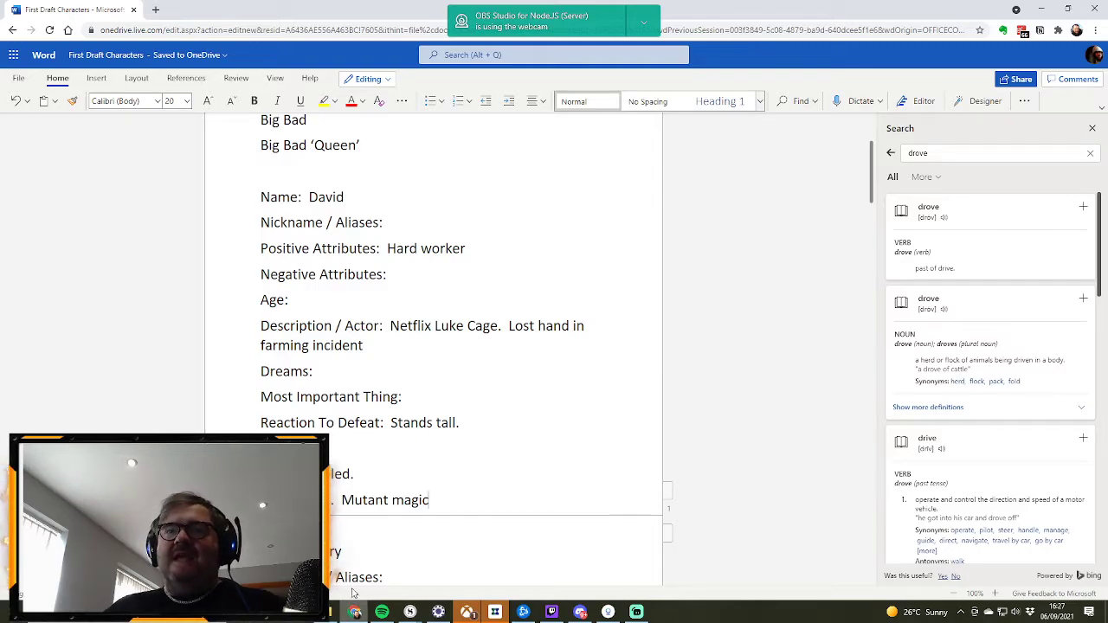
Step: Compare David's partly filled profile with Mary's completed entries, from her attributes down to her USP and magic
{"action": "scroll", "coordinate": [310, 212], "scroll_direction": "down", "scroll_amount": 5}
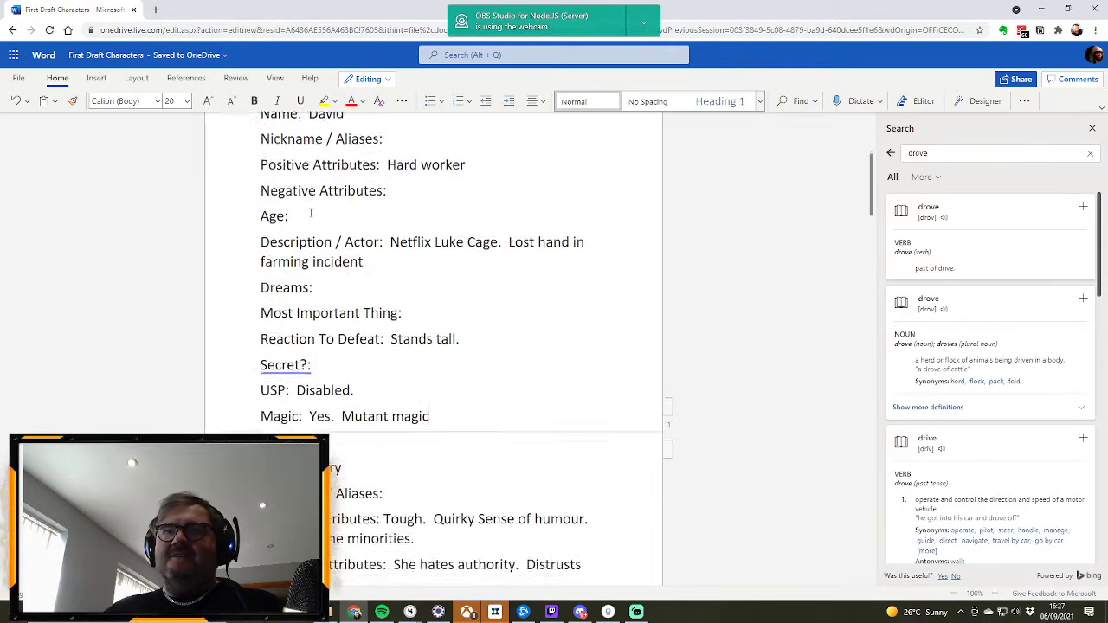
{"action": "scroll", "coordinate": [310, 212], "scroll_direction": "up", "scroll_amount": 4}
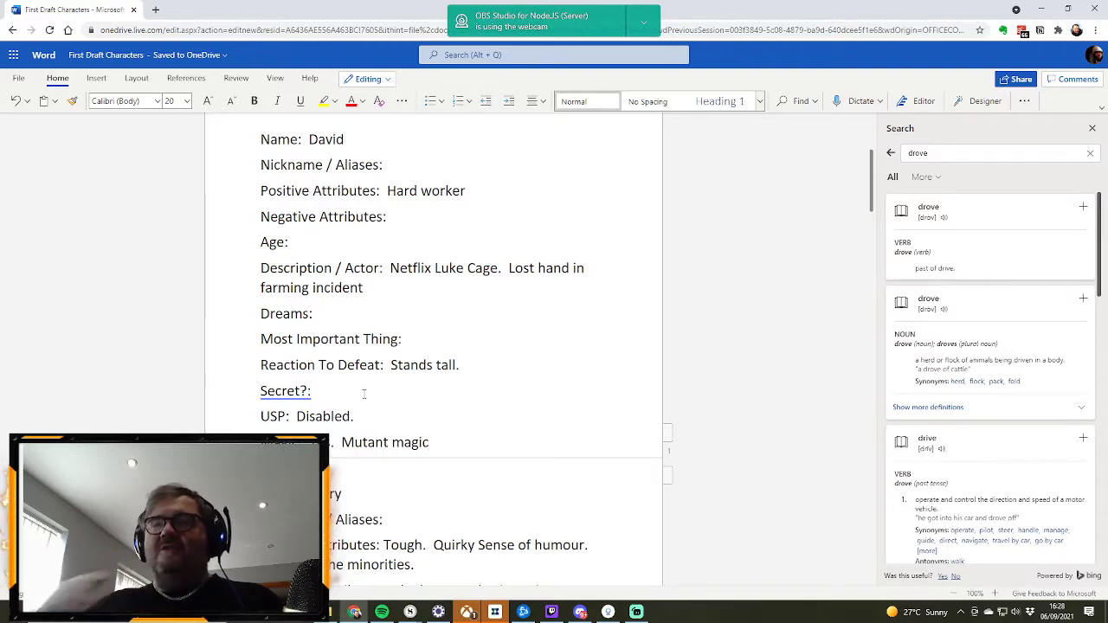
{"action": "scroll", "coordinate": [363, 394], "scroll_direction": "down", "scroll_amount": 2}
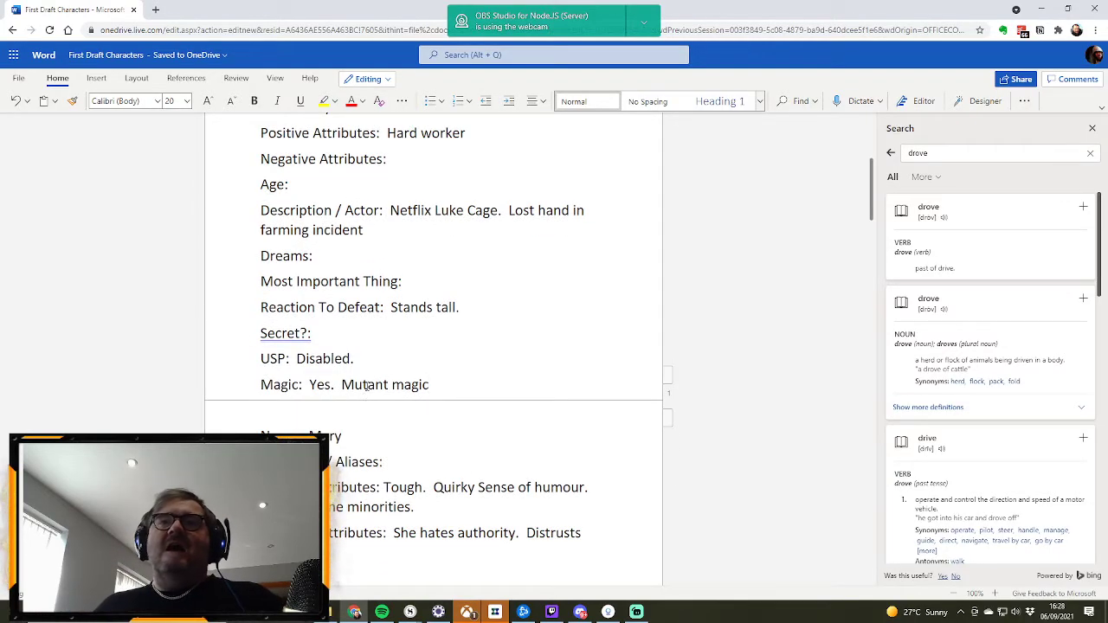
{"action": "scroll", "coordinate": [367, 384], "scroll_direction": "down", "scroll_amount": 2}
{"action": "scroll", "coordinate": [367, 385], "scroll_direction": "down", "scroll_amount": 5}
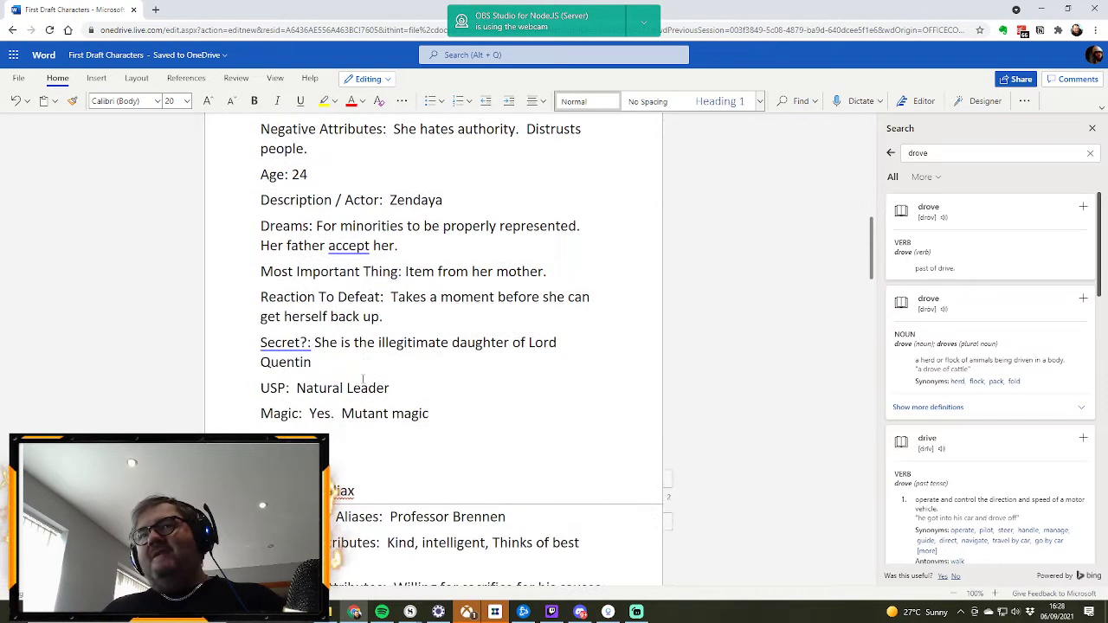
{"action": "scroll", "coordinate": [499, 387], "scroll_direction": "up", "scroll_amount": 3}
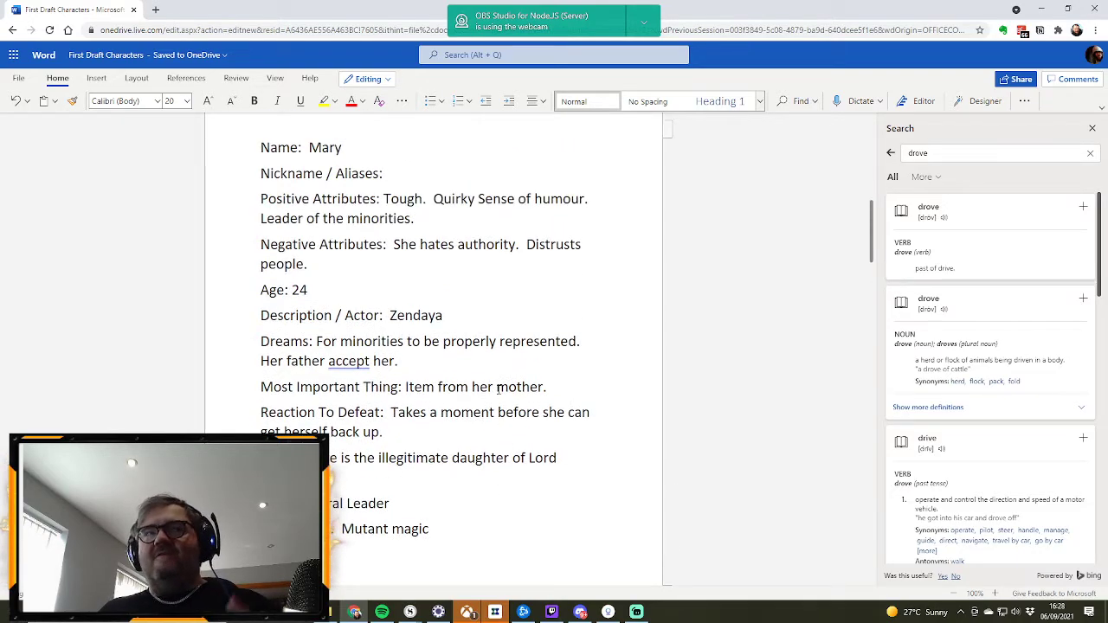
{"action": "scroll", "coordinate": [498, 389], "scroll_direction": "up", "scroll_amount": 5}
{"action": "scroll", "coordinate": [493, 394], "scroll_direction": "up", "scroll_amount": 4}
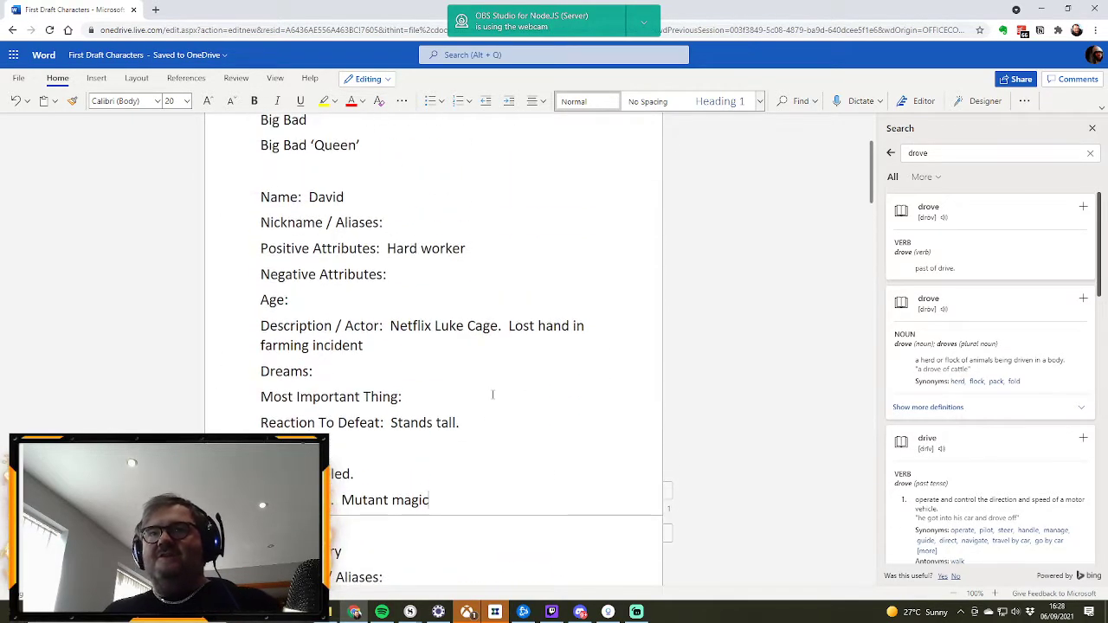
{"action": "scroll", "coordinate": [493, 394], "scroll_direction": "down", "scroll_amount": 4}
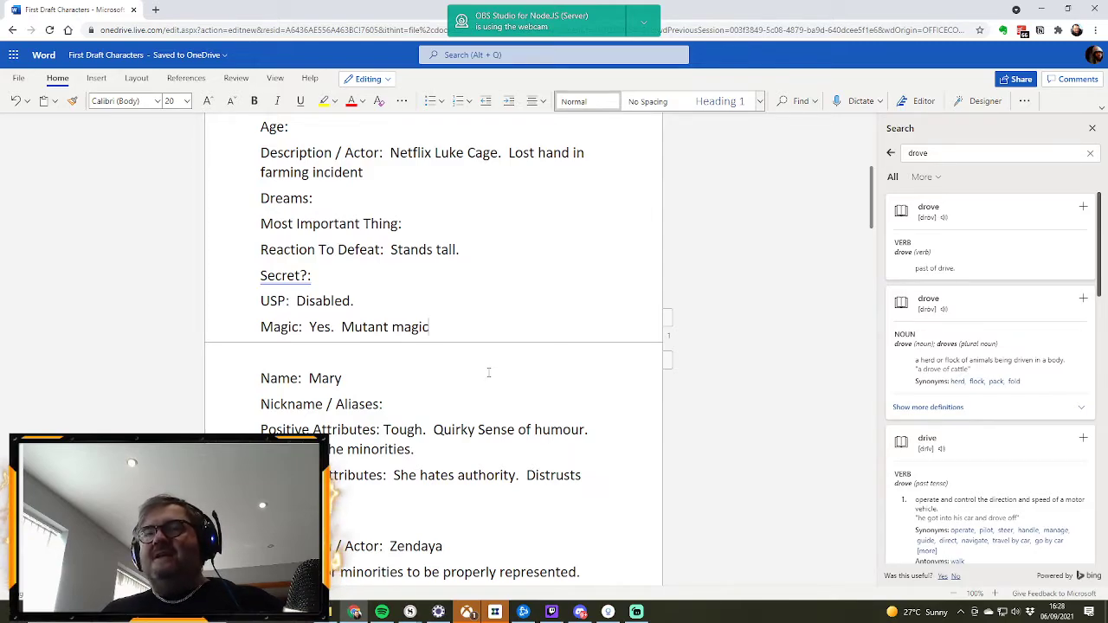
{"action": "scroll", "coordinate": [489, 373], "scroll_direction": "up", "scroll_amount": 5}
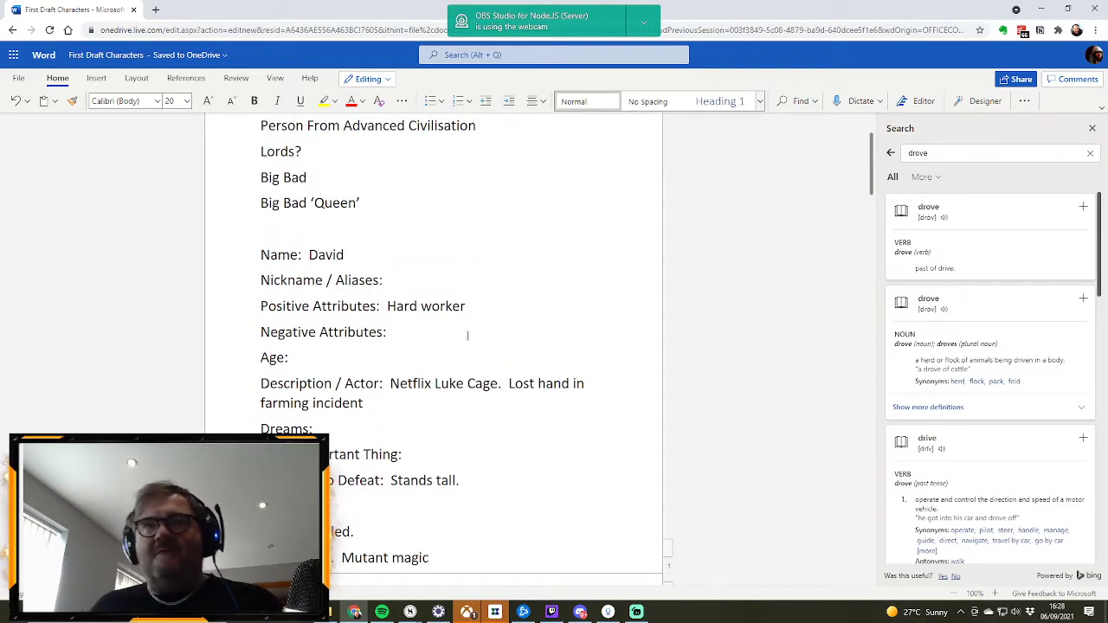
{"action": "scroll", "coordinate": [508, 361], "scroll_direction": "down", "scroll_amount": 2}
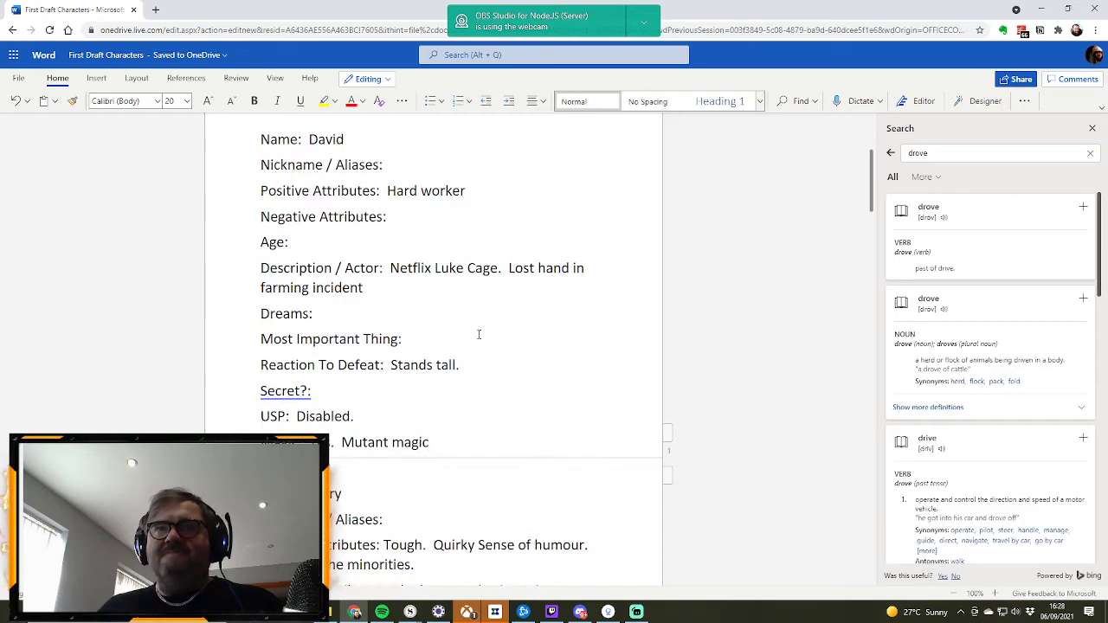
{"action": "left_click", "coordinate": [309, 243]}
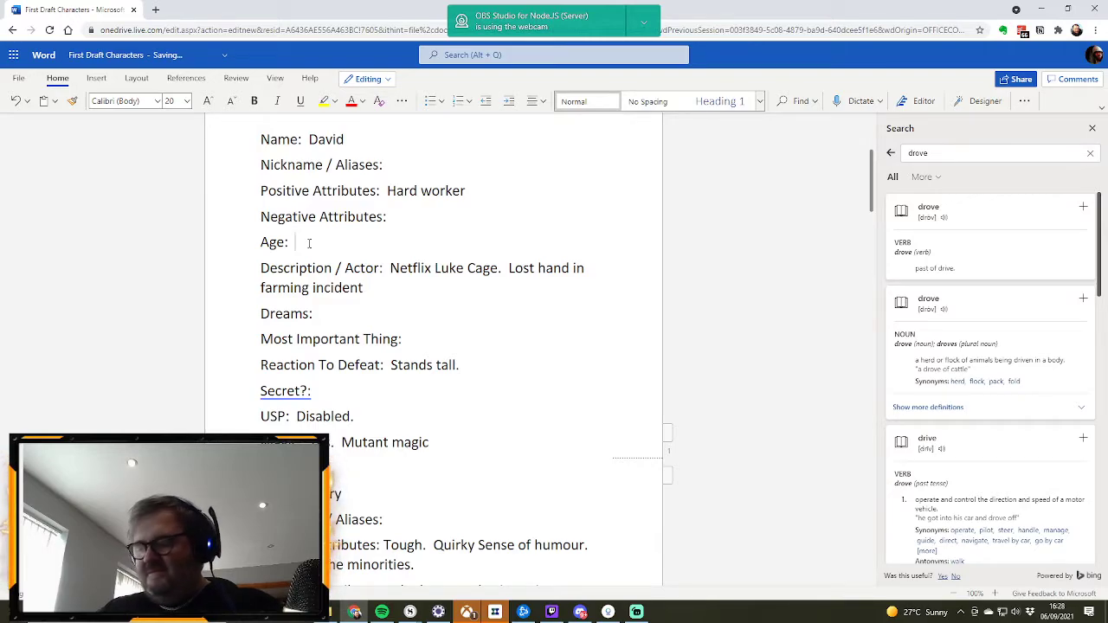
{"action": "type", "text": "30s"}
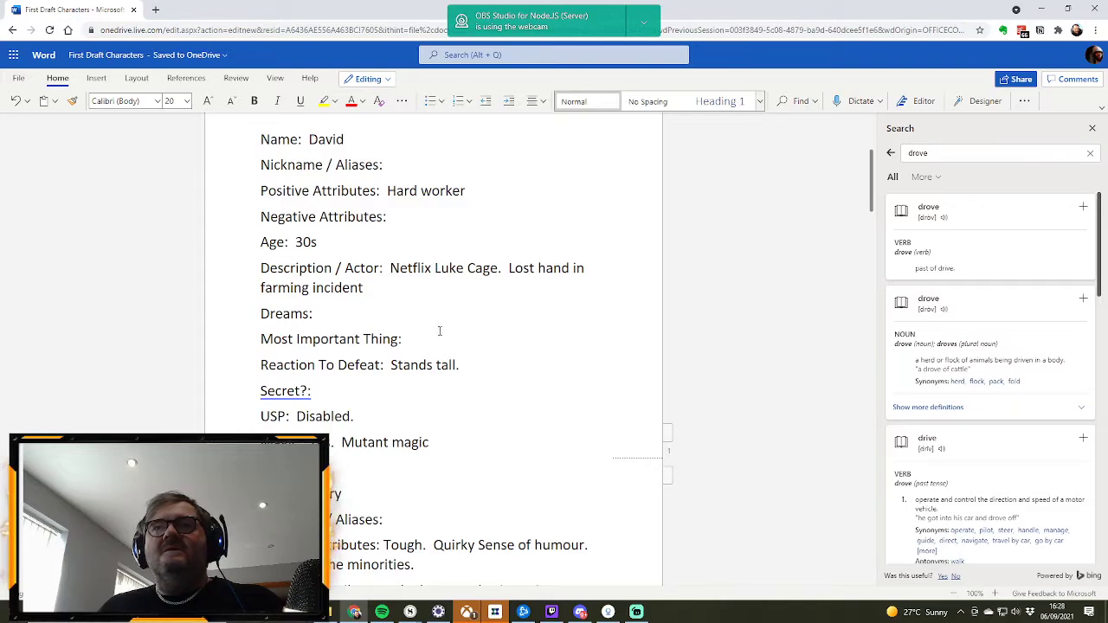
Step: Add "Noble. Believes doing the right thing." after "Hard worker" in David's Positive Attributes
{"action": "type", "text": ".  Noble."}
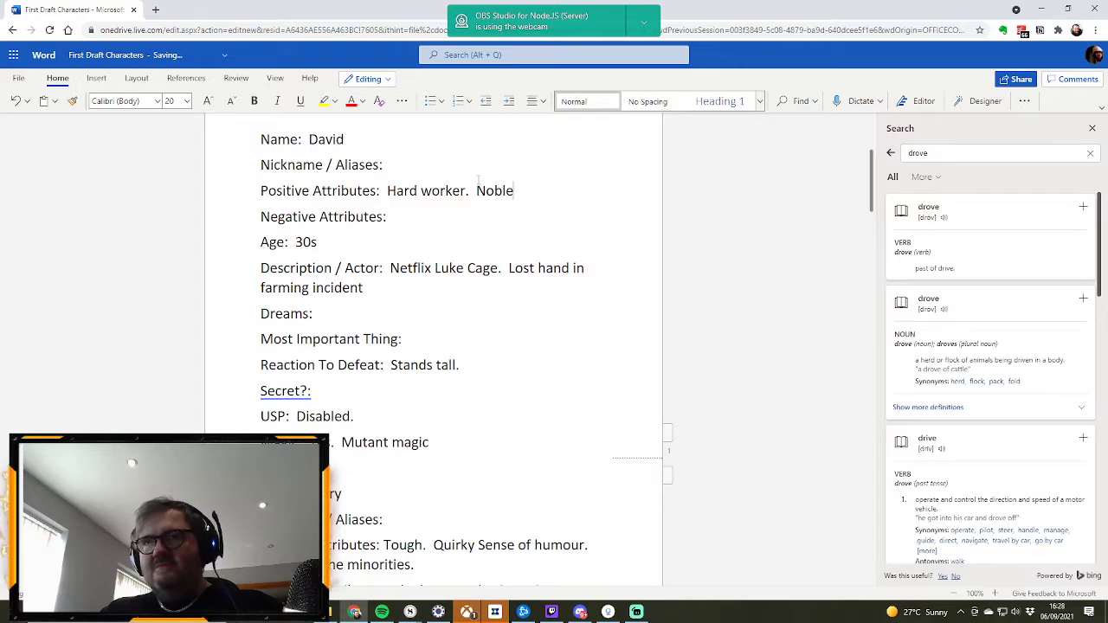
{"action": "type", "text": "lie"}
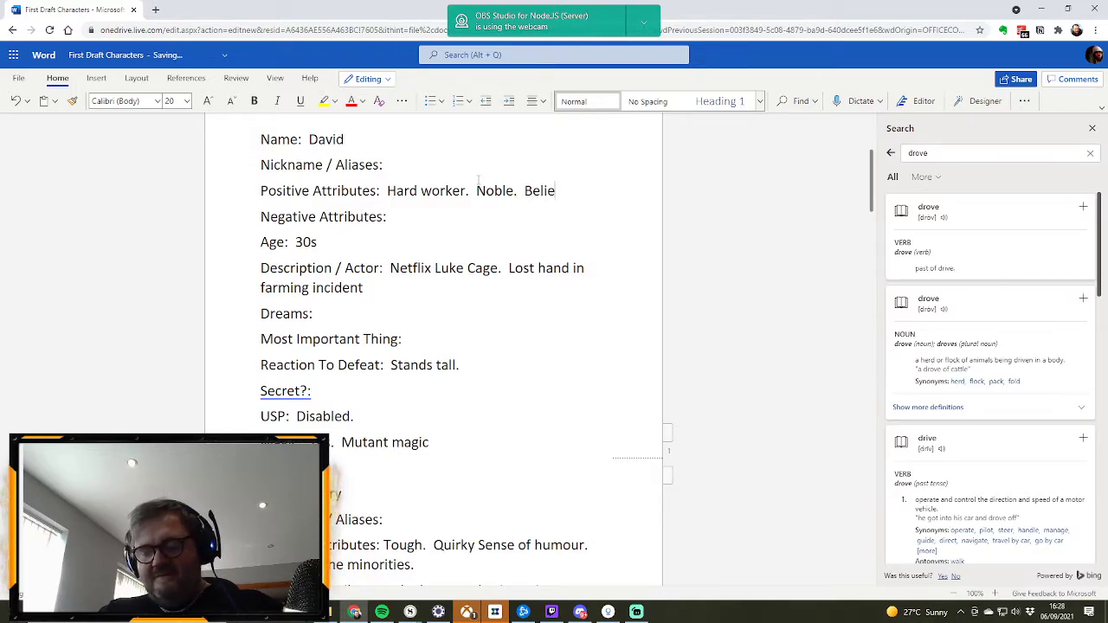
{"action": "type", "text": "ves doing the"}
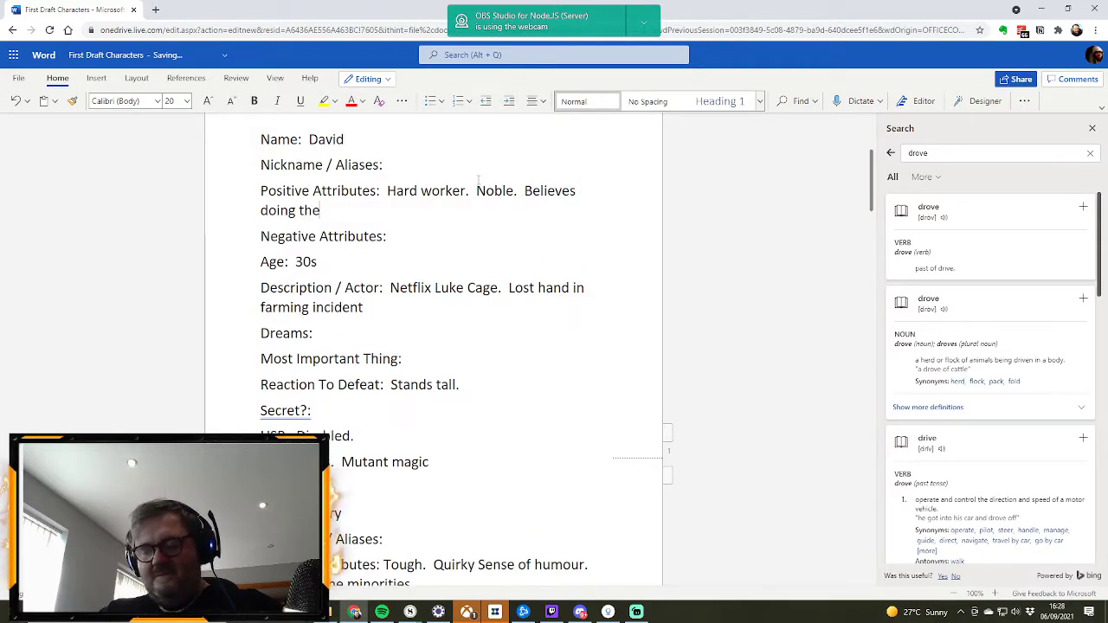
{"action": "type", "text": " right thing."}
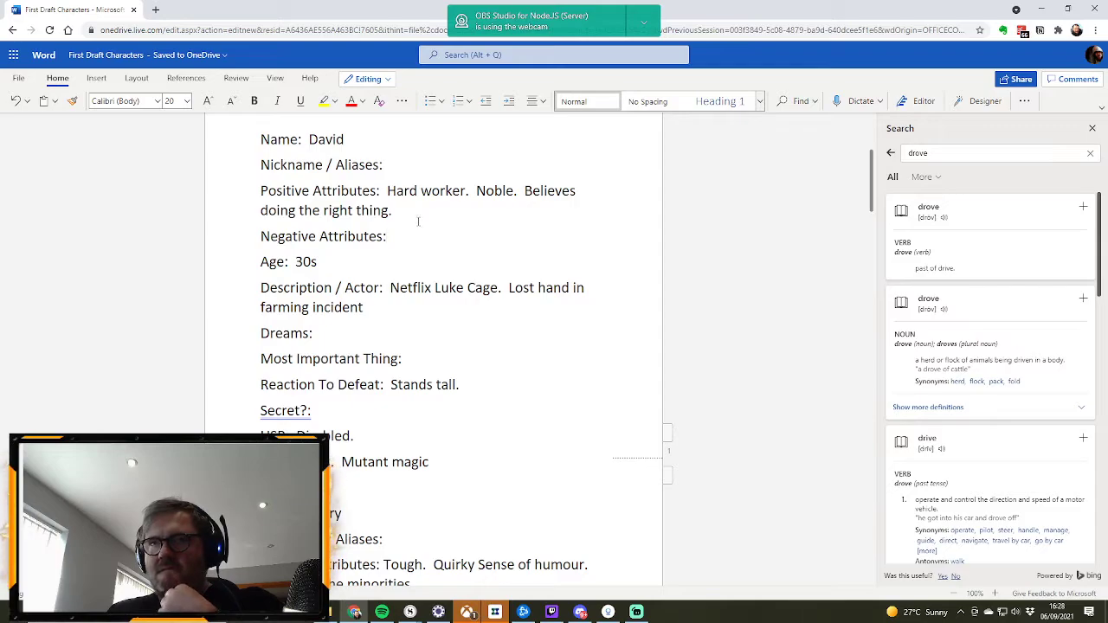
{"action": "scroll", "coordinate": [416, 202], "scroll_direction": "down", "scroll_amount": 1}
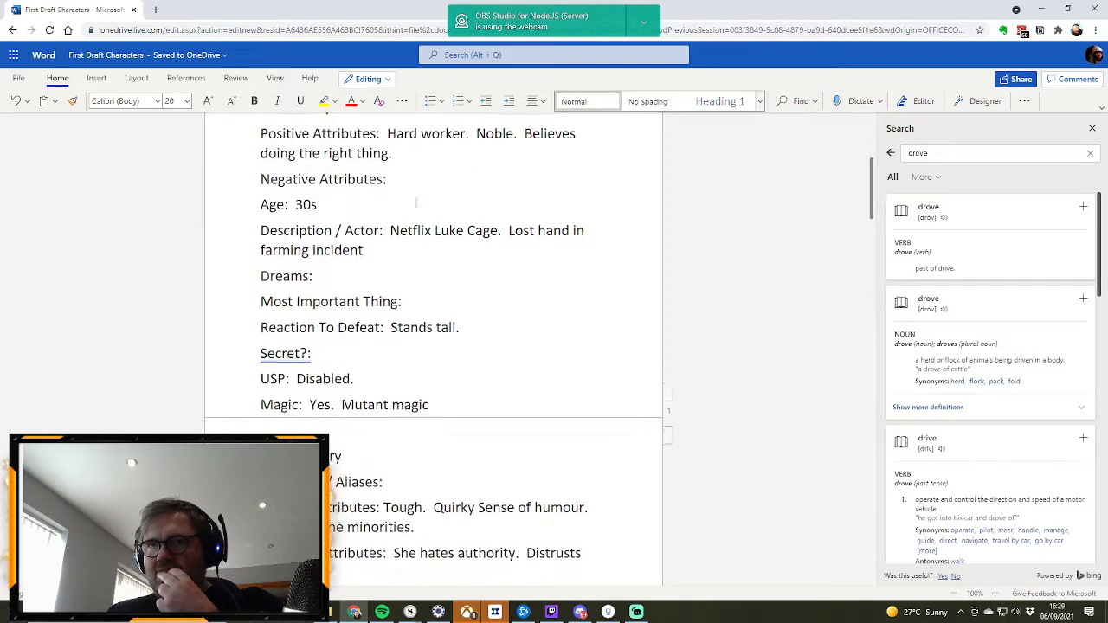
{"action": "scroll", "coordinate": [416, 203], "scroll_direction": "up", "scroll_amount": 1}
{"action": "scroll", "coordinate": [416, 203], "scroll_direction": "down", "scroll_amount": 1}
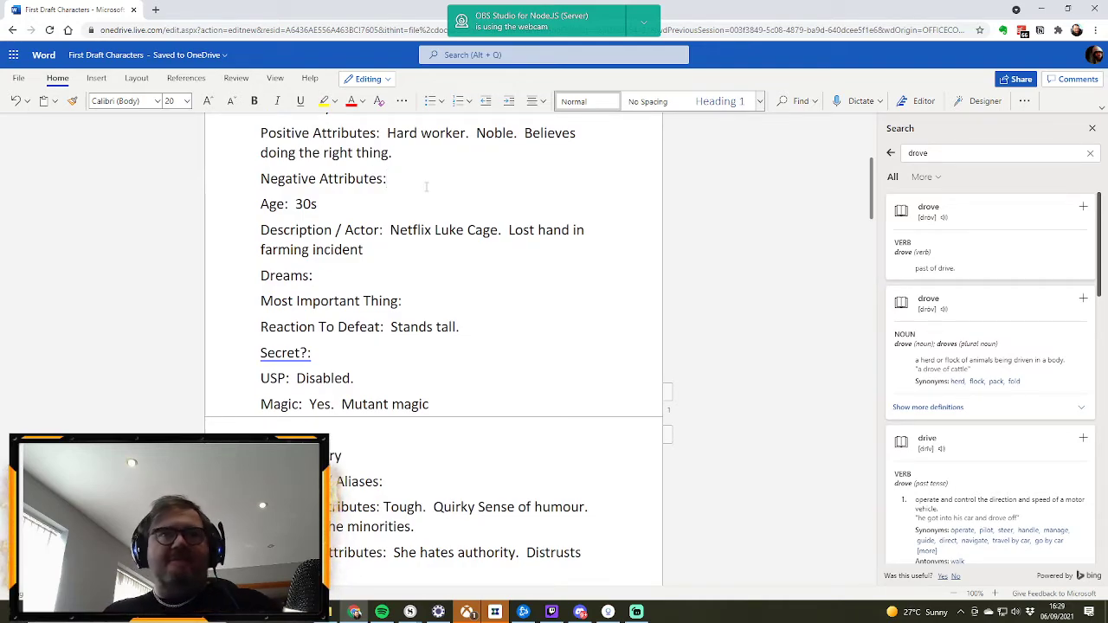
{"action": "scroll", "coordinate": [426, 186], "scroll_direction": "down", "scroll_amount": 2}
{"action": "scroll", "coordinate": [430, 176], "scroll_direction": "up", "scroll_amount": 2}
{"action": "left_click", "coordinate": [429, 177]}
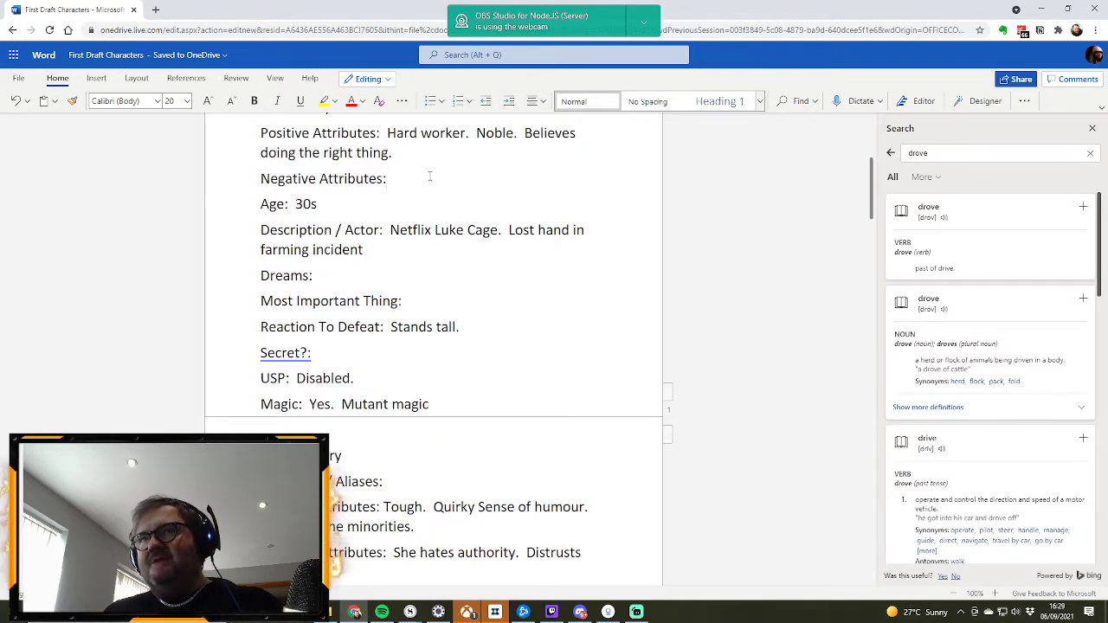
{"action": "scroll", "coordinate": [429, 177], "scroll_direction": "up", "scroll_amount": 2}
{"action": "scroll", "coordinate": [429, 176], "scroll_direction": "down", "scroll_amount": 1}
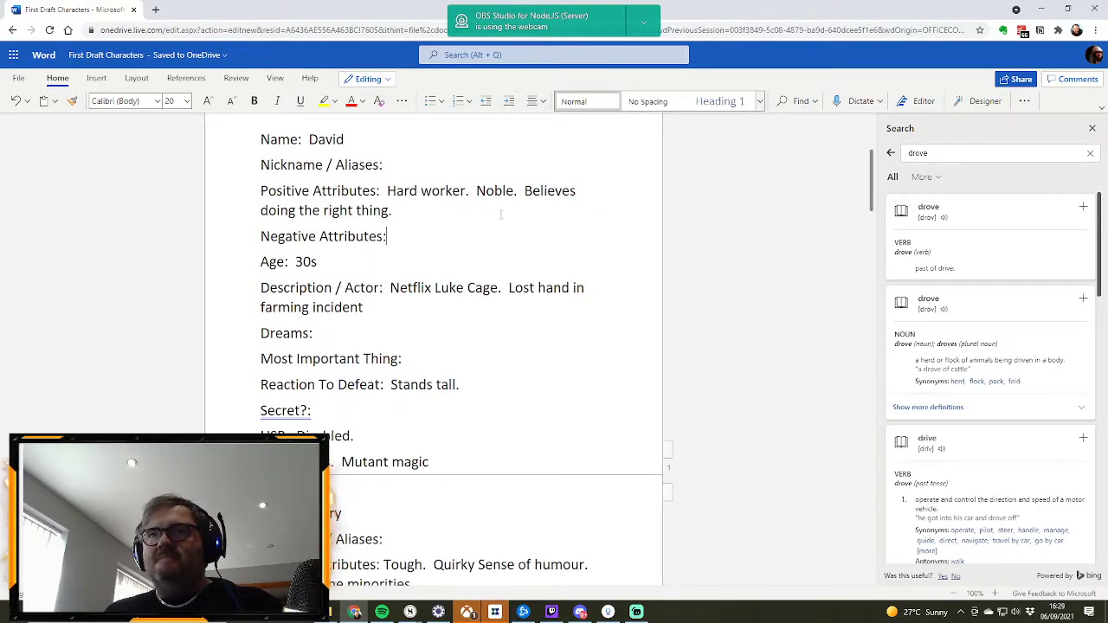
{"action": "left_click", "coordinate": [401, 236]}
{"action": "type", "text": "A"}
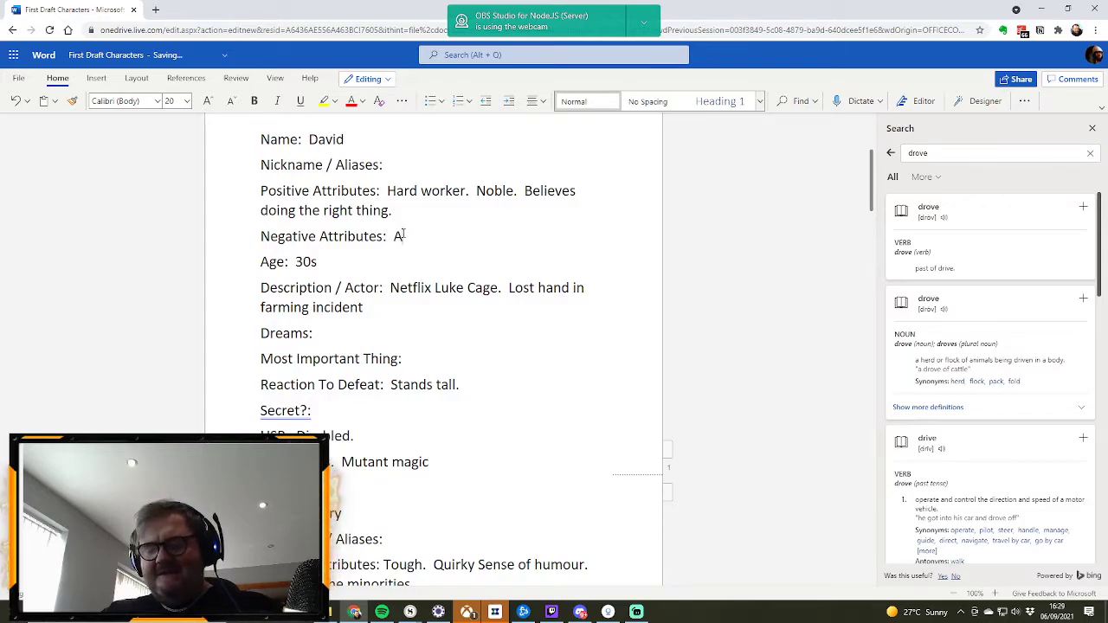
{"action": "type", "text": "ngers eas"}
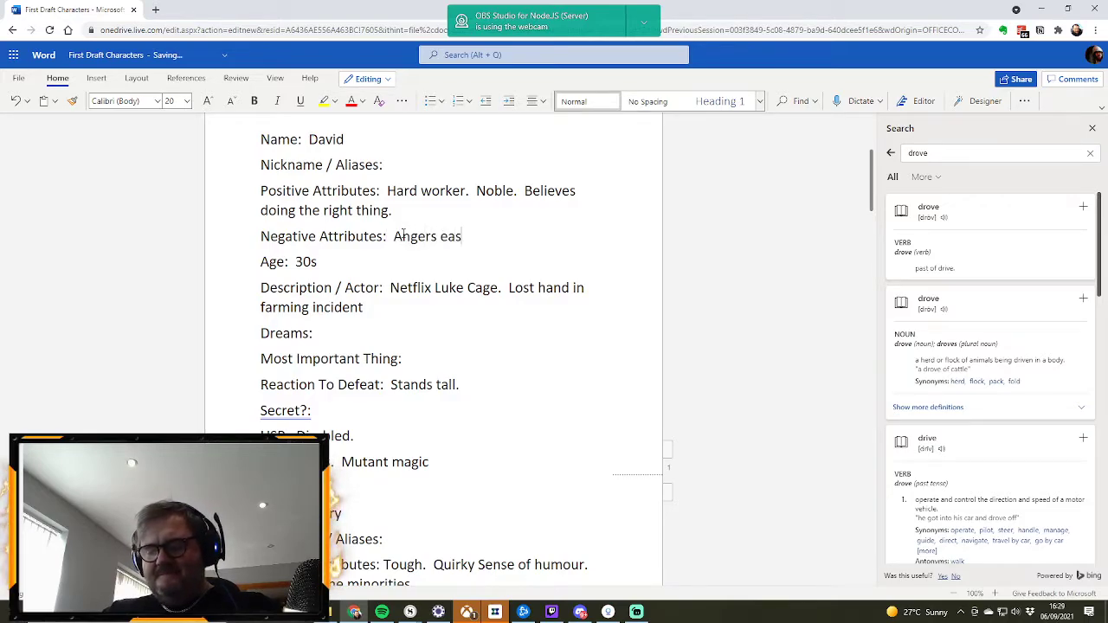
{"action": "type", "text": "ily."}
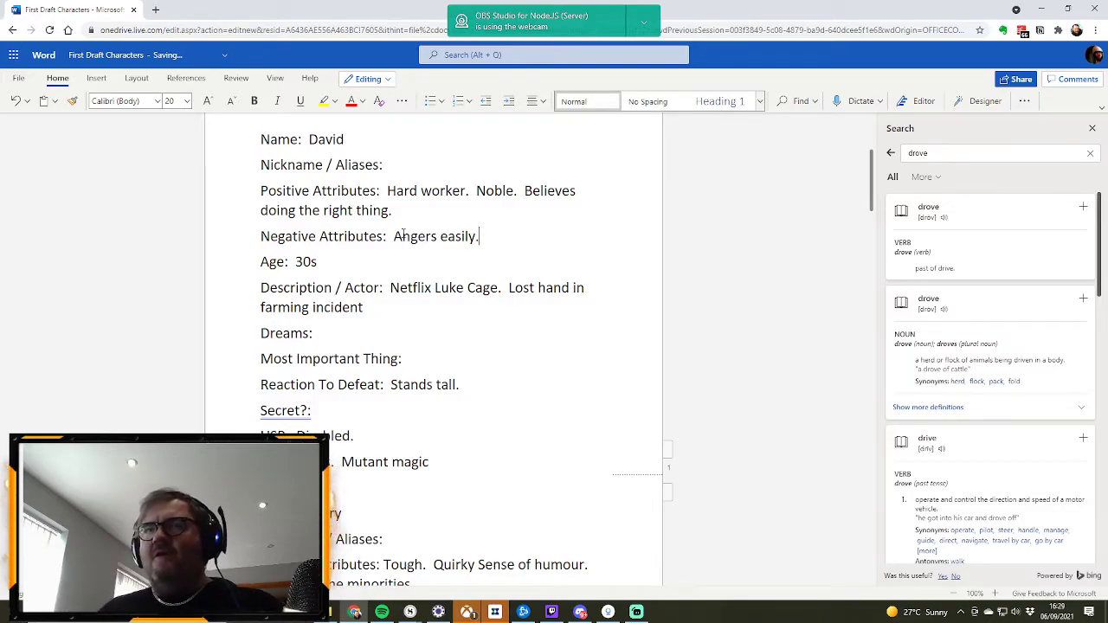
{"action": "left_click_drag", "start_coordinate": [481, 239], "coordinate": [397, 243]}
{"action": "type", "text": "Hot "}
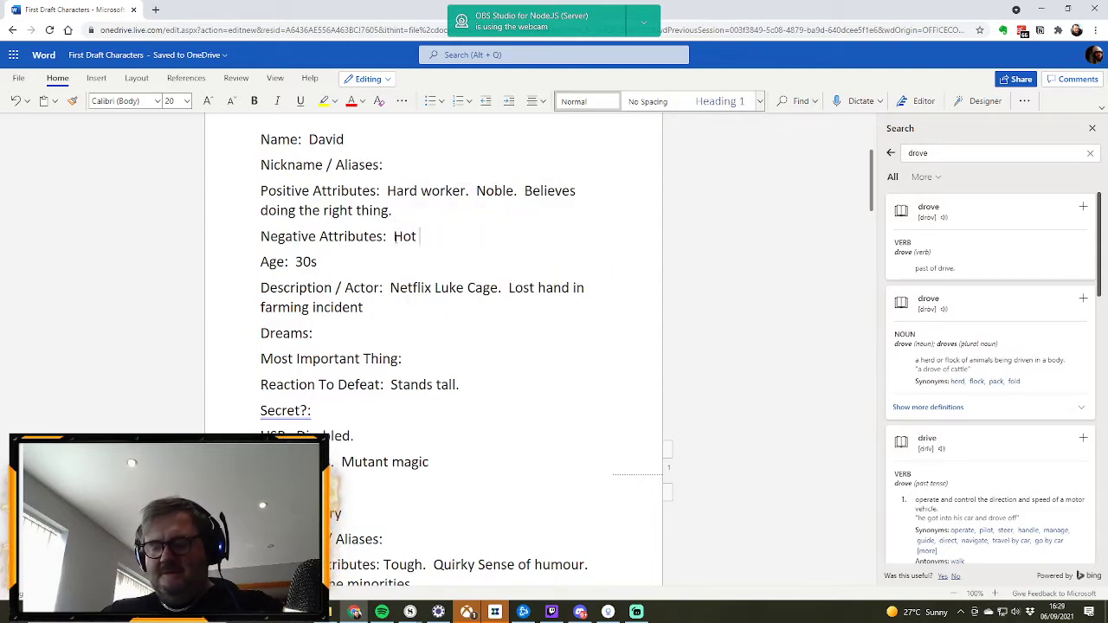
{"action": "type", "text": "temper.  "}
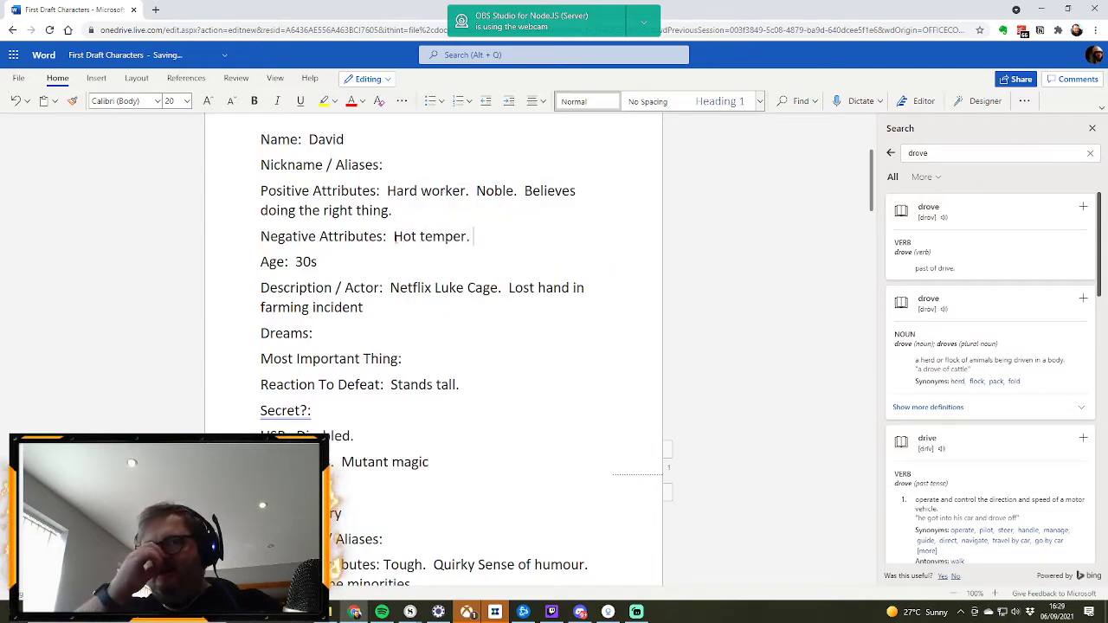
{"action": "type", "text": "G"}
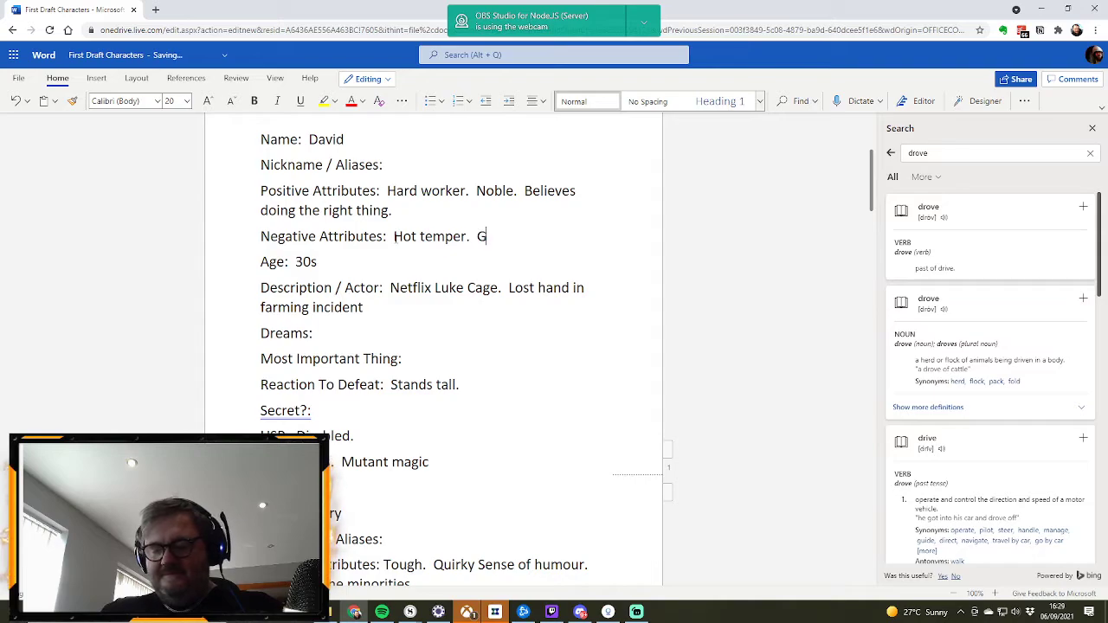
{"action": "type", "text": "ets frustrated"}
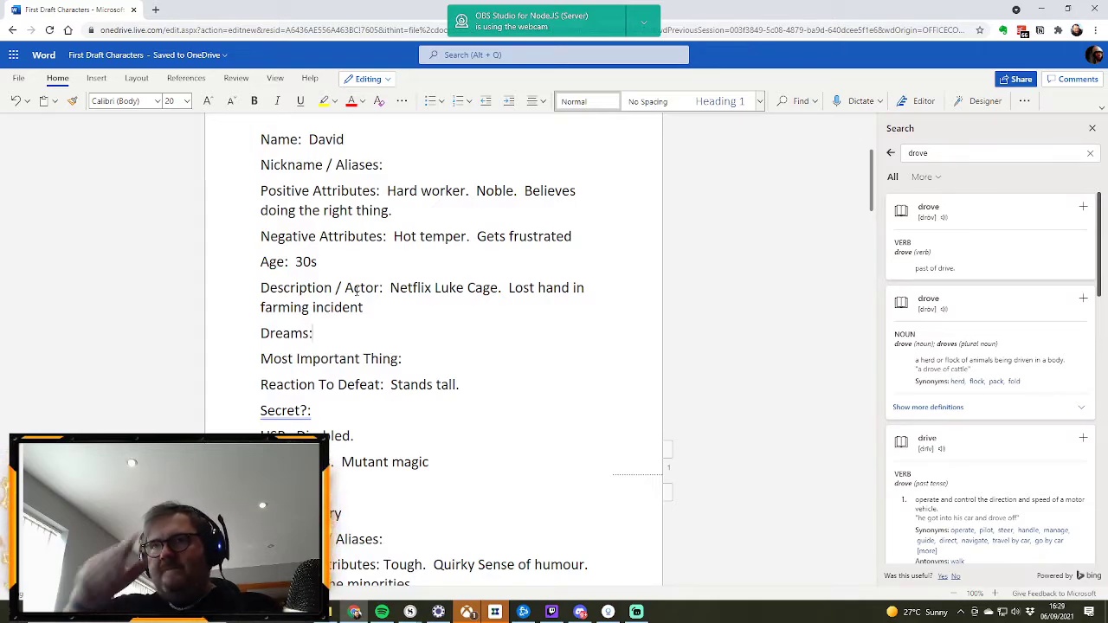
Step: Copy the blank Character Template fields, from Name through Magic, at the end of the document for another profile
{"action": "scroll", "coordinate": [445, 358], "scroll_direction": "down", "scroll_amount": 4}
{"action": "scroll", "coordinate": [444, 358], "scroll_direction": "down", "scroll_amount": 20}
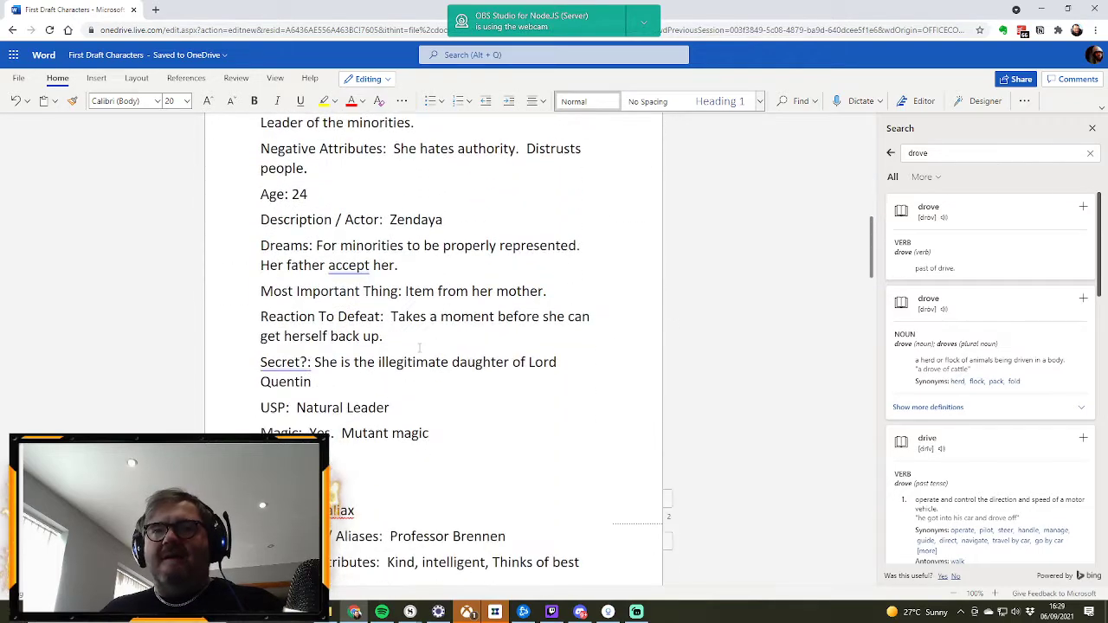
{"action": "scroll", "coordinate": [419, 347], "scroll_direction": "down", "scroll_amount": 12}
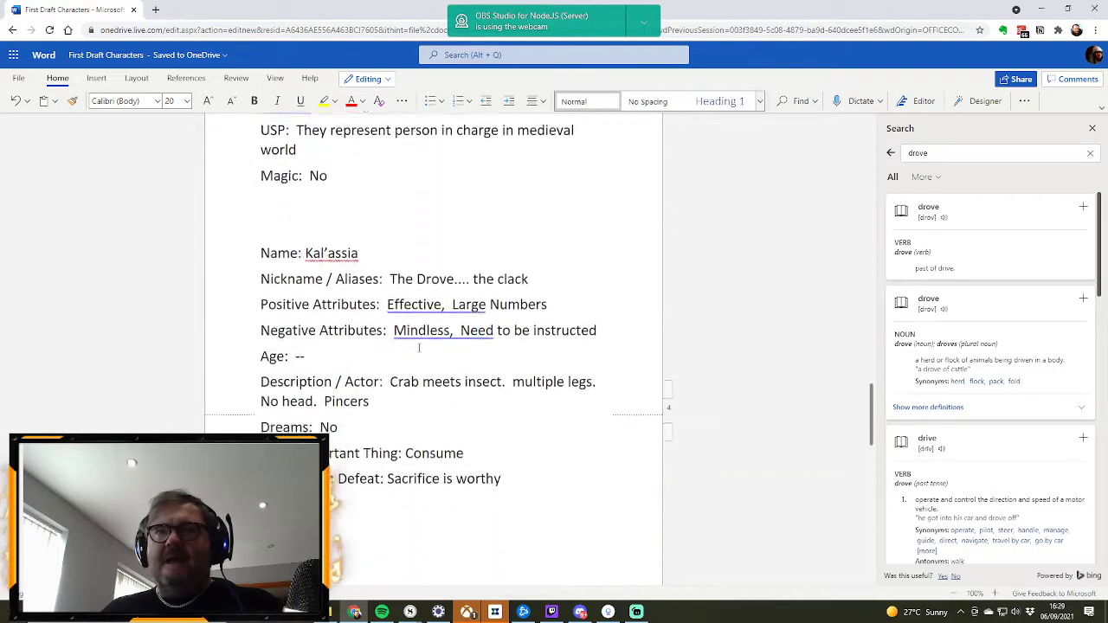
{"action": "scroll", "coordinate": [419, 348], "scroll_direction": "down", "scroll_amount": 13}
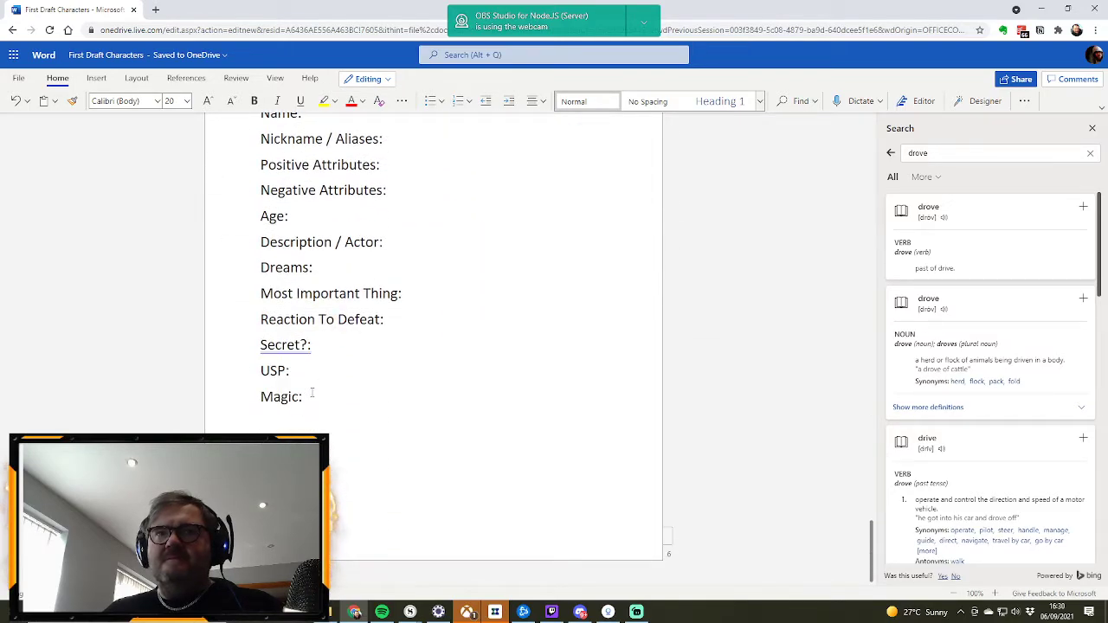
{"action": "left_click_drag", "start_coordinate": [307, 396], "coordinate": [248, 239]}
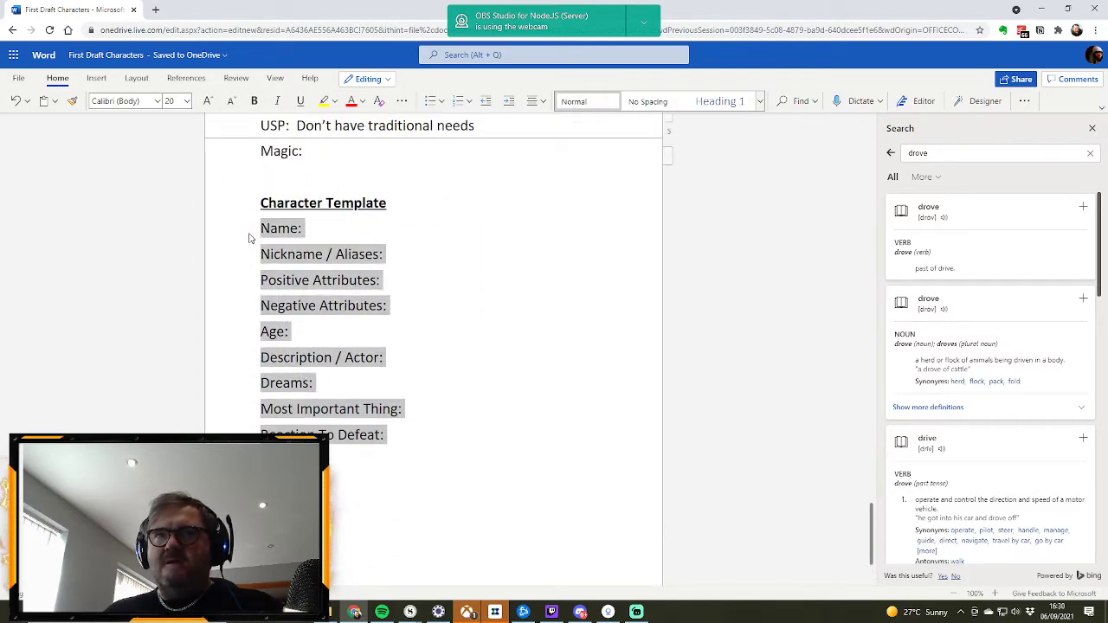
{"action": "scroll", "coordinate": [433, 329], "scroll_direction": "up", "scroll_amount": 20}
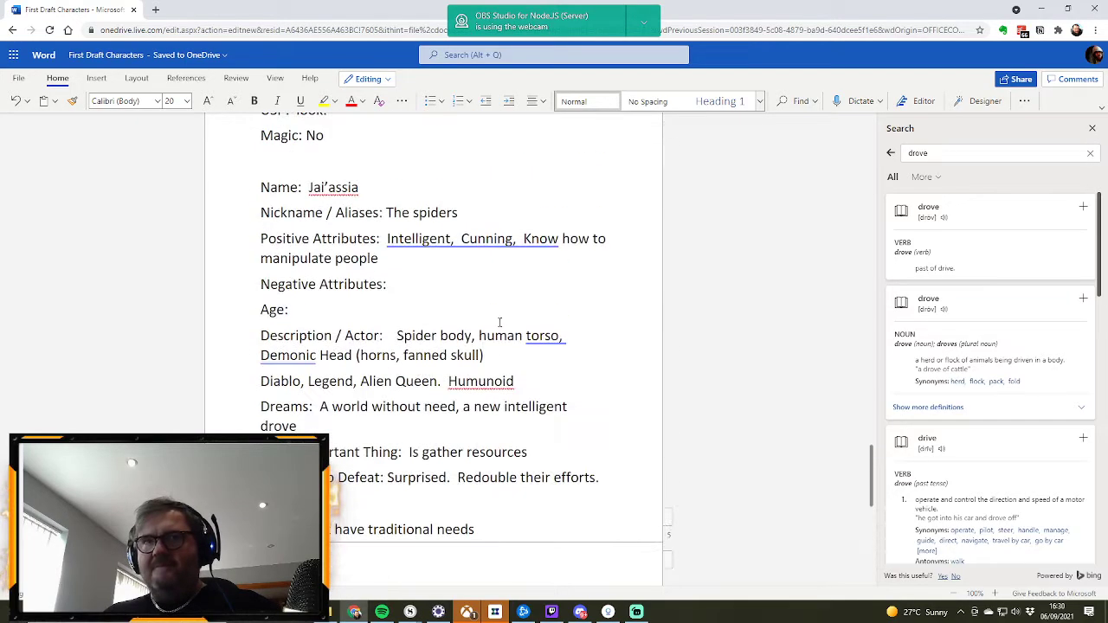
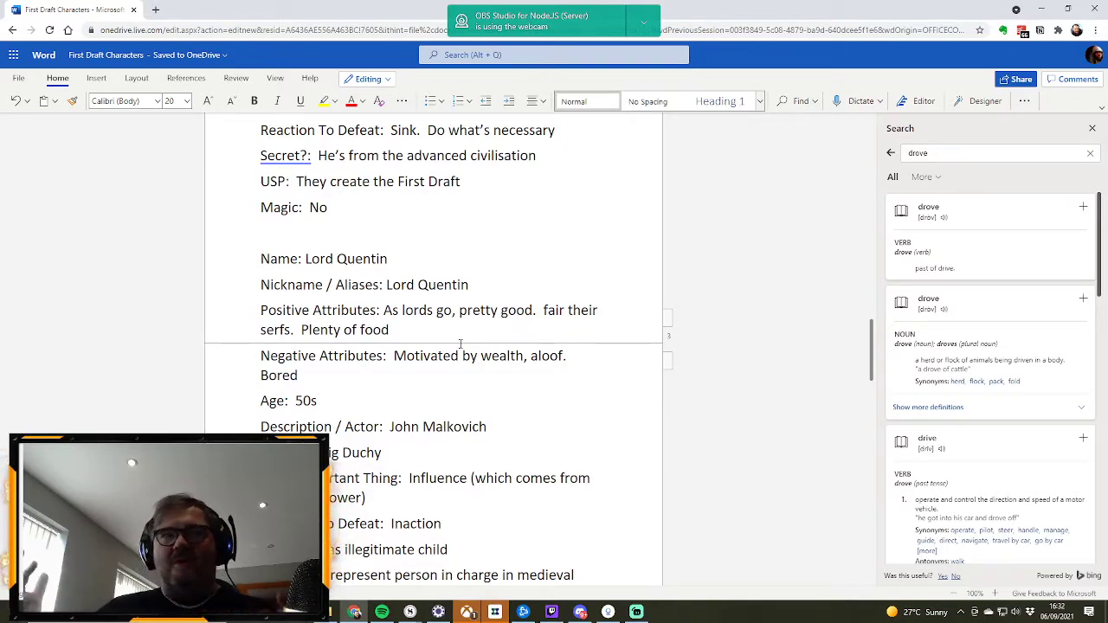
Step: Insert a copy of the blank character template fields below the Big Bad 'Queen' line, separated by an empty line
{"action": "left_click", "coordinate": [389, 330]}
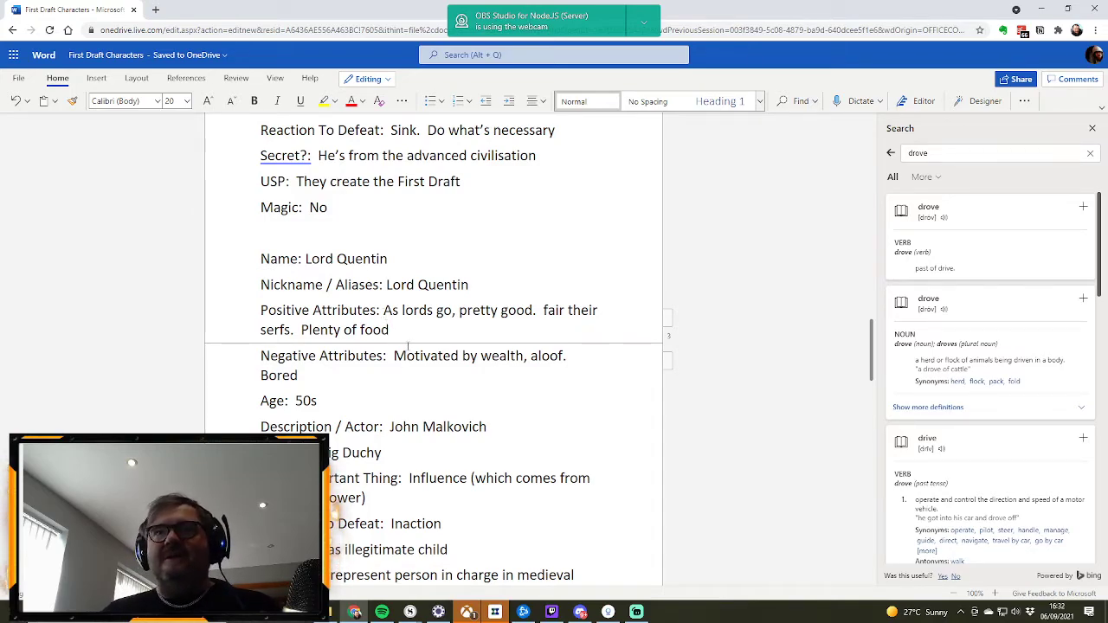
{"action": "scroll", "coordinate": [408, 346], "scroll_direction": "down", "scroll_amount": 1}
{"action": "scroll", "coordinate": [408, 344], "scroll_direction": "up", "scroll_amount": 3}
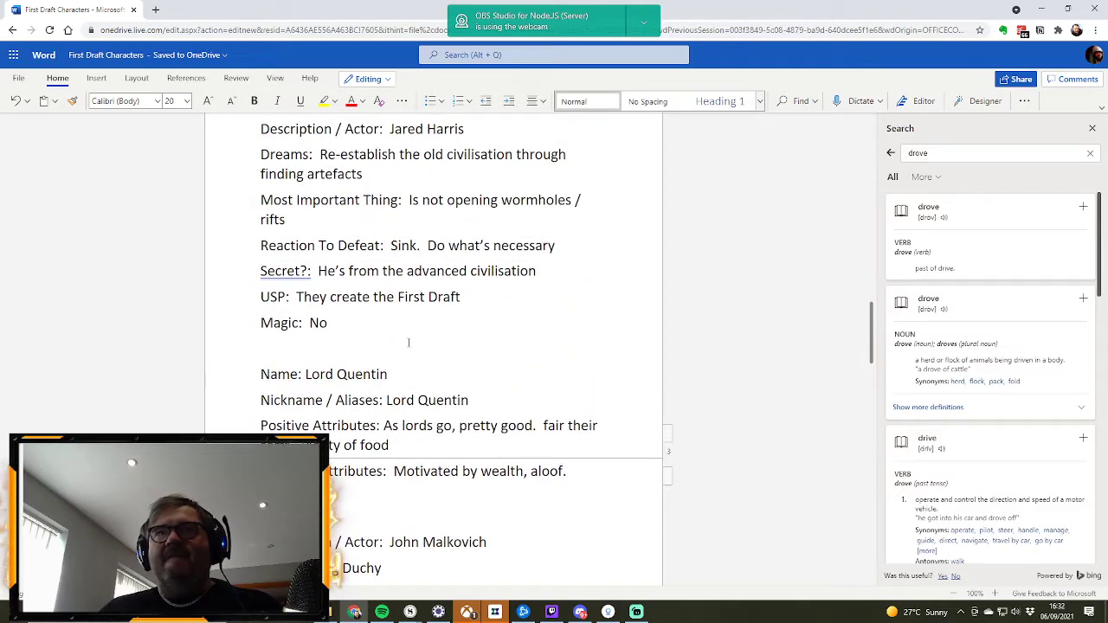
{"action": "scroll", "coordinate": [408, 343], "scroll_direction": "up", "scroll_amount": 1}
{"action": "scroll", "coordinate": [409, 343], "scroll_direction": "up", "scroll_amount": 3}
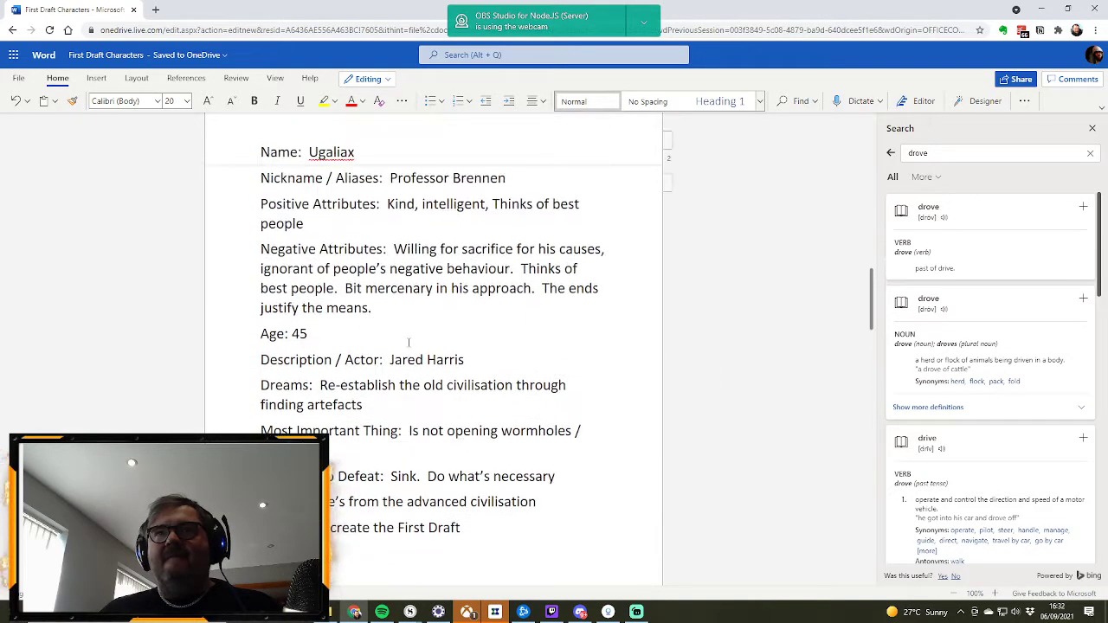
{"action": "scroll", "coordinate": [408, 342], "scroll_direction": "up", "scroll_amount": 15}
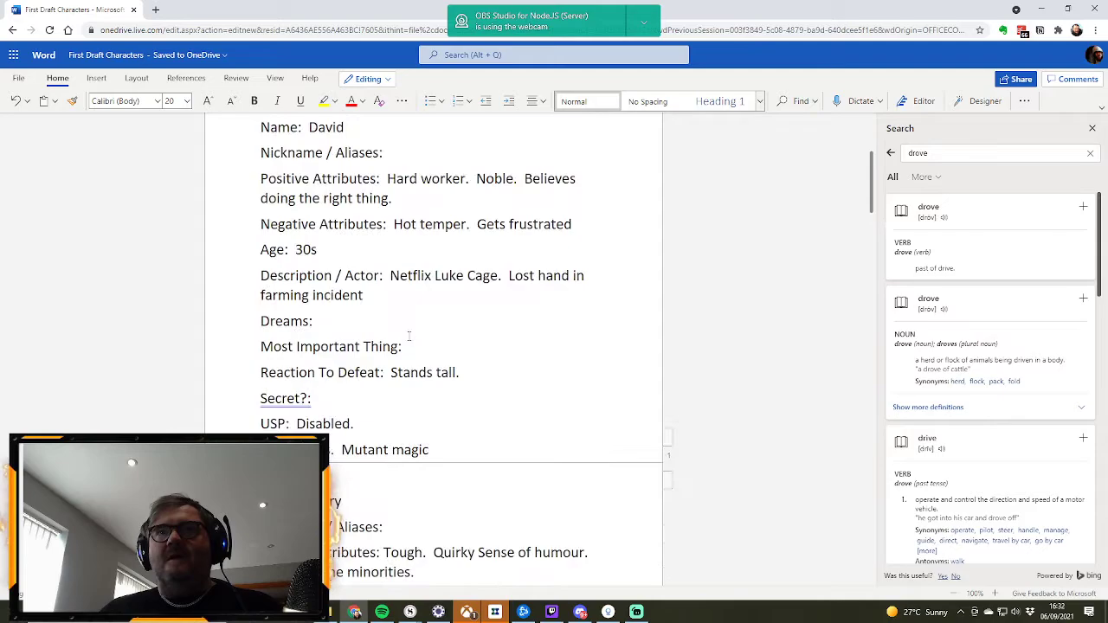
{"action": "left_click", "coordinate": [305, 325]}
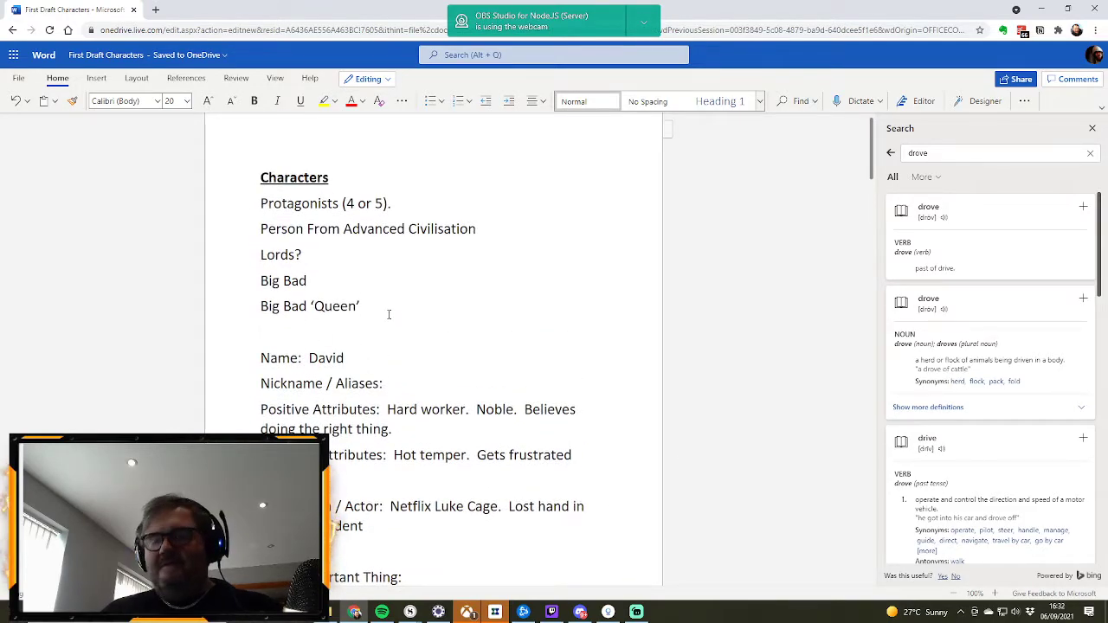
{"action": "key", "text": "Return"}
{"action": "key", "text": "ctrl+v"}
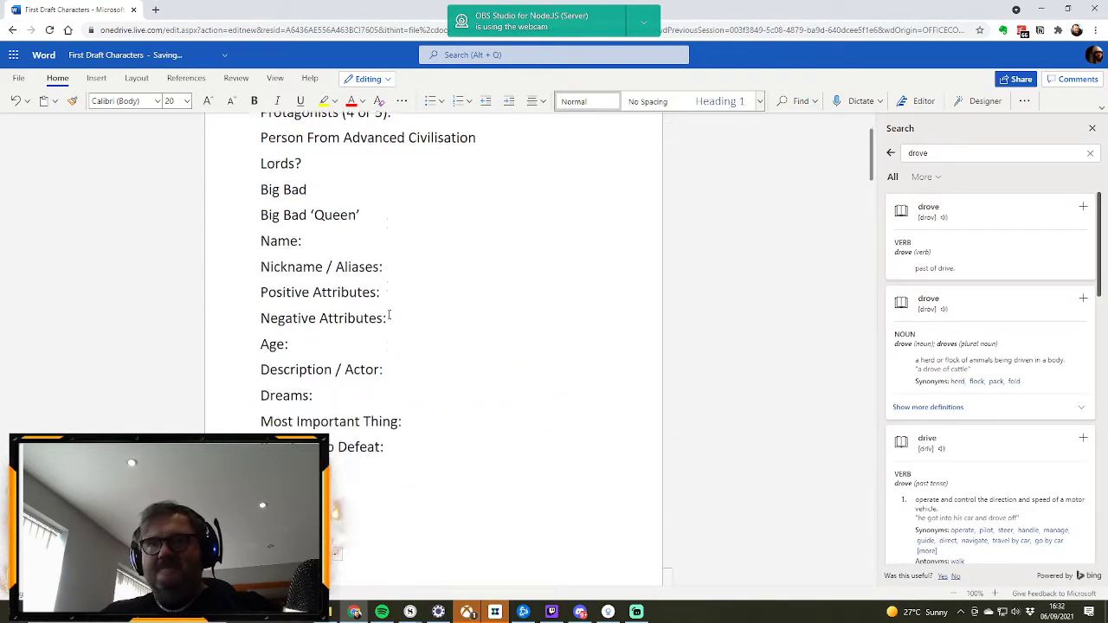
{"action": "scroll", "coordinate": [364, 328], "scroll_direction": "up", "scroll_amount": 3}
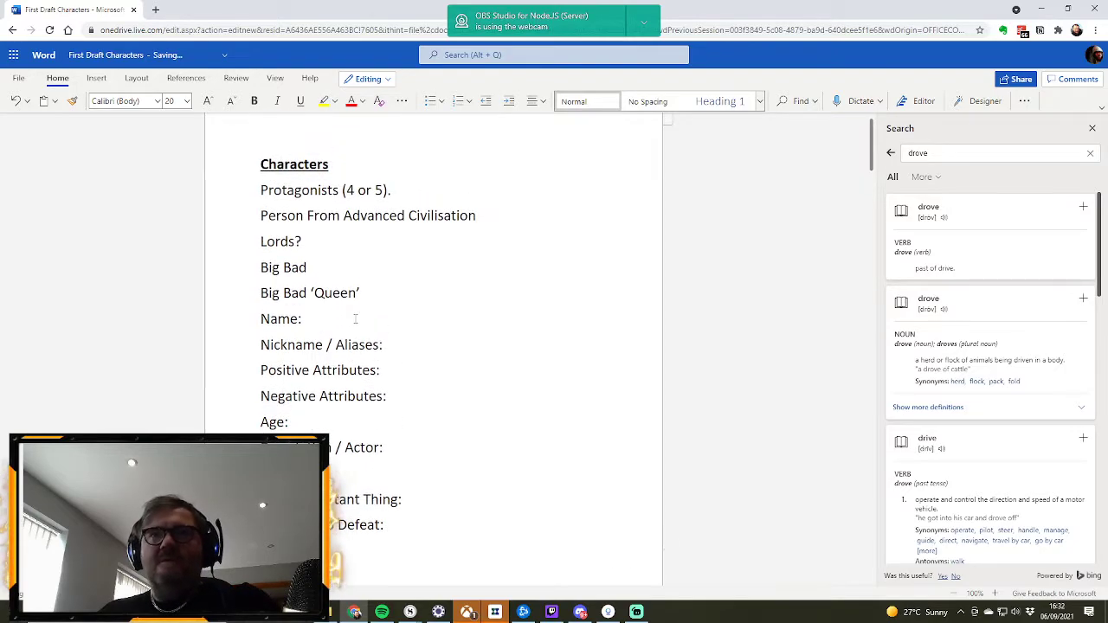
{"action": "left_click", "coordinate": [264, 320]}
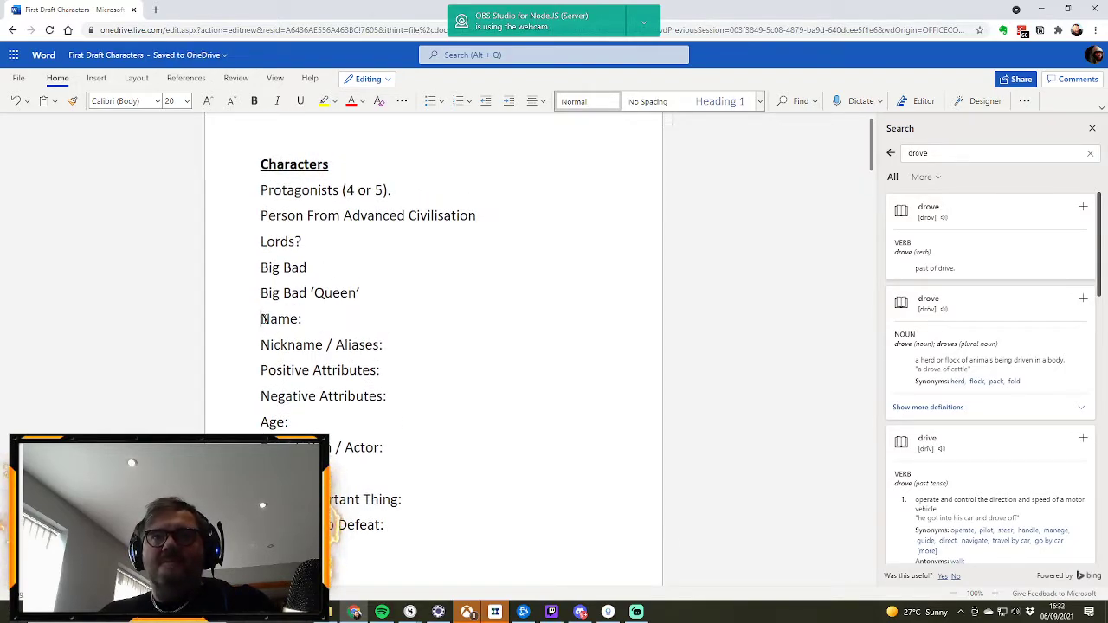
{"action": "key", "text": "Return"}
Step: Enter Jackson as the Name in the new blank profile
{"action": "left_click", "coordinate": [329, 322]}
{"action": "type", "text": "Jaxxon"}
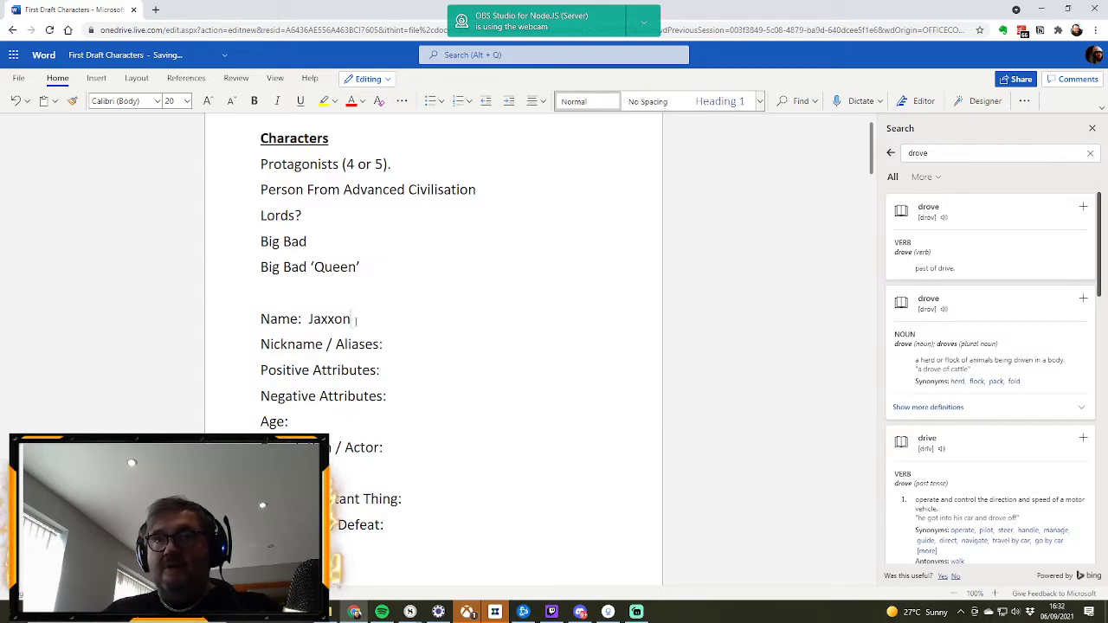
{"action": "left_click_drag", "start_coordinate": [350, 320], "coordinate": [308, 320]}
{"action": "type", "text": "Jac"}
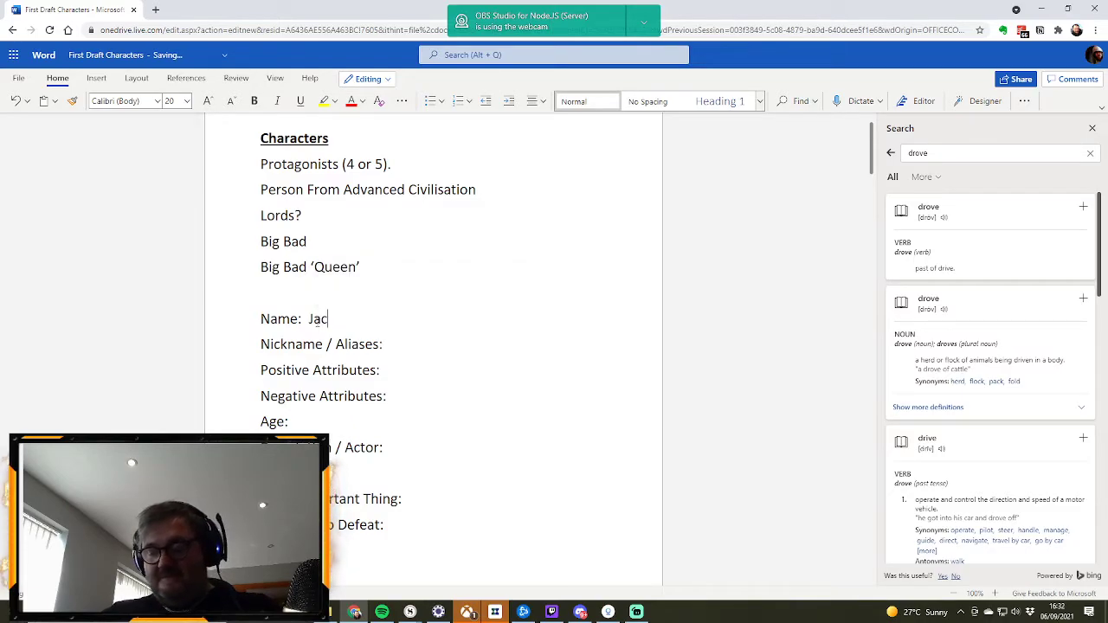
{"action": "type", "text": "kson"}
Step: Set Jackson's Age to 19 and enter Thomas Brodie-Sangster under Description / Actor
{"action": "left_click", "coordinate": [300, 424]}
{"action": "type", "text": "19"}
{"action": "left_click", "coordinate": [412, 450]}
{"action": "type", "text": "Thomas Brody"}
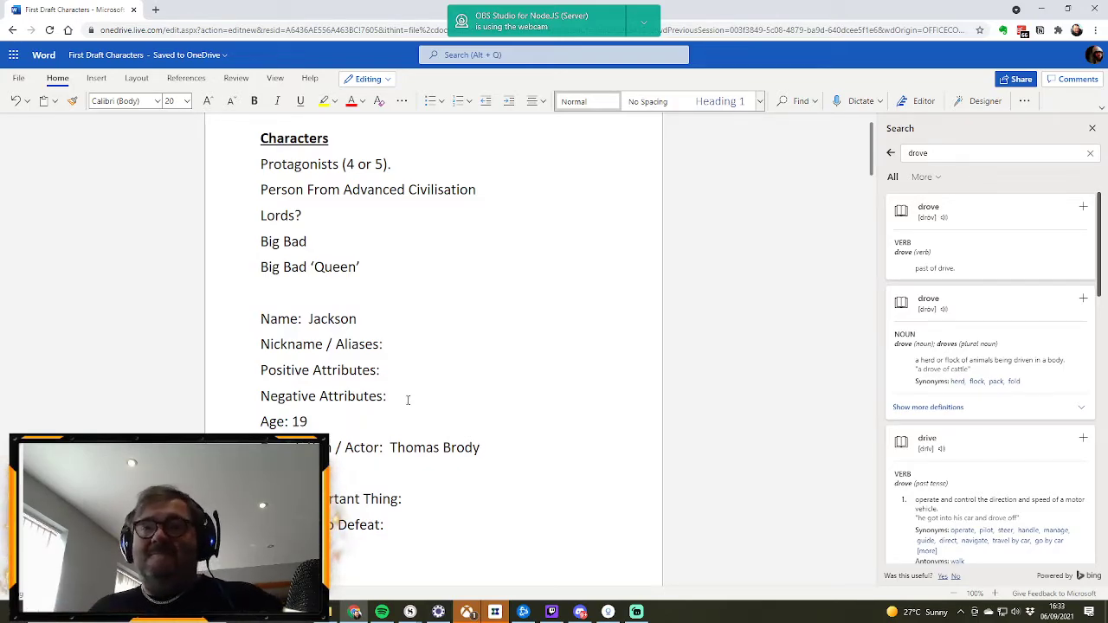
{"action": "key", "text": "BackSpace"}
{"action": "type", "text": "ie-"}
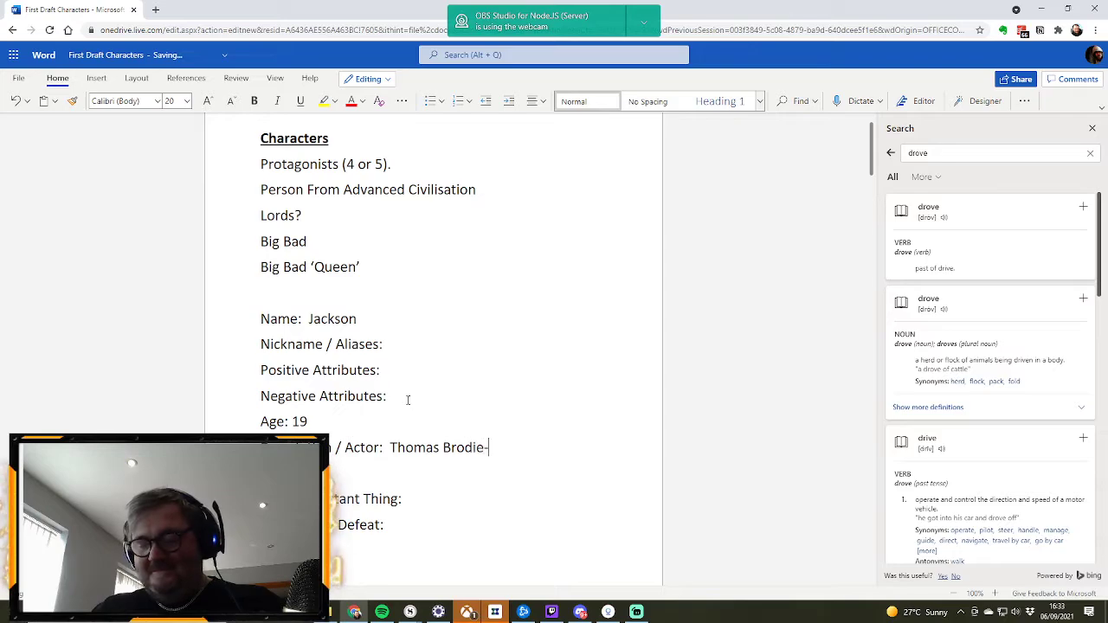
{"action": "type", "text": "Sangster"}
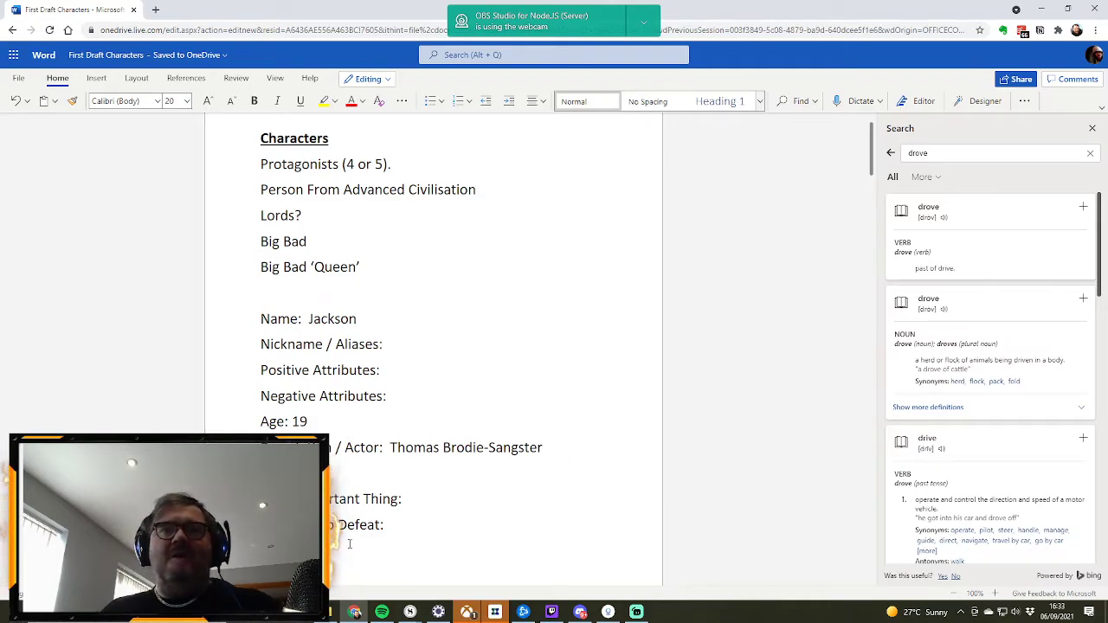
Step: Enter Jacks as Jackson's Nickname / Aliases and Joker as the USP
{"action": "left_click", "coordinate": [410, 344]}
{"action": "type", "text": "Jacks"}
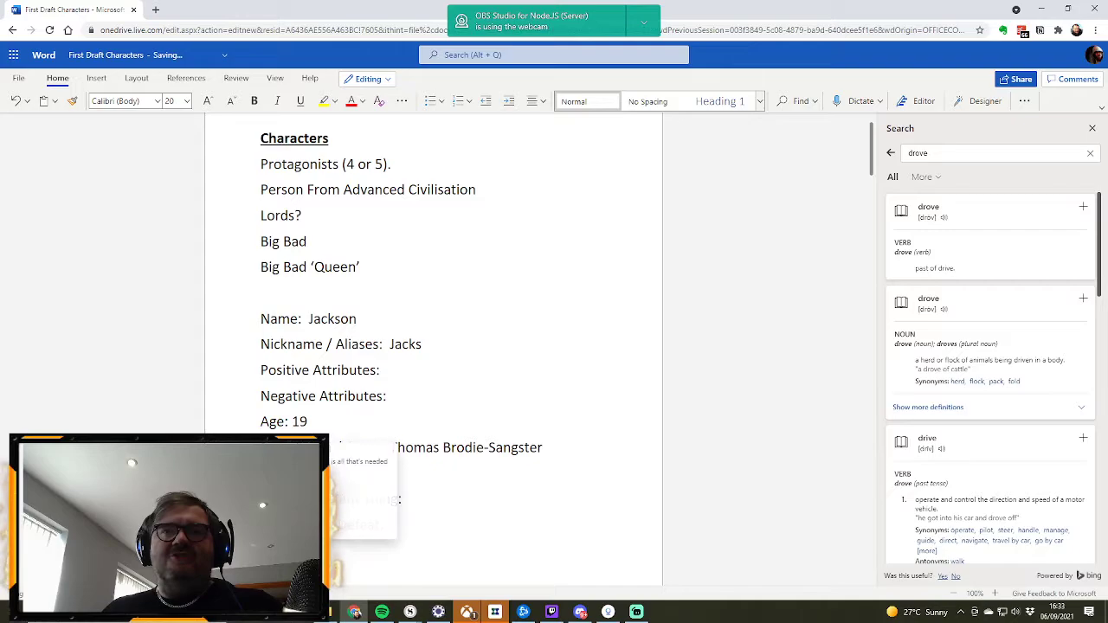
{"action": "scroll", "coordinate": [390, 525], "scroll_direction": "down", "scroll_amount": 3}
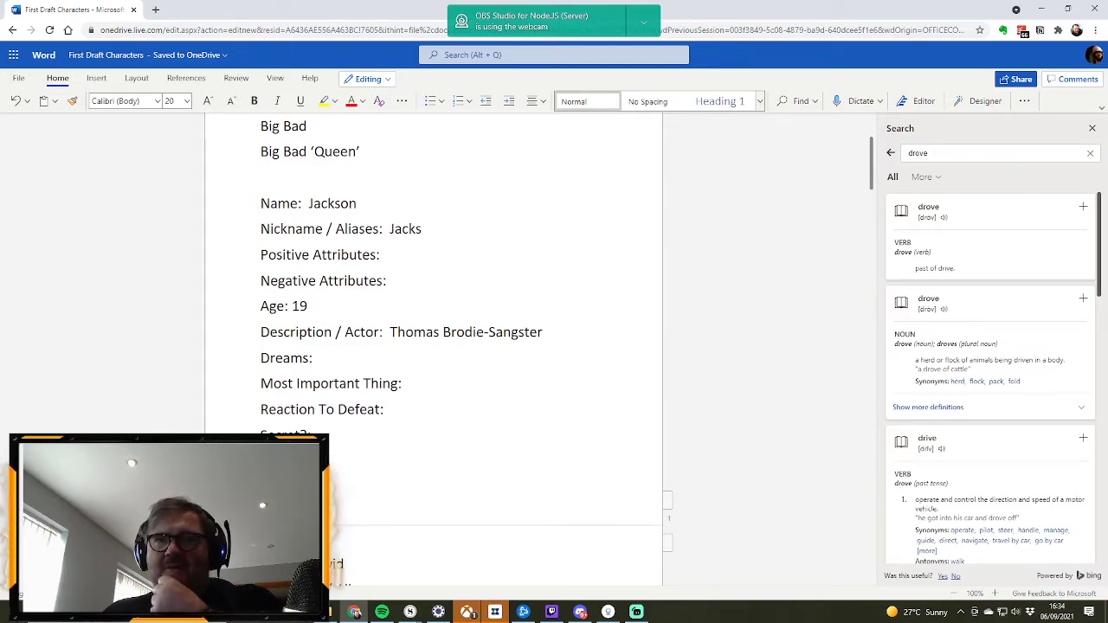
Step: Copy the blank fields under the Character Template heading at the end of the document
{"action": "scroll", "coordinate": [350, 482], "scroll_direction": "down", "scroll_amount": 1}
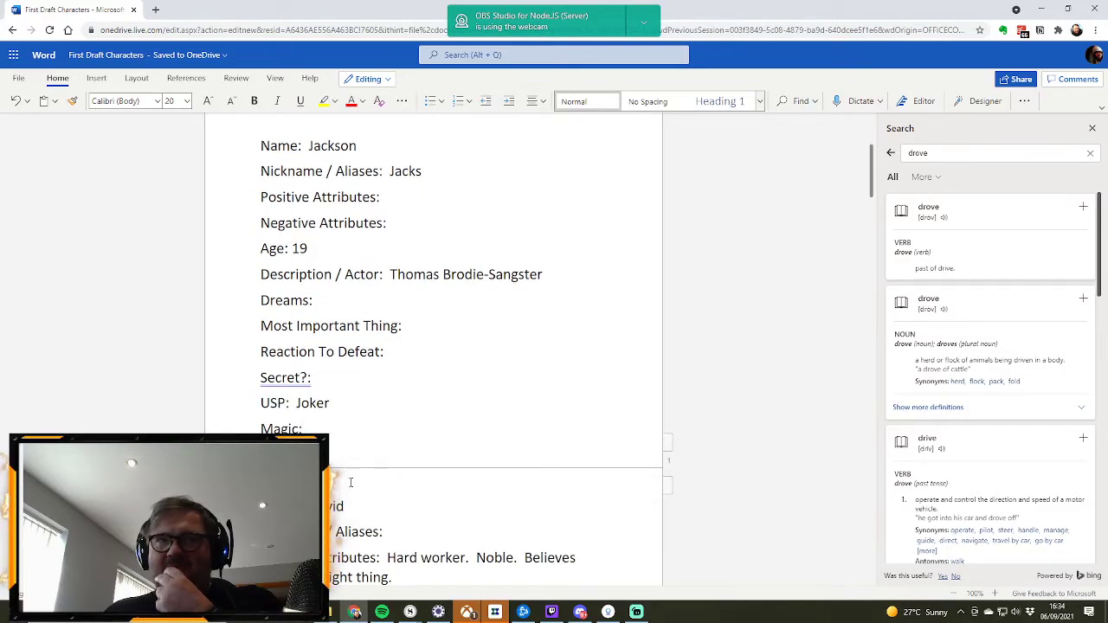
{"action": "scroll", "coordinate": [350, 483], "scroll_direction": "down", "scroll_amount": 18}
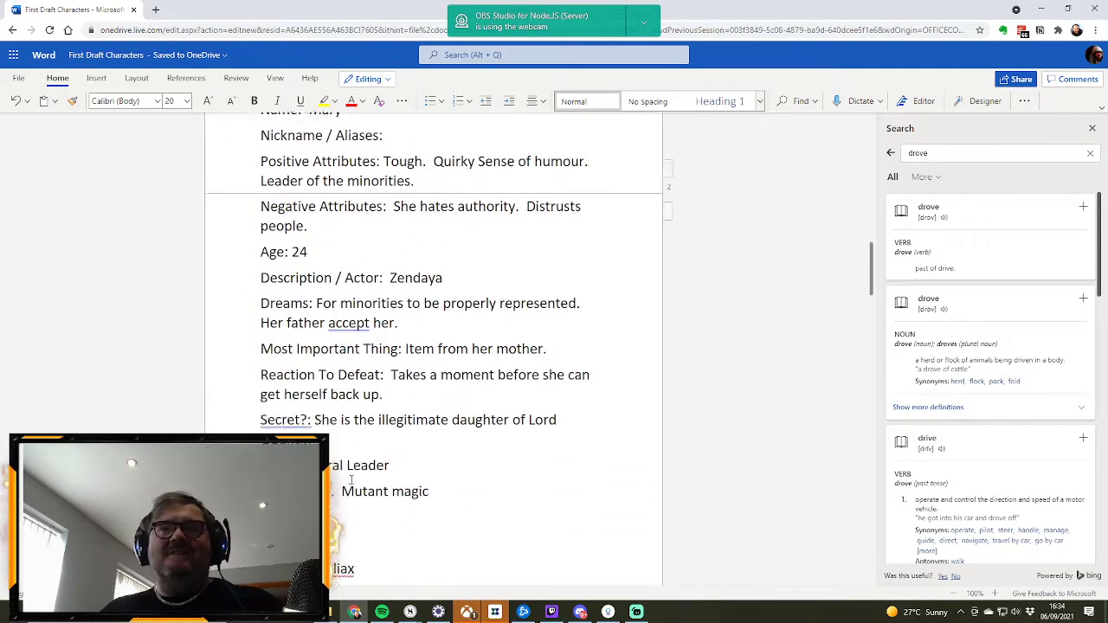
{"action": "scroll", "coordinate": [350, 479], "scroll_direction": "down", "scroll_amount": 15}
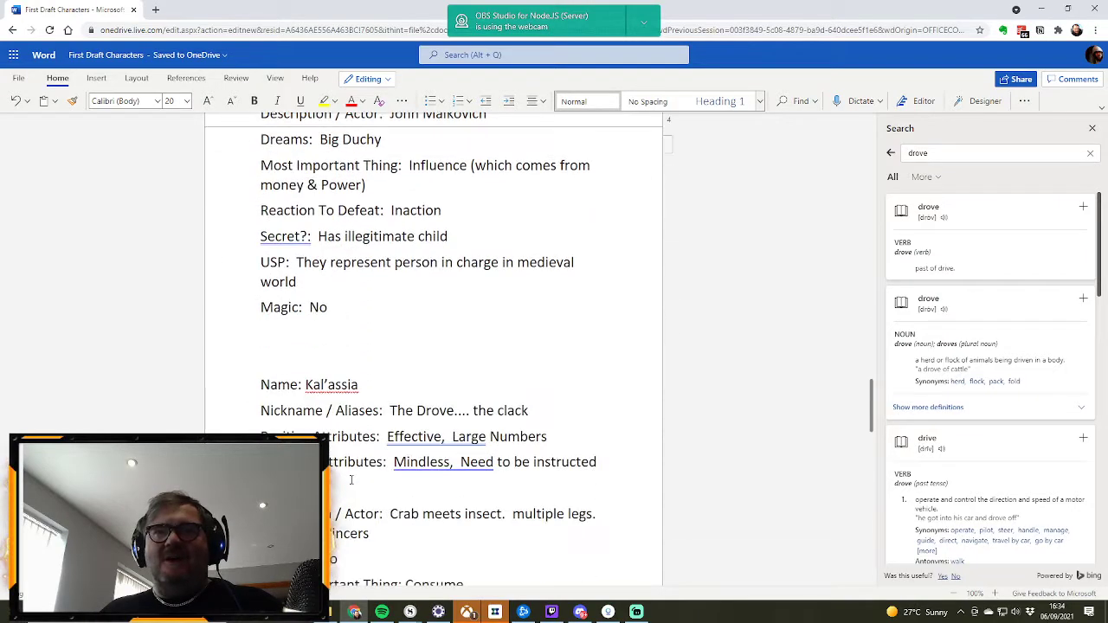
{"action": "scroll", "coordinate": [351, 479], "scroll_direction": "down", "scroll_amount": 15}
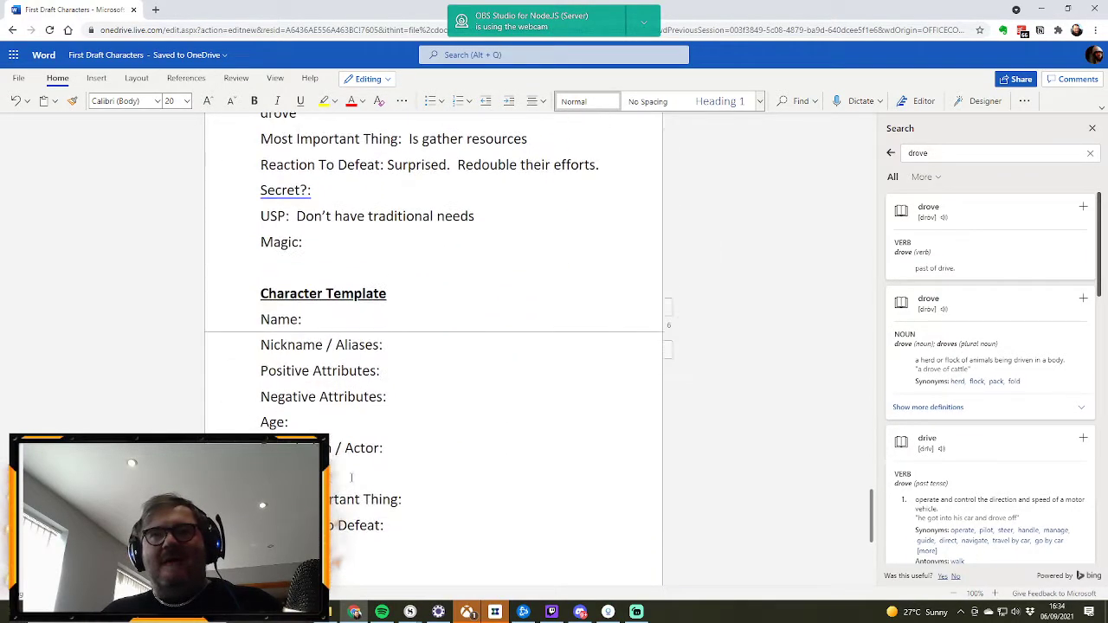
{"action": "left_click_drag", "start_coordinate": [312, 519], "coordinate": [261, 208]}
{"action": "scroll", "coordinate": [498, 345], "scroll_direction": "up", "scroll_amount": 20}
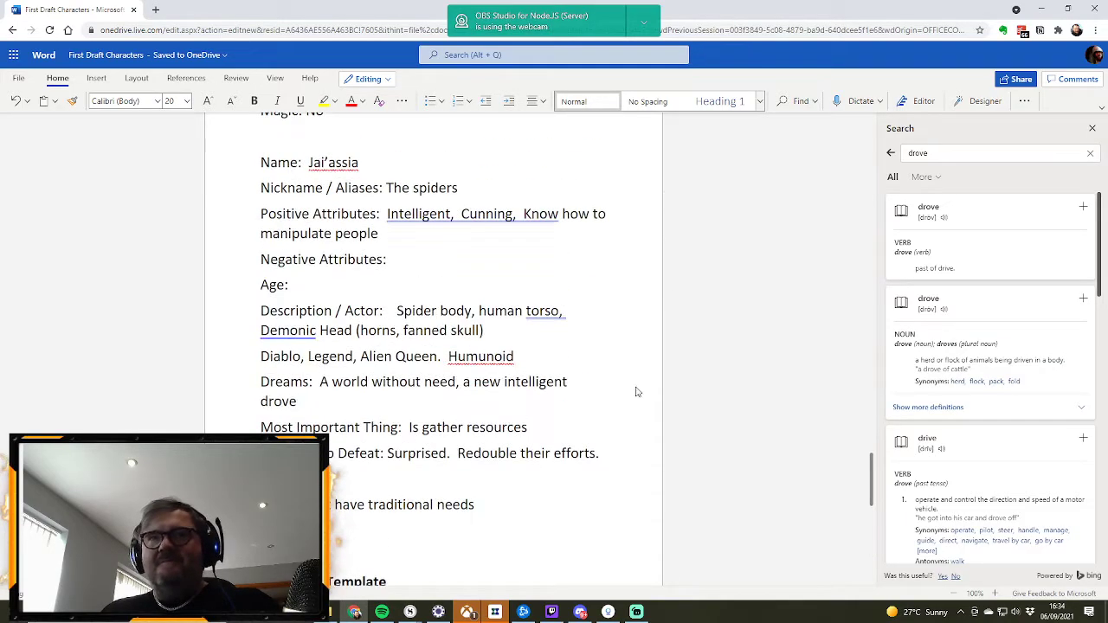
{"action": "scroll", "coordinate": [597, 386], "scroll_direction": "up", "scroll_amount": 15}
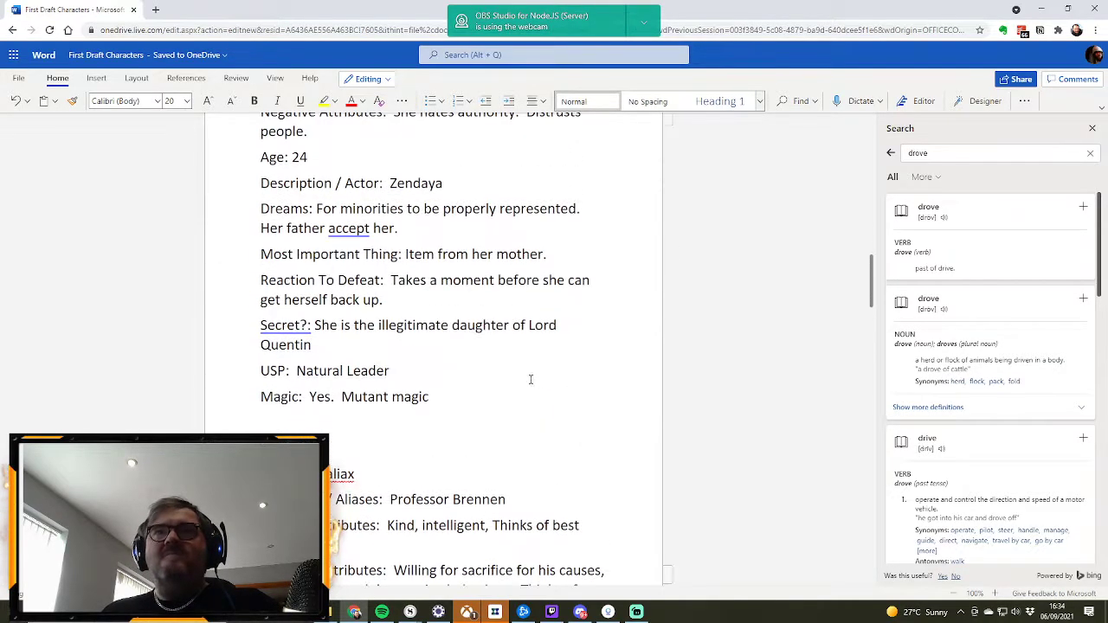
{"action": "scroll", "coordinate": [504, 379], "scroll_direction": "up", "scroll_amount": 8}
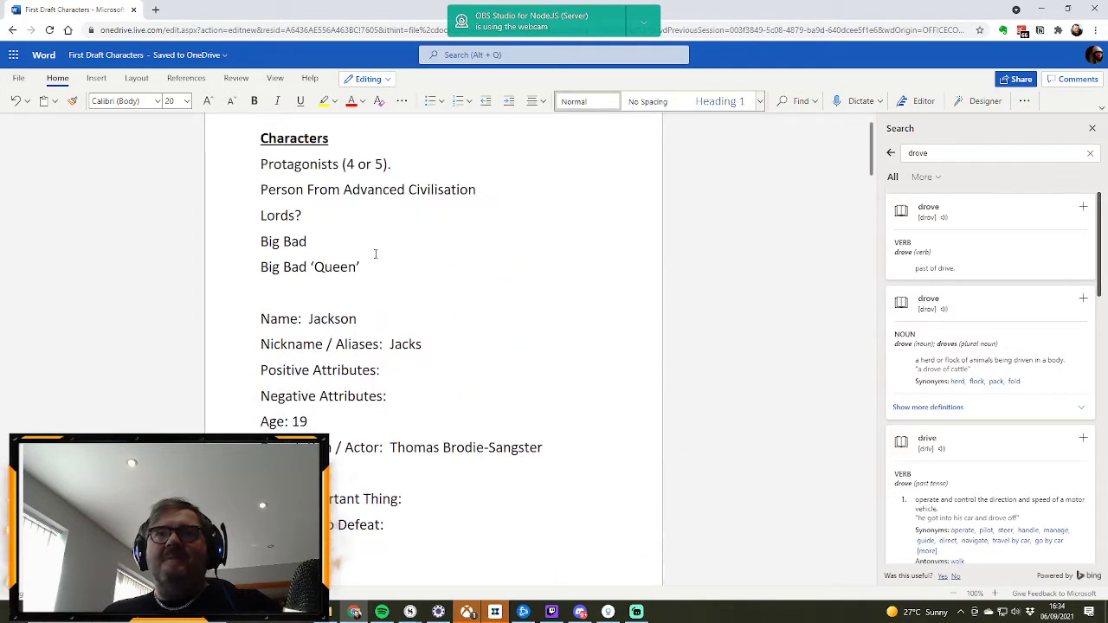
{"action": "left_click", "coordinate": [379, 274]}
{"action": "left_click", "coordinate": [327, 297]}
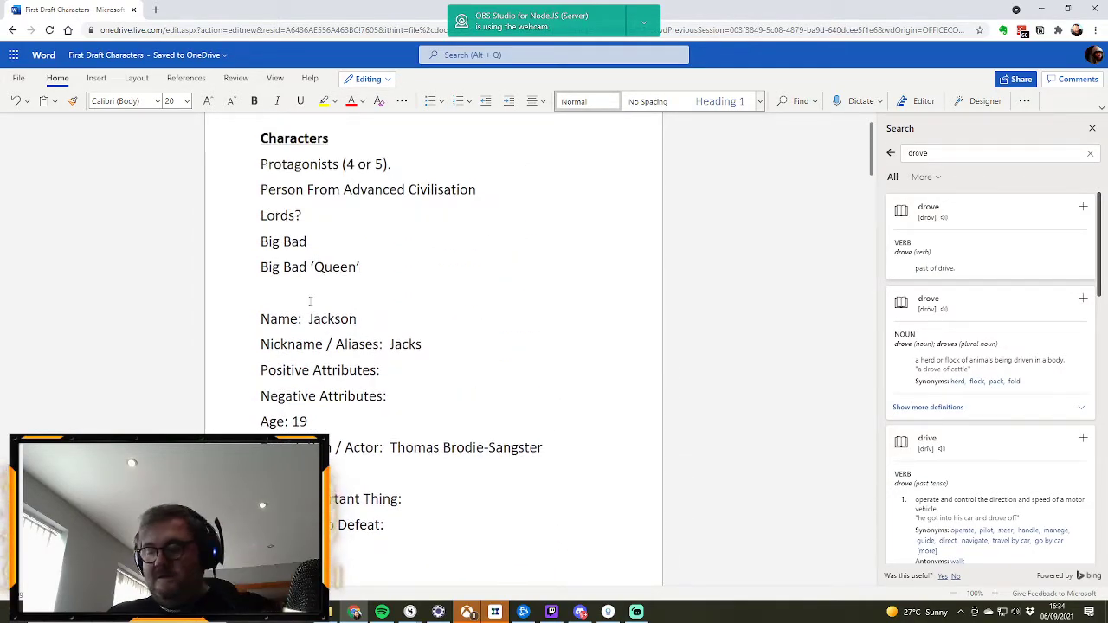
{"action": "key", "text": "Return"}
{"action": "key", "text": "Return"}
{"action": "key", "text": "ctrl+v"}
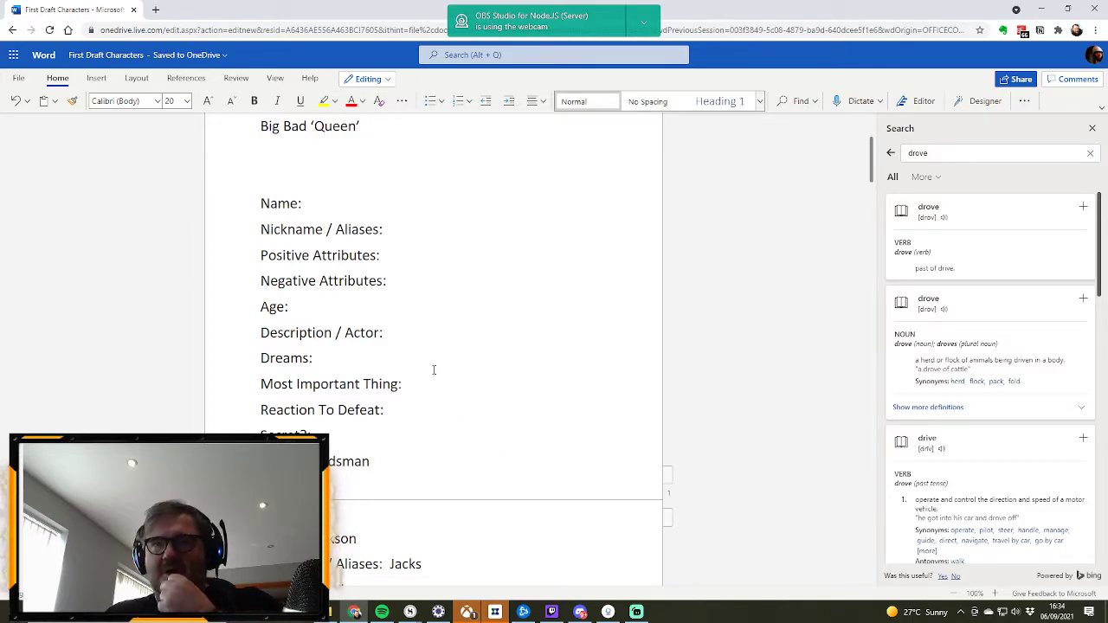
Step: Enter "No sense of humor" in the swordsman's Negative Attributes and John Bernthal under Description / Actor
{"action": "left_click", "coordinate": [405, 277]}
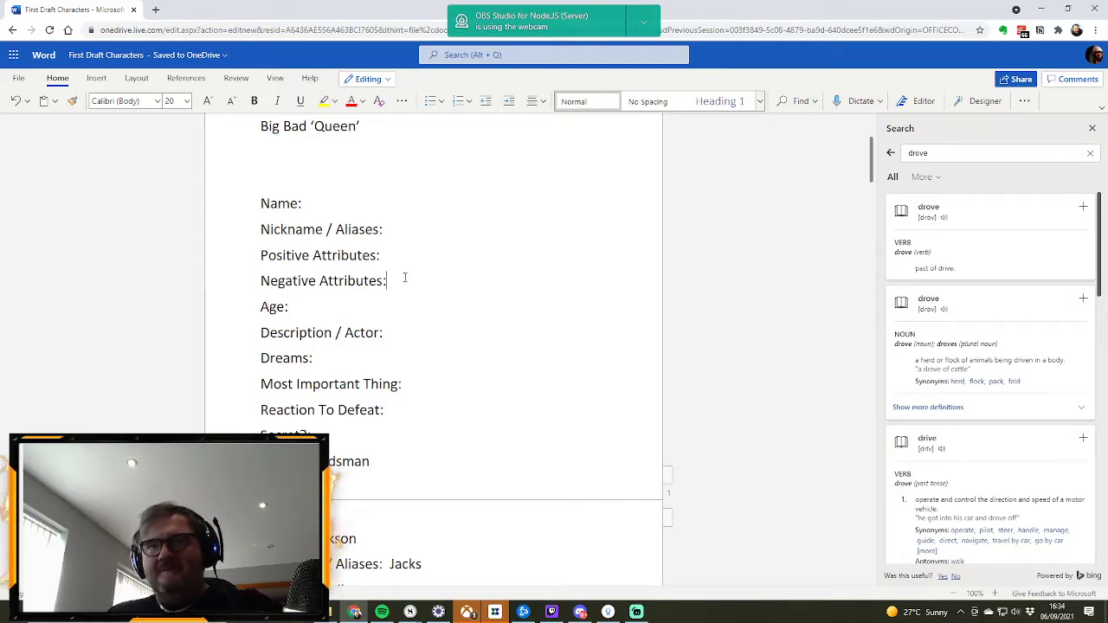
{"action": "type", "text": "No sens"}
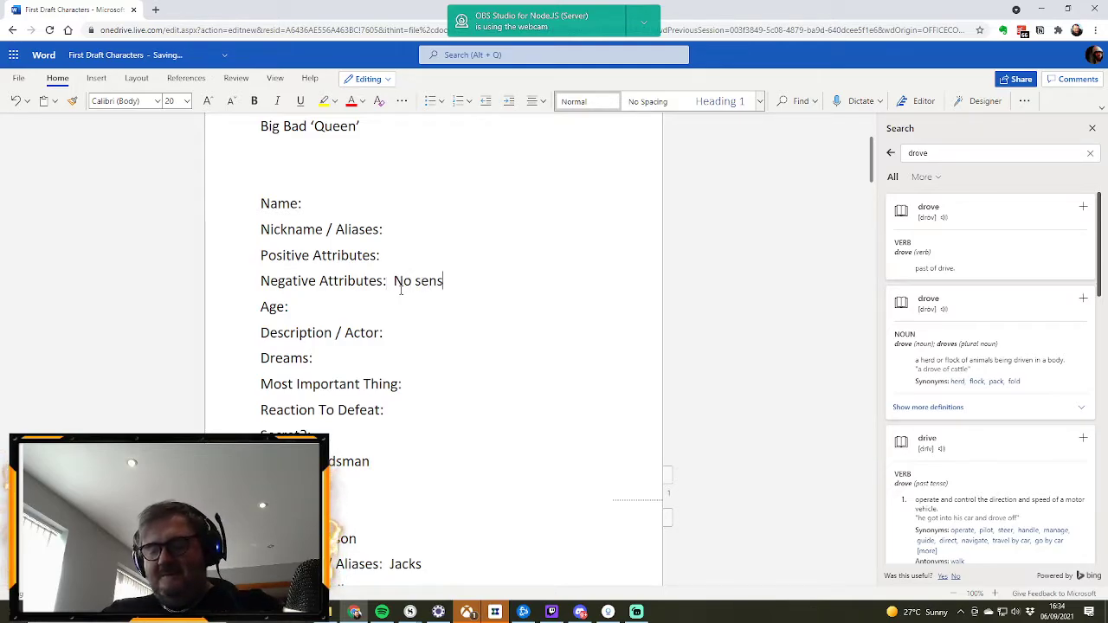
{"action": "type", "text": "e of humor"}
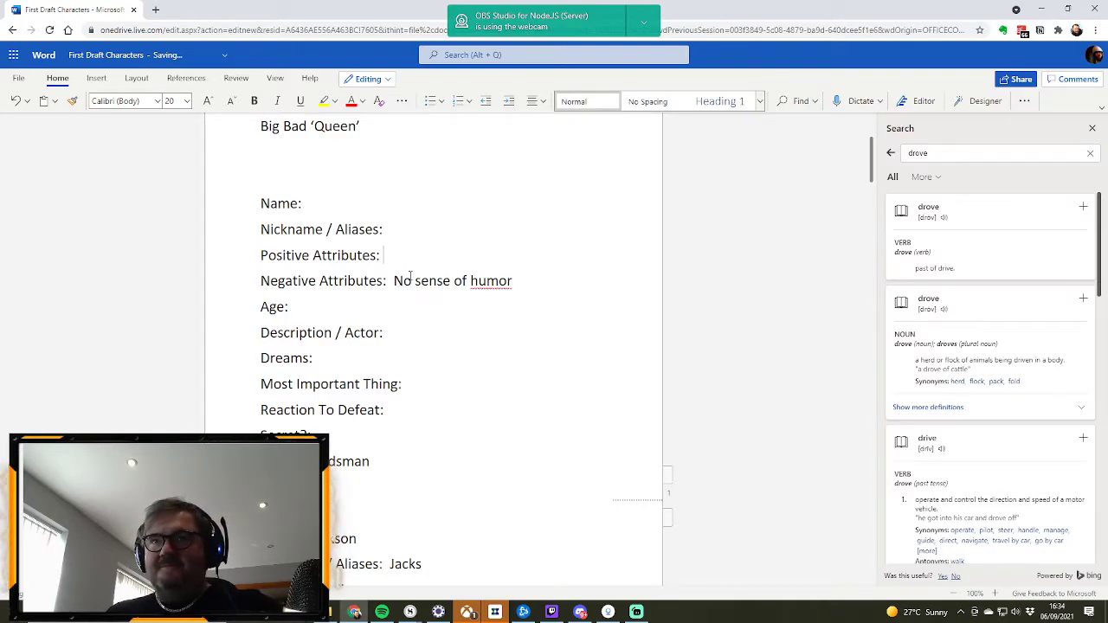
{"action": "left_click", "coordinate": [412, 334]}
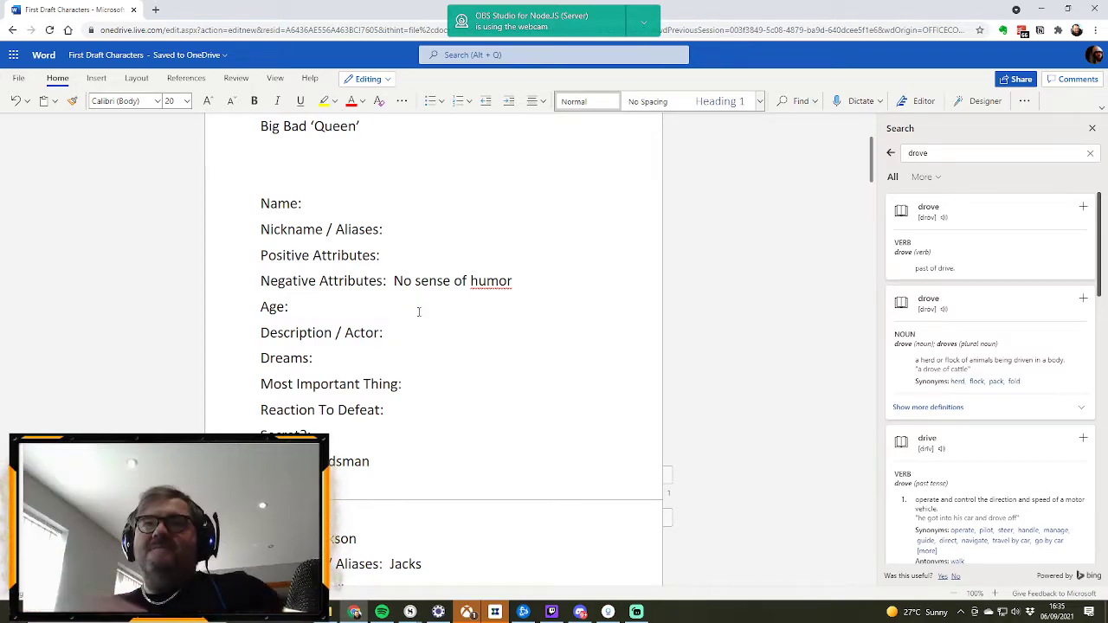
{"action": "type", "text": "John "}
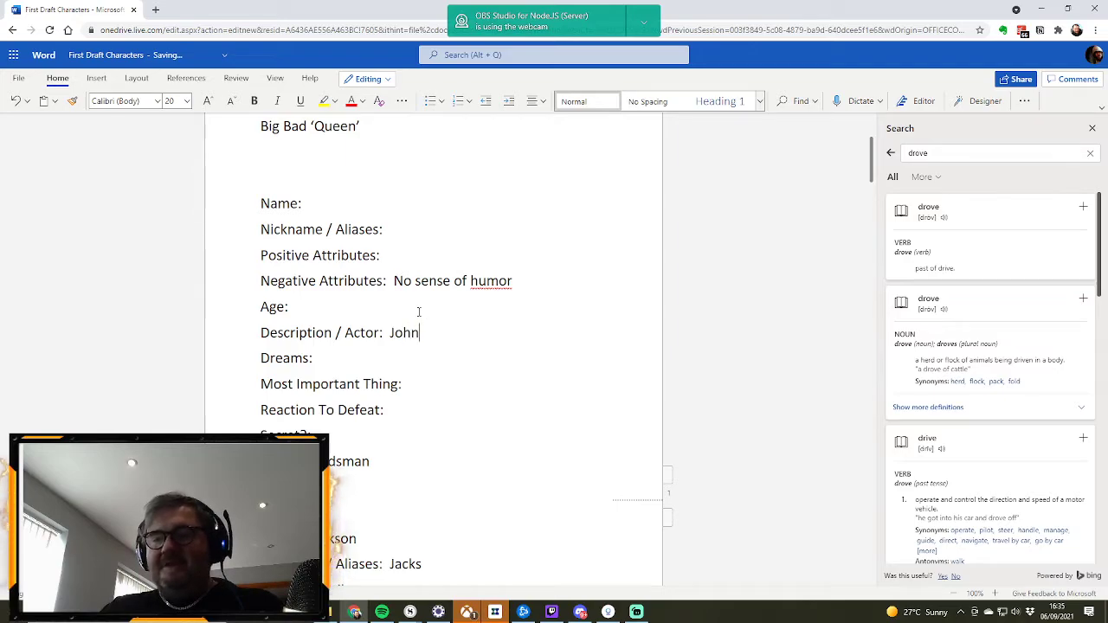
{"action": "type", "text": "Bernthal"}
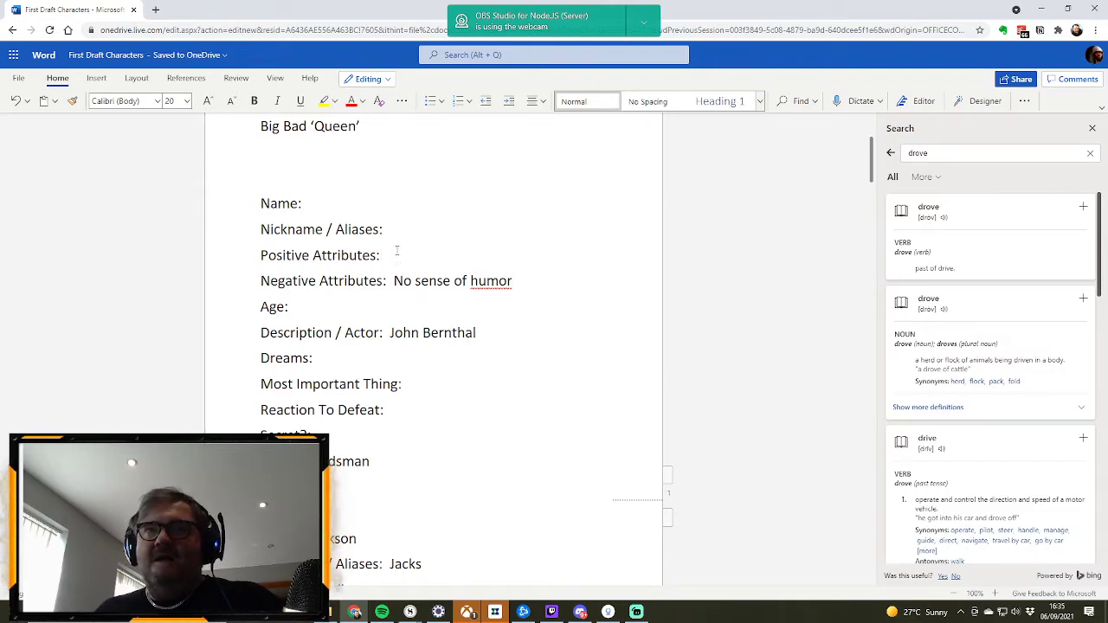
Step: Enter "Detmined" in the swordsman's Positive Attributes and "Tactical" as the Reaction To Defeat
{"action": "left_click", "coordinate": [396, 251]}
{"action": "type", "text": "Detmined"}
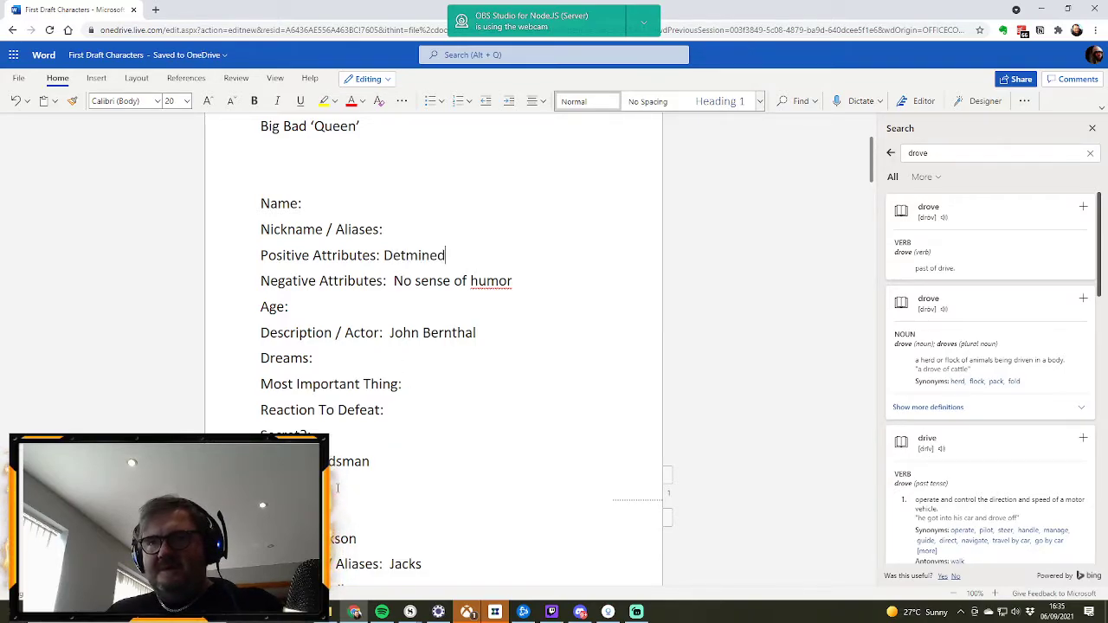
{"action": "left_click", "coordinate": [392, 409]}
{"action": "type", "text": "Tactical"}
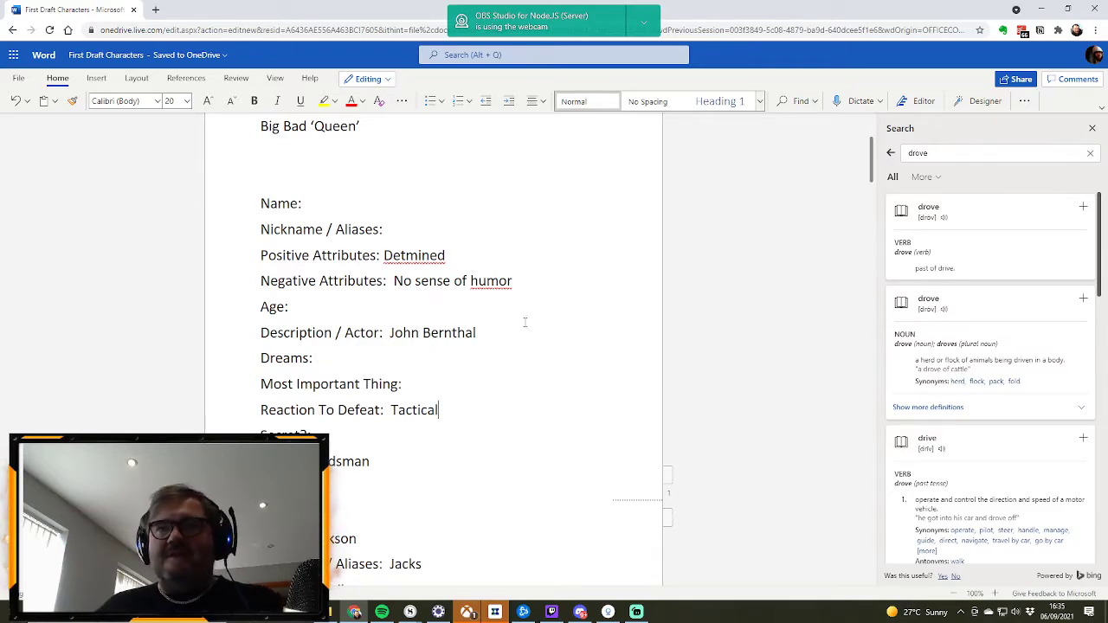
{"action": "scroll", "coordinate": [518, 319], "scroll_direction": "down", "scroll_amount": 1}
{"action": "scroll", "coordinate": [517, 319], "scroll_direction": "down", "scroll_amount": 4}
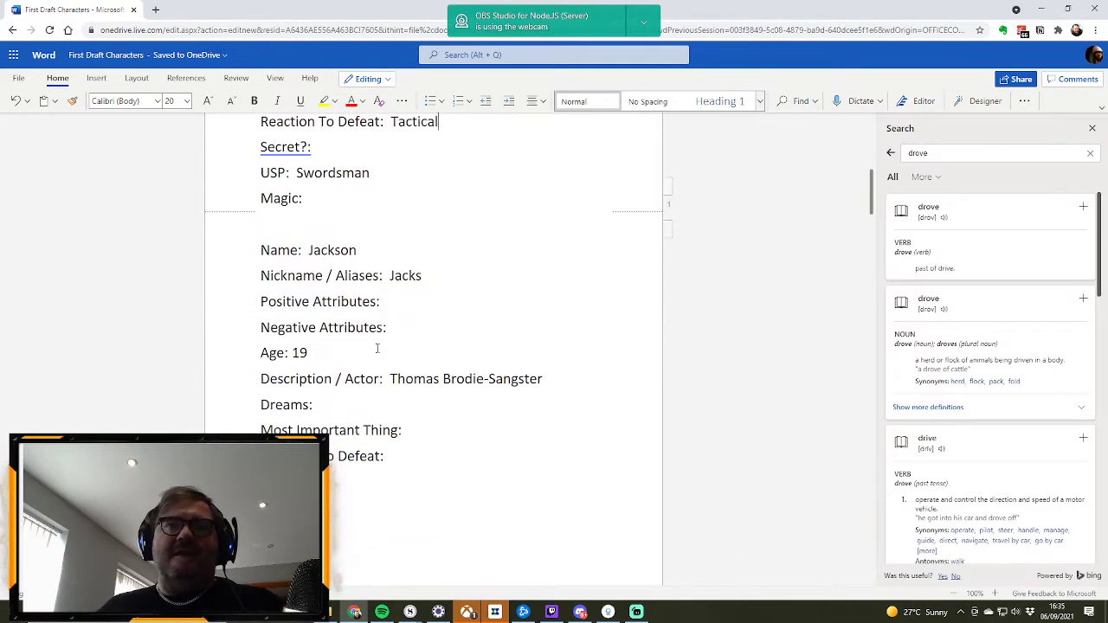
{"action": "scroll", "coordinate": [377, 343], "scroll_direction": "down", "scroll_amount": 1}
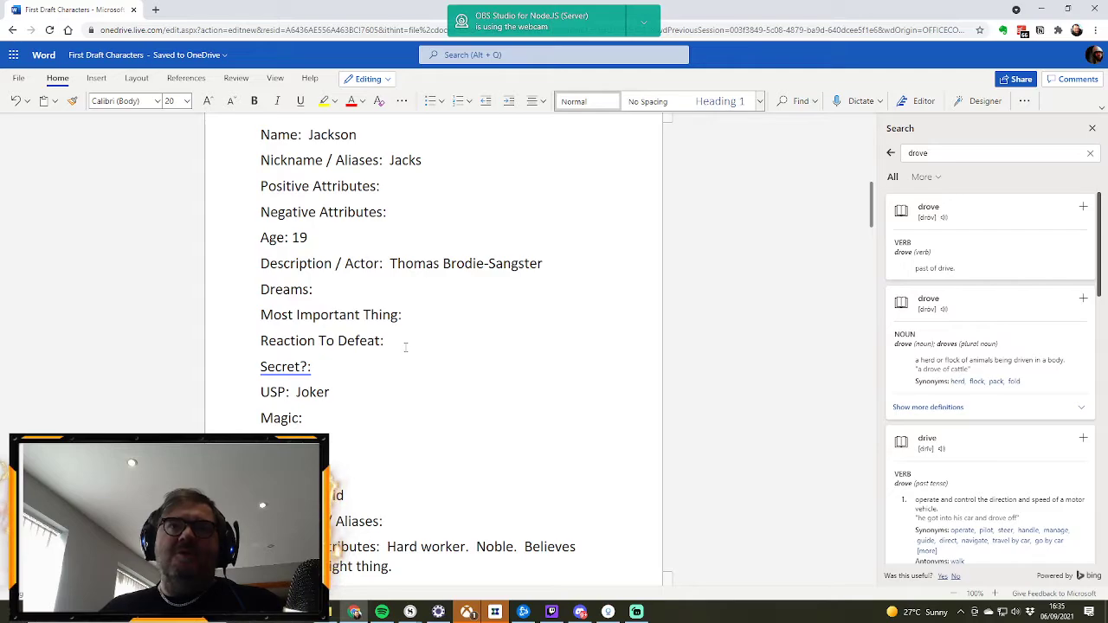
{"action": "scroll", "coordinate": [325, 404], "scroll_direction": "up", "scroll_amount": 1}
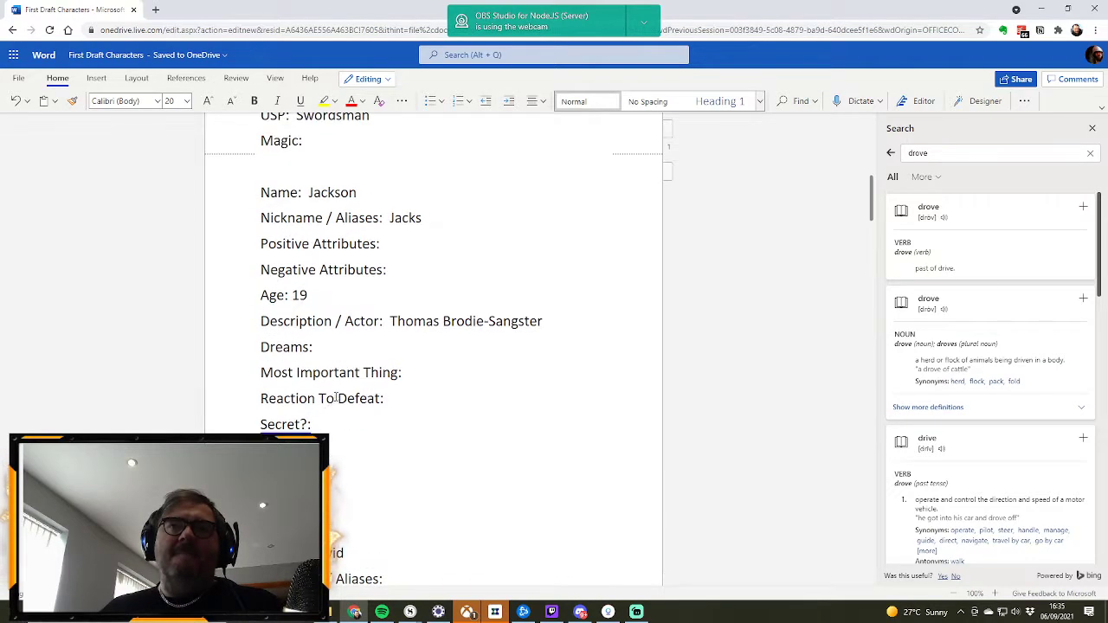
Step: Correct the misspelled Positive Attributes entry in the swordsman's profile to "Determined"
{"action": "scroll", "coordinate": [342, 393], "scroll_direction": "down", "scroll_amount": 1}
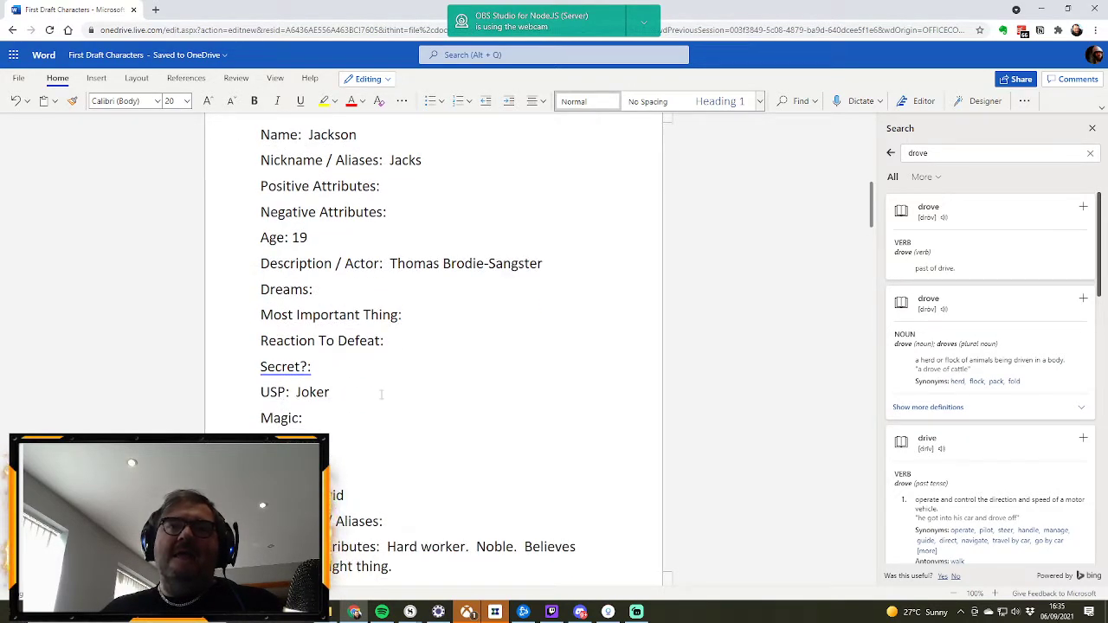
{"action": "scroll", "coordinate": [381, 394], "scroll_direction": "down", "scroll_amount": 5}
{"action": "scroll", "coordinate": [381, 394], "scroll_direction": "up", "scroll_amount": 5}
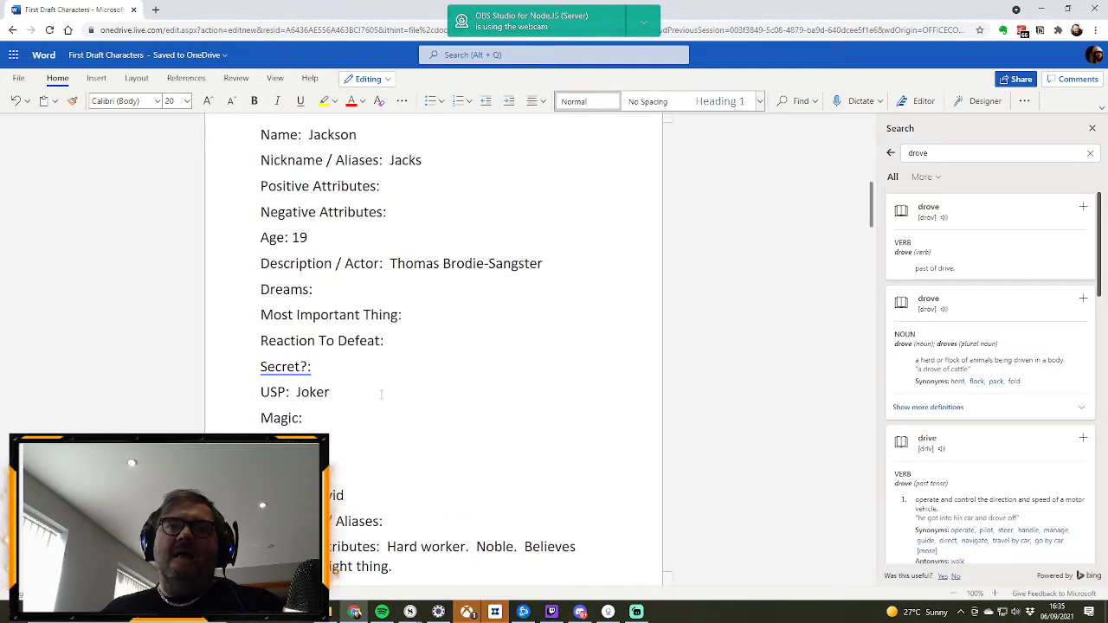
{"action": "scroll", "coordinate": [381, 394], "scroll_direction": "up", "scroll_amount": 1}
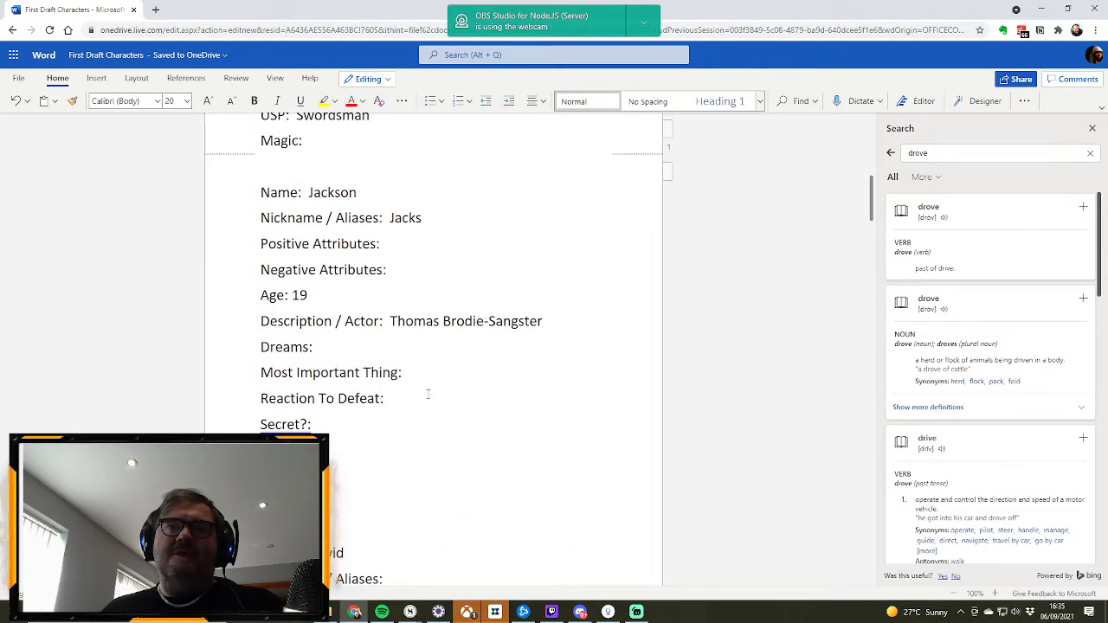
{"action": "scroll", "coordinate": [424, 407], "scroll_direction": "up", "scroll_amount": 10}
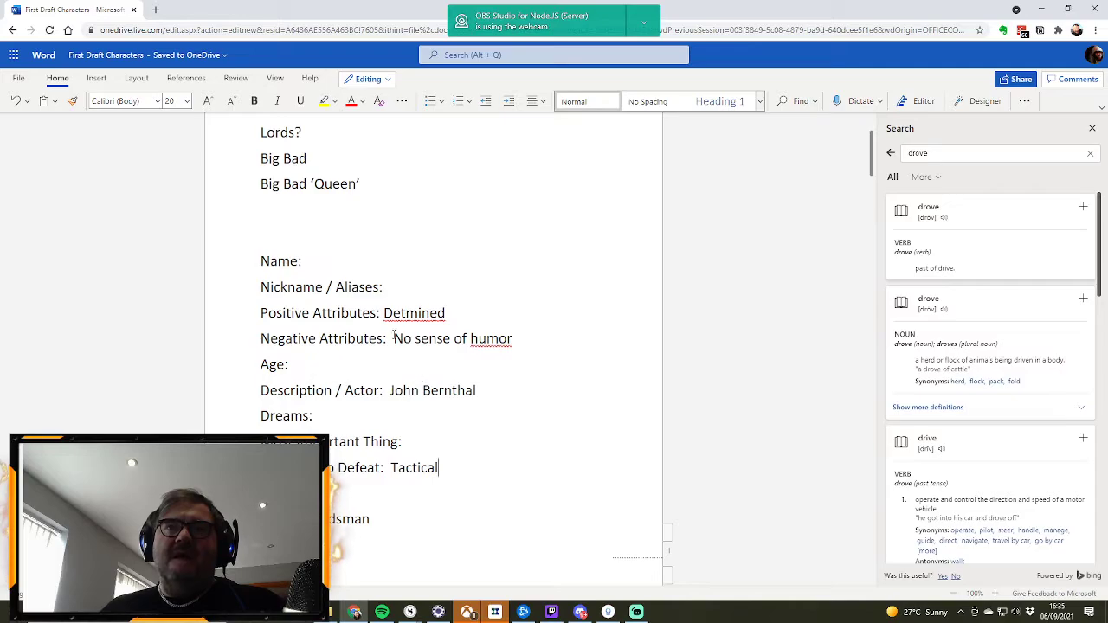
{"action": "left_click", "coordinate": [404, 315]}
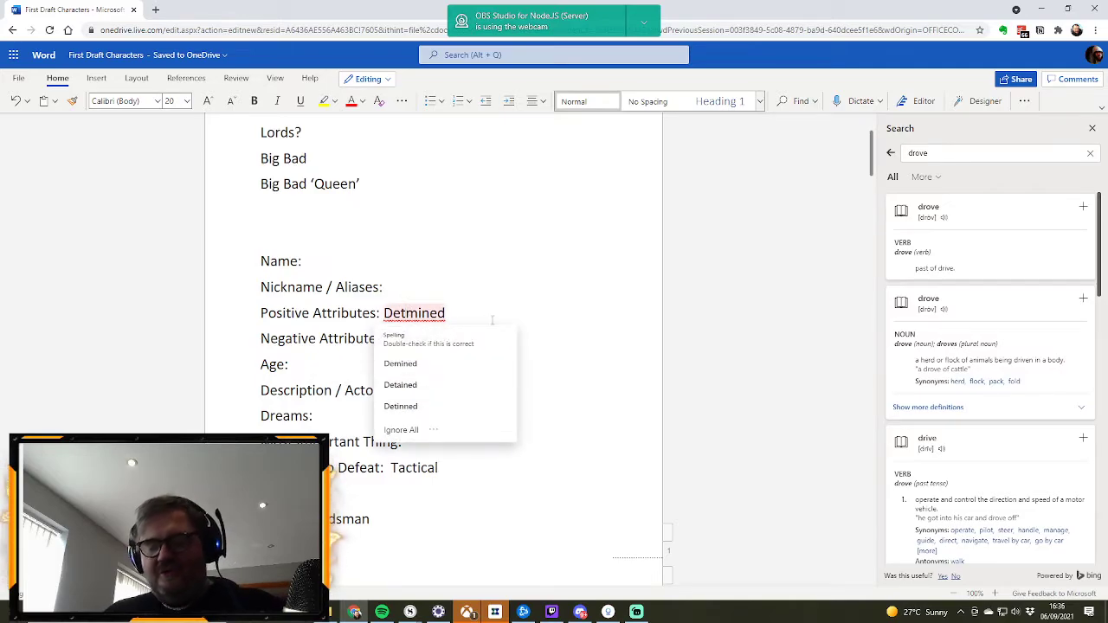
{"action": "type", "text": "er"}
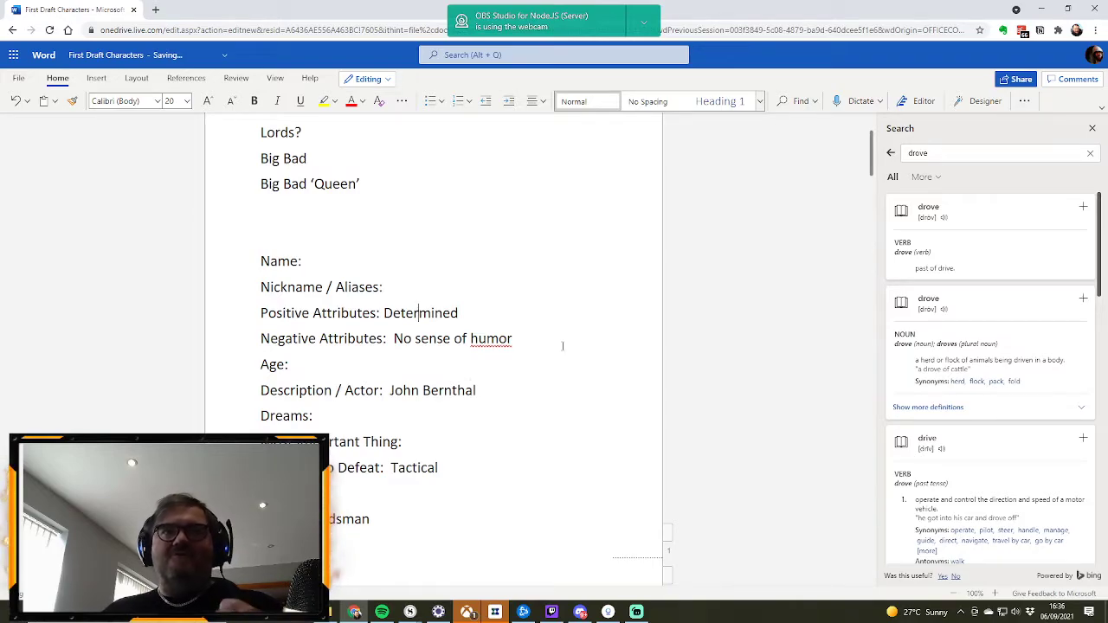
Step: Paste another blank set of character template fields between the Big Bad 'Queen' line and the swordsman's profile
{"action": "scroll", "coordinate": [550, 319], "scroll_direction": "down", "scroll_amount": 3}
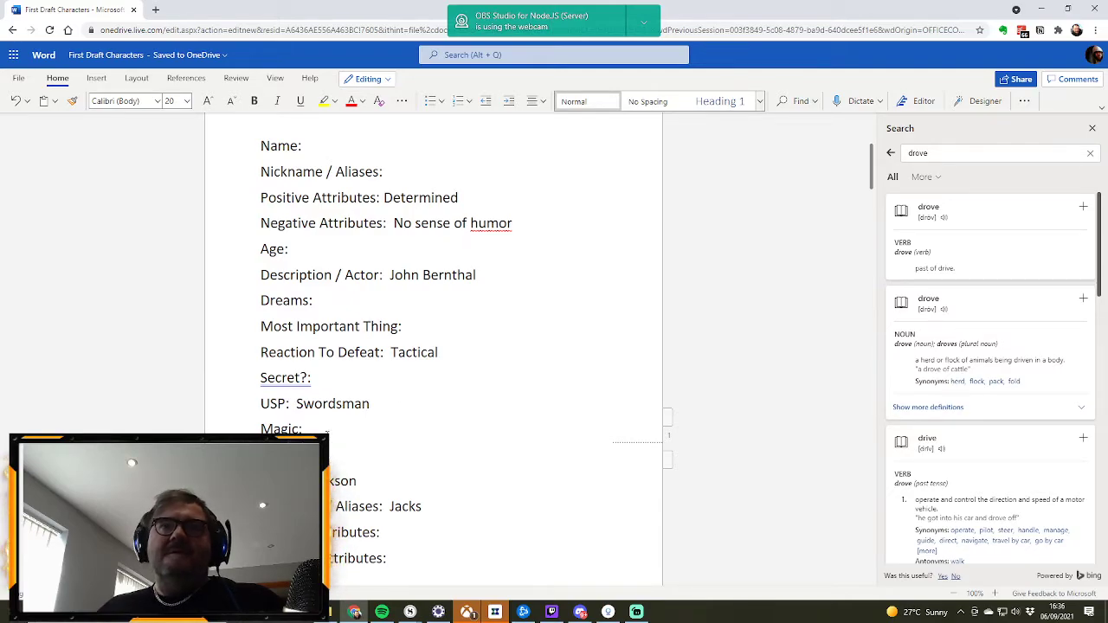
{"action": "scroll", "coordinate": [325, 429], "scroll_direction": "down", "scroll_amount": 12}
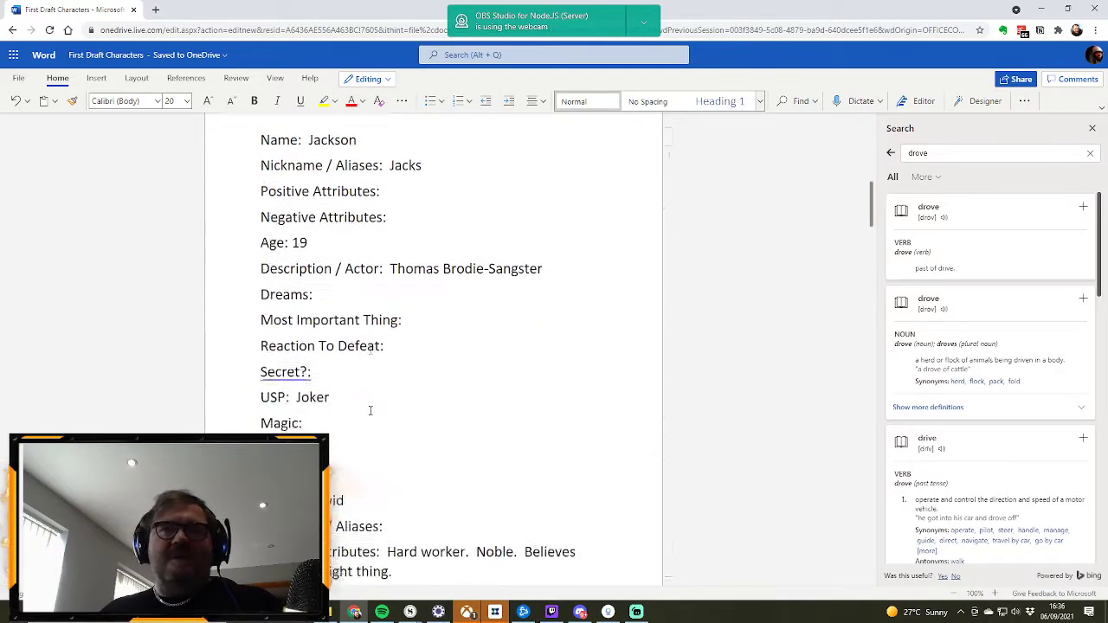
{"action": "scroll", "coordinate": [378, 405], "scroll_direction": "down", "scroll_amount": 17}
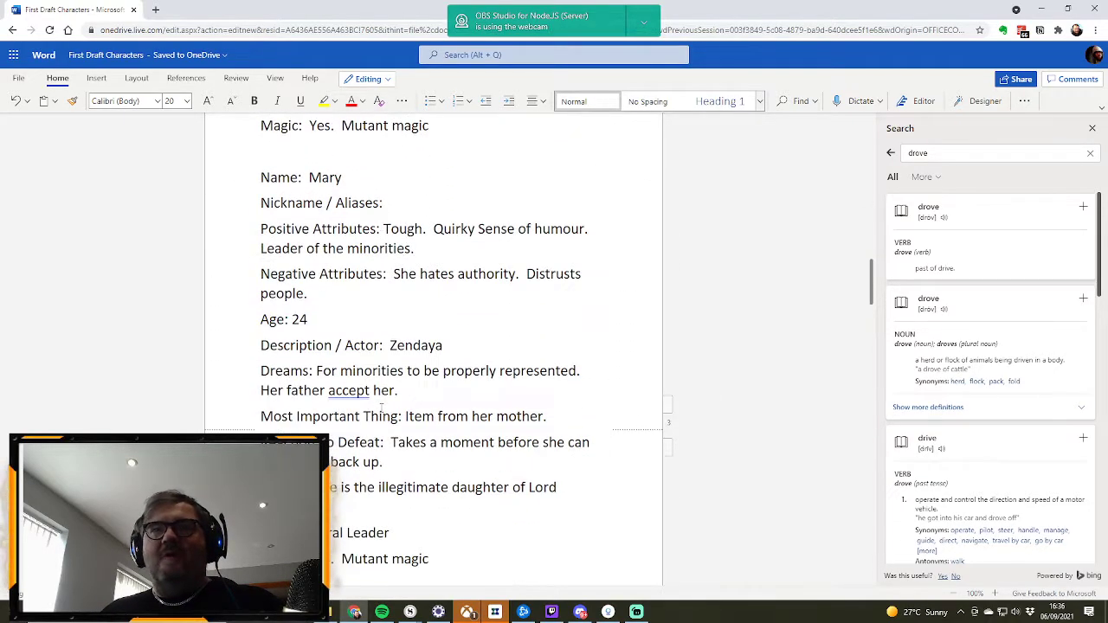
{"action": "scroll", "coordinate": [380, 406], "scroll_direction": "down", "scroll_amount": 3}
{"action": "scroll", "coordinate": [381, 407], "scroll_direction": "up", "scroll_amount": 5}
{"action": "scroll", "coordinate": [381, 407], "scroll_direction": "up", "scroll_amount": 20}
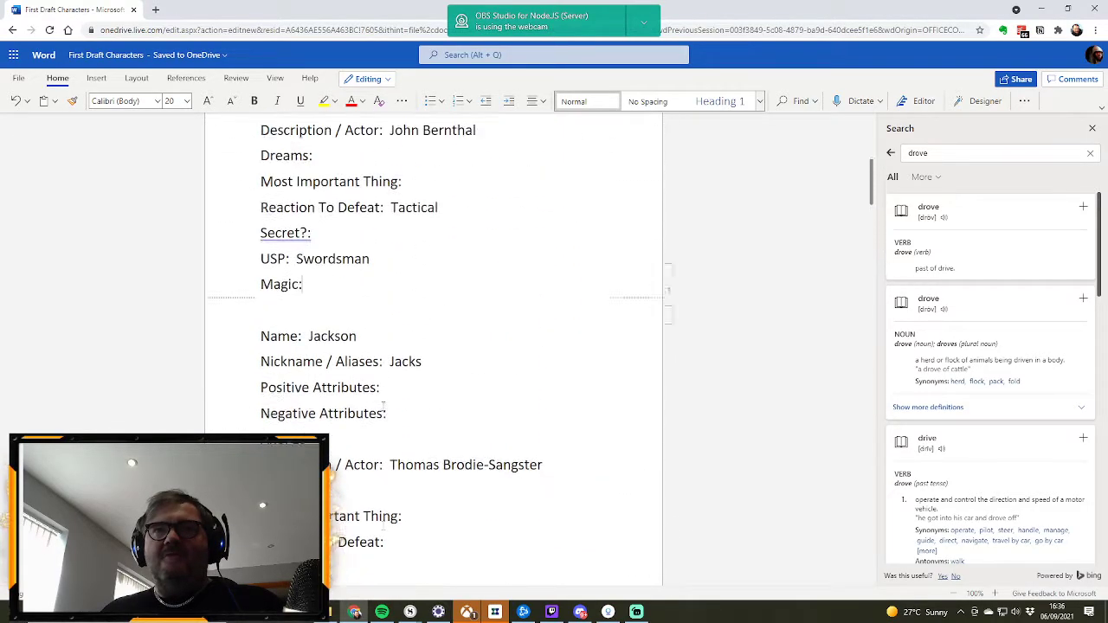
{"action": "scroll", "coordinate": [309, 265], "scroll_direction": "up", "scroll_amount": 3}
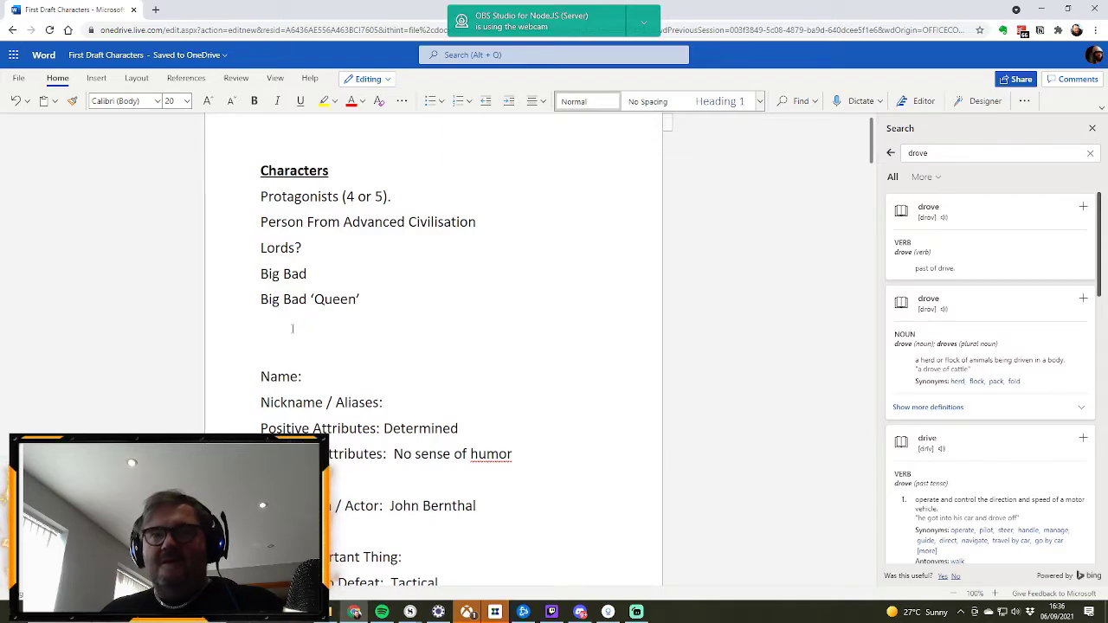
{"action": "key", "text": "Return"}
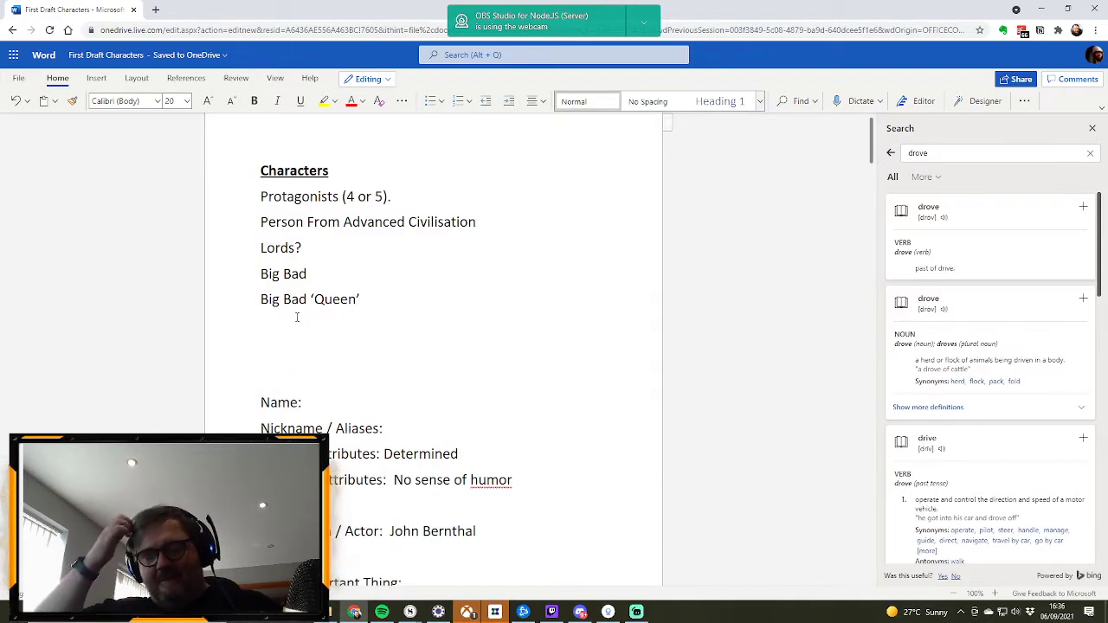
{"action": "key", "text": "ctrl+v"}
{"action": "scroll", "coordinate": [297, 316], "scroll_direction": "down", "scroll_amount": 2}
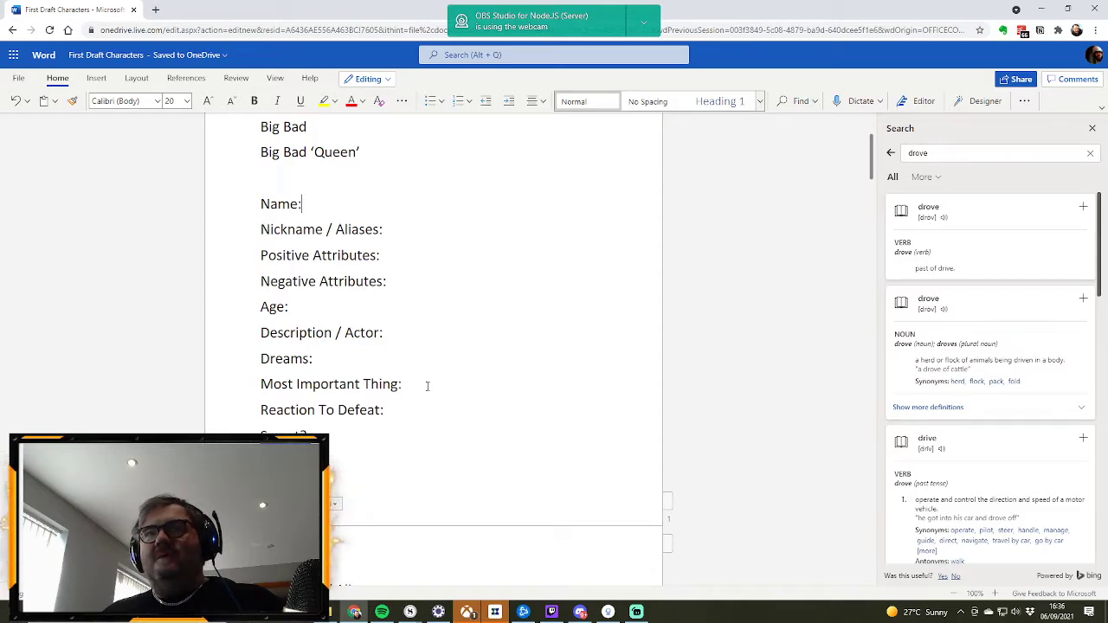
Step: Enter "Bubbly, Quirky" as the Positive Attributes in the new blank profile above the swordsman's
{"action": "left_click", "coordinate": [391, 257]}
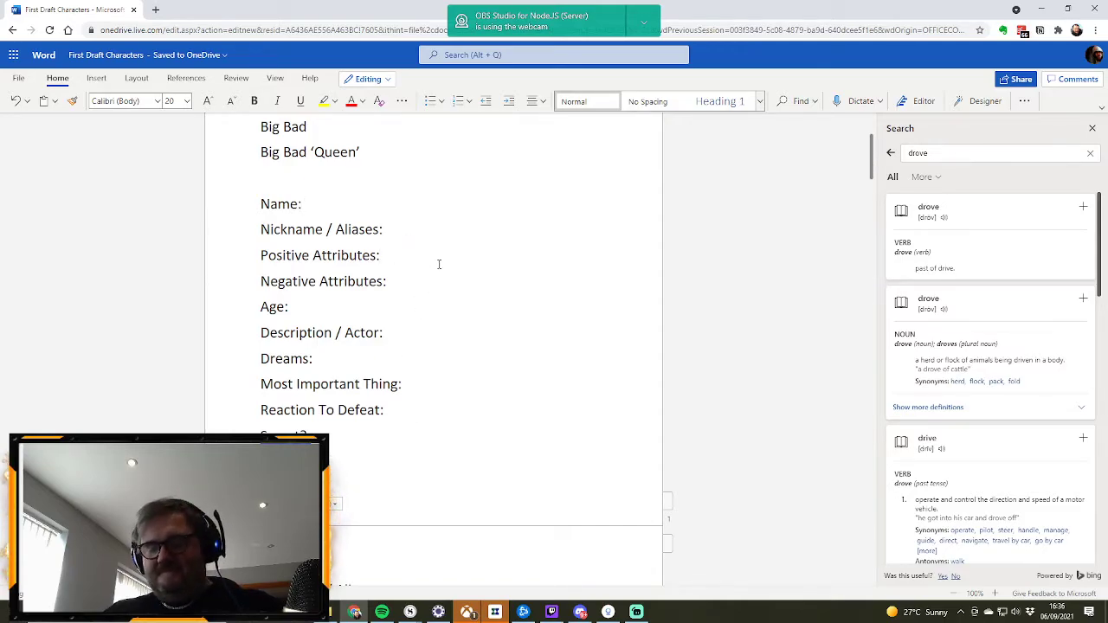
{"action": "type", "text": "Bubblk"}
{"action": "key", "text": "BackSpace"}
{"action": "type", "text": "y"}
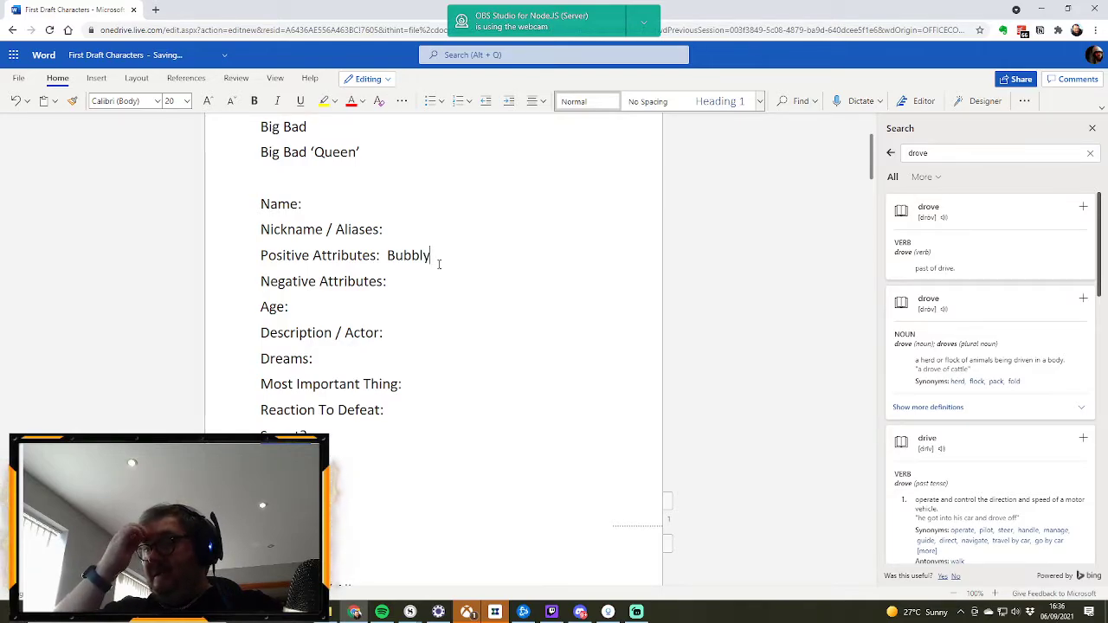
{"action": "type", "text": ", Quirky"}
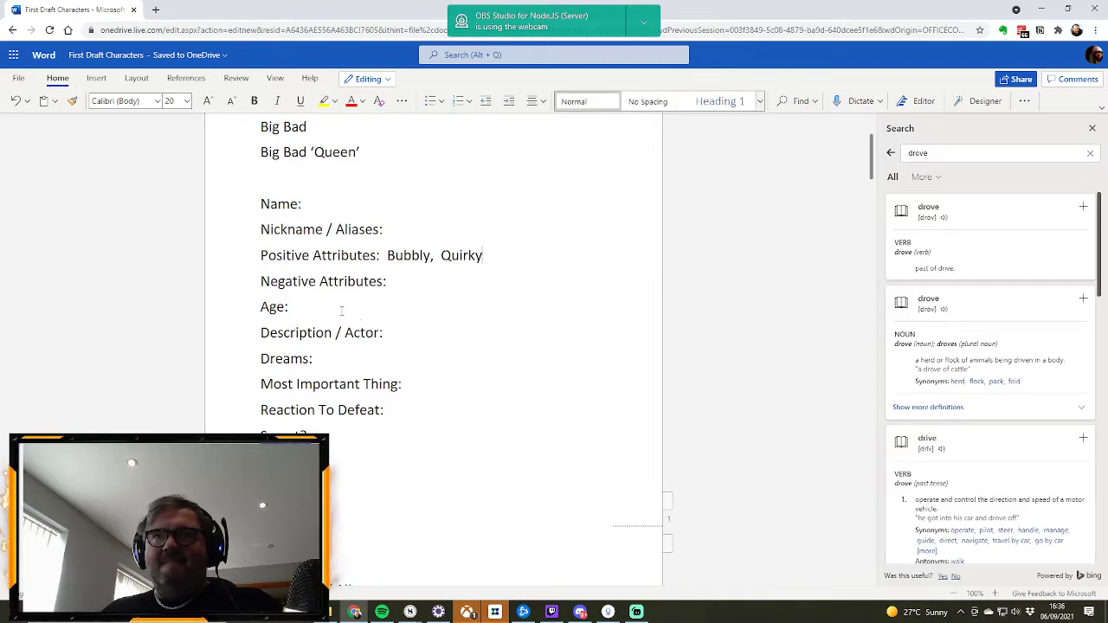
Step: Set the new character's Age to "Mid 20s" and enter "Always hungry." under Negative Attributes
{"action": "left_click", "coordinate": [312, 302]}
{"action": "type", "text": "Mid "}
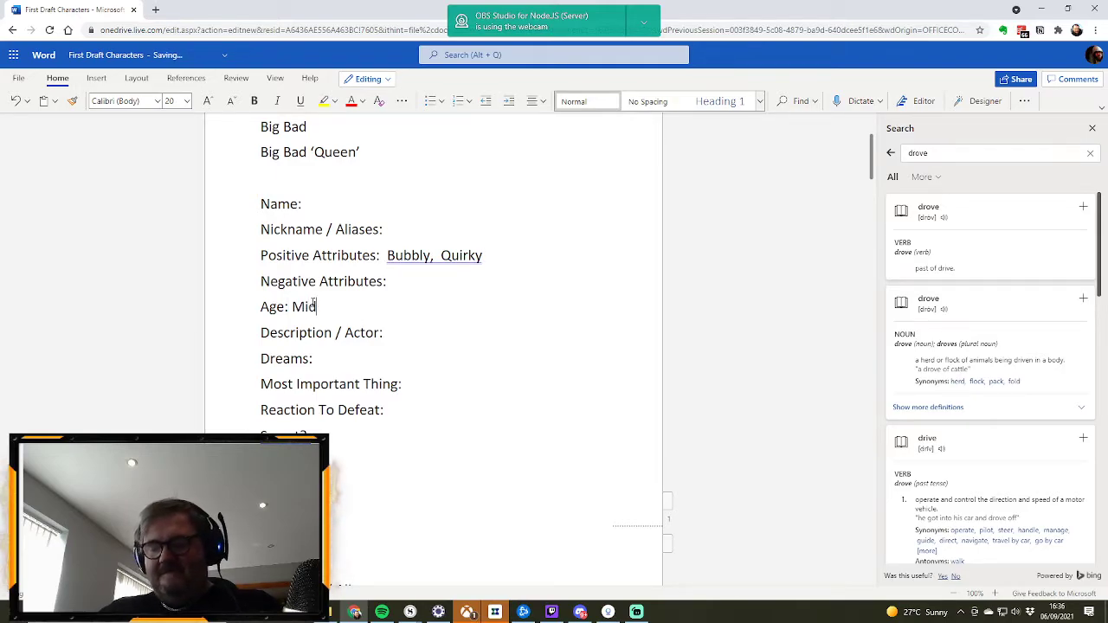
{"action": "type", "text": "20s"}
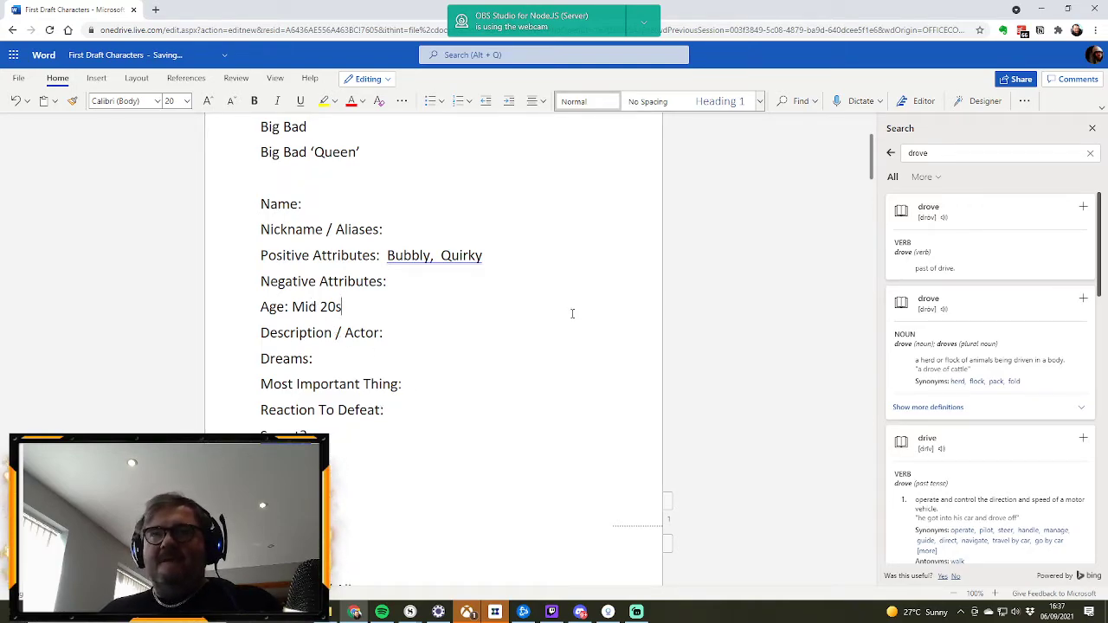
{"action": "left_click", "coordinate": [421, 287]}
{"action": "type", "text": "Al"}
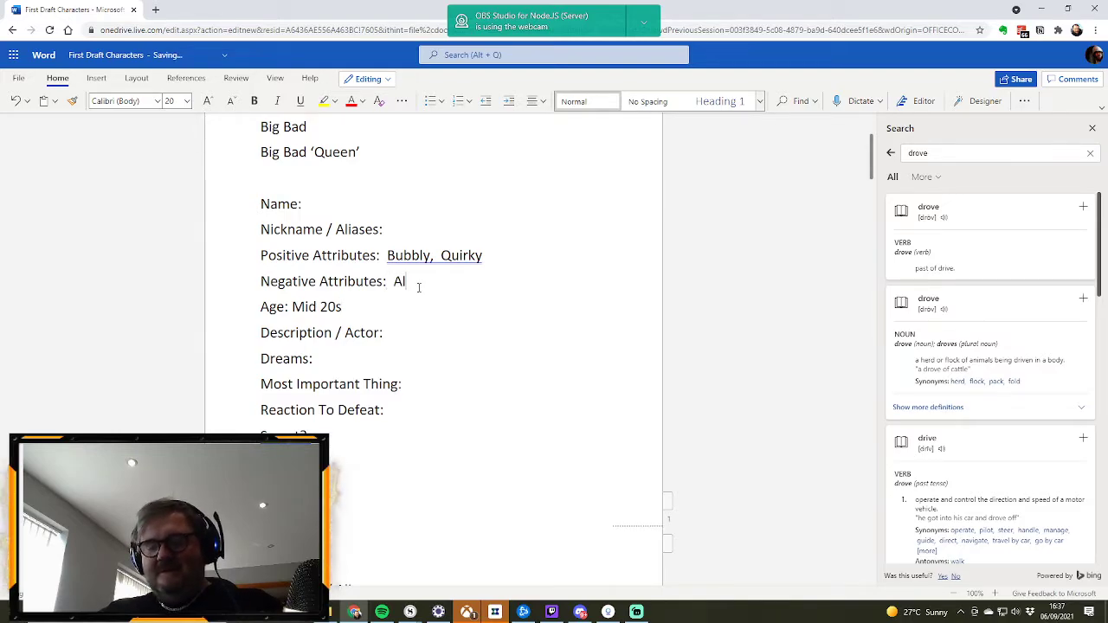
{"action": "type", "text": "ways hungry"}
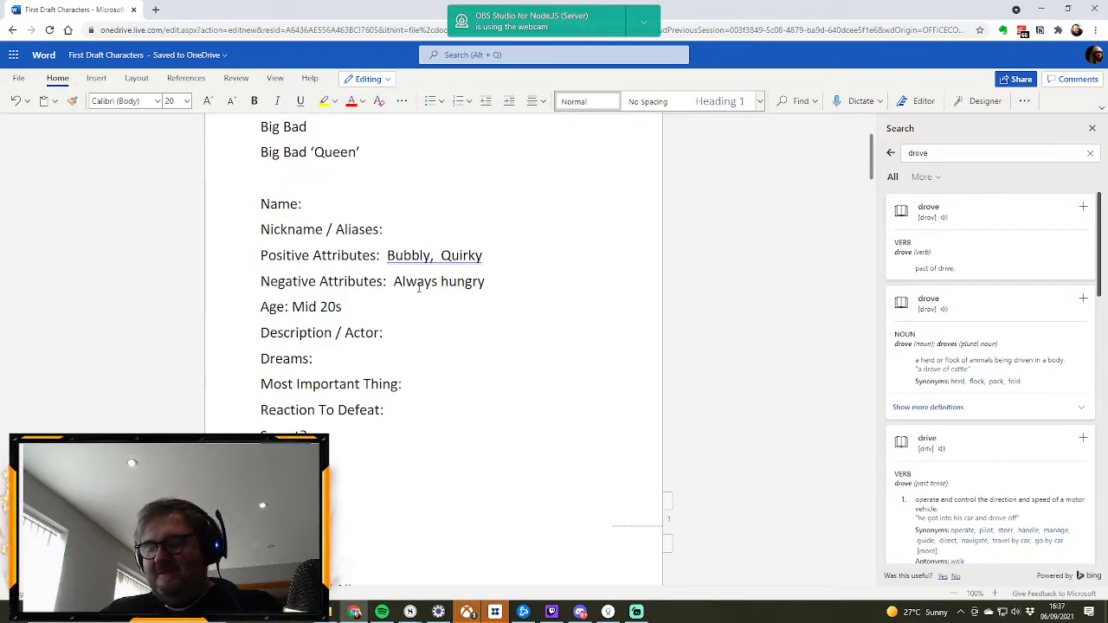
{"action": "type", "text": "."}
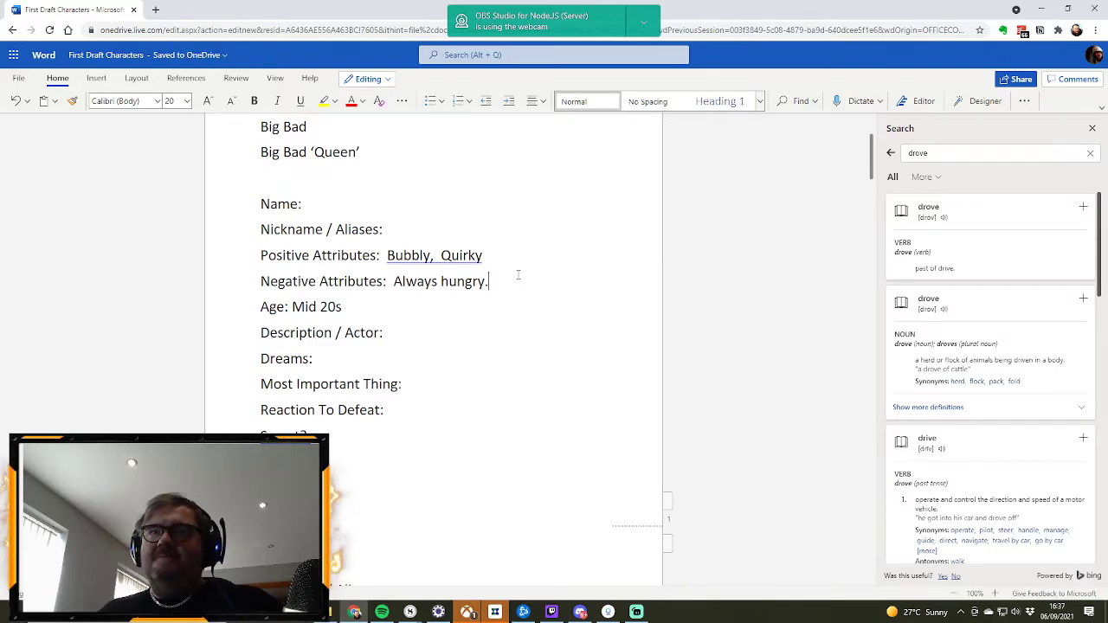
Step: Add "Body positive" after Quirky in the new character's Positive Attributes, separated by a comma
{"action": "left_click", "coordinate": [499, 260]}
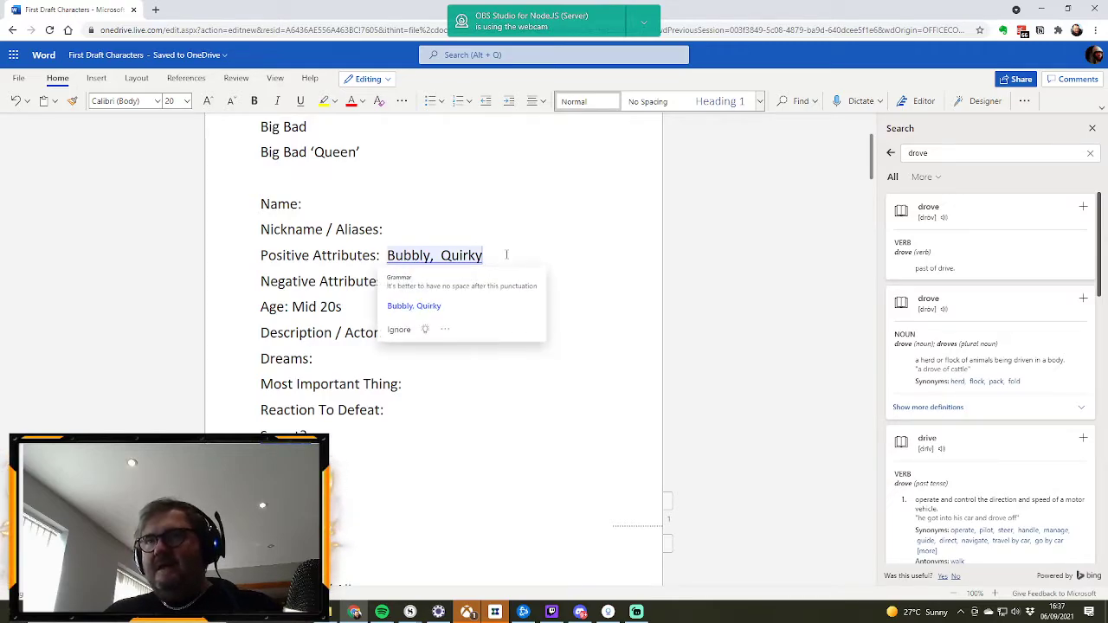
{"action": "type", "text": ","}
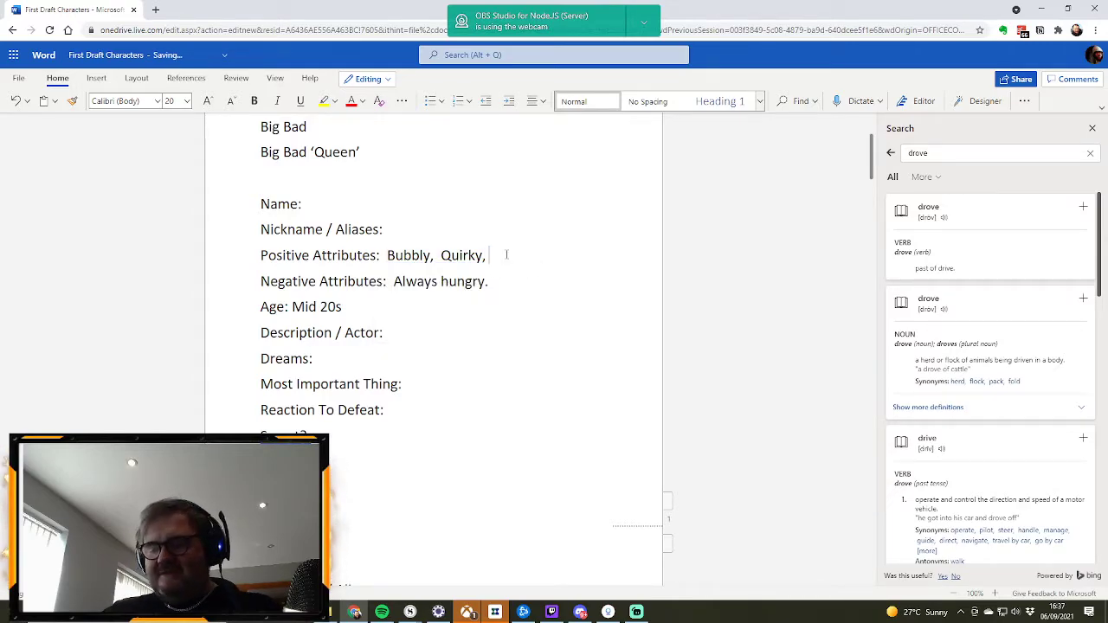
{"action": "type", "text": " Body p"}
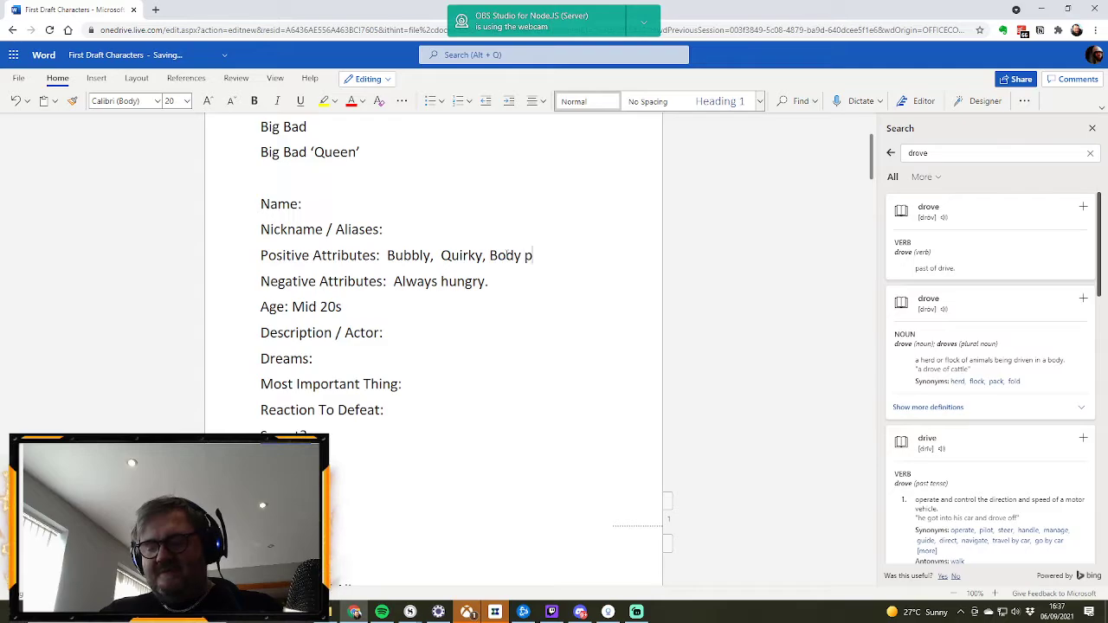
{"action": "type", "text": "ositive"}
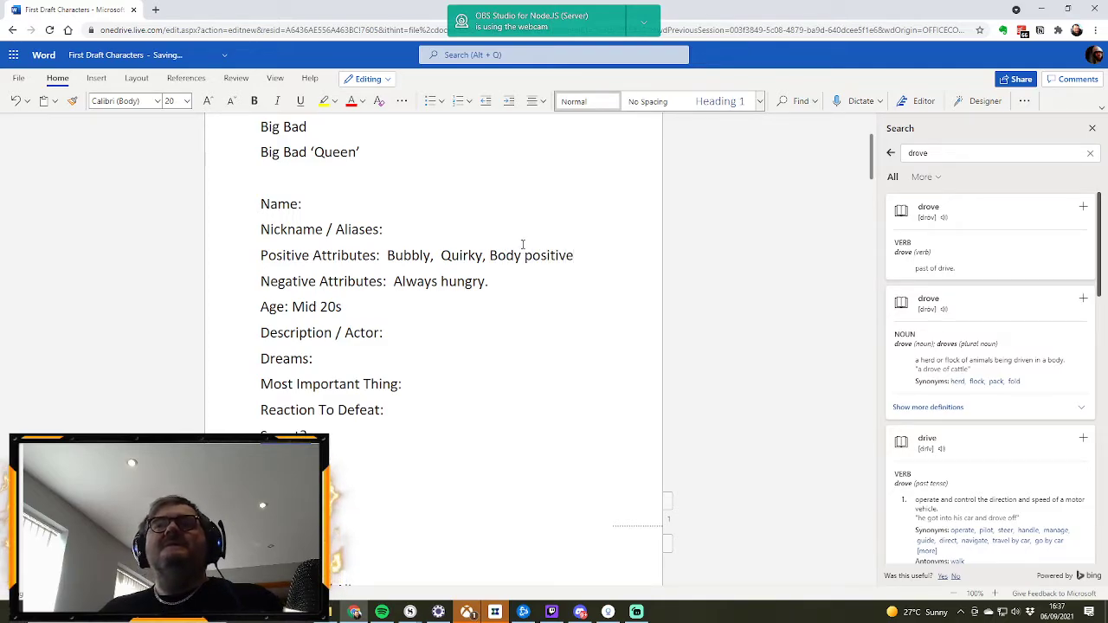
Step: Enter "Can't handle defeat. Needs comforting" as the new character's Reaction To Defeat
{"action": "scroll", "coordinate": [522, 244], "scroll_direction": "down", "scroll_amount": 3}
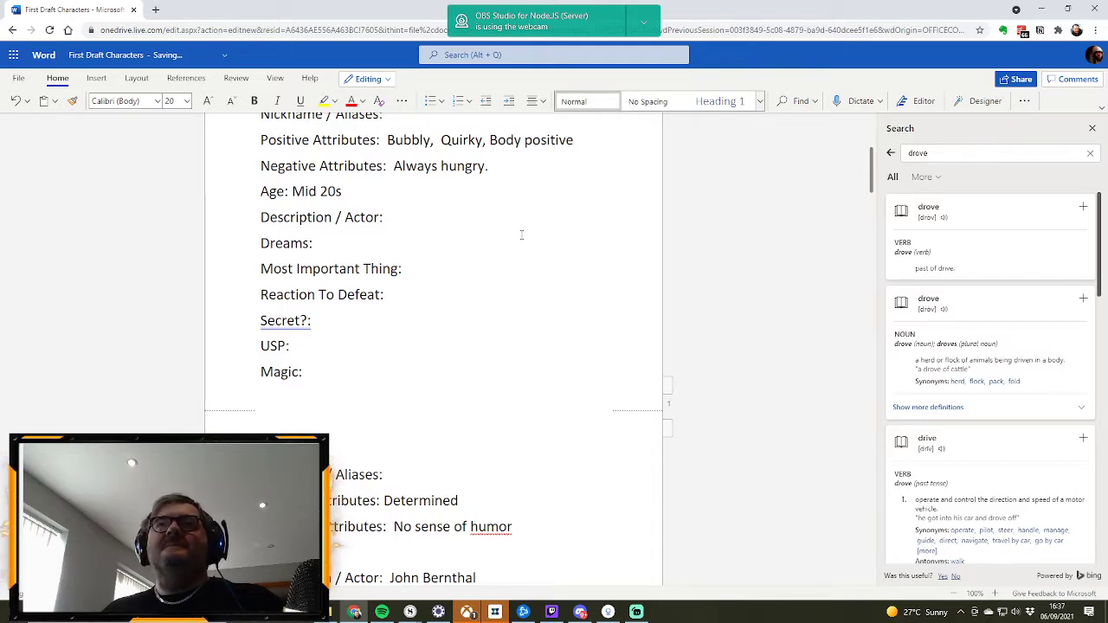
{"action": "scroll", "coordinate": [522, 235], "scroll_direction": "up", "scroll_amount": 1}
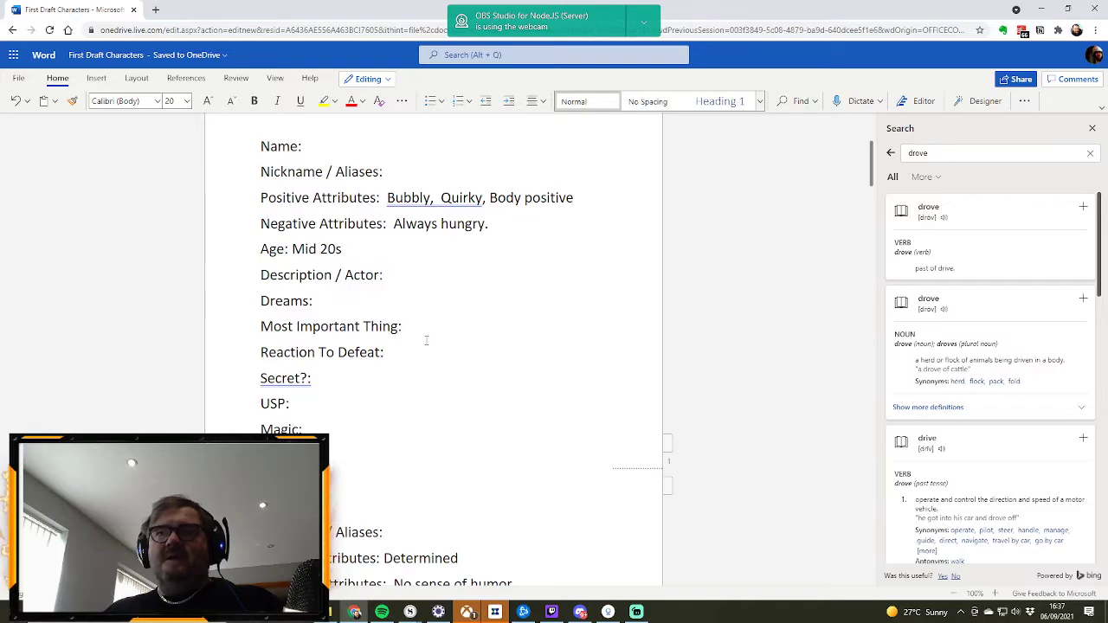
{"action": "type", "text": "Can"}
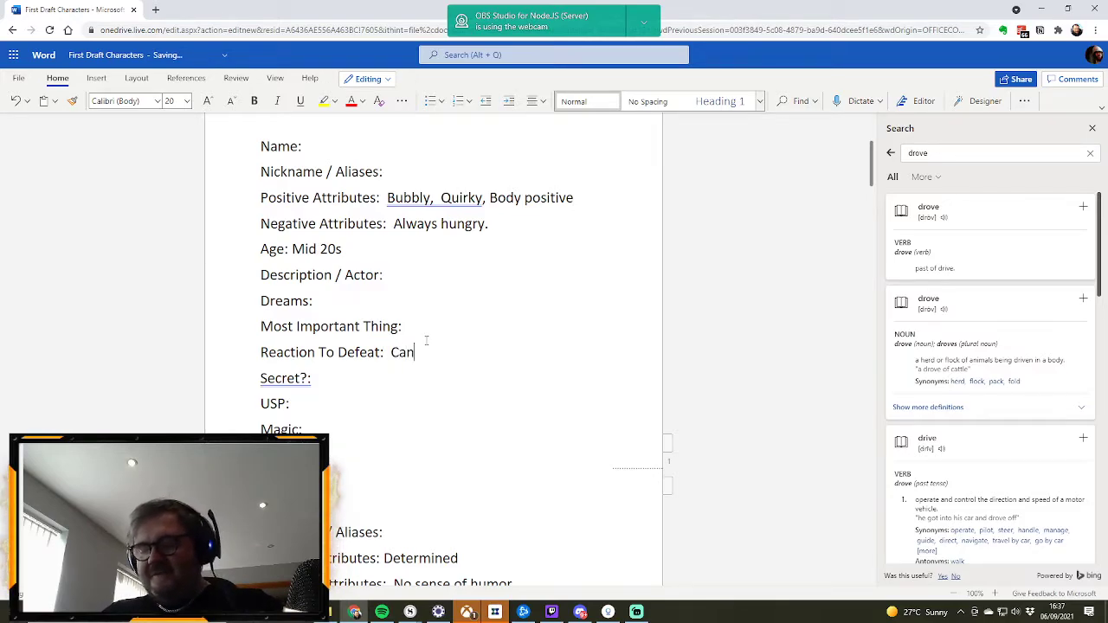
{"action": "type", "text": "'t handle d"}
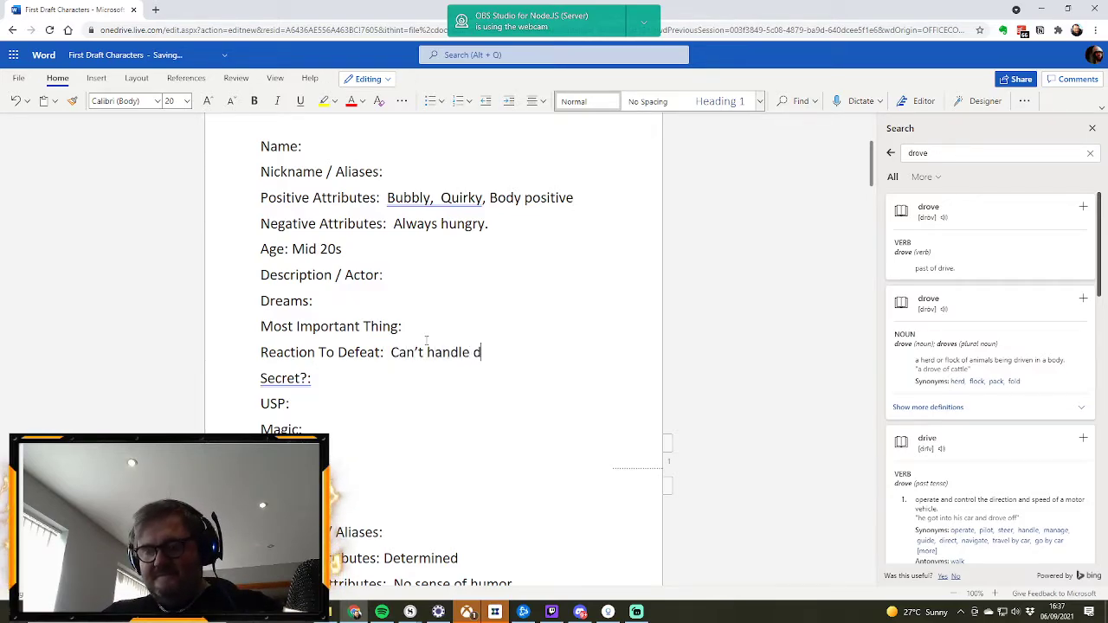
{"action": "type", "text": "efeat.  "}
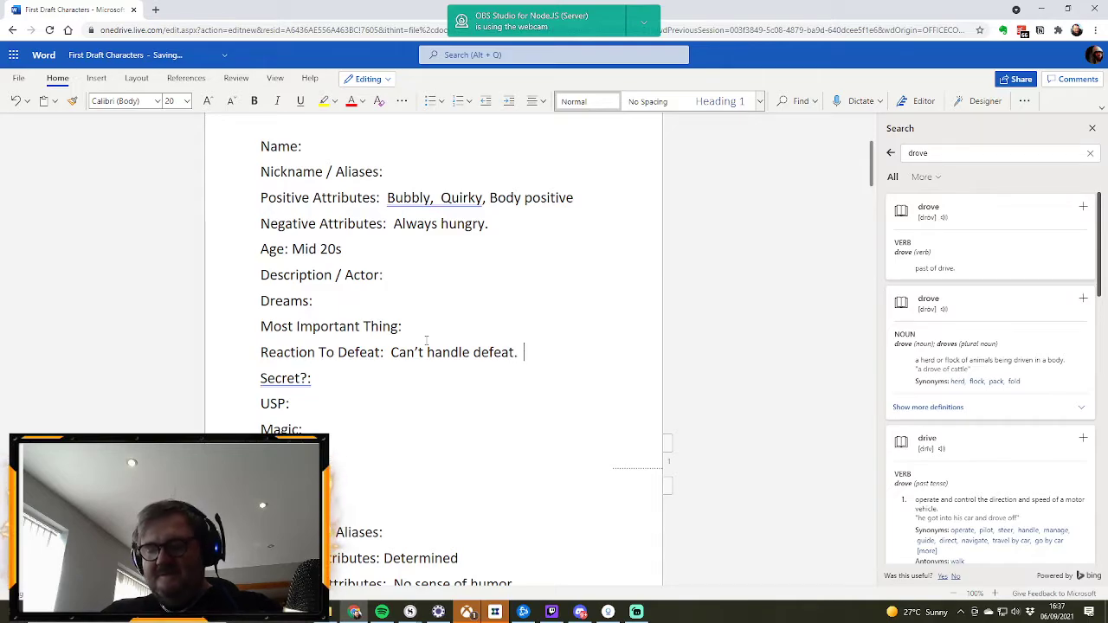
{"action": "type", "text": "Needs comfor"}
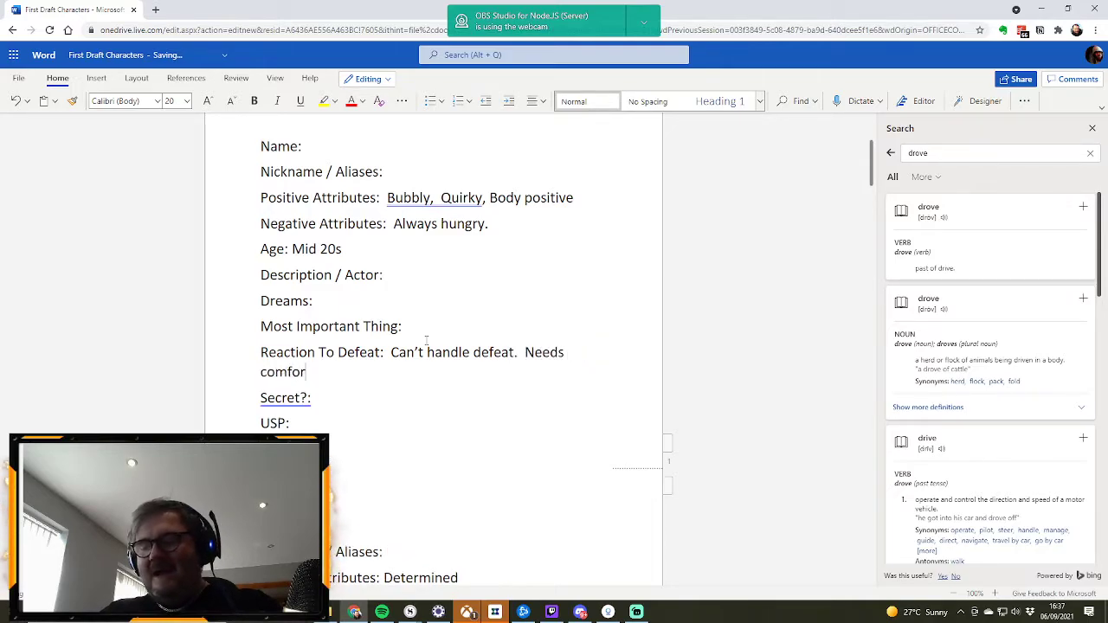
{"action": "type", "text": "ting"}
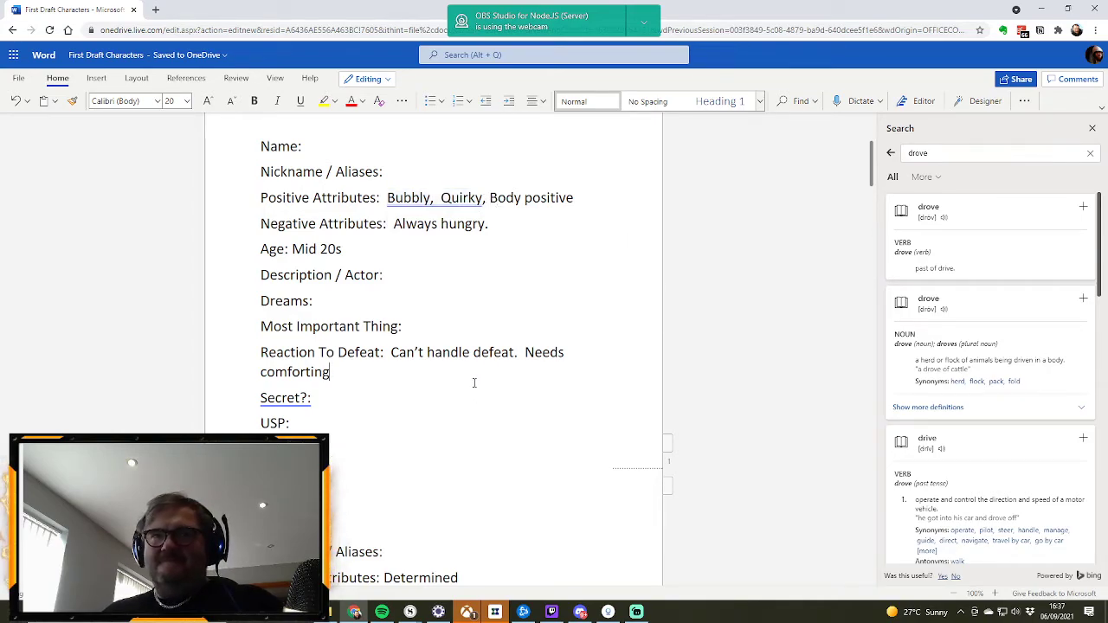
Step: Add "Comfort eats." to the new character's Negative Attributes and move to the Description / Actor field
{"action": "type", "text": "Comfort e"}
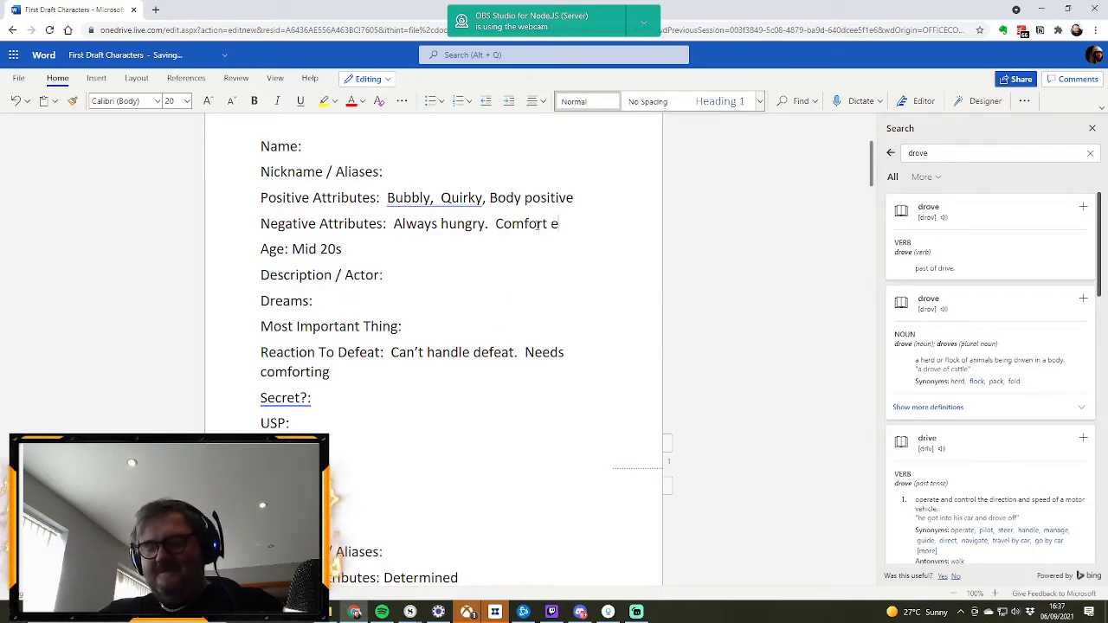
{"action": "type", "text": "ats."}
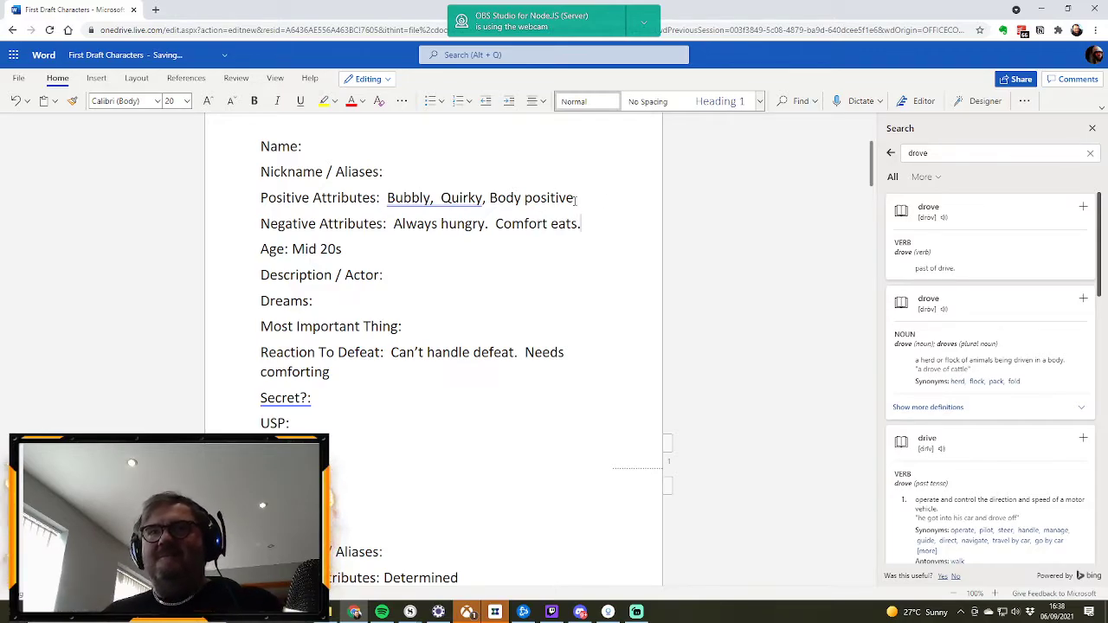
{"action": "left_click", "coordinate": [404, 276]}
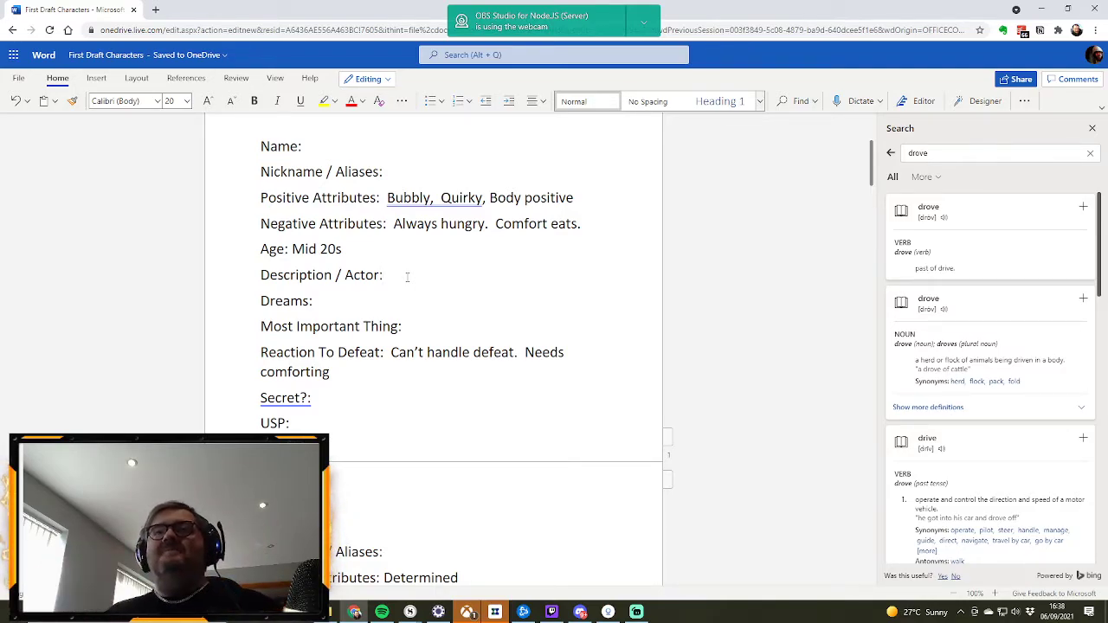
Step: Add "Shallow." after "Comfort eats." in the new character's Negative Attributes
{"action": "left_click", "coordinate": [584, 197]}
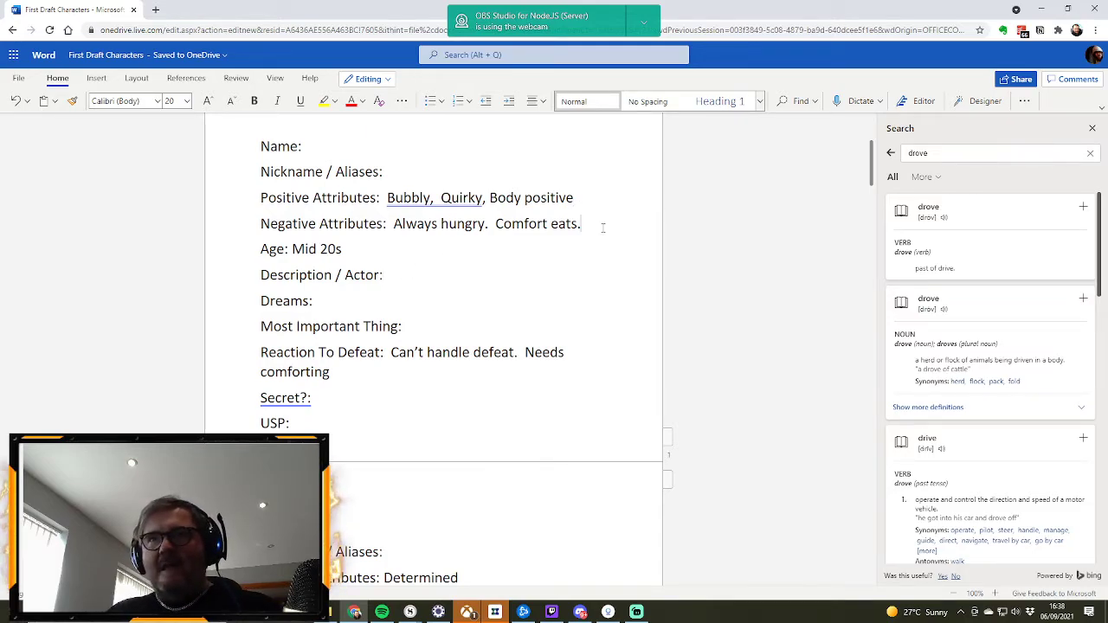
{"action": "type", "text": "Shallo"}
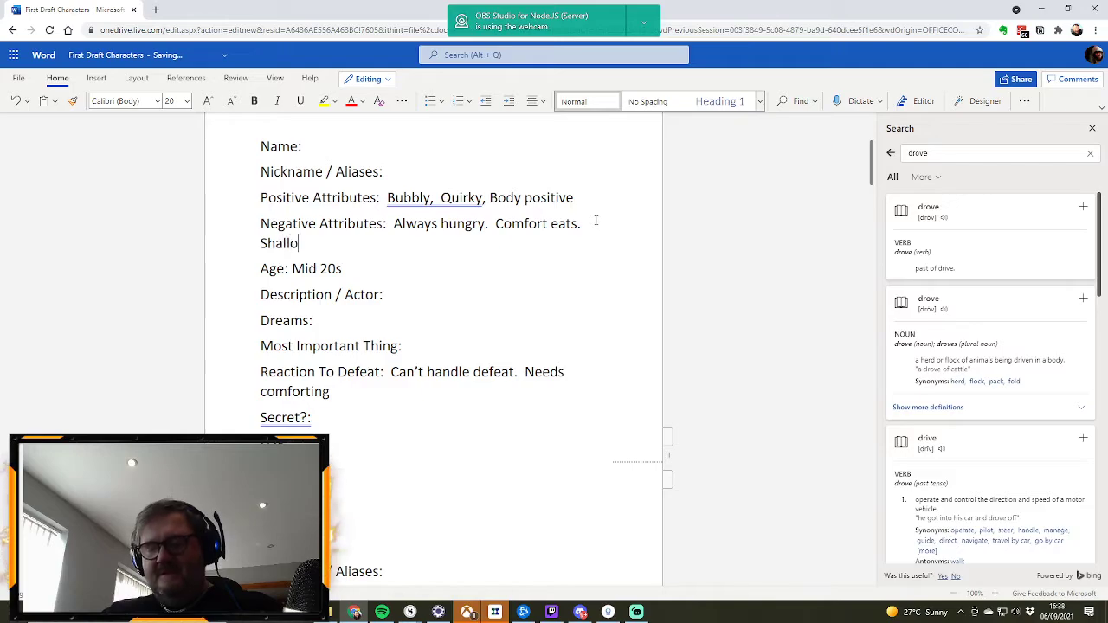
{"action": "type", "text": "w."}
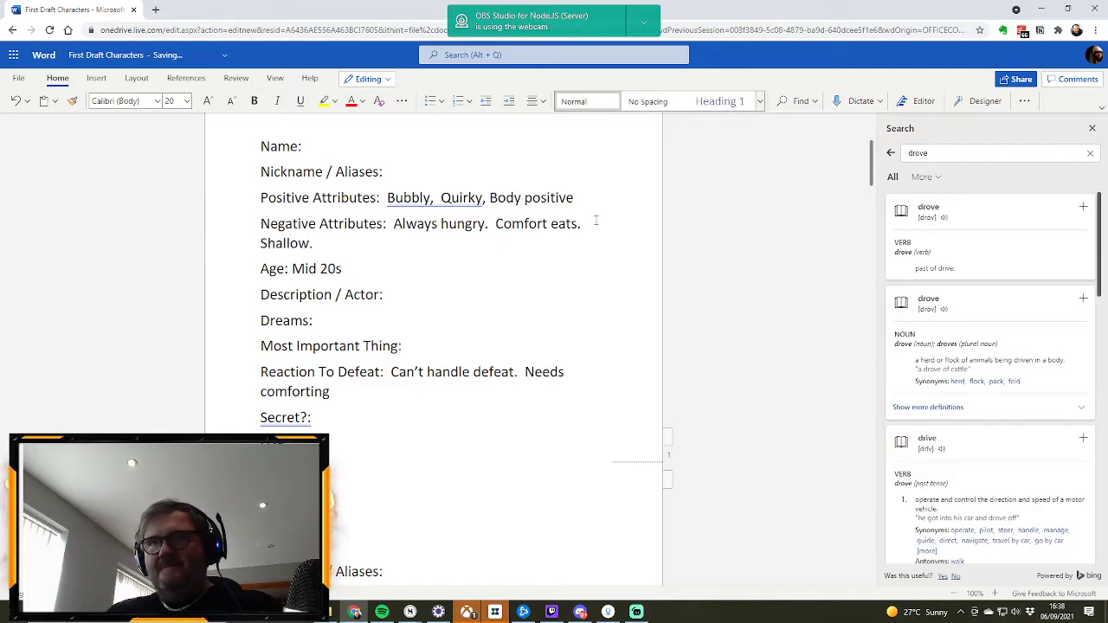
Step: Apply the suggested spacing correction to "Bubbly, Quirky" and add "Self-Aware." after "Body positive." in the Positive Attributes
{"action": "left_click", "coordinate": [467, 212]}
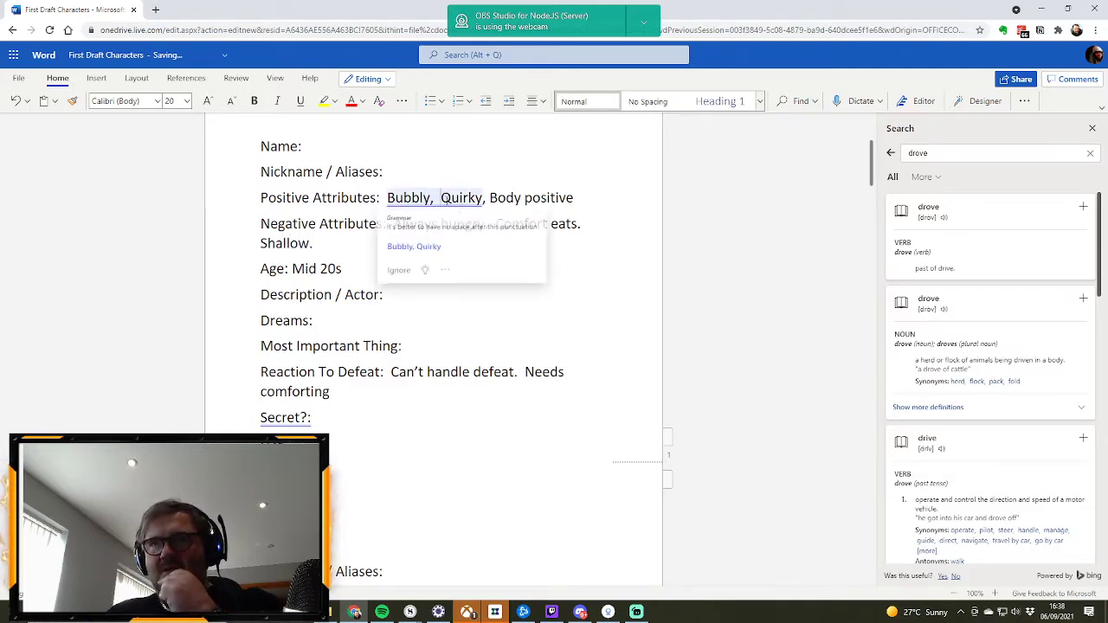
{"action": "left_click", "coordinate": [413, 248]}
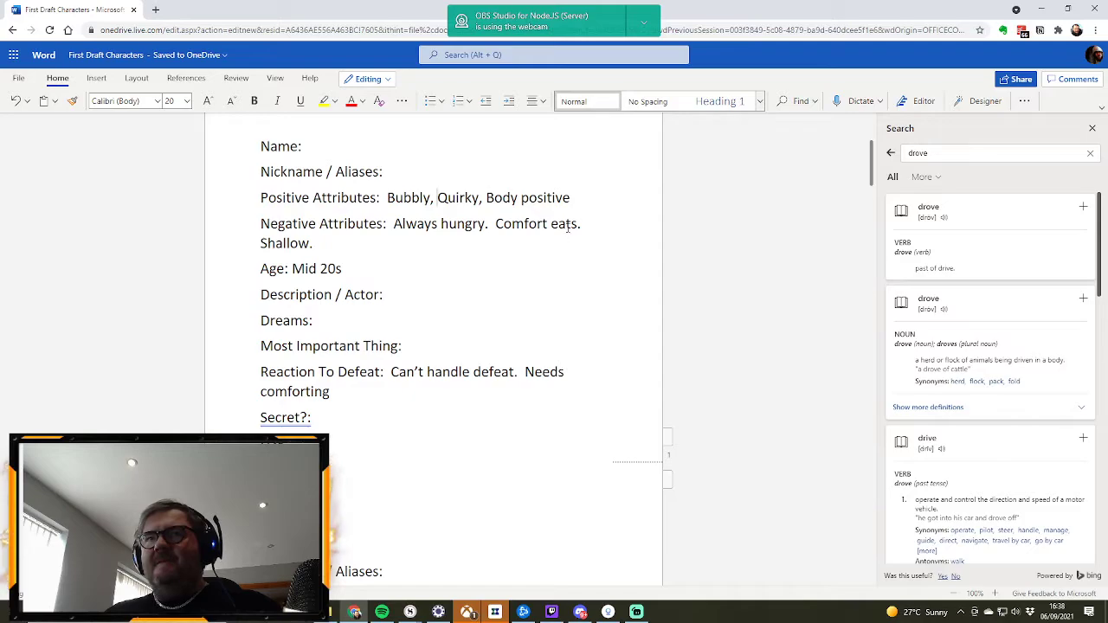
{"action": "left_click", "coordinate": [575, 200]}
{"action": "type", "text": ", Self-Aw"}
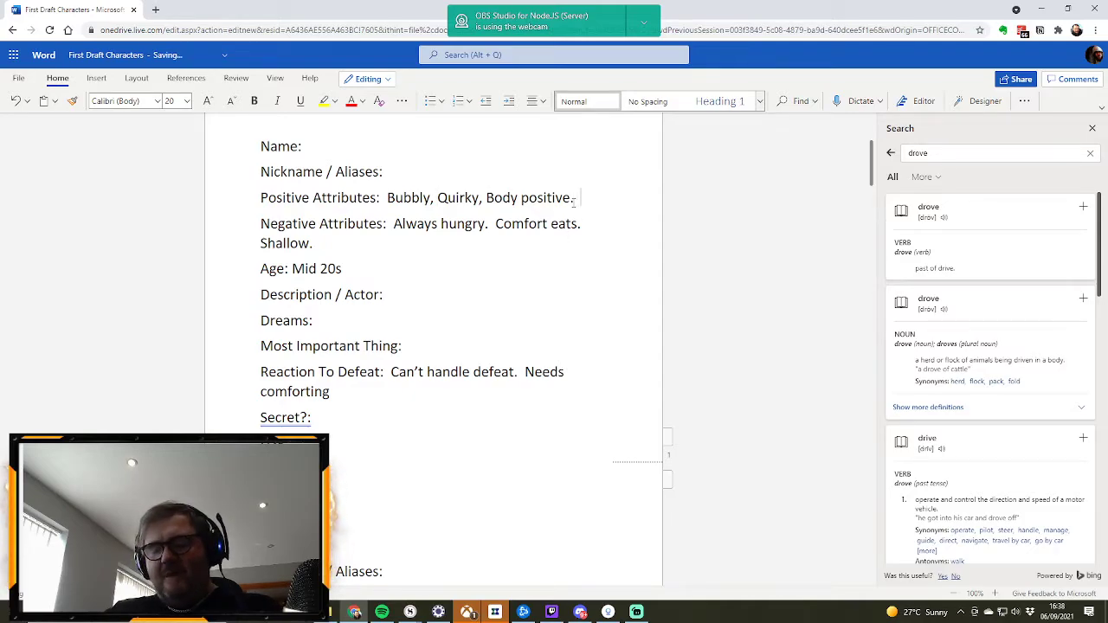
{"action": "type", "text": "are."}
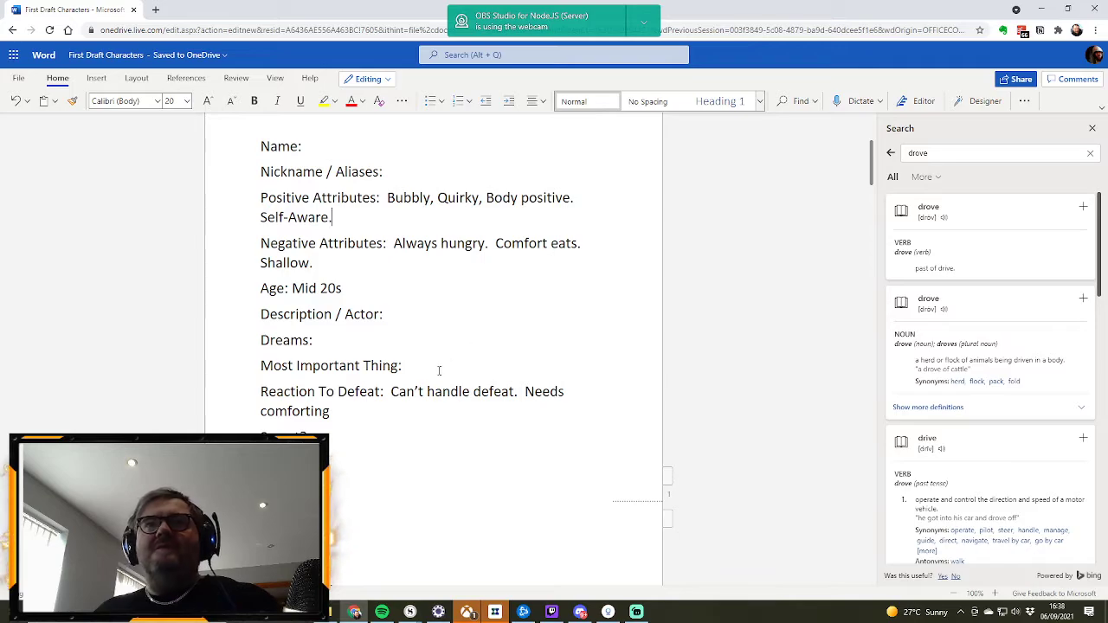
Step: Enter "Joining a travelling circus as a bard." as the new character's Dreams
{"action": "left_click", "coordinate": [428, 337]}
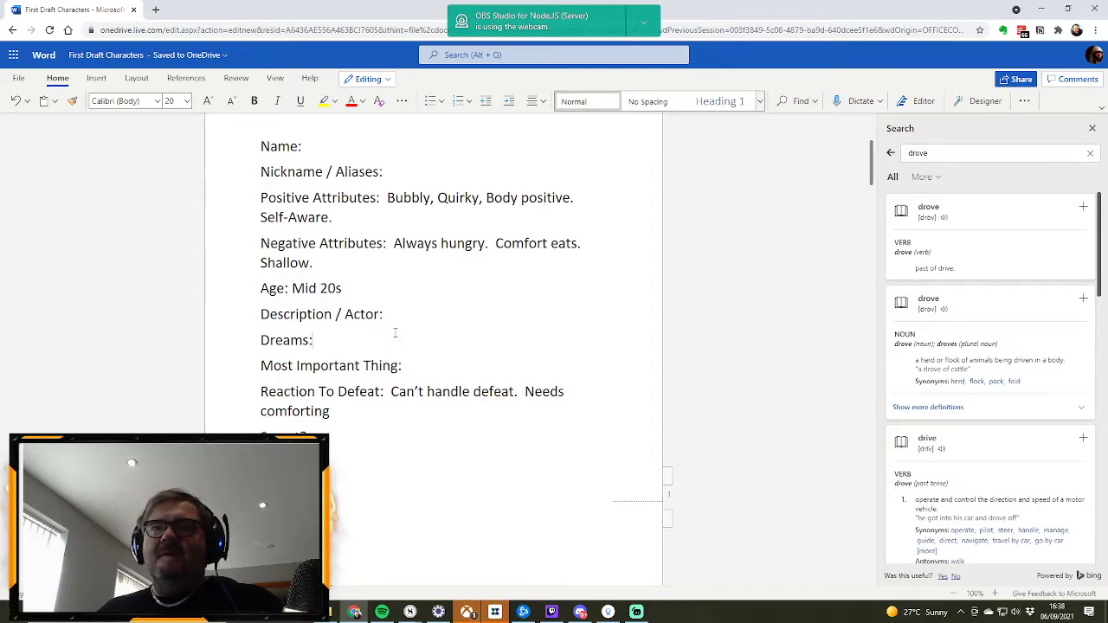
{"action": "type", "text": "G"}
{"action": "key", "text": "BackSpace"}
{"action": "type", "text": "J"}
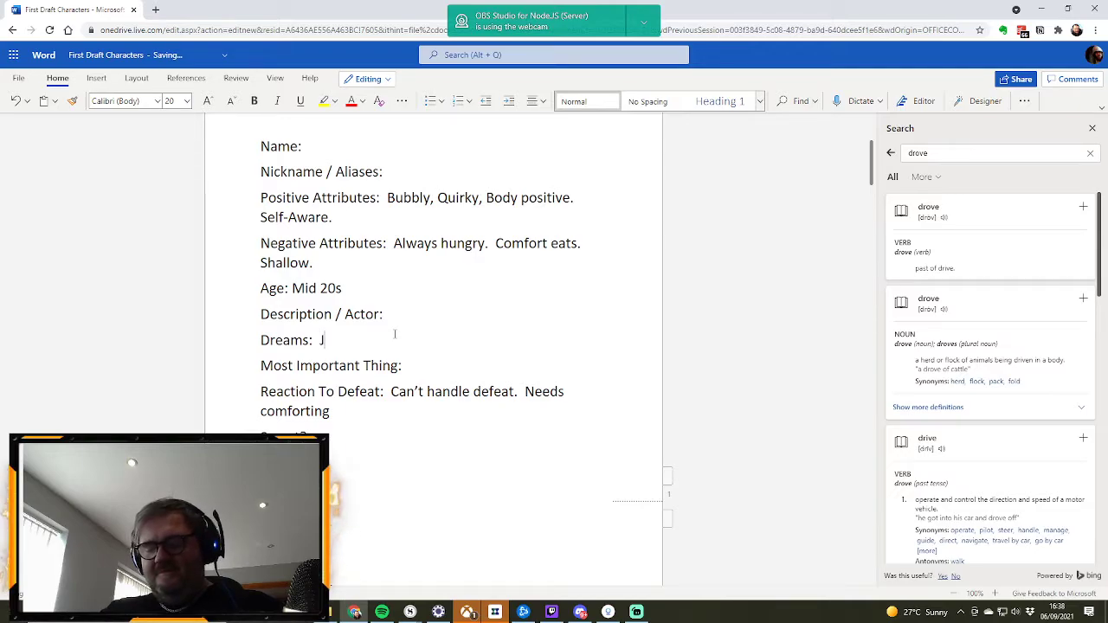
{"action": "type", "text": "oining a travelling "}
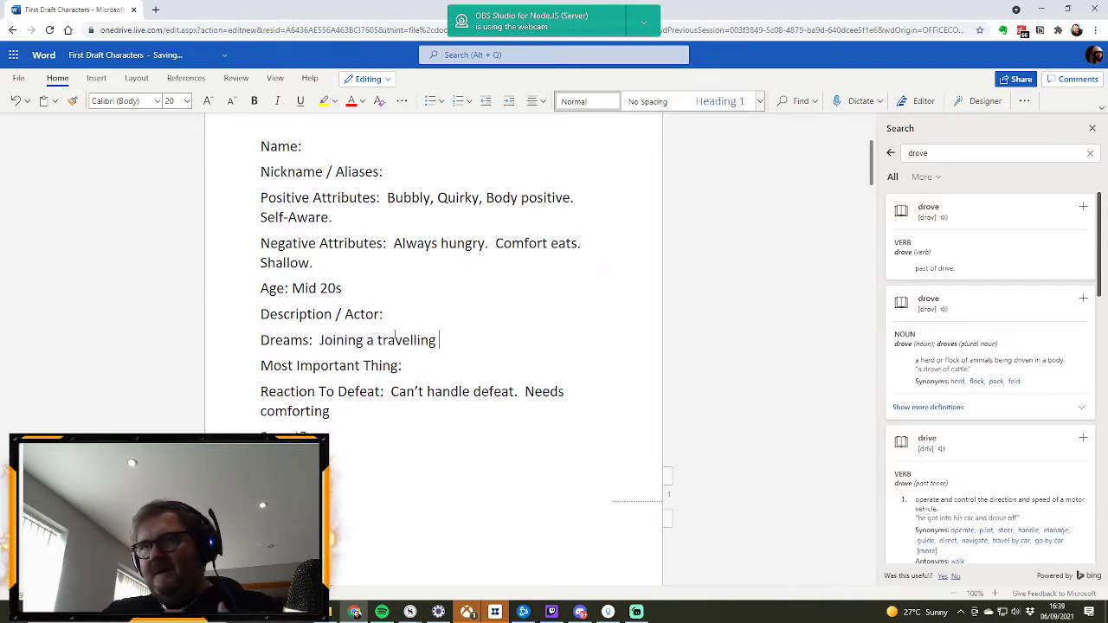
{"action": "type", "text": "circus"}
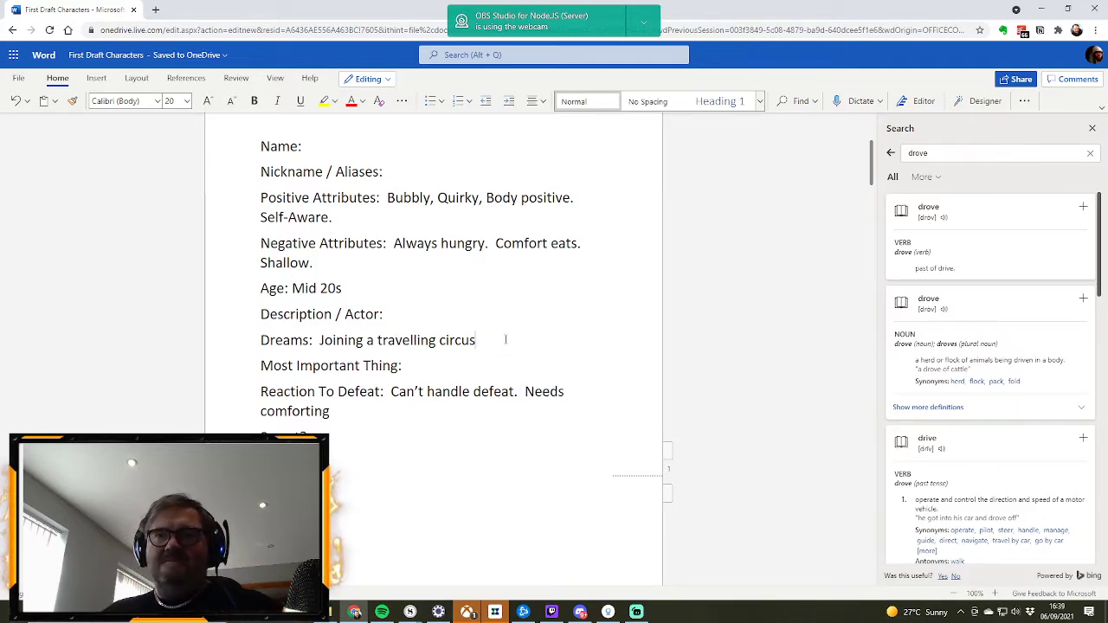
{"action": "type", "text": "as"}
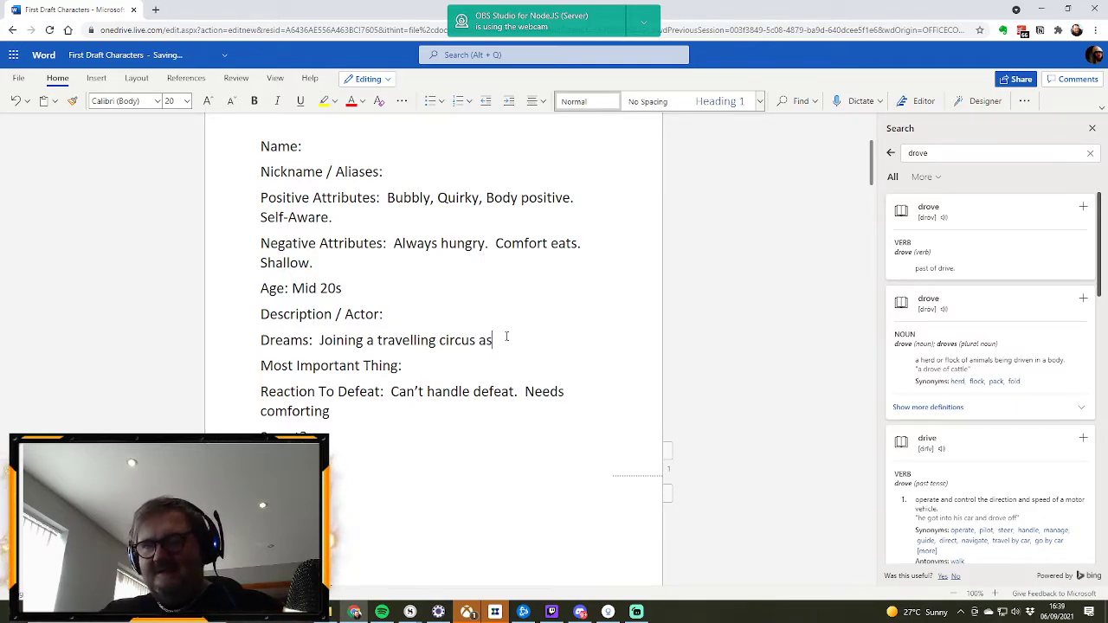
{"action": "type", "text": " a bard."}
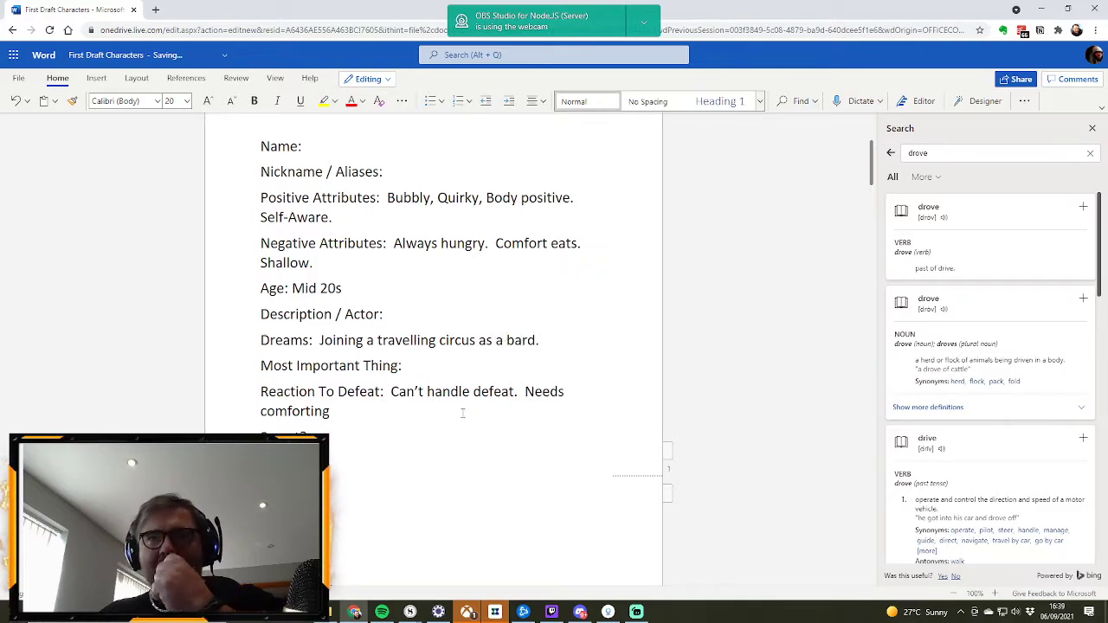
Step: Add "Mutant Magic" to the new character's Magic entry and enter "Julie" as the Name
{"action": "left_click", "coordinate": [356, 433]}
{"action": "left_click", "coordinate": [424, 464]}
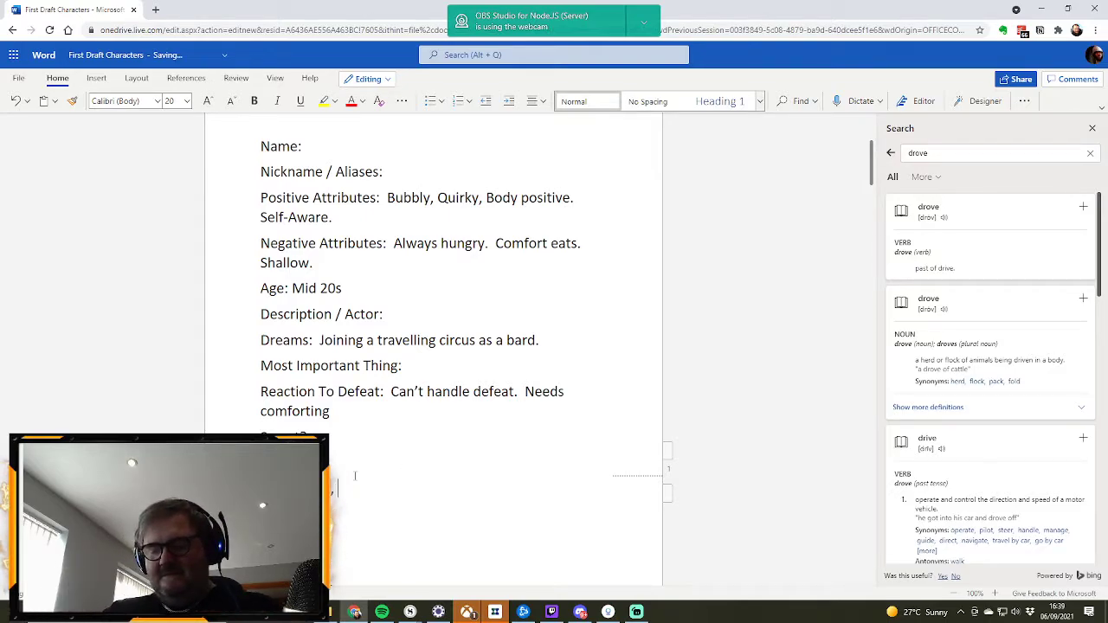
{"action": "type", "text": "Magic"}
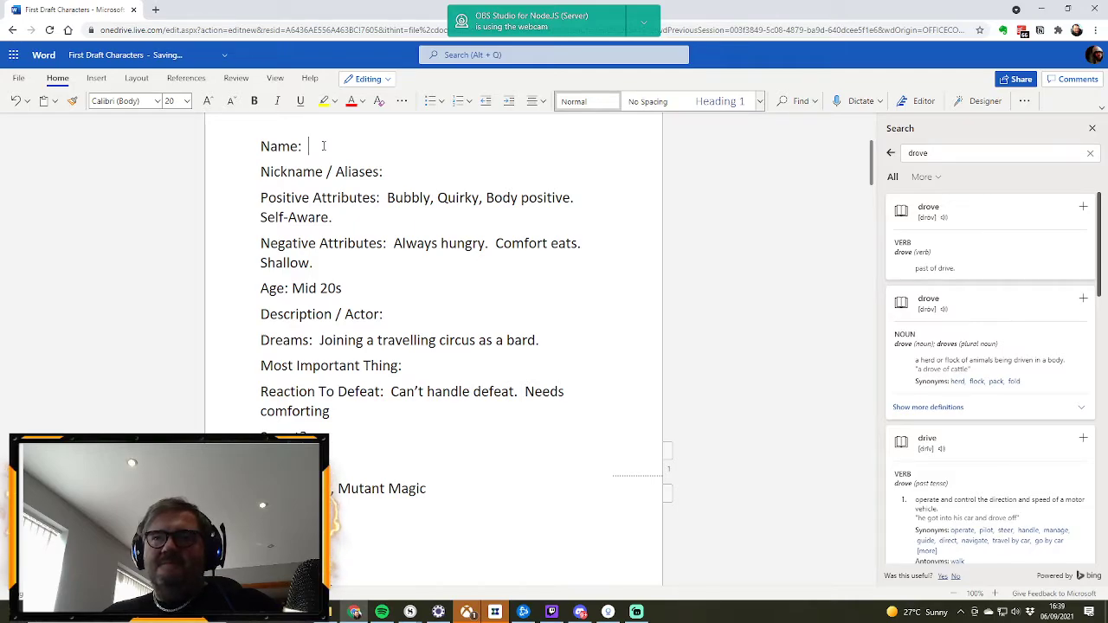
{"action": "type", "text": " Julie"}
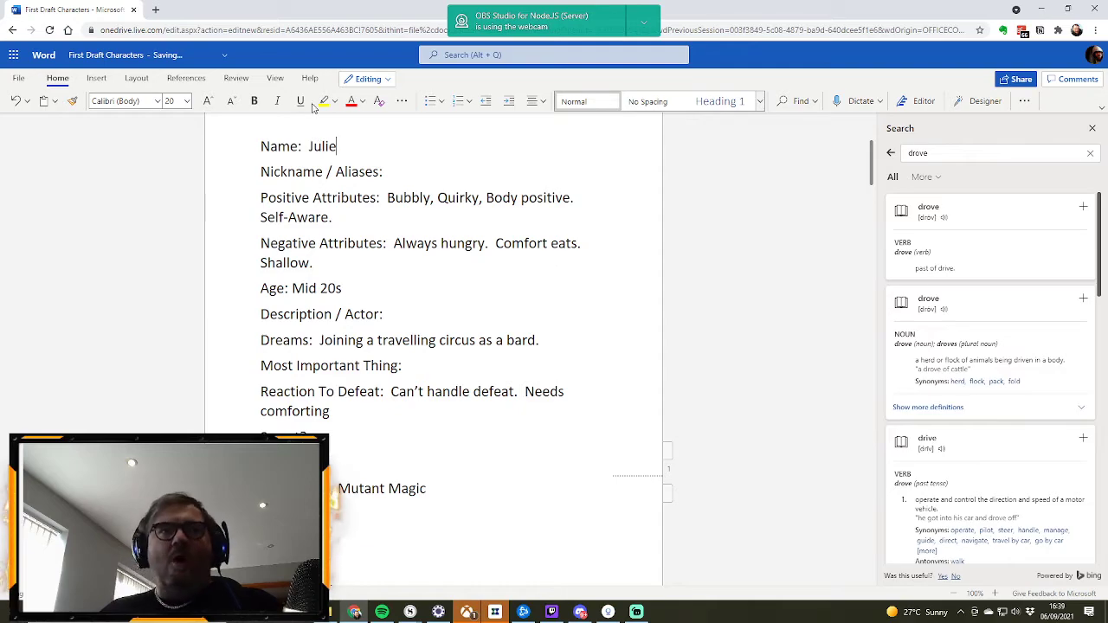
Step: Add the alternative spelling "Jaxxon" after Jackson in that character's Name field
{"action": "scroll", "coordinate": [406, 172], "scroll_direction": "down", "scroll_amount": 10}
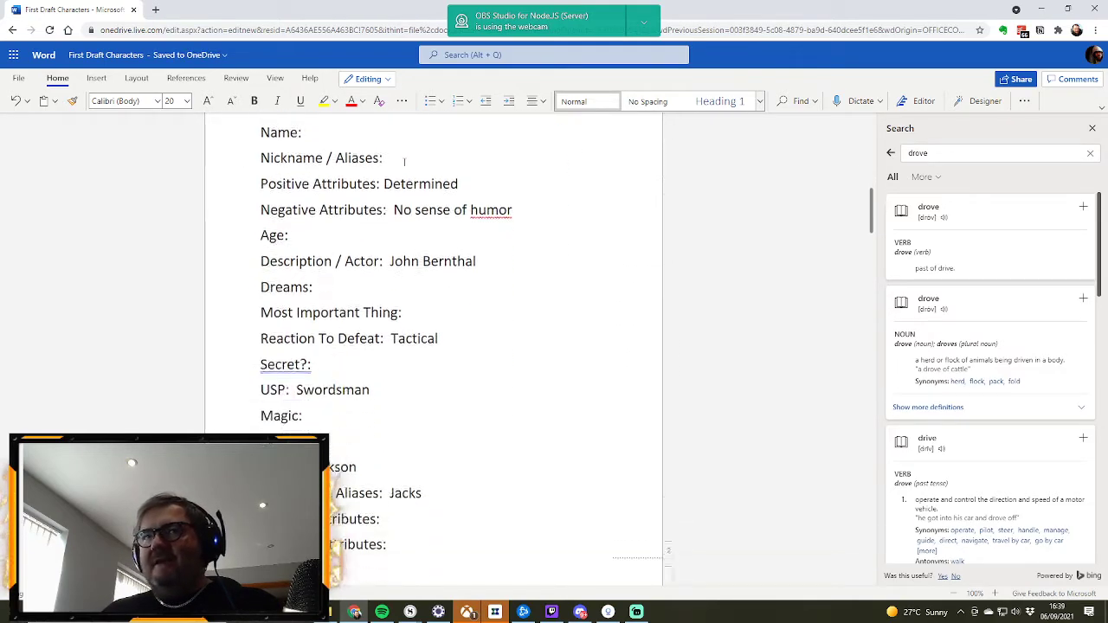
{"action": "left_click", "coordinate": [378, 267]}
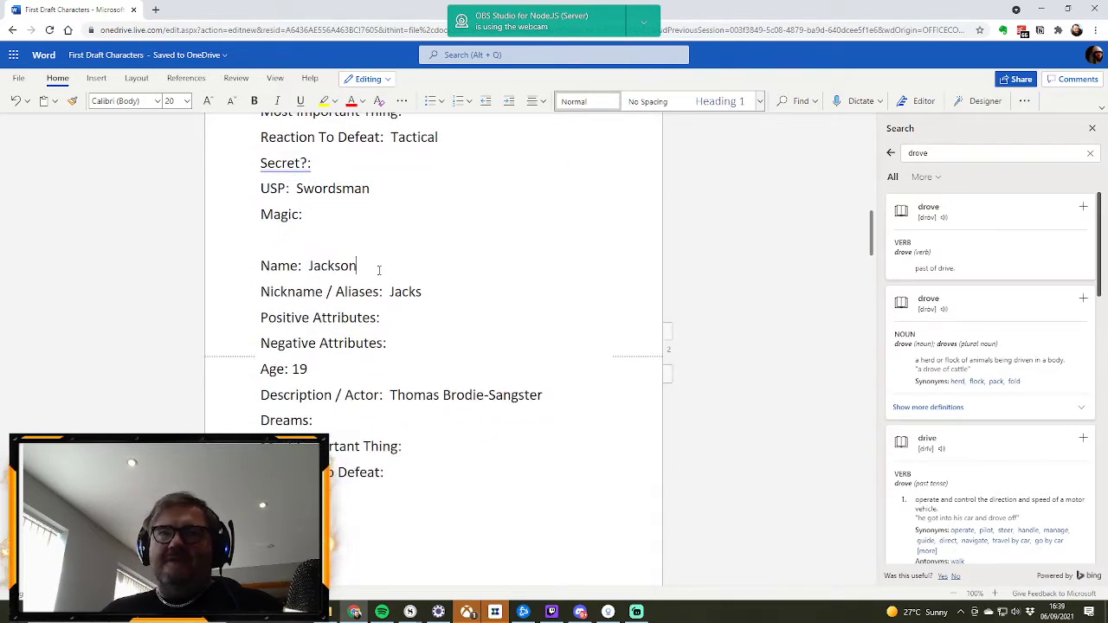
{"action": "type", "text": "Jaxxon"}
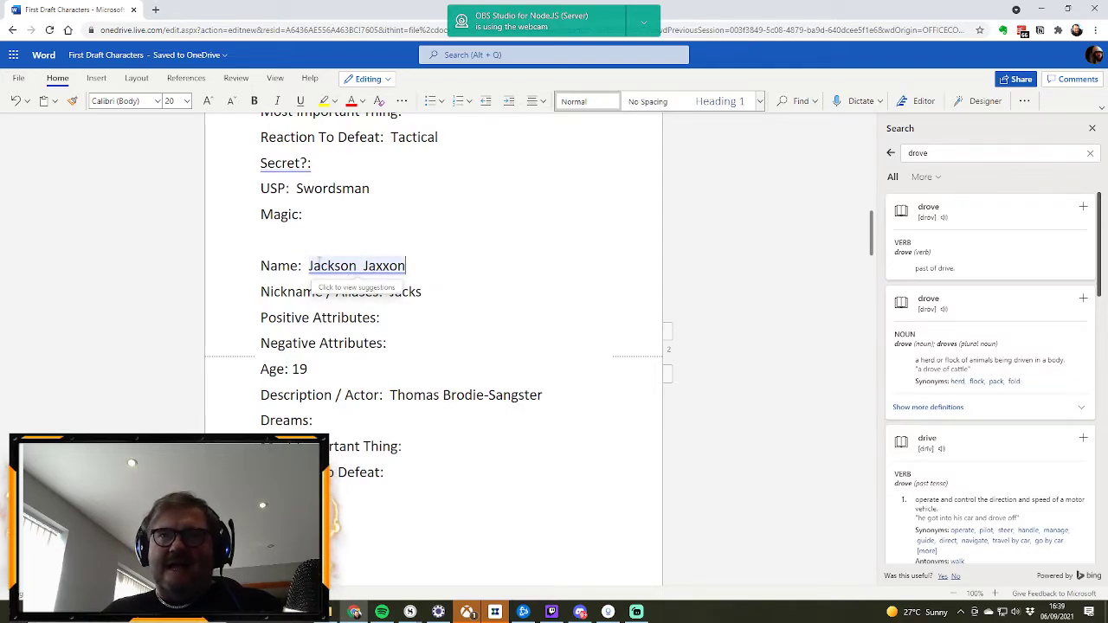
Step: Enter "Always upbeat, Optimist" as Jackson's Positive Attributes
{"action": "scroll", "coordinate": [530, 297], "scroll_direction": "up", "scroll_amount": 3}
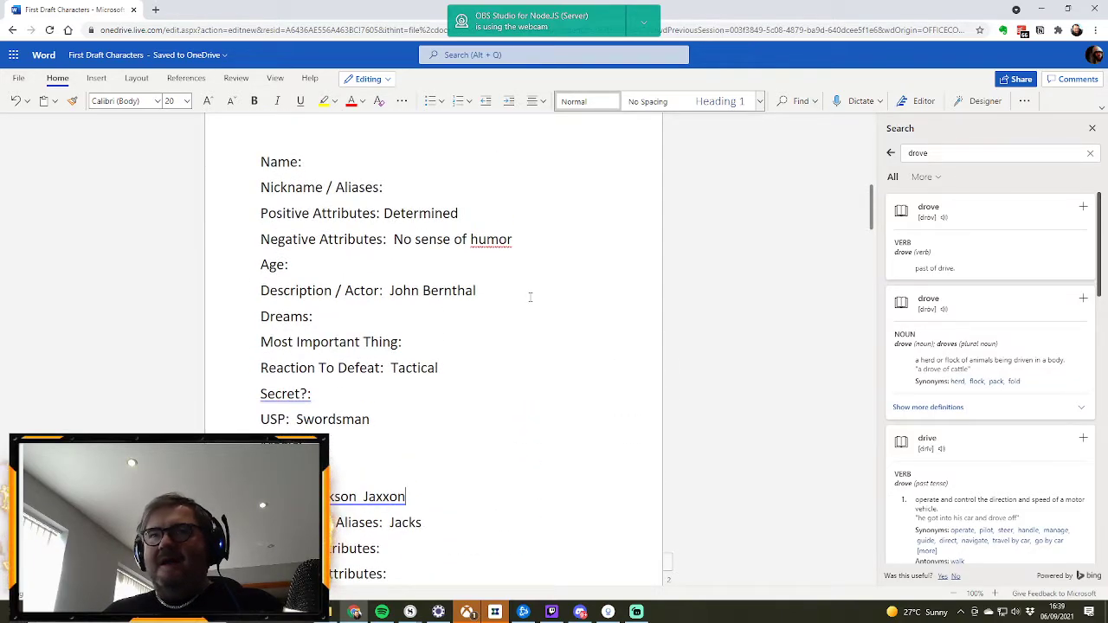
{"action": "scroll", "coordinate": [530, 297], "scroll_direction": "down", "scroll_amount": 4}
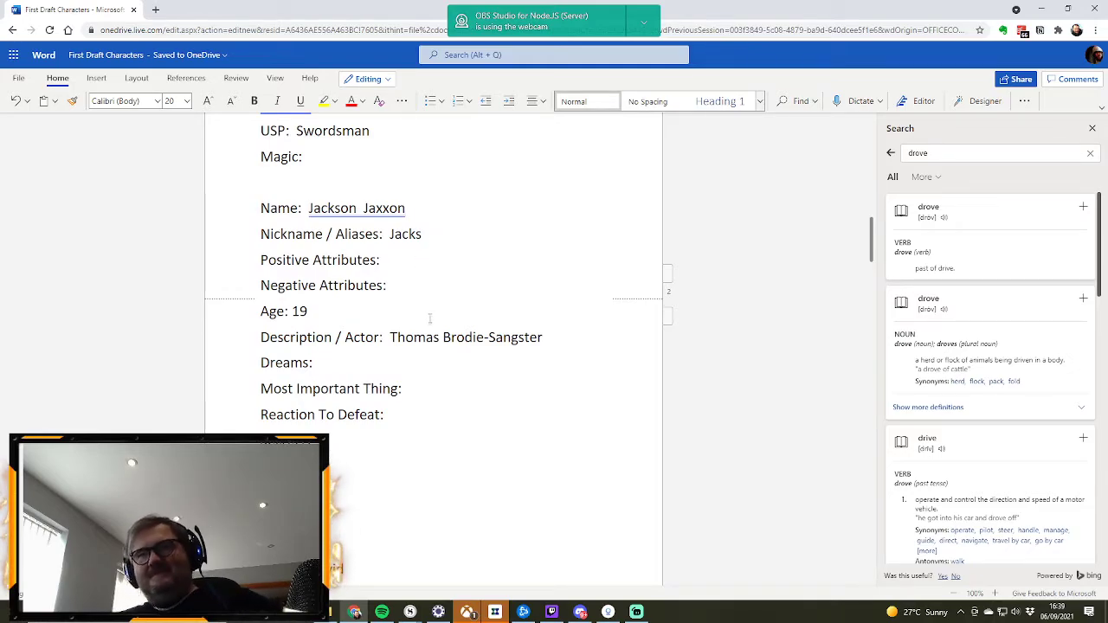
{"action": "scroll", "coordinate": [439, 294], "scroll_direction": "up", "scroll_amount": 2}
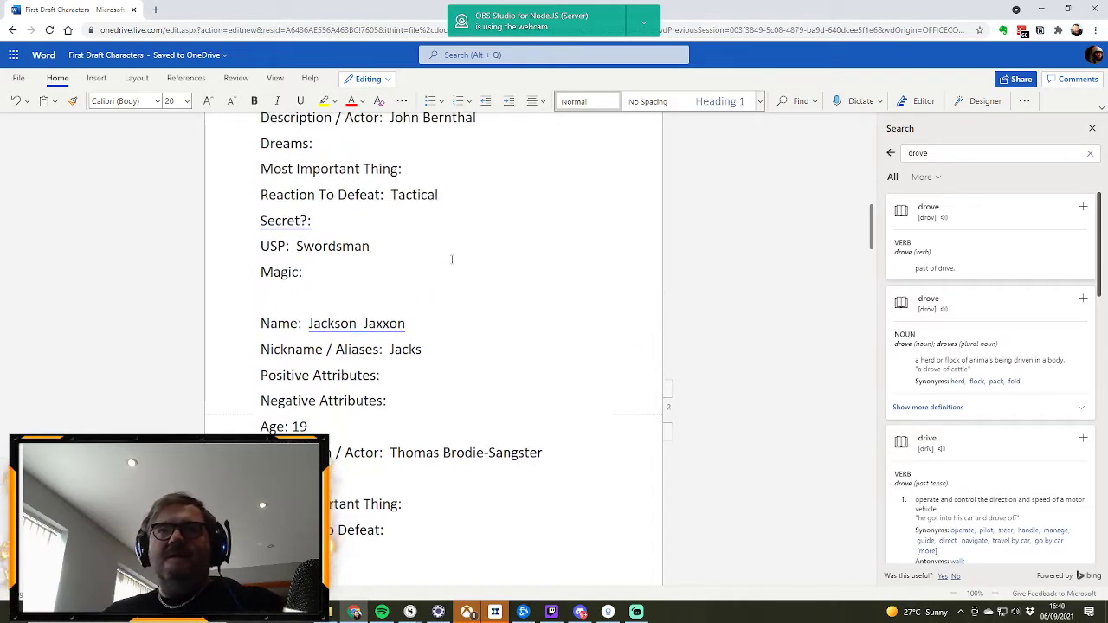
{"action": "scroll", "coordinate": [452, 258], "scroll_direction": "down", "scroll_amount": 3}
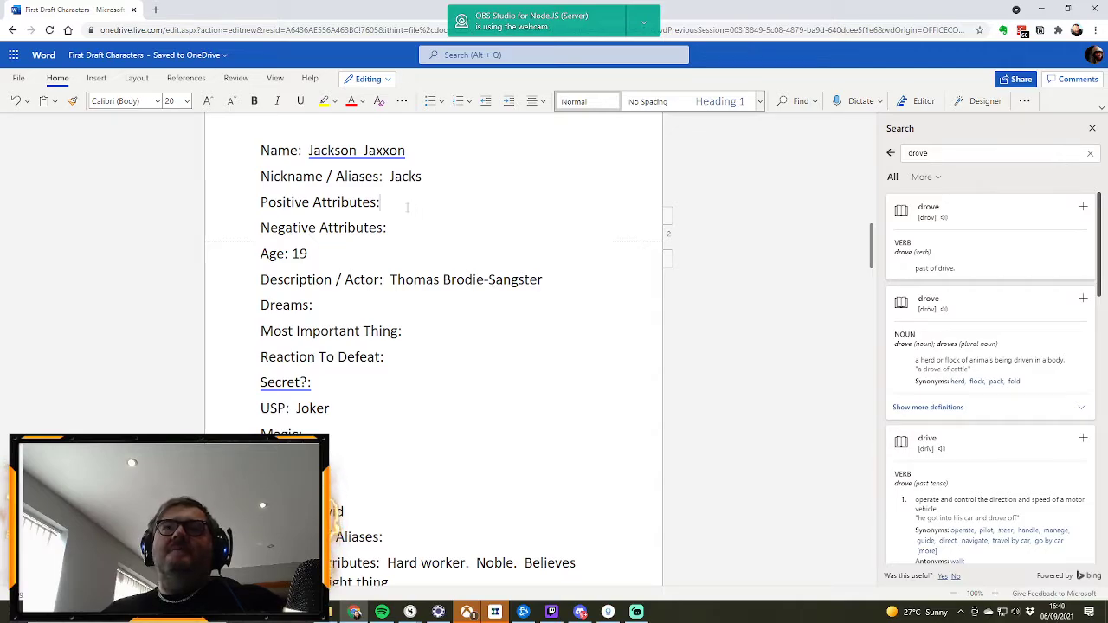
{"action": "type", "text": "Always upbeat, Option"}
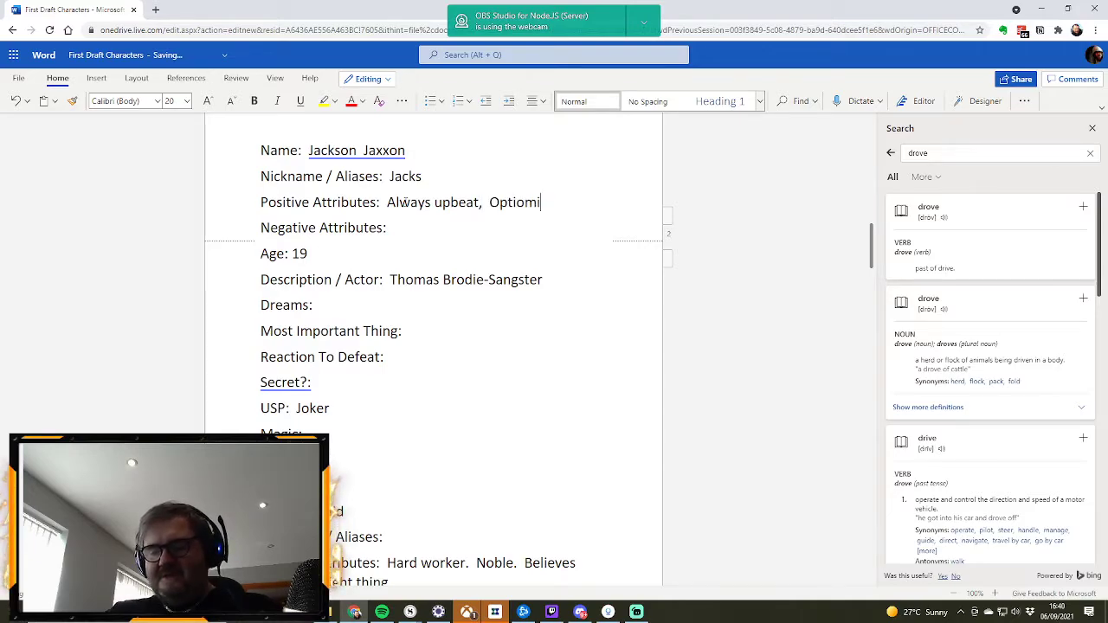
{"action": "key", "text": "BackSpace"}
{"action": "key", "text": "BackSpace"}
{"action": "type", "text": "mist"}
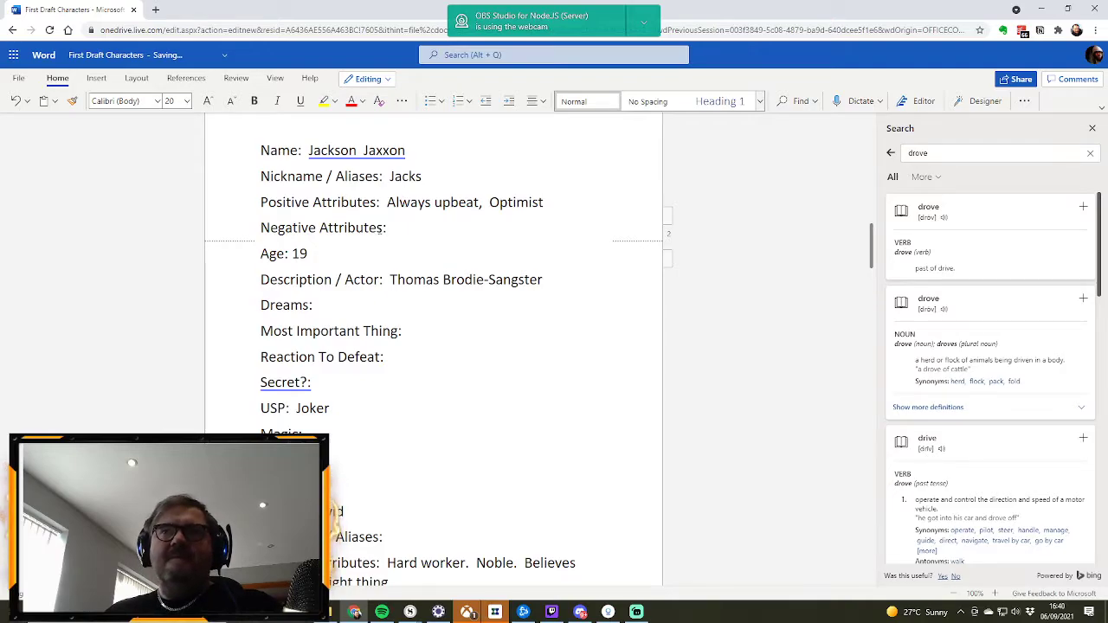
Step: Enter "pulls pranks. talks a lot. Annoying." as Jackson's Negative Attributes
{"action": "left_click", "coordinate": [436, 225]}
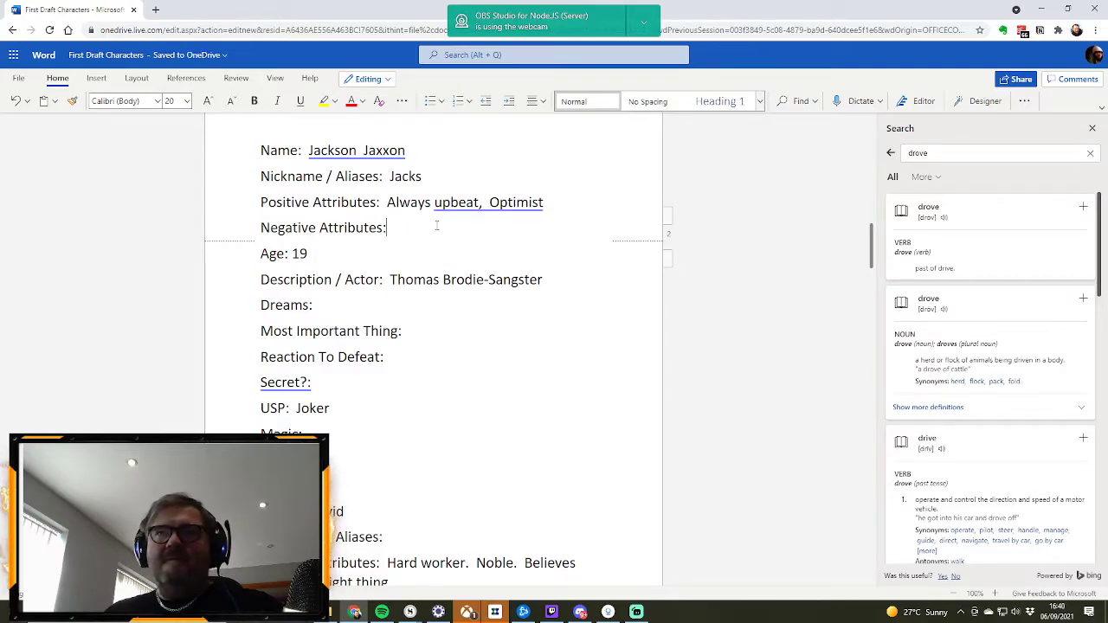
{"action": "type", "text": "pulls "}
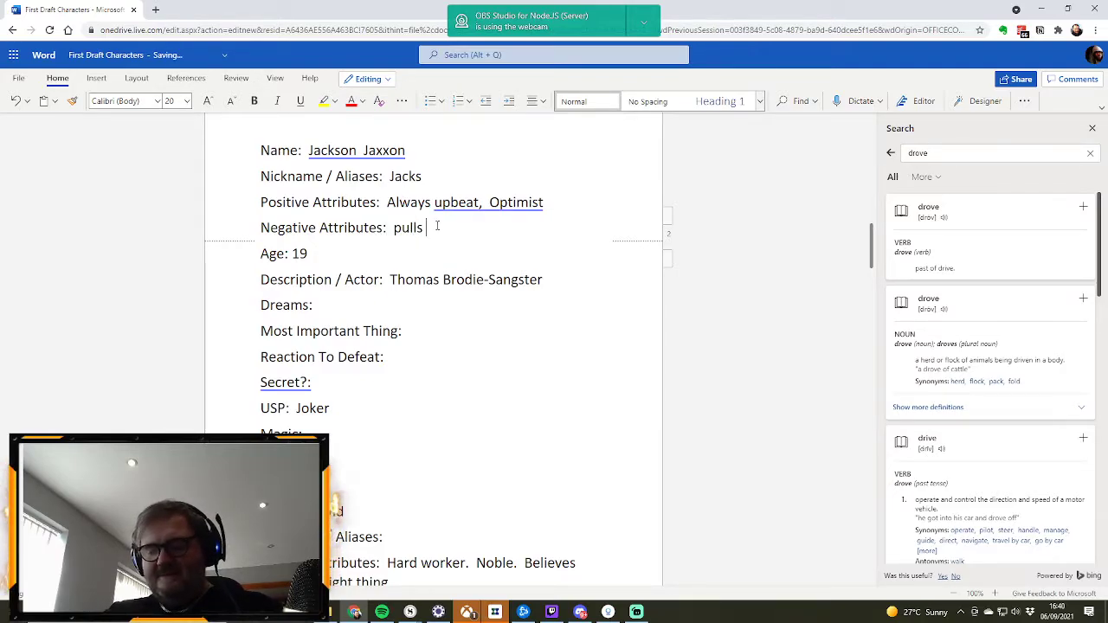
{"action": "type", "text": "pranks.  "}
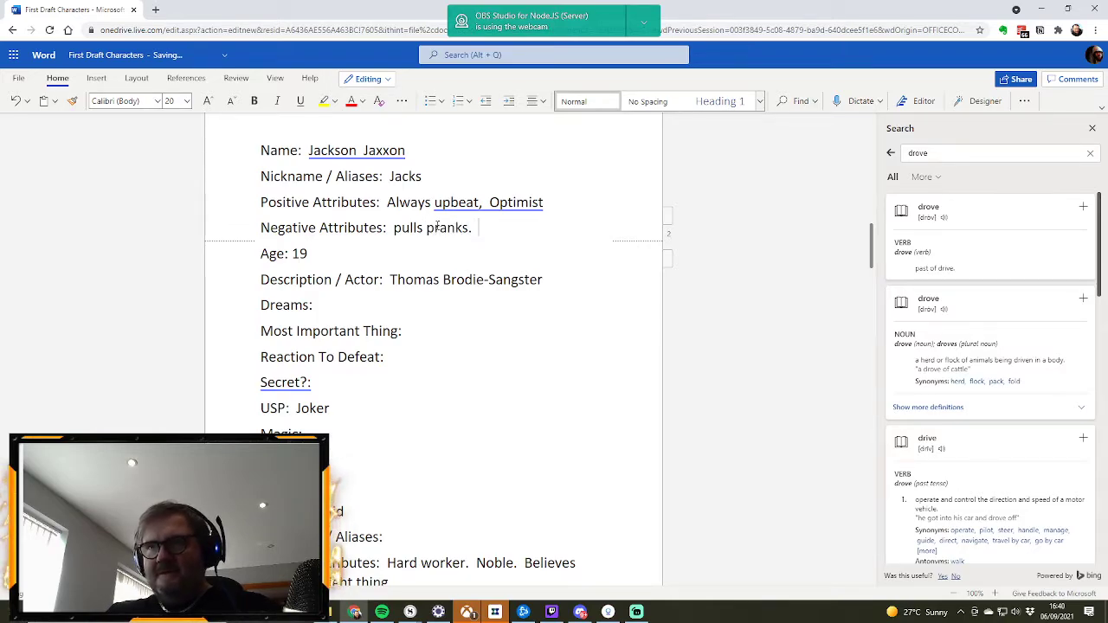
{"action": "type", "text": "talks a l"}
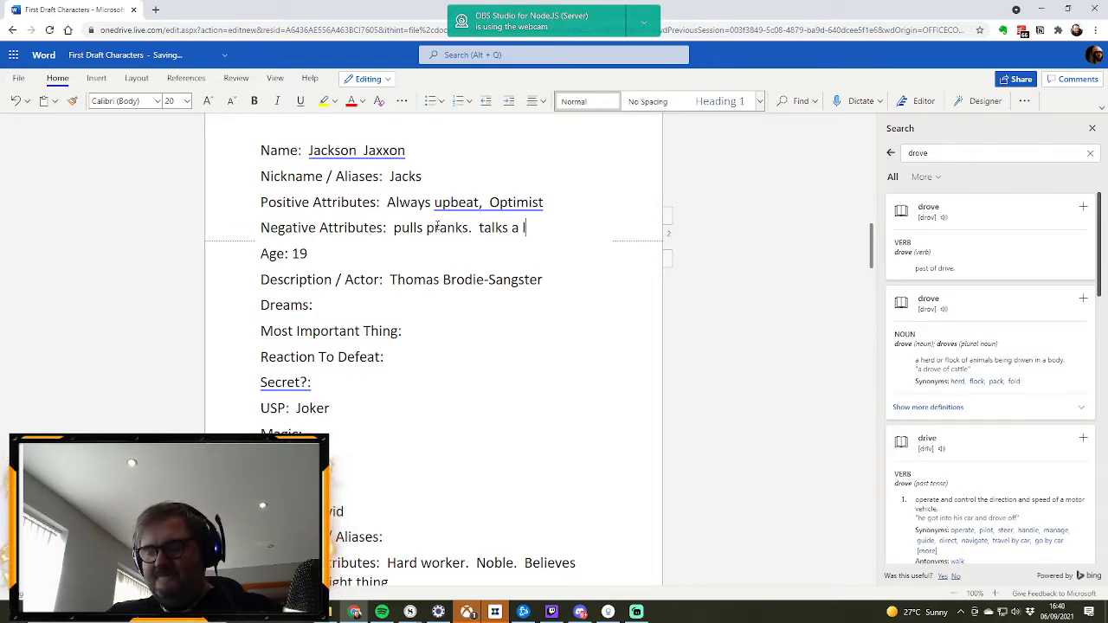
{"action": "type", "text": "ot.  Ann"}
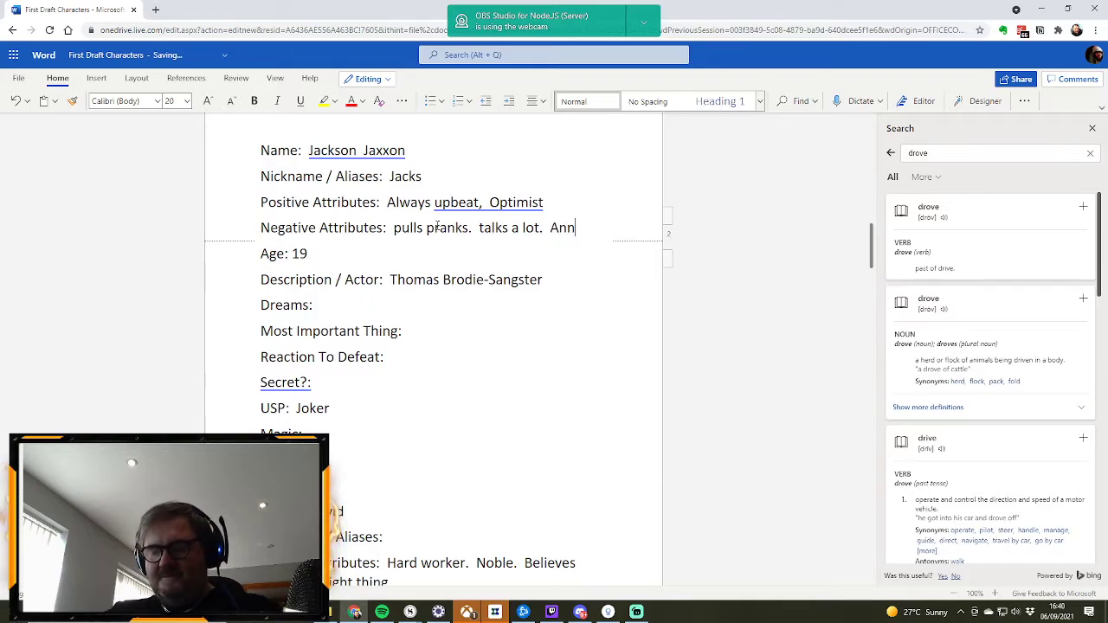
{"action": "type", "text": "oying."}
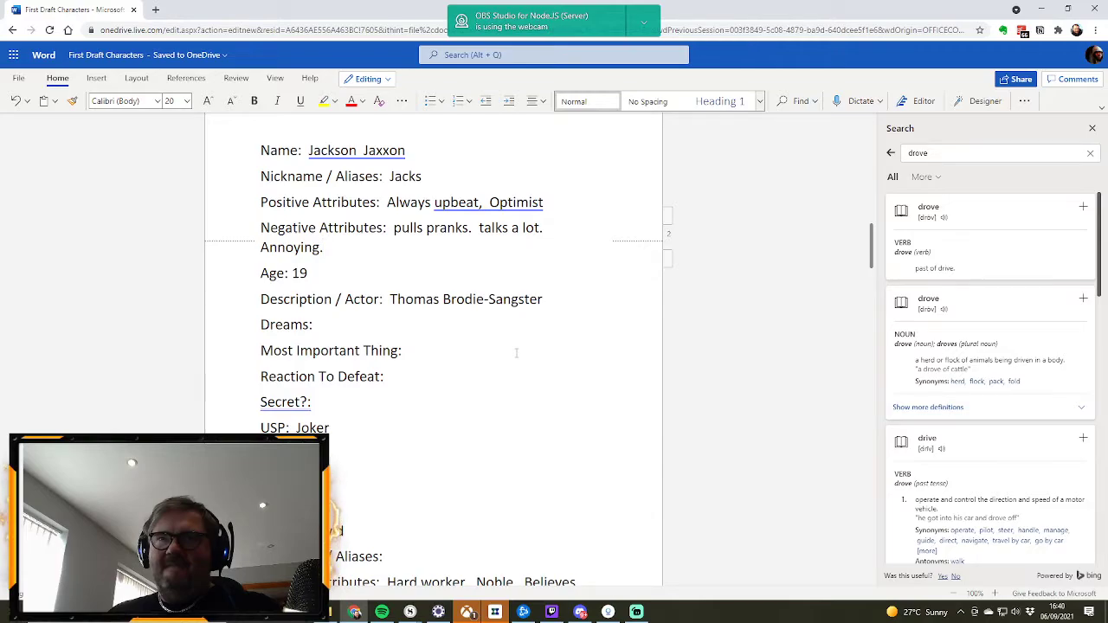
Step: Enter "Wants to be a jester" as Jackson's Dreams
{"action": "left_click", "coordinate": [363, 328]}
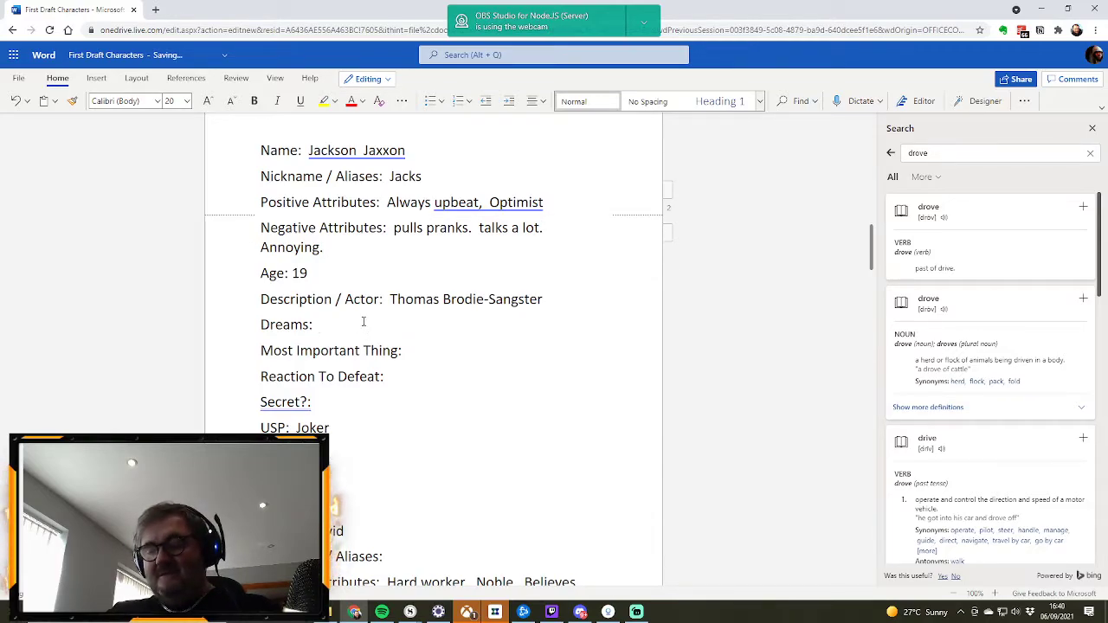
{"action": "type", "text": "Wants to be a jester"}
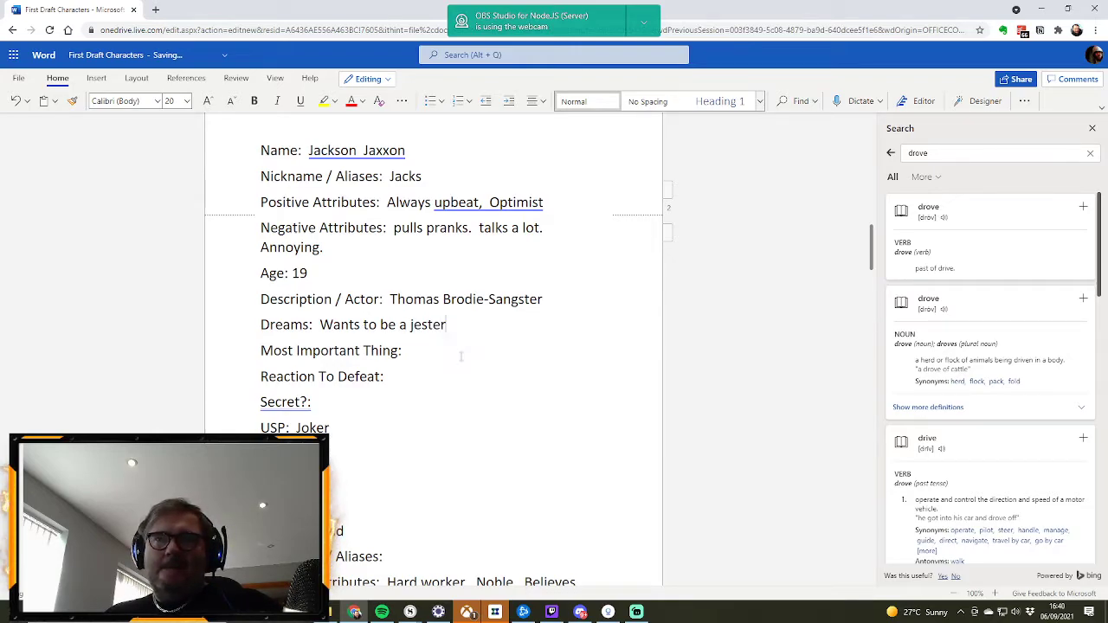
Step: Enter "Making people happy." as Jackson's Most Important Thing
{"action": "left_click", "coordinate": [411, 350]}
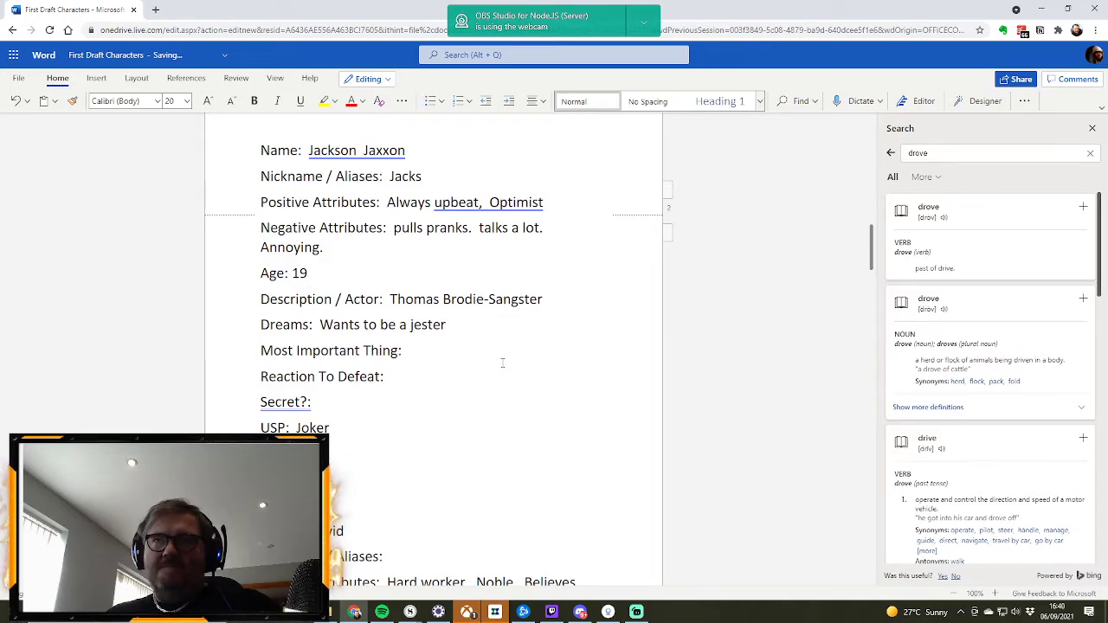
{"action": "type", "text": "Maki"}
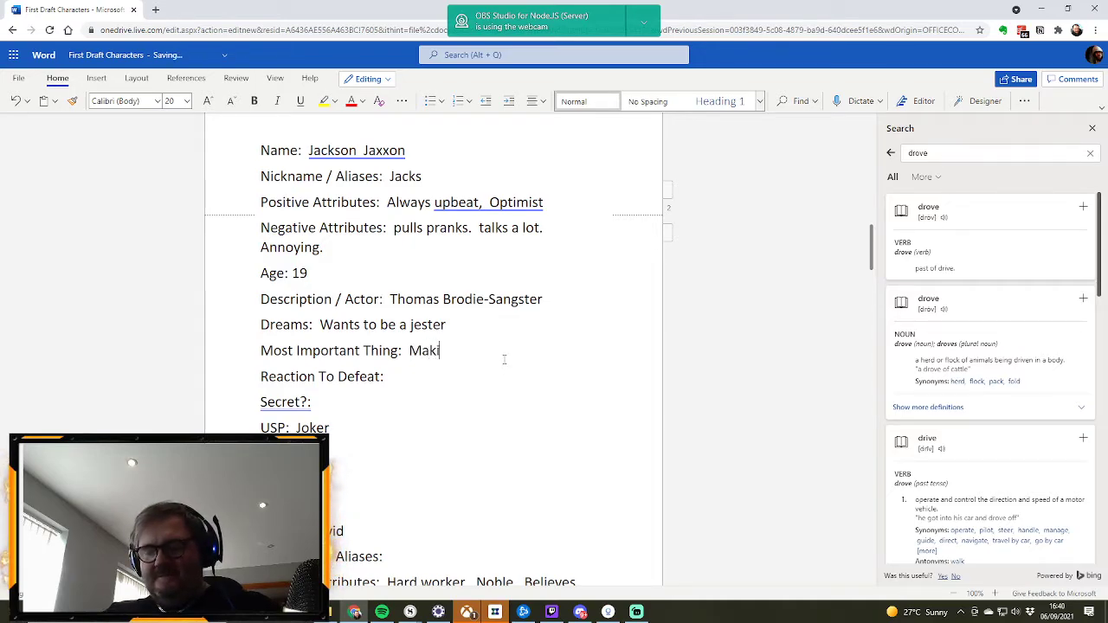
{"action": "type", "text": "ng people happy."}
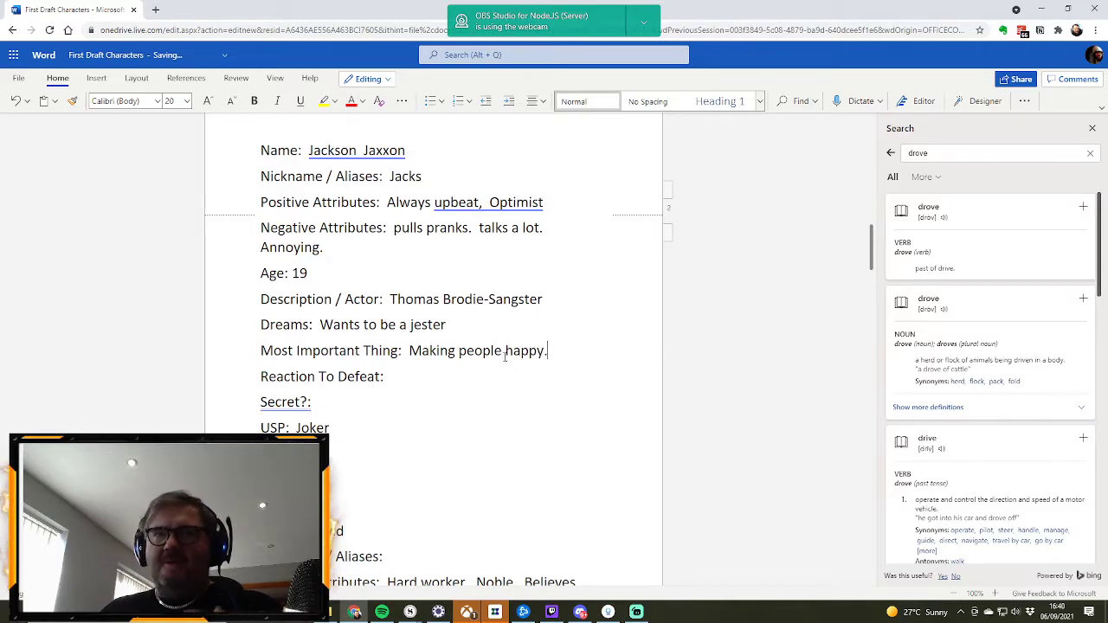
Step: Rename the character Julie to "Gina" in the Name field of her profile
{"action": "scroll", "coordinate": [510, 322], "scroll_direction": "up", "scroll_amount": 10}
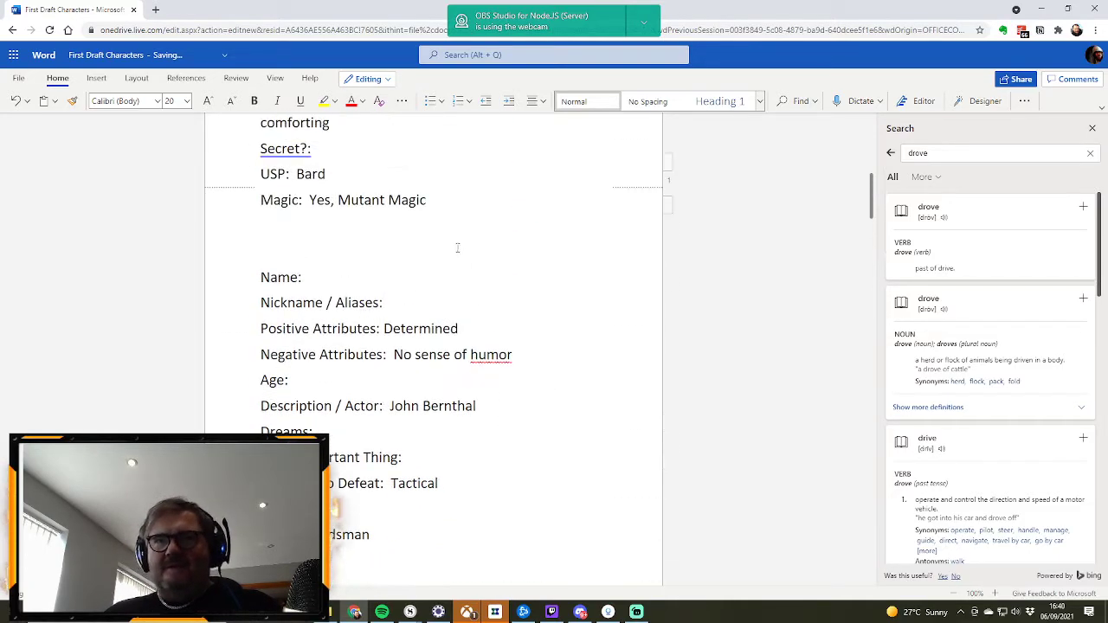
{"action": "scroll", "coordinate": [439, 251], "scroll_direction": "up", "scroll_amount": 8}
{"action": "scroll", "coordinate": [452, 277], "scroll_direction": "down", "scroll_amount": 7}
{"action": "scroll", "coordinate": [453, 277], "scroll_direction": "down", "scroll_amount": 7}
{"action": "scroll", "coordinate": [415, 266], "scroll_direction": "up", "scroll_amount": 10}
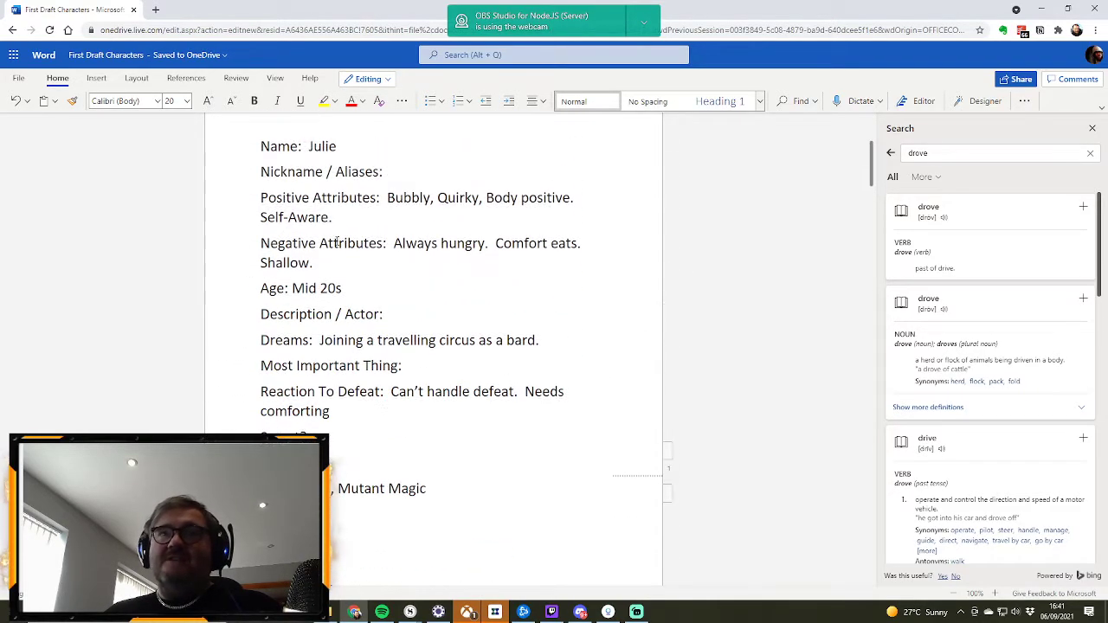
{"action": "double_click", "coordinate": [321, 148]}
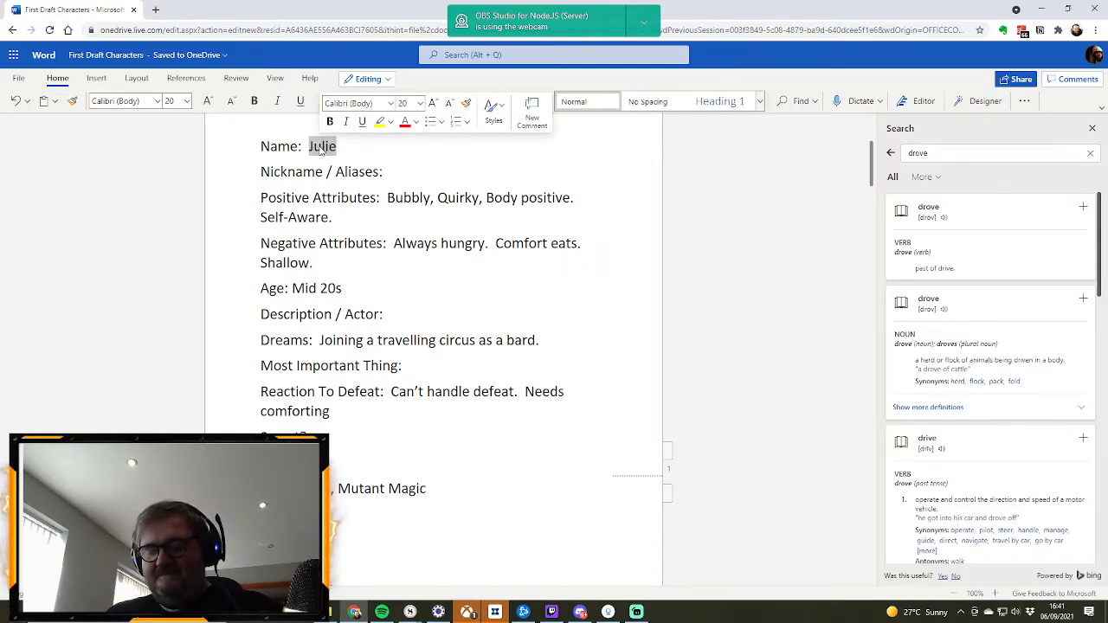
{"action": "type", "text": "Gin"}
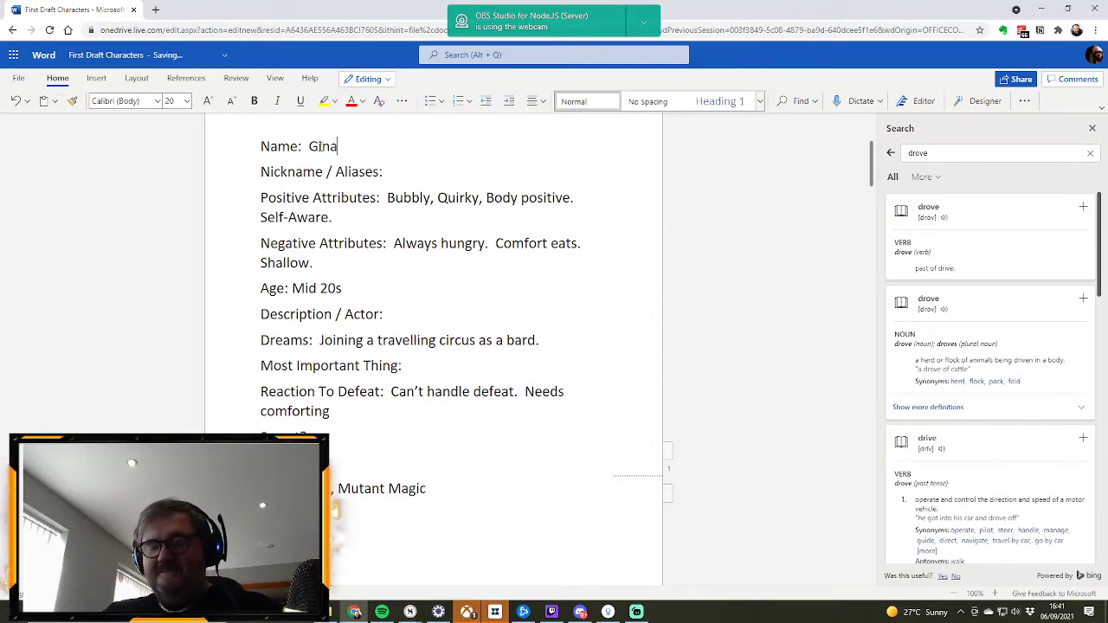
{"action": "type", "text": "a"}
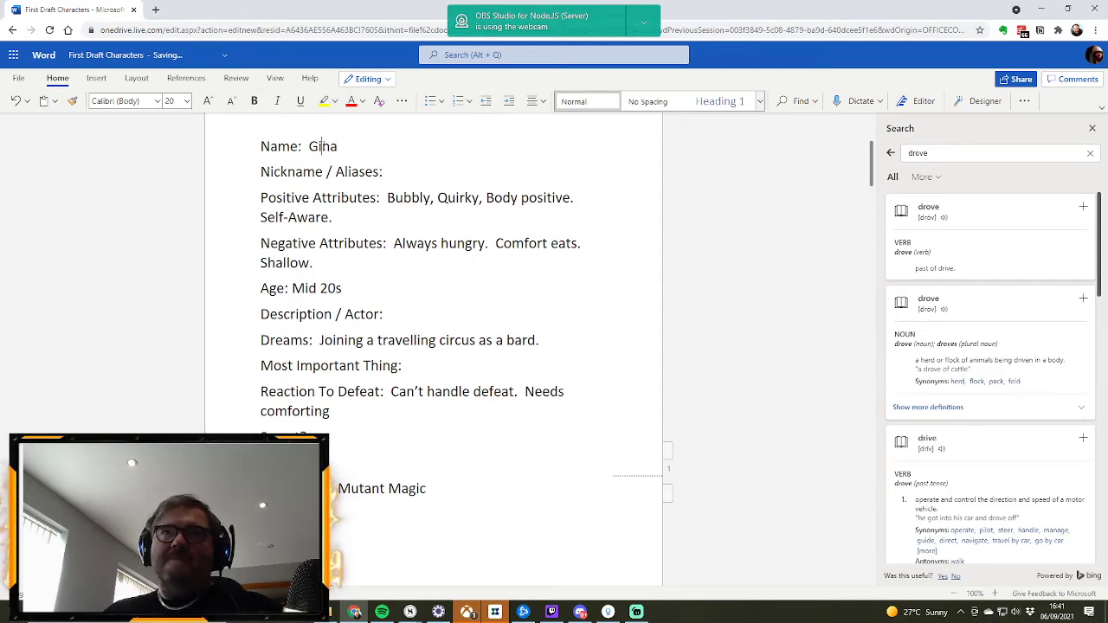
Step: Try the spelling "Gyna" in the character's Name field, and restore "Gina"
{"action": "key", "text": "BackSpace"}
{"action": "type", "text": "y"}
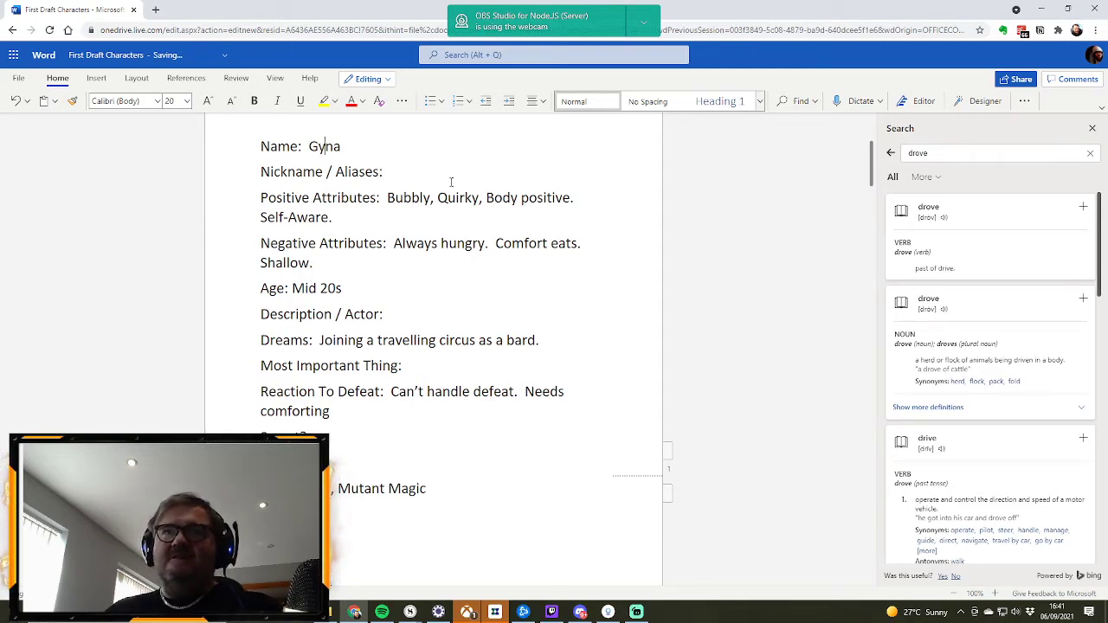
{"action": "key", "text": "BackSpace"}
{"action": "type", "text": "i"}
Step: Enter "Jenny Ryan (Chase)" as Gina's Description / Actor
{"action": "scroll", "coordinate": [430, 205], "scroll_direction": "down", "scroll_amount": 4}
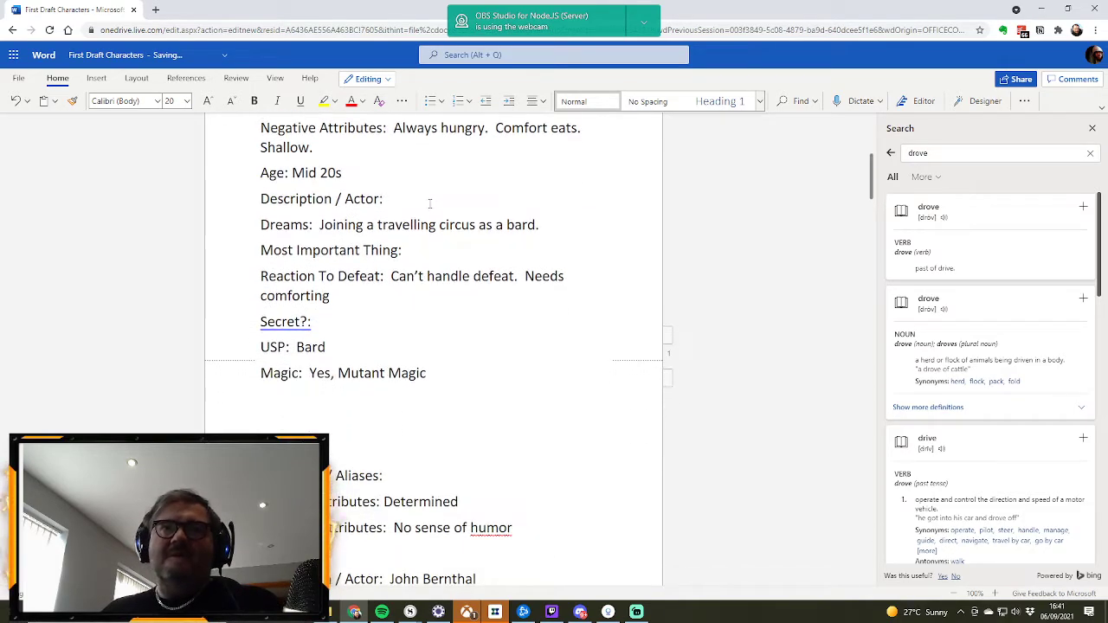
{"action": "scroll", "coordinate": [433, 189], "scroll_direction": "up", "scroll_amount": 3}
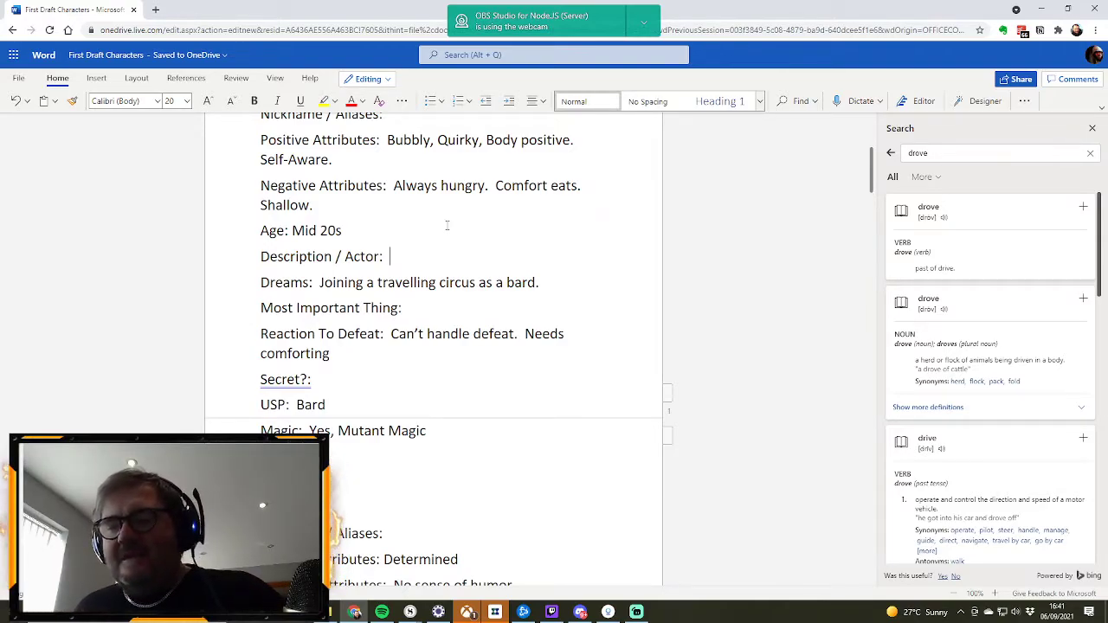
{"action": "type", "text": "Jenny"}
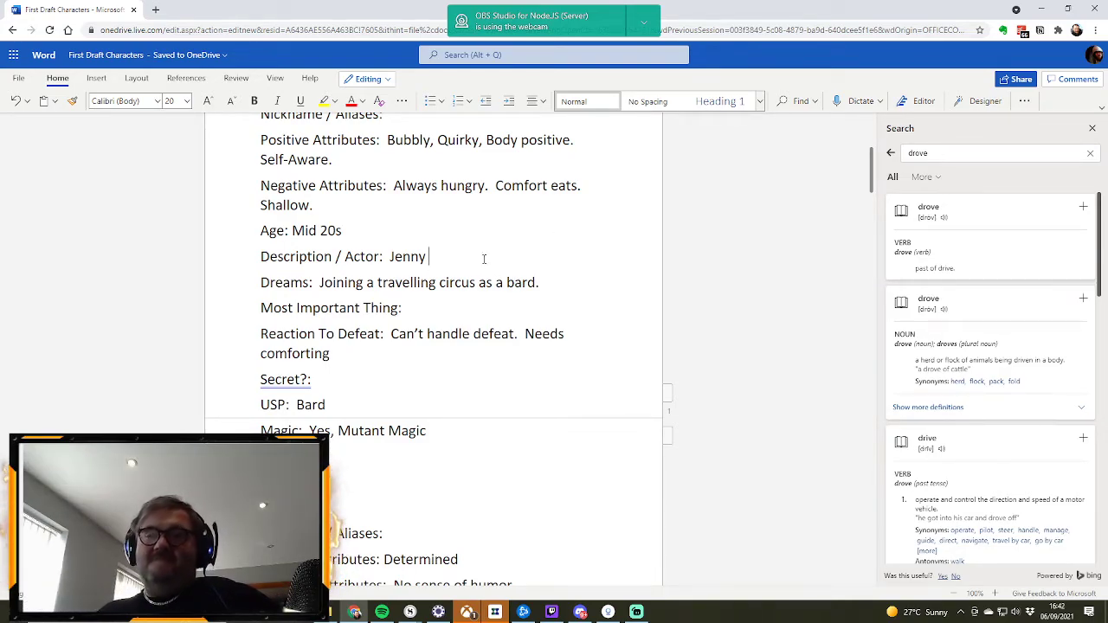
{"action": "type", "text": "R"}
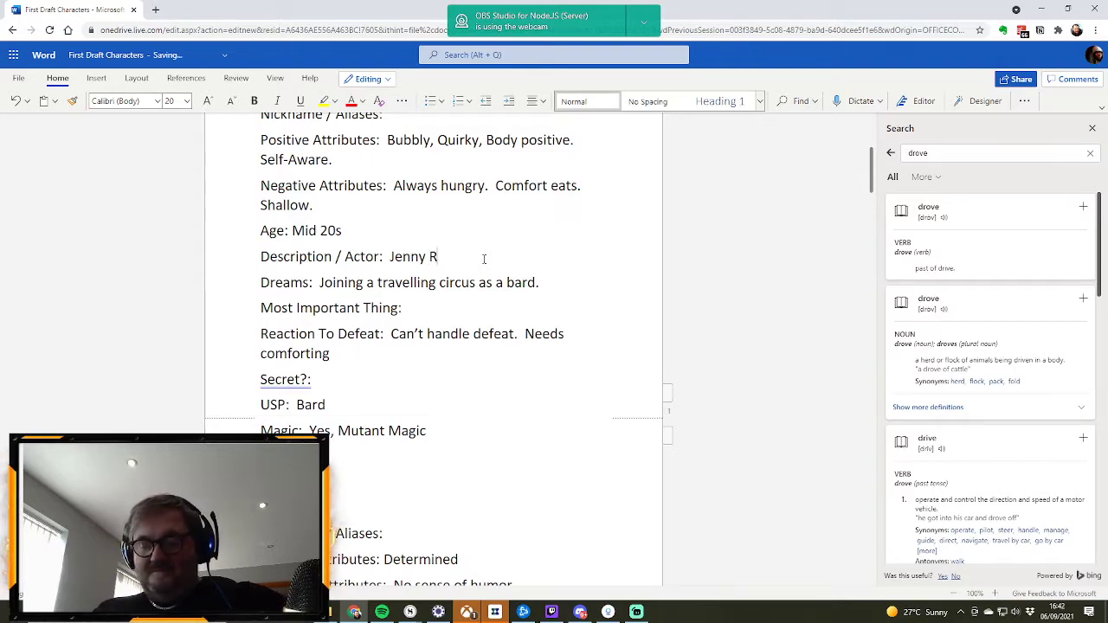
{"action": "type", "text": "yan (Chase)"}
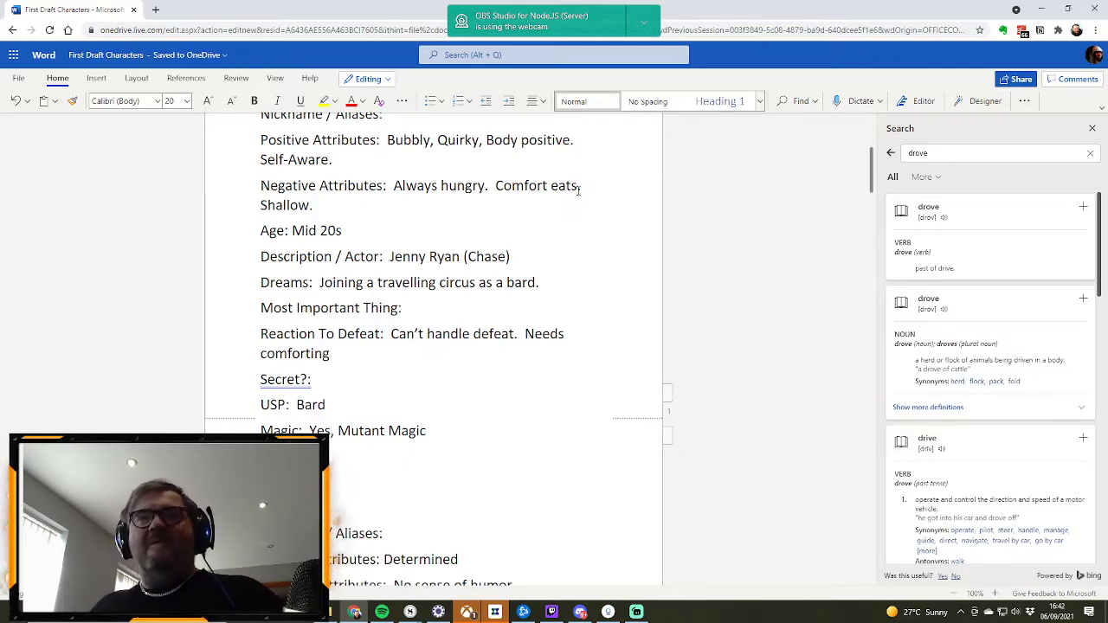
Step: Replace Gina's USP with "Plus-sized character"
{"action": "scroll", "coordinate": [495, 242], "scroll_direction": "up", "scroll_amount": 1}
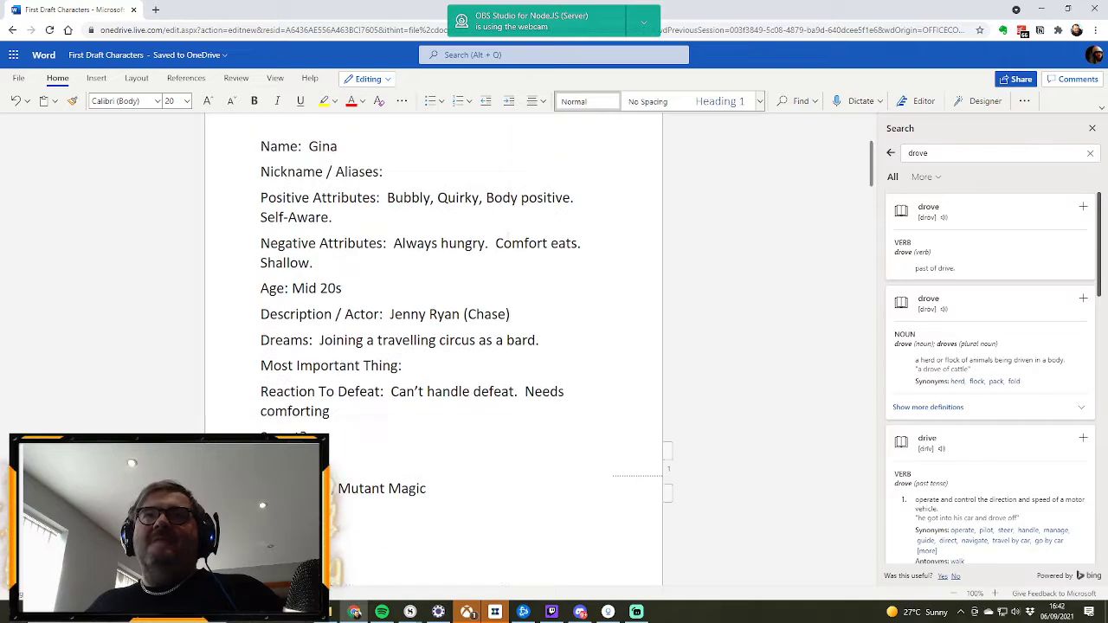
{"action": "left_click", "coordinate": [332, 441]}
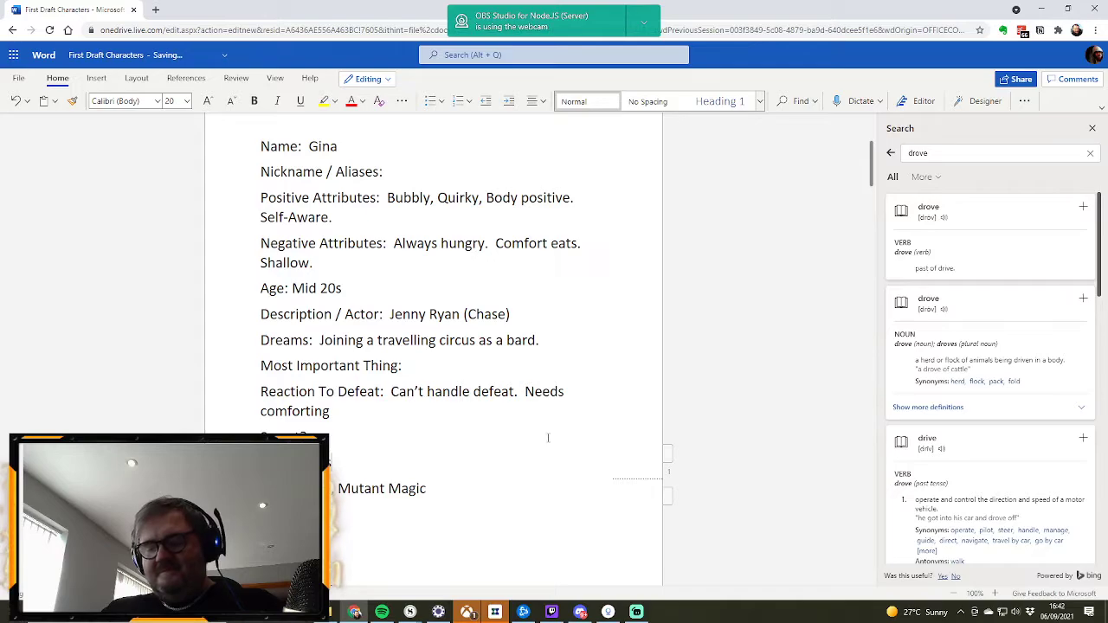
{"action": "type", "text": "racter"}
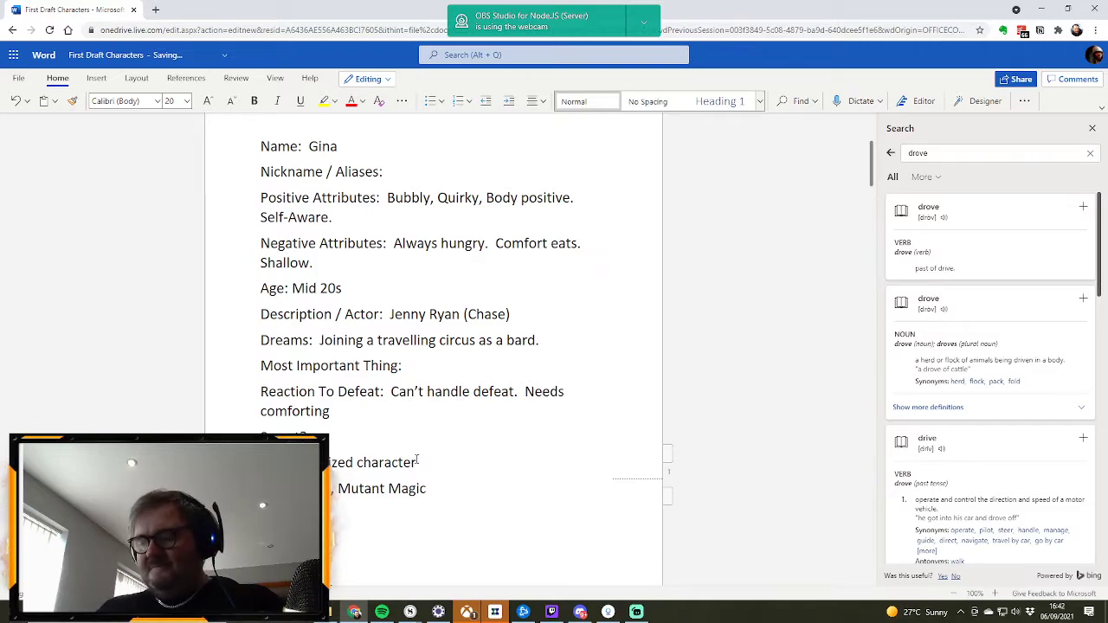
Step: Add "Warrior" after "Swordsman" in the USP of the unnamed John Bernthal character
{"action": "scroll", "coordinate": [425, 441], "scroll_direction": "down", "scroll_amount": 3}
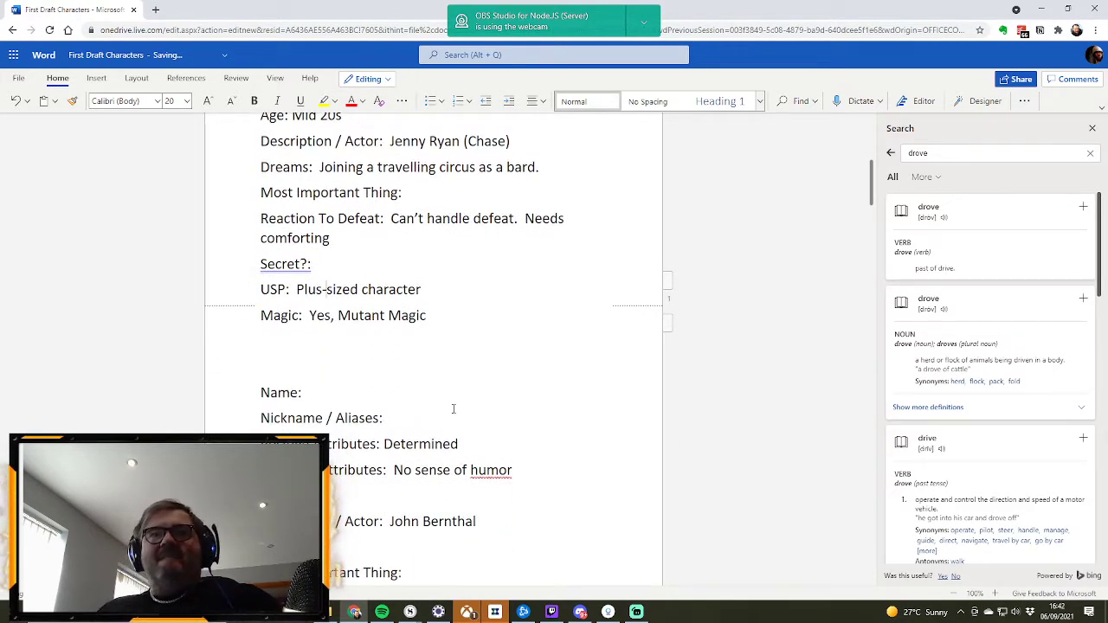
{"action": "scroll", "coordinate": [453, 409], "scroll_direction": "down", "scroll_amount": 2}
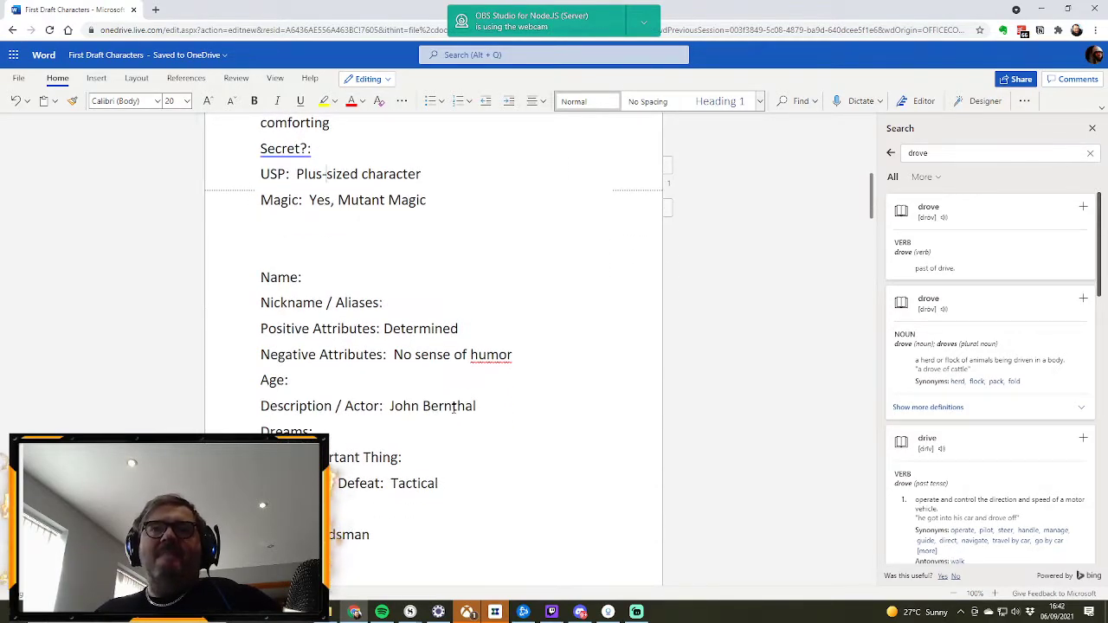
{"action": "scroll", "coordinate": [436, 364], "scroll_direction": "down", "scroll_amount": 2}
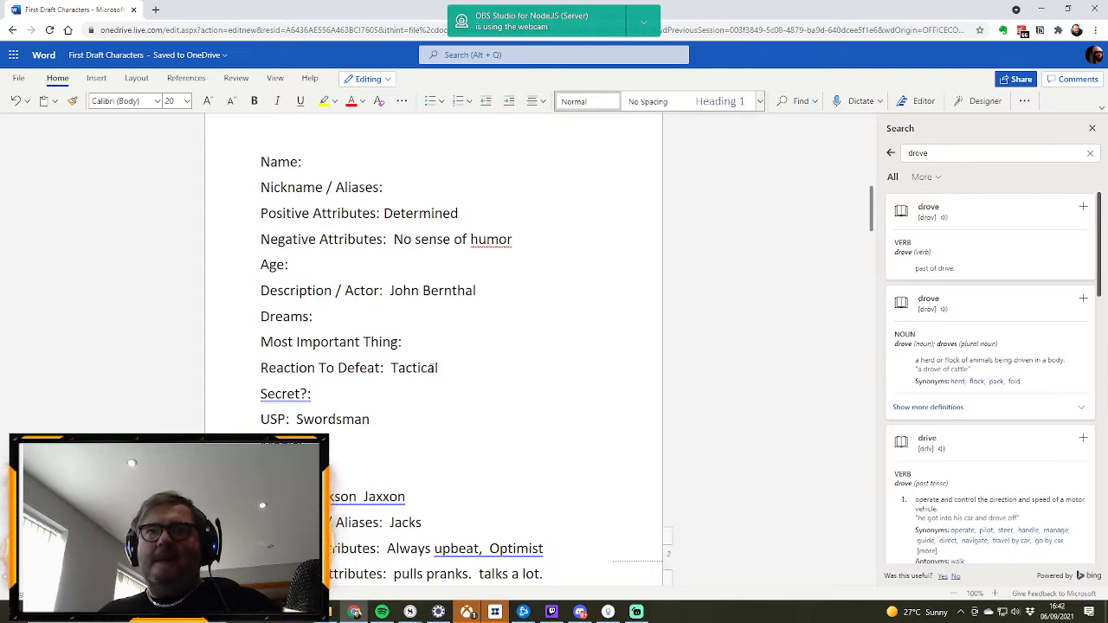
{"action": "left_click", "coordinate": [391, 419]}
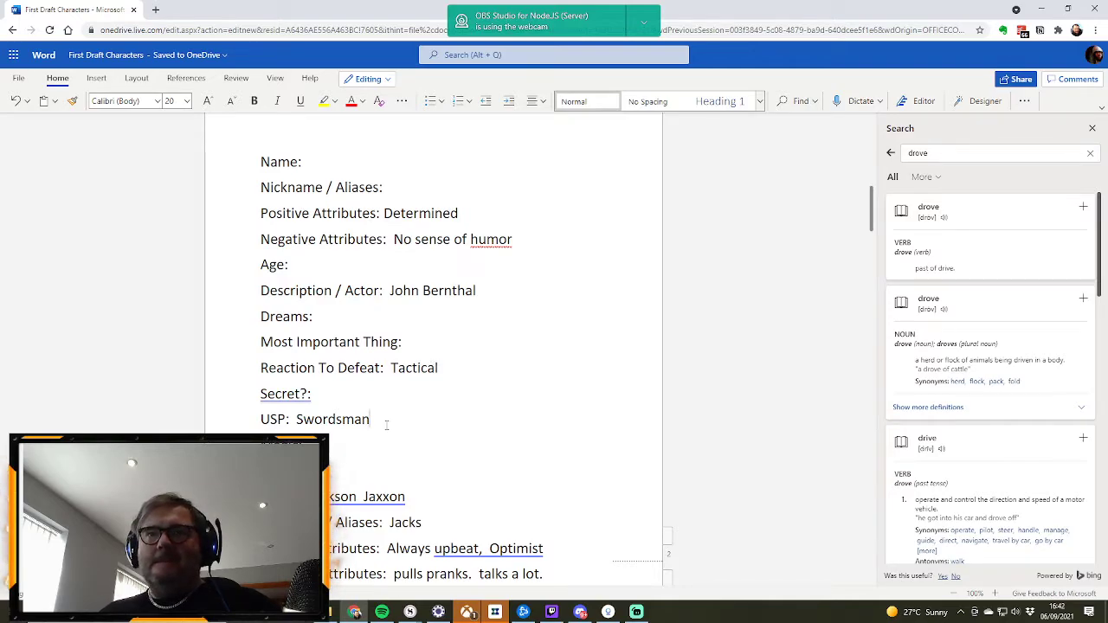
{"action": "type", "text": ",  Wa"}
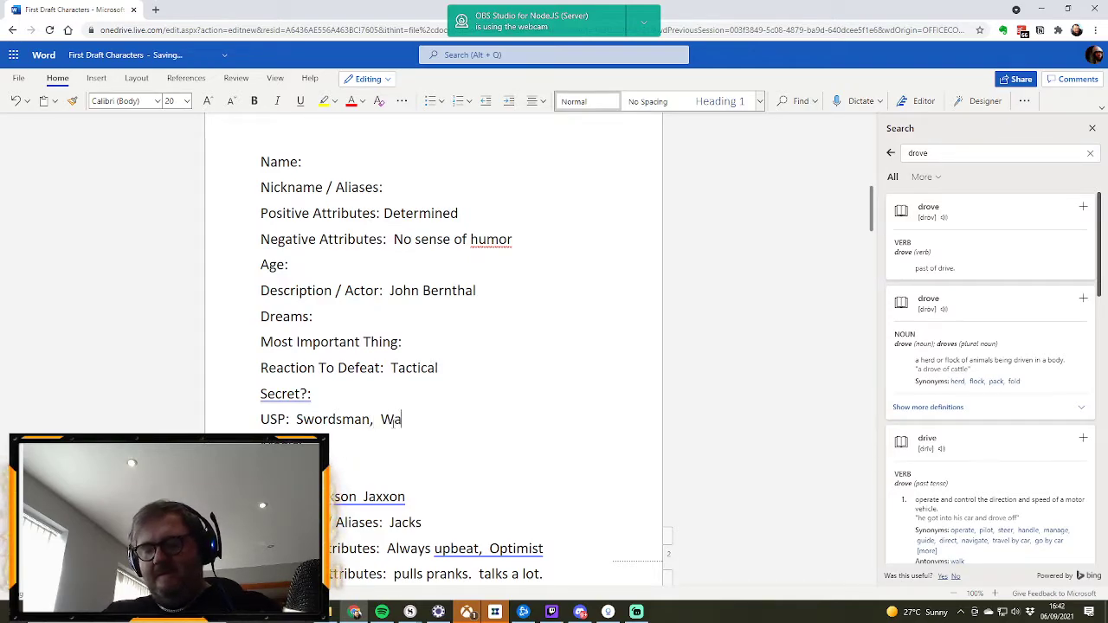
{"action": "type", "text": "rrior"}
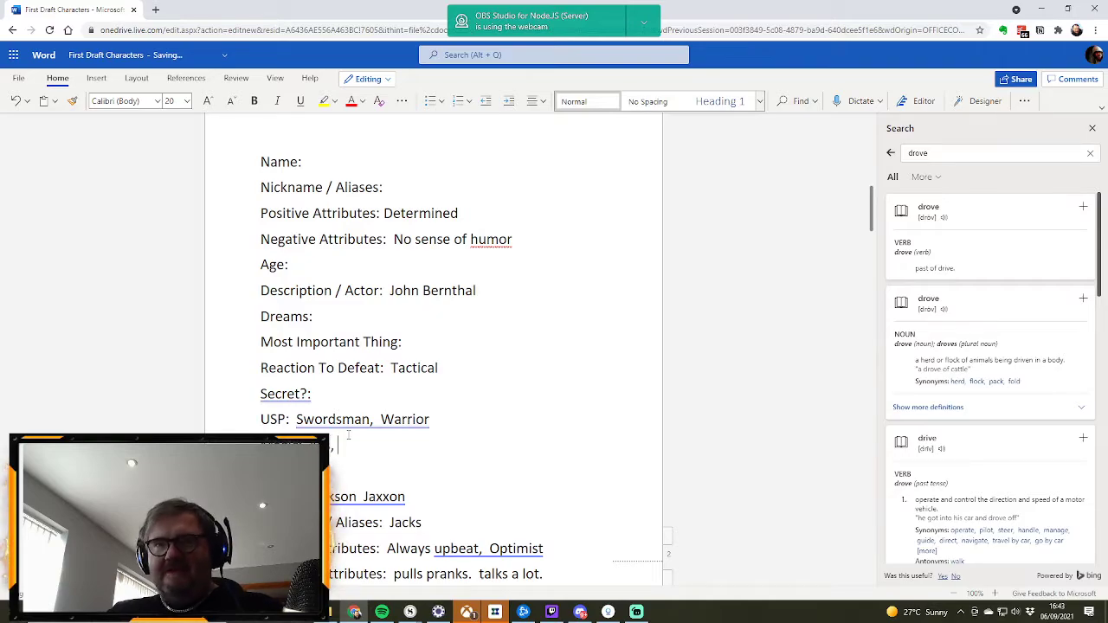
Step: Add "Mutant magic." to the Magic field of the swordsman character
{"action": "type", "text": "utant "}
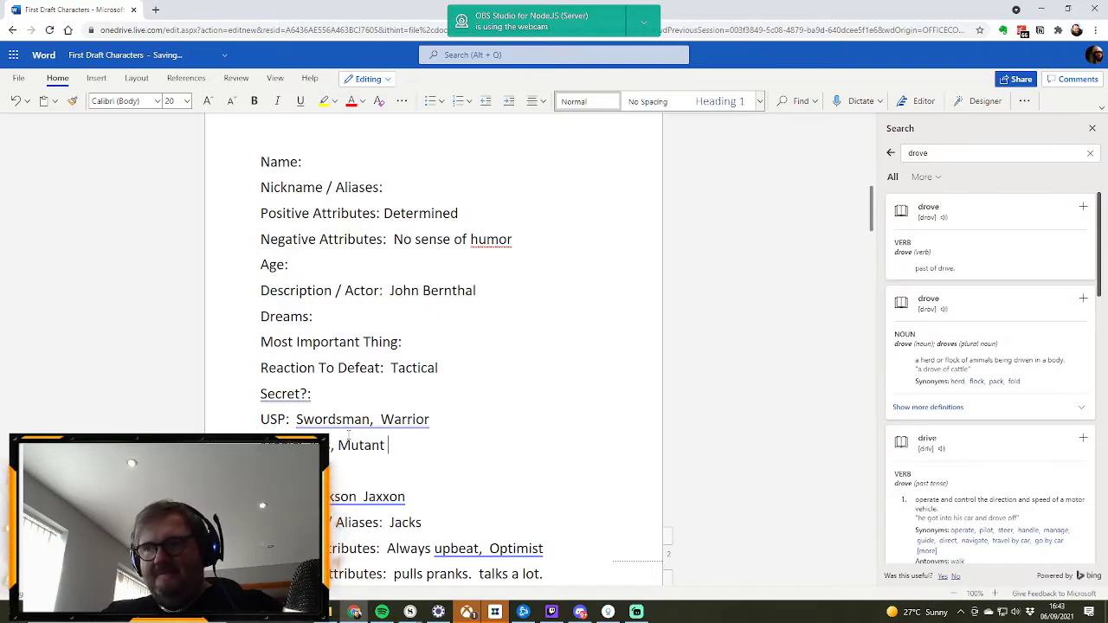
{"action": "type", "text": "mahgic."}
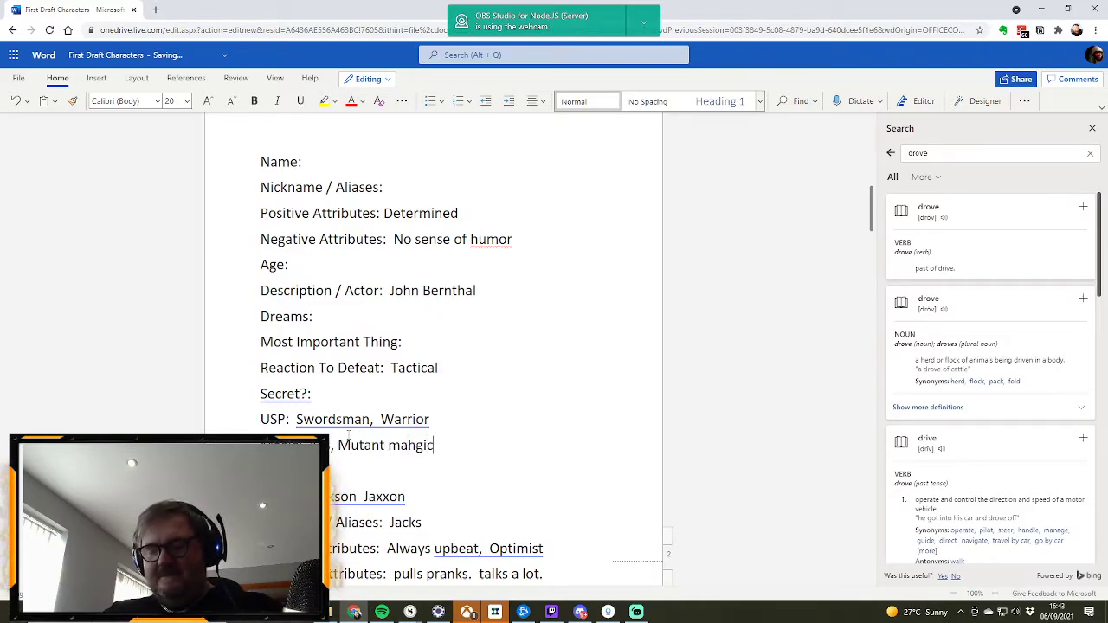
{"action": "key", "text": "BackSpace"}
{"action": "key", "text": "BackSpace"}
{"action": "key", "text": "BackSpace"}
{"action": "key", "text": "BackSpace"}
{"action": "key", "text": "BackSpace"}
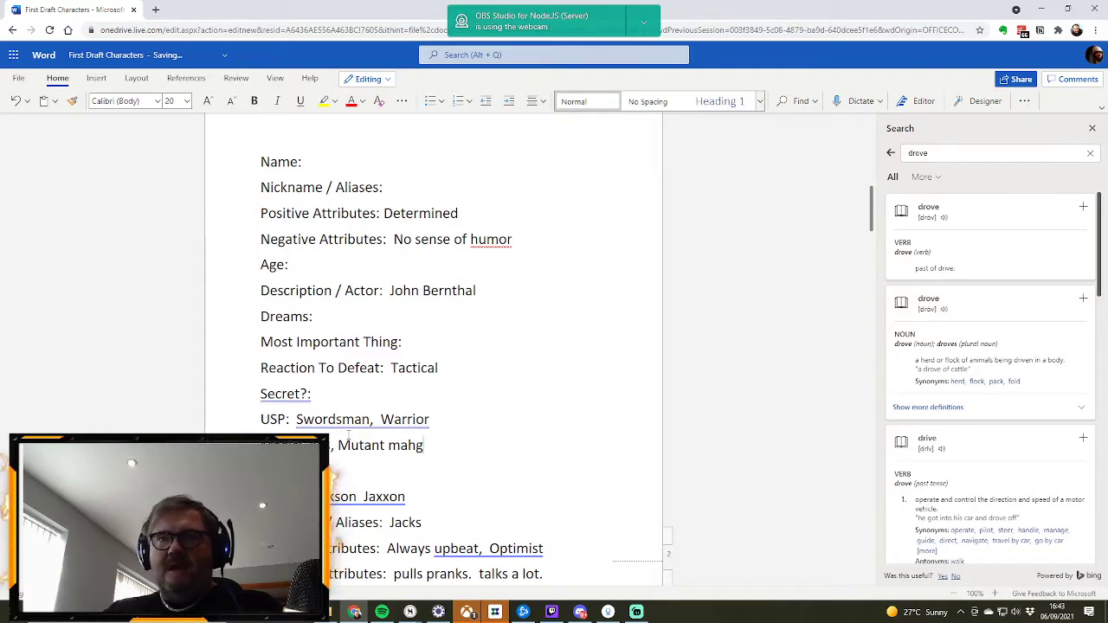
{"action": "type", "text": "gic."}
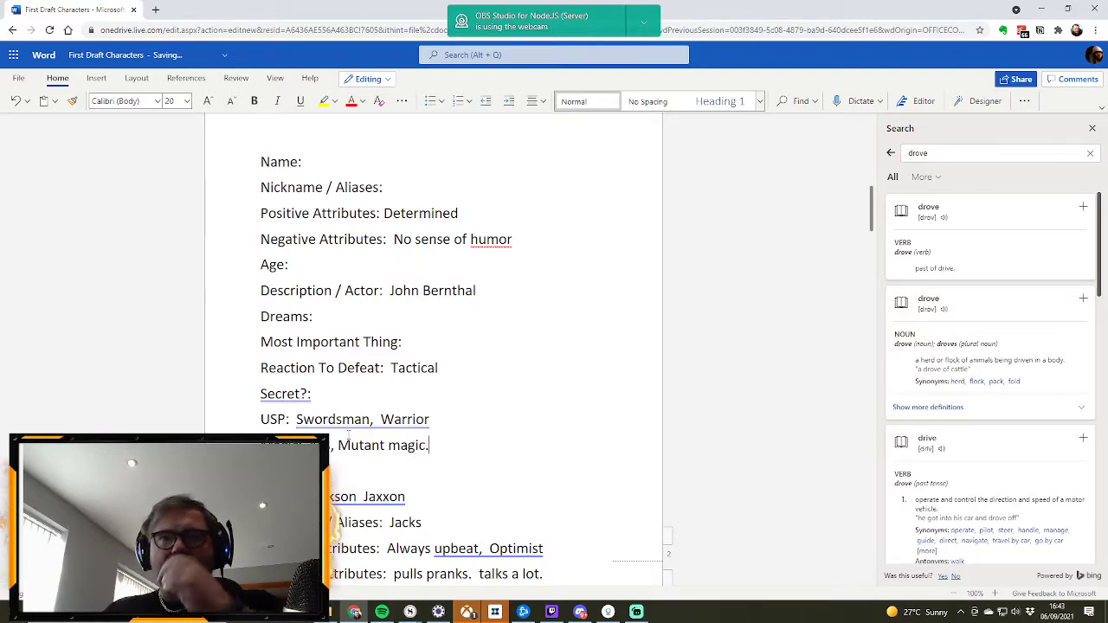
Step: Set the swordsman character's Age to "late 30s" and his Name to "Drummond"
{"action": "scroll", "coordinate": [355, 364], "scroll_direction": "down", "scroll_amount": 3}
{"action": "scroll", "coordinate": [360, 356], "scroll_direction": "down", "scroll_amount": 1}
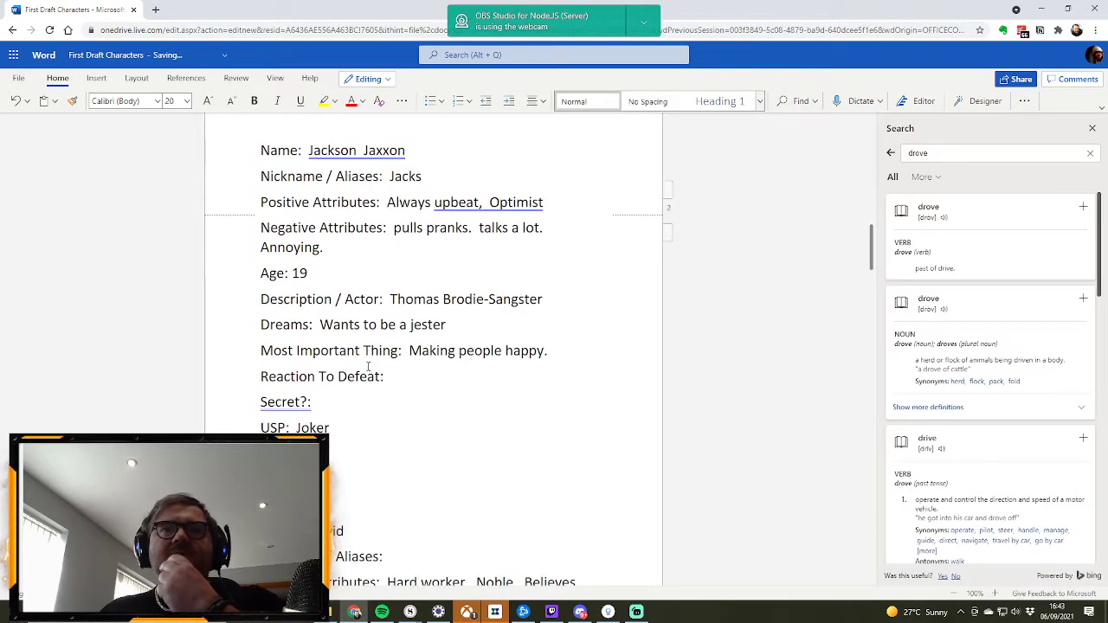
{"action": "scroll", "coordinate": [368, 367], "scroll_direction": "up", "scroll_amount": 6}
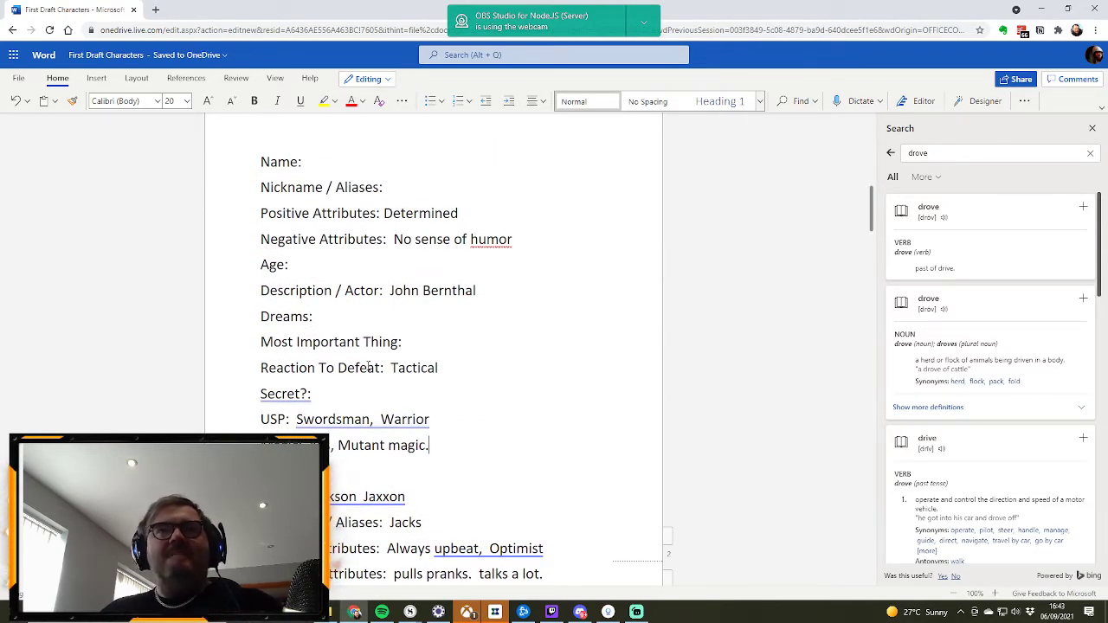
{"action": "scroll", "coordinate": [369, 367], "scroll_direction": "up", "scroll_amount": 1}
{"action": "left_click", "coordinate": [298, 324]}
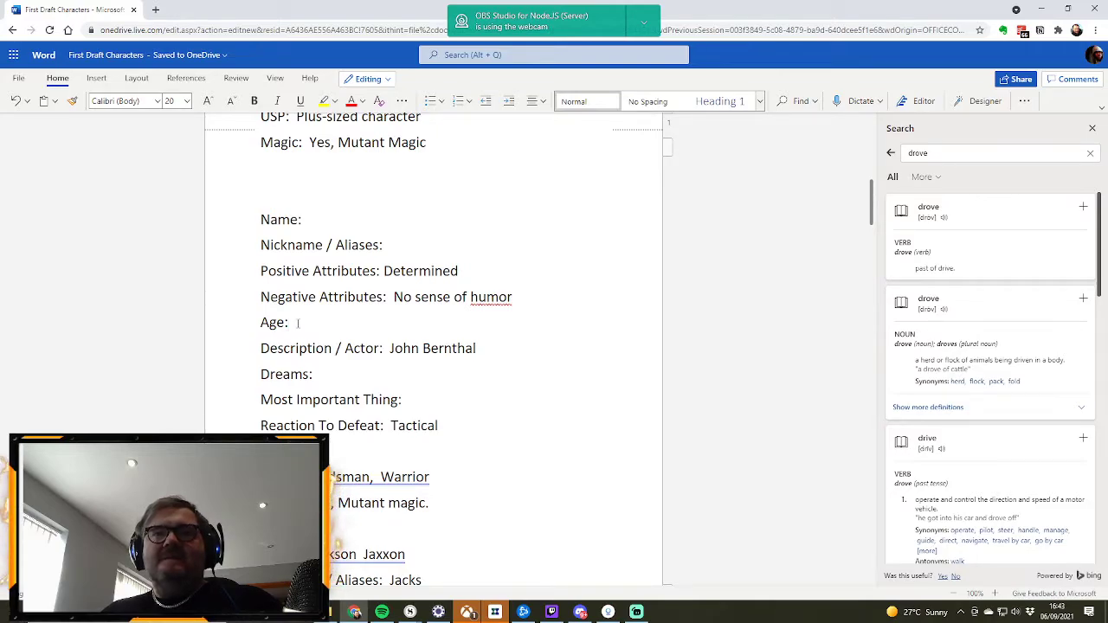
{"action": "type", "text": "late 30s"}
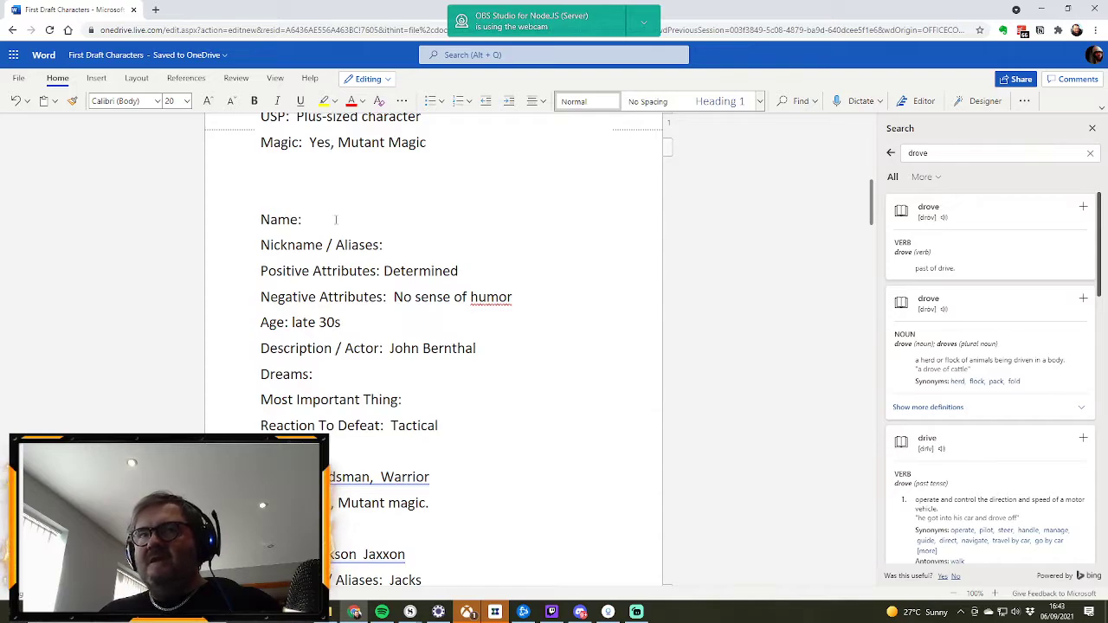
{"action": "left_click", "coordinate": [336, 220]}
{"action": "type", "text": "Drummond"}
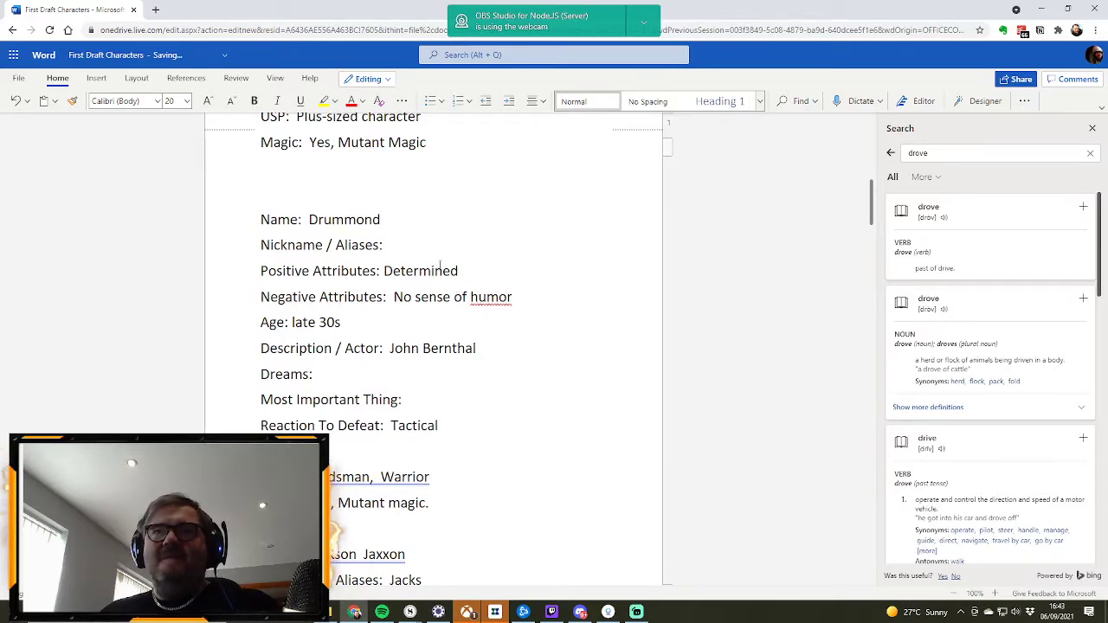
Step: Review the character list and the profiles of Gina, Drummond and Jackson for remaining empty fields
{"action": "scroll", "coordinate": [441, 264], "scroll_direction": "down", "scroll_amount": 3}
{"action": "scroll", "coordinate": [440, 260], "scroll_direction": "down", "scroll_amount": 15}
{"action": "scroll", "coordinate": [441, 256], "scroll_direction": "up", "scroll_amount": 12}
{"action": "scroll", "coordinate": [440, 256], "scroll_direction": "up", "scroll_amount": 10}
{"action": "scroll", "coordinate": [439, 259], "scroll_direction": "up", "scroll_amount": 5}
{"action": "scroll", "coordinate": [439, 259], "scroll_direction": "down", "scroll_amount": 3}
{"action": "scroll", "coordinate": [439, 259], "scroll_direction": "down", "scroll_amount": 5}
{"action": "scroll", "coordinate": [439, 259], "scroll_direction": "down", "scroll_amount": 3}
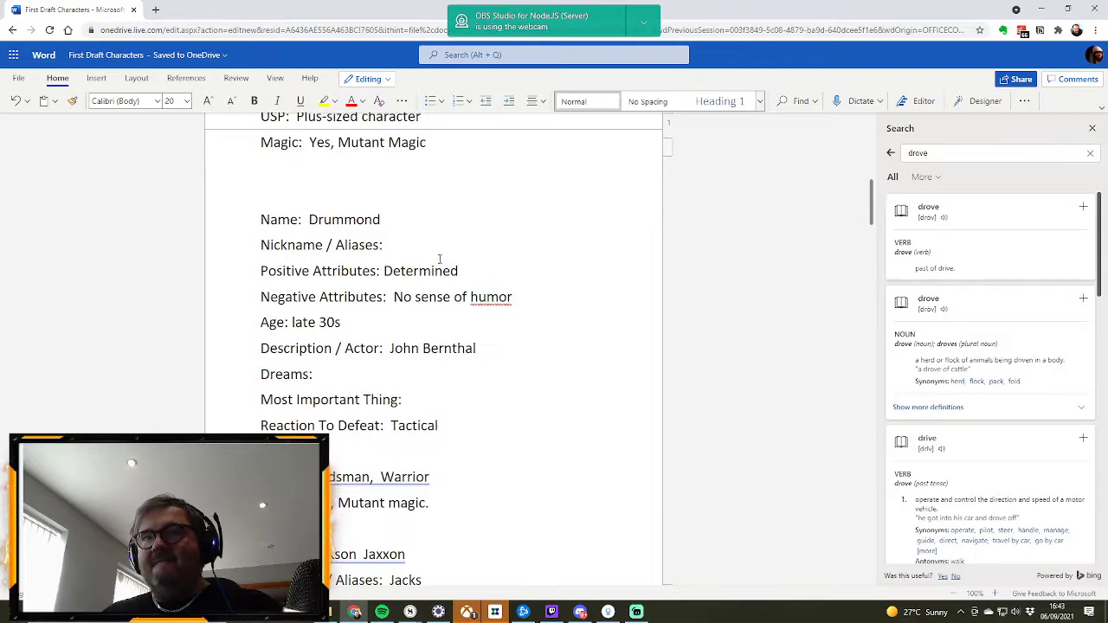
{"action": "scroll", "coordinate": [439, 259], "scroll_direction": "down", "scroll_amount": 1}
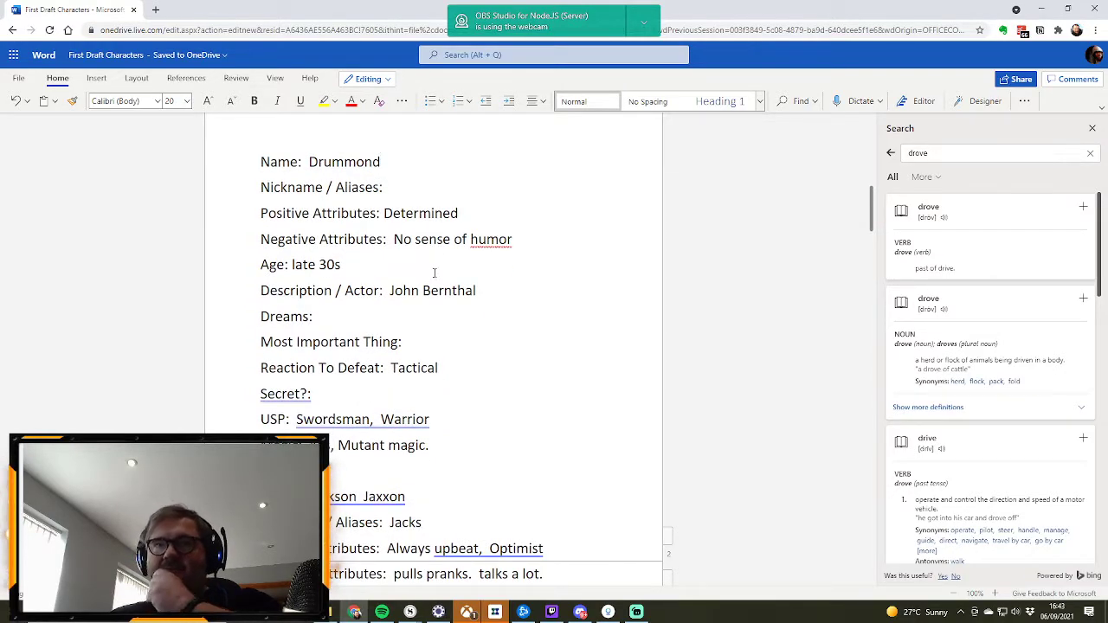
{"action": "scroll", "coordinate": [436, 268], "scroll_direction": "down", "scroll_amount": 2}
{"action": "scroll", "coordinate": [436, 267], "scroll_direction": "up", "scroll_amount": 7}
{"action": "scroll", "coordinate": [434, 273], "scroll_direction": "up", "scroll_amount": 7}
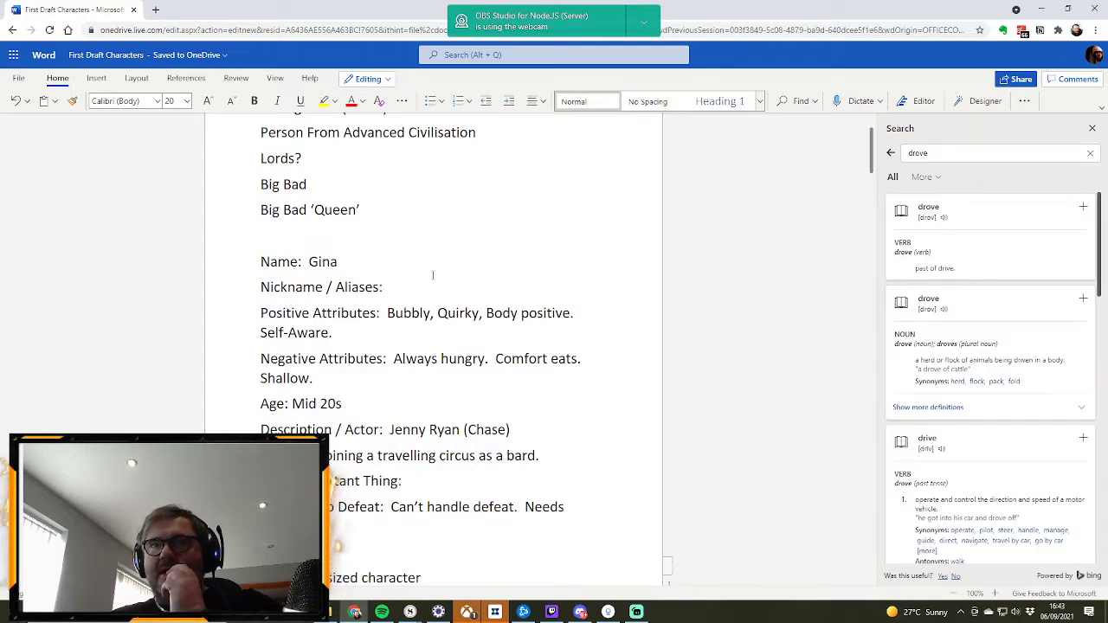
{"action": "scroll", "coordinate": [433, 275], "scroll_direction": "down", "scroll_amount": 2}
{"action": "scroll", "coordinate": [433, 275], "scroll_direction": "down", "scroll_amount": 3}
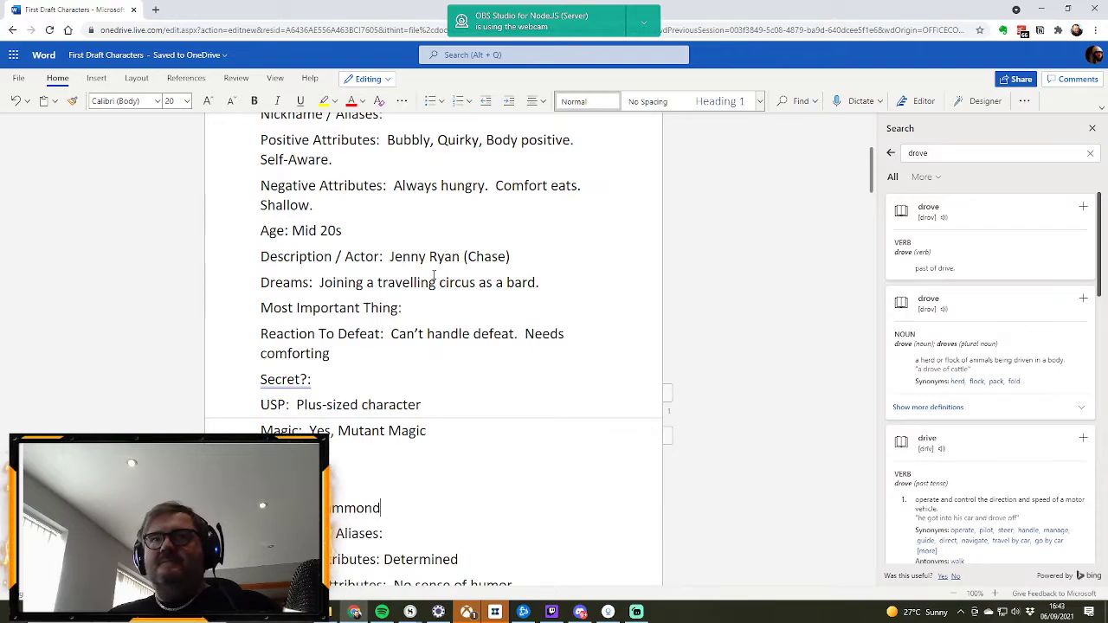
{"action": "scroll", "coordinate": [434, 276], "scroll_direction": "up", "scroll_amount": 3}
{"action": "scroll", "coordinate": [434, 275], "scroll_direction": "down", "scroll_amount": 1}
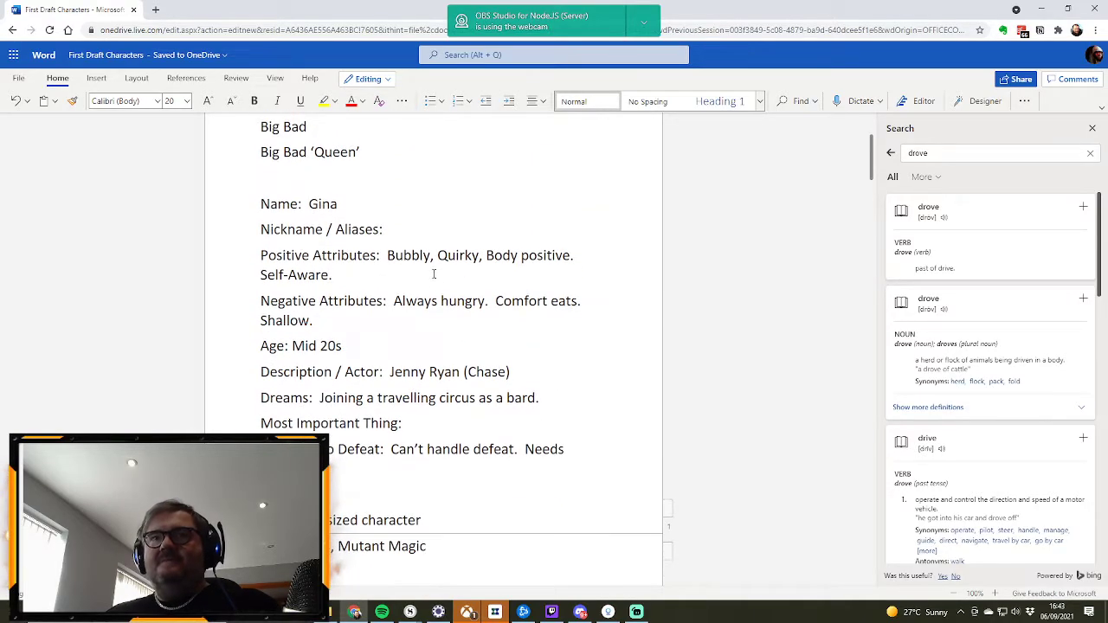
{"action": "scroll", "coordinate": [434, 257], "scroll_direction": "down", "scroll_amount": 2}
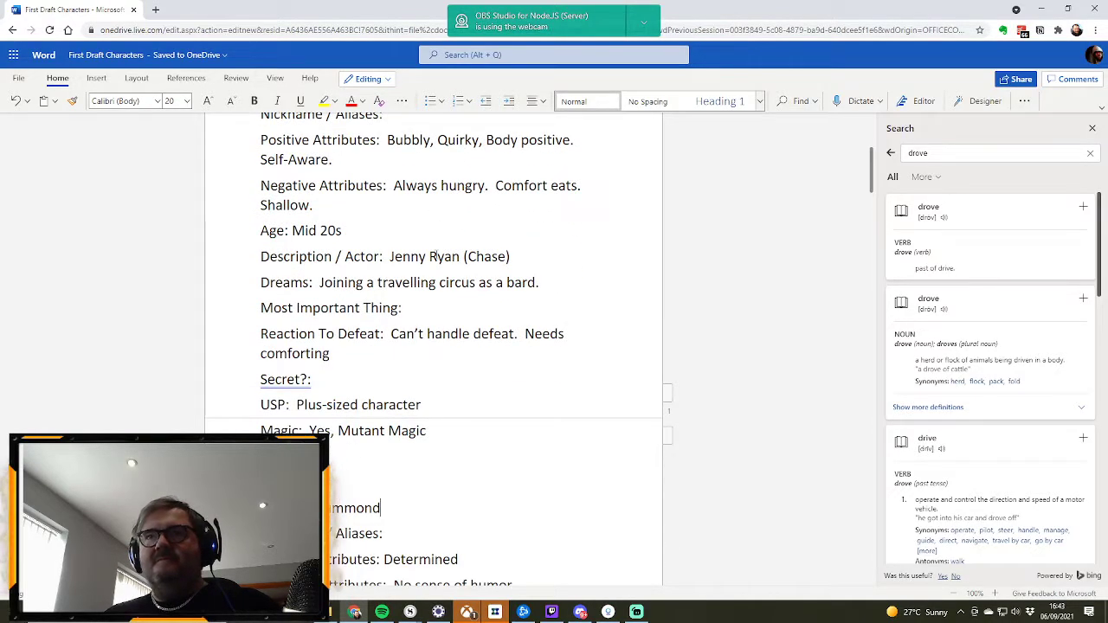
{"action": "scroll", "coordinate": [434, 256], "scroll_direction": "up", "scroll_amount": 2}
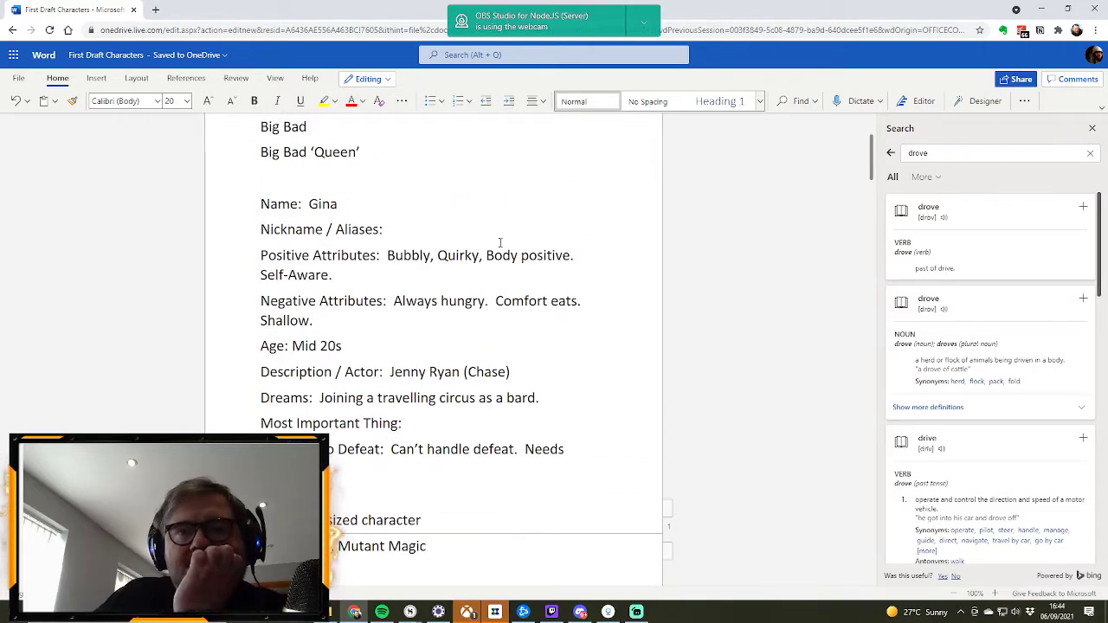
{"action": "scroll", "coordinate": [500, 251], "scroll_direction": "down", "scroll_amount": 1}
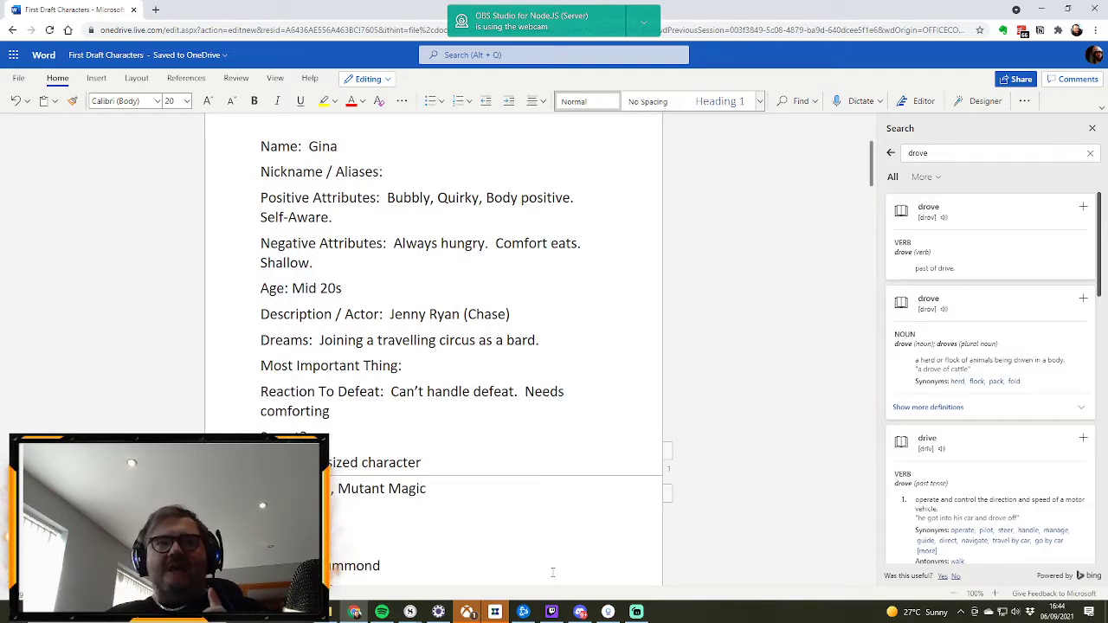
{"action": "left_click", "coordinate": [451, 491]}
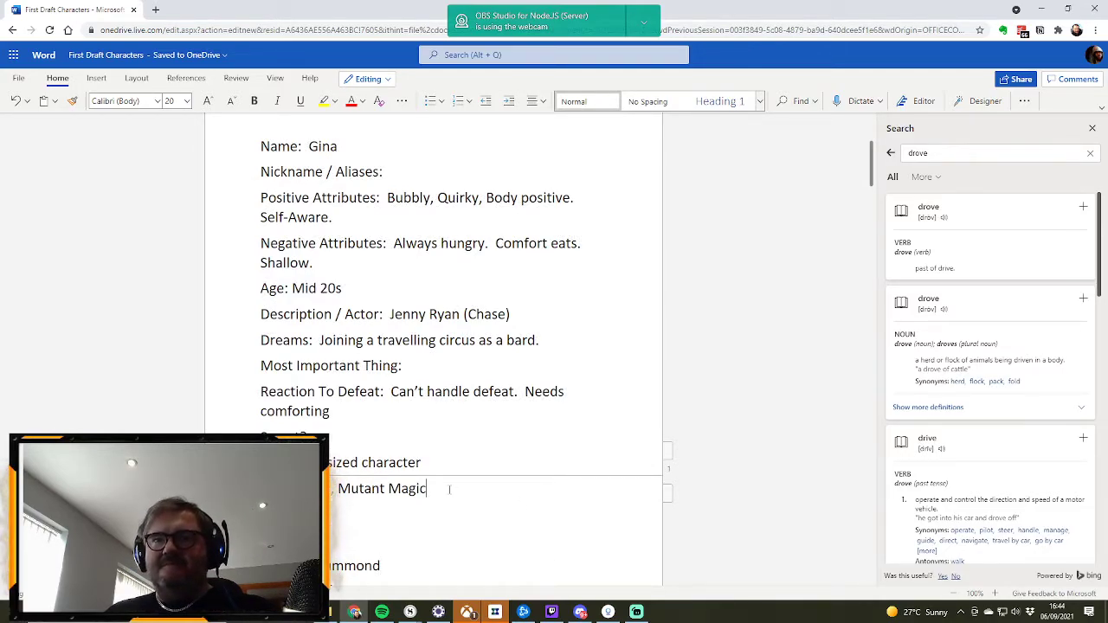
{"action": "key", "text": "ctrl+Return"}
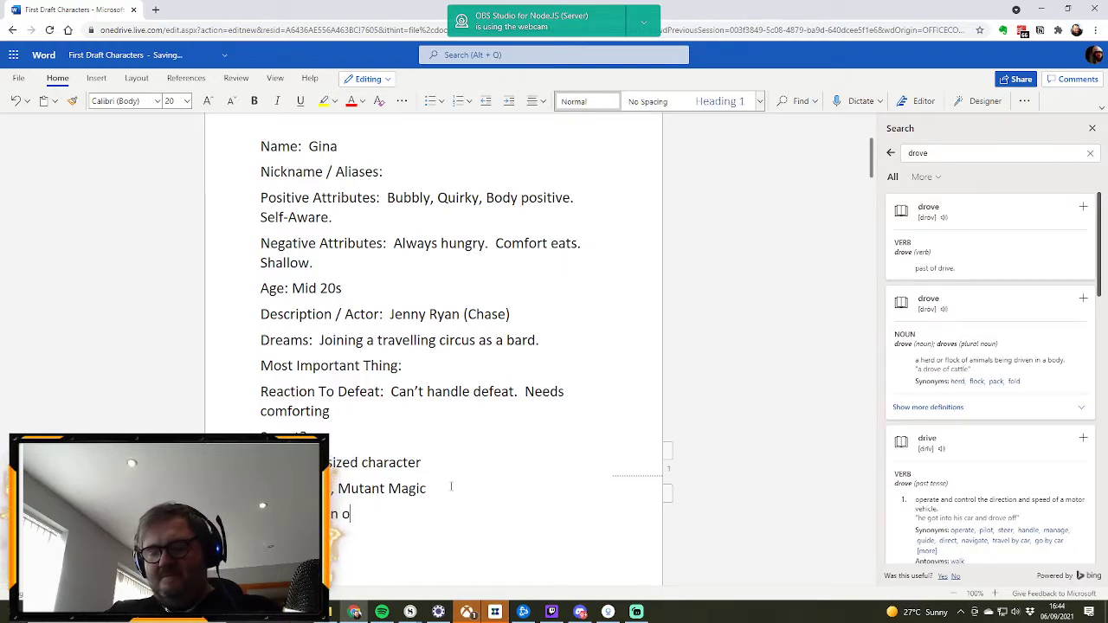
{"action": "type", "text": "serfdom:"}
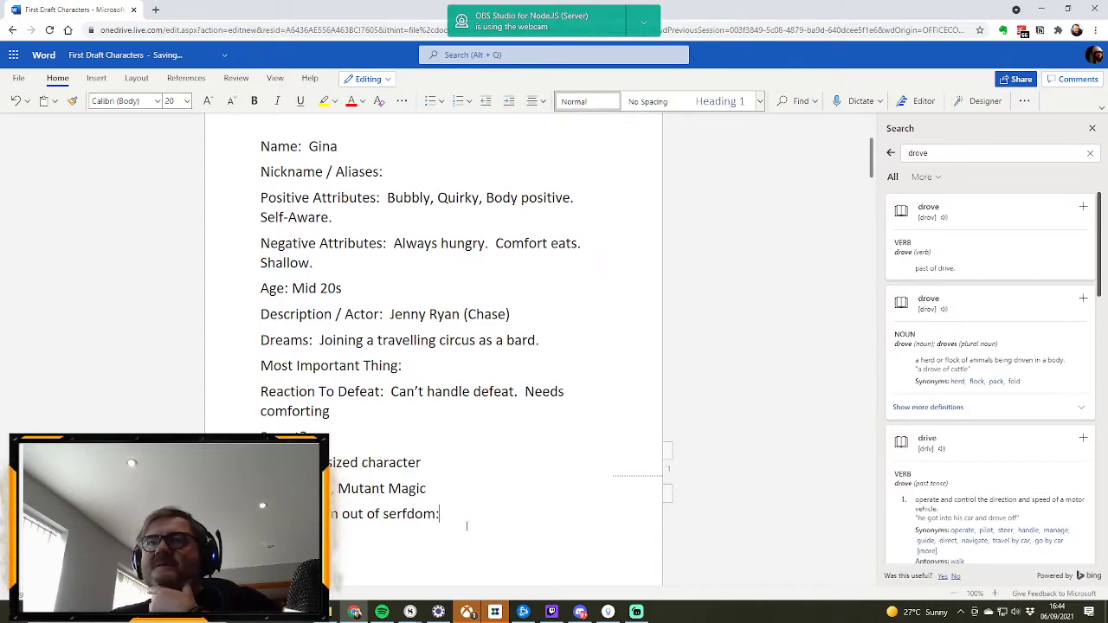
{"action": "scroll", "coordinate": [455, 524], "scroll_direction": "up", "scroll_amount": 3}
{"action": "scroll", "coordinate": [441, 529], "scroll_direction": "down", "scroll_amount": 2}
{"action": "scroll", "coordinate": [441, 529], "scroll_direction": "down", "scroll_amount": 6}
{"action": "scroll", "coordinate": [449, 443], "scroll_direction": "up", "scroll_amount": 3}
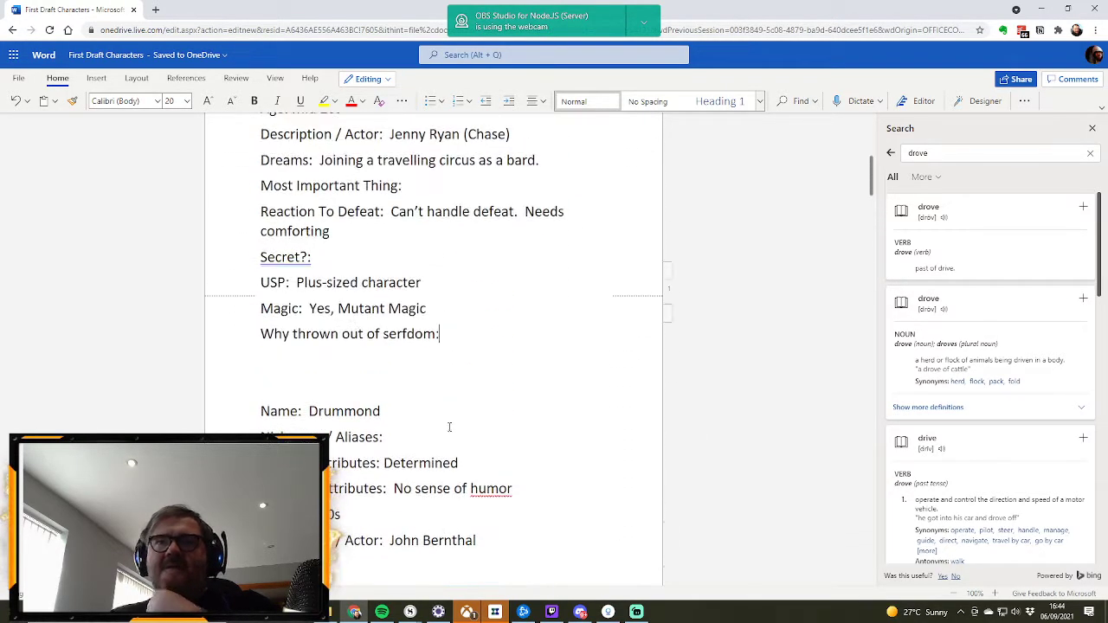
{"action": "left_click_drag", "start_coordinate": [445, 333], "coordinate": [261, 327]}
{"action": "key", "text": "ctrl+c"}
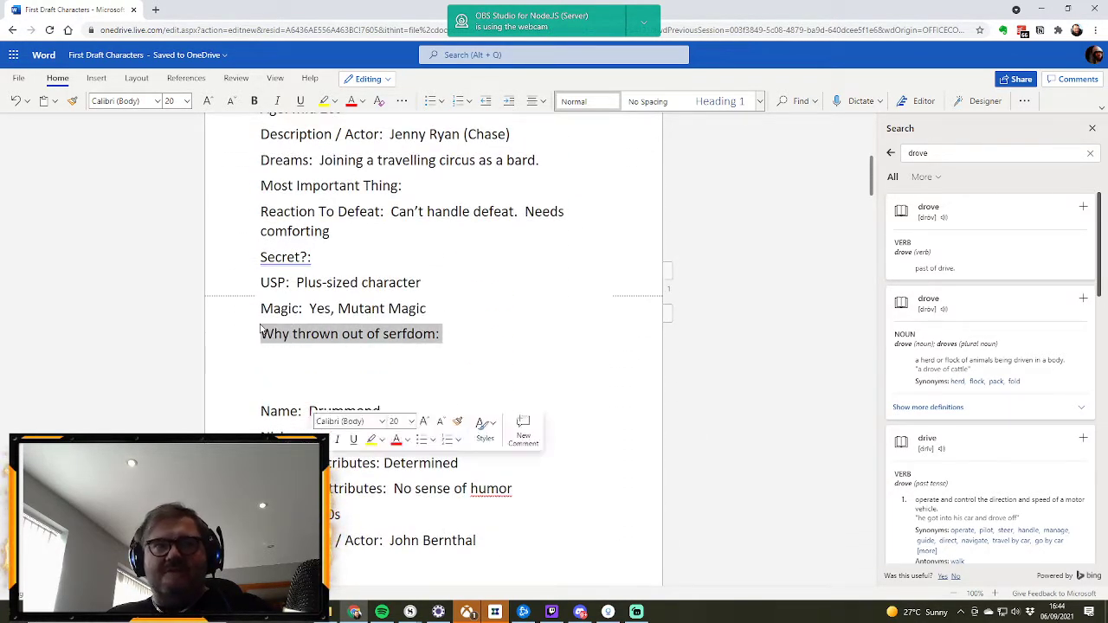
{"action": "scroll", "coordinate": [480, 376], "scroll_direction": "down", "scroll_amount": 3}
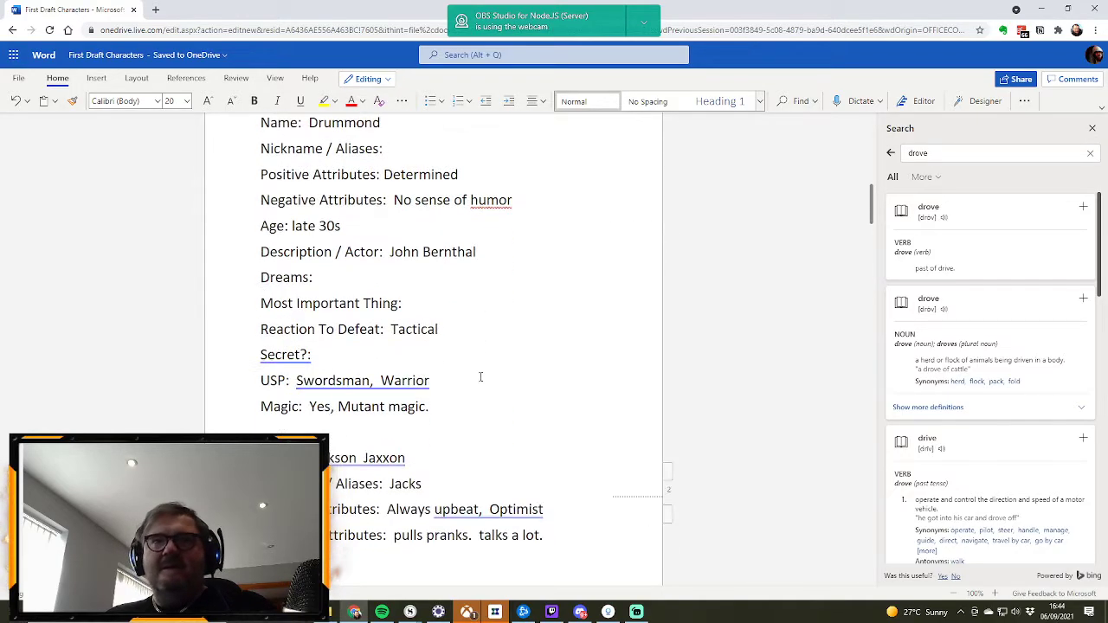
{"action": "left_click", "coordinate": [425, 406]}
{"action": "key", "text": "Return"}
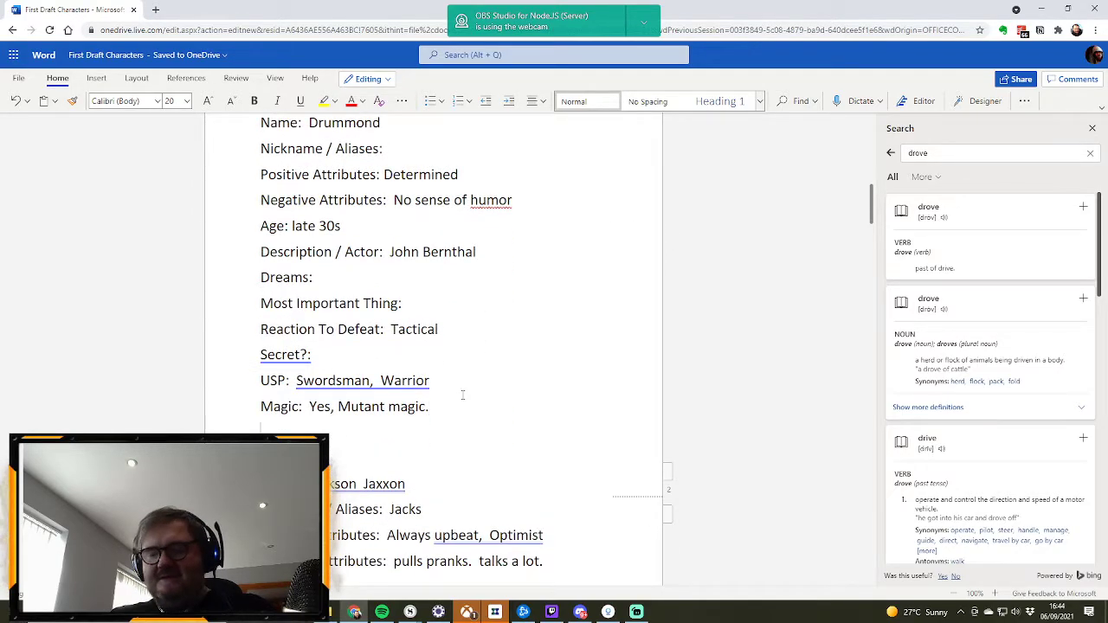
{"action": "key", "text": "ctrl+v"}
{"action": "scroll", "coordinate": [462, 395], "scroll_direction": "down", "scroll_amount": 3}
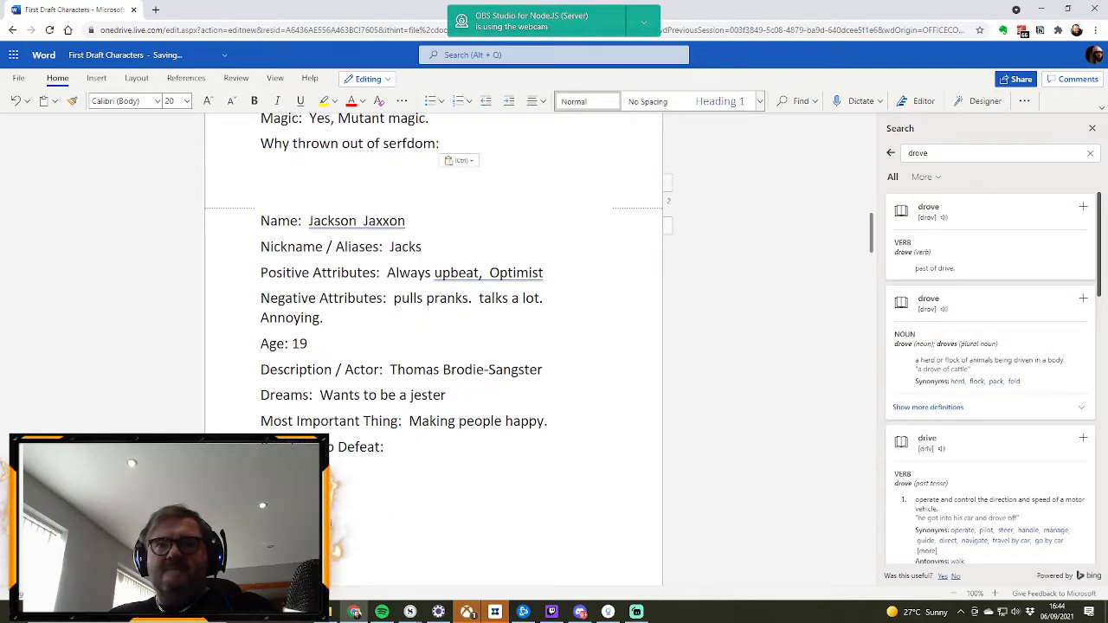
{"action": "left_click", "coordinate": [352, 512]}
{"action": "key", "text": "Return"}
{"action": "key", "text": "ctrl+v"}
{"action": "scroll", "coordinate": [352, 511], "scroll_direction": "down", "scroll_amount": 4}
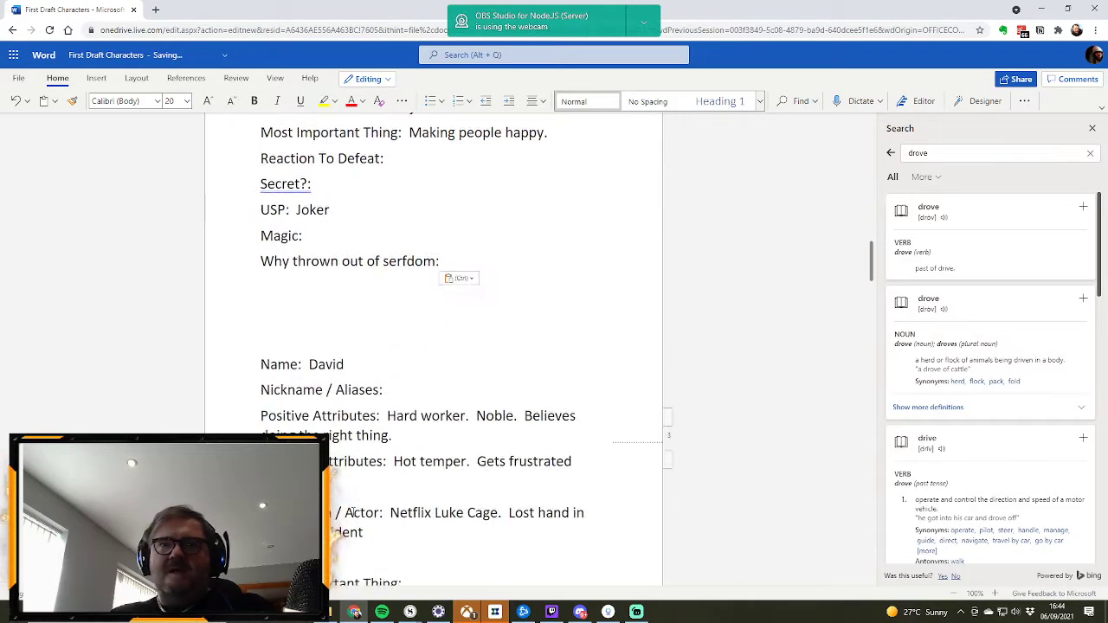
{"action": "scroll", "coordinate": [448, 342], "scroll_direction": "down", "scroll_amount": 3}
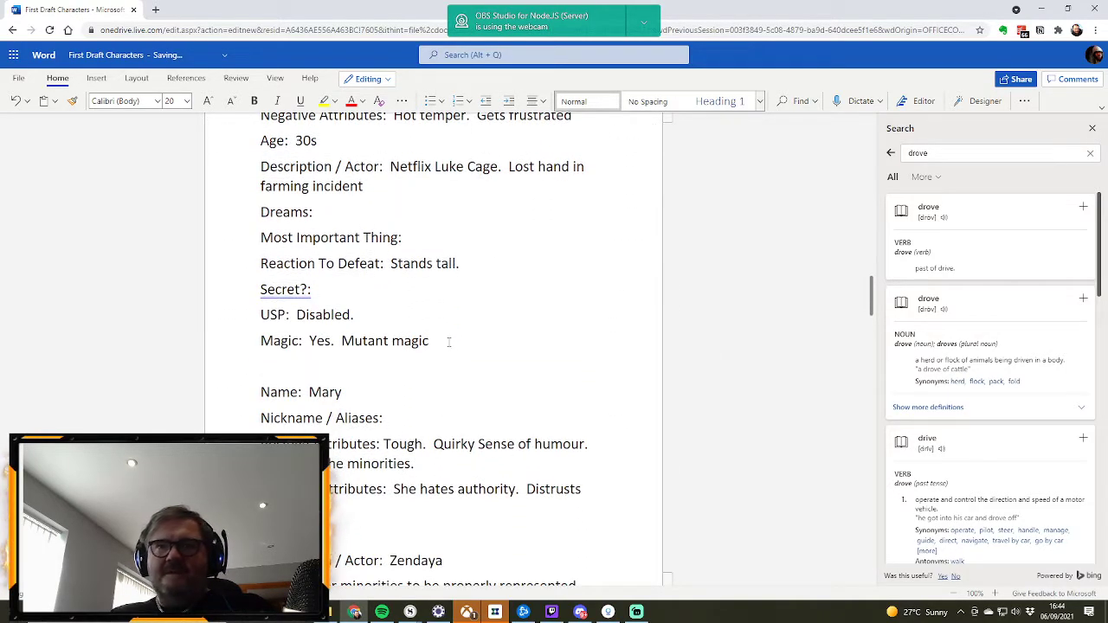
{"action": "left_click", "coordinate": [449, 342]}
{"action": "key", "text": "Return"}
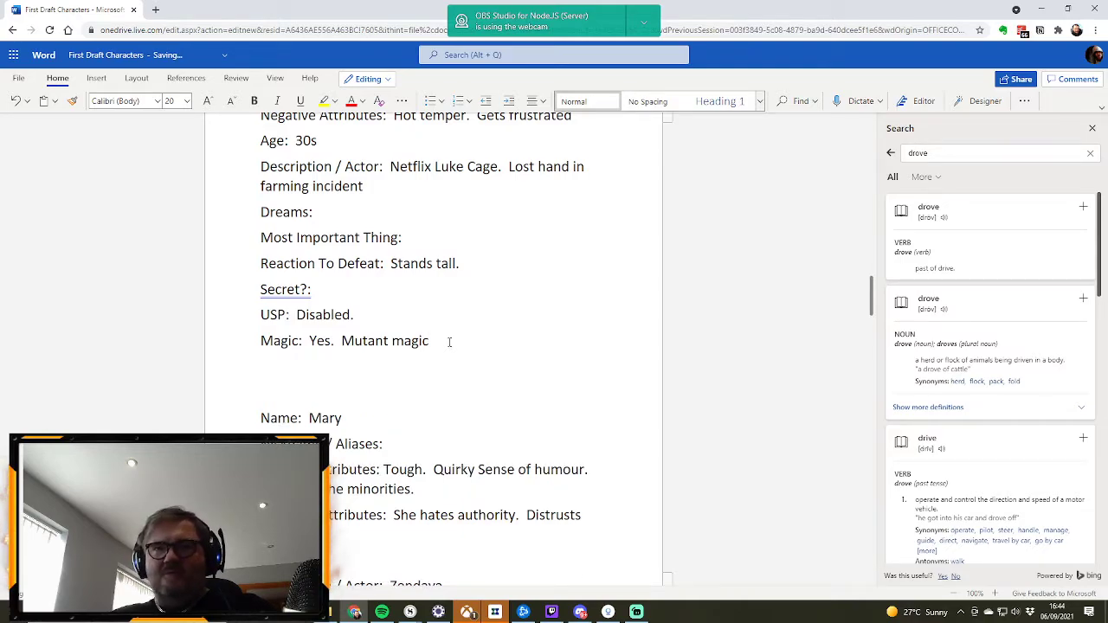
{"action": "key", "text": "ctrl+v"}
{"action": "scroll", "coordinate": [449, 342], "scroll_direction": "down", "scroll_amount": 5}
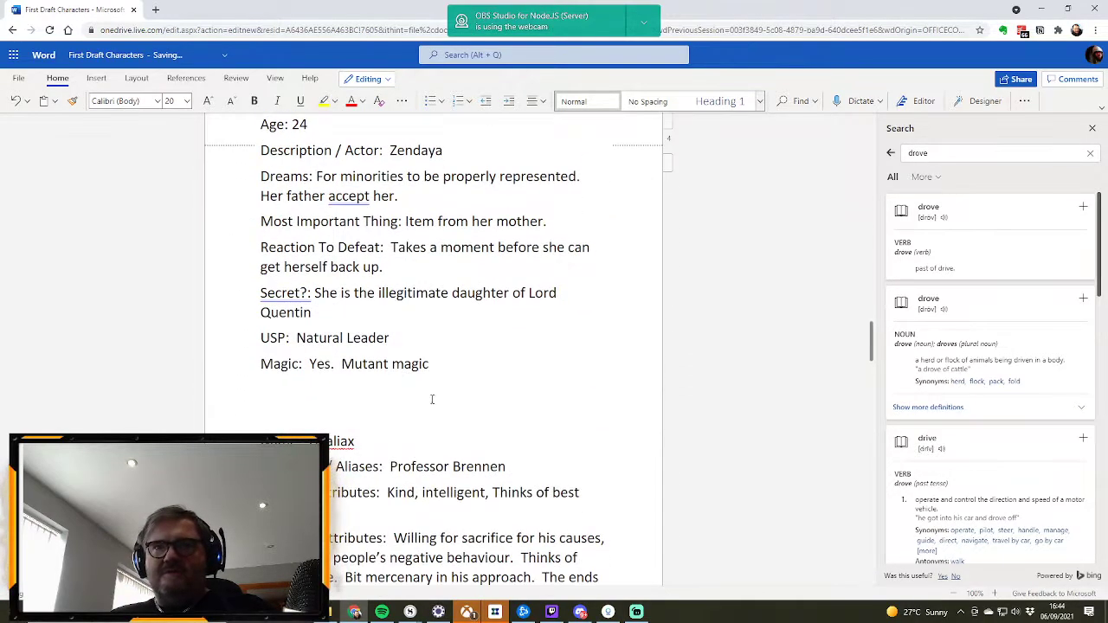
{"action": "left_click", "coordinate": [455, 366]}
{"action": "key", "text": "Return"}
{"action": "key", "text": "ctrl+v"}
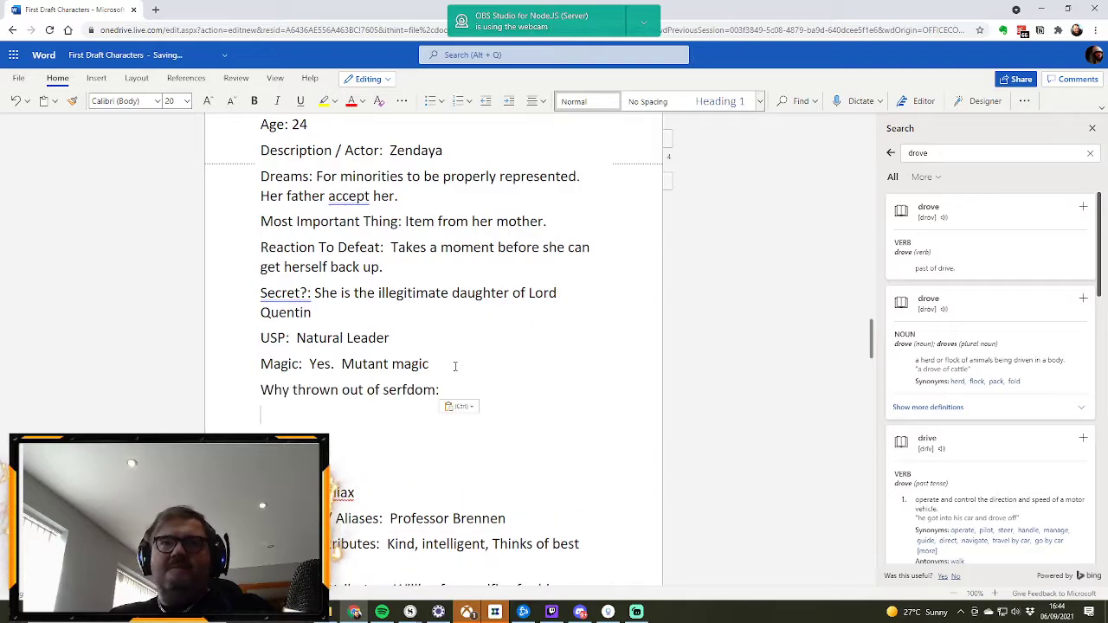
{"action": "key", "text": "BackSpace"}
Step: Fill in Mary's reason for being thrown out of serfdom as "Illegitimate Child", with the spelling corrected
{"action": "type", "text": "Illige"}
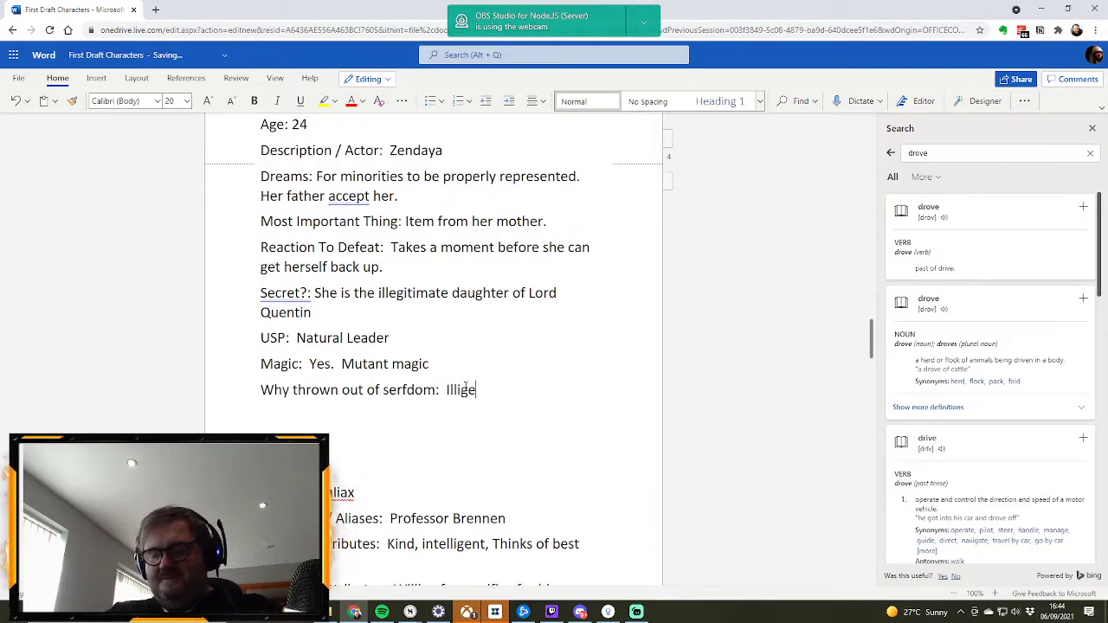
{"action": "type", "text": "itimate"}
{"action": "key", "text": "BackSpace"}
{"action": "key", "text": "BackSpace"}
{"action": "key", "text": "BackSpace"}
{"action": "key", "text": "BackSpace"}
{"action": "key", "text": "BackSpace"}
{"action": "key", "text": "BackSpace"}
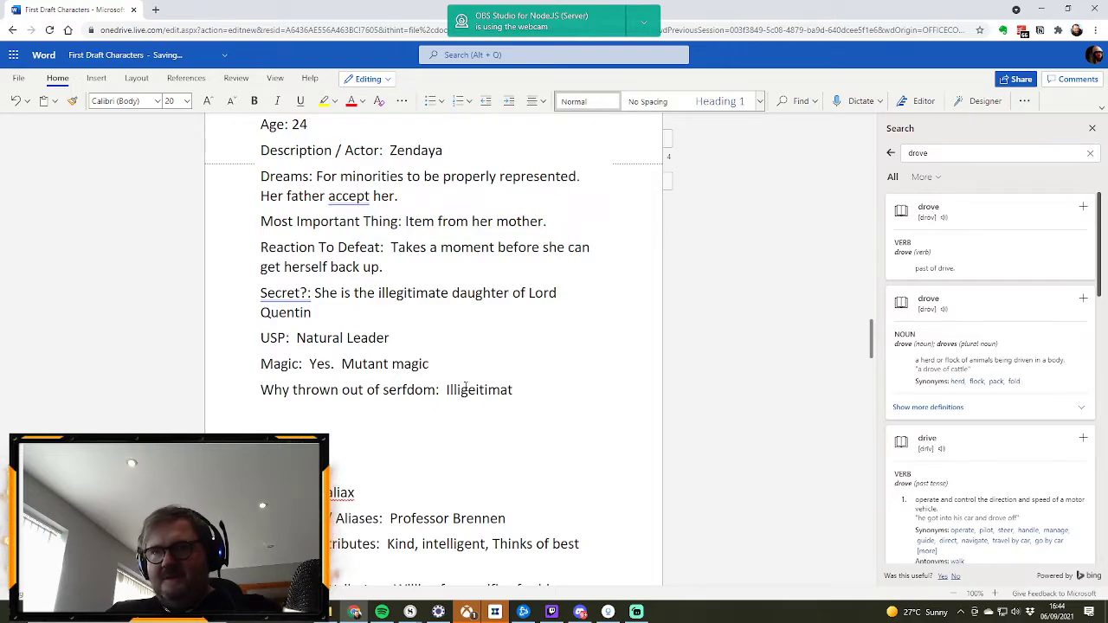
{"action": "key", "text": "BackSpace"}
{"action": "key", "text": "BackSpace"}
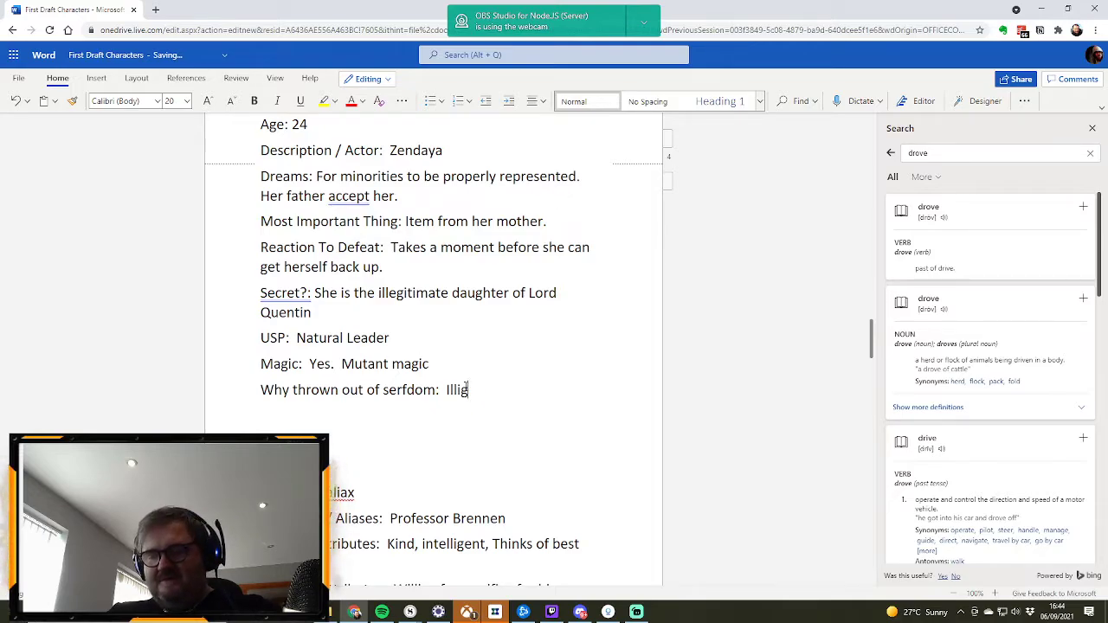
{"action": "type", "text": "itimate "}
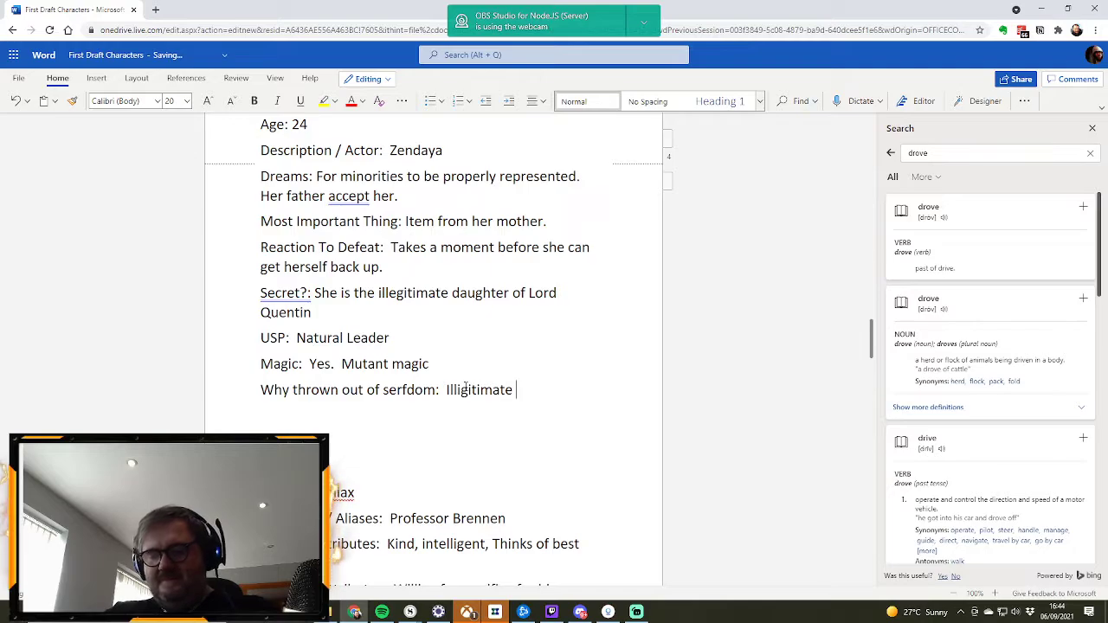
{"action": "type", "text": "Child"}
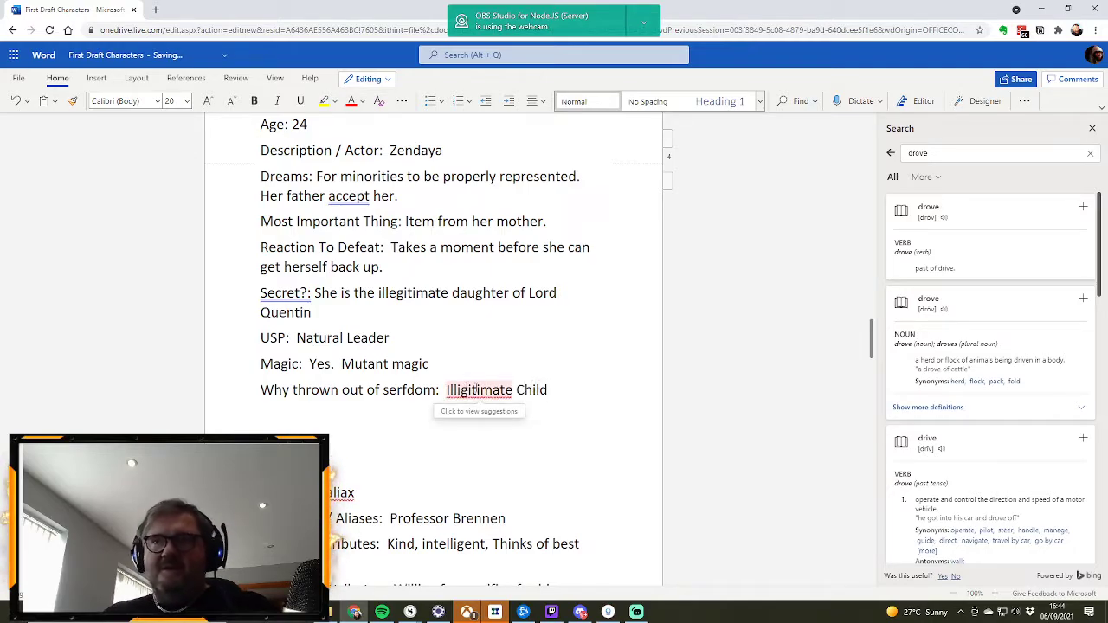
{"action": "left_click", "coordinate": [476, 390]}
{"action": "left_click", "coordinate": [467, 441]}
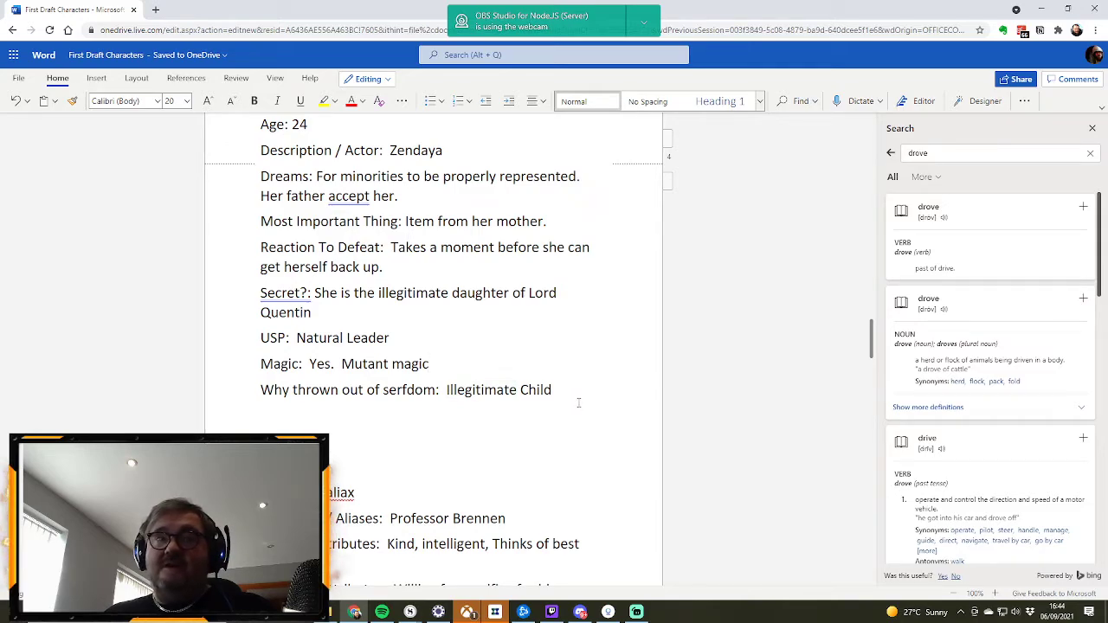
Step: Fill in David's reason for being thrown out of serfdom as "Couldn't get work as disabled"
{"action": "scroll", "coordinate": [580, 403], "scroll_direction": "up", "scroll_amount": 3}
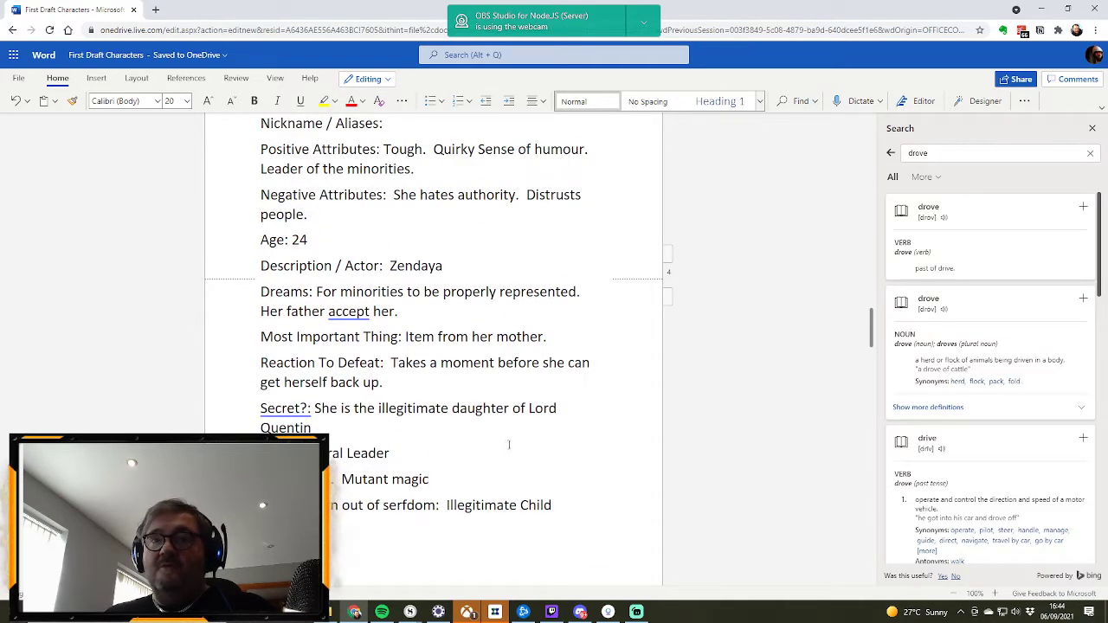
{"action": "scroll", "coordinate": [580, 433], "scroll_direction": "up", "scroll_amount": 4}
{"action": "scroll", "coordinate": [584, 417], "scroll_direction": "up", "scroll_amount": 4}
{"action": "scroll", "coordinate": [584, 418], "scroll_direction": "up", "scroll_amount": 6}
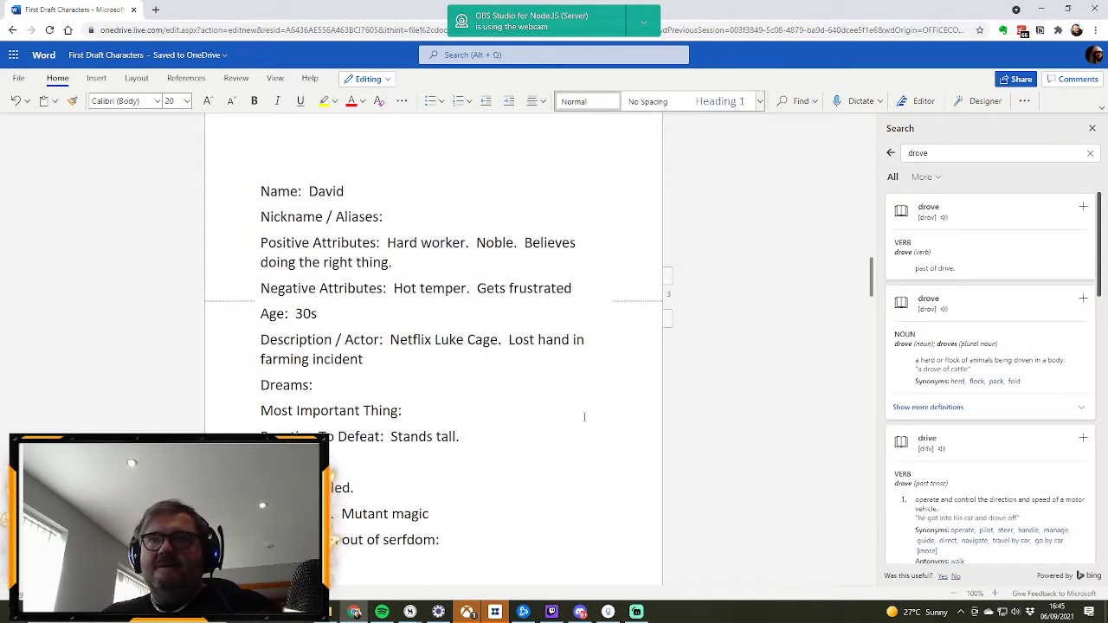
{"action": "scroll", "coordinate": [585, 417], "scroll_direction": "down", "scroll_amount": 3}
{"action": "left_click", "coordinate": [476, 428]}
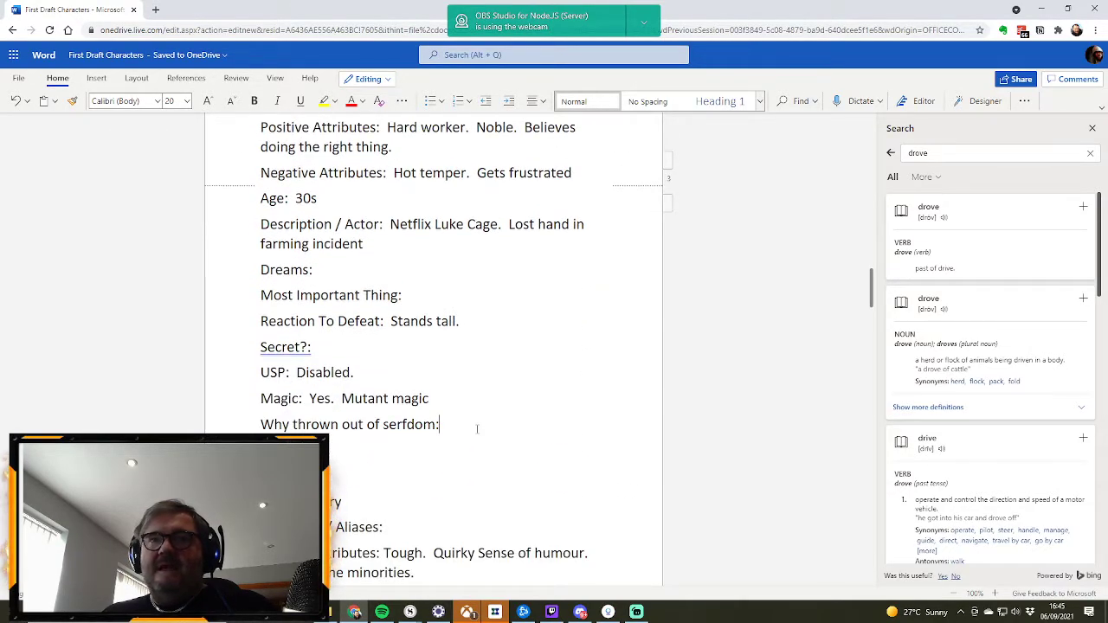
{"action": "type", "text": "Couldn't get work as disa"}
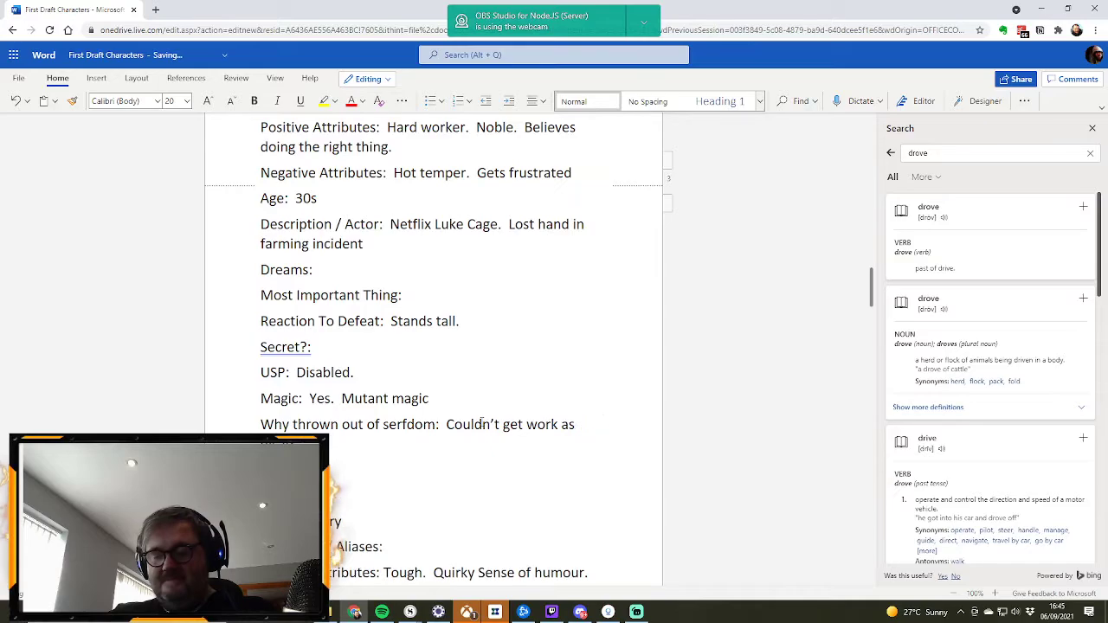
Step: Delete the surplus blank lines between Jackson's and David's profiles
{"action": "scroll", "coordinate": [481, 422], "scroll_direction": "up", "scroll_amount": 5}
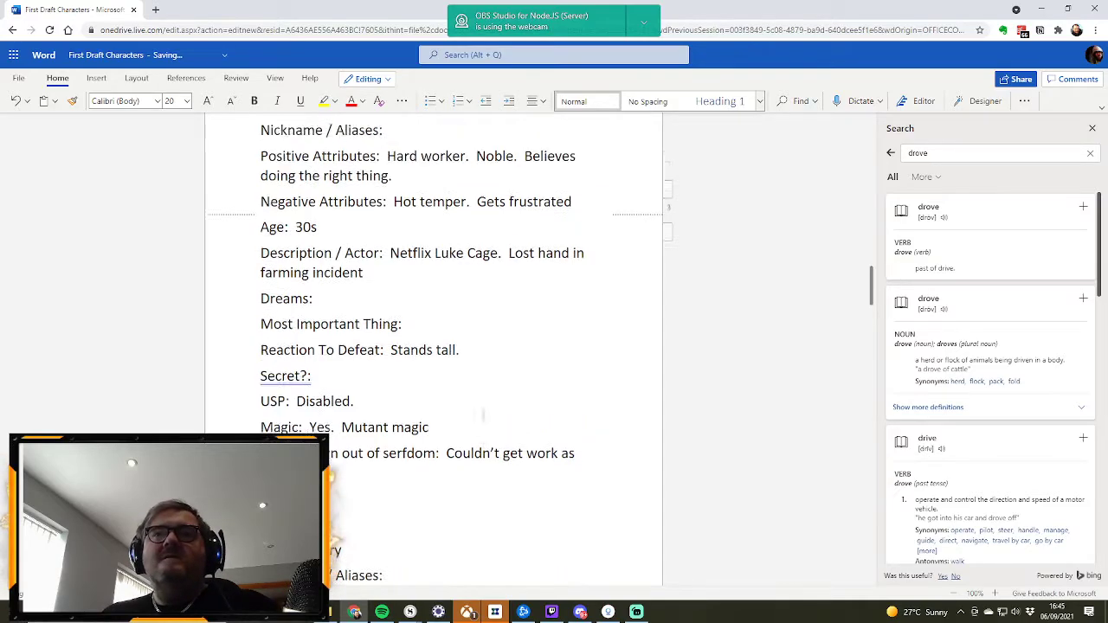
{"action": "left_click", "coordinate": [322, 366]}
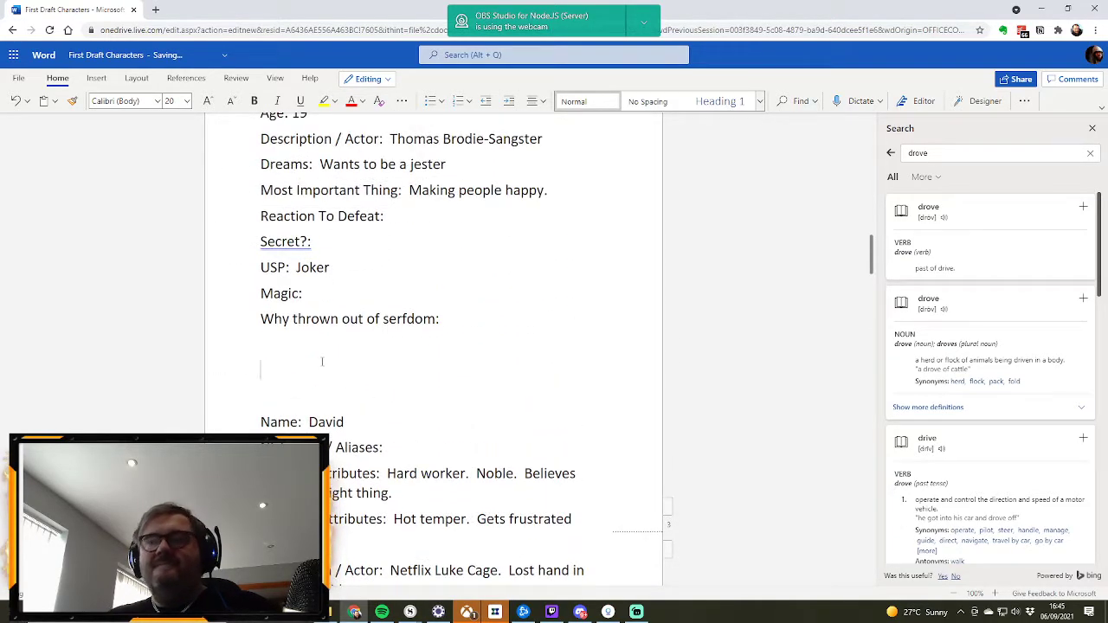
{"action": "key", "text": "BackSpace"}
{"action": "key", "text": "BackSpace"}
{"action": "scroll", "coordinate": [375, 370], "scroll_direction": "down", "scroll_amount": 4}
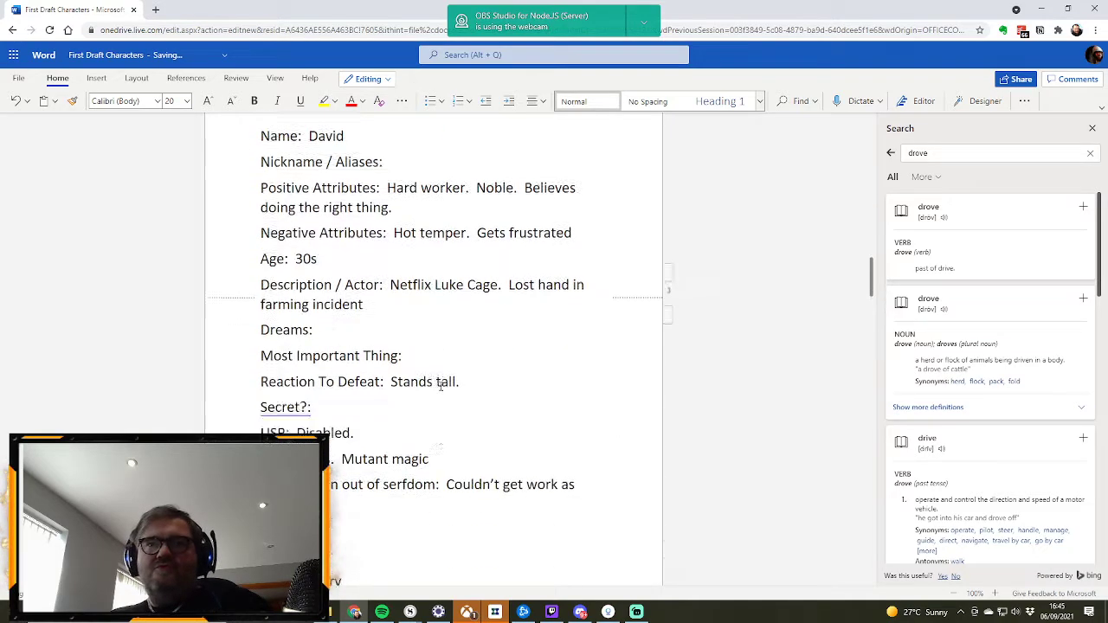
Step: Fill in Jackson's reason for being thrown out of serfdom as "Prank went wrong"
{"action": "scroll", "coordinate": [441, 385], "scroll_direction": "up", "scroll_amount": 4}
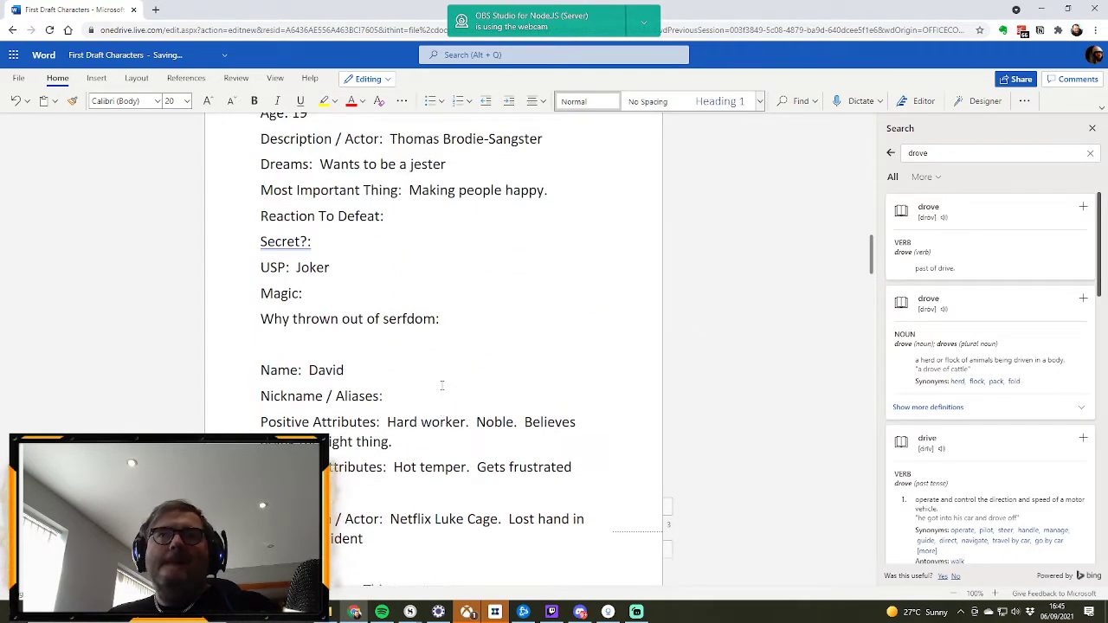
{"action": "scroll", "coordinate": [442, 385], "scroll_direction": "up", "scroll_amount": 4}
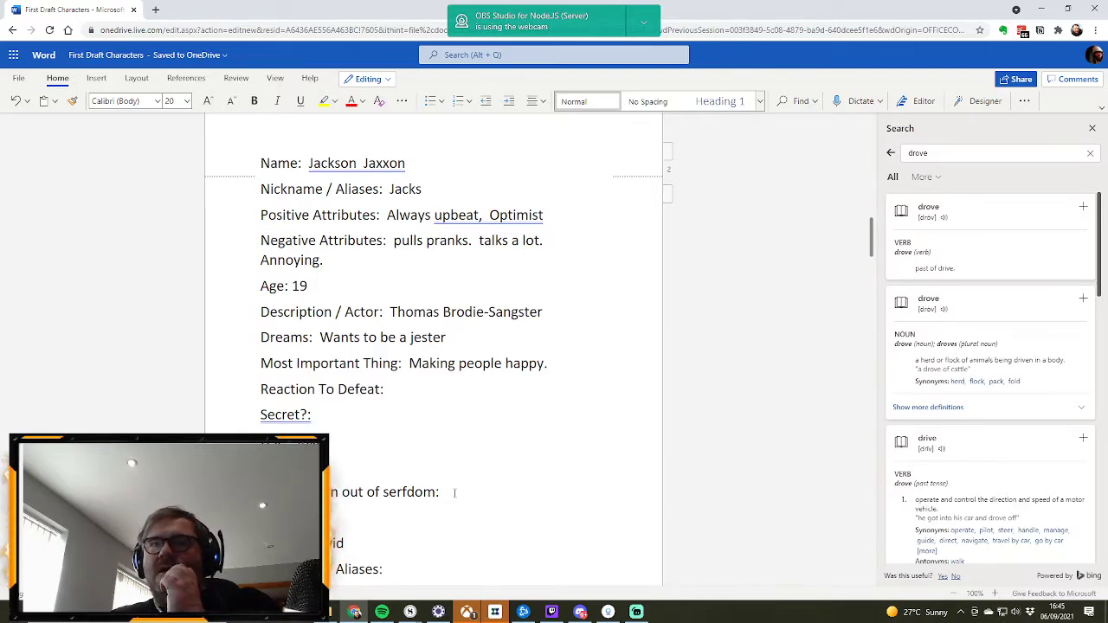
{"action": "type", "text": "Frank went "}
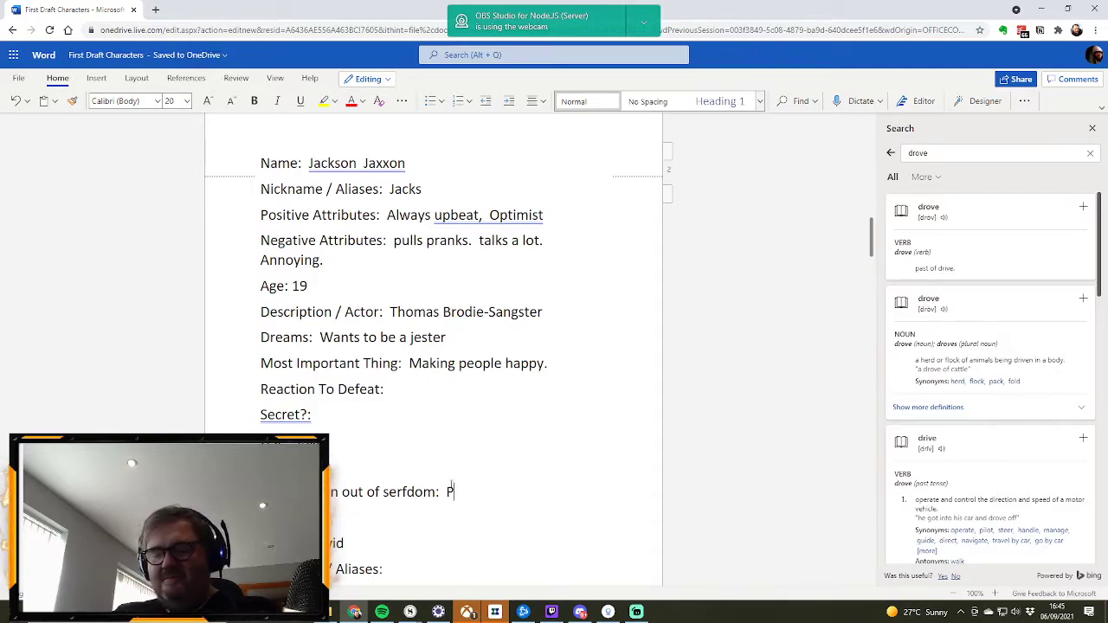
{"action": "type", "text": "wrong"}
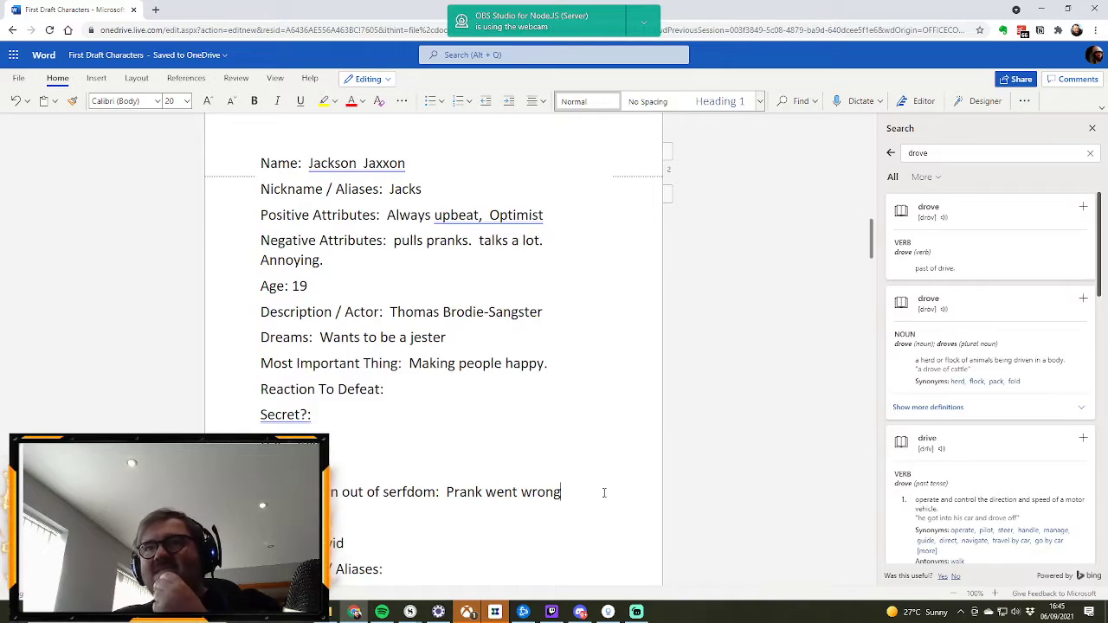
Step: Fill in Drummond's reason for being thrown out of serfdom as "Choice. Refuses to serve anyone"
{"action": "scroll", "coordinate": [525, 464], "scroll_direction": "up", "scroll_amount": 6}
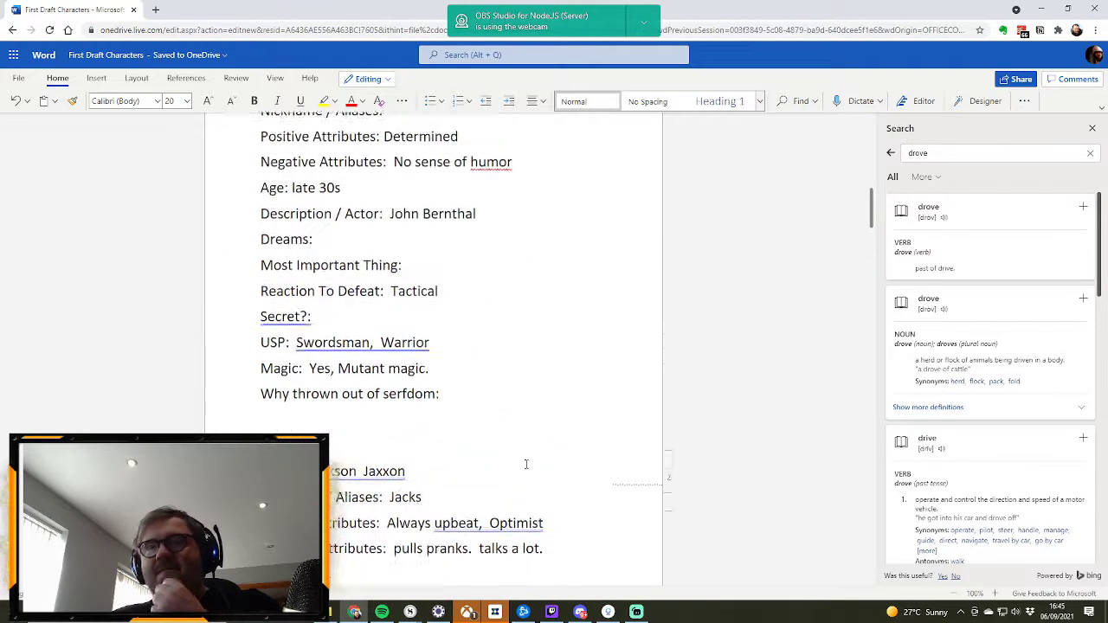
{"action": "scroll", "coordinate": [525, 464], "scroll_direction": "up", "scroll_amount": 2}
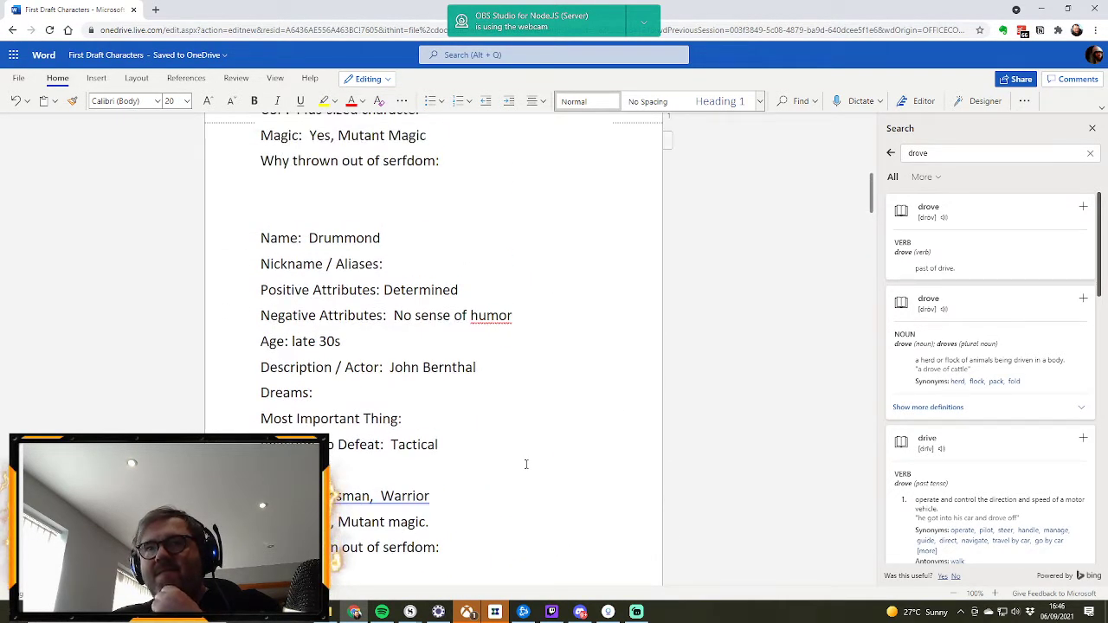
{"action": "scroll", "coordinate": [525, 464], "scroll_direction": "down", "scroll_amount": 2}
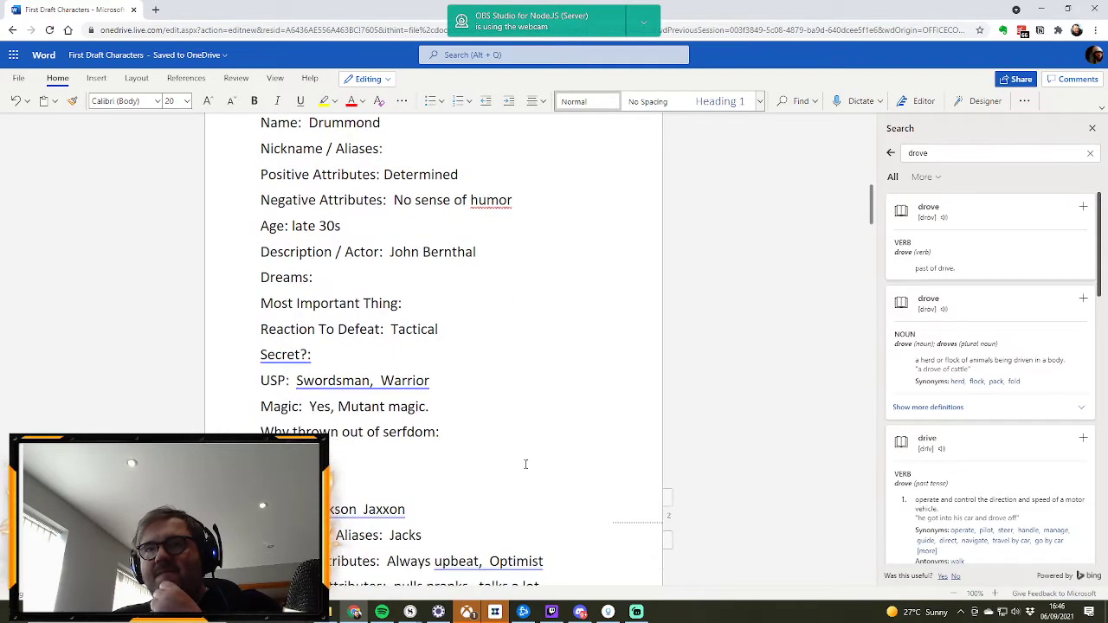
{"action": "left_click", "coordinate": [465, 435]}
{"action": "type", "text": "Choice"}
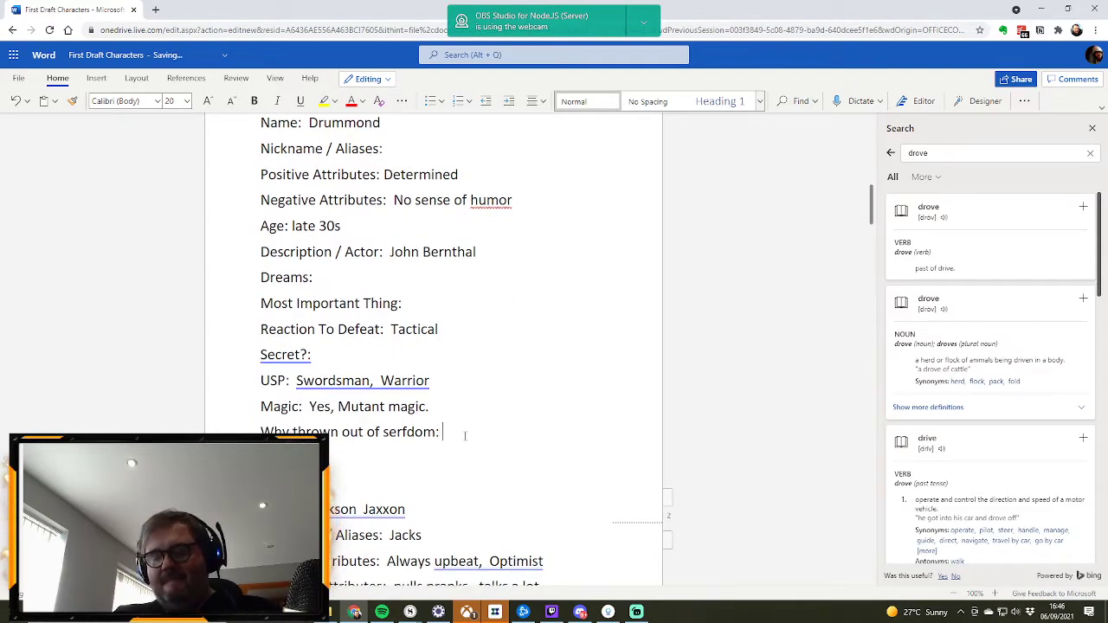
{"action": "type", "text": ". "}
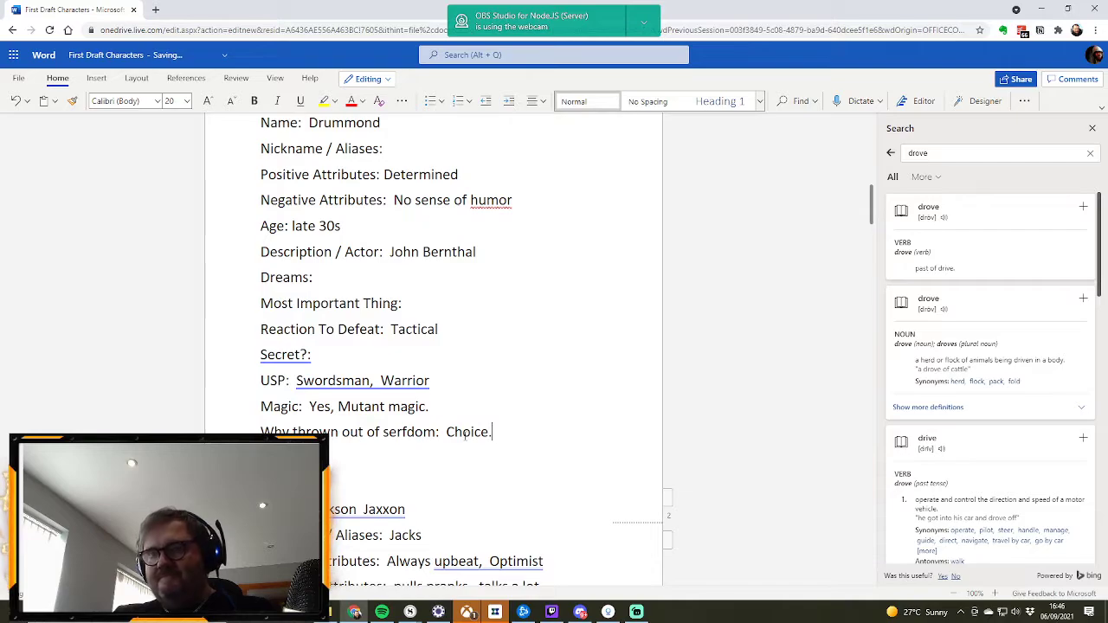
{"action": "type", "text": " Refuses t"}
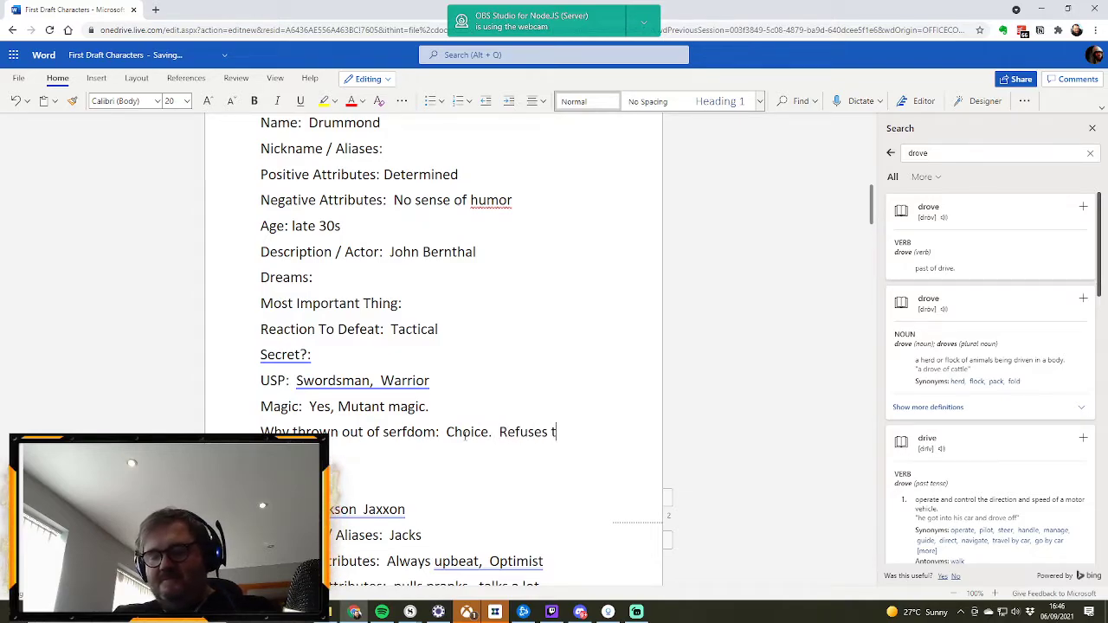
{"action": "type", "text": "o serve"}
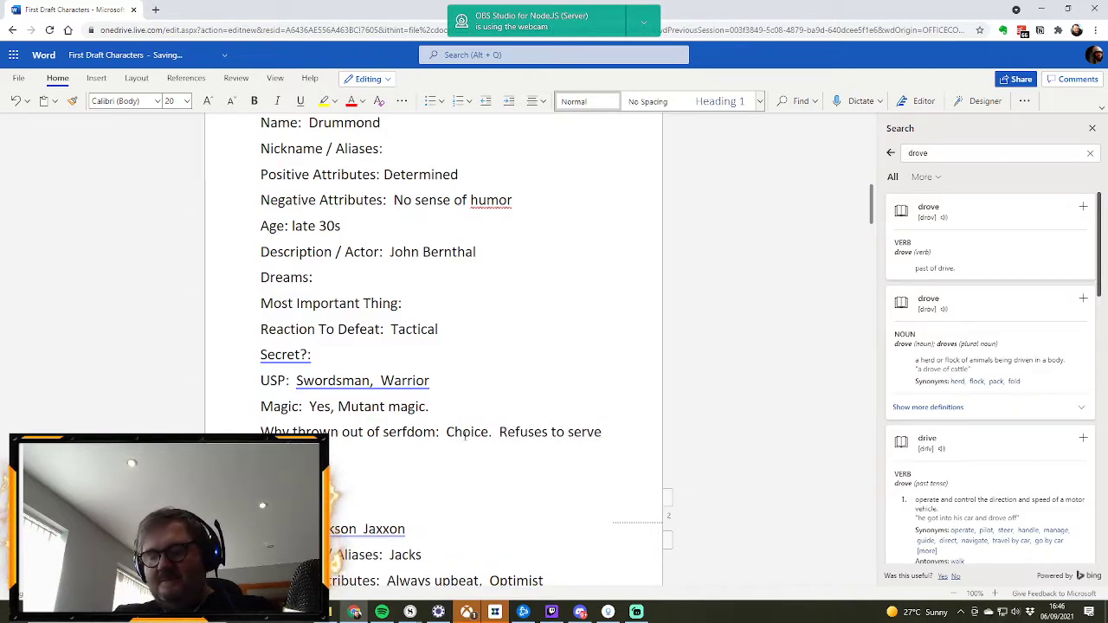
Step: Fill in Drummond's secret as "Used to be a soldier"
{"action": "left_click", "coordinate": [343, 354]}
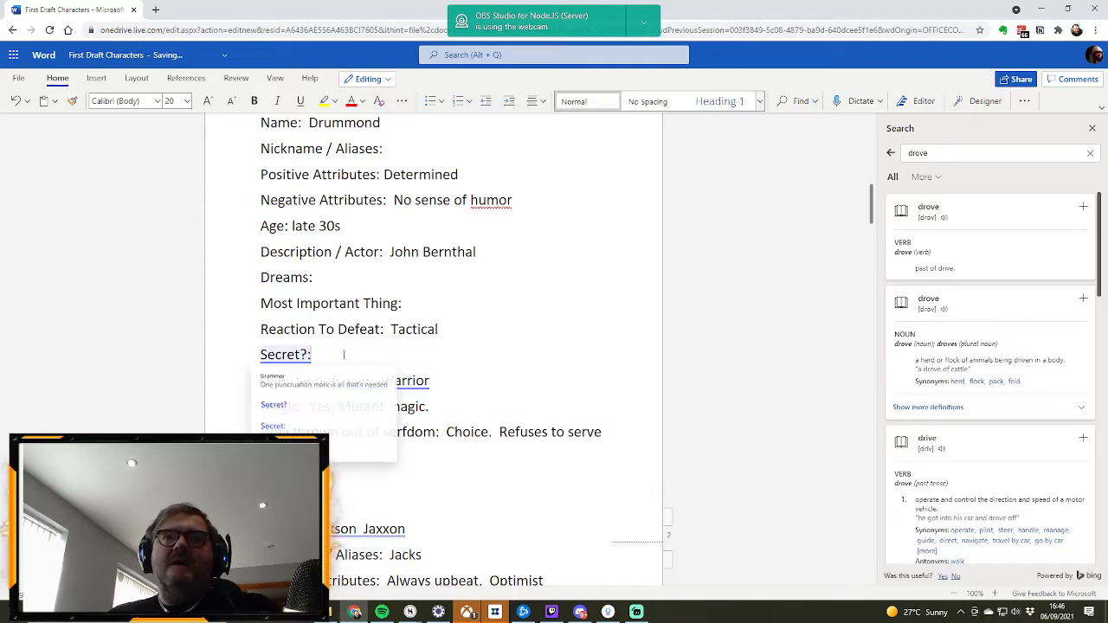
{"action": "type", "text": "Us"}
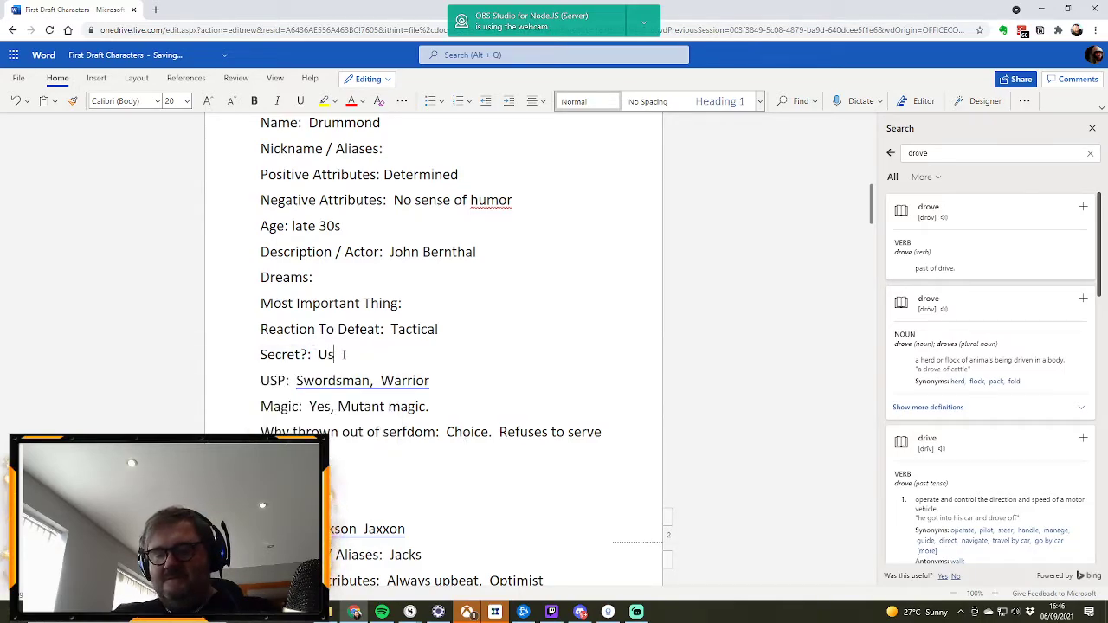
{"action": "type", "text": "ed to be a soldier"}
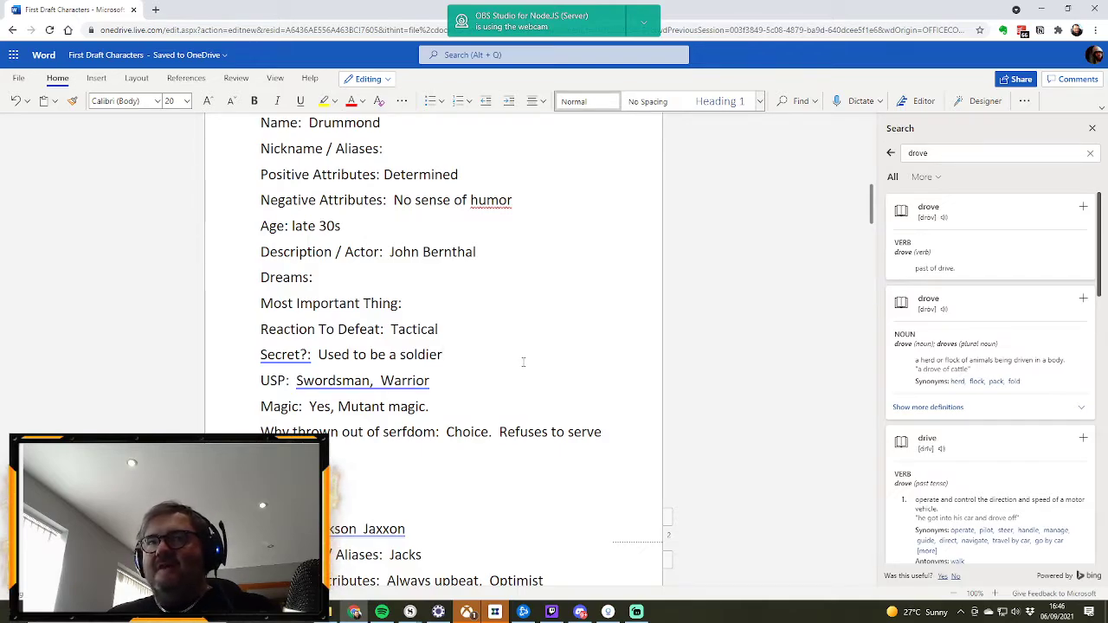
Step: Fill in Drummond's most important thing as "Their word" and his dreams as "Prove themselves as a warrior"
{"action": "scroll", "coordinate": [522, 362], "scroll_direction": "up", "scroll_amount": 1}
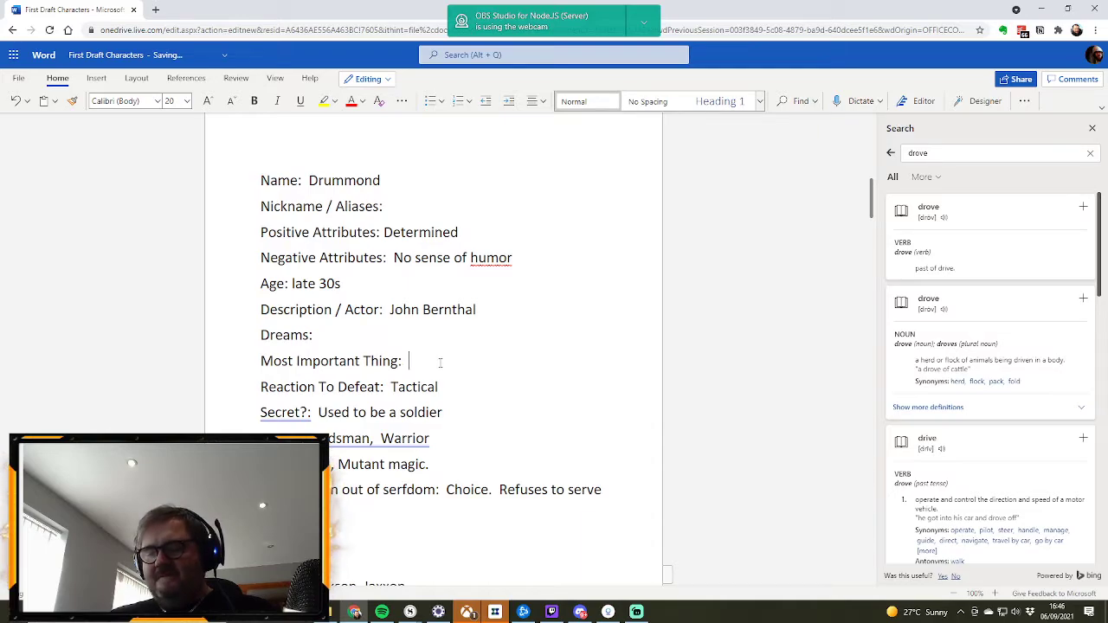
{"action": "type", "text": "H"}
{"action": "key", "text": "BackSpace"}
{"action": "type", "text": "Their word"}
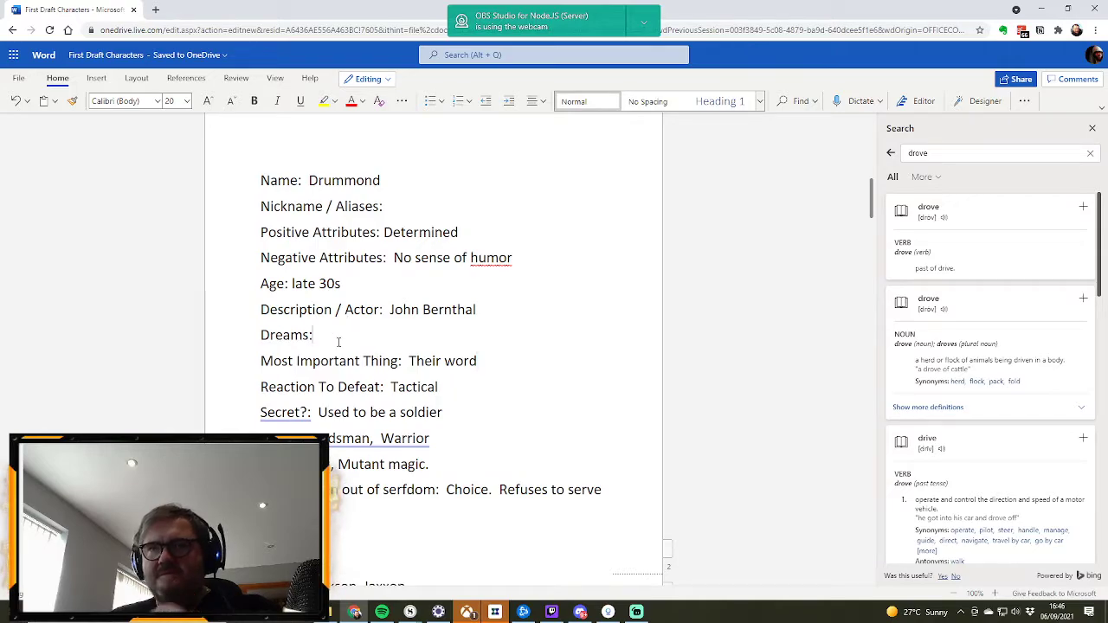
{"action": "left_click", "coordinate": [338, 342]}
{"action": "type", "text": "Prove"}
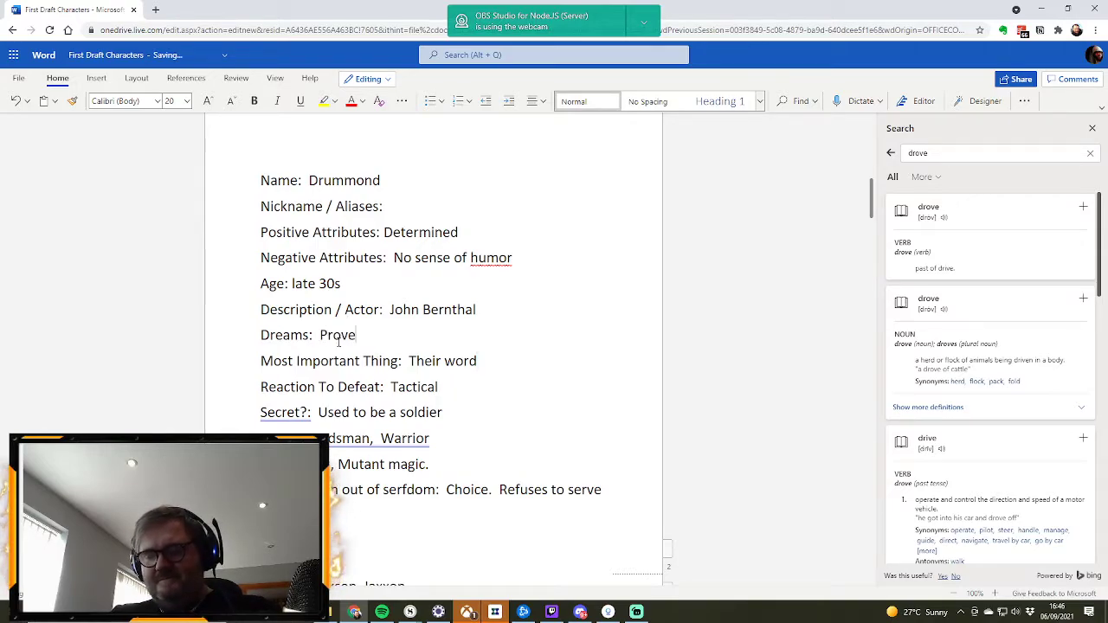
{"action": "type", "text": " themselves"}
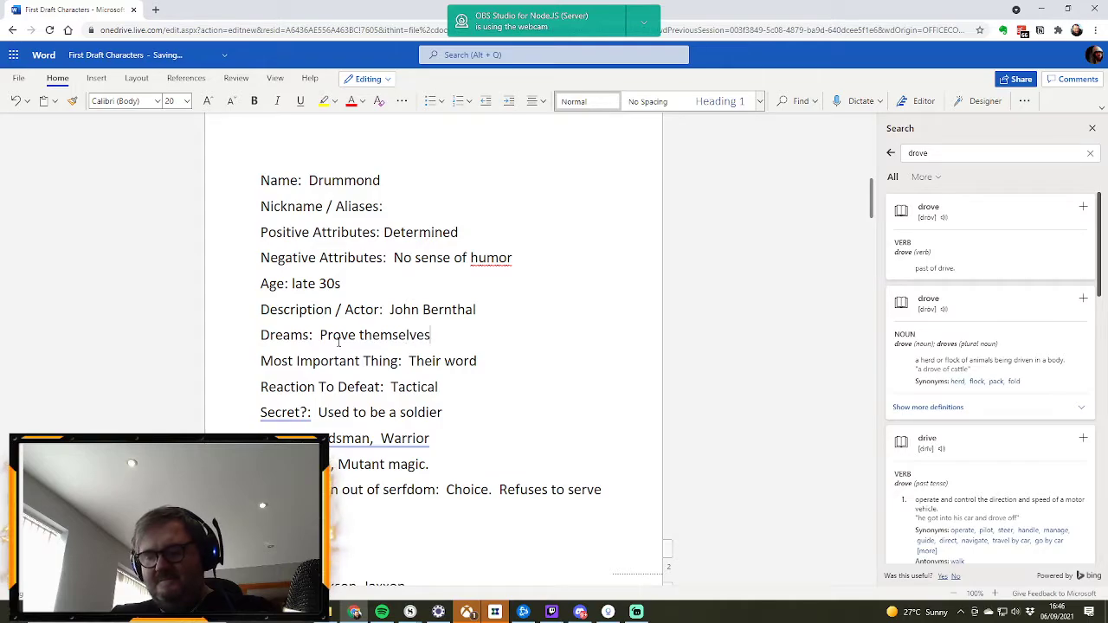
{"action": "type", "text": " as a warrior"}
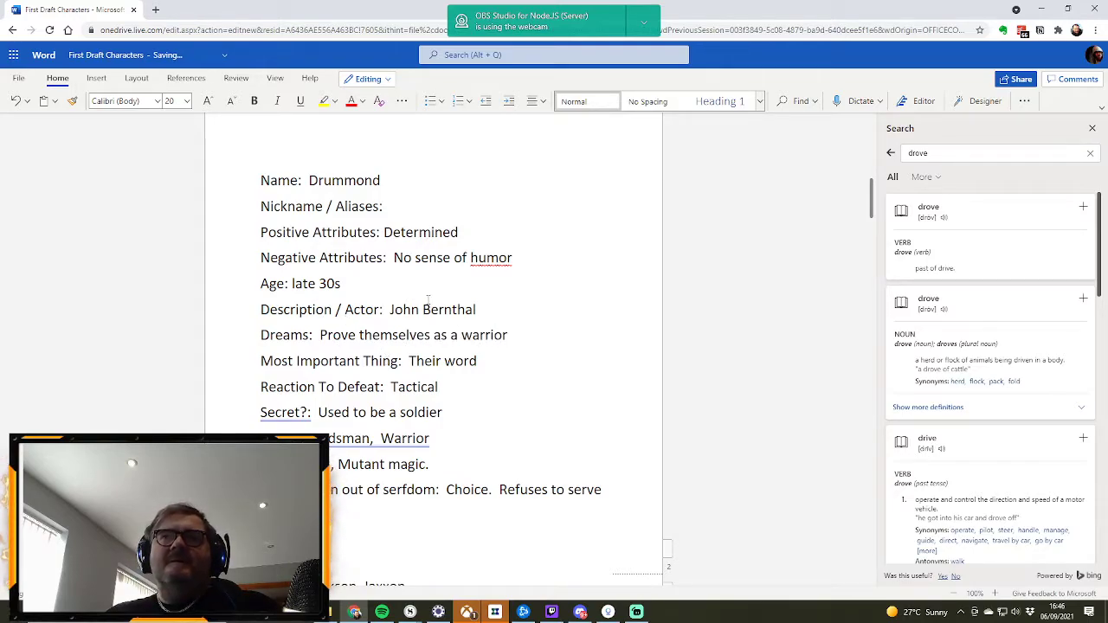
Step: Delete the surplus blank line between Gina's and Drummond's profiles
{"action": "scroll", "coordinate": [437, 300], "scroll_direction": "up", "scroll_amount": 2}
{"action": "scroll", "coordinate": [485, 302], "scroll_direction": "up", "scroll_amount": 2}
{"action": "left_click", "coordinate": [297, 364]}
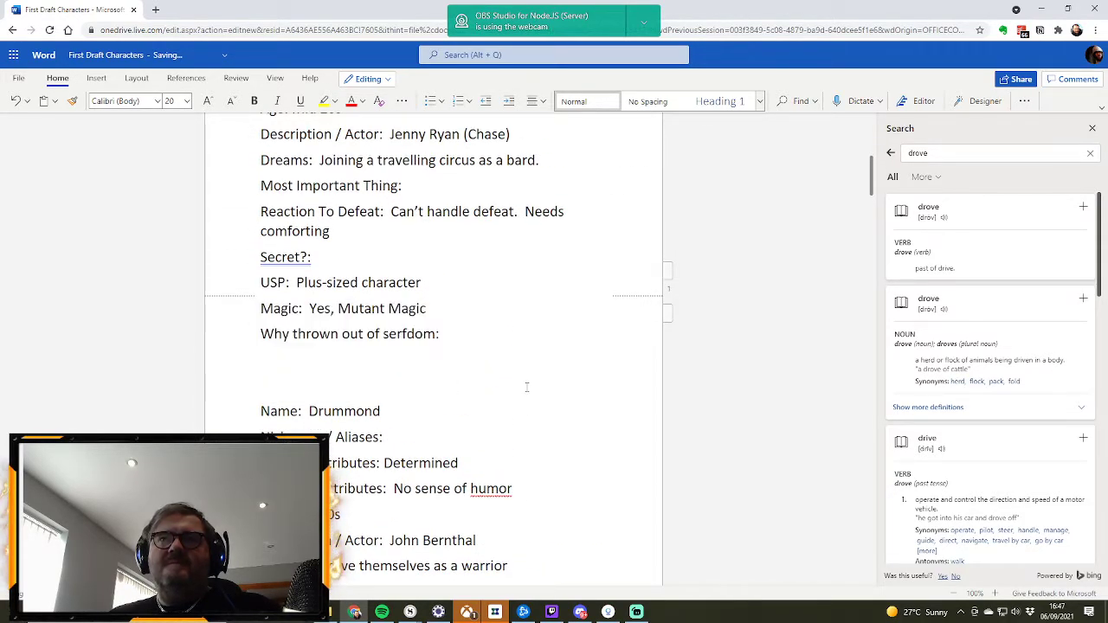
{"action": "key", "text": "BackSpace"}
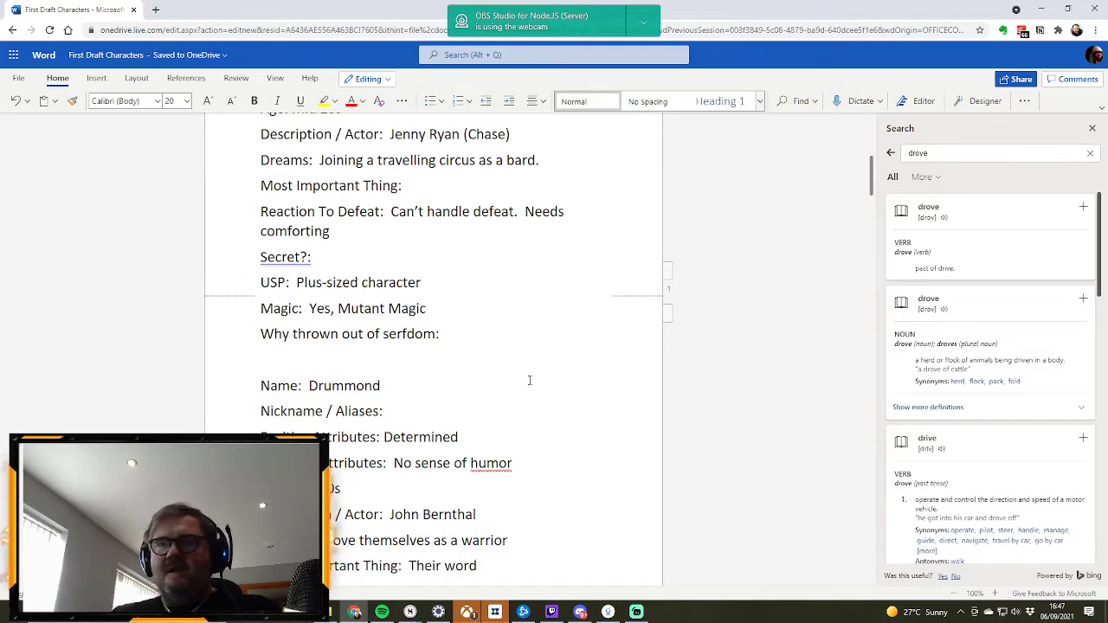
Step: Fill in Gina's reason for being thrown out of serfdom as "Stole for Jaxxon"
{"action": "scroll", "coordinate": [541, 355], "scroll_direction": "up", "scroll_amount": 2}
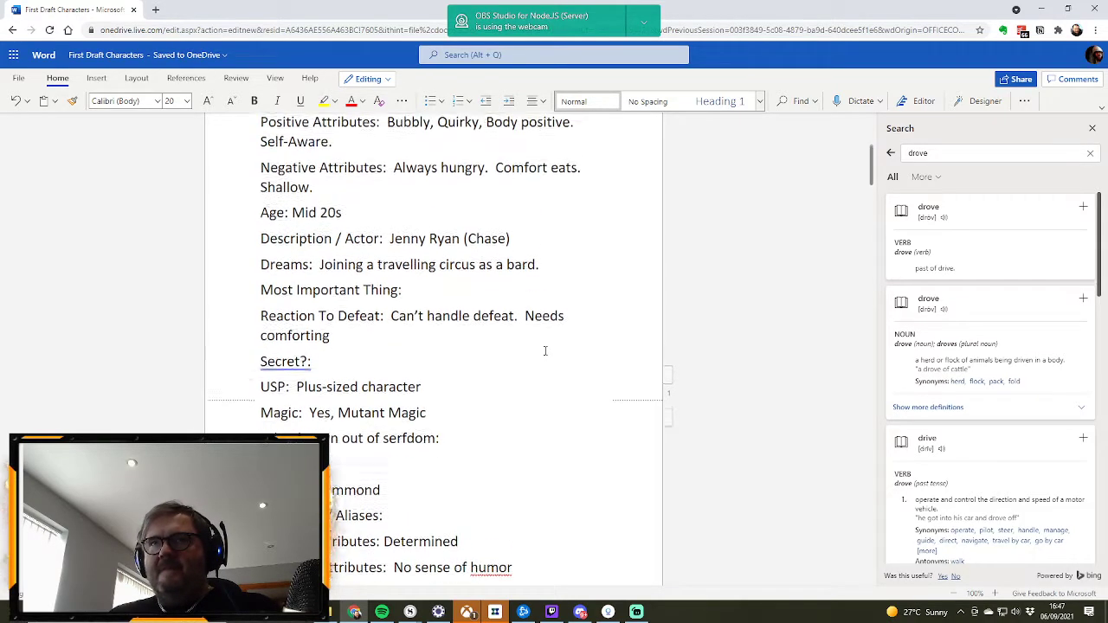
{"action": "scroll", "coordinate": [545, 351], "scroll_direction": "up", "scroll_amount": 1}
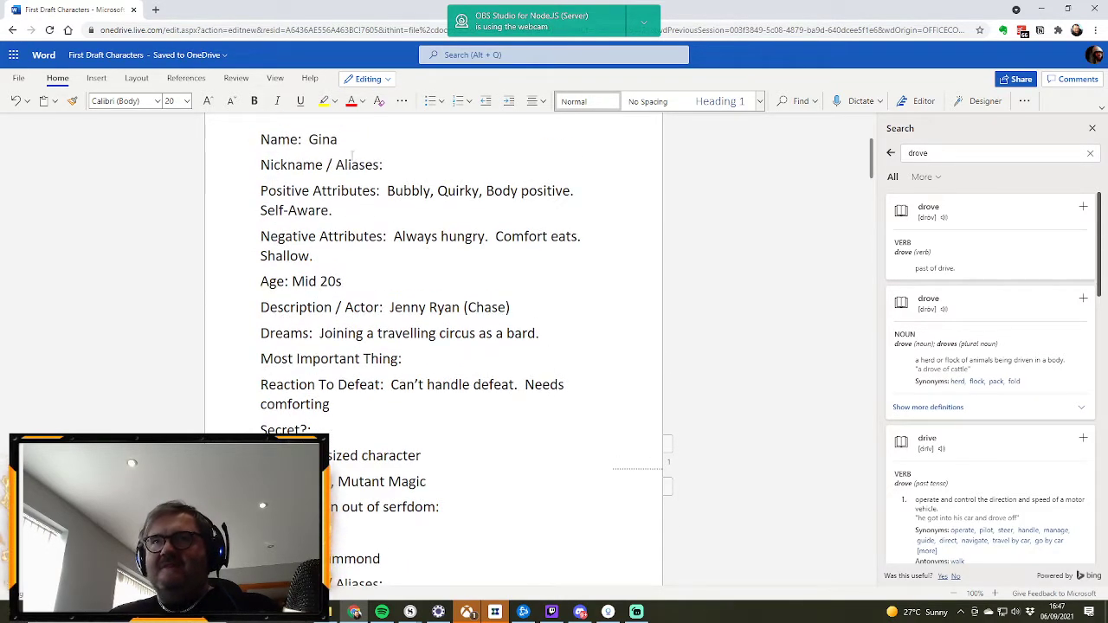
{"action": "left_click", "coordinate": [488, 237]}
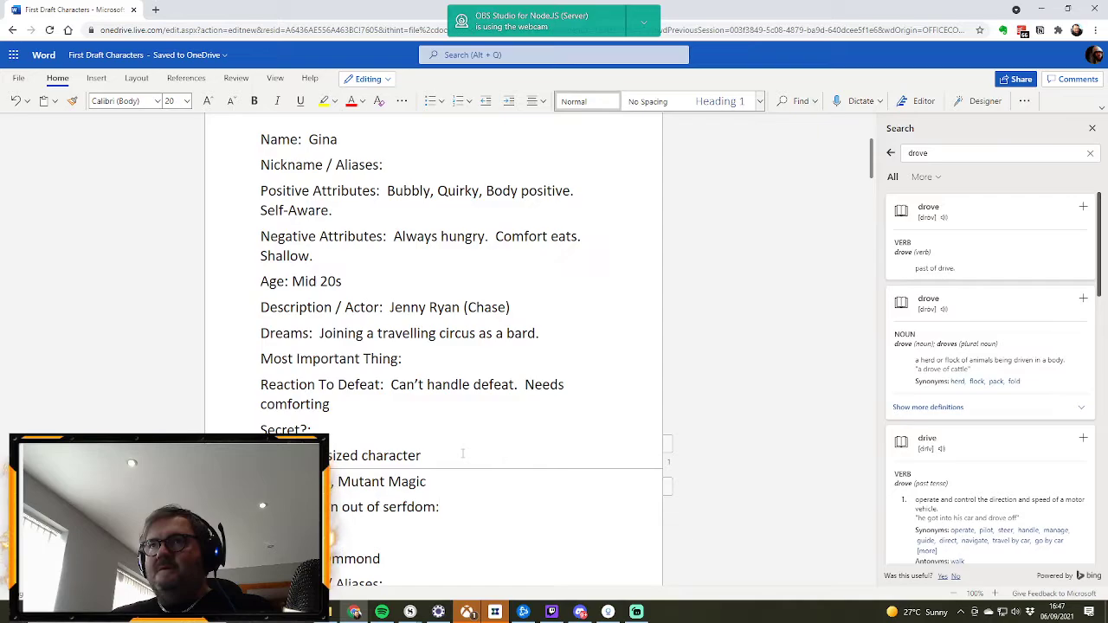
{"action": "type", "text": "Stole fo"}
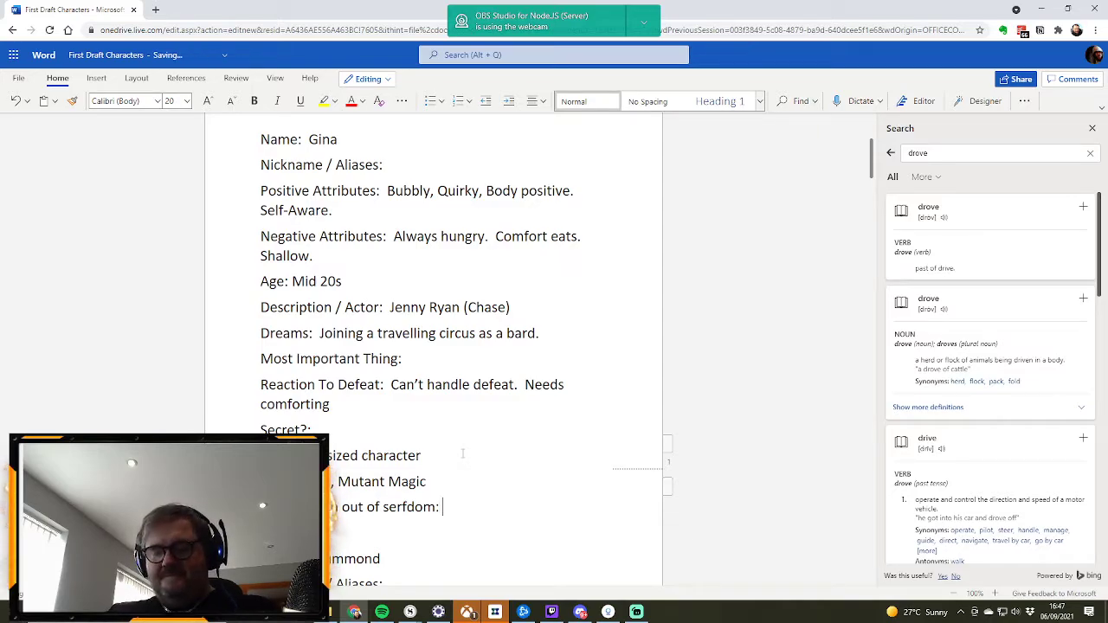
{"action": "type", "text": "r Jaxxon"}
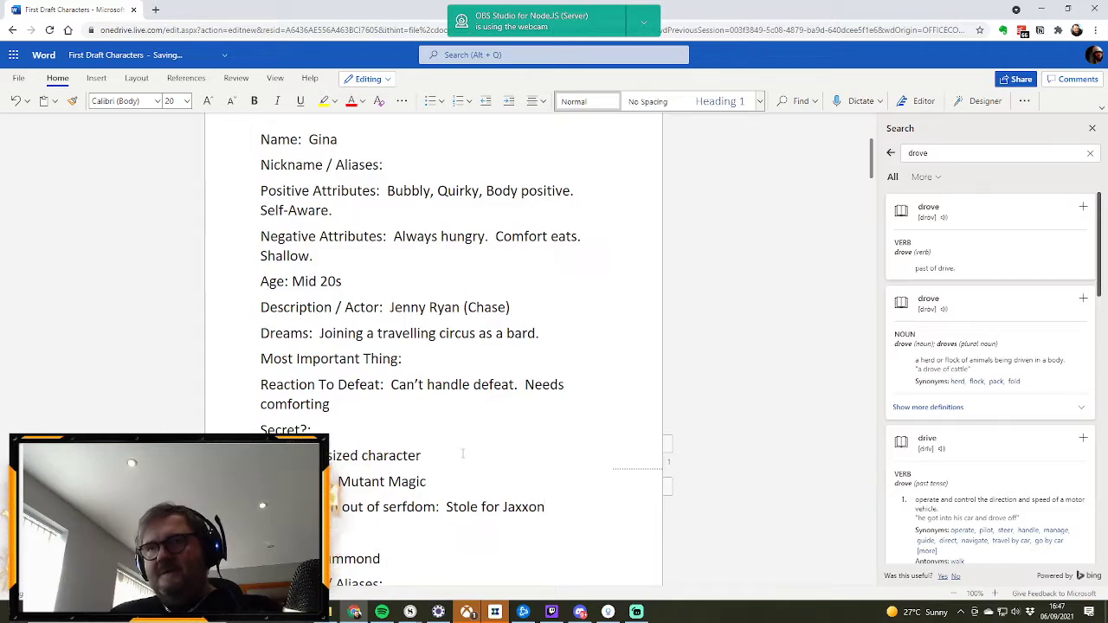
Step: Review Gina's and Drummond's profiles, checking their attributes and the reasons for being thrown out of serfdom
{"action": "scroll", "coordinate": [462, 418], "scroll_direction": "down", "scroll_amount": 4}
{"action": "scroll", "coordinate": [449, 375], "scroll_direction": "up", "scroll_amount": 4}
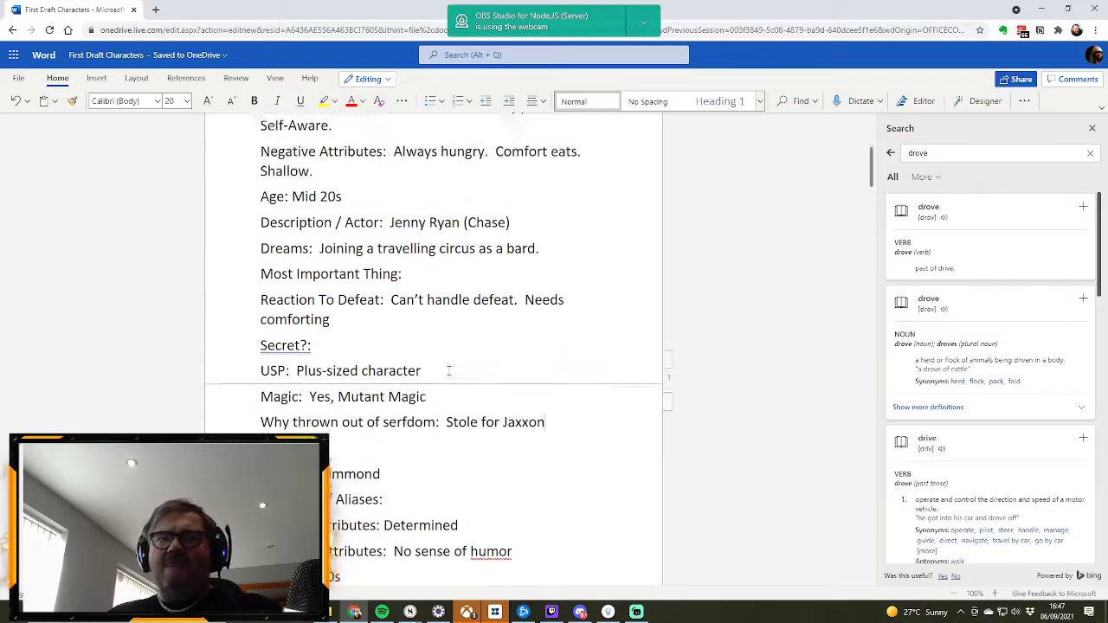
{"action": "scroll", "coordinate": [454, 361], "scroll_direction": "down", "scroll_amount": 7}
{"action": "scroll", "coordinate": [453, 361], "scroll_direction": "down", "scroll_amount": 2}
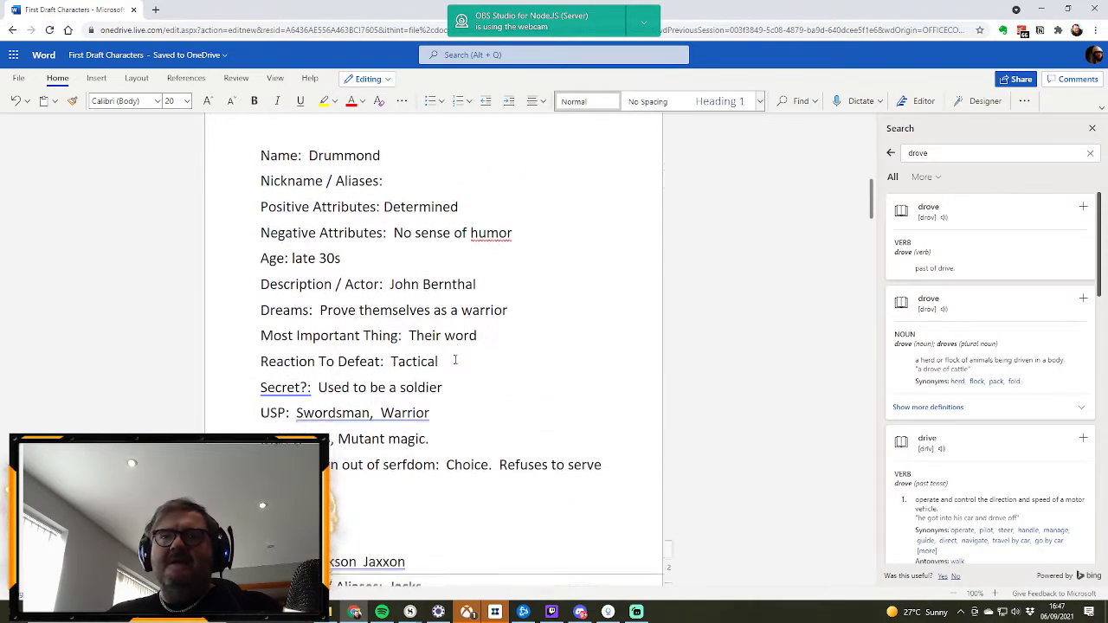
{"action": "scroll", "coordinate": [544, 346], "scroll_direction": "up", "scroll_amount": 5}
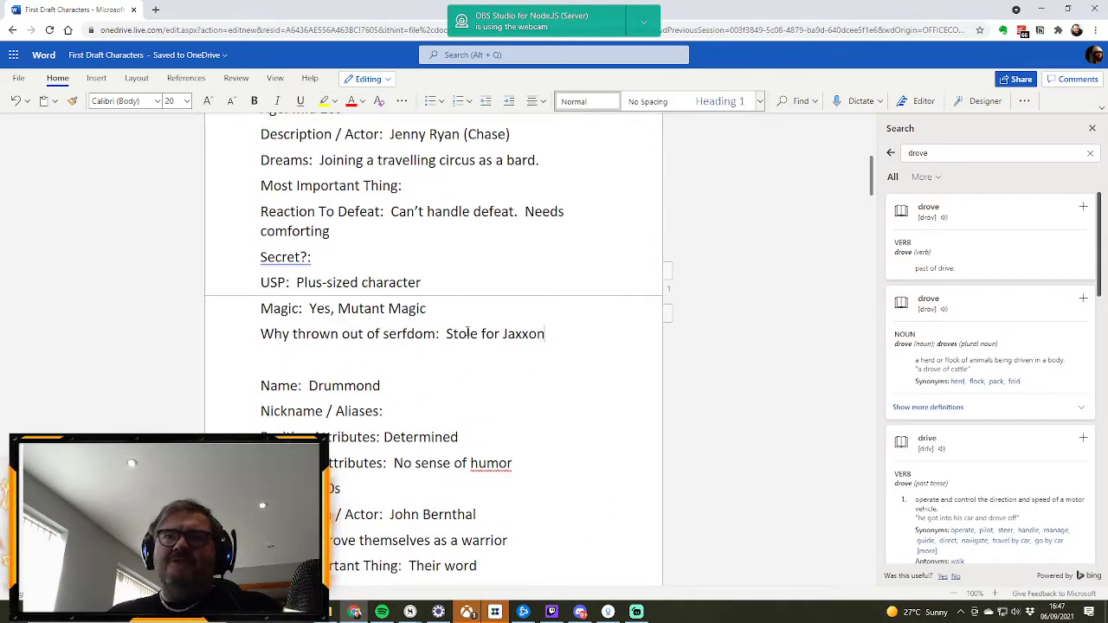
{"action": "scroll", "coordinate": [393, 327], "scroll_direction": "up", "scroll_amount": 4}
{"action": "scroll", "coordinate": [465, 332], "scroll_direction": "down", "scroll_amount": 6}
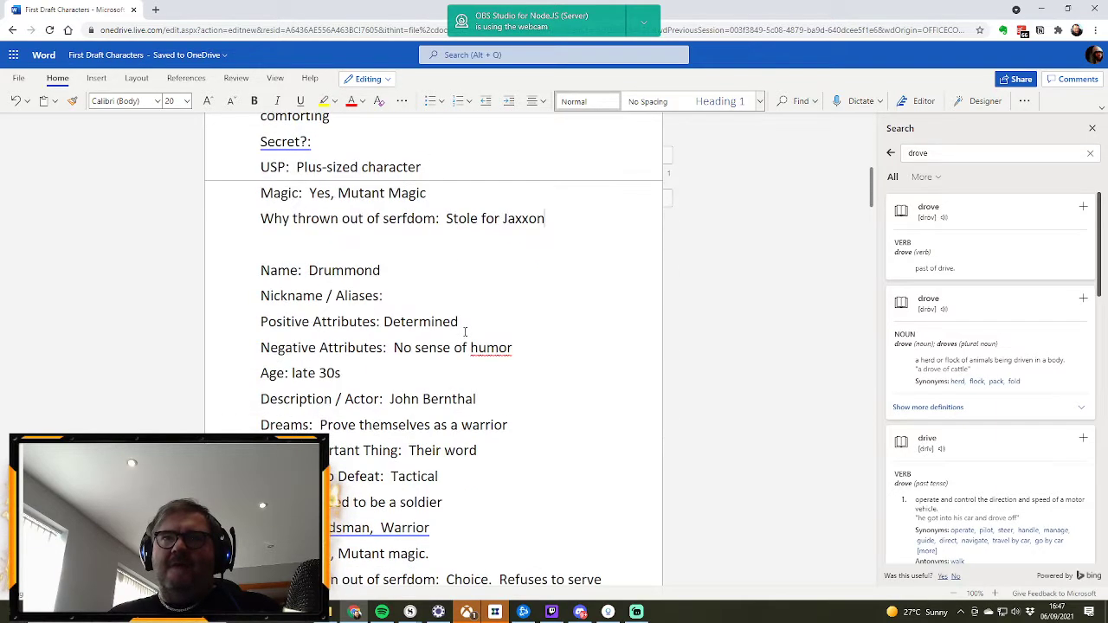
{"action": "scroll", "coordinate": [465, 331], "scroll_direction": "up", "scroll_amount": 3}
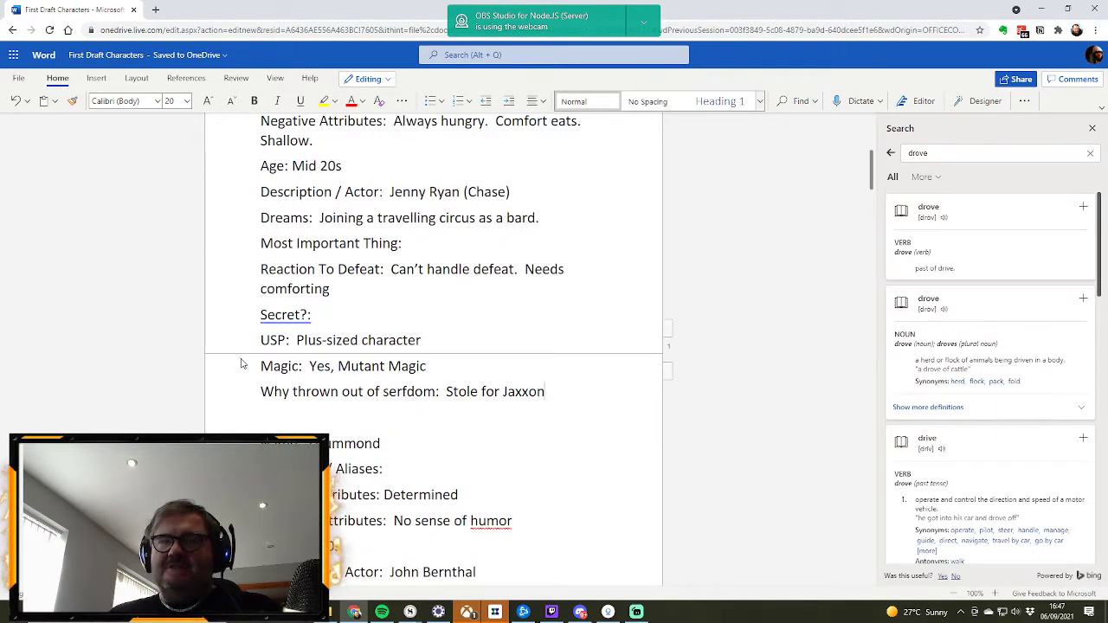
{"action": "scroll", "coordinate": [435, 343], "scroll_direction": "up", "scroll_amount": 1}
{"action": "scroll", "coordinate": [467, 440], "scroll_direction": "down", "scroll_amount": 3}
{"action": "scroll", "coordinate": [466, 442], "scroll_direction": "down", "scroll_amount": 5}
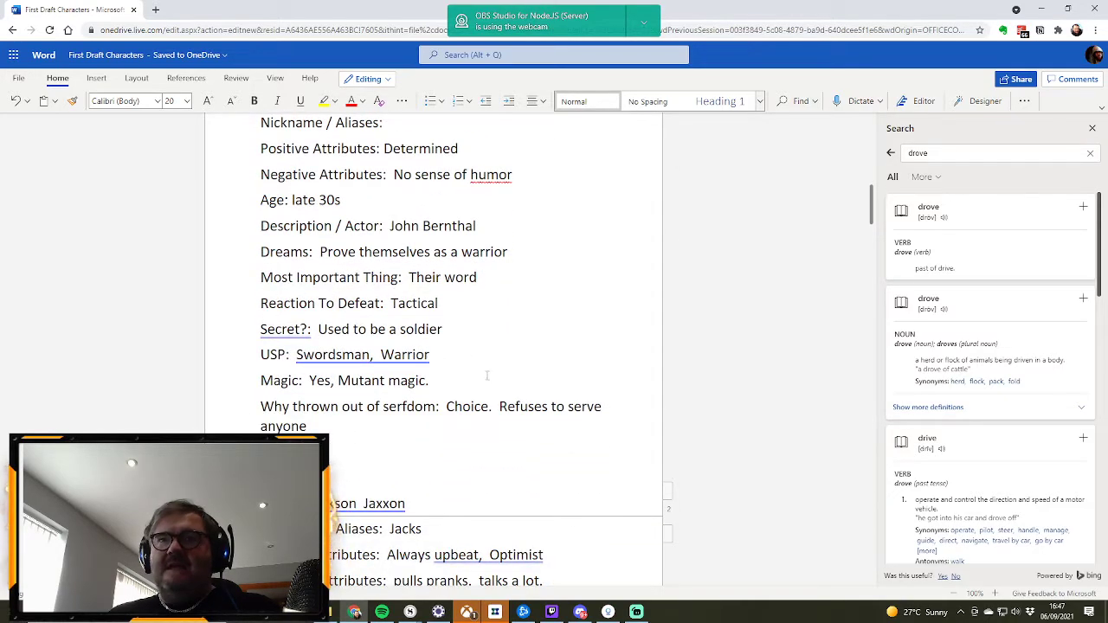
{"action": "scroll", "coordinate": [487, 375], "scroll_direction": "down", "scroll_amount": 5}
{"action": "scroll", "coordinate": [488, 373], "scroll_direction": "up", "scroll_amount": 9}
{"action": "scroll", "coordinate": [488, 375], "scroll_direction": "up", "scroll_amount": 5}
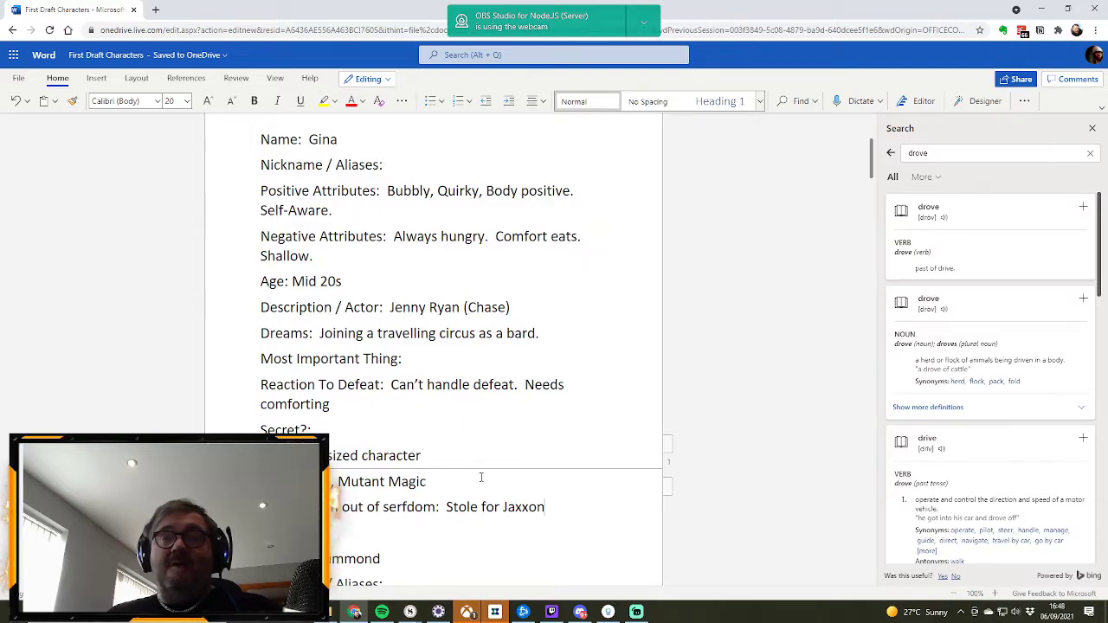
{"action": "scroll", "coordinate": [428, 429], "scroll_direction": "up", "scroll_amount": 4}
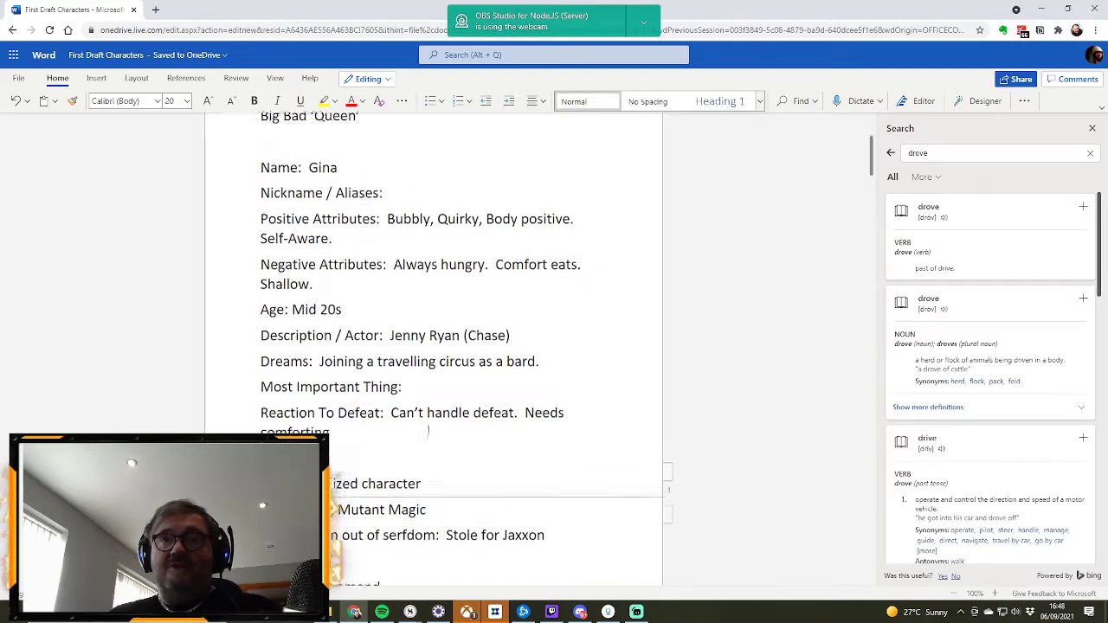
{"action": "scroll", "coordinate": [428, 429], "scroll_direction": "down", "scroll_amount": 4}
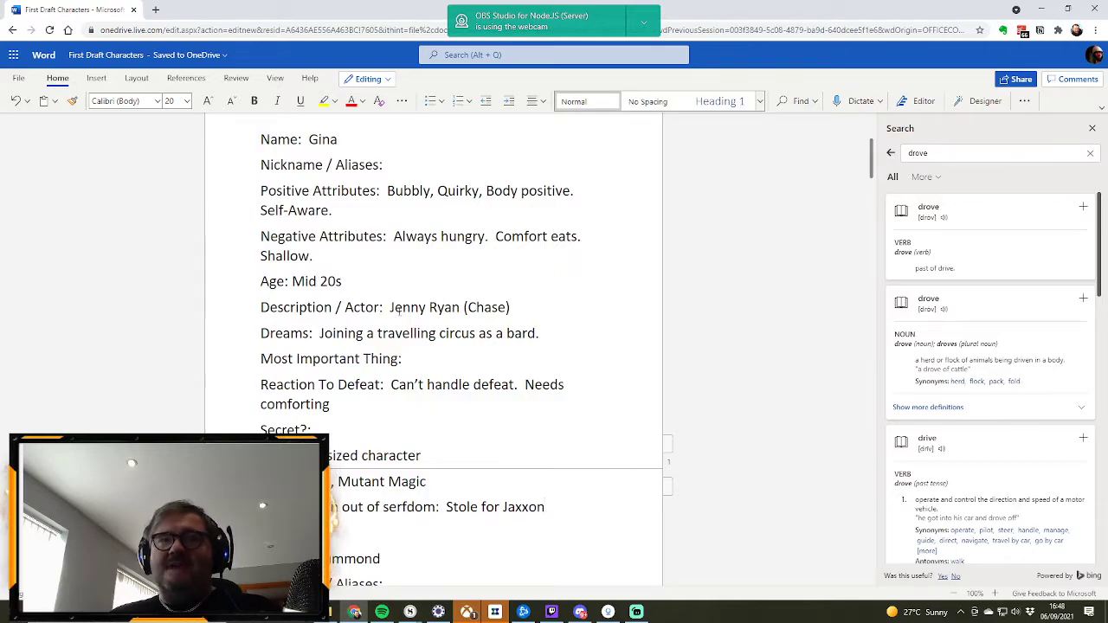
{"action": "scroll", "coordinate": [399, 312], "scroll_direction": "down", "scroll_amount": 7}
{"action": "scroll", "coordinate": [399, 311], "scroll_direction": "up", "scroll_amount": 7}
{"action": "scroll", "coordinate": [400, 312], "scroll_direction": "down", "scroll_amount": 2}
{"action": "scroll", "coordinate": [399, 313], "scroll_direction": "down", "scroll_amount": 6}
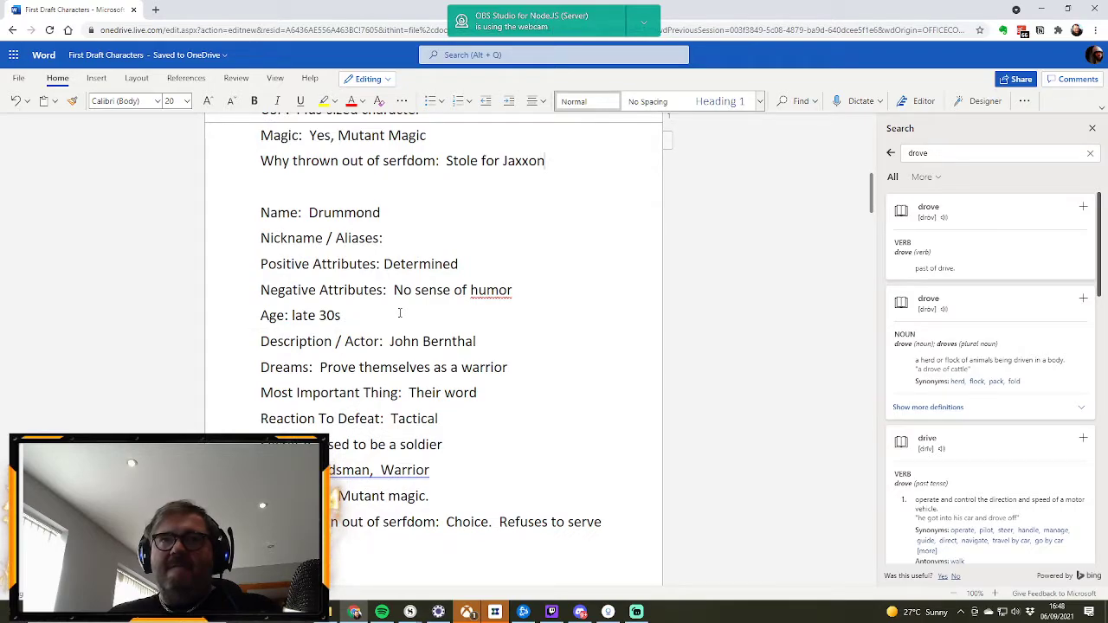
Step: Delete the surplus blank line between Drummond's and Jackson's profiles
{"action": "scroll", "coordinate": [399, 313], "scroll_direction": "down", "scroll_amount": 2}
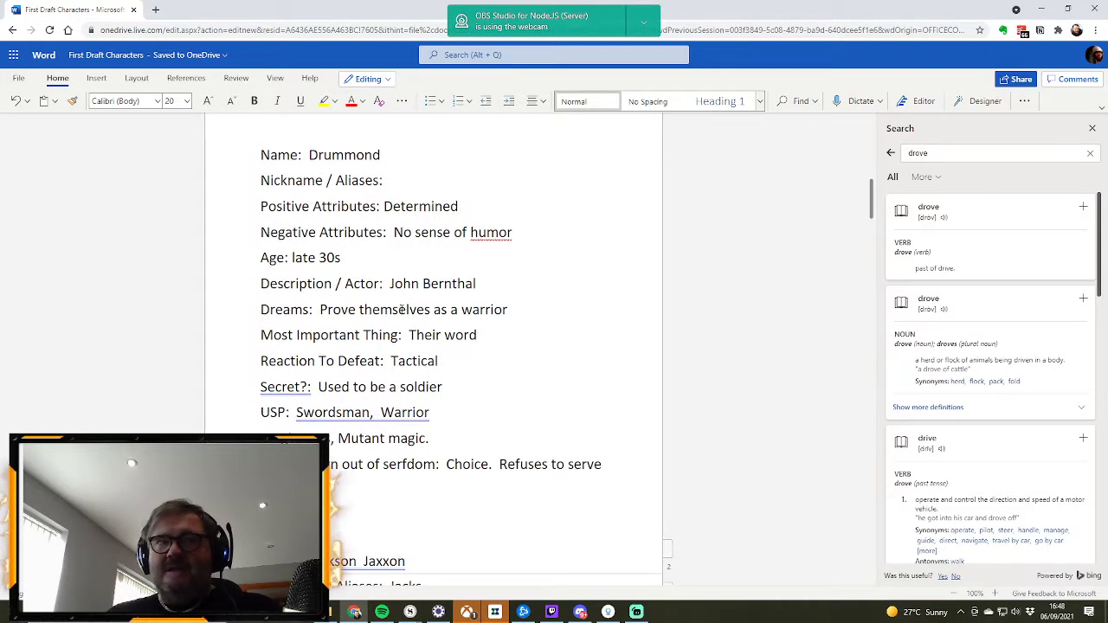
{"action": "scroll", "coordinate": [401, 309], "scroll_direction": "down", "scroll_amount": 4}
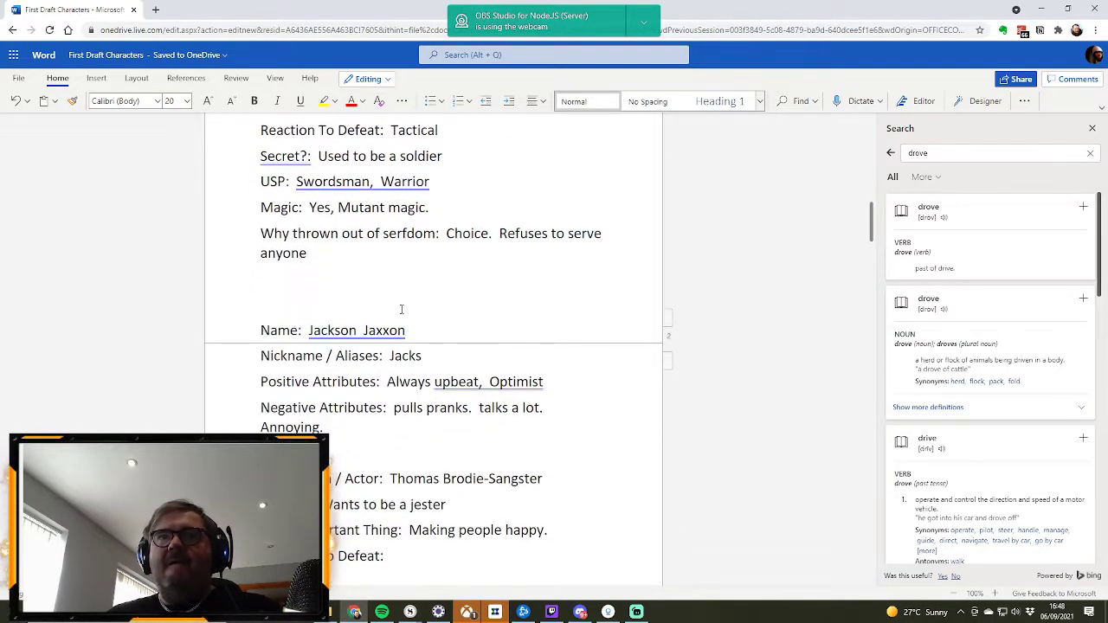
{"action": "key", "text": "BackSpace"}
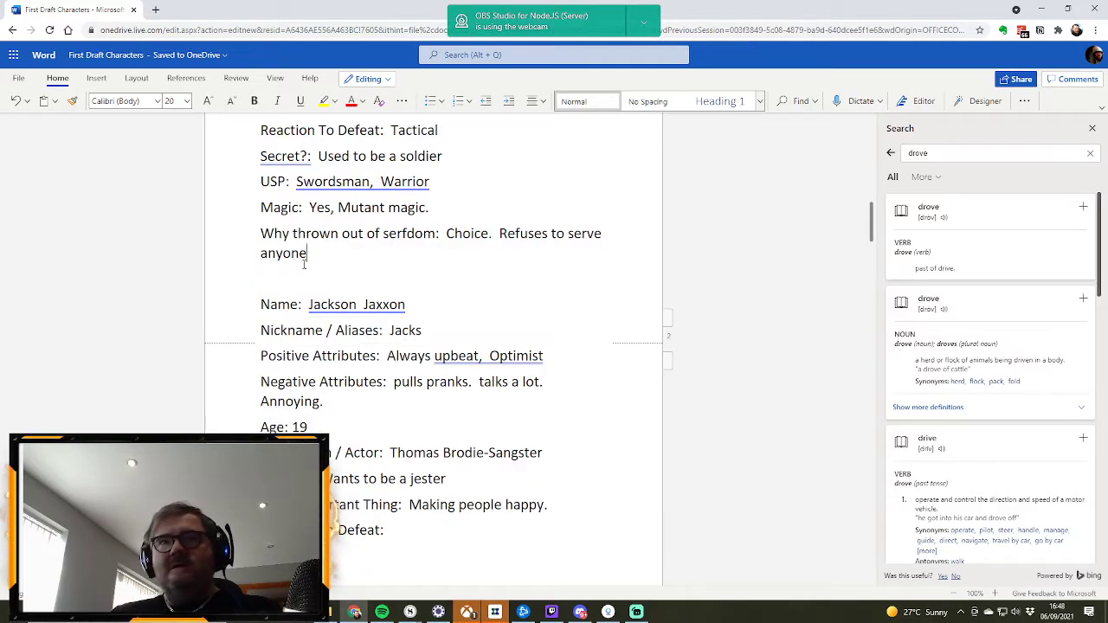
Step: Delete the surplus blank line between David's and Mary's profiles
{"action": "scroll", "coordinate": [311, 260], "scroll_direction": "down", "scroll_amount": 2}
{"action": "scroll", "coordinate": [426, 289], "scroll_direction": "down", "scroll_amount": 5}
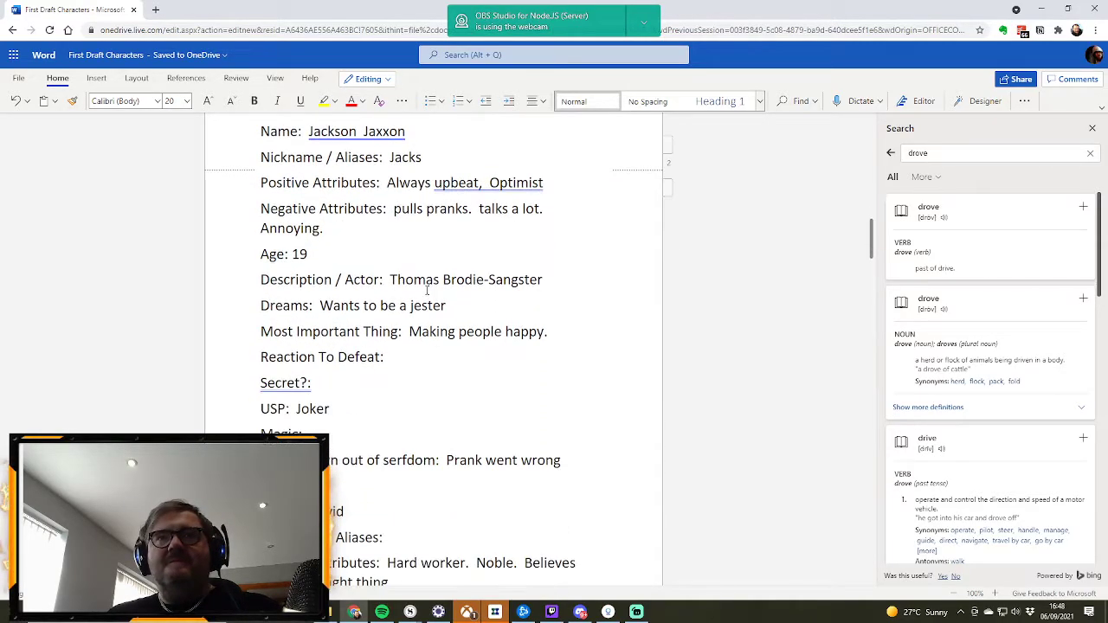
{"action": "scroll", "coordinate": [426, 289], "scroll_direction": "down", "scroll_amount": 2}
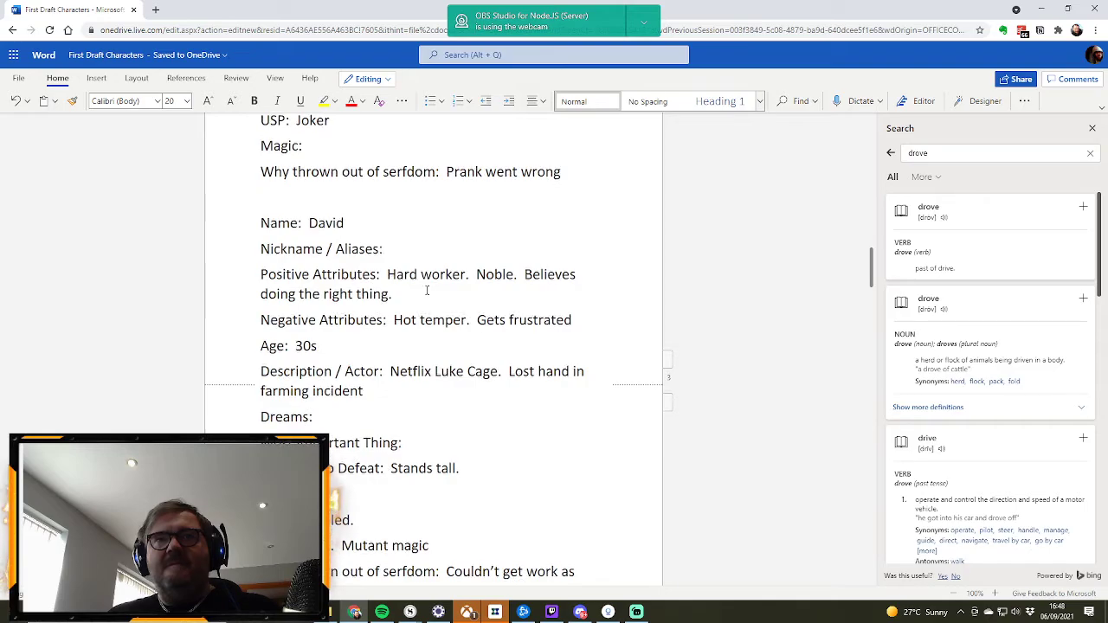
{"action": "scroll", "coordinate": [426, 291], "scroll_direction": "down", "scroll_amount": 7}
{"action": "left_click", "coordinate": [260, 277]}
{"action": "key", "text": "BackSpace"}
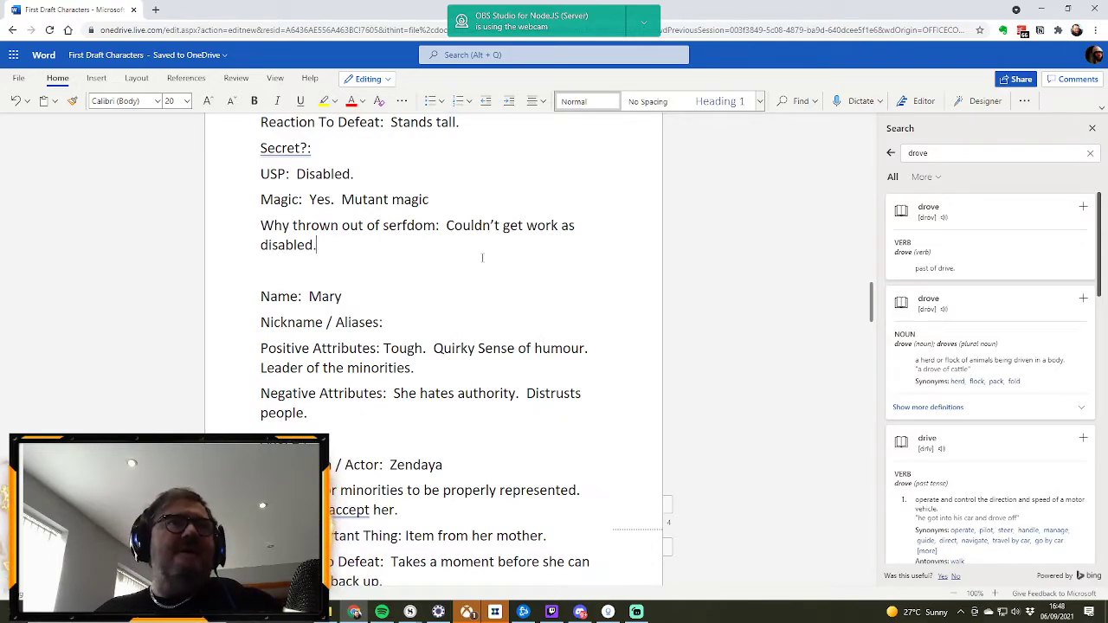
Step: Delete the surplus blank lines between Mary's and Ugaliax's profiles, leaving a single empty line
{"action": "scroll", "coordinate": [306, 394], "scroll_direction": "down", "scroll_amount": 5}
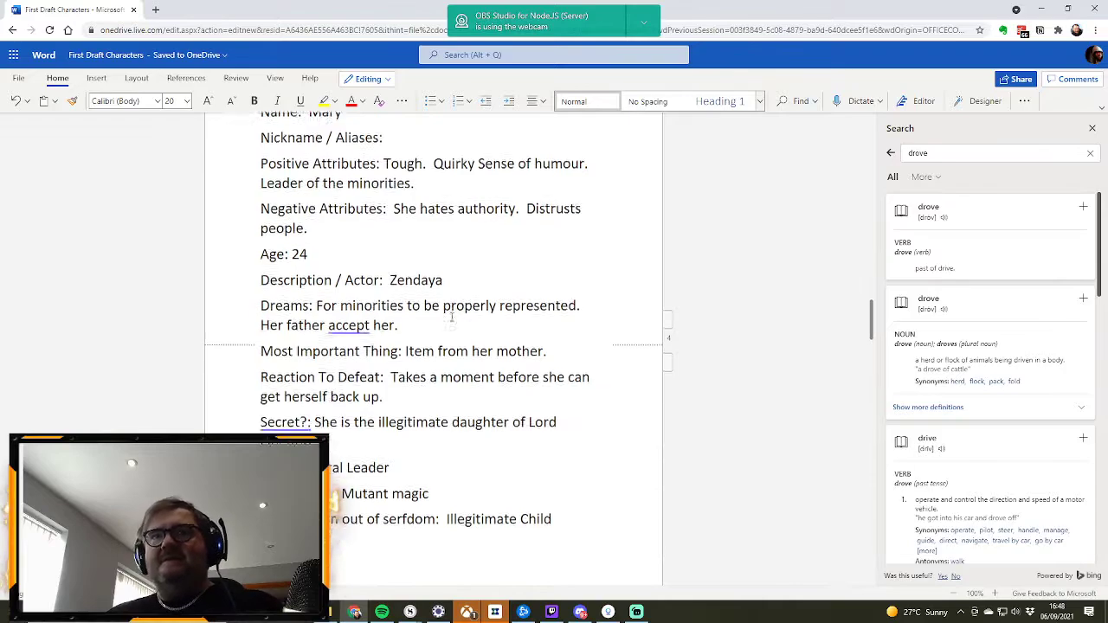
{"action": "left_click", "coordinate": [305, 394]}
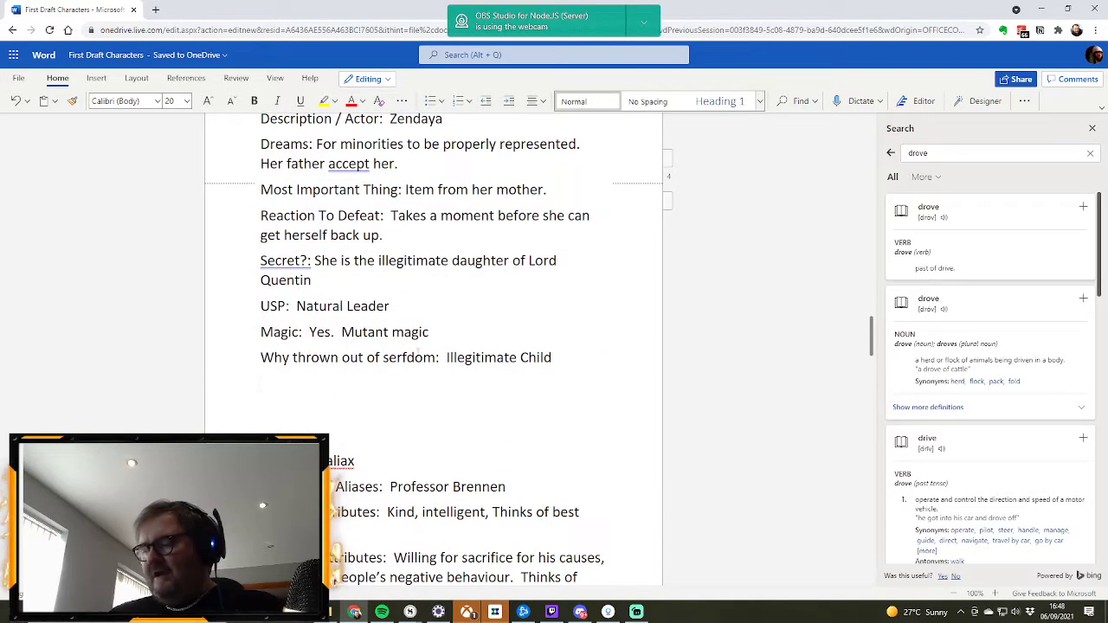
{"action": "key", "text": "Delete"}
{"action": "key", "text": "Delete"}
Step: Delete the surplus blank line between the lord's profile and the profile nicknamed "The Drove"
{"action": "scroll", "coordinate": [418, 352], "scroll_direction": "down", "scroll_amount": 8}
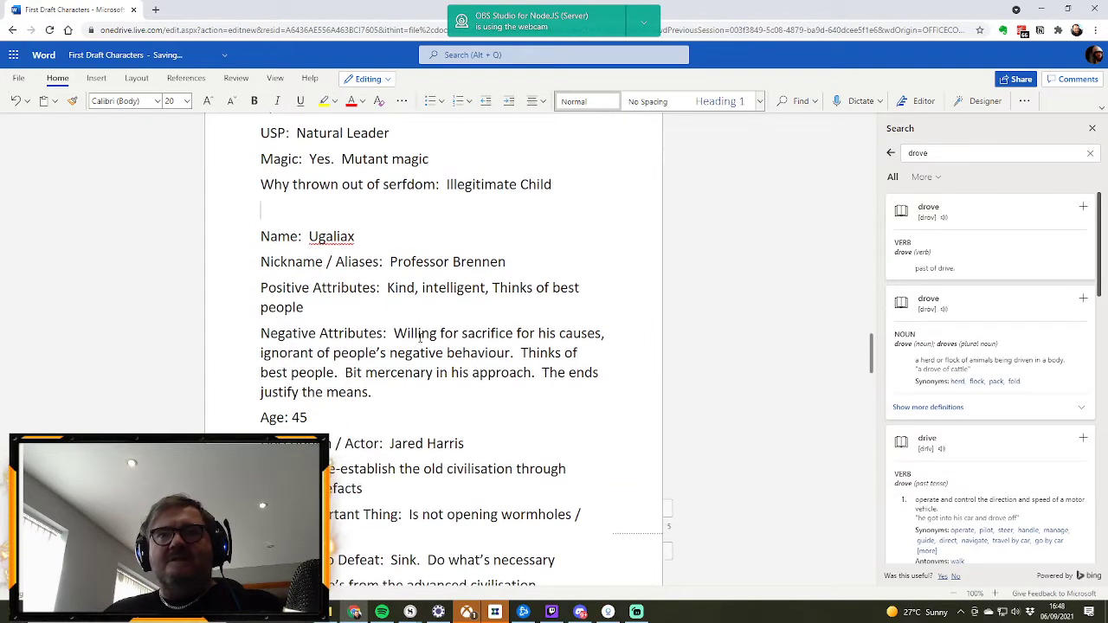
{"action": "scroll", "coordinate": [420, 340], "scroll_direction": "down", "scroll_amount": 3}
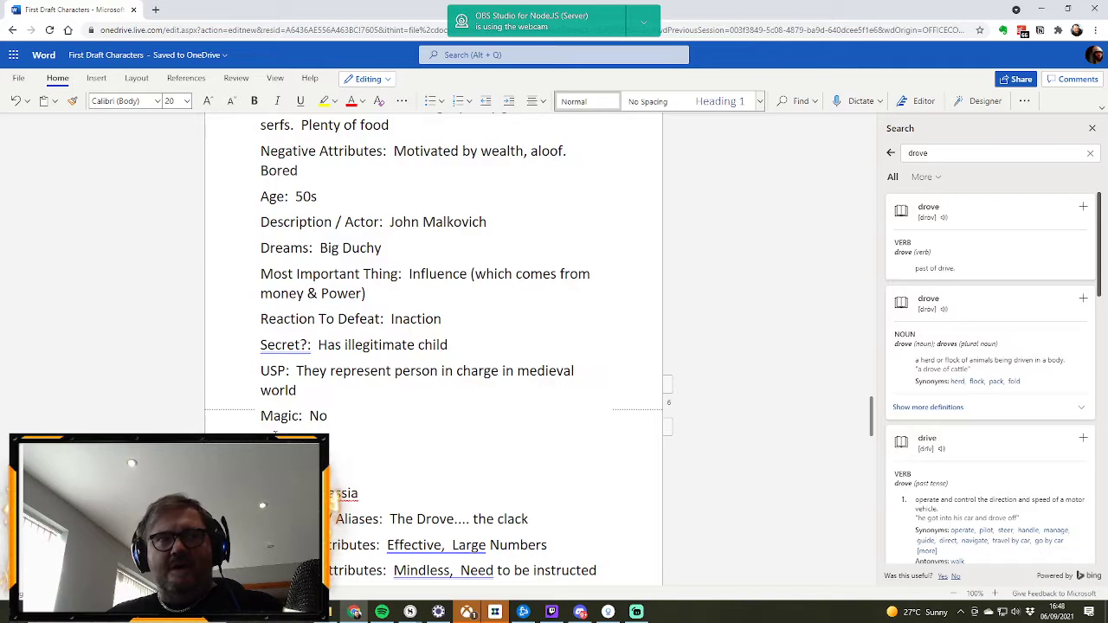
{"action": "key", "text": "Delete"}
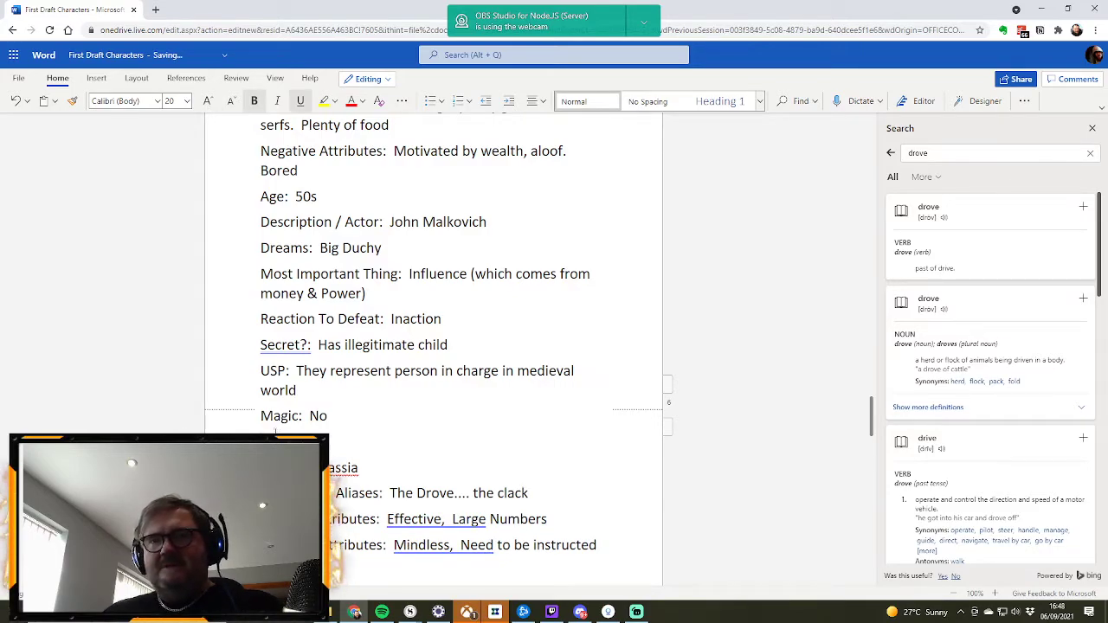
Step: Look over the profiles from Jai'assia back up to Gina, checking the spacing and the filled-in fields
{"action": "scroll", "coordinate": [276, 431], "scroll_direction": "down", "scroll_amount": 15}
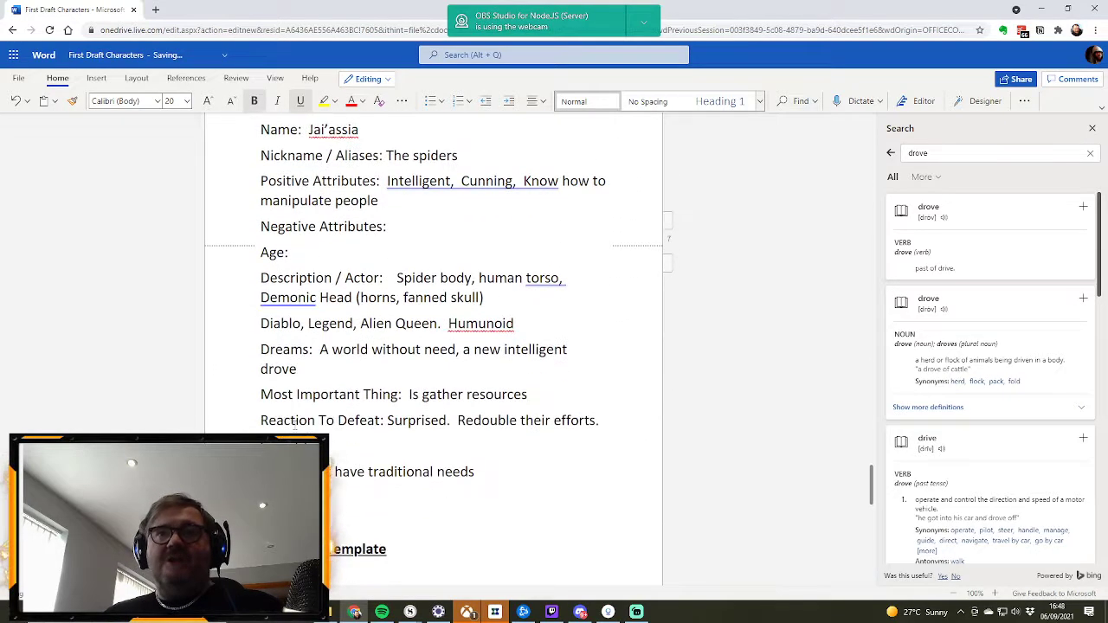
{"action": "scroll", "coordinate": [348, 444], "scroll_direction": "up", "scroll_amount": 20}
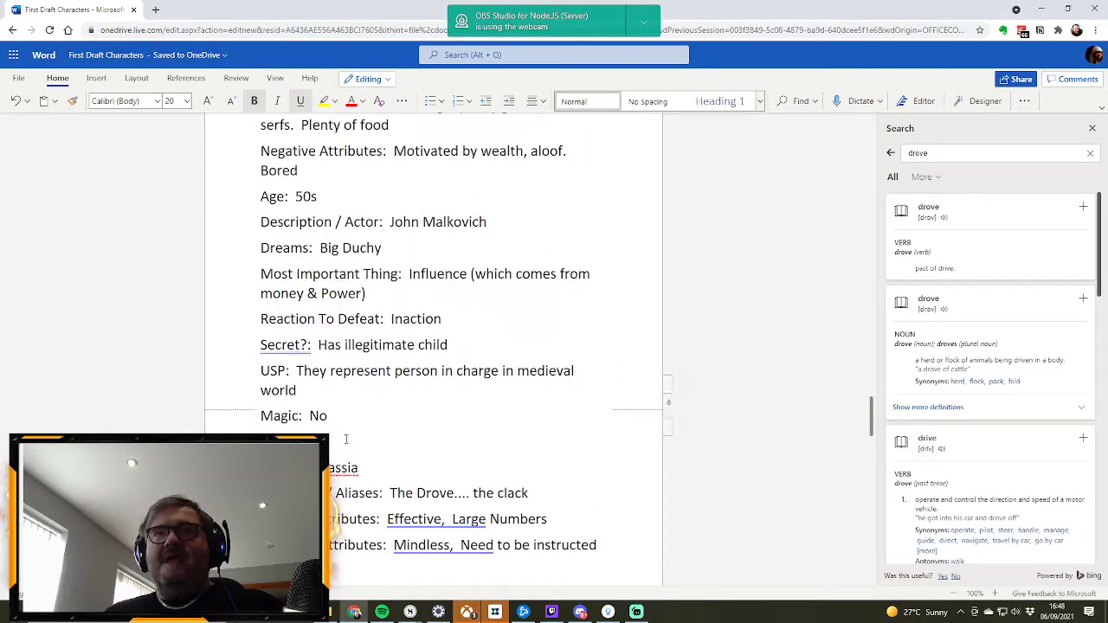
{"action": "scroll", "coordinate": [345, 435], "scroll_direction": "up", "scroll_amount": 20}
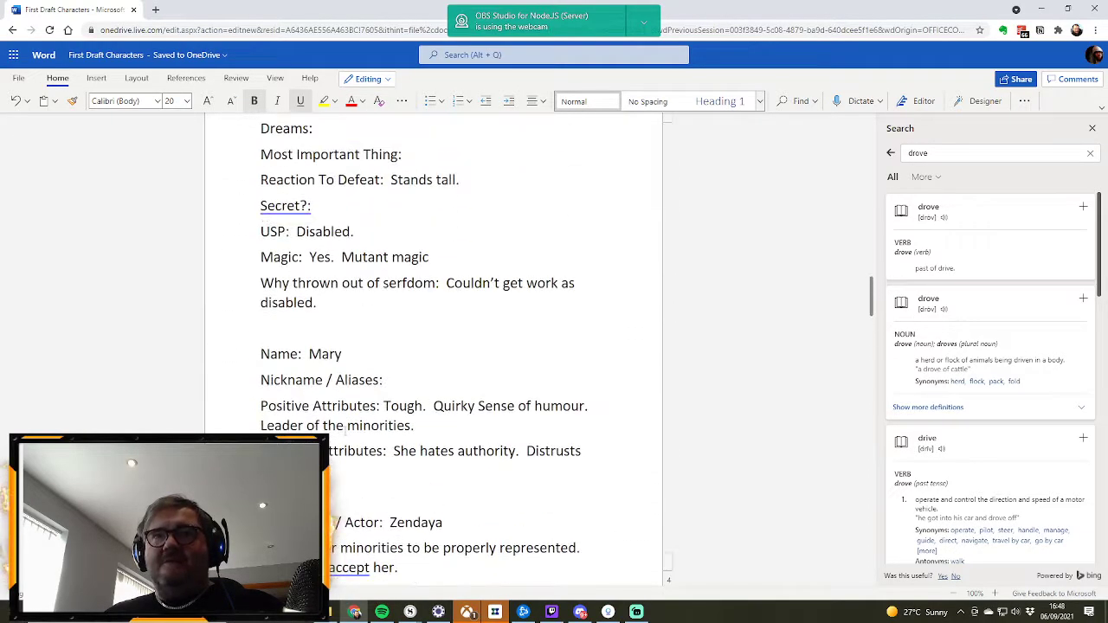
{"action": "scroll", "coordinate": [343, 291], "scroll_direction": "up", "scroll_amount": 10}
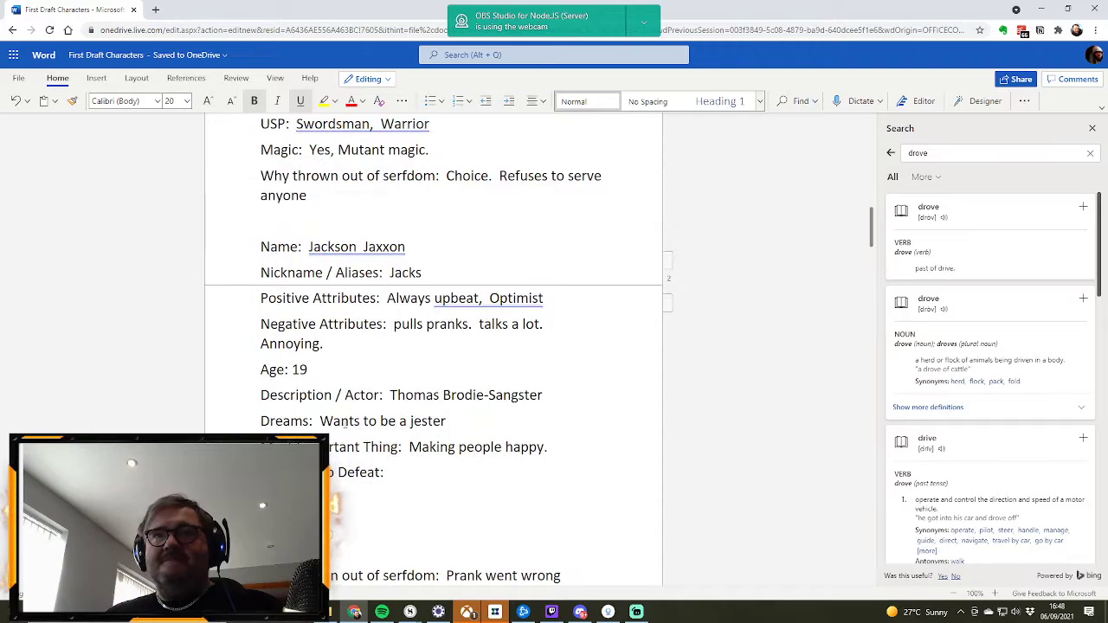
{"action": "scroll", "coordinate": [345, 422], "scroll_direction": "up", "scroll_amount": 5}
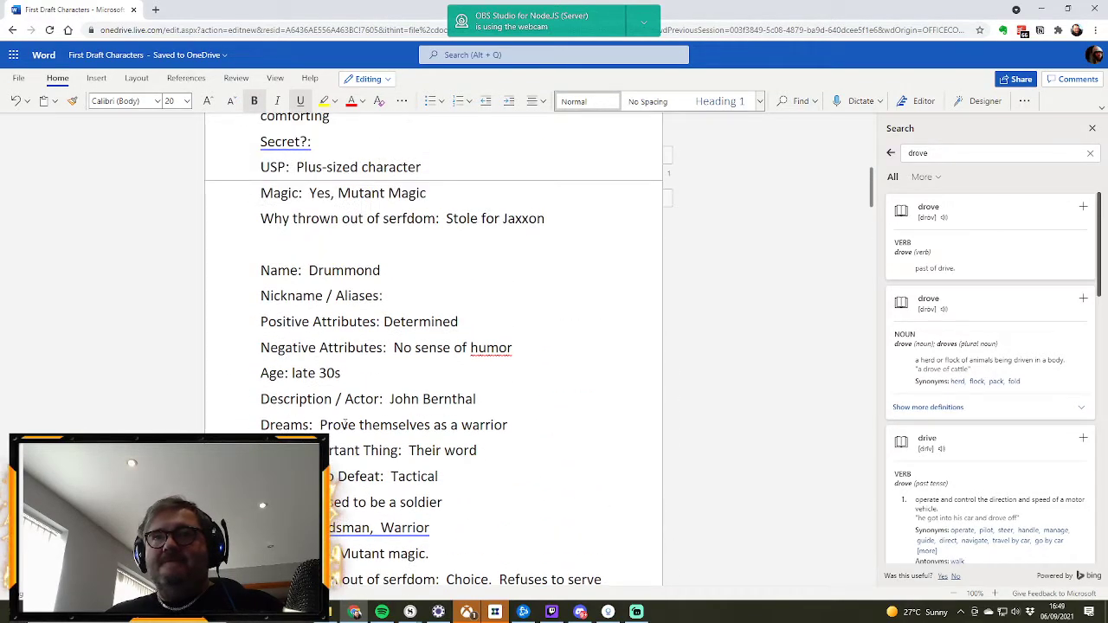
{"action": "scroll", "coordinate": [345, 422], "scroll_direction": "up", "scroll_amount": 2}
{"action": "scroll", "coordinate": [345, 422], "scroll_direction": "up", "scroll_amount": 4}
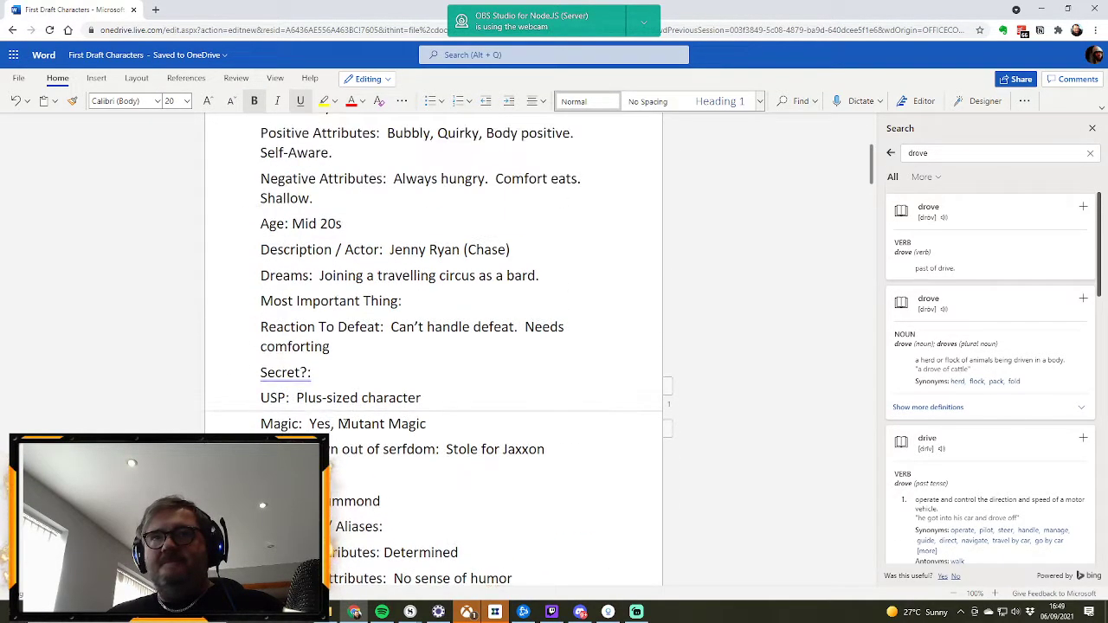
{"action": "scroll", "coordinate": [344, 422], "scroll_direction": "down", "scroll_amount": 5}
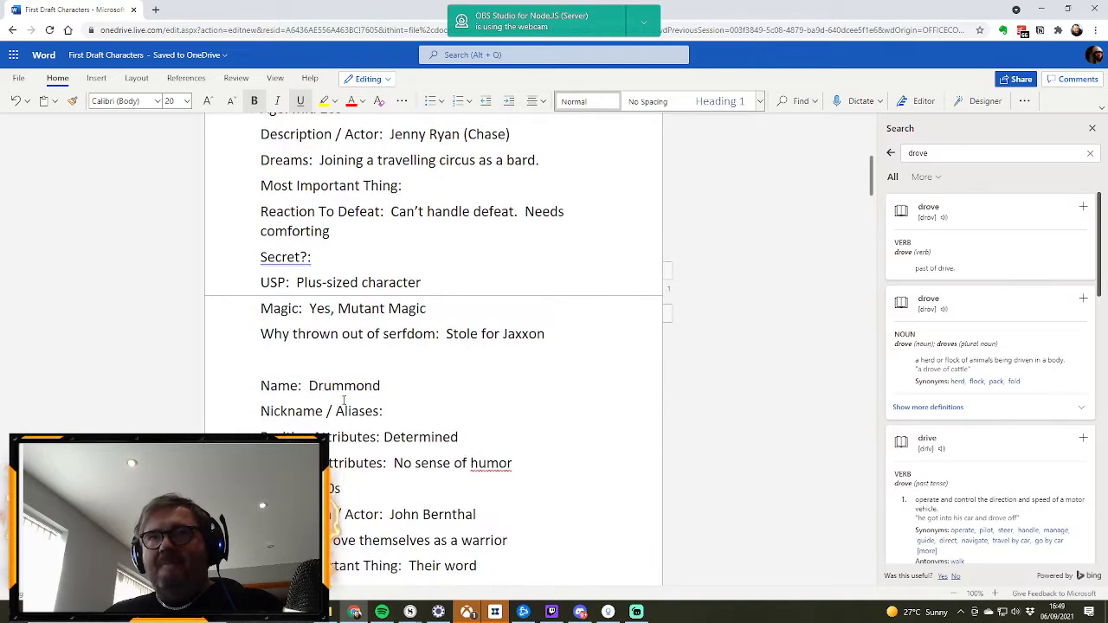
{"action": "scroll", "coordinate": [344, 406], "scroll_direction": "up", "scroll_amount": 4}
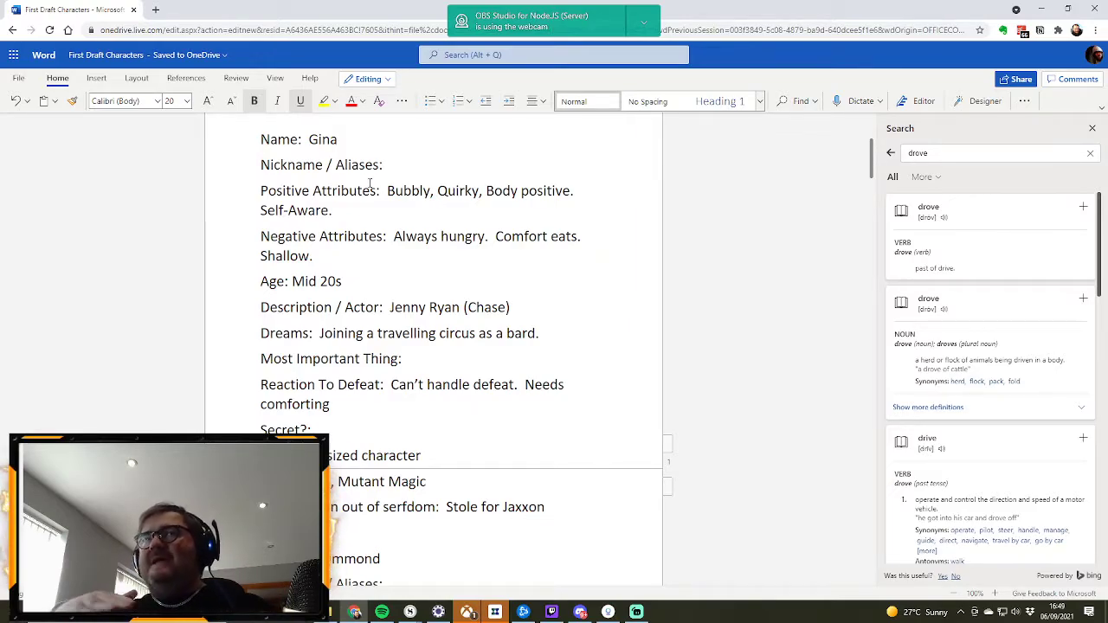
Step: Review the profiles from Gina through Mary, comparing their attributes, secrets and reasons for being thrown out of serfdom
{"action": "scroll", "coordinate": [416, 504], "scroll_direction": "down", "scroll_amount": 8}
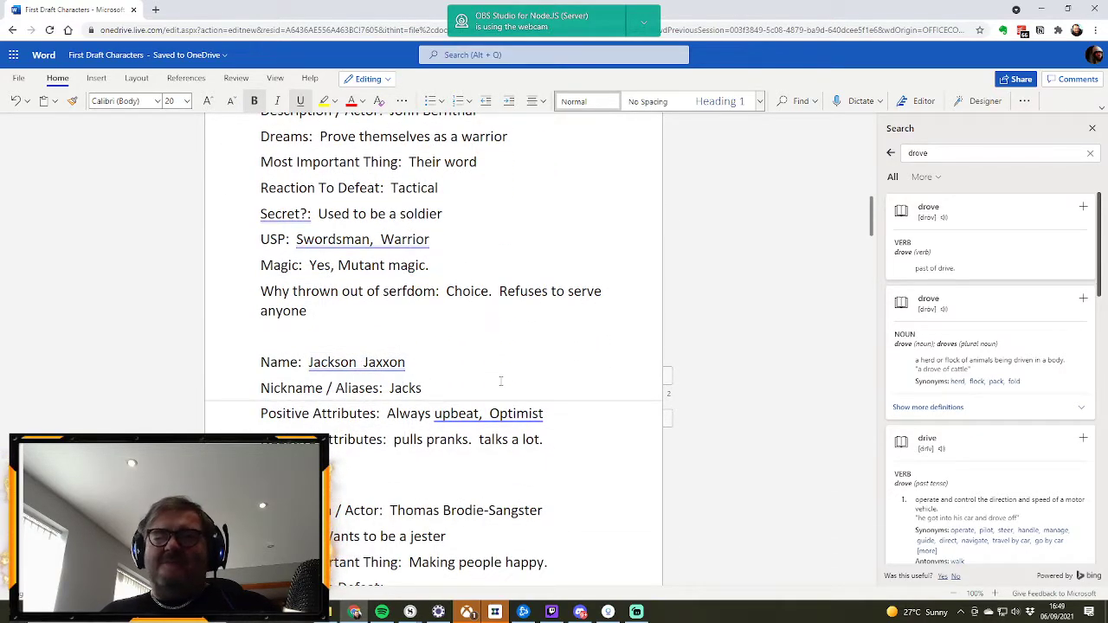
{"action": "scroll", "coordinate": [499, 381], "scroll_direction": "down", "scroll_amount": 2}
{"action": "scroll", "coordinate": [508, 395], "scroll_direction": "down", "scroll_amount": 4}
{"action": "scroll", "coordinate": [491, 383], "scroll_direction": "up", "scroll_amount": 9}
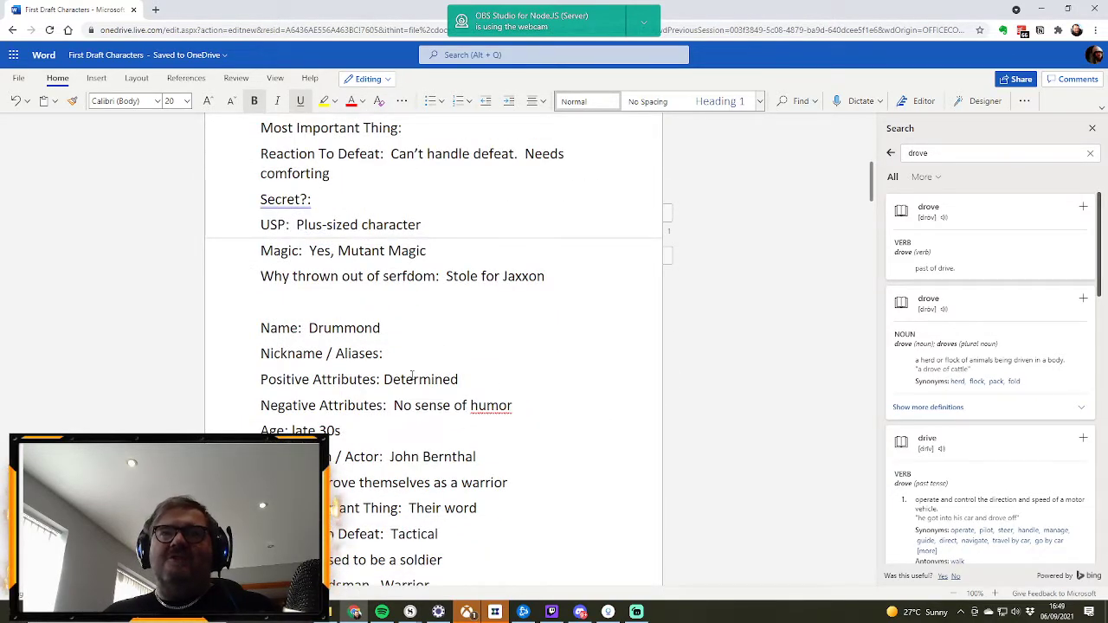
{"action": "scroll", "coordinate": [412, 374], "scroll_direction": "down", "scroll_amount": 2}
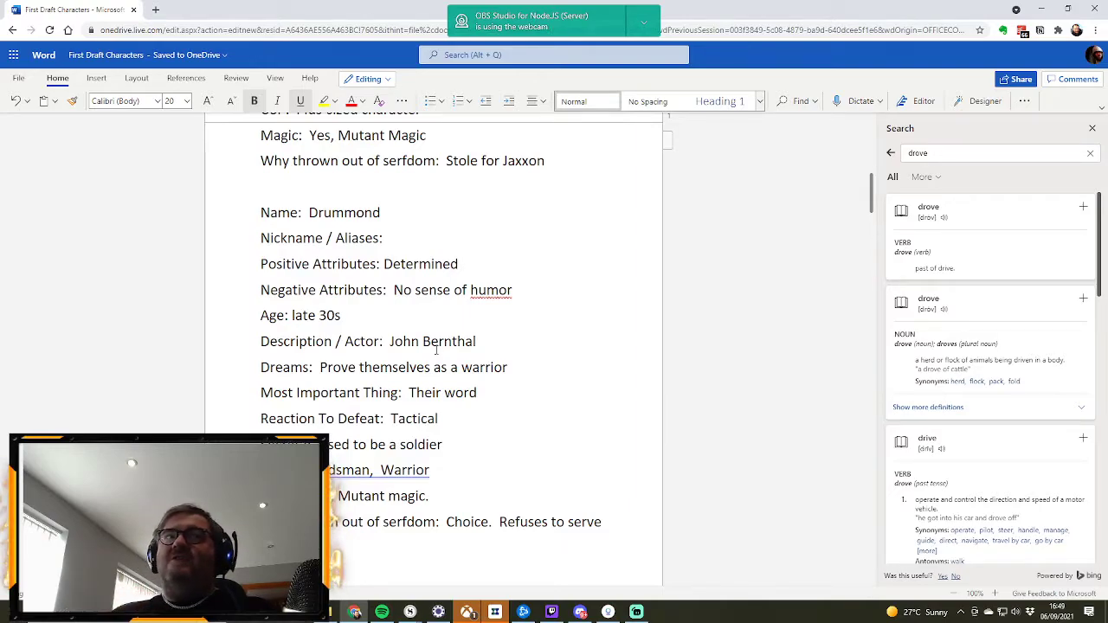
{"action": "scroll", "coordinate": [454, 329], "scroll_direction": "down", "scroll_amount": 1}
{"action": "scroll", "coordinate": [449, 312], "scroll_direction": "up", "scroll_amount": 4}
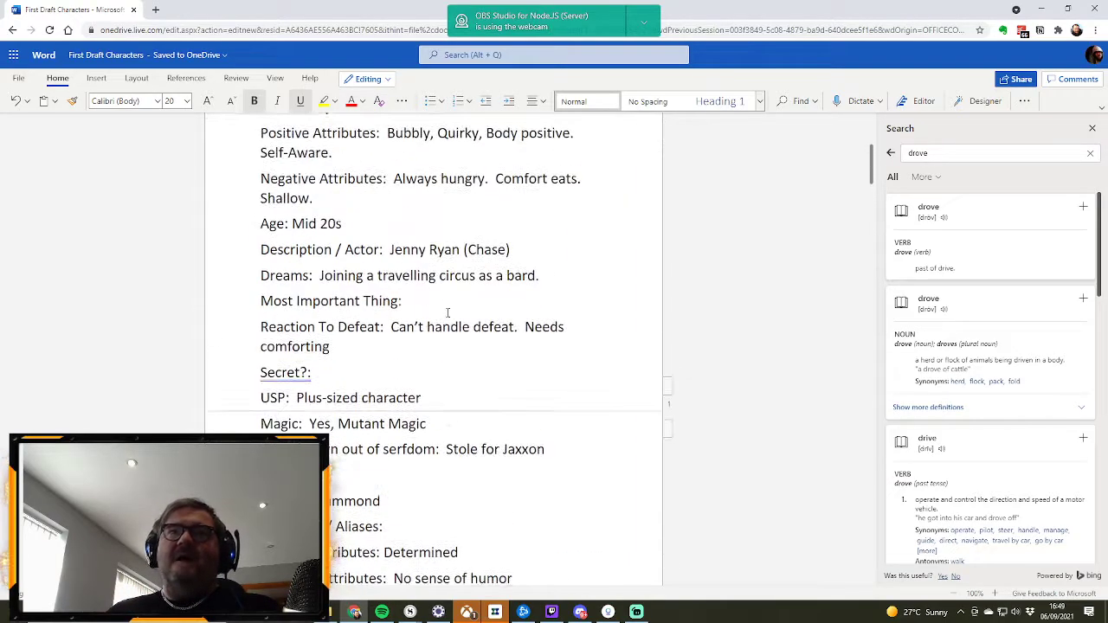
{"action": "scroll", "coordinate": [437, 296], "scroll_direction": "down", "scroll_amount": 3}
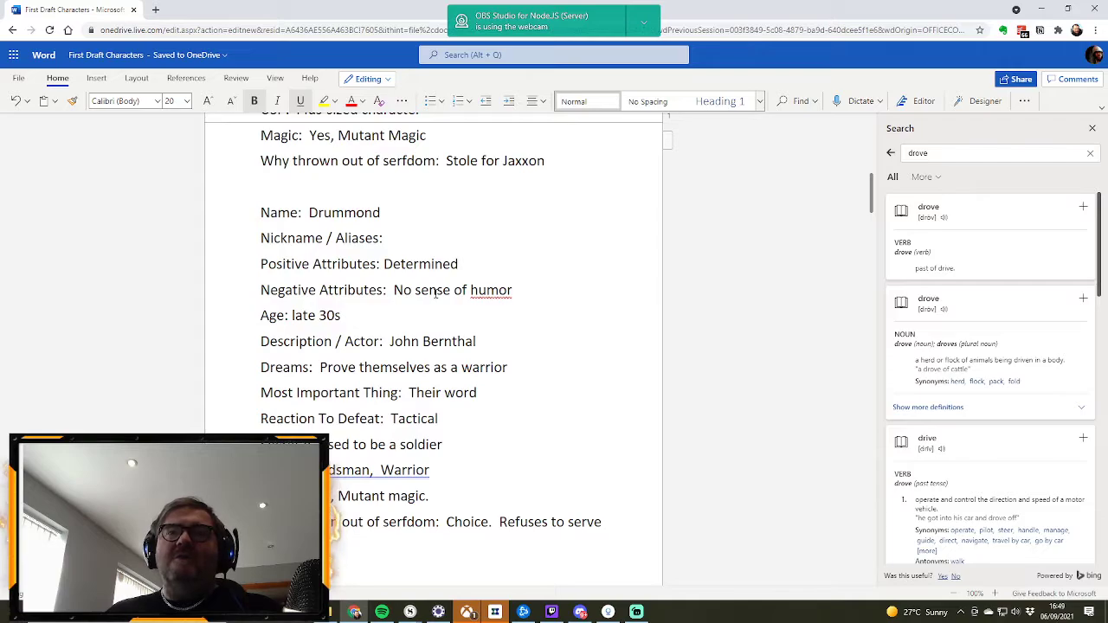
{"action": "scroll", "coordinate": [436, 293], "scroll_direction": "down", "scroll_amount": 3}
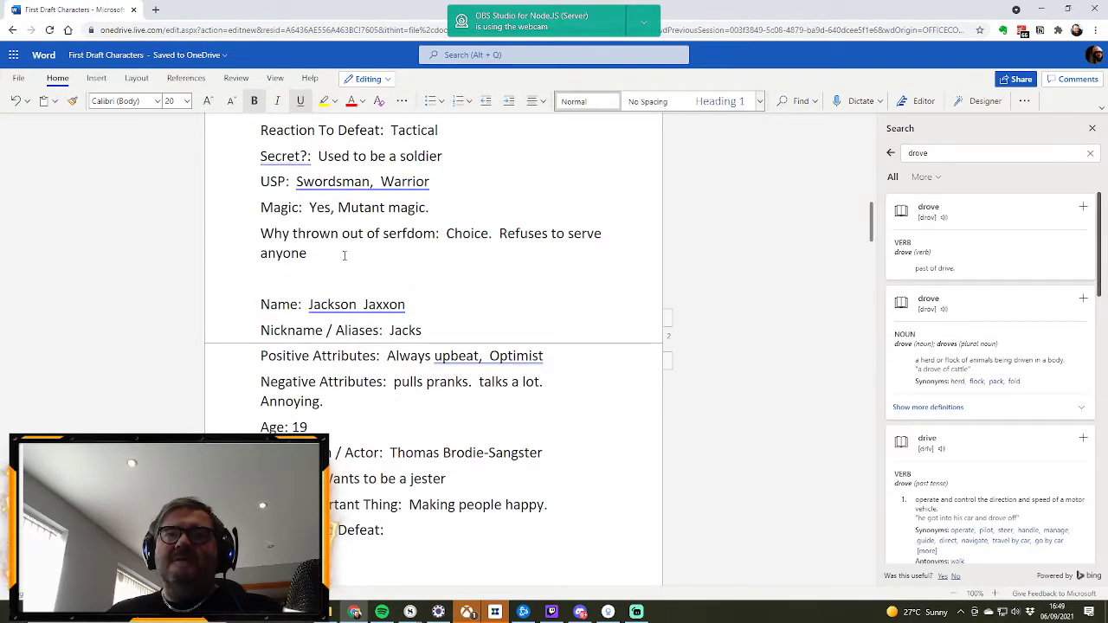
{"action": "scroll", "coordinate": [280, 227], "scroll_direction": "down", "scroll_amount": 1}
{"action": "scroll", "coordinate": [260, 227], "scroll_direction": "down", "scroll_amount": 2}
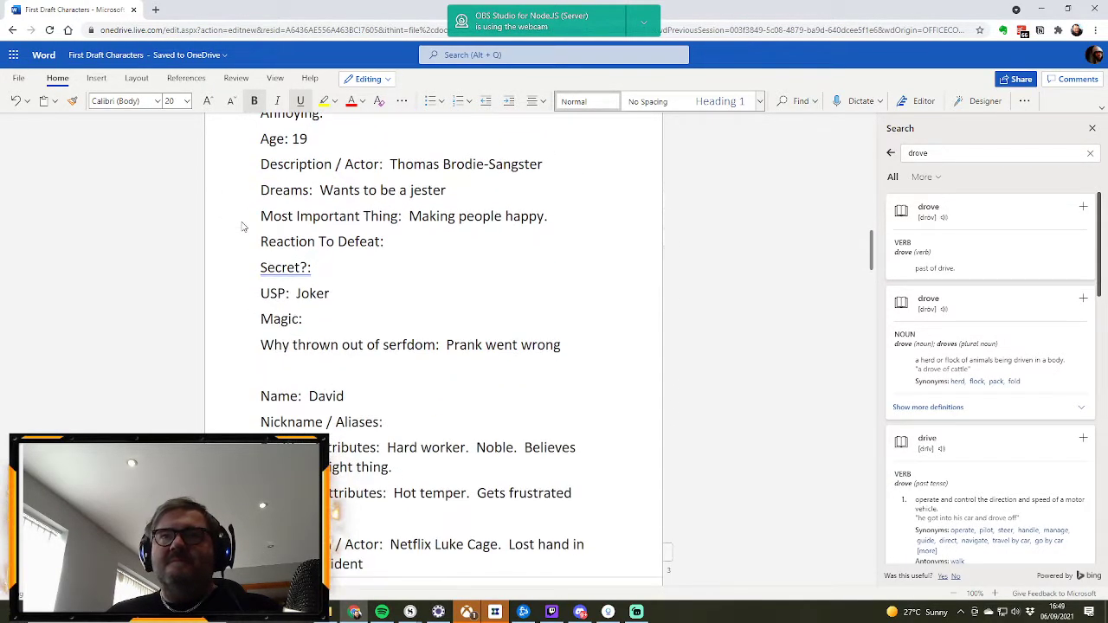
{"action": "scroll", "coordinate": [243, 227], "scroll_direction": "down", "scroll_amount": 3}
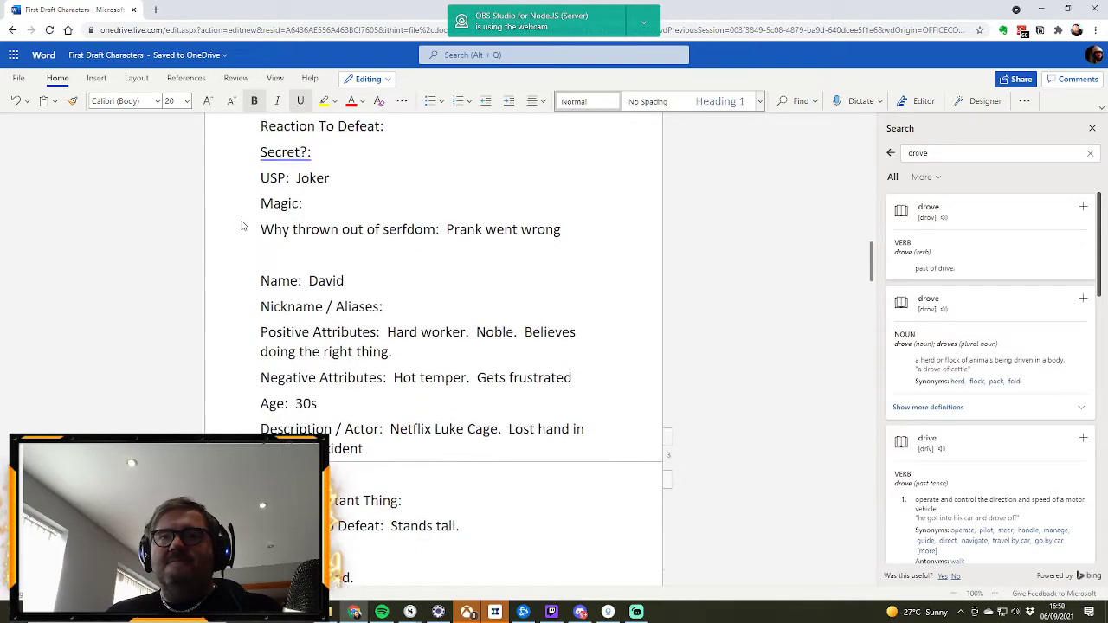
{"action": "scroll", "coordinate": [243, 227], "scroll_direction": "down", "scroll_amount": 3}
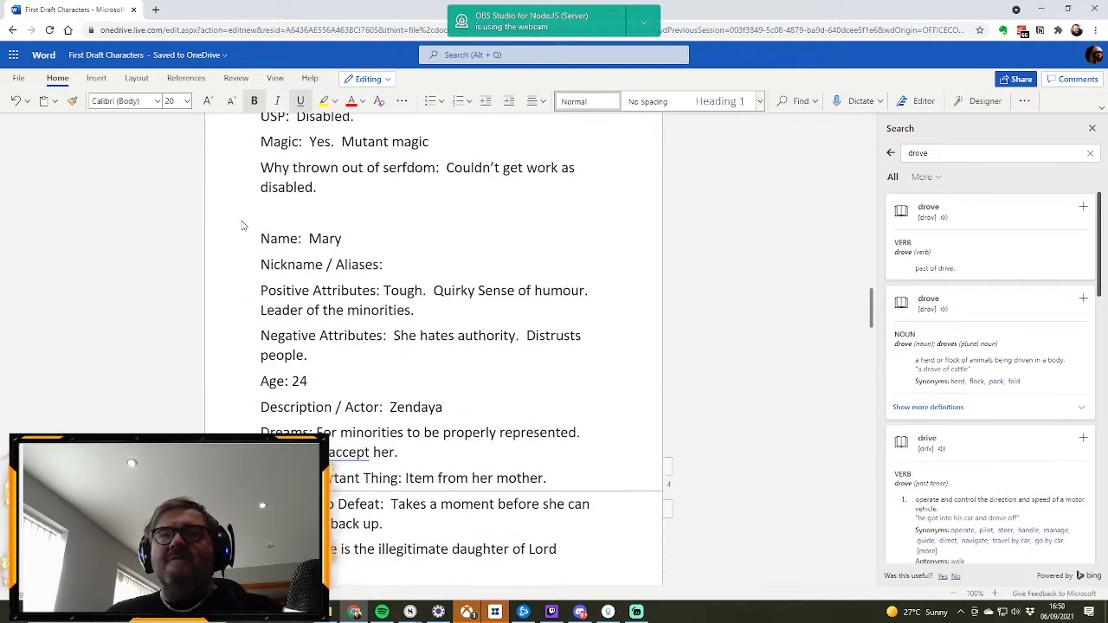
{"action": "scroll", "coordinate": [243, 227], "scroll_direction": "up", "scroll_amount": 10}
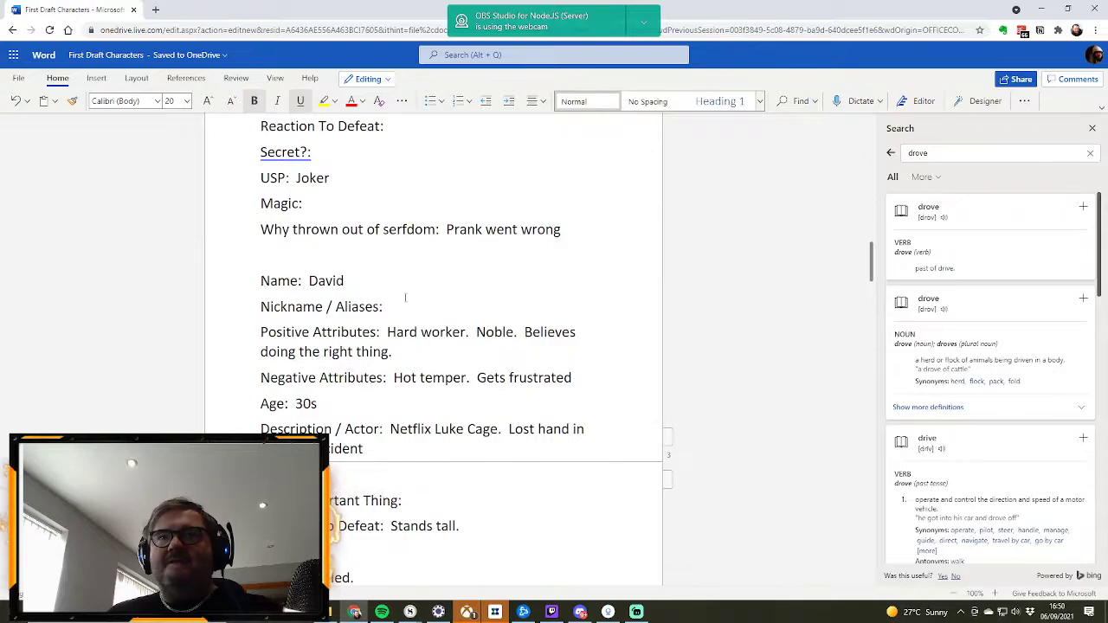
{"action": "scroll", "coordinate": [407, 298], "scroll_direction": "up", "scroll_amount": 5}
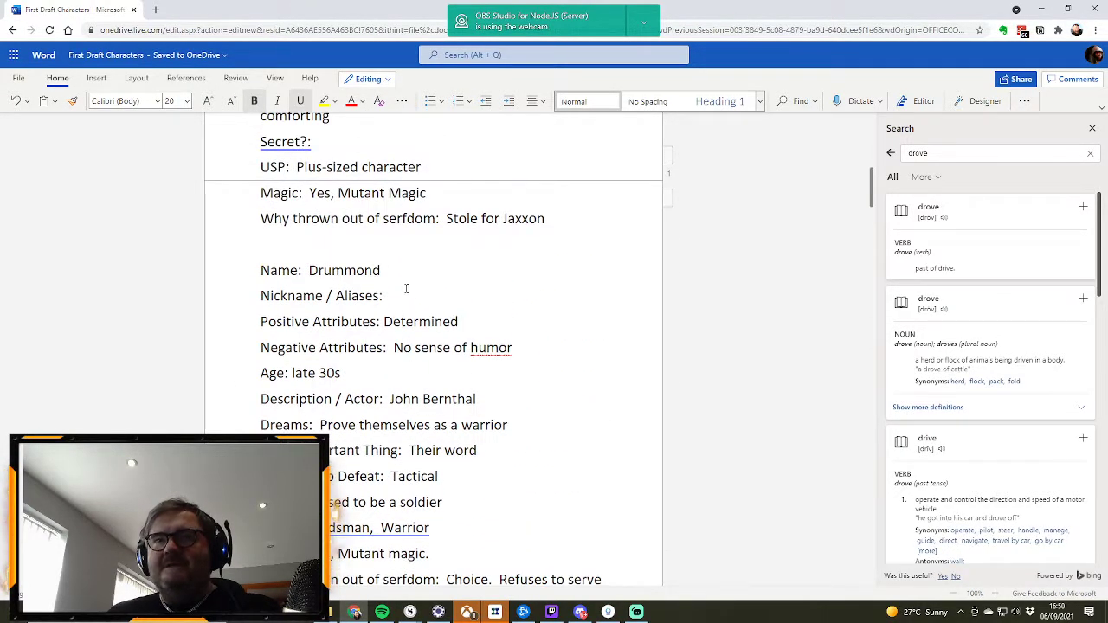
Step: Reread the Characters list and Gina's and Drummond's profiles, examining their attributes, dreams and fields still left empty
{"action": "scroll", "coordinate": [407, 299], "scroll_direction": "down", "scroll_amount": 1}
{"action": "left_click", "coordinate": [482, 293]}
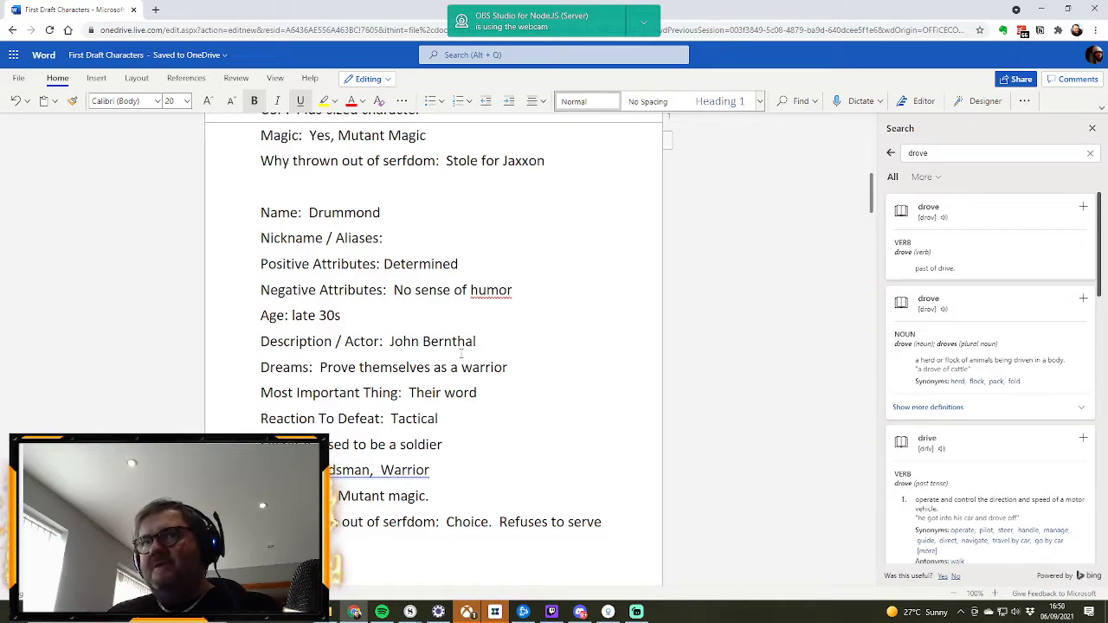
{"action": "scroll", "coordinate": [461, 353], "scroll_direction": "up", "scroll_amount": 4}
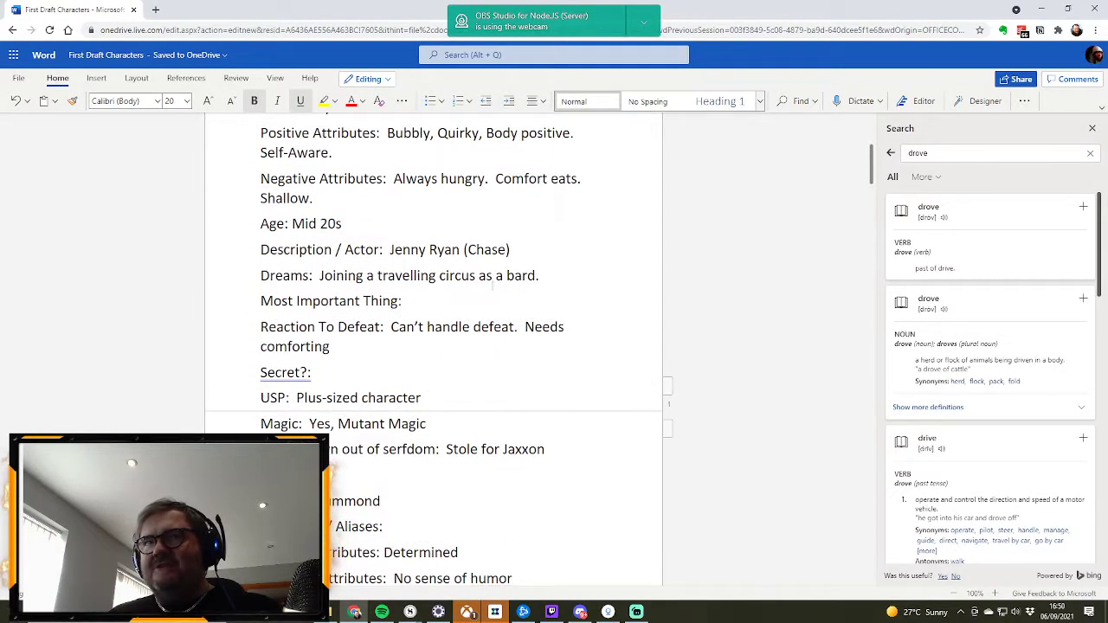
{"action": "scroll", "coordinate": [525, 534], "scroll_direction": "up", "scroll_amount": 1}
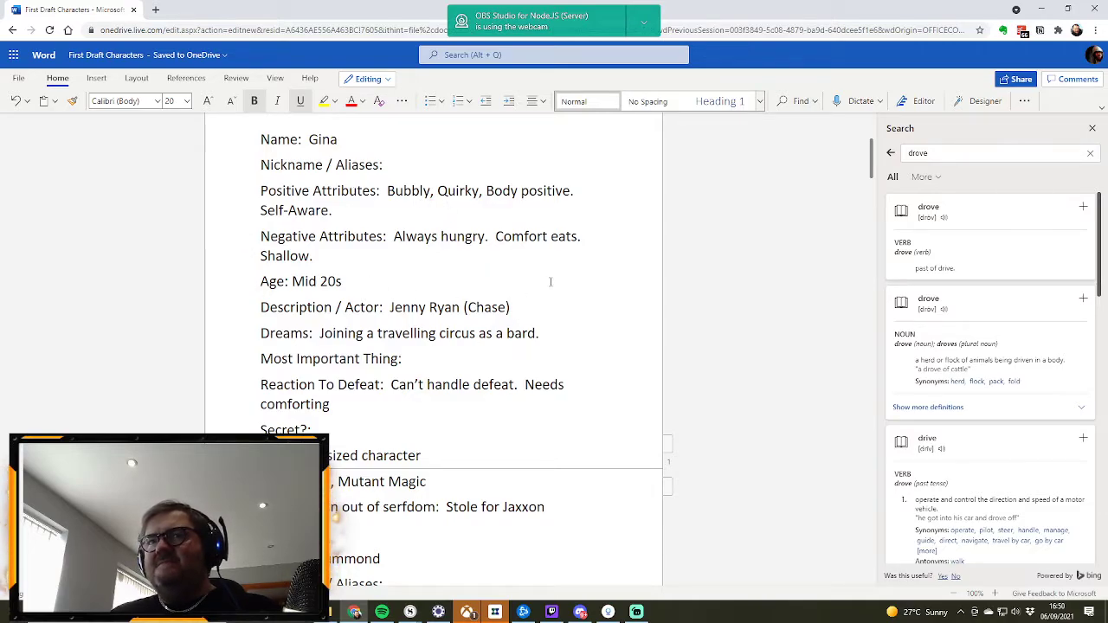
{"action": "scroll", "coordinate": [548, 279], "scroll_direction": "down", "scroll_amount": 2}
{"action": "scroll", "coordinate": [550, 277], "scroll_direction": "up", "scroll_amount": 2}
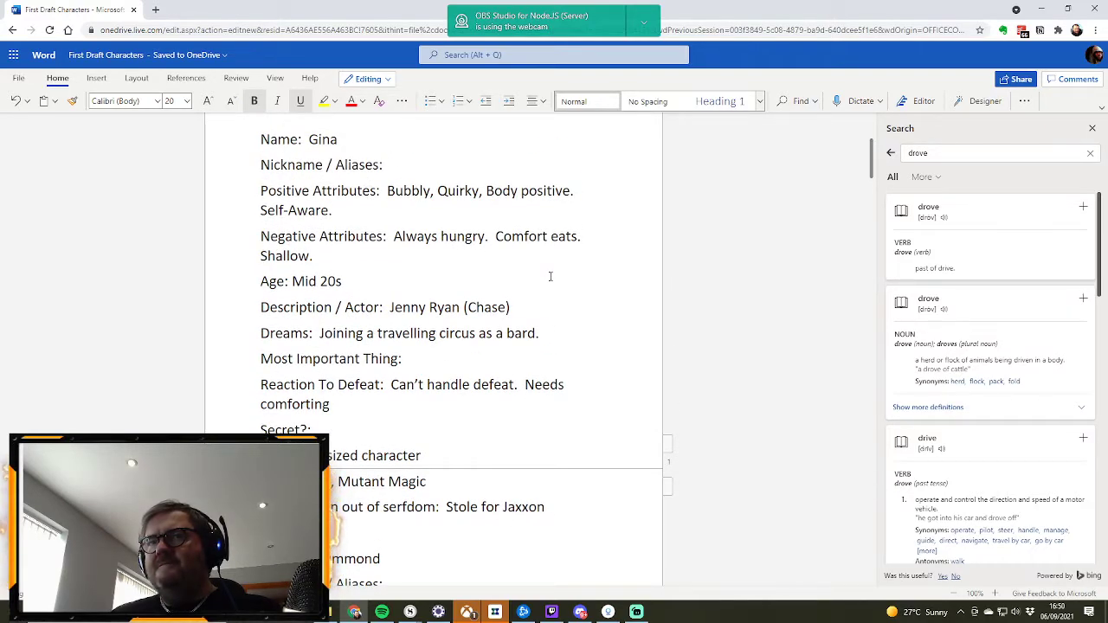
{"action": "scroll", "coordinate": [550, 277], "scroll_direction": "up", "scroll_amount": 4}
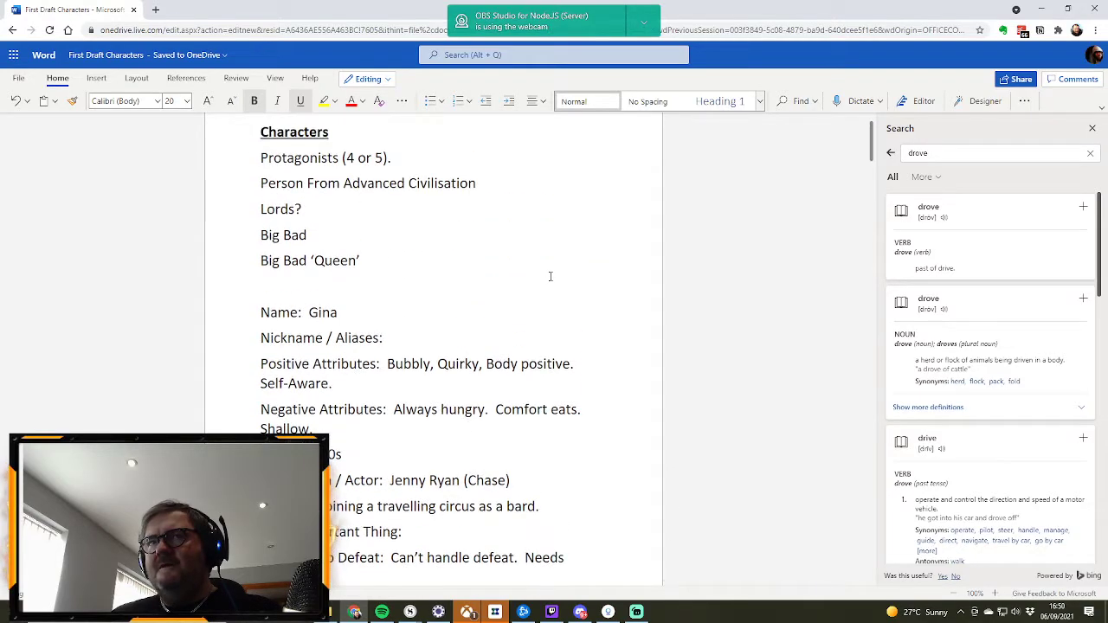
{"action": "scroll", "coordinate": [549, 276], "scroll_direction": "down", "scroll_amount": 1}
{"action": "scroll", "coordinate": [417, 259], "scroll_direction": "down", "scroll_amount": 2}
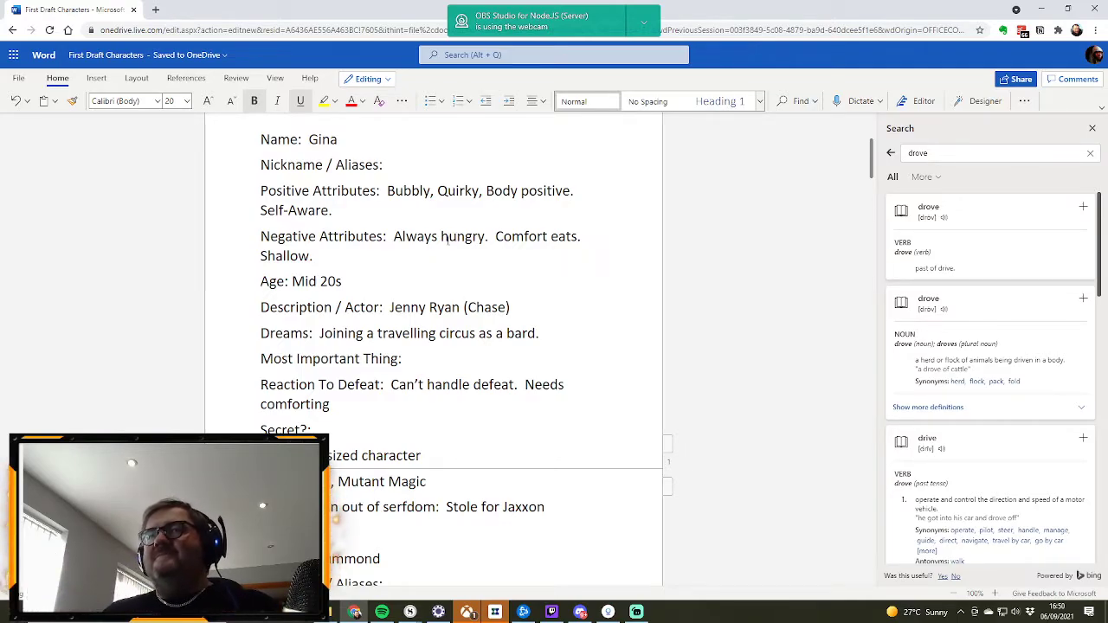
{"action": "scroll", "coordinate": [373, 232], "scroll_direction": "down", "scroll_amount": 5}
{"action": "scroll", "coordinate": [373, 232], "scroll_direction": "down", "scroll_amount": 7}
{"action": "scroll", "coordinate": [477, 279], "scroll_direction": "up", "scroll_amount": 2}
{"action": "scroll", "coordinate": [477, 278], "scroll_direction": "up", "scroll_amount": 2}
{"action": "scroll", "coordinate": [474, 268], "scroll_direction": "down", "scroll_amount": 6}
{"action": "scroll", "coordinate": [473, 263], "scroll_direction": "up", "scroll_amount": 4}
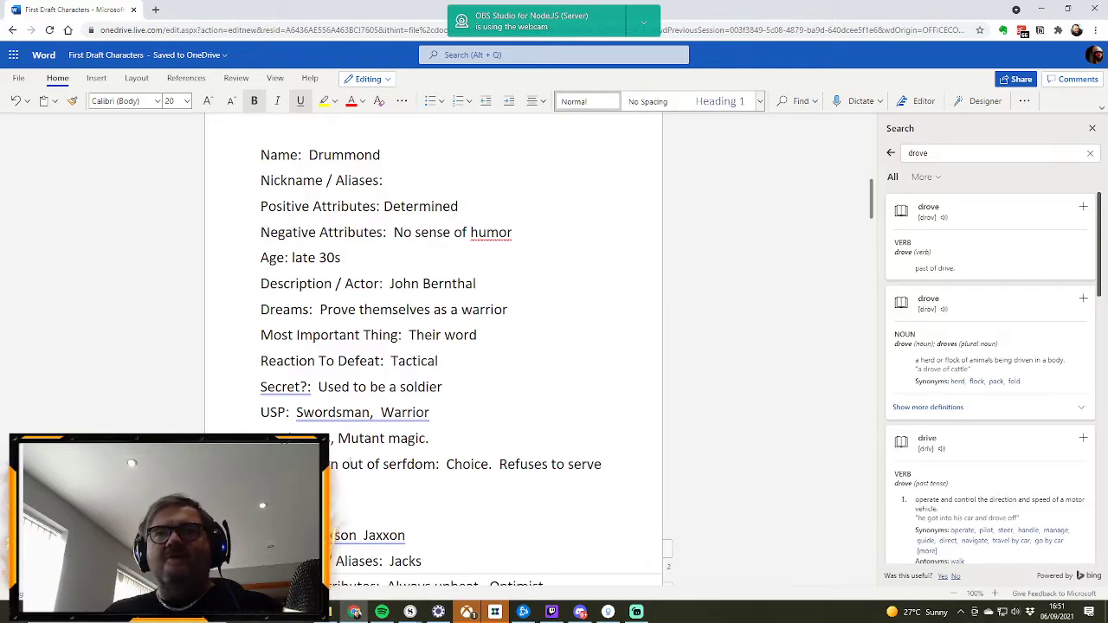
{"action": "scroll", "coordinate": [337, 286], "scroll_direction": "down", "scroll_amount": 4}
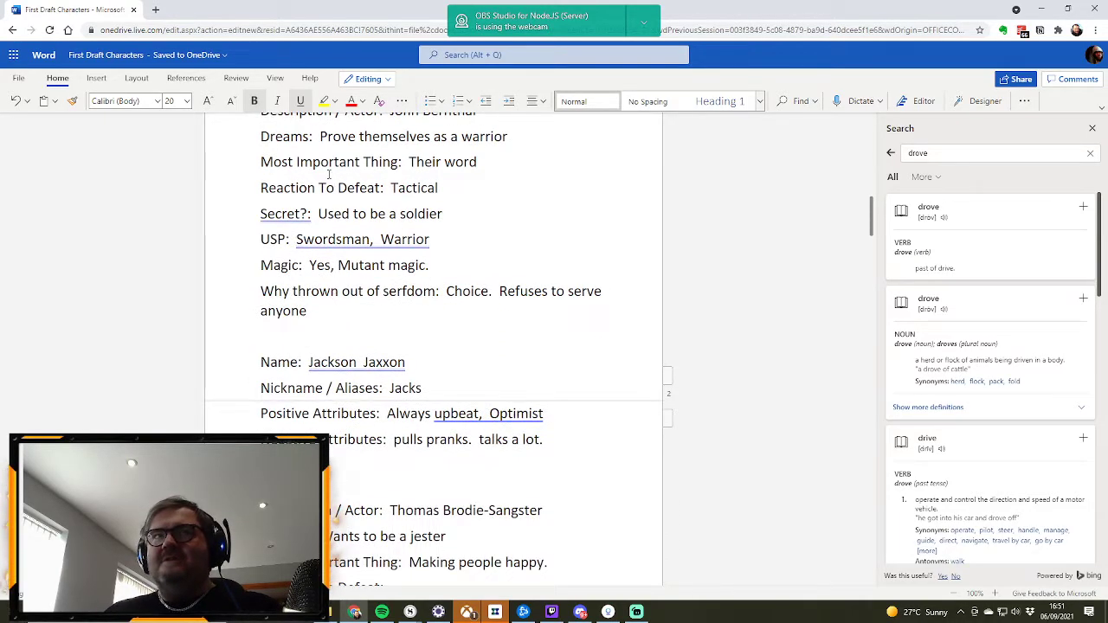
{"action": "scroll", "coordinate": [329, 174], "scroll_direction": "down", "scroll_amount": 4}
{"action": "scroll", "coordinate": [329, 177], "scroll_direction": "down", "scroll_amount": 9}
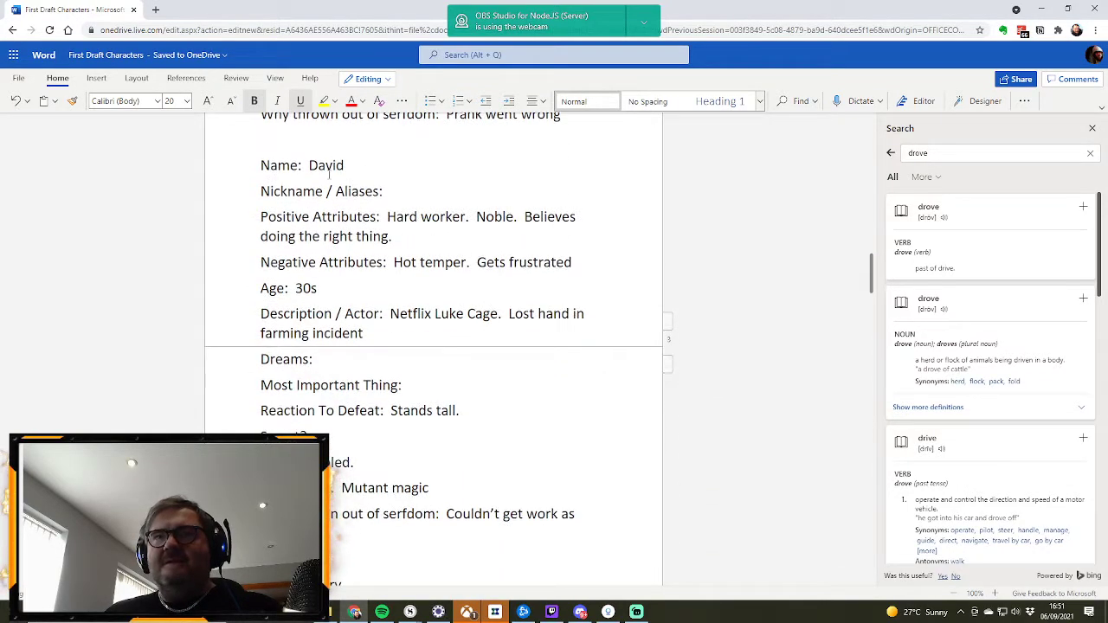
{"action": "scroll", "coordinate": [329, 174], "scroll_direction": "up", "scroll_amount": 17}
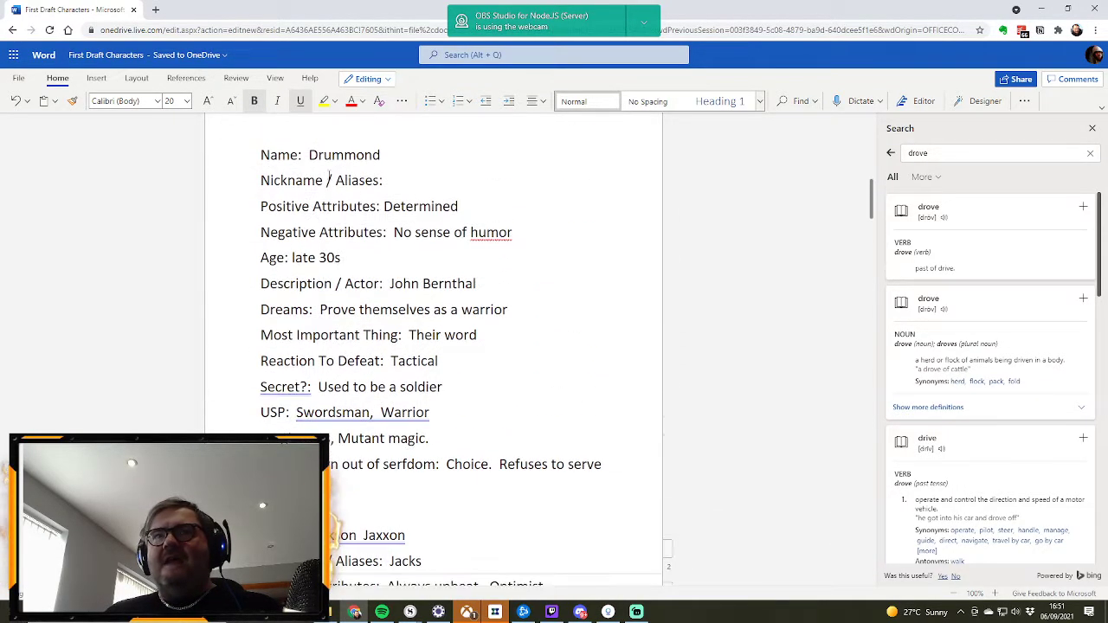
{"action": "scroll", "coordinate": [329, 178], "scroll_direction": "down", "scroll_amount": 20}
{"action": "scroll", "coordinate": [329, 176], "scroll_direction": "up", "scroll_amount": 9}
{"action": "scroll", "coordinate": [329, 176], "scroll_direction": "up", "scroll_amount": 10}
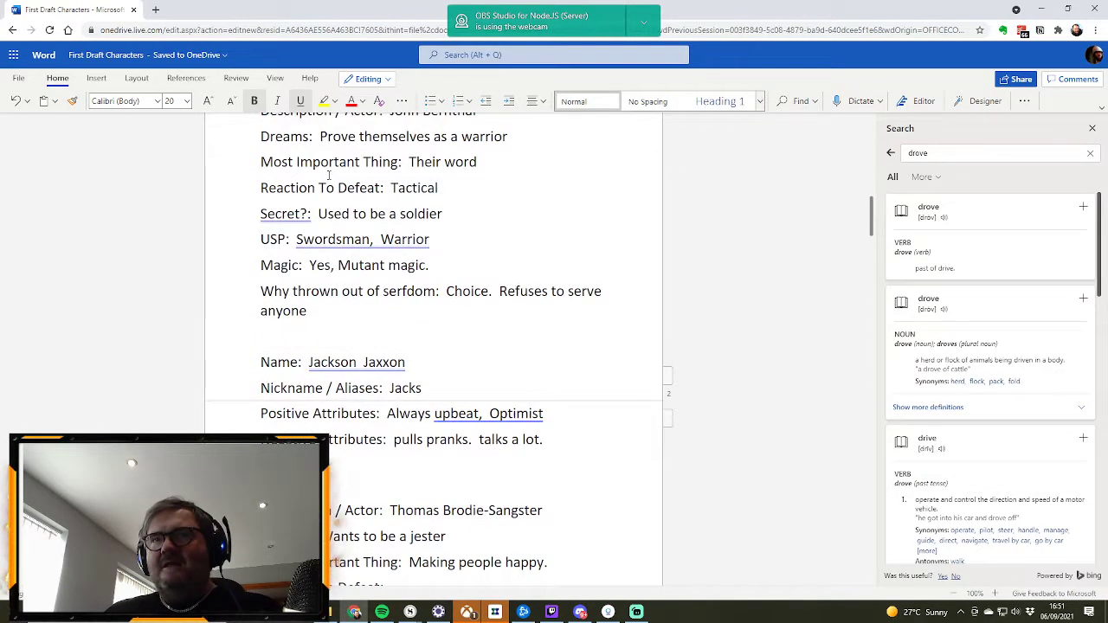
{"action": "scroll", "coordinate": [328, 177], "scroll_direction": "up", "scroll_amount": 7}
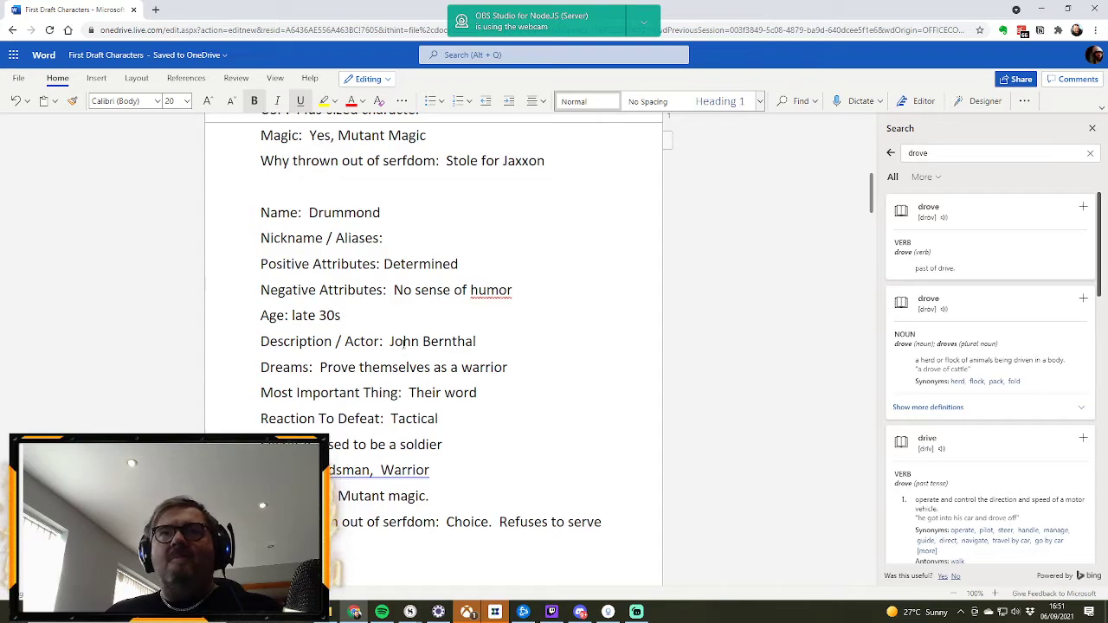
{"action": "scroll", "coordinate": [404, 278], "scroll_direction": "down", "scroll_amount": 12}
{"action": "scroll", "coordinate": [406, 326], "scroll_direction": "down", "scroll_amount": 4}
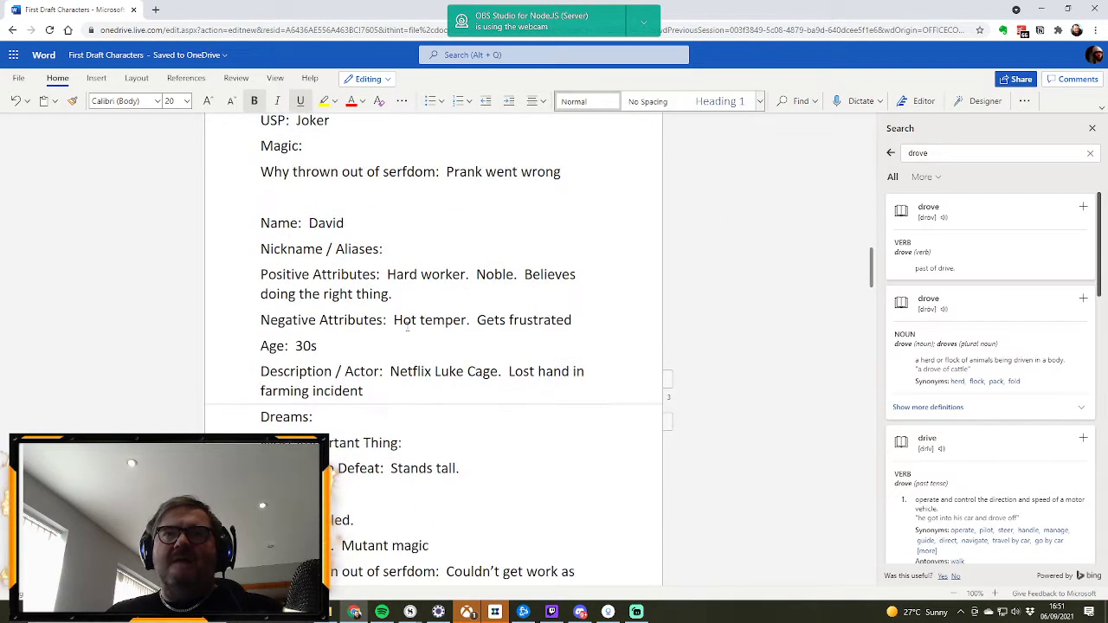
{"action": "scroll", "coordinate": [407, 326], "scroll_direction": "up", "scroll_amount": 15}
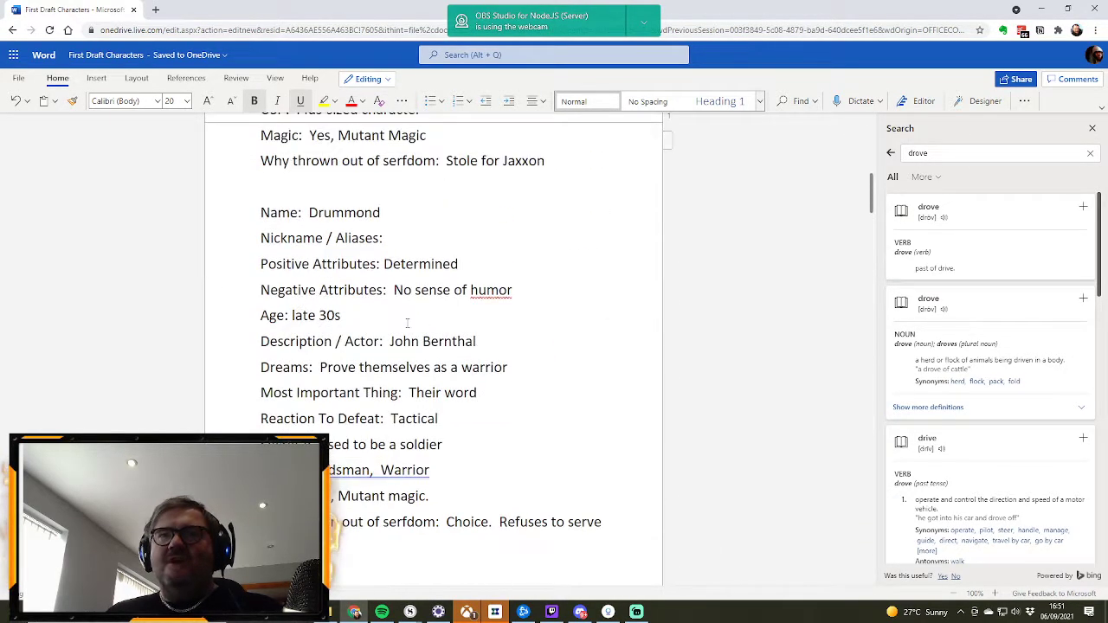
{"action": "scroll", "coordinate": [362, 289], "scroll_direction": "down", "scroll_amount": 4}
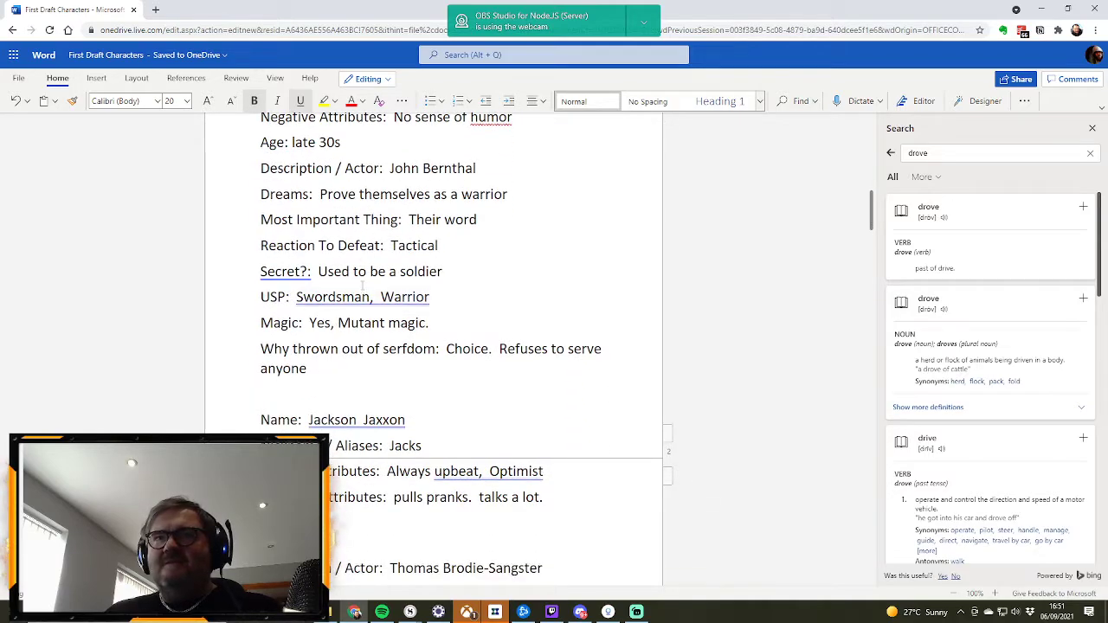
{"action": "scroll", "coordinate": [362, 286], "scroll_direction": "up", "scroll_amount": 5}
{"action": "scroll", "coordinate": [437, 311], "scroll_direction": "down", "scroll_amount": 18}
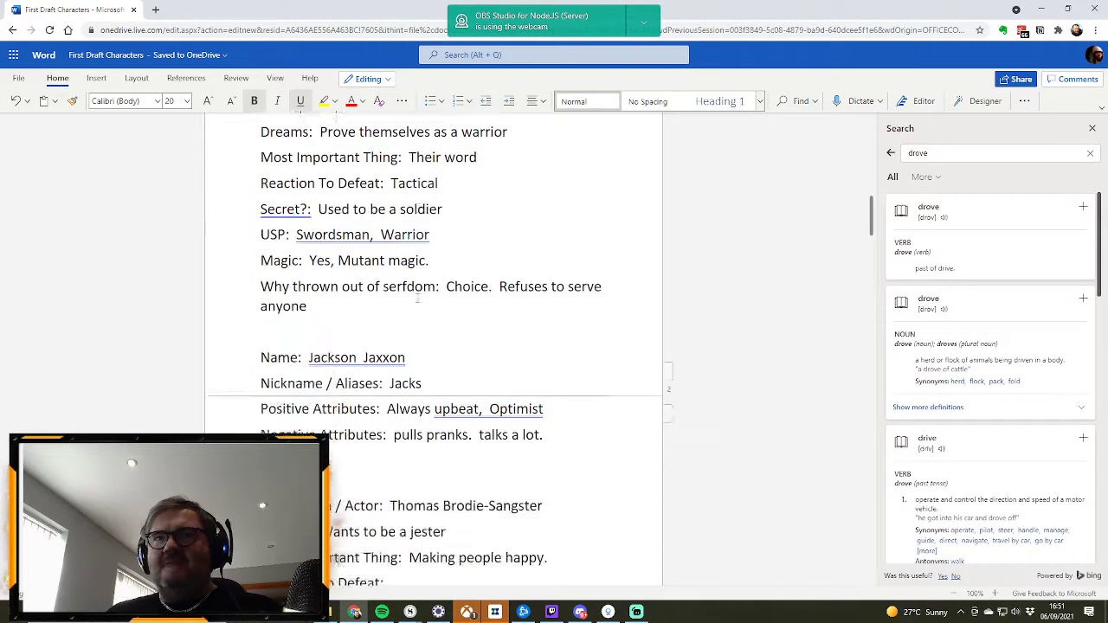
{"action": "scroll", "coordinate": [417, 297], "scroll_direction": "down", "scroll_amount": 5}
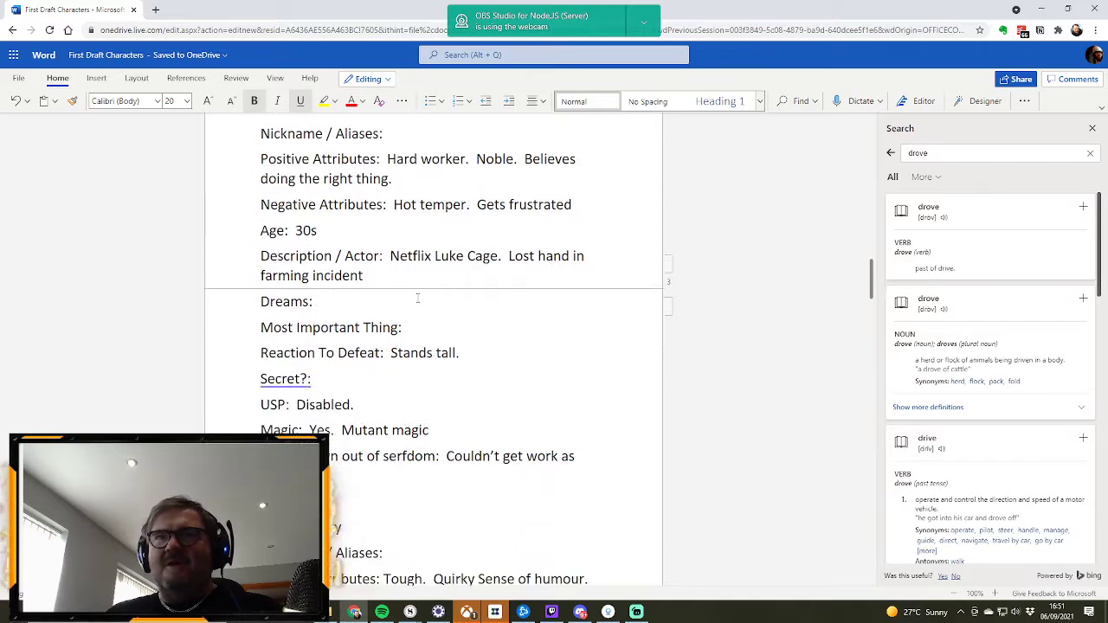
{"action": "scroll", "coordinate": [417, 298], "scroll_direction": "up", "scroll_amount": 18}
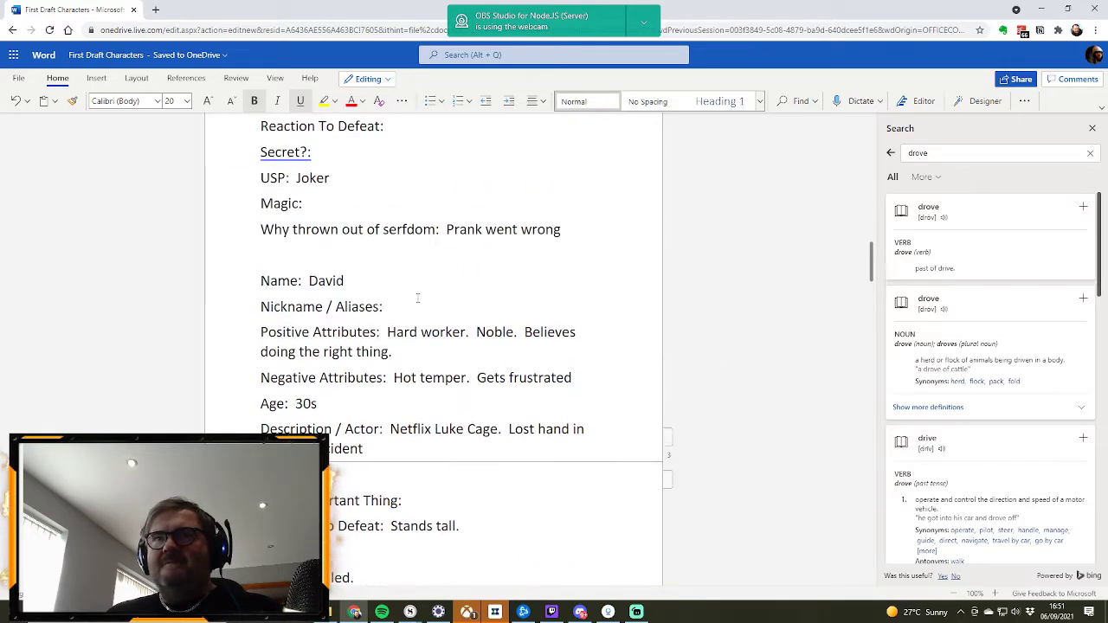
{"action": "scroll", "coordinate": [417, 298], "scroll_direction": "up", "scroll_amount": 7}
{"action": "scroll", "coordinate": [414, 296], "scroll_direction": "down", "scroll_amount": 5}
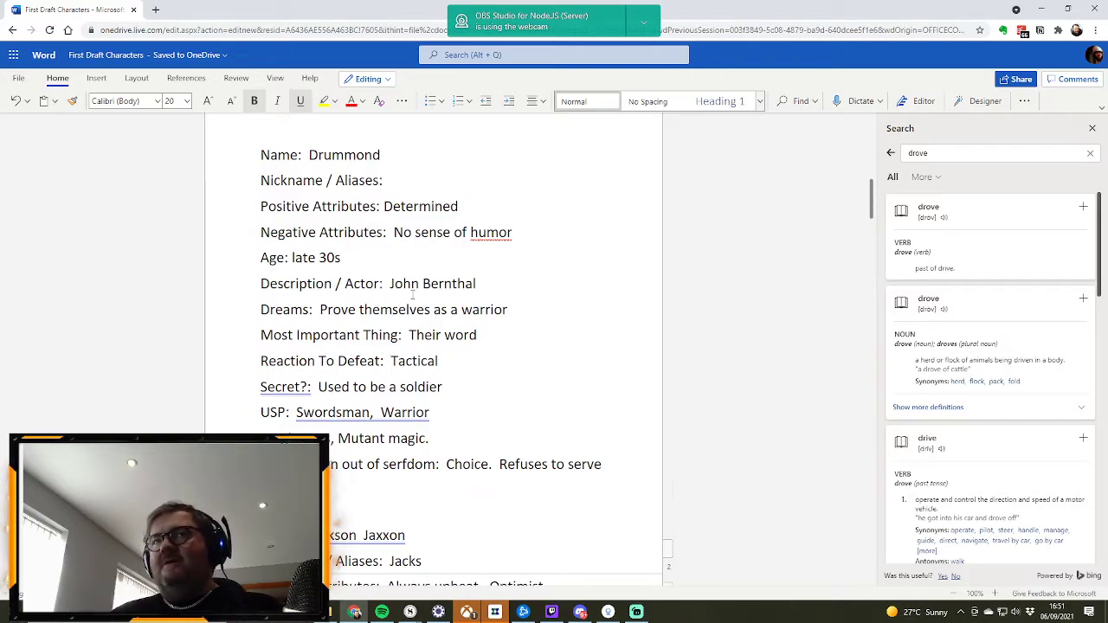
{"action": "scroll", "coordinate": [377, 232], "scroll_direction": "down", "scroll_amount": 9}
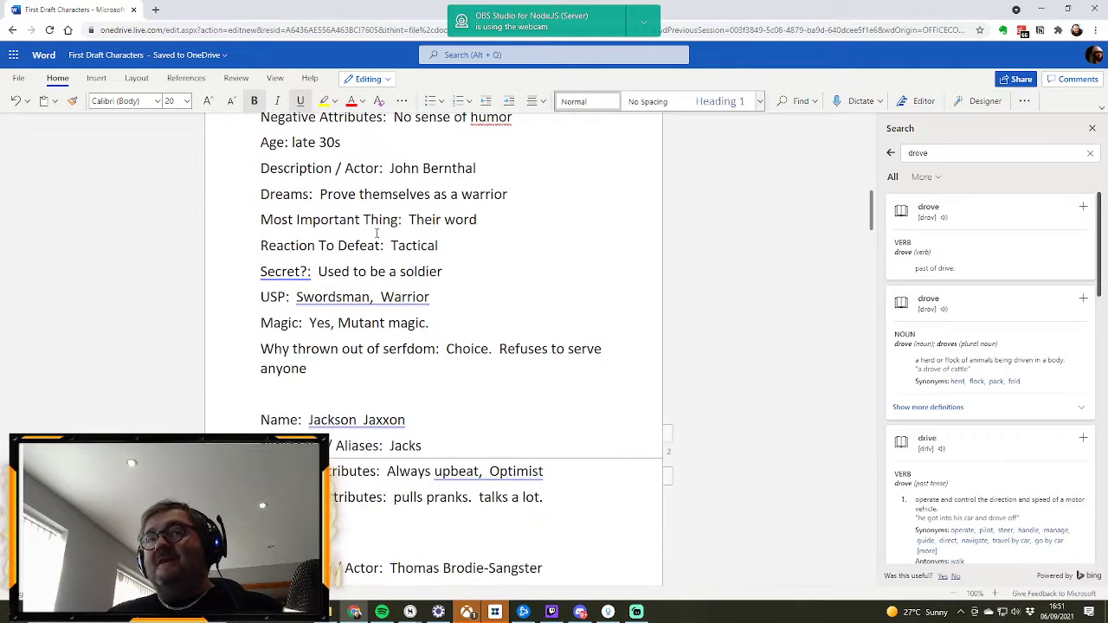
{"action": "scroll", "coordinate": [377, 232], "scroll_direction": "down", "scroll_amount": 8}
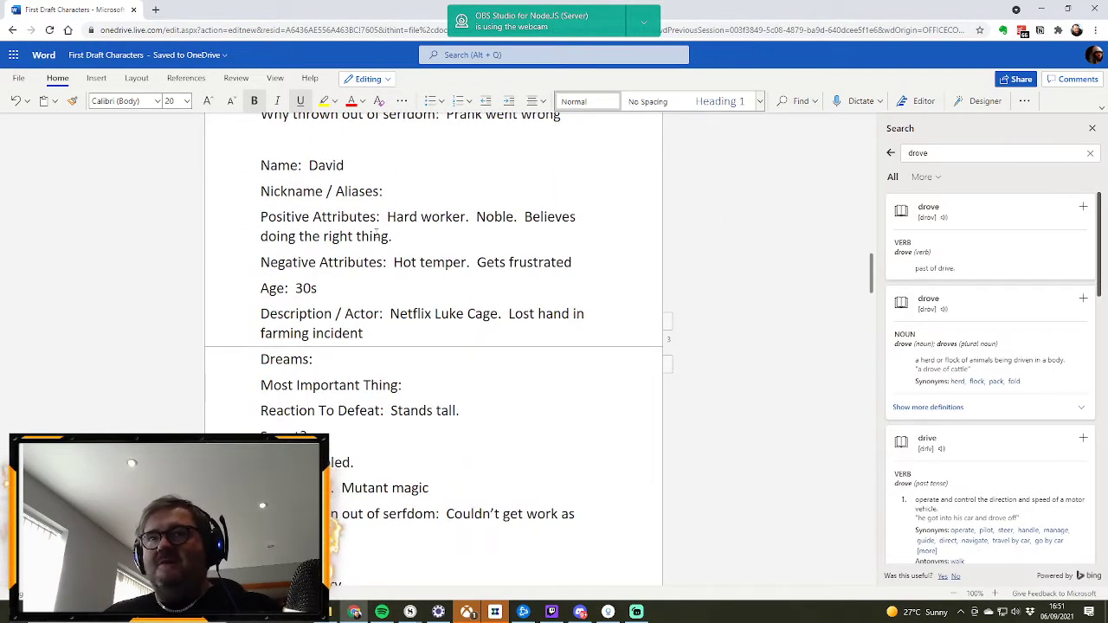
{"action": "scroll", "coordinate": [377, 232], "scroll_direction": "down", "scroll_amount": 3}
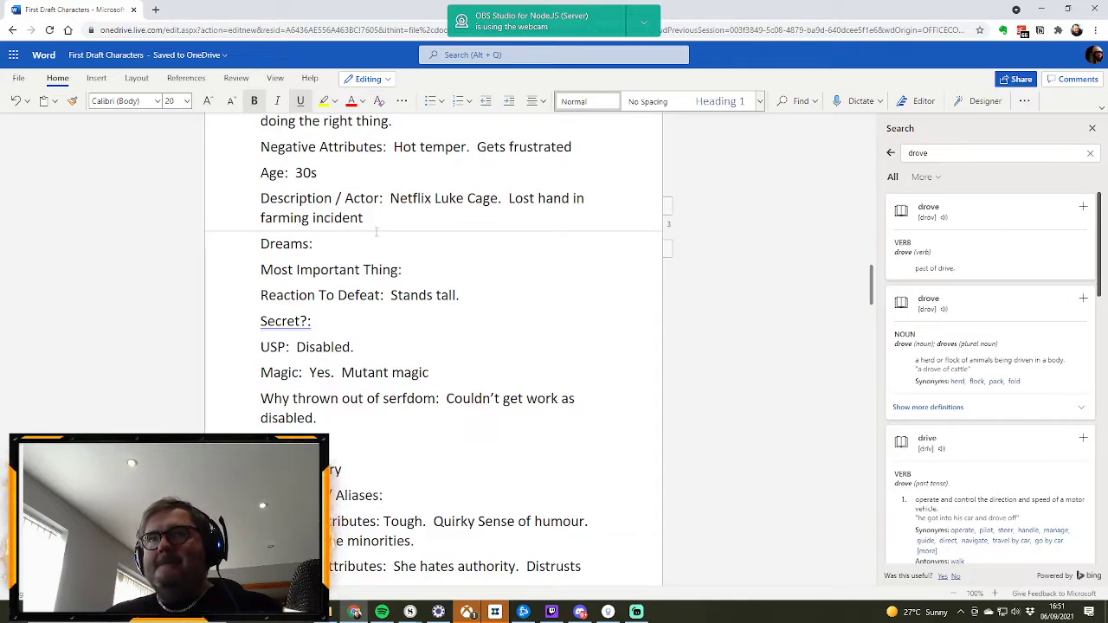
{"action": "scroll", "coordinate": [376, 232], "scroll_direction": "up", "scroll_amount": 13}
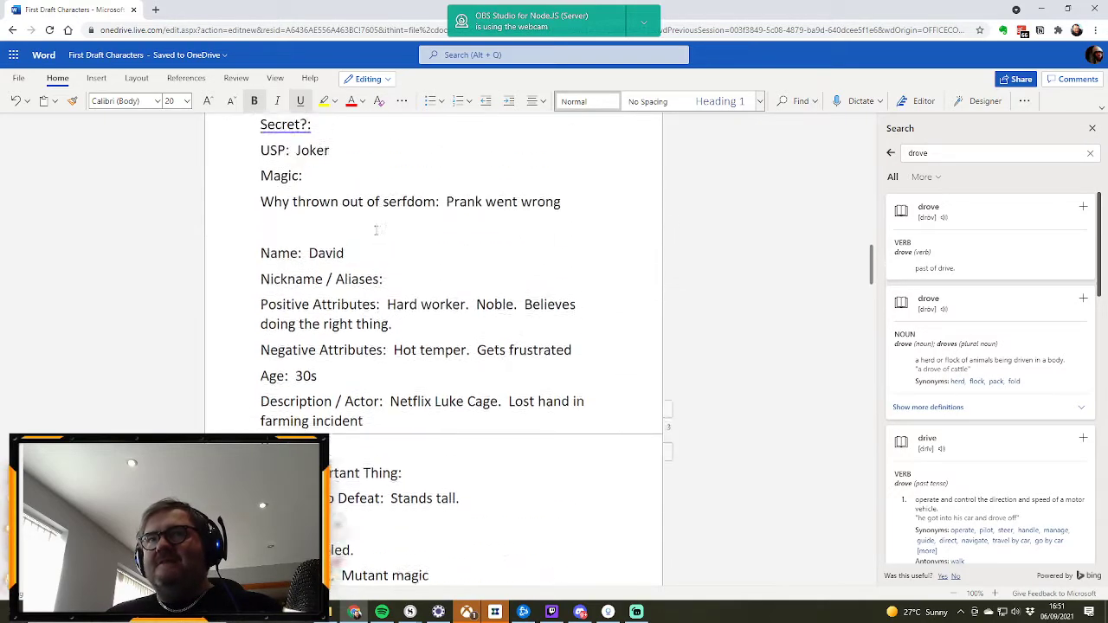
{"action": "scroll", "coordinate": [377, 232], "scroll_direction": "up", "scroll_amount": 7}
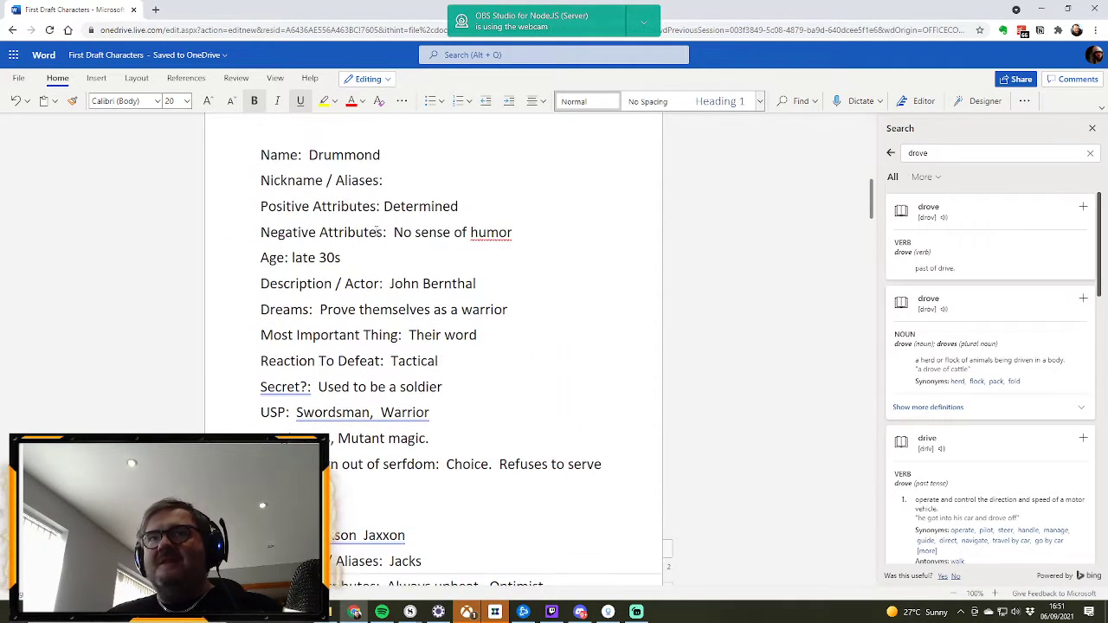
{"action": "scroll", "coordinate": [376, 232], "scroll_direction": "down", "scroll_amount": 4}
{"action": "scroll", "coordinate": [377, 232], "scroll_direction": "up", "scroll_amount": 4}
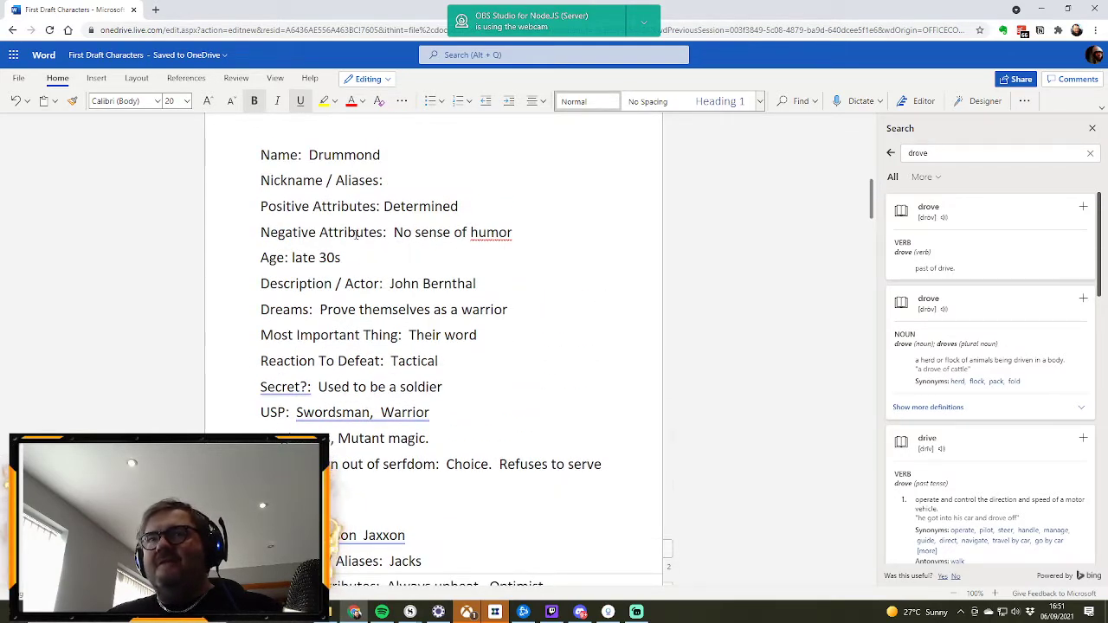
{"action": "scroll", "coordinate": [357, 234], "scroll_direction": "down", "scroll_amount": 4}
{"action": "scroll", "coordinate": [358, 234], "scroll_direction": "up", "scroll_amount": 6}
{"action": "scroll", "coordinate": [364, 235], "scroll_direction": "down", "scroll_amount": 8}
{"action": "scroll", "coordinate": [373, 237], "scroll_direction": "down", "scroll_amount": 10}
{"action": "scroll", "coordinate": [372, 237], "scroll_direction": "up", "scroll_amount": 15}
{"action": "scroll", "coordinate": [372, 237], "scroll_direction": "up", "scroll_amount": 3}
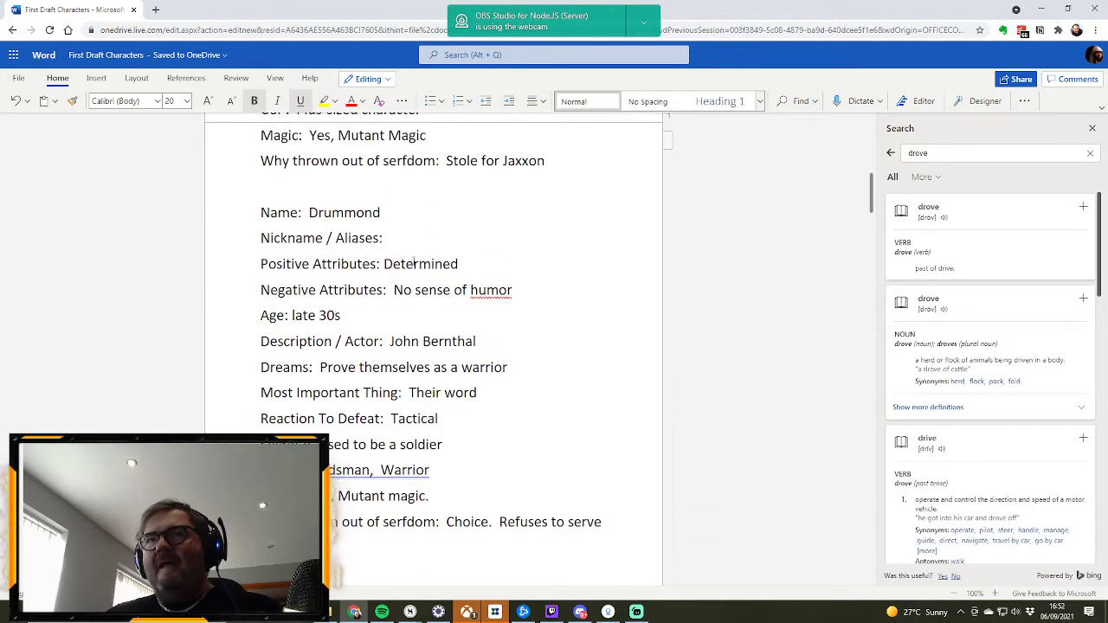
{"action": "scroll", "coordinate": [414, 264], "scroll_direction": "down", "scroll_amount": 9}
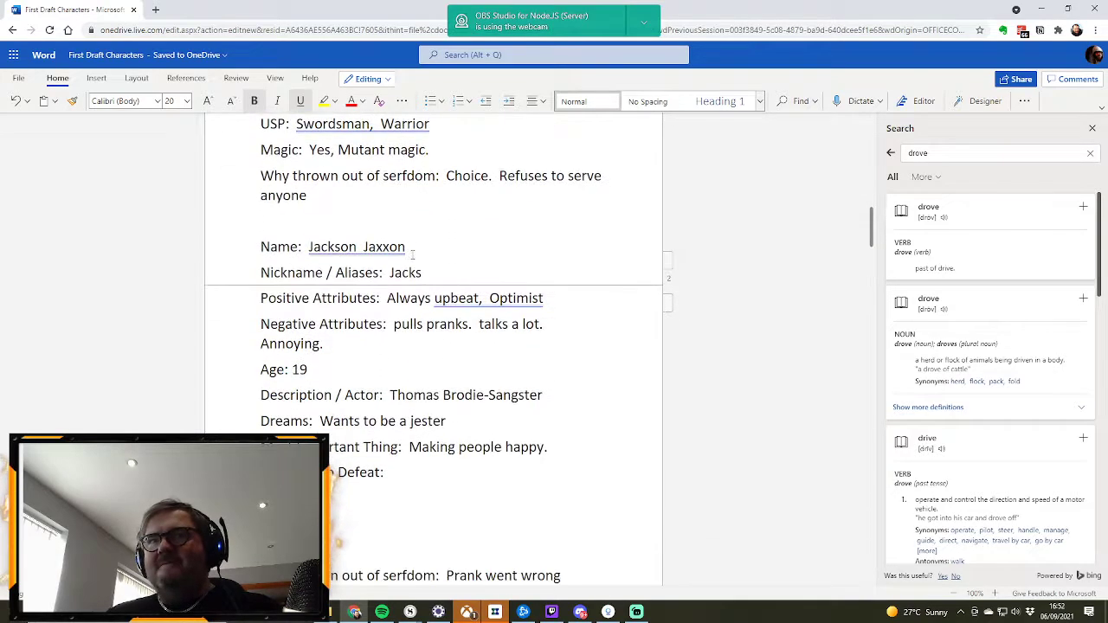
{"action": "scroll", "coordinate": [412, 248], "scroll_direction": "down", "scroll_amount": 2}
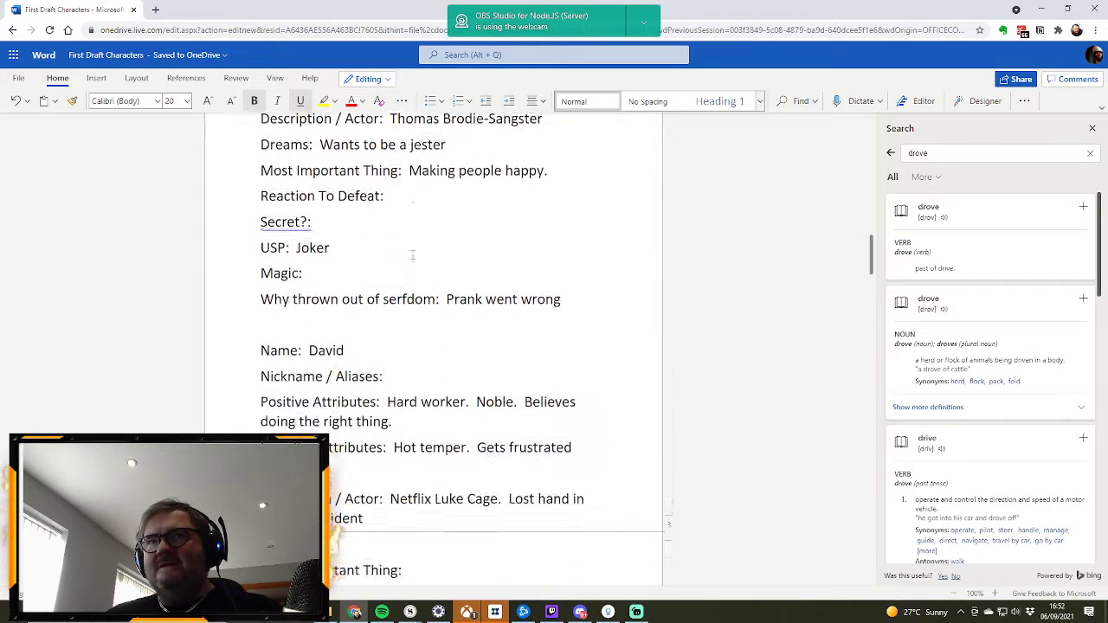
{"action": "scroll", "coordinate": [412, 251], "scroll_direction": "up", "scroll_amount": 2}
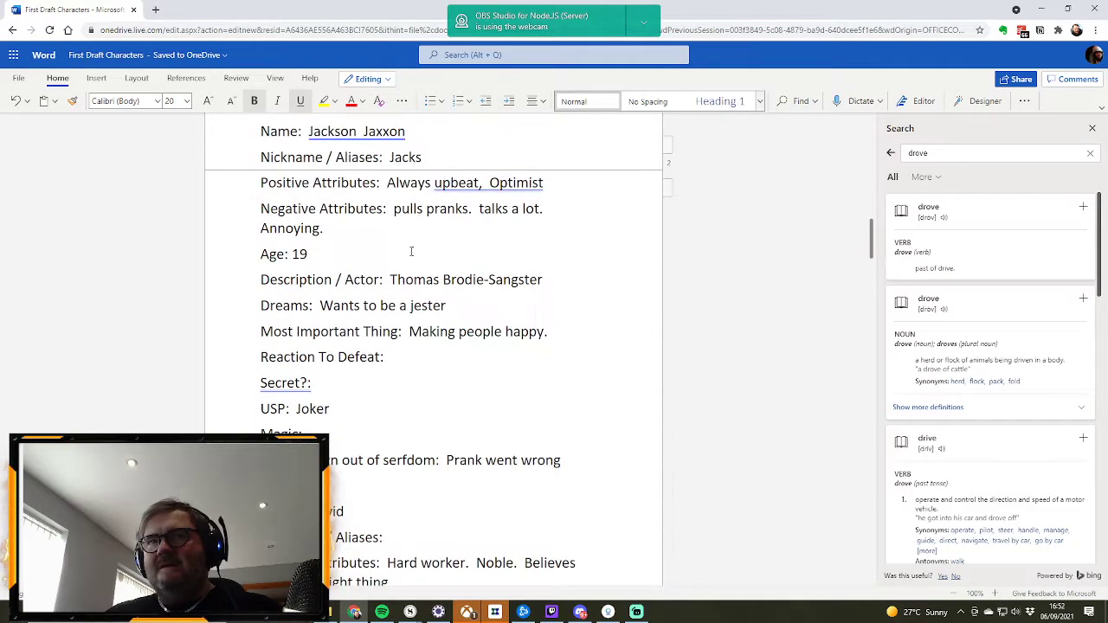
{"action": "scroll", "coordinate": [412, 251], "scroll_direction": "up", "scroll_amount": 2}
{"action": "scroll", "coordinate": [412, 251], "scroll_direction": "up", "scroll_amount": 3}
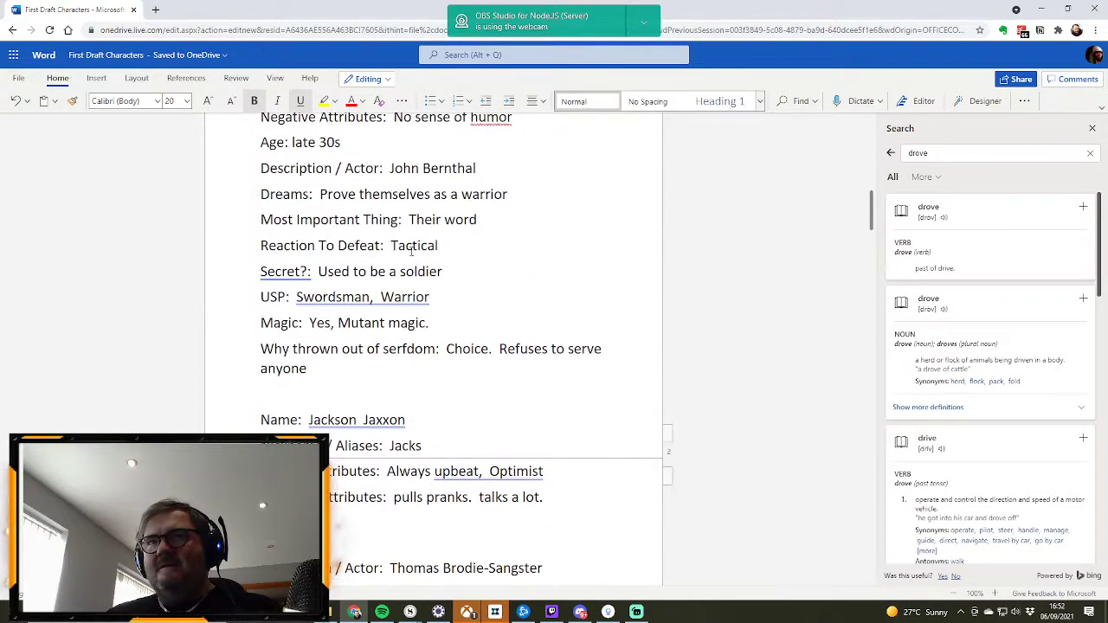
{"action": "scroll", "coordinate": [412, 251], "scroll_direction": "up", "scroll_amount": 1}
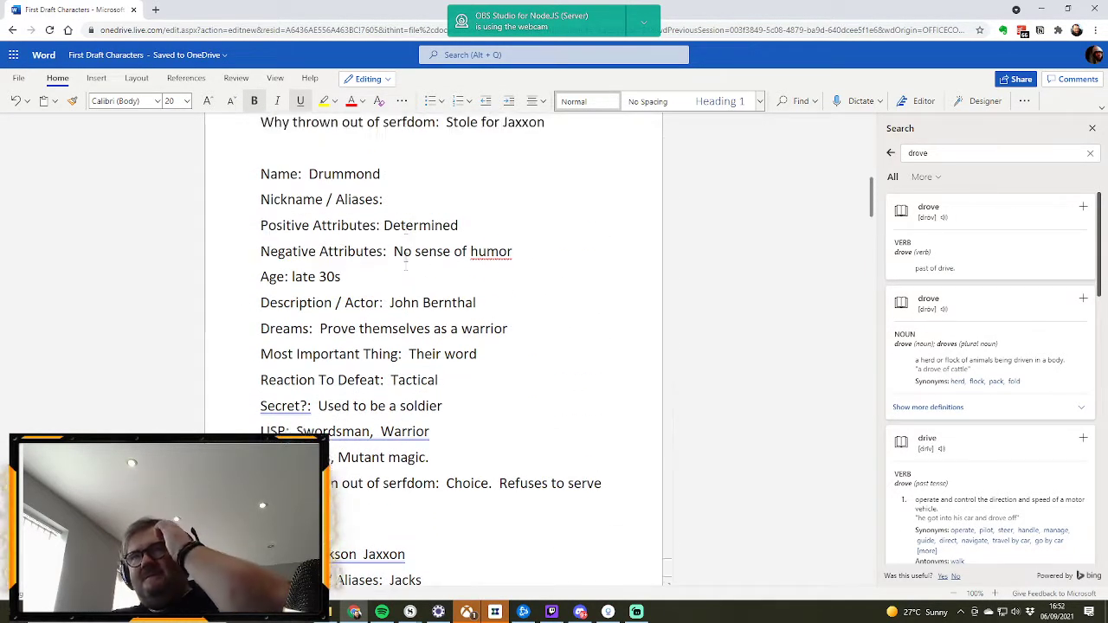
{"action": "scroll", "coordinate": [406, 255], "scroll_direction": "down", "scroll_amount": 2}
{"action": "scroll", "coordinate": [406, 257], "scroll_direction": "up", "scroll_amount": 2}
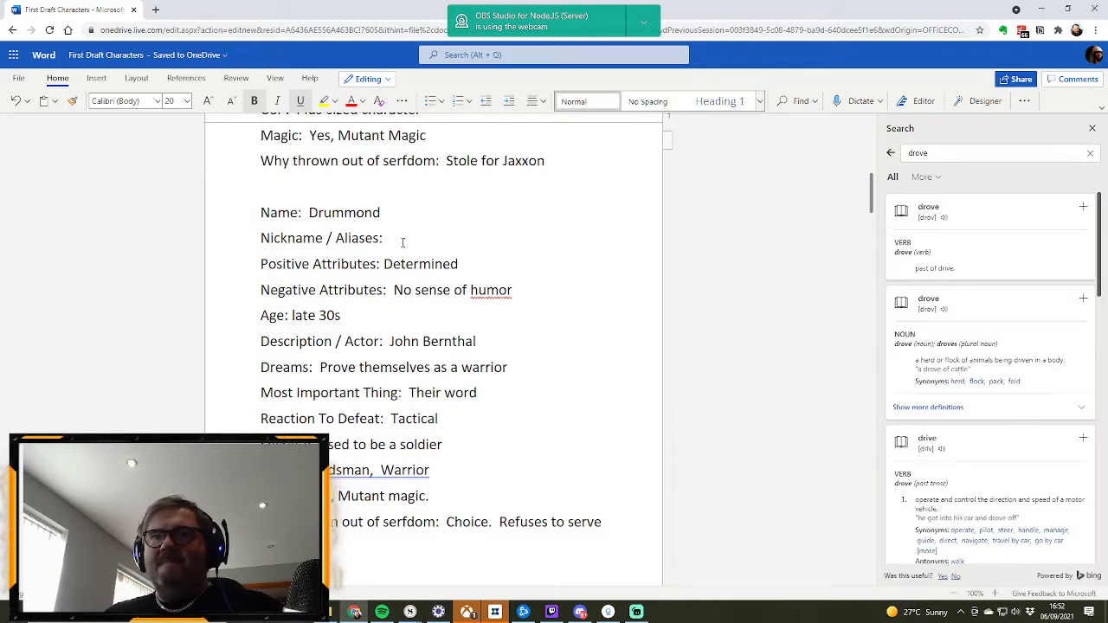
Step: Read through the profiles from Drummond to Mary and back to David, checking each for gaps in dreams, secrets and magic
{"action": "scroll", "coordinate": [399, 238], "scroll_direction": "down", "scroll_amount": 3}
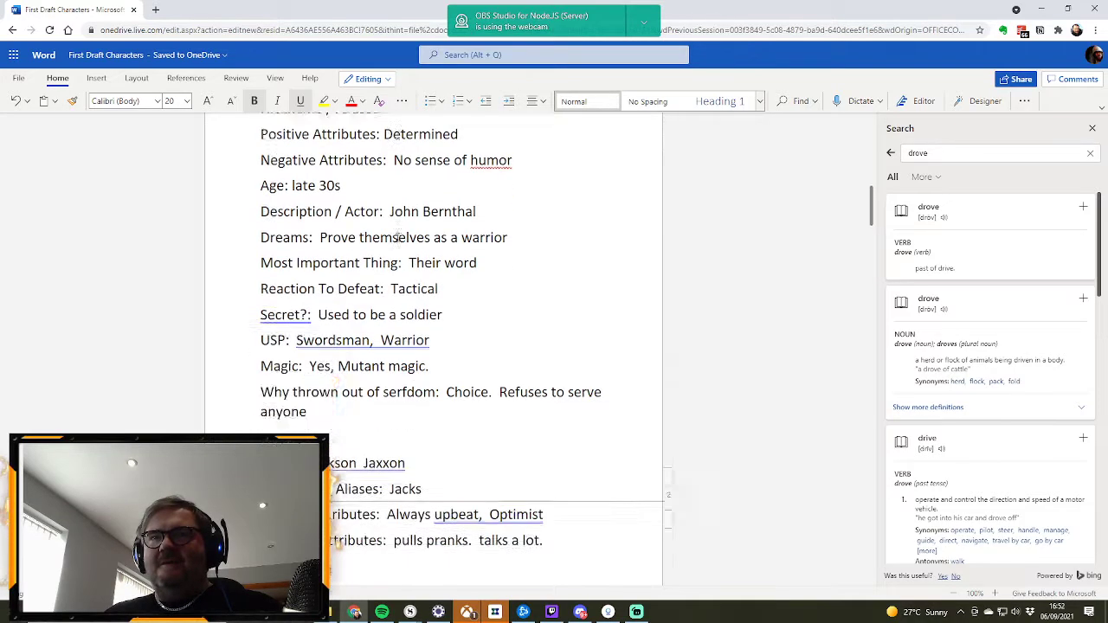
{"action": "scroll", "coordinate": [399, 238], "scroll_direction": "down", "scroll_amount": 2}
{"action": "scroll", "coordinate": [398, 238], "scroll_direction": "up", "scroll_amount": 6}
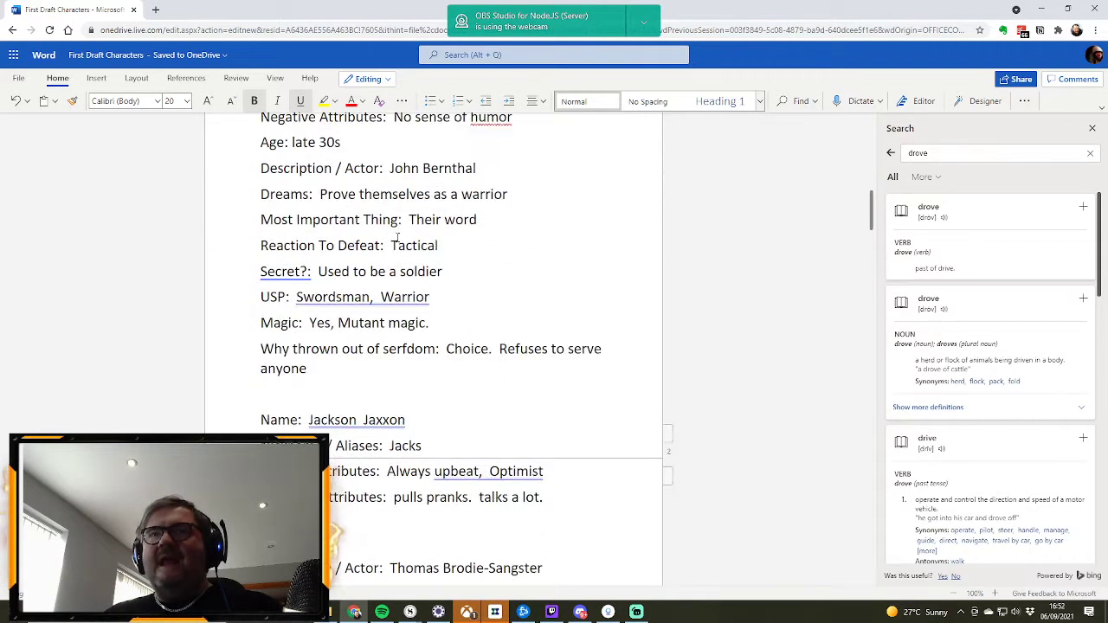
{"action": "scroll", "coordinate": [398, 237], "scroll_direction": "down", "scroll_amount": 7}
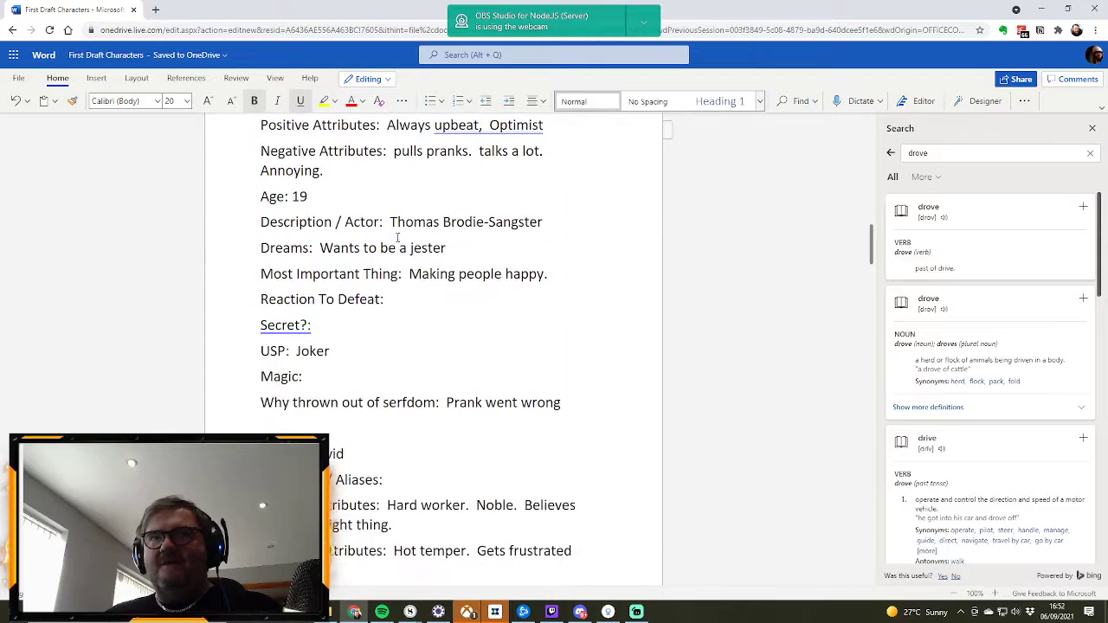
{"action": "scroll", "coordinate": [397, 237], "scroll_direction": "down", "scroll_amount": 1}
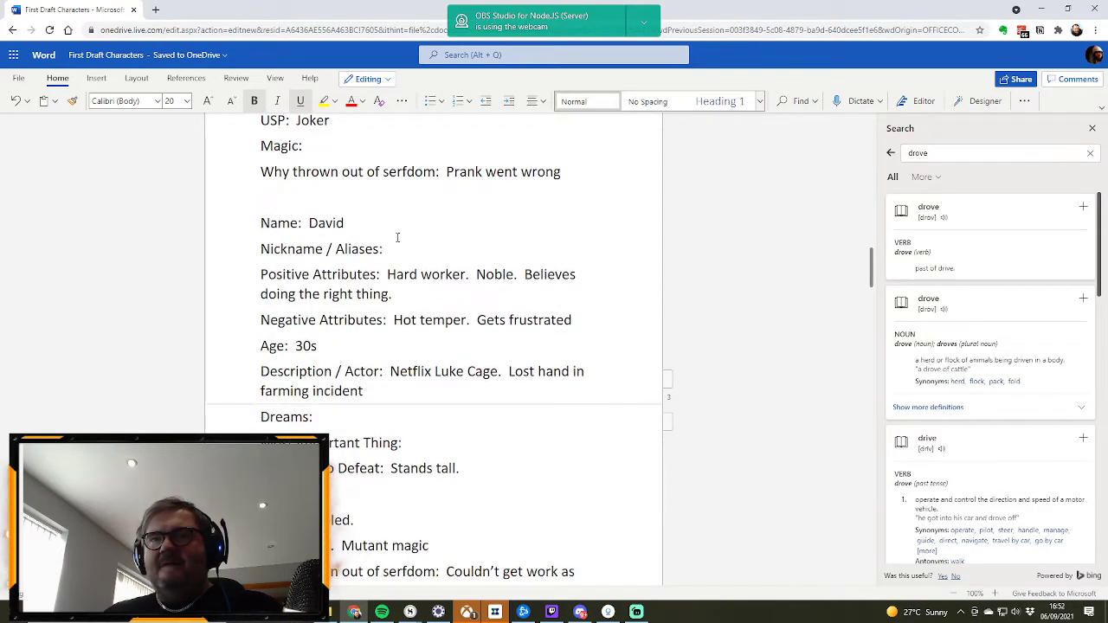
{"action": "scroll", "coordinate": [397, 237], "scroll_direction": "down", "scroll_amount": 2}
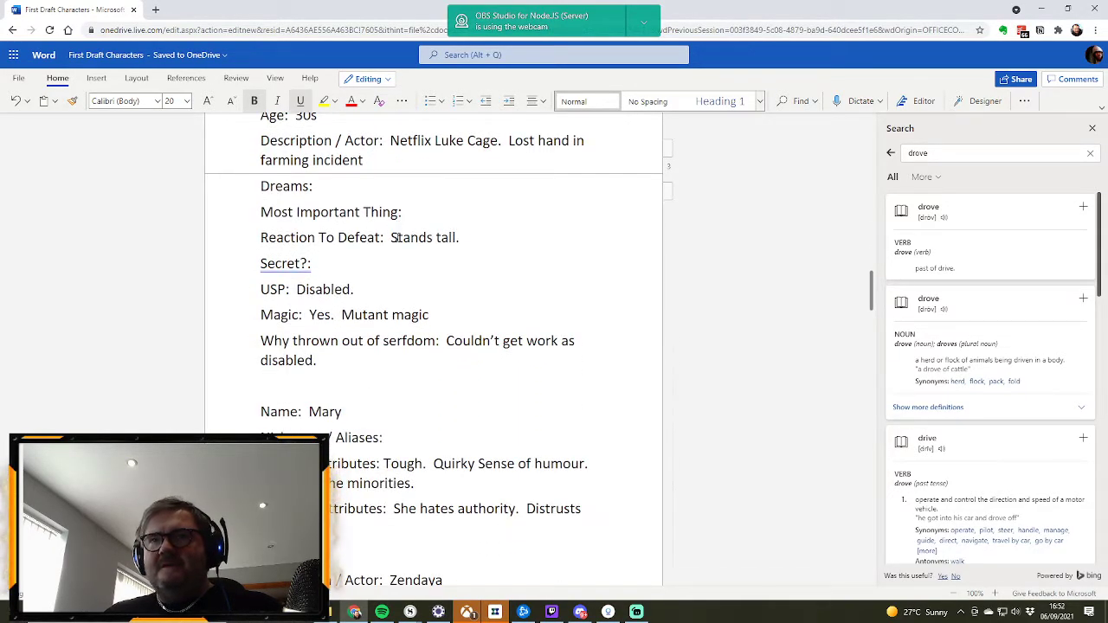
{"action": "scroll", "coordinate": [397, 237], "scroll_direction": "down", "scroll_amount": 4}
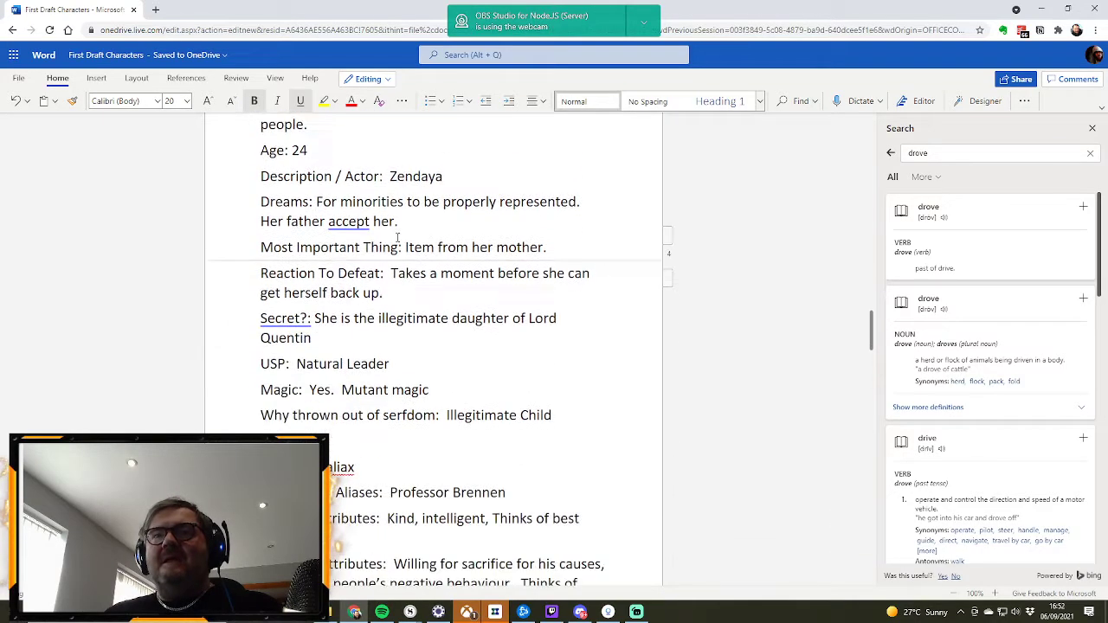
{"action": "scroll", "coordinate": [398, 237], "scroll_direction": "up", "scroll_amount": 1}
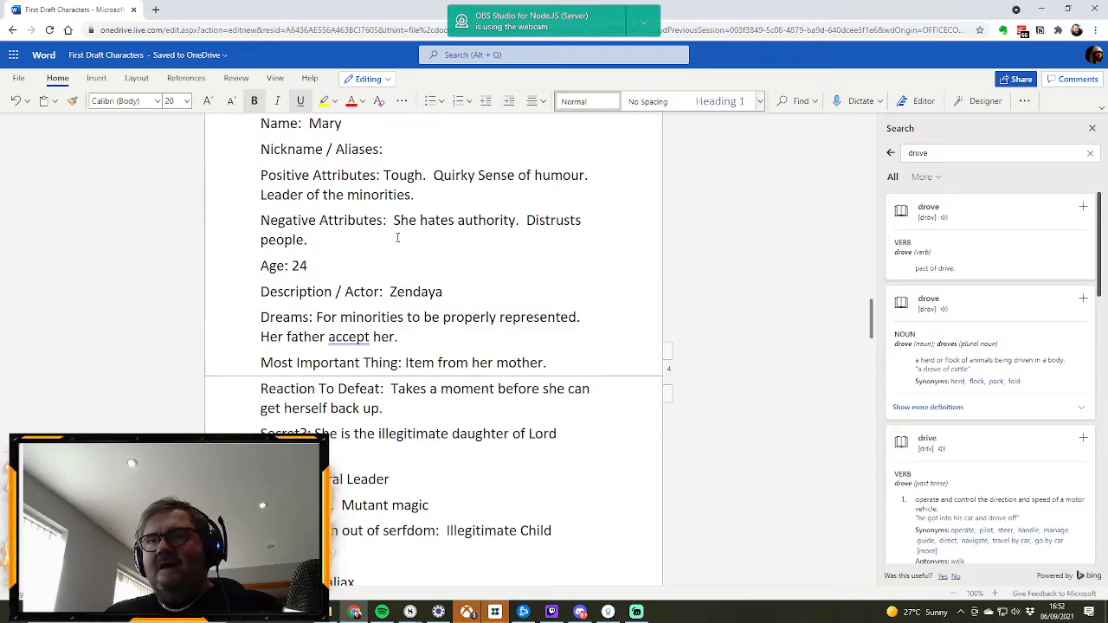
{"action": "scroll", "coordinate": [397, 237], "scroll_direction": "up", "scroll_amount": 3}
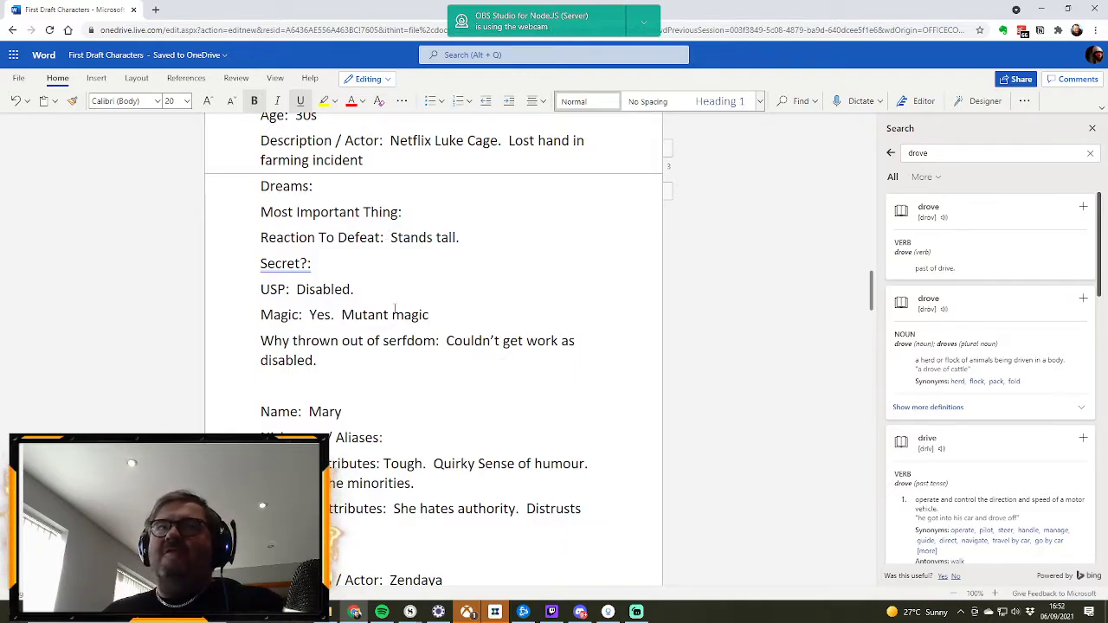
{"action": "scroll", "coordinate": [400, 313], "scroll_direction": "up", "scroll_amount": 1}
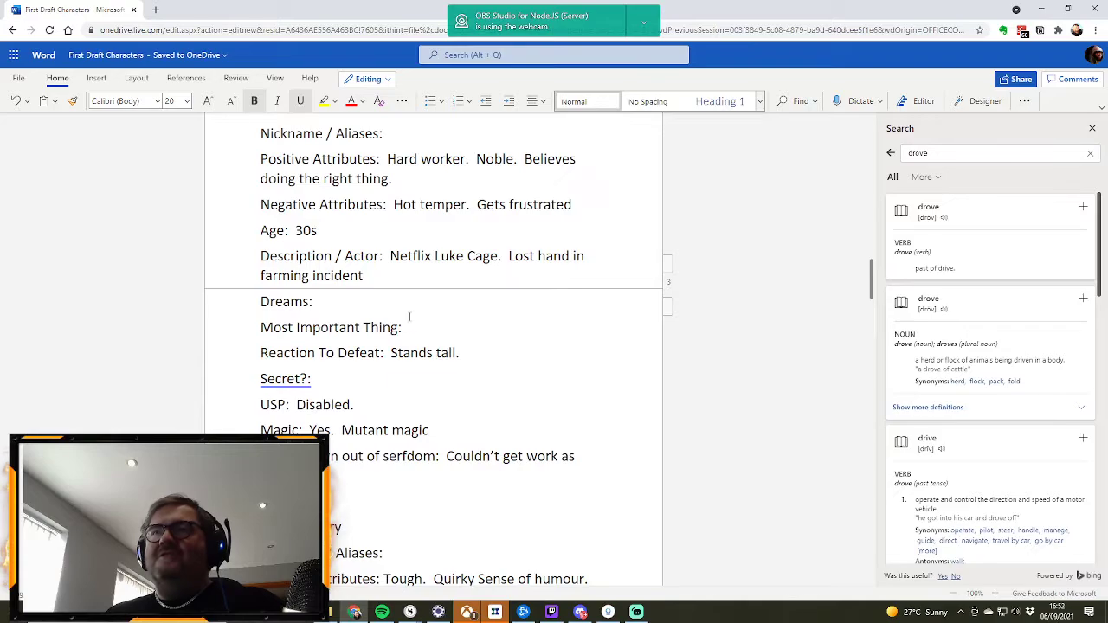
{"action": "scroll", "coordinate": [409, 315], "scroll_direction": "up", "scroll_amount": 2}
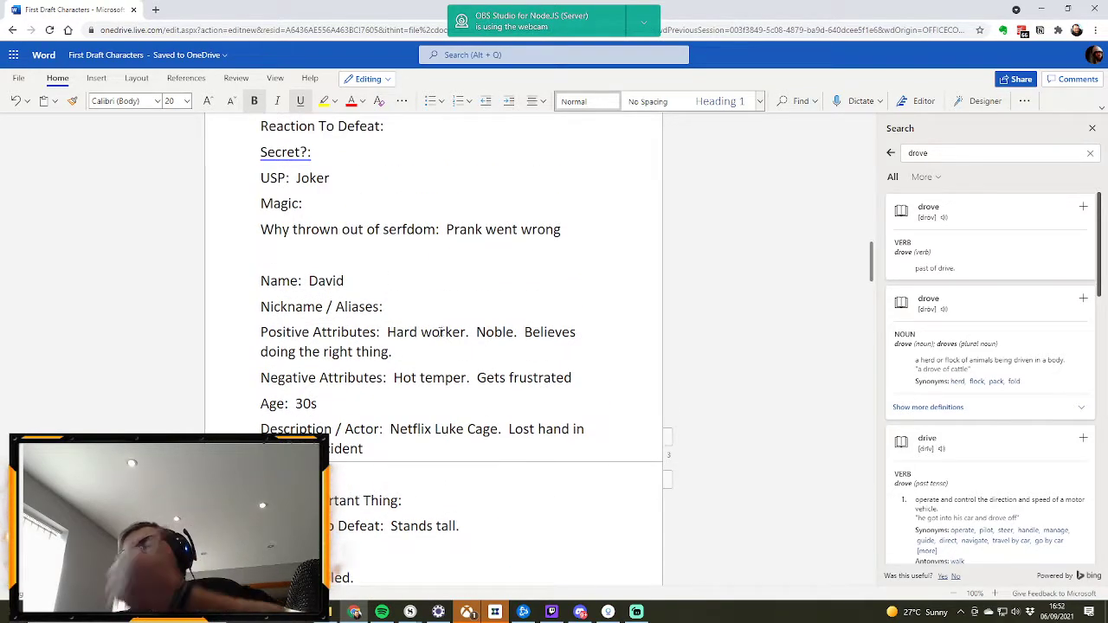
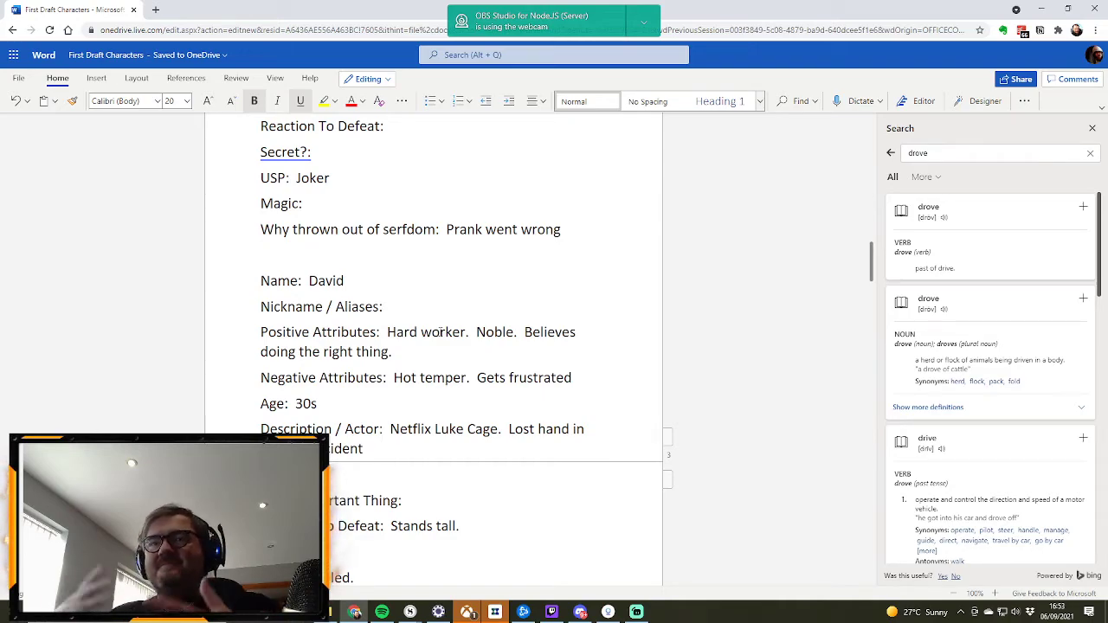
Step: Review the character profiles from David through Mary and Ugaliax to Lord Quentin
{"action": "scroll", "coordinate": [510, 281], "scroll_direction": "down", "scroll_amount": 5}
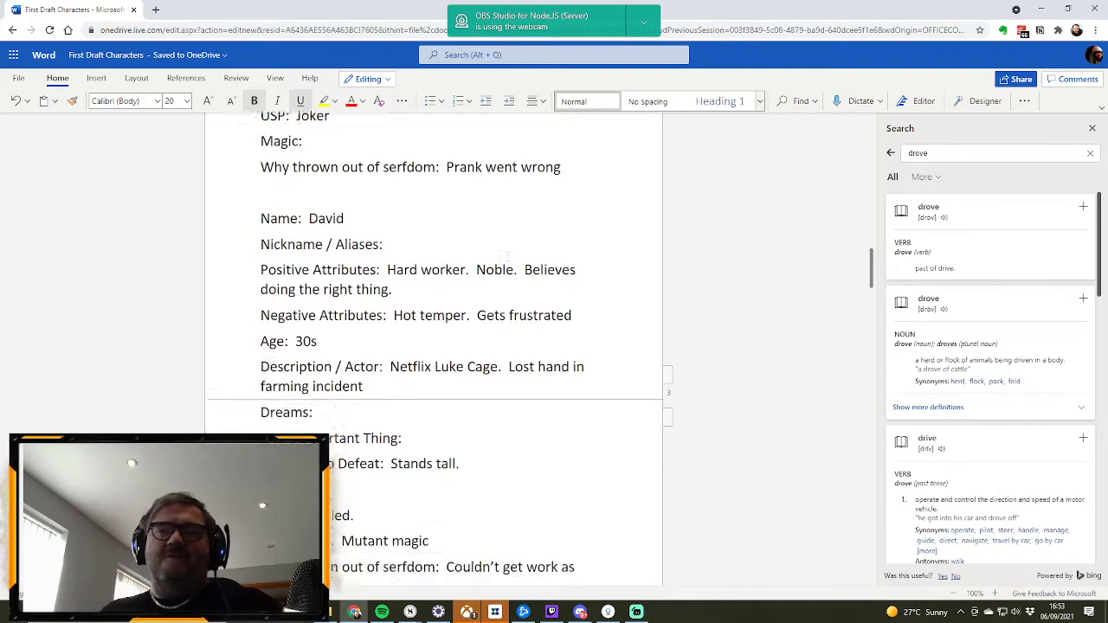
{"action": "scroll", "coordinate": [510, 281], "scroll_direction": "down", "scroll_amount": 3}
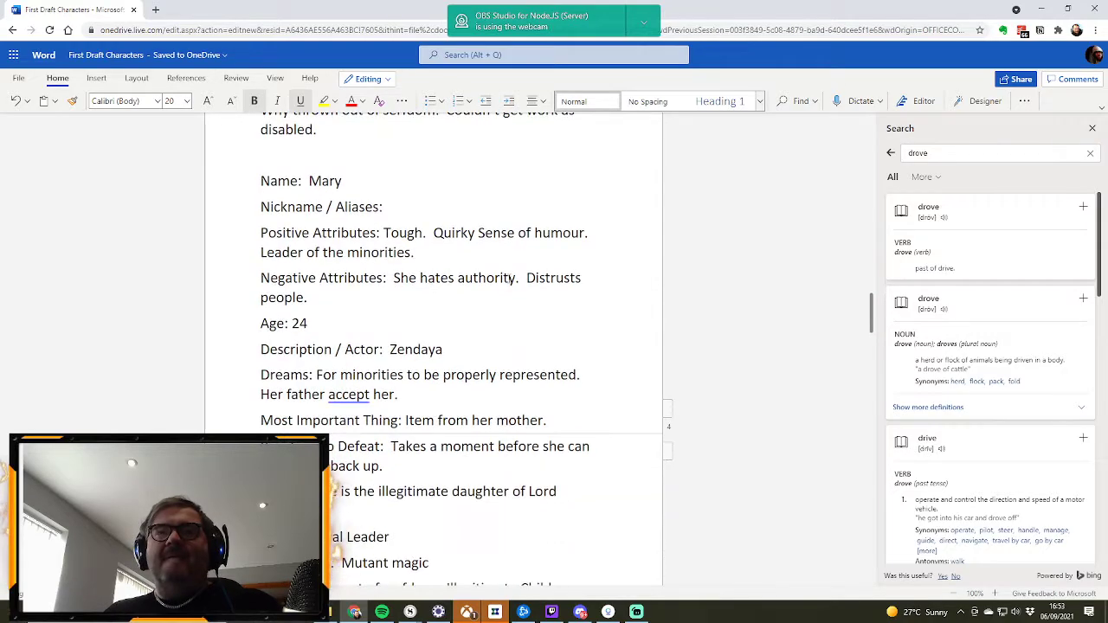
{"action": "scroll", "coordinate": [498, 270], "scroll_direction": "down", "scroll_amount": 5}
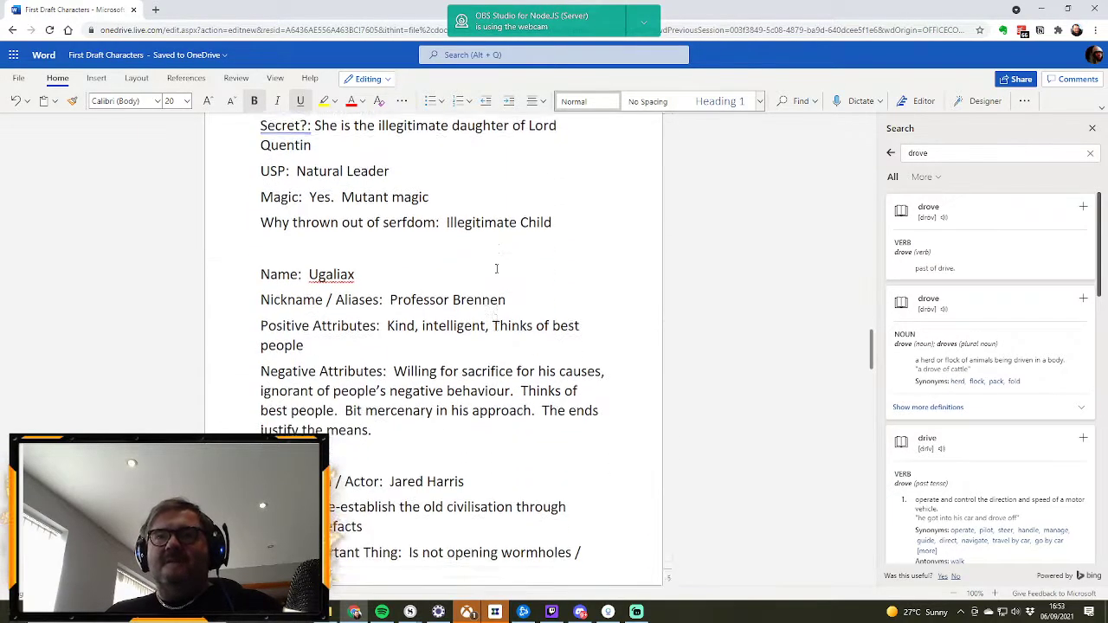
{"action": "scroll", "coordinate": [490, 292], "scroll_direction": "up", "scroll_amount": 7}
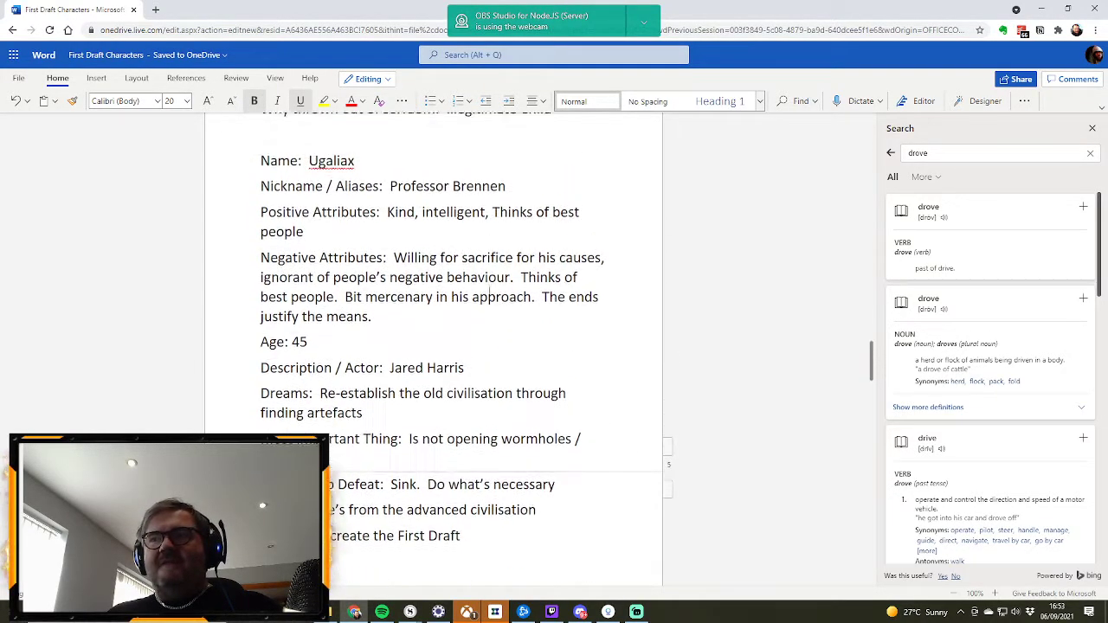
{"action": "scroll", "coordinate": [489, 290], "scroll_direction": "up", "scroll_amount": 6}
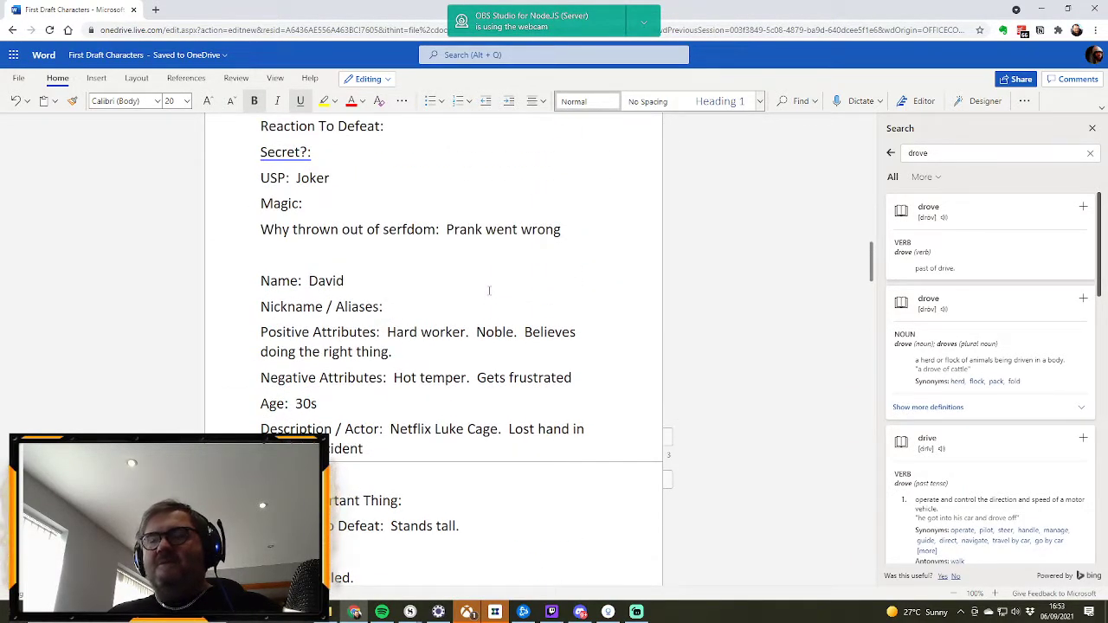
{"action": "scroll", "coordinate": [489, 291], "scroll_direction": "down", "scroll_amount": 6}
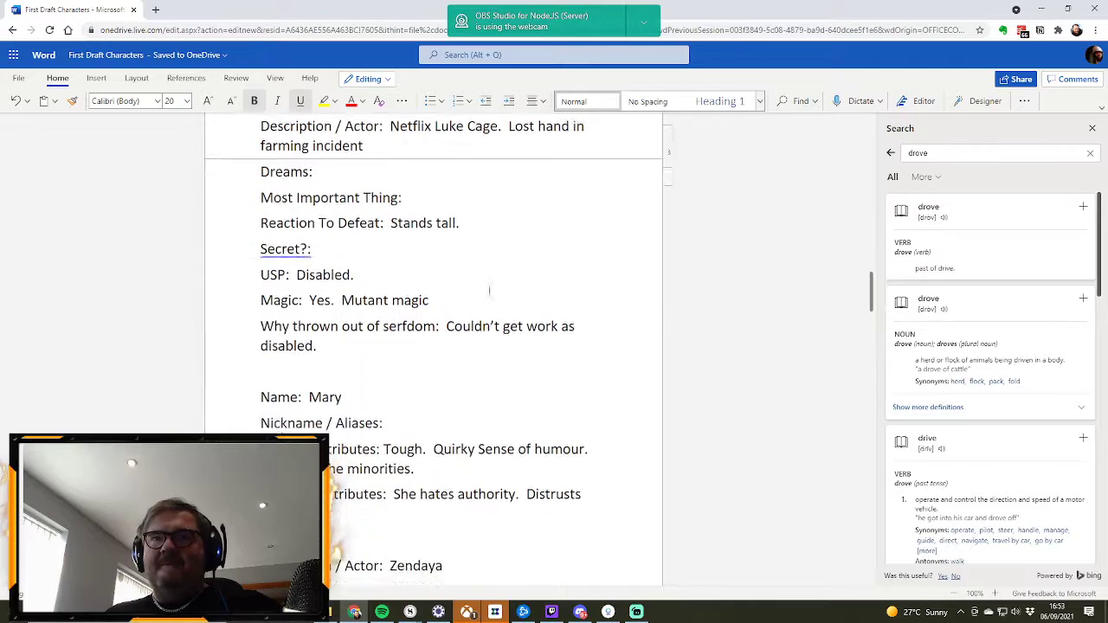
{"action": "scroll", "coordinate": [489, 291], "scroll_direction": "down", "scroll_amount": 2}
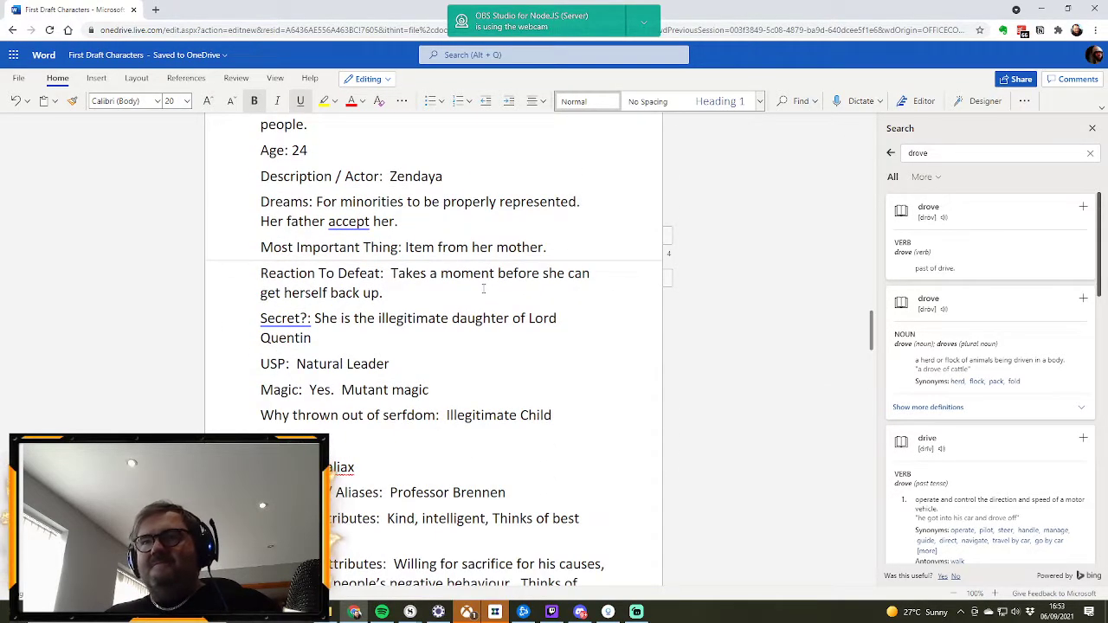
{"action": "scroll", "coordinate": [483, 288], "scroll_direction": "down", "scroll_amount": 2}
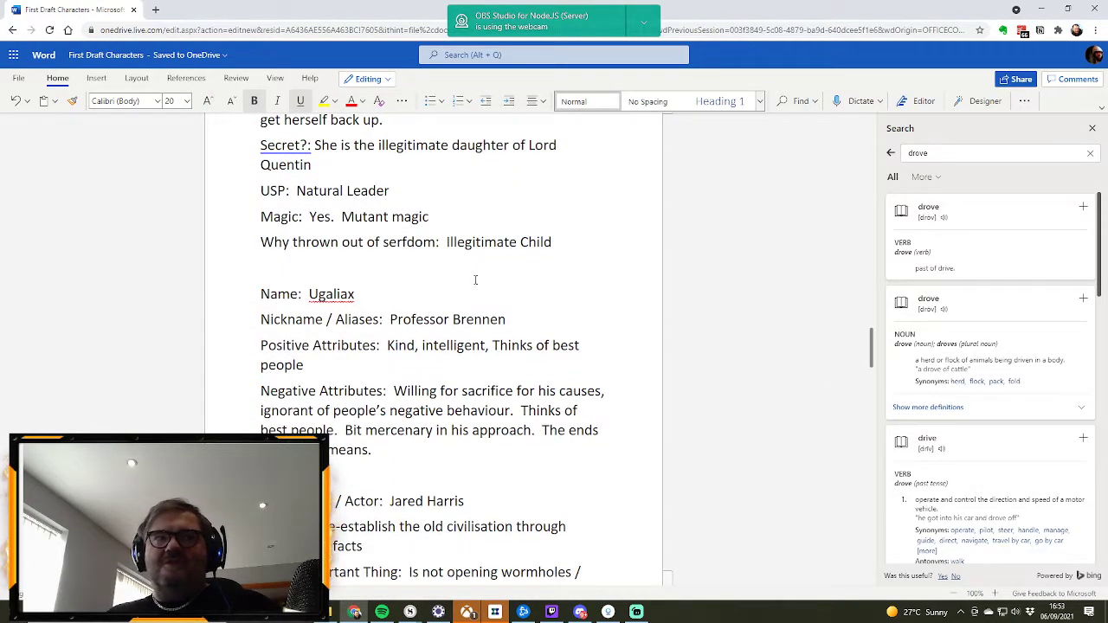
{"action": "scroll", "coordinate": [475, 280], "scroll_direction": "down", "scroll_amount": 5}
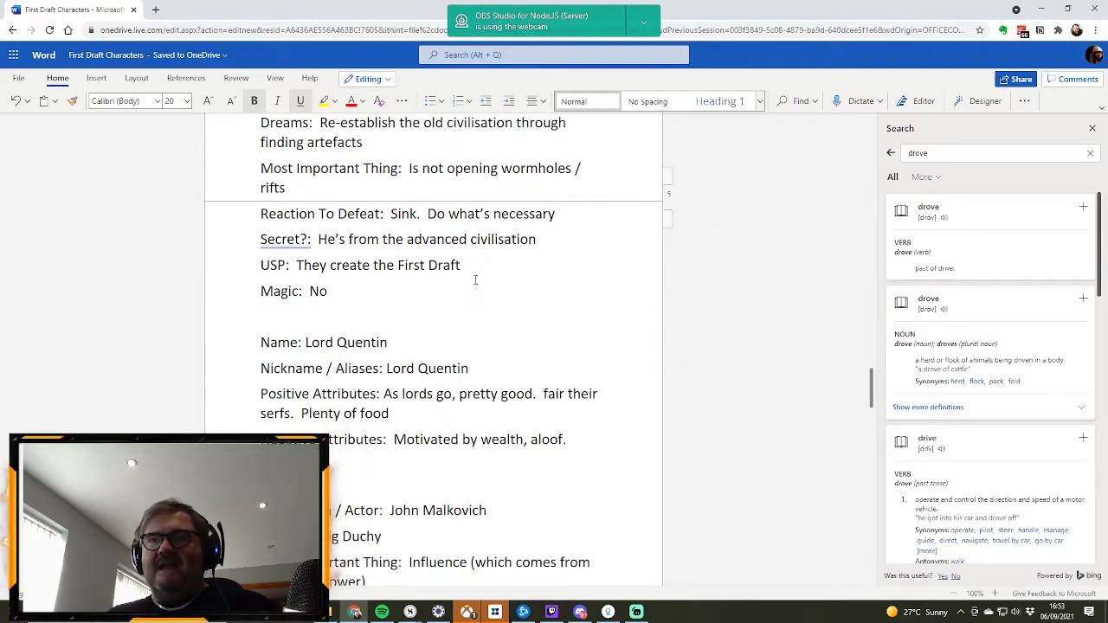
{"action": "scroll", "coordinate": [475, 280], "scroll_direction": "down", "scroll_amount": 2}
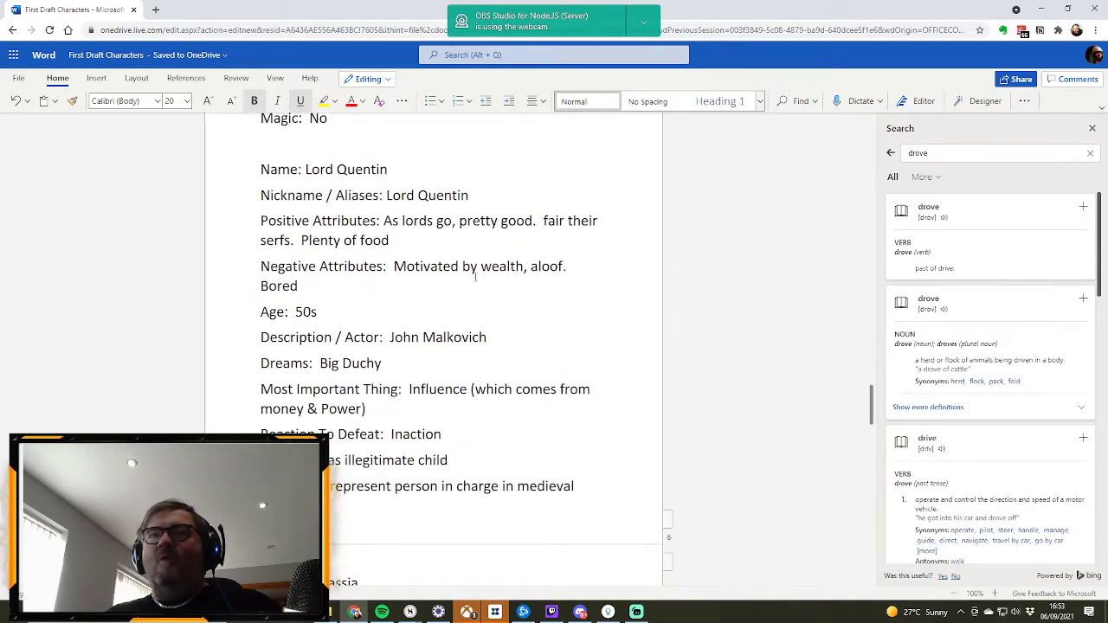
Step: Re-read David's and Mary's profiles, comparing their attributes, dreams, secrets and reasons for being thrown out of serfdom
{"action": "scroll", "coordinate": [475, 277], "scroll_direction": "up", "scroll_amount": 8}
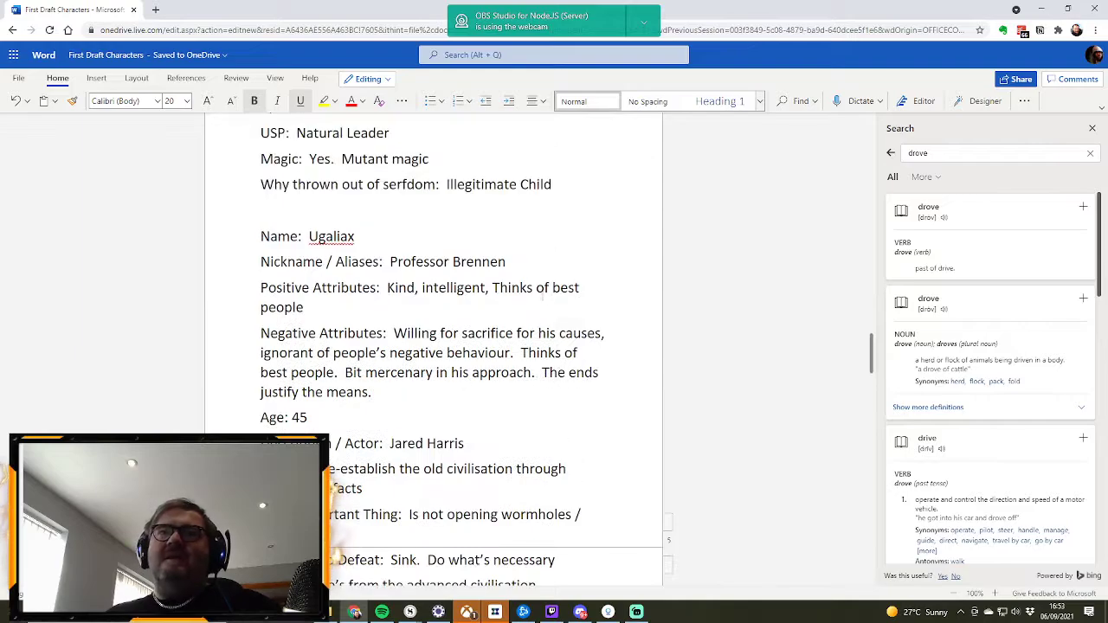
{"action": "scroll", "coordinate": [539, 292], "scroll_direction": "up", "scroll_amount": 2}
{"action": "scroll", "coordinate": [529, 288], "scroll_direction": "up", "scroll_amount": 5}
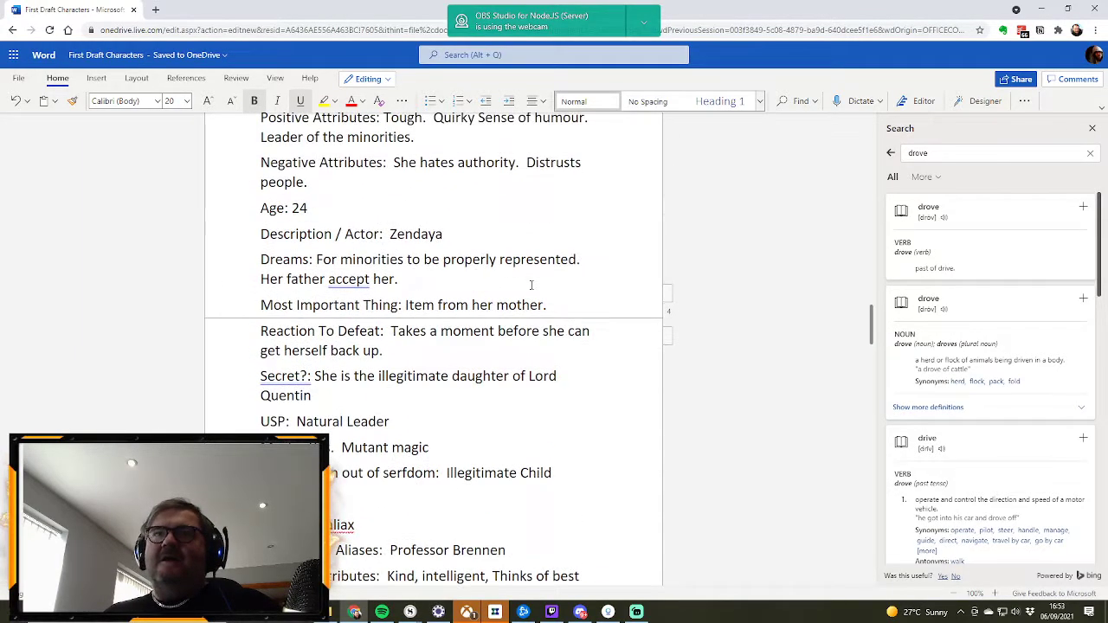
{"action": "scroll", "coordinate": [529, 287], "scroll_direction": "up", "scroll_amount": 5}
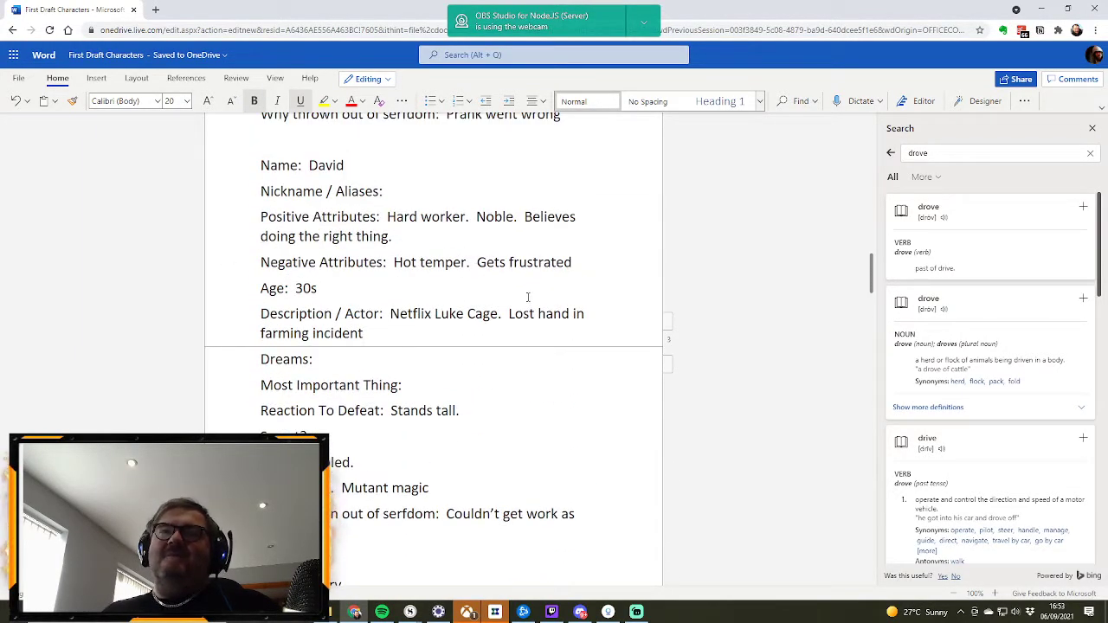
{"action": "scroll", "coordinate": [529, 303], "scroll_direction": "up", "scroll_amount": 2}
{"action": "scroll", "coordinate": [441, 291], "scroll_direction": "down", "scroll_amount": 4}
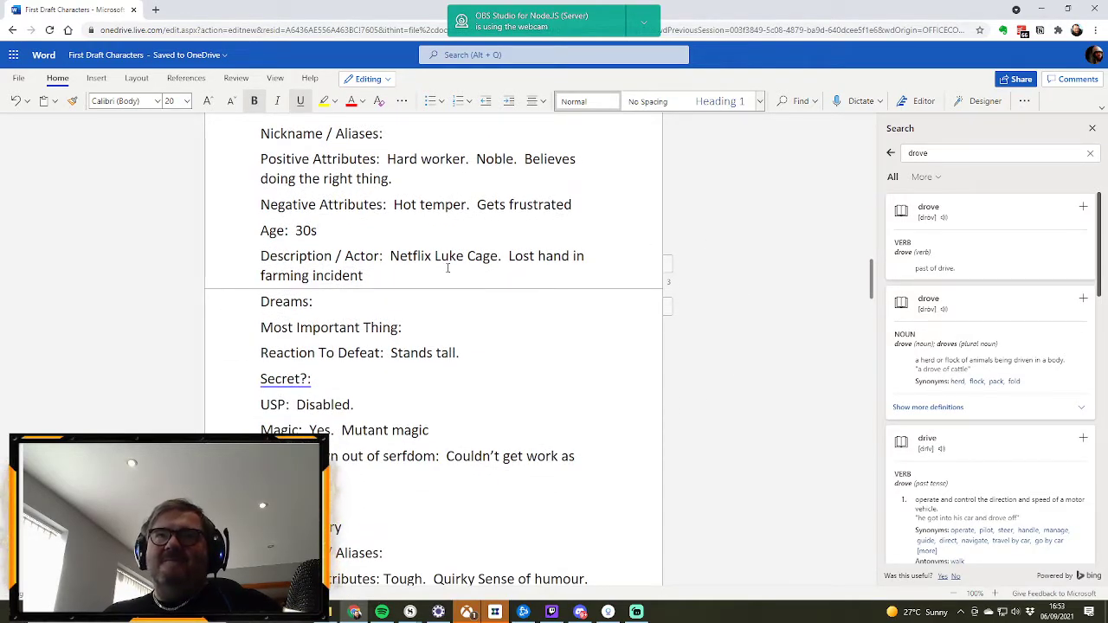
{"action": "scroll", "coordinate": [447, 268], "scroll_direction": "down", "scroll_amount": 3}
{"action": "scroll", "coordinate": [450, 276], "scroll_direction": "down", "scroll_amount": 4}
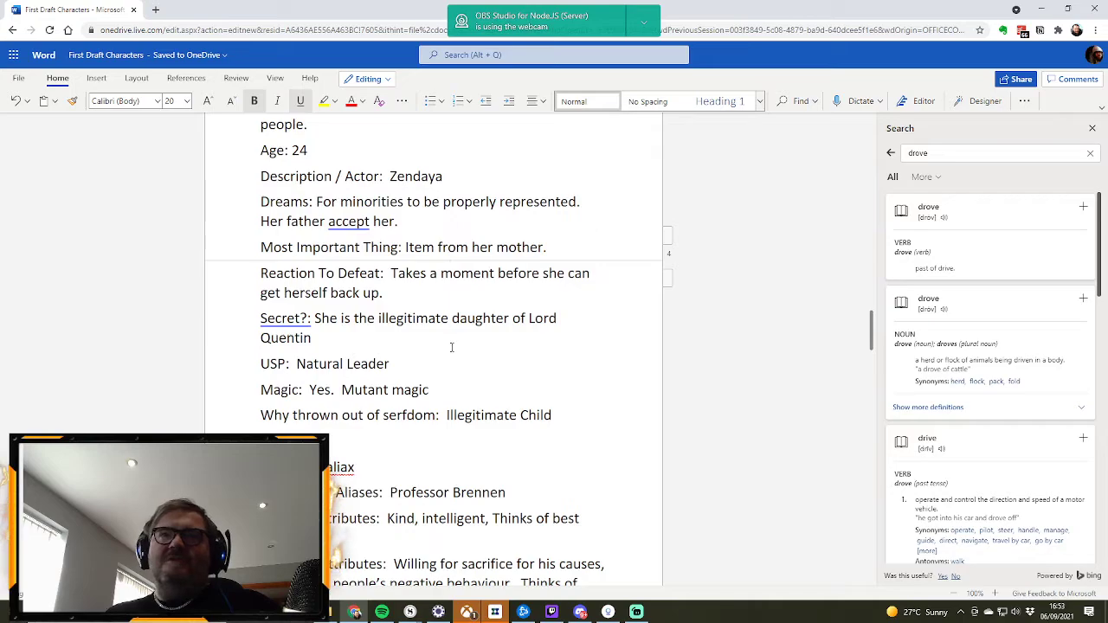
{"action": "scroll", "coordinate": [451, 343], "scroll_direction": "up", "scroll_amount": 6}
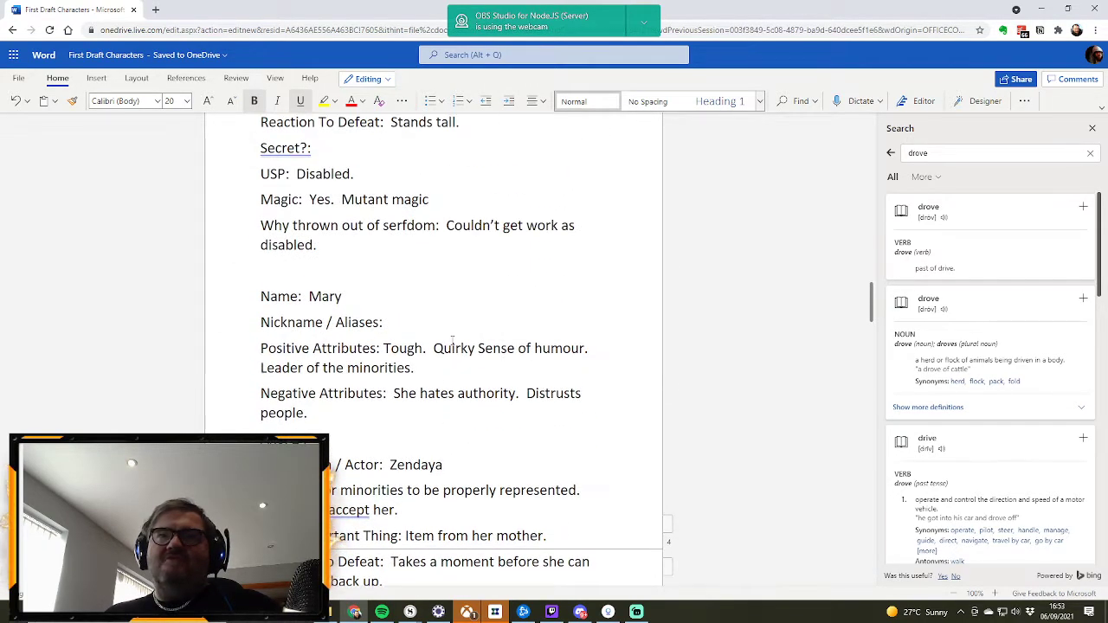
{"action": "scroll", "coordinate": [451, 340], "scroll_direction": "up", "scroll_amount": 7}
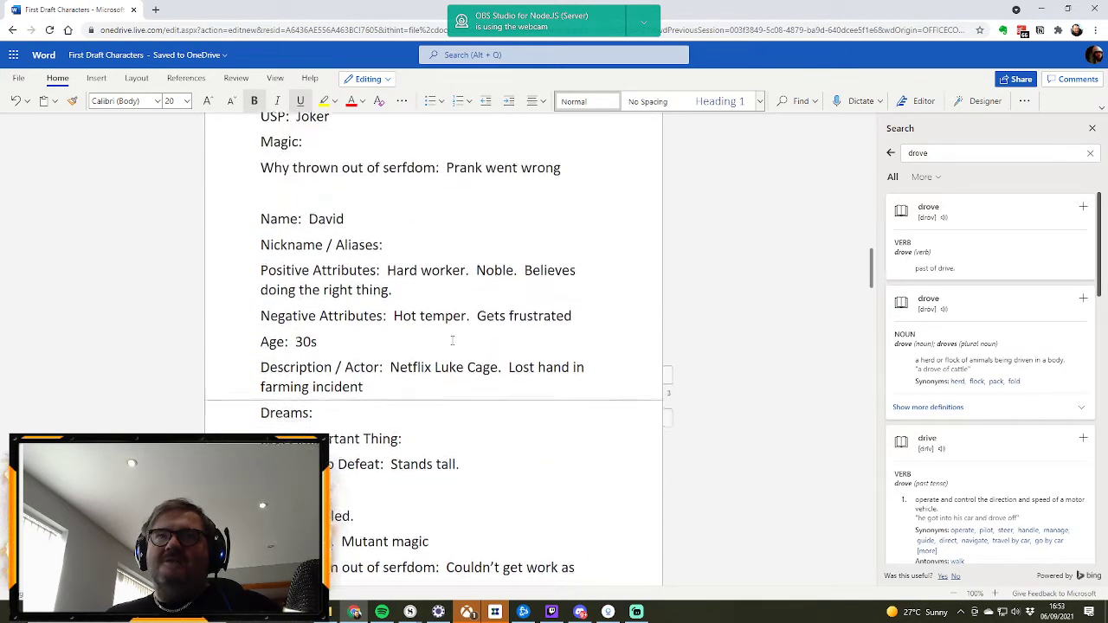
{"action": "scroll", "coordinate": [451, 340], "scroll_direction": "down", "scroll_amount": 2}
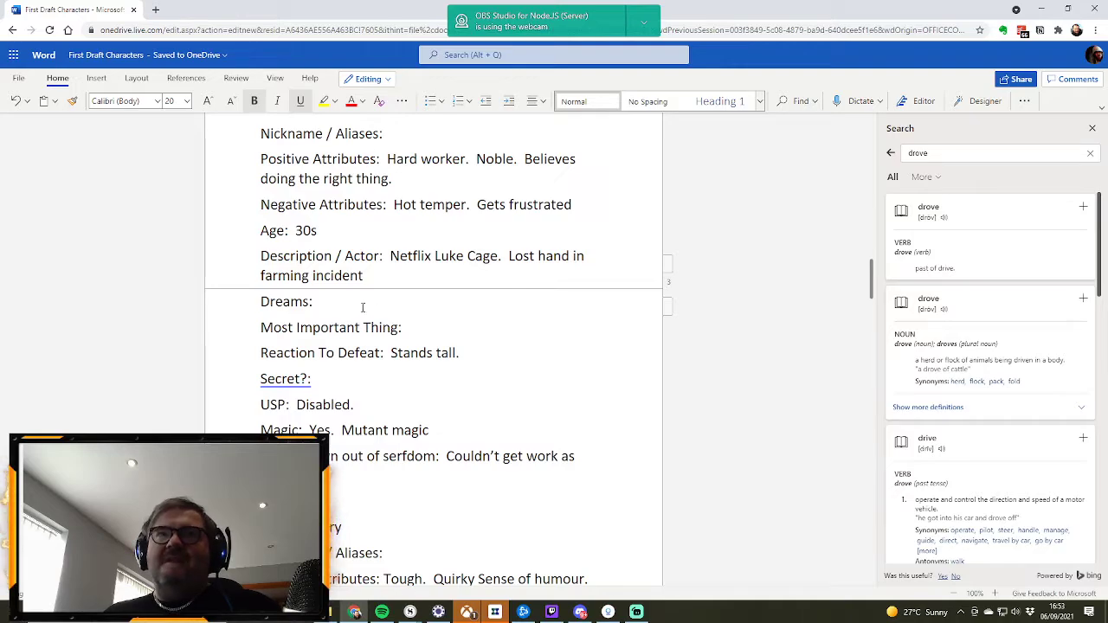
{"action": "scroll", "coordinate": [362, 307], "scroll_direction": "up", "scroll_amount": 1}
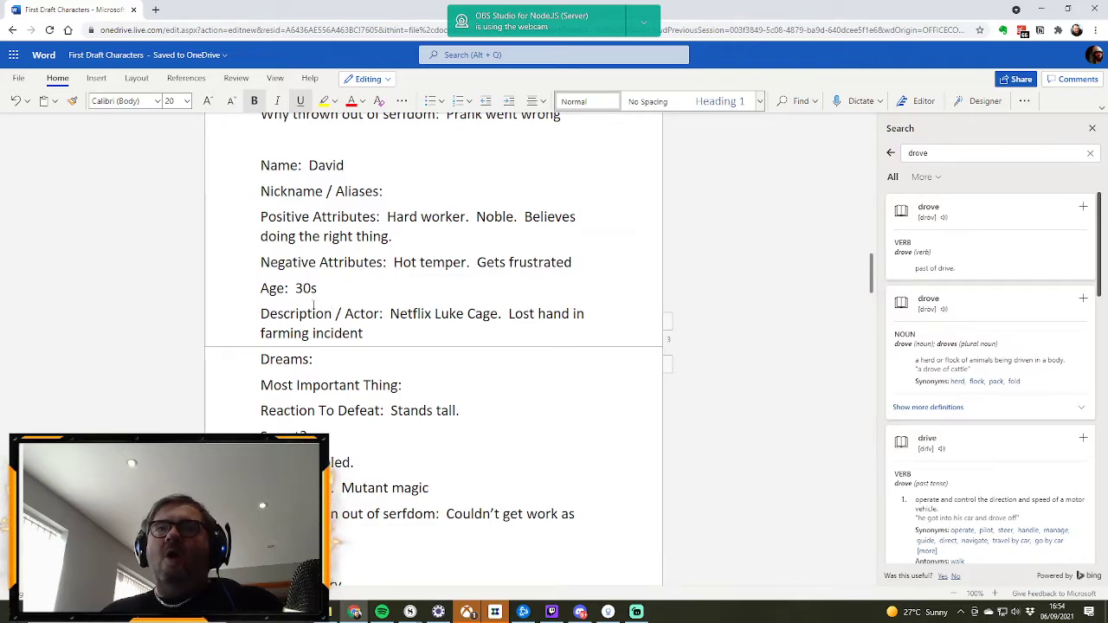
Step: Look back through the earlier profiles to the Characters list and examine the details filled in for Gina
{"action": "scroll", "coordinate": [363, 325], "scroll_direction": "up", "scroll_amount": 5}
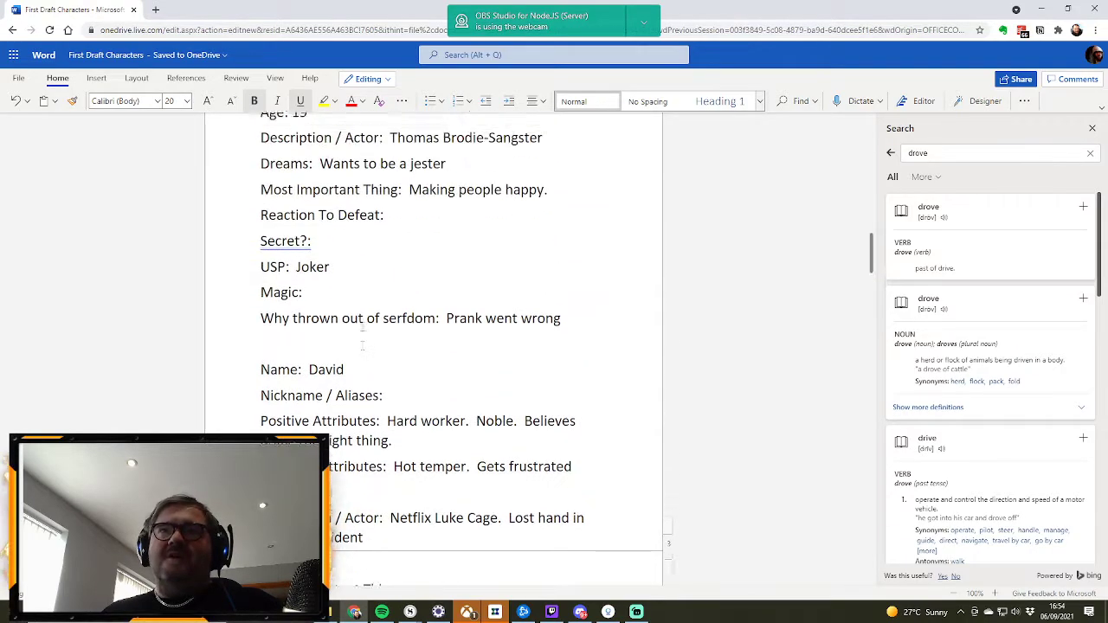
{"action": "scroll", "coordinate": [362, 325], "scroll_direction": "up", "scroll_amount": 2}
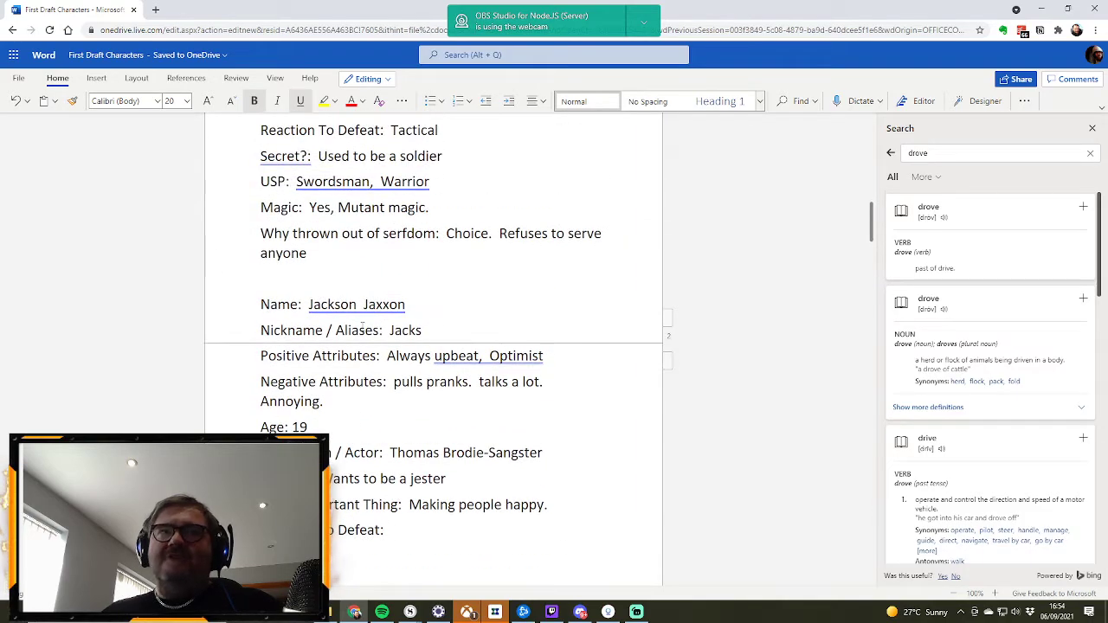
{"action": "scroll", "coordinate": [363, 325], "scroll_direction": "up", "scroll_amount": 7}
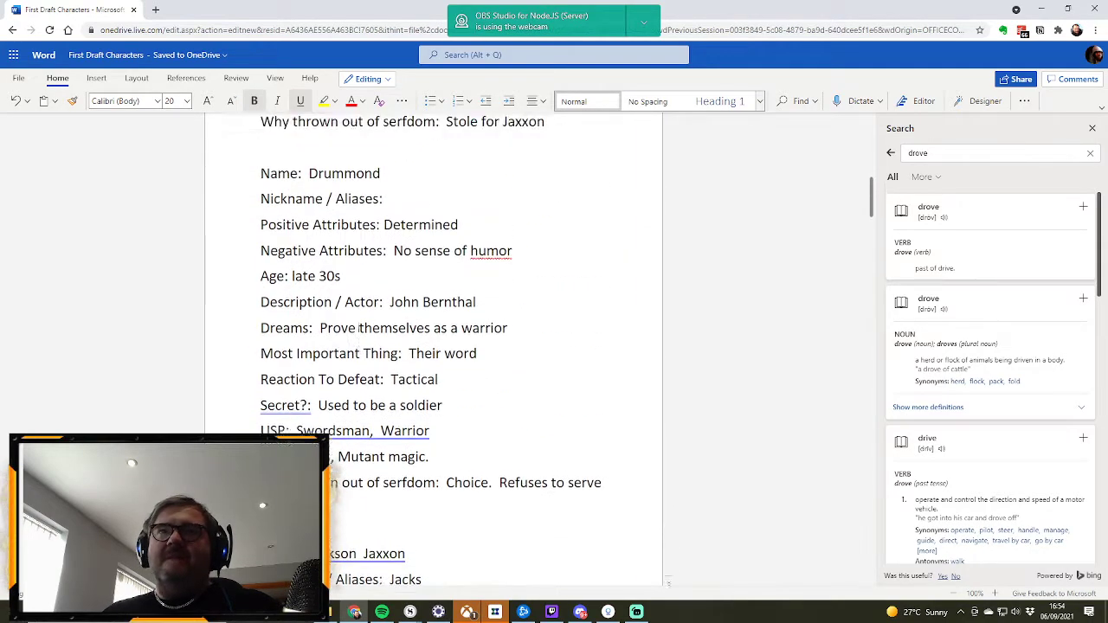
{"action": "scroll", "coordinate": [358, 330], "scroll_direction": "up", "scroll_amount": 2}
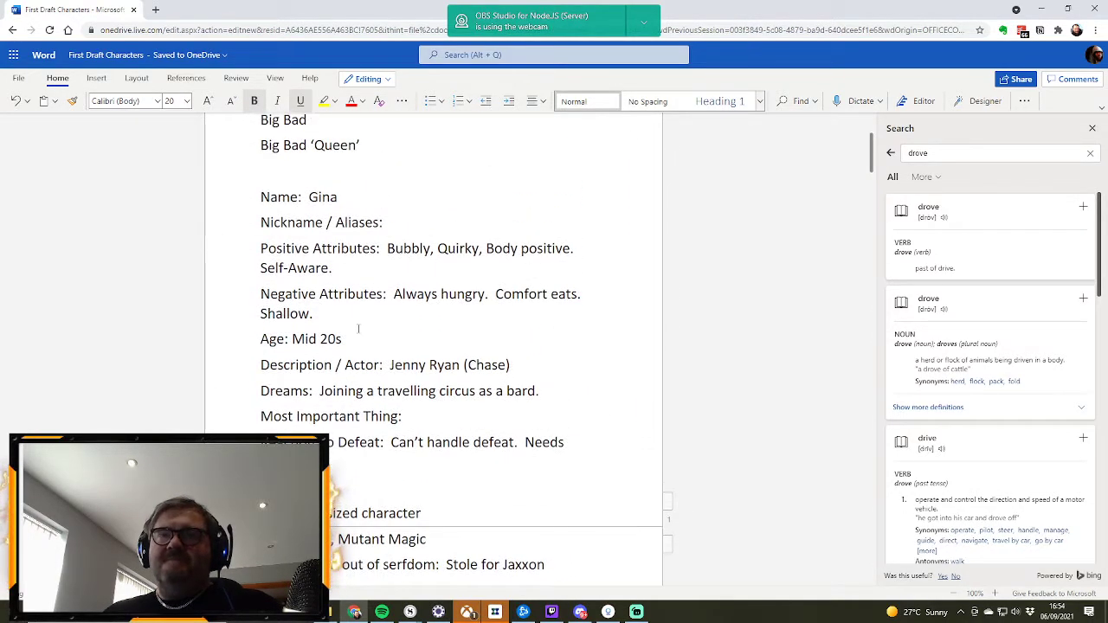
{"action": "scroll", "coordinate": [358, 329], "scroll_direction": "up", "scroll_amount": 1}
{"action": "scroll", "coordinate": [357, 329], "scroll_direction": "up", "scroll_amount": 1}
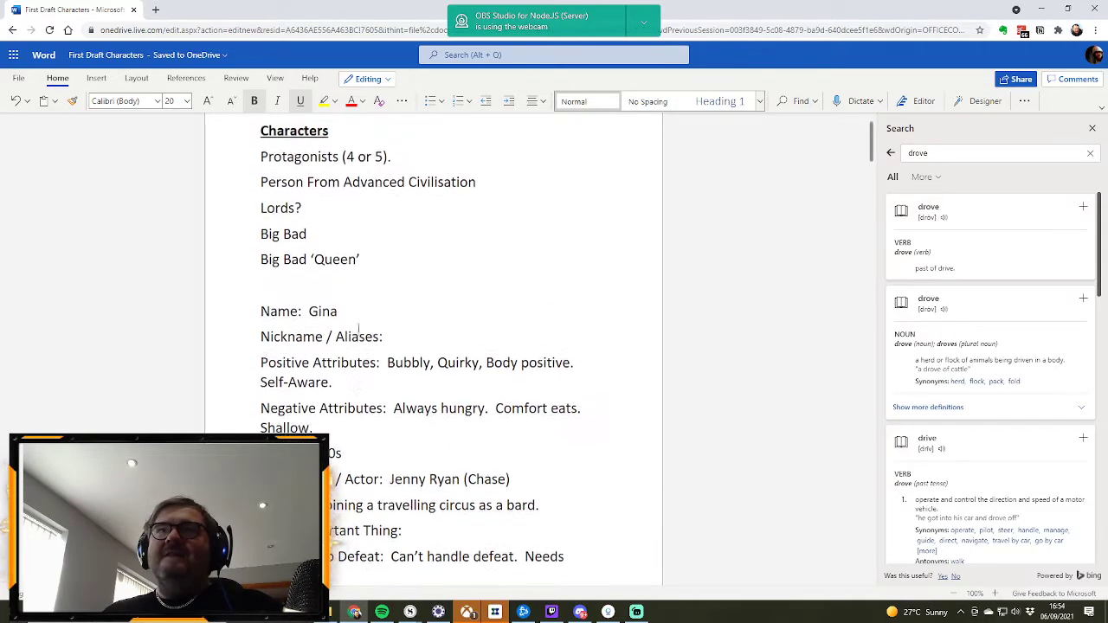
{"action": "scroll", "coordinate": [358, 329], "scroll_direction": "down", "scroll_amount": 5}
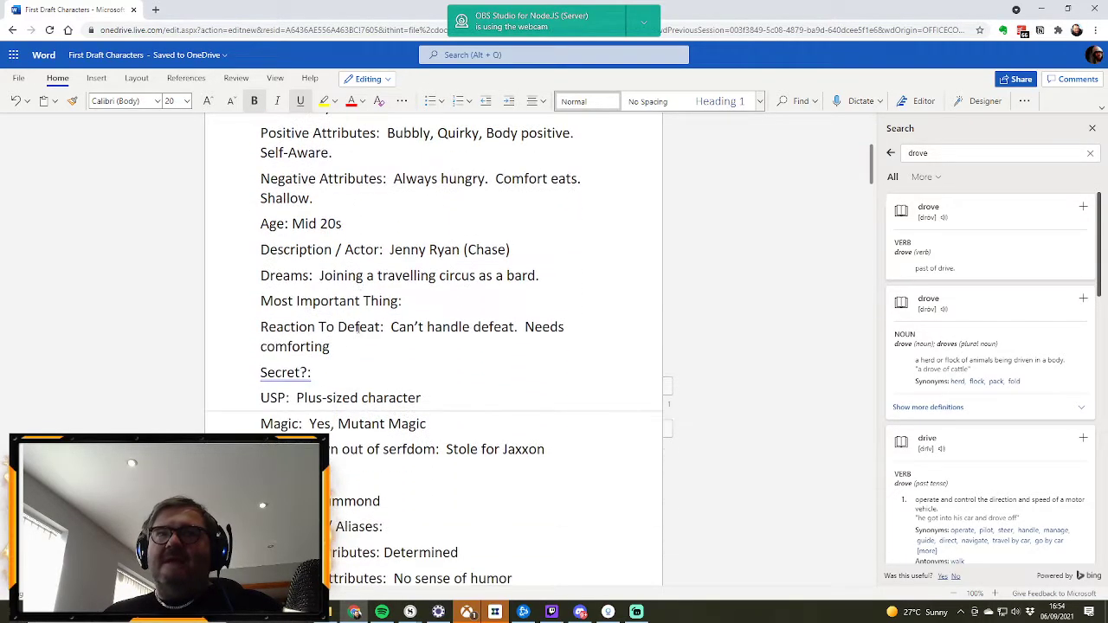
{"action": "scroll", "coordinate": [362, 297], "scroll_direction": "up", "scroll_amount": 1}
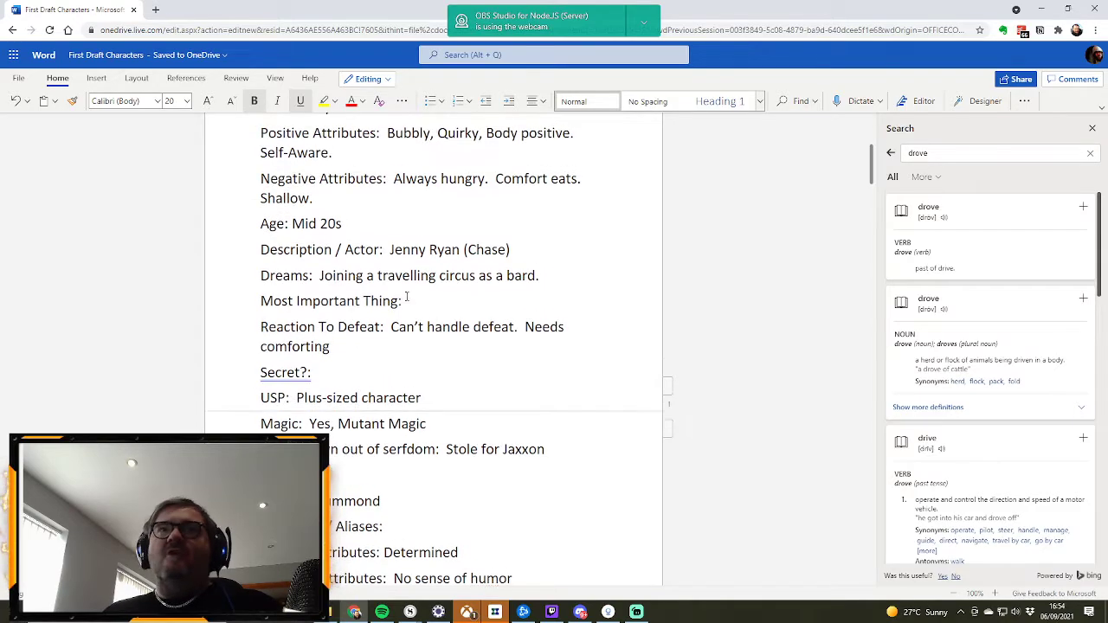
{"action": "scroll", "coordinate": [488, 437], "scroll_direction": "up", "scroll_amount": 2}
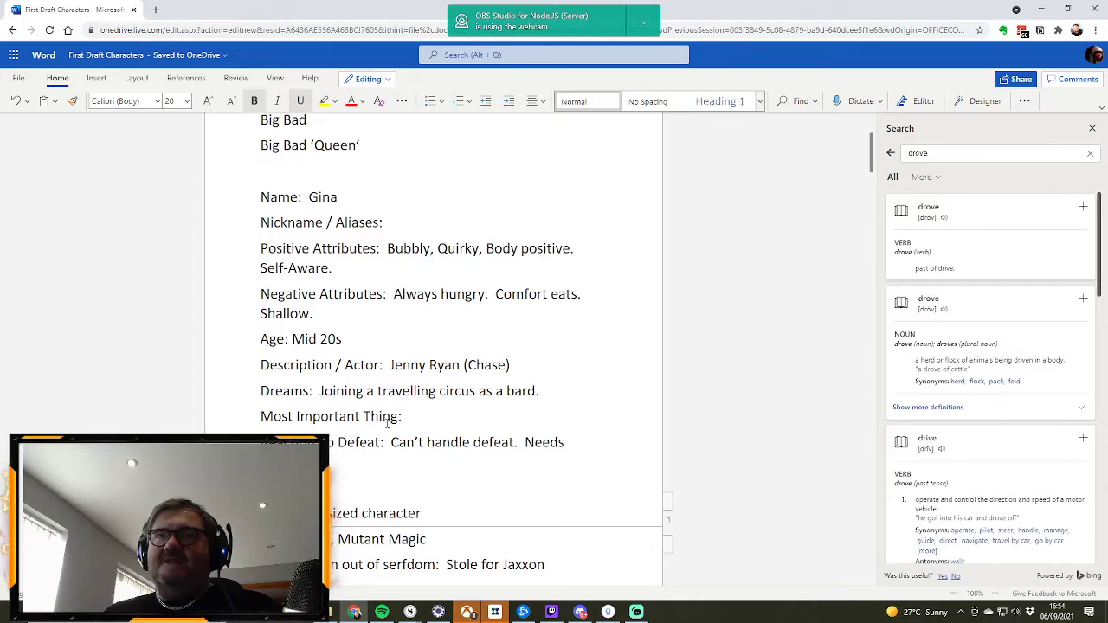
Step: Examine the profiles of Gina, Drummond and Jackson Jaxxon, including their attributes, dreams and reactions to defeat
{"action": "scroll", "coordinate": [396, 416], "scroll_direction": "down", "scroll_amount": 1}
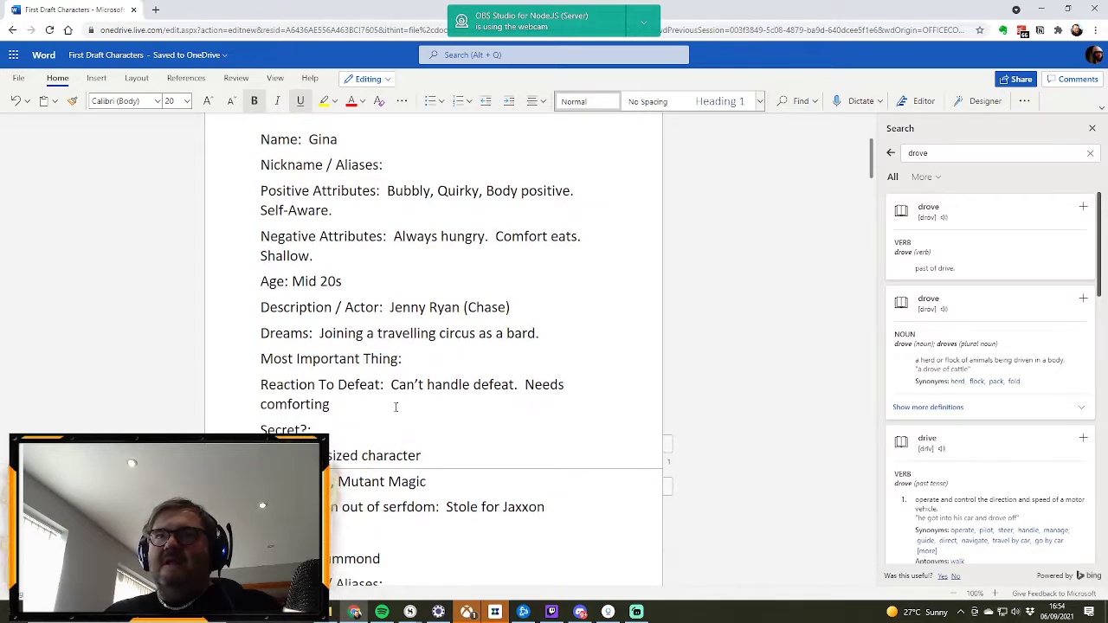
{"action": "scroll", "coordinate": [457, 304], "scroll_direction": "down", "scroll_amount": 3}
{"action": "scroll", "coordinate": [457, 303], "scroll_direction": "down", "scroll_amount": 4}
{"action": "left_click", "coordinate": [454, 290]}
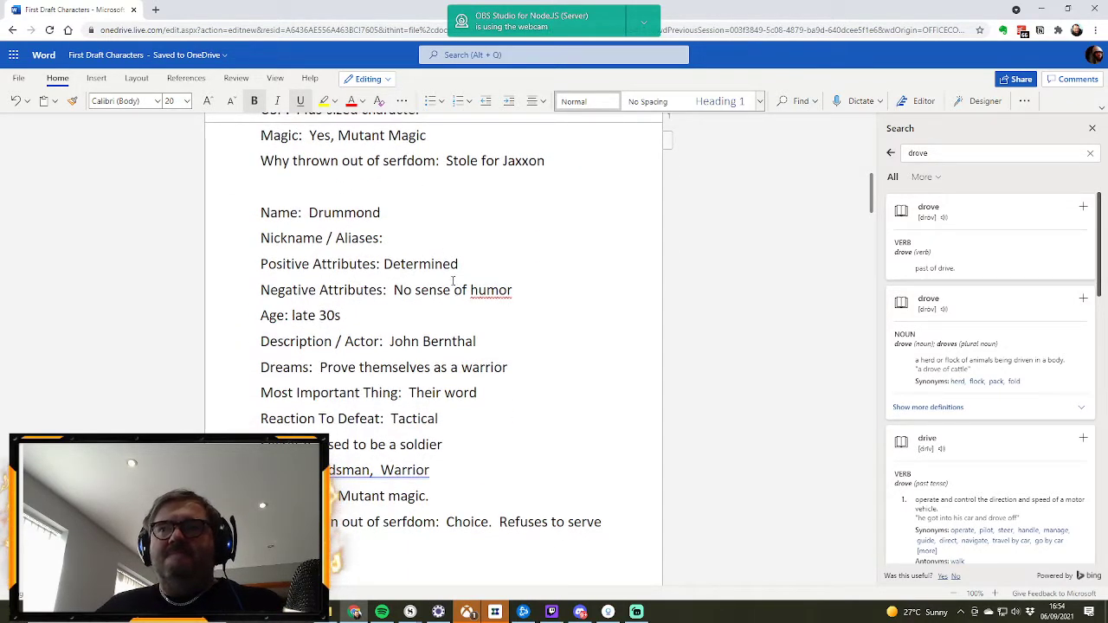
{"action": "scroll", "coordinate": [454, 285], "scroll_direction": "down", "scroll_amount": 5}
{"action": "scroll", "coordinate": [452, 278], "scroll_direction": "down", "scroll_amount": 3}
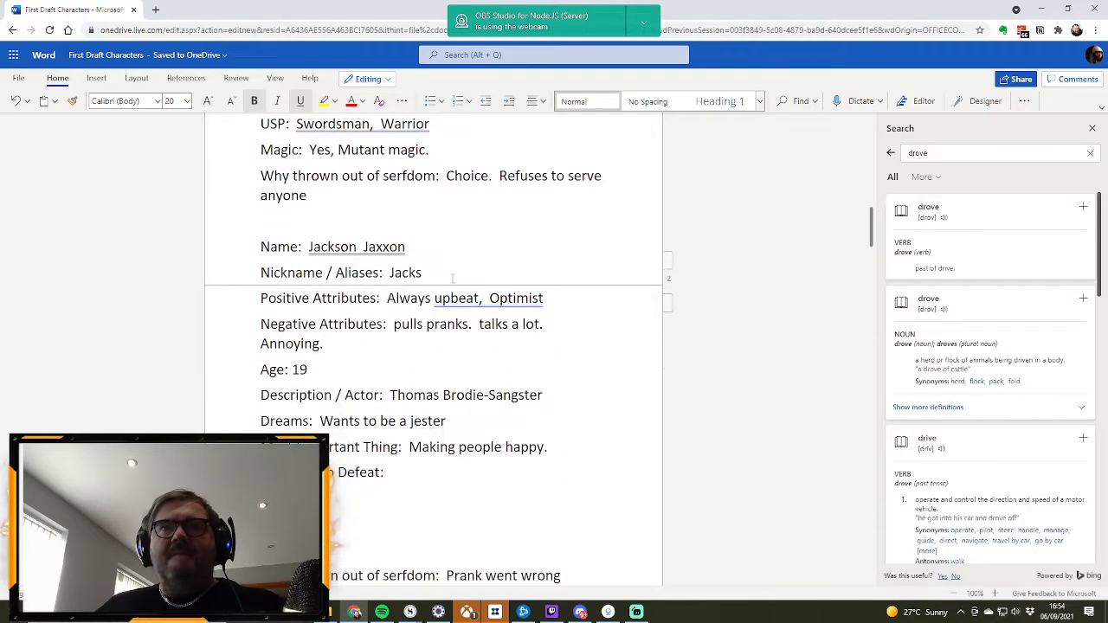
{"action": "scroll", "coordinate": [452, 278], "scroll_direction": "down", "scroll_amount": 8}
{"action": "scroll", "coordinate": [452, 278], "scroll_direction": "up", "scroll_amount": 2}
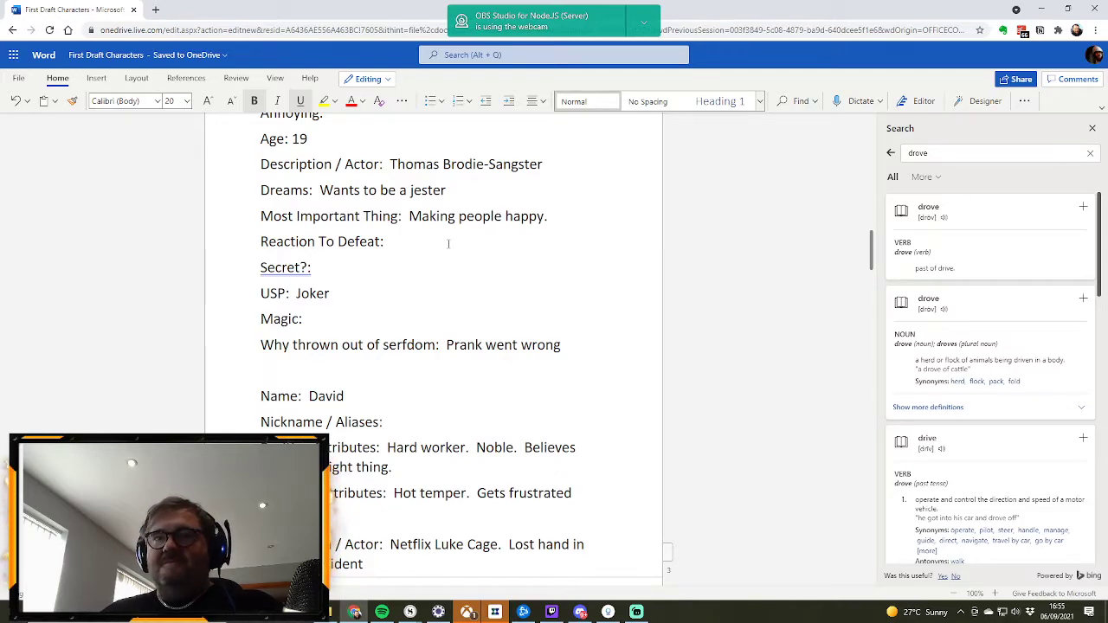
{"action": "scroll", "coordinate": [450, 264], "scroll_direction": "up", "scroll_amount": 2}
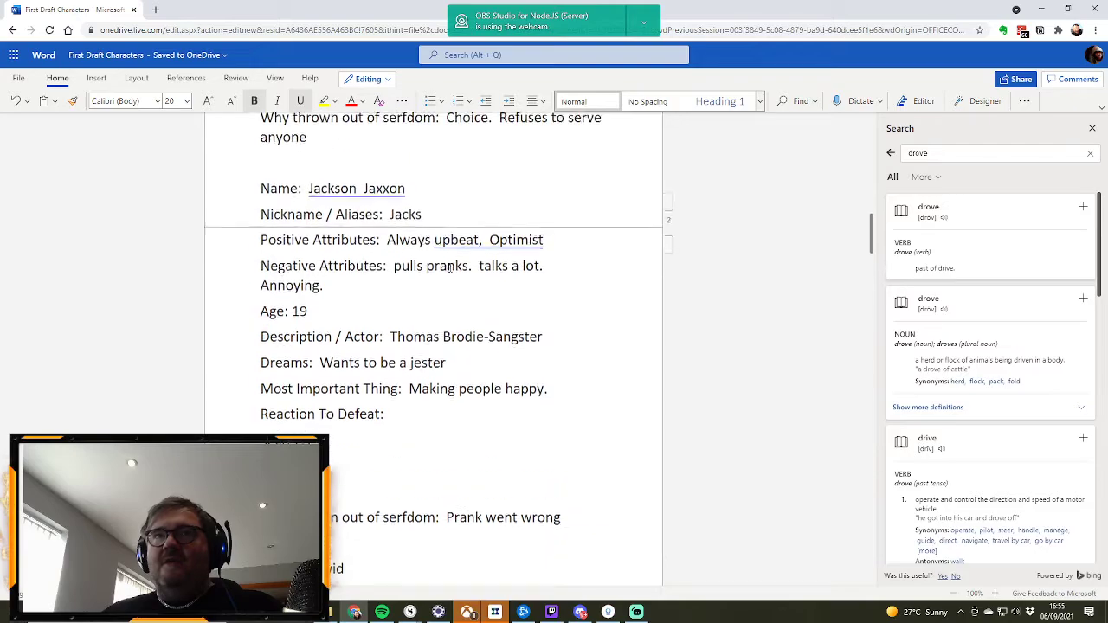